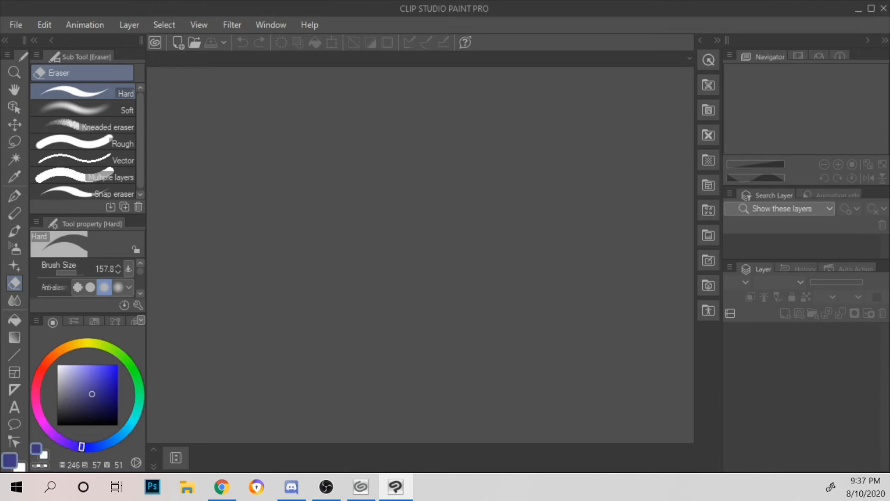
Step: Create a new 2000 × 2000 px colour illustration canvas at 100 dpi with white paper
click(859, 8)
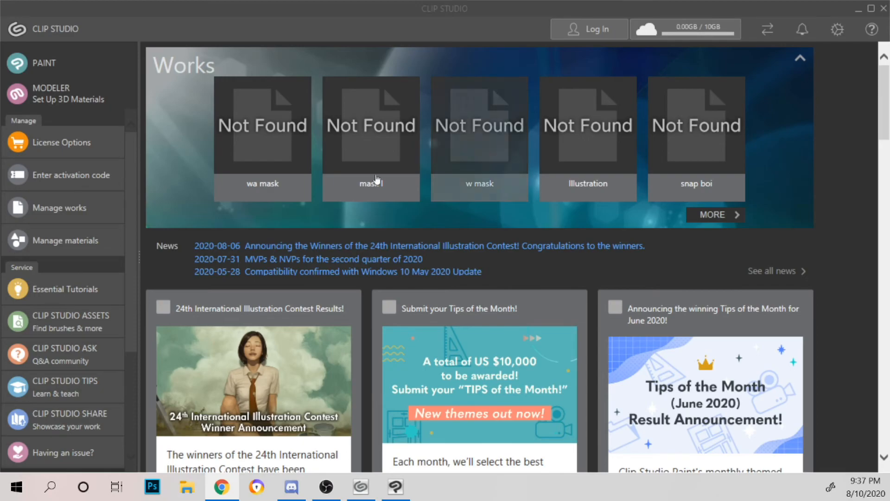
click(46, 67)
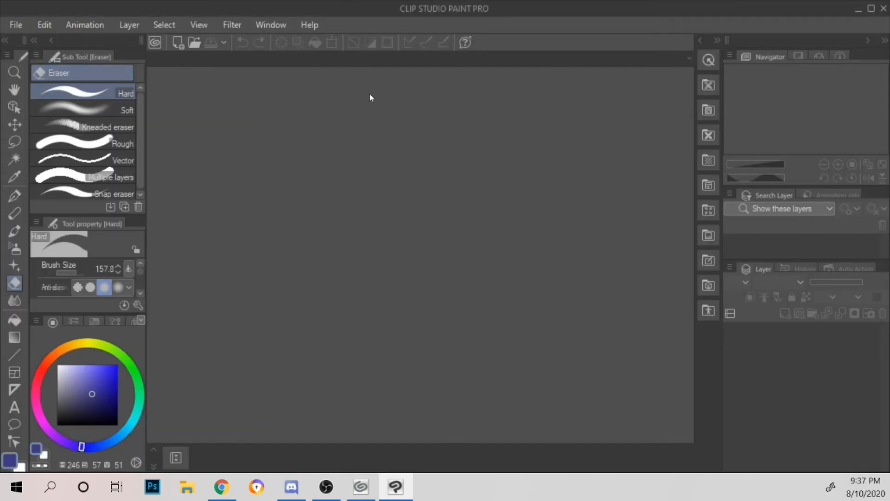
click(9, 26)
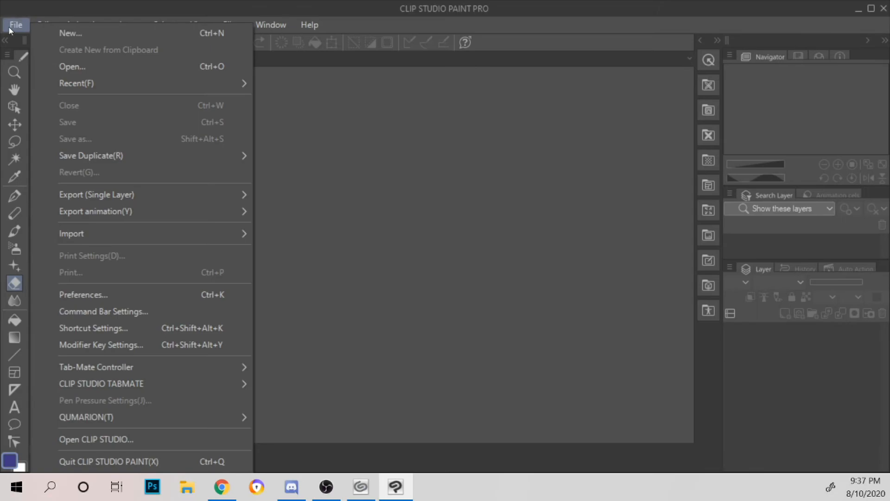
click(89, 33)
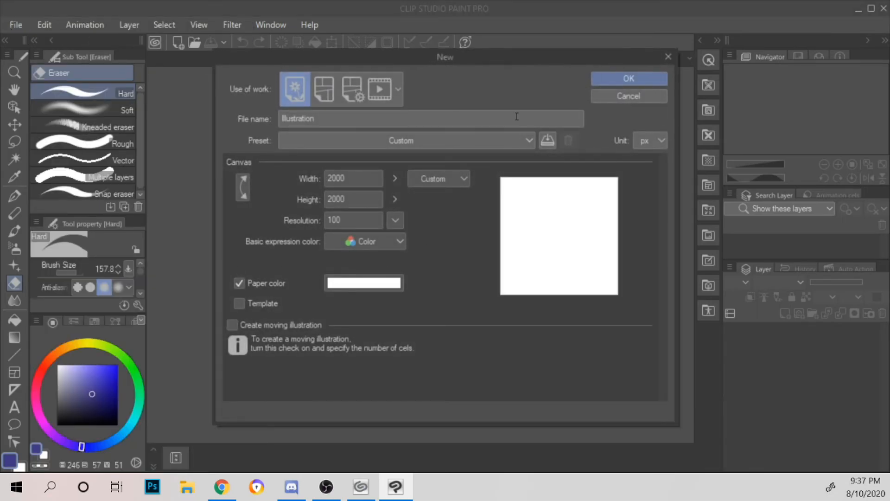
click(608, 84)
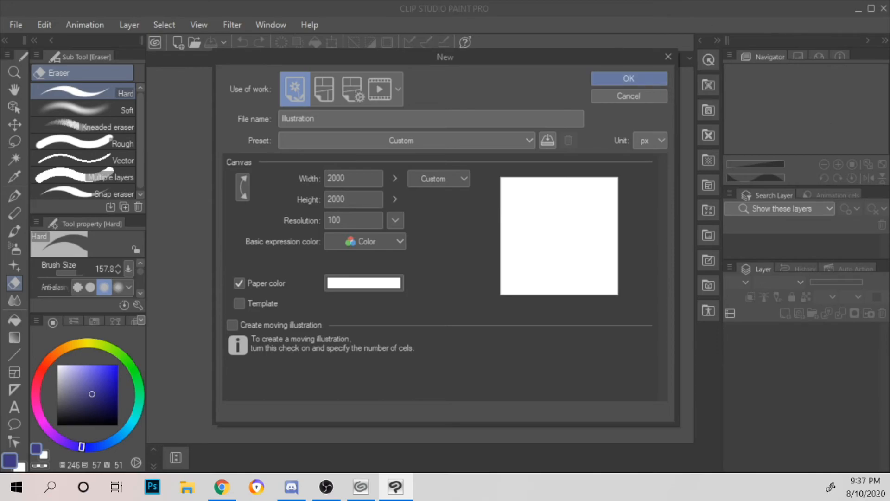
key(alt+Tab)
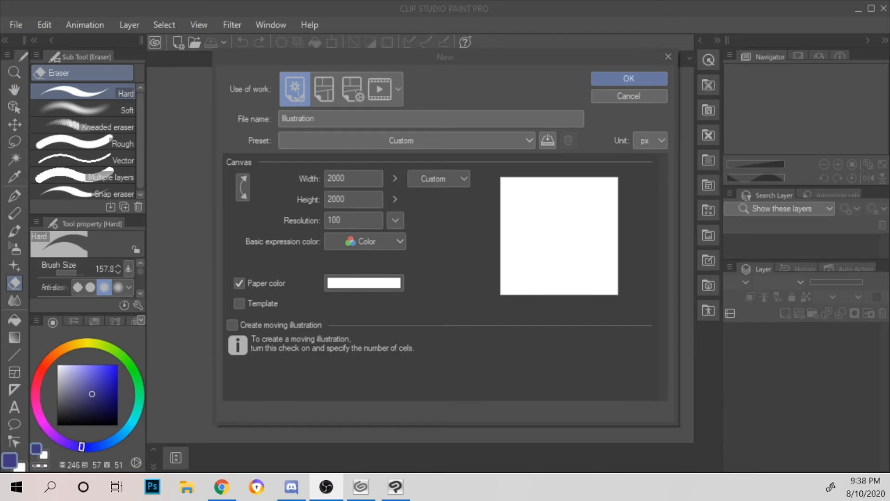
click(627, 79)
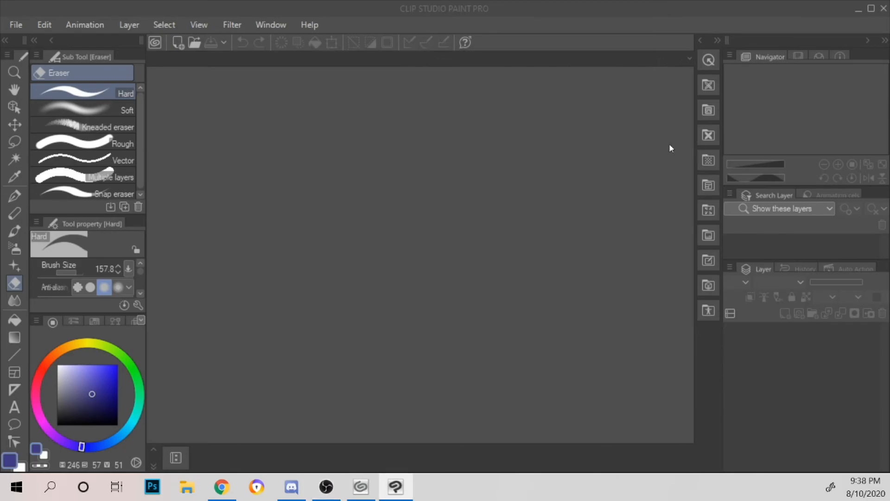
Step: Open the images.jpg dog photo and undock it into a small floating window over the illustration canvas
key(alt+Tab)
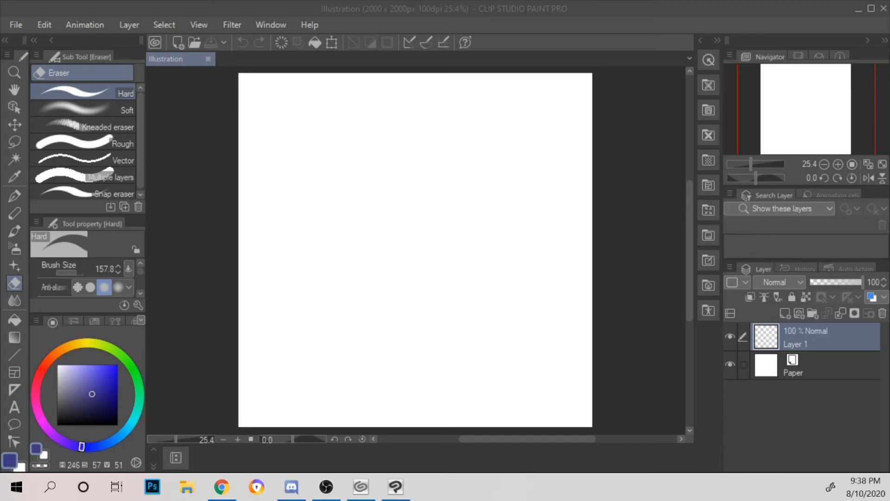
drag(301, 287, 302, 287)
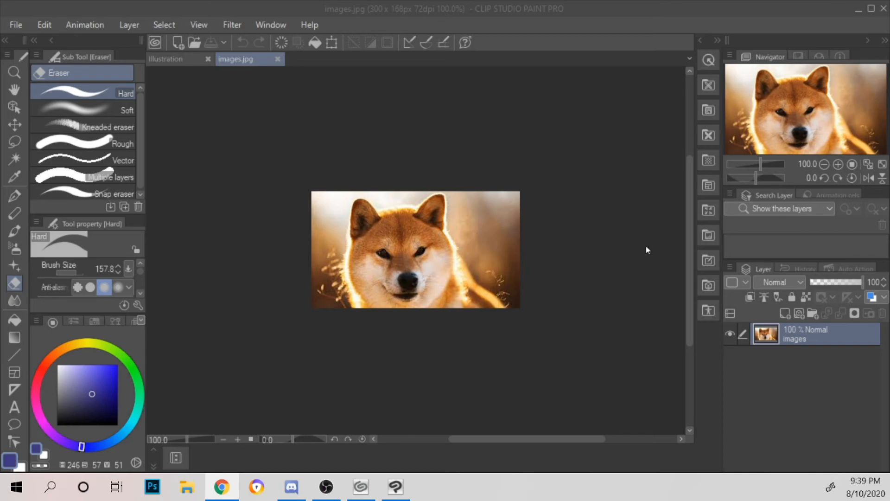
click(191, 62)
click(233, 60)
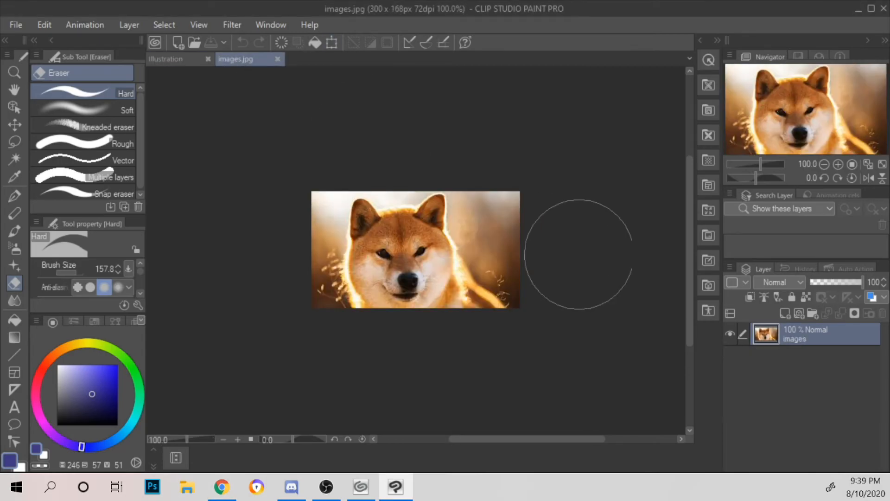
drag(246, 58, 449, 183)
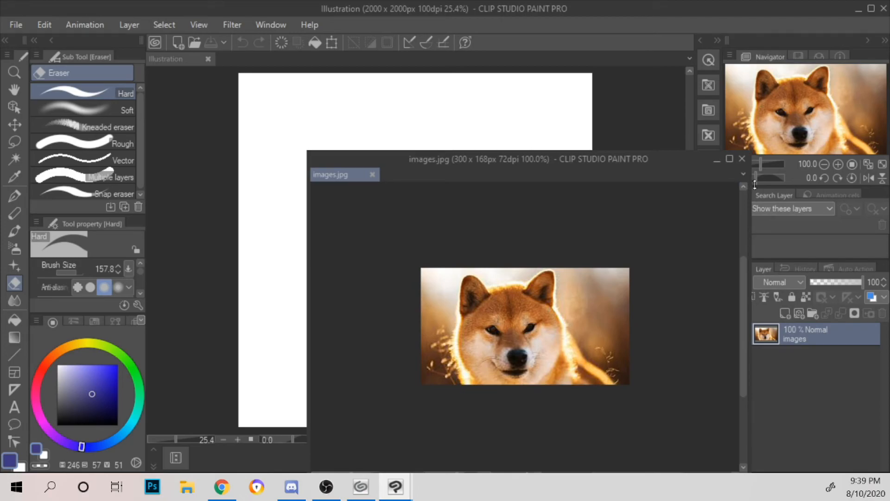
drag(748, 187, 562, 191)
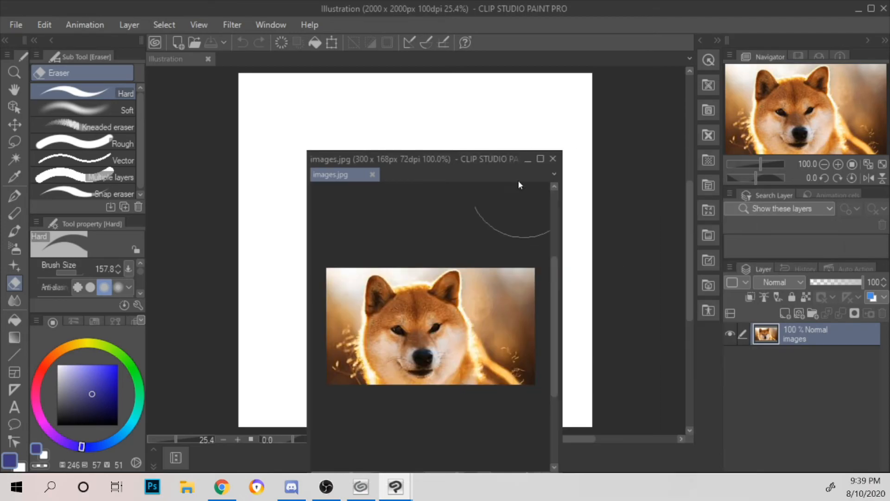
drag(499, 151, 514, 241)
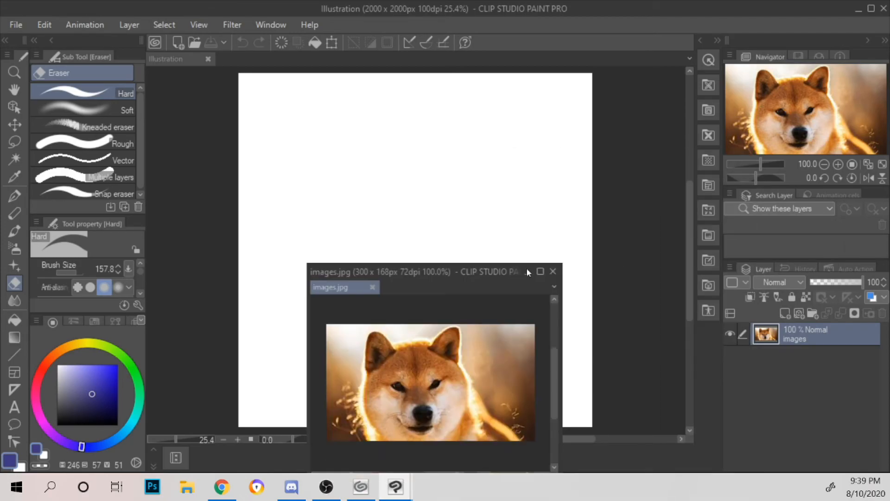
drag(513, 274, 606, 205)
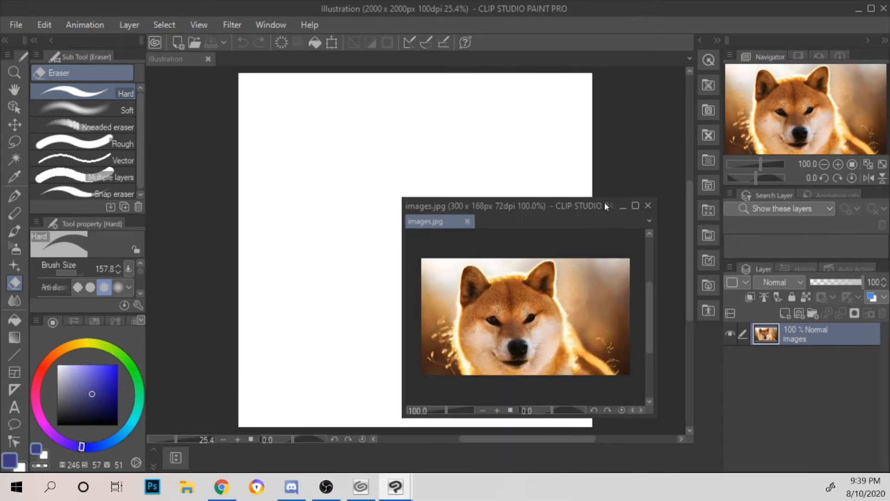
Step: Add four raster layers above the dog photo in images.jpg and select Layer 1, the lowest new one
click(790, 314)
click(790, 314)
click(790, 314)
click(791, 314)
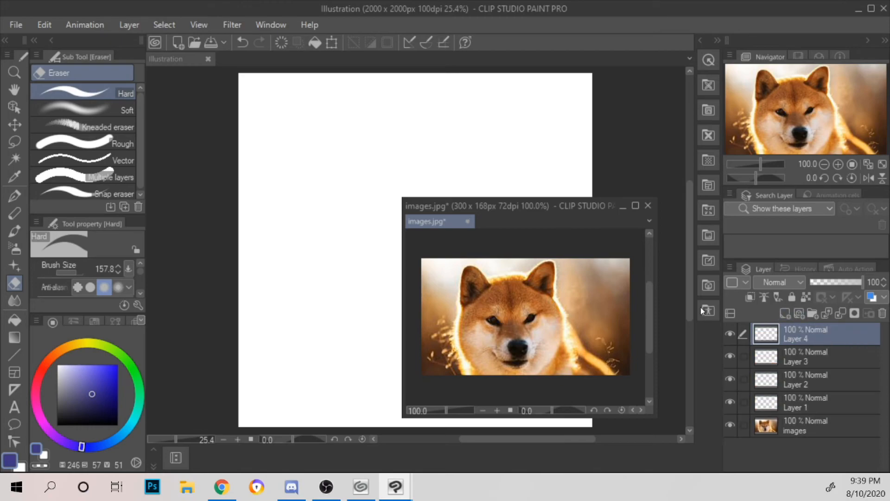
click(827, 404)
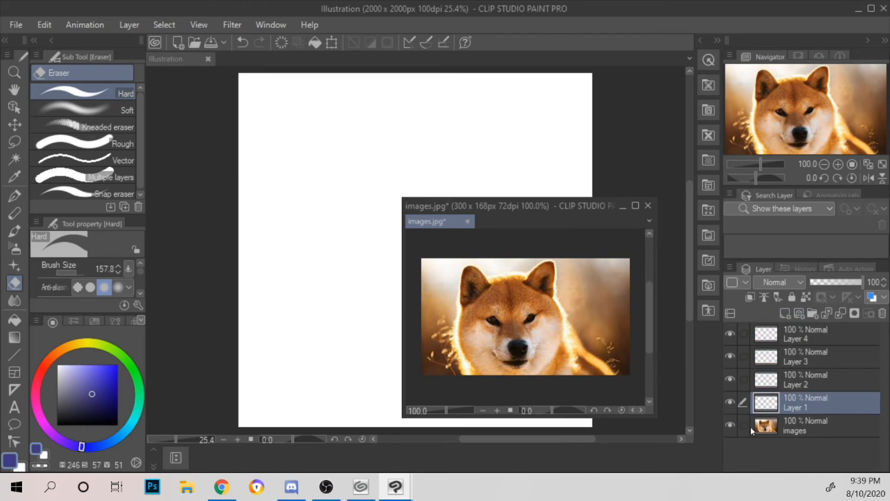
Step: Toggle the photo layer's visibility off and on, and move the floating reference window to the canvas's upper-right corner
click(730, 425)
click(731, 425)
drag(572, 209, 749, 91)
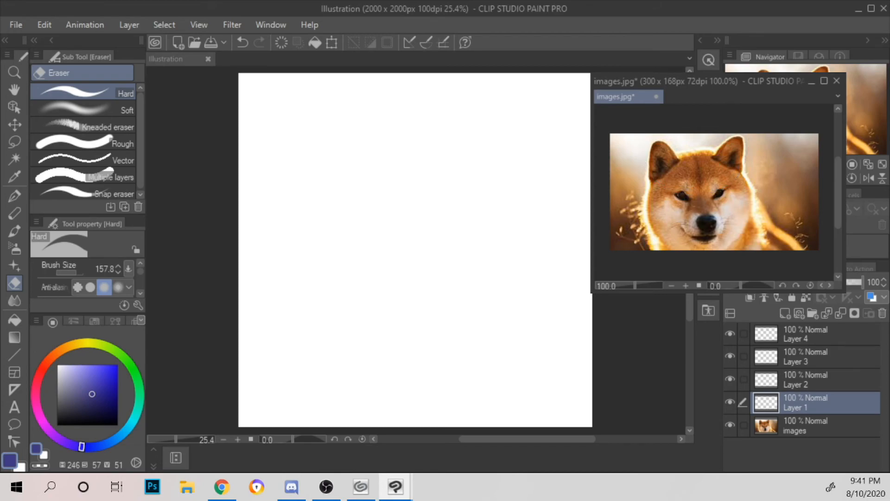
key(alt+Tab)
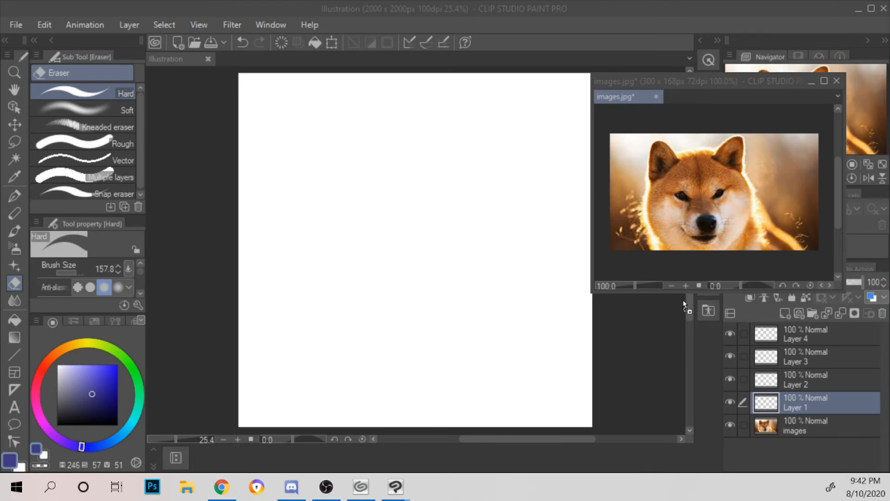
click(621, 354)
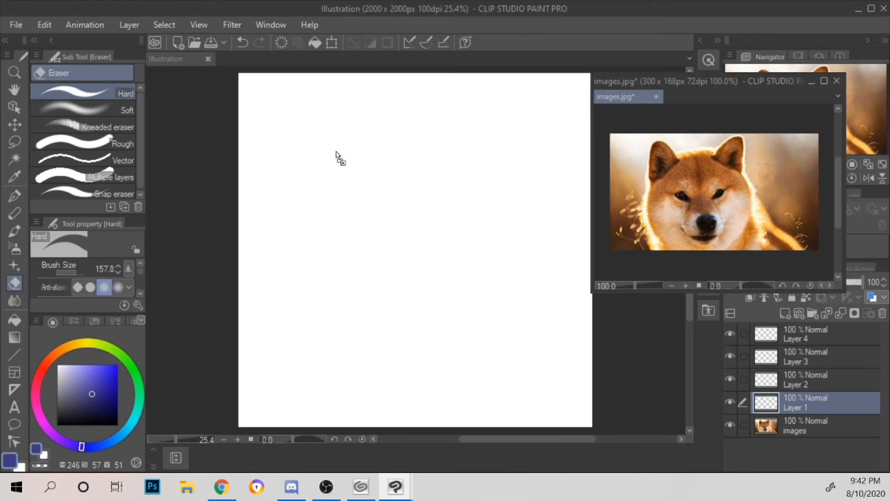
key(alt+Tab)
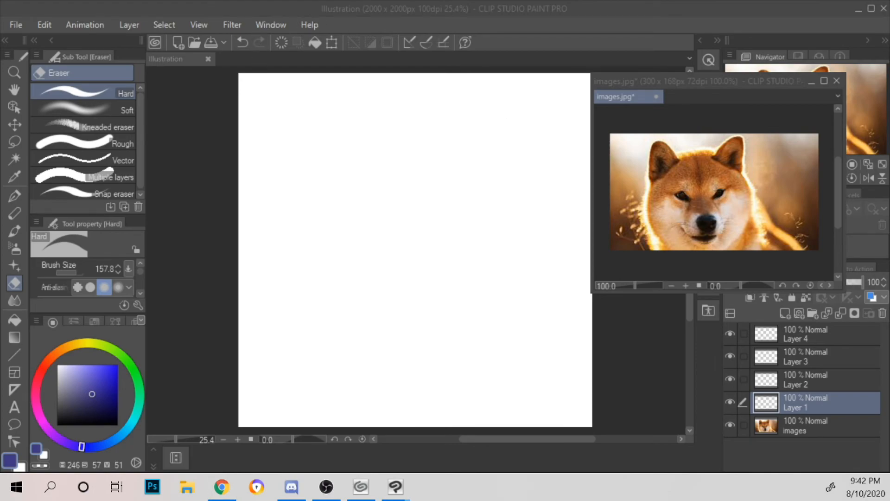
click(470, 307)
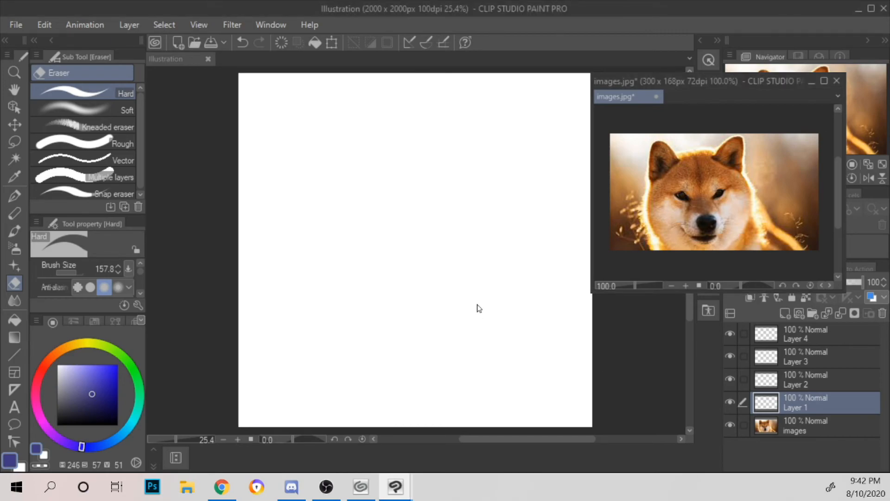
click(199, 72)
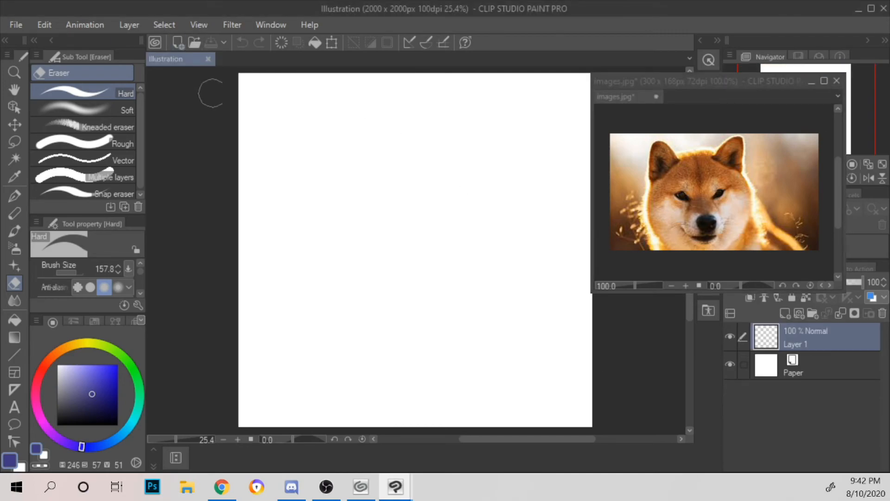
click(180, 223)
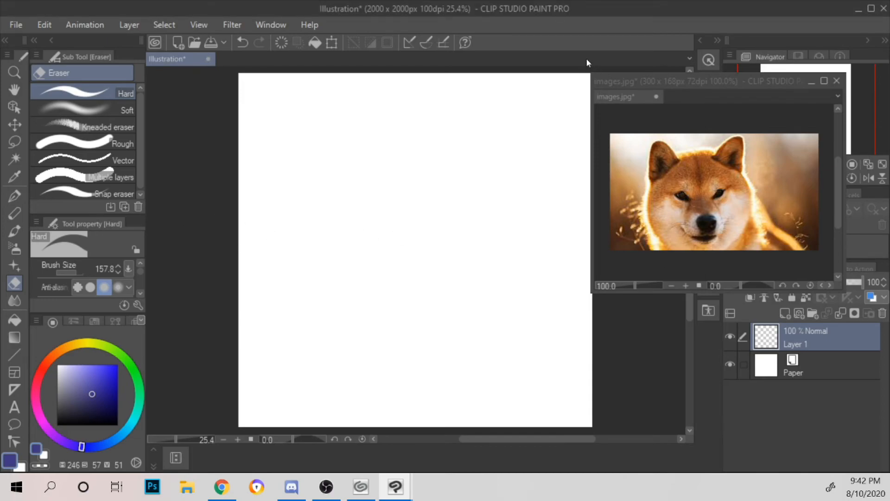
Step: Dock the images.jpg window above the illustration canvas in a split view
click(597, 77)
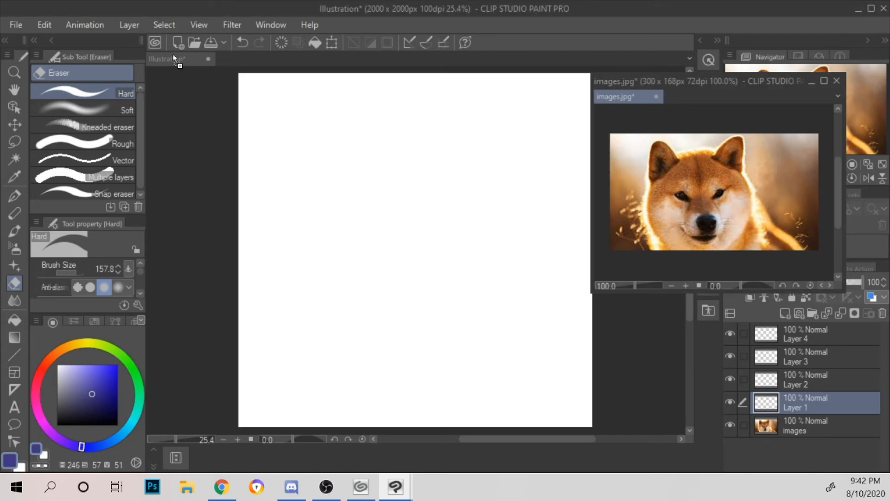
drag(626, 96, 635, 53)
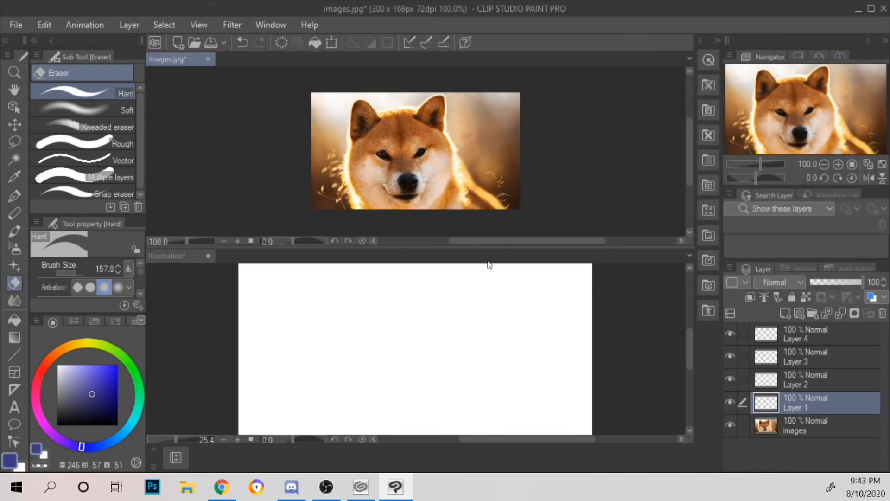
mouse_move(476, 245)
mouse_down()
mouse_move(476, 143)
mouse_move(474, 246)
mouse_up()
Step: Float the images.jpg window, shrink it around the dog photo, place it beside the canvas's right edge and activate the illustration canvas
drag(174, 63, 538, 206)
drag(643, 205, 415, 100)
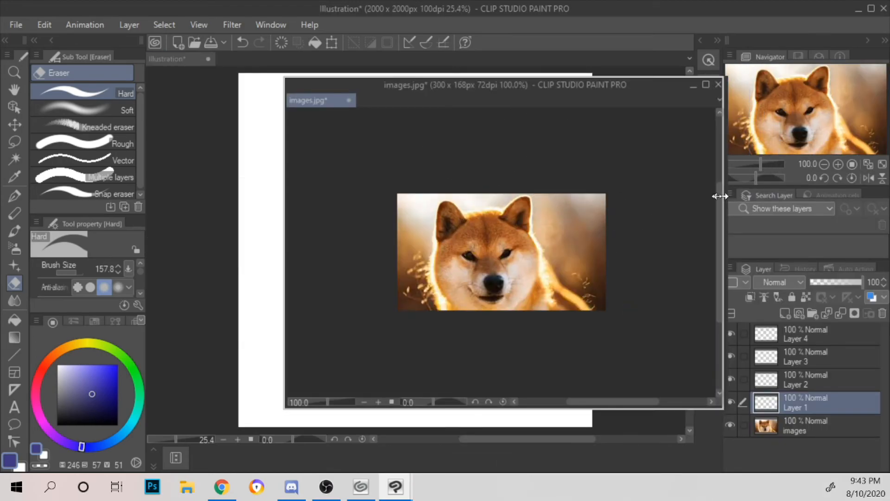
drag(721, 195, 473, 194)
drag(384, 408, 391, 339)
drag(410, 102, 759, 121)
click(606, 136)
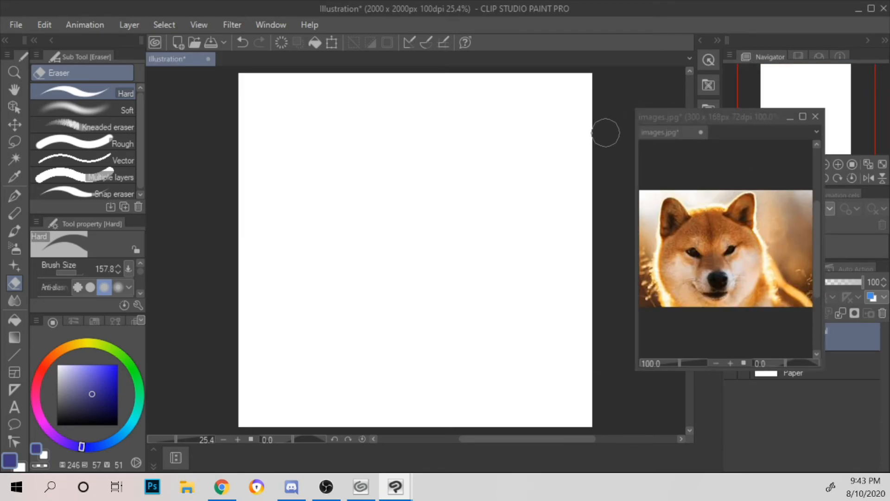
Step: Set up the Mapping pen with a reddish-brown colour and a brush size of 8
click(13, 198)
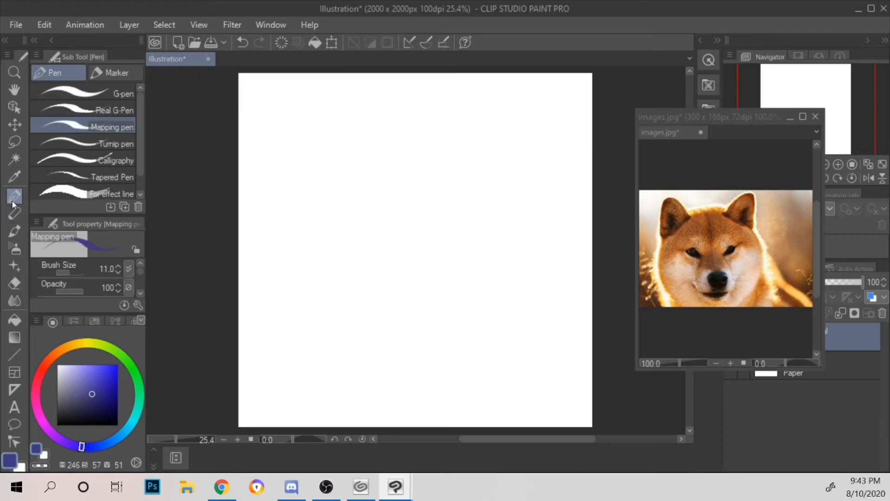
click(119, 272)
click(46, 363)
click(118, 271)
click(118, 272)
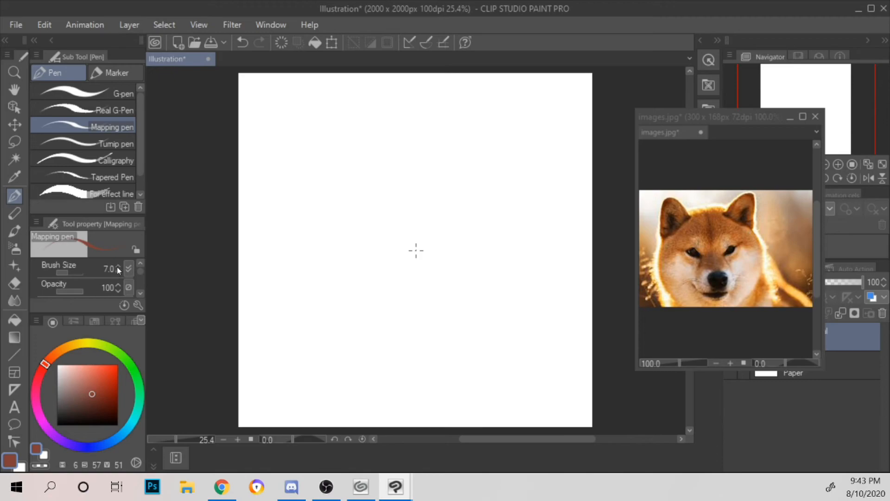
Step: Test the Mapping pen with two wavy strokes on the canvas, undo each one, and reset the canvas display between them
mouse_move(310, 198)
mouse_down()
mouse_move(375, 174)
mouse_move(516, 147)
mouse_up()
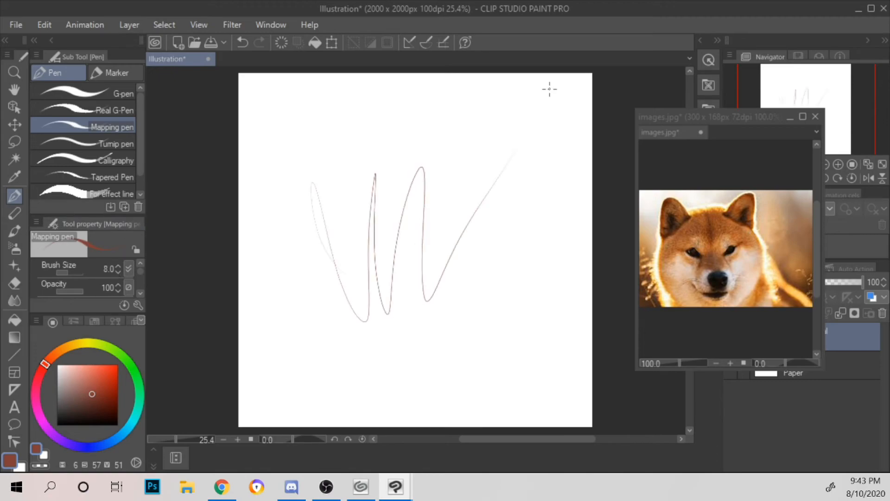
key(ctrl+z)
scroll(549, 89, up, 1)
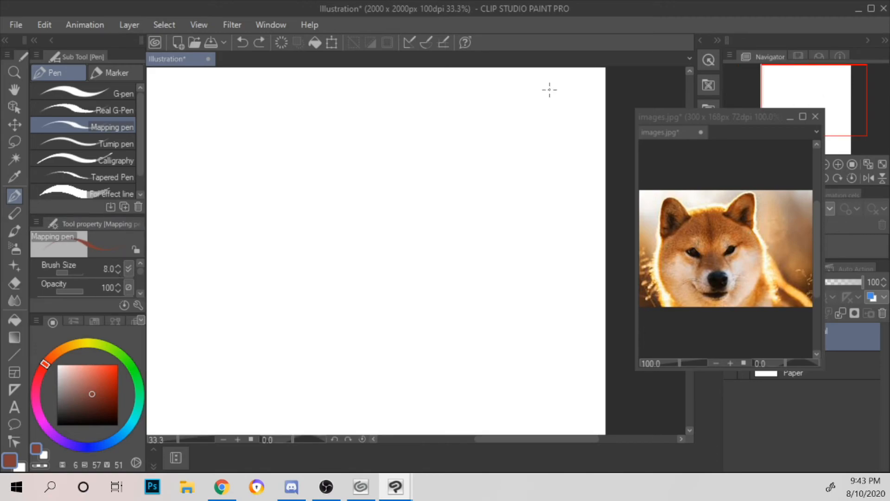
click(199, 25)
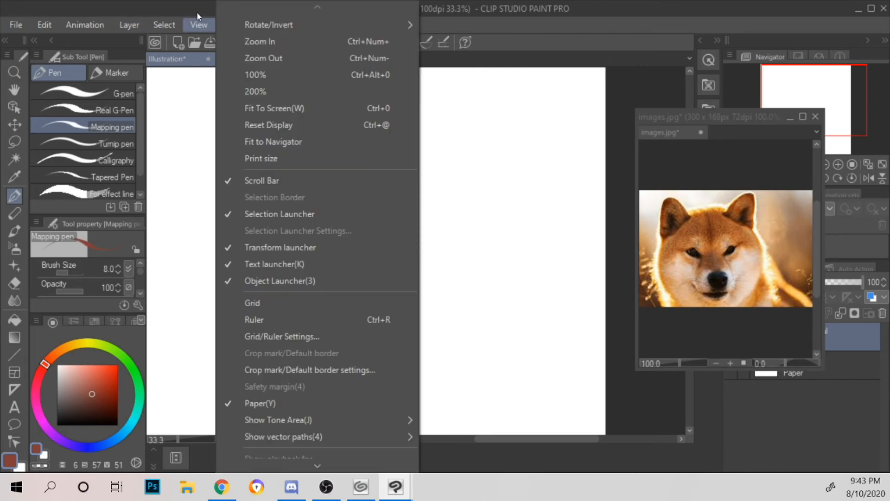
click(299, 123)
mouse_move(379, 275)
mouse_down()
mouse_move(431, 201)
mouse_move(519, 306)
mouse_up()
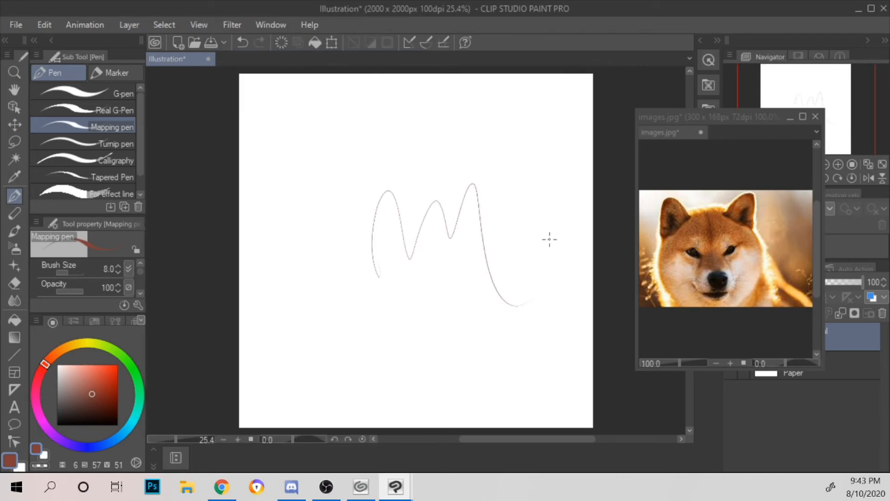
key(ctrl+z)
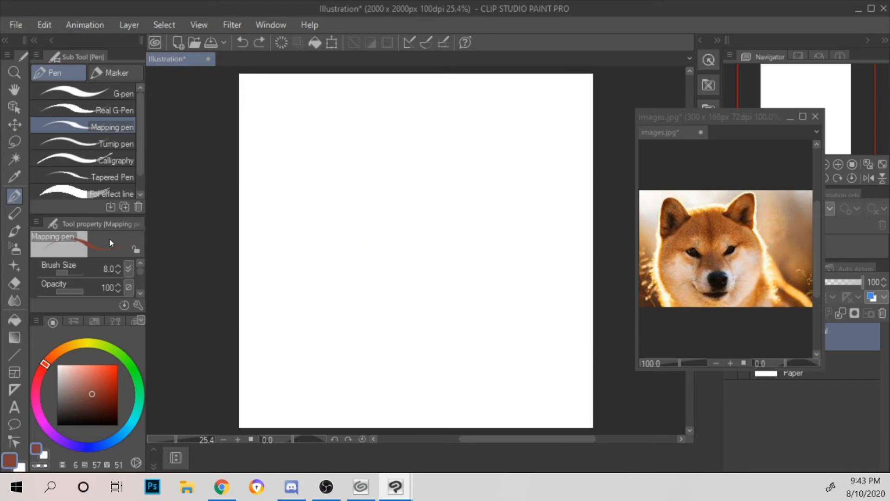
Step: Draw a thick reddish-brown curved stroke across the canvas with the G-pen
click(120, 90)
mouse_move(350, 217)
mouse_down()
mouse_move(385, 244)
mouse_move(494, 286)
mouse_up()
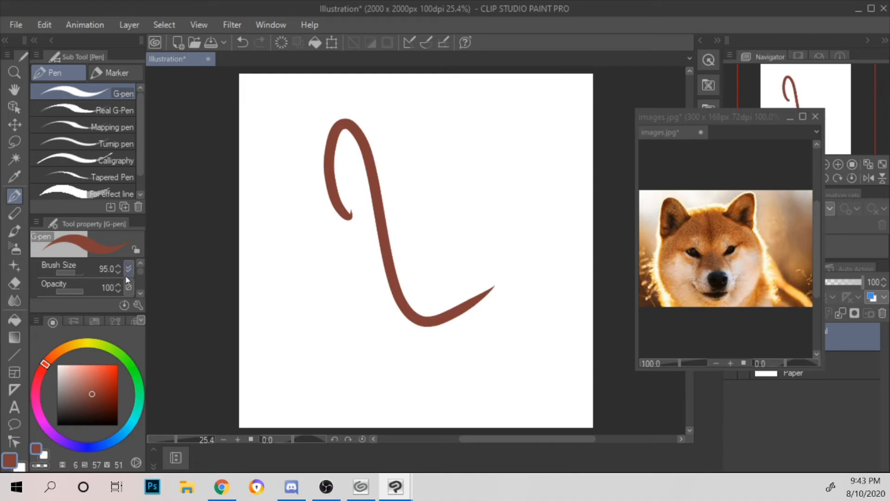
Step: Undo the thick stroke and set the G-pen's brush size to 8, trying it with one stroke that is undone
key(ctrl+z)
drag(78, 273, 56, 272)
click(118, 266)
mouse_move(355, 307)
mouse_down()
mouse_move(374, 278)
mouse_move(466, 330)
mouse_move(570, 204)
mouse_up()
key(ctrl+z)
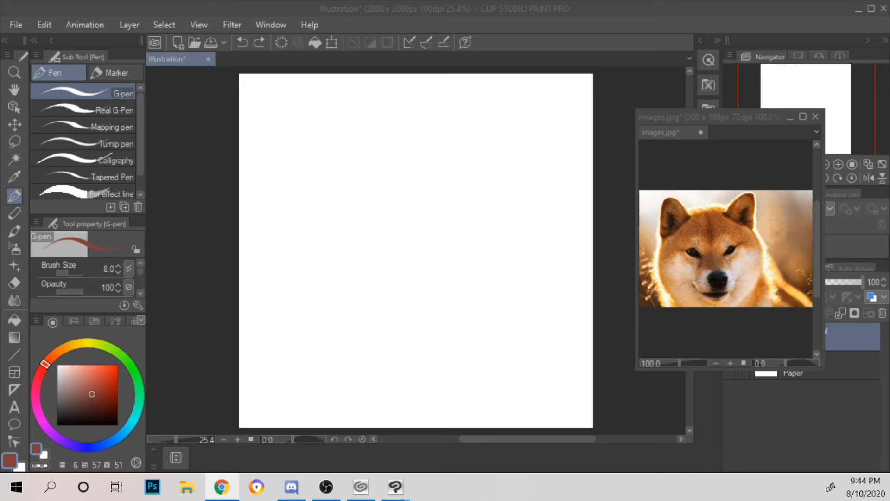
Step: Move the dog reference window partly over the canvas, minimize it and bring it back
drag(605, 360, 539, 59)
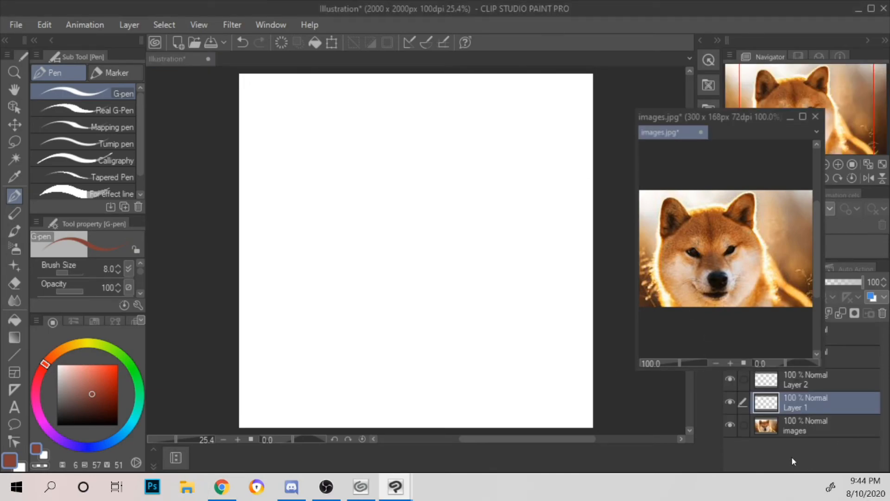
drag(721, 127, 163, 59)
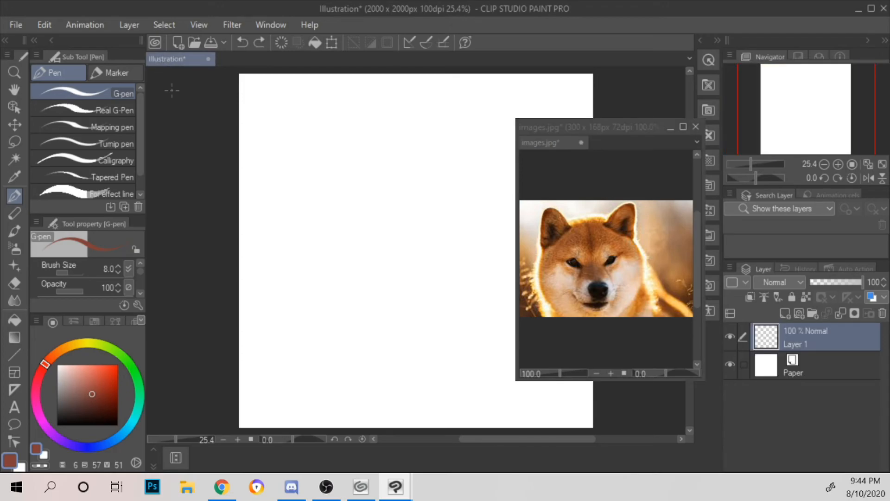
click(665, 130)
click(670, 128)
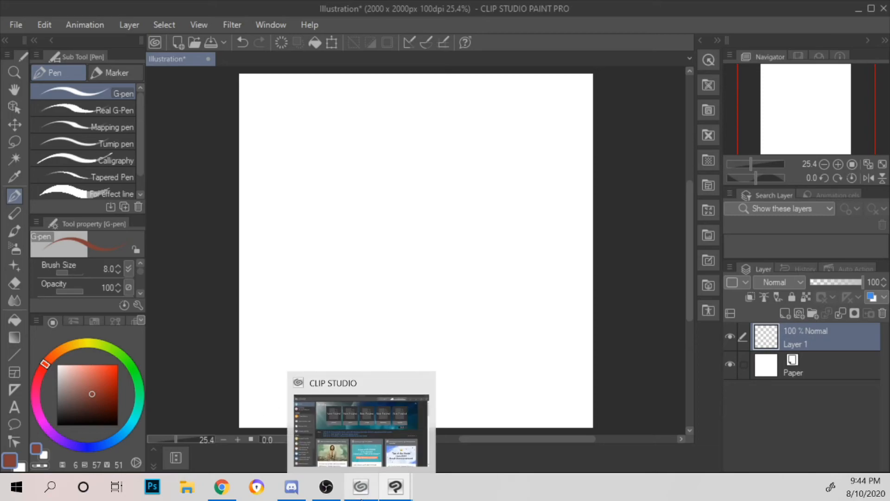
mouse_move(315, 490)
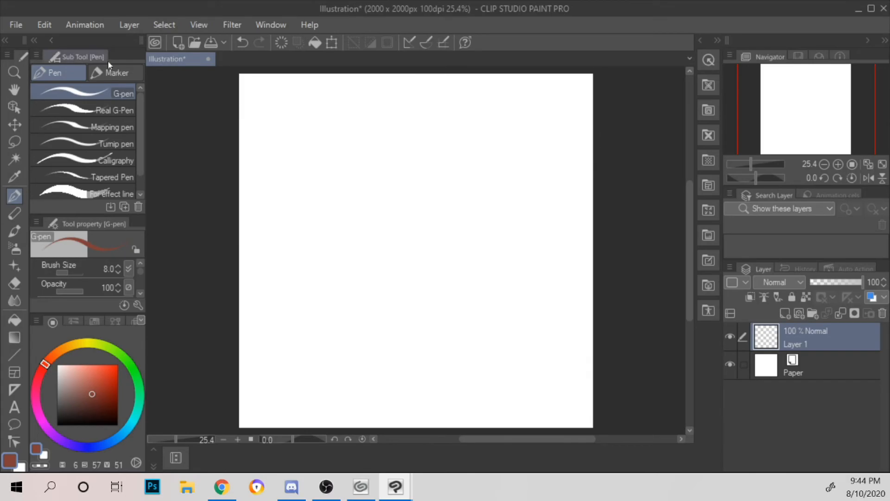
mouse_move(360, 486)
click(463, 447)
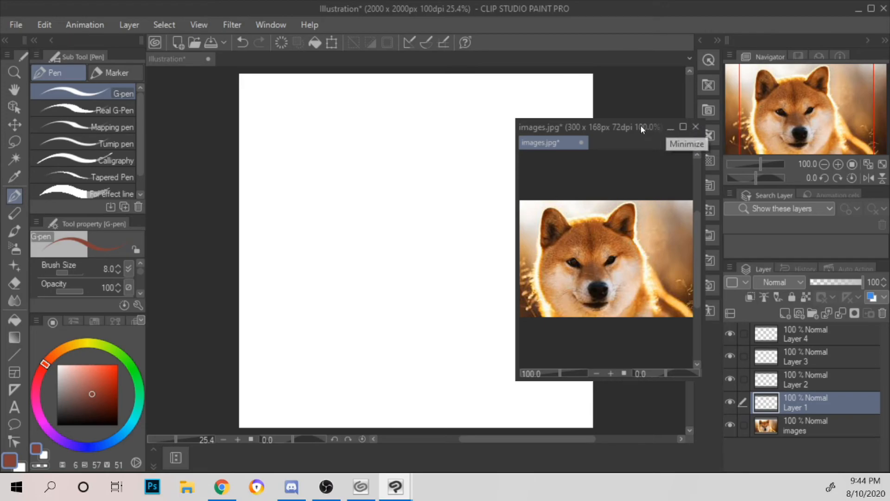
Step: Shift the images.jpg window further over the canvas and place the blue comic figure picture in it as a new layer
drag(374, 389, 562, 116)
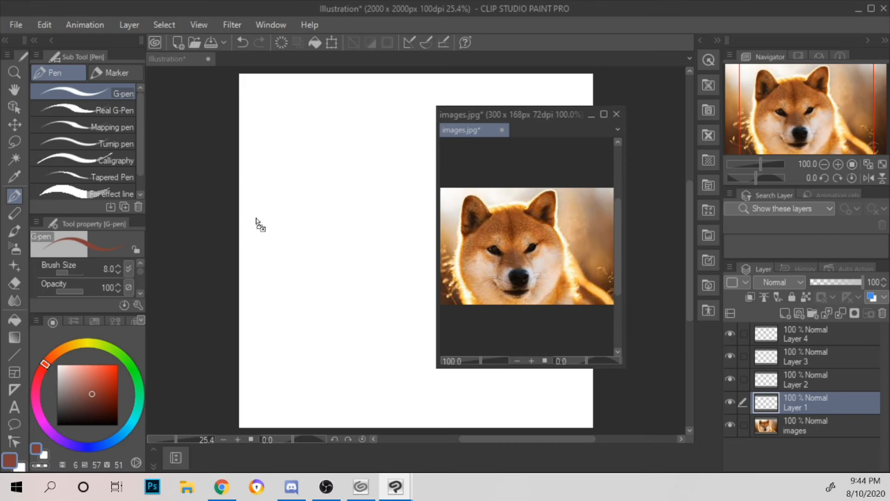
drag(174, 64, 827, 417)
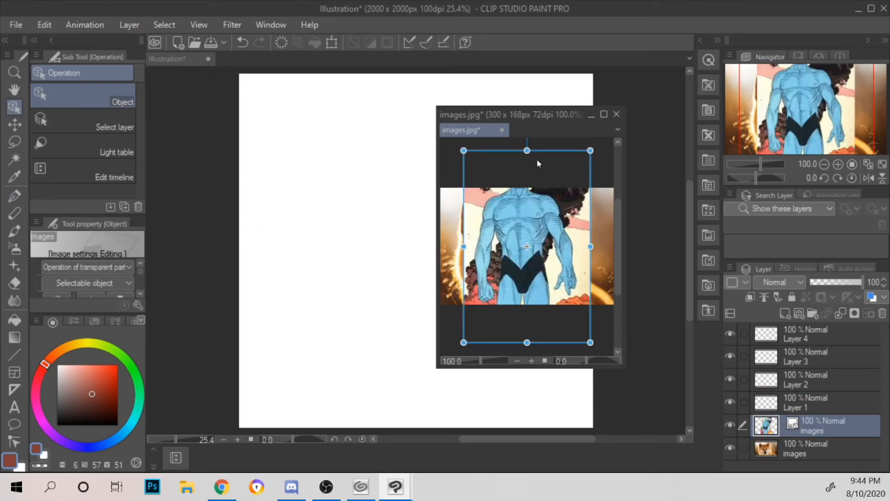
Step: Close the floating images.jpg document without saving its changes
click(616, 114)
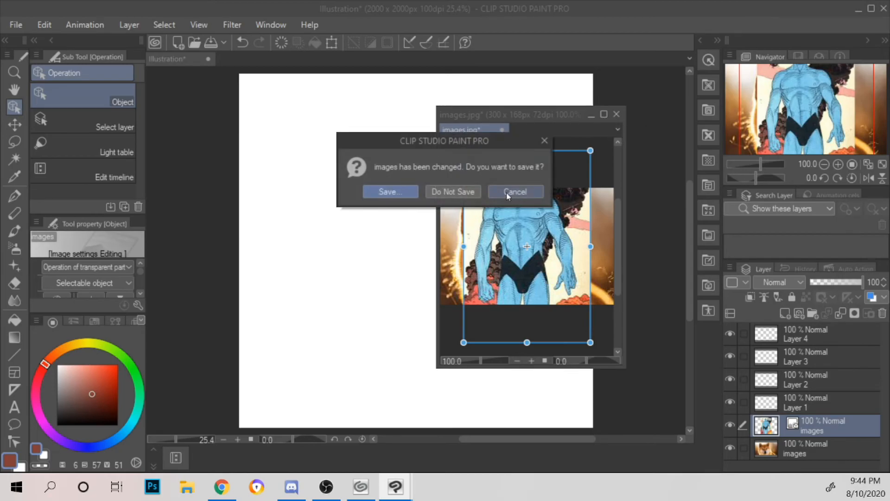
click(512, 192)
click(603, 115)
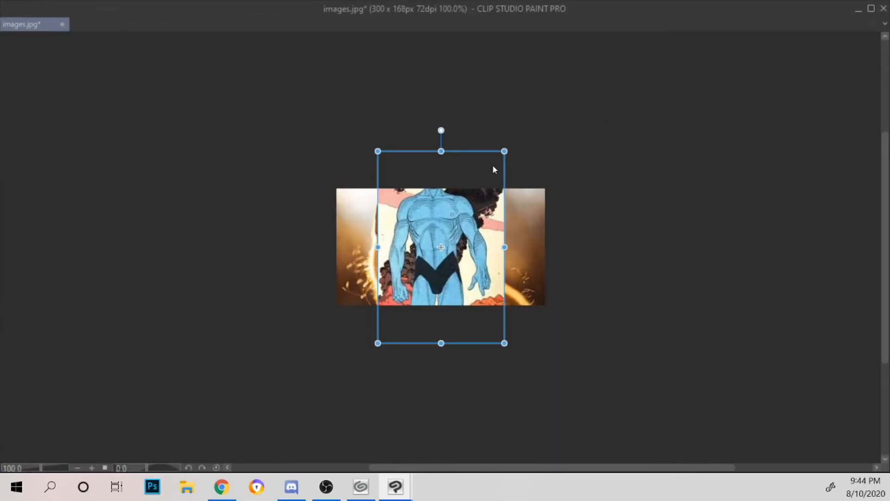
click(860, 10)
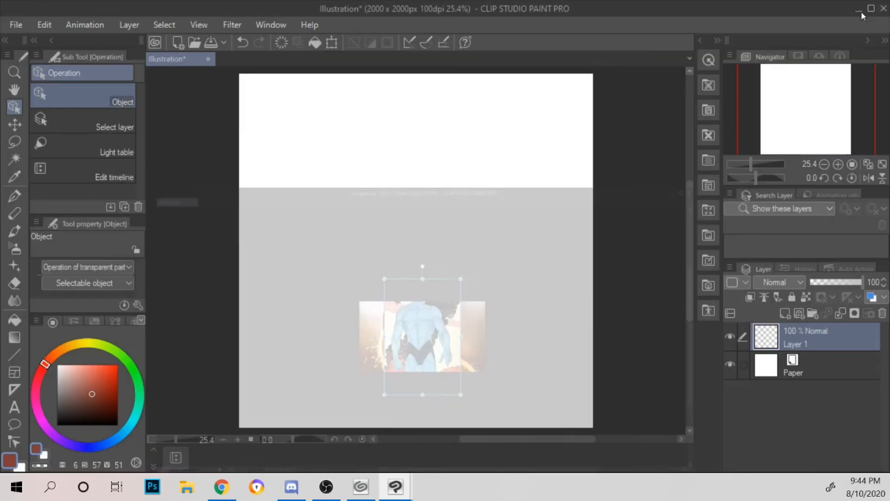
mouse_move(396, 486)
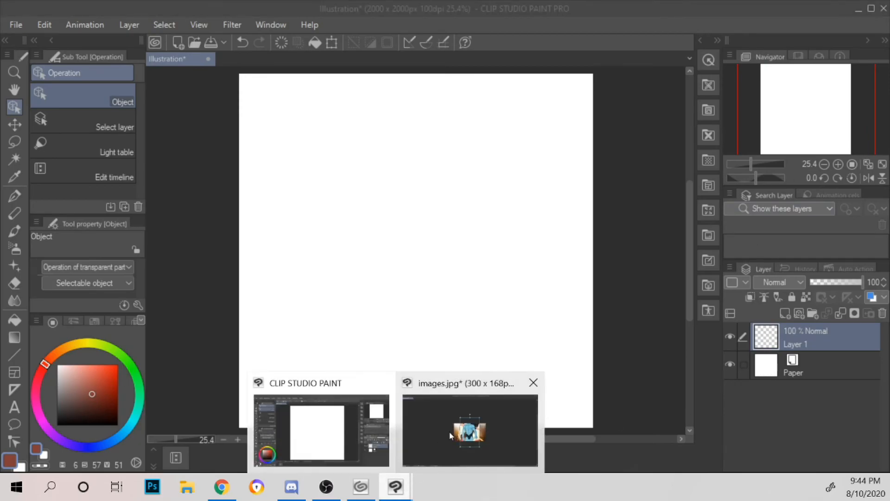
click(449, 431)
click(883, 8)
click(438, 193)
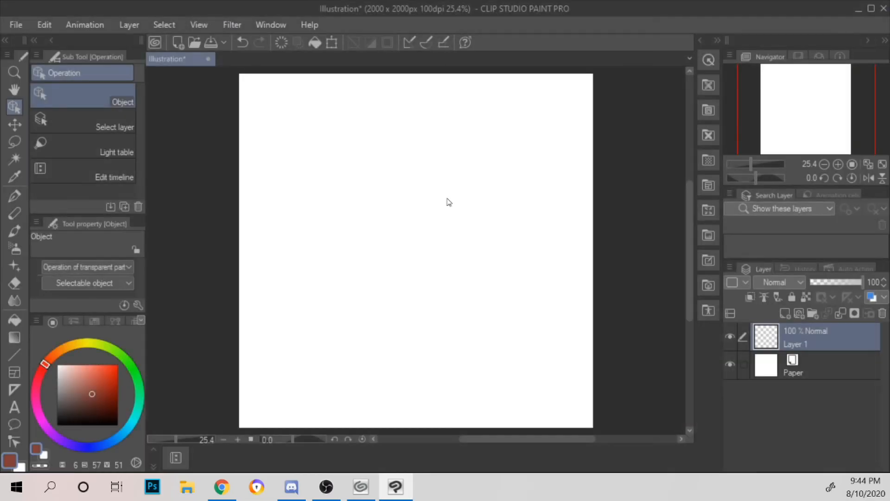
Step: Open the blue comic figure picture as a separate document beside the illustration
drag(889, 368, 668, 290)
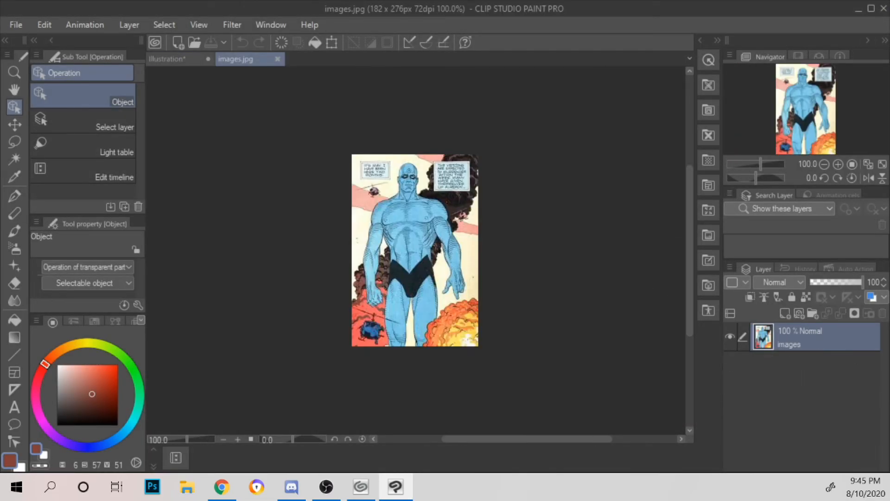
key(alt+Tab)
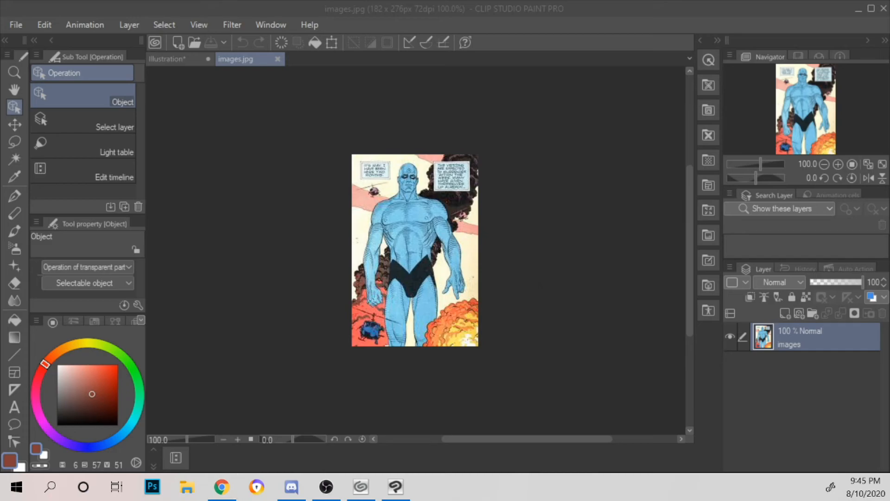
click(540, 360)
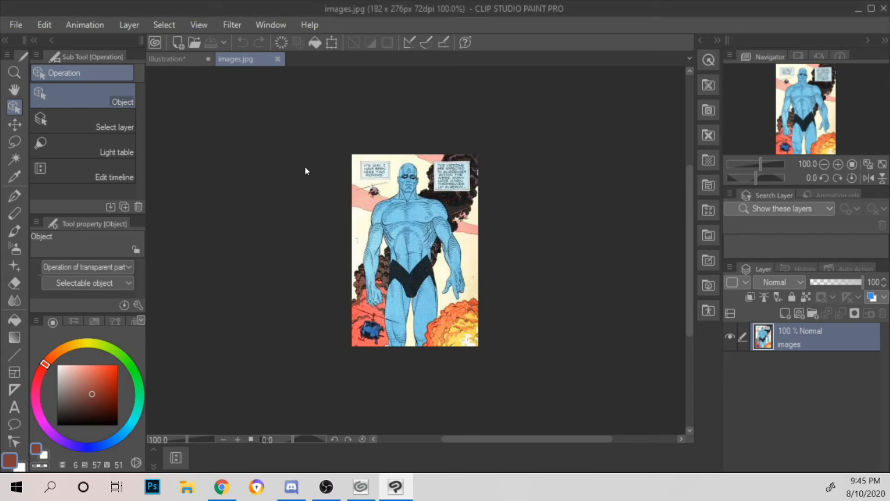
Step: Place the dog photo as a new image layer on top of the blue comic figure picture
click(179, 58)
click(242, 59)
drag(842, 338, 760, 327)
mouse_move(417, 234)
mouse_down()
mouse_move(418, 306)
mouse_move(423, 190)
mouse_move(420, 235)
mouse_up()
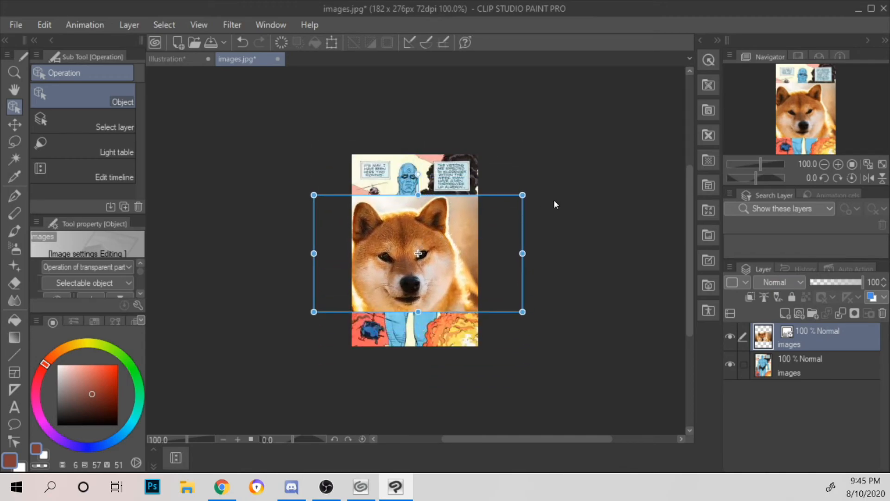
Step: Shrink the dog photo layer and position it over the comic figure's head
drag(525, 190, 426, 249)
drag(385, 281, 432, 182)
drag(469, 151, 423, 187)
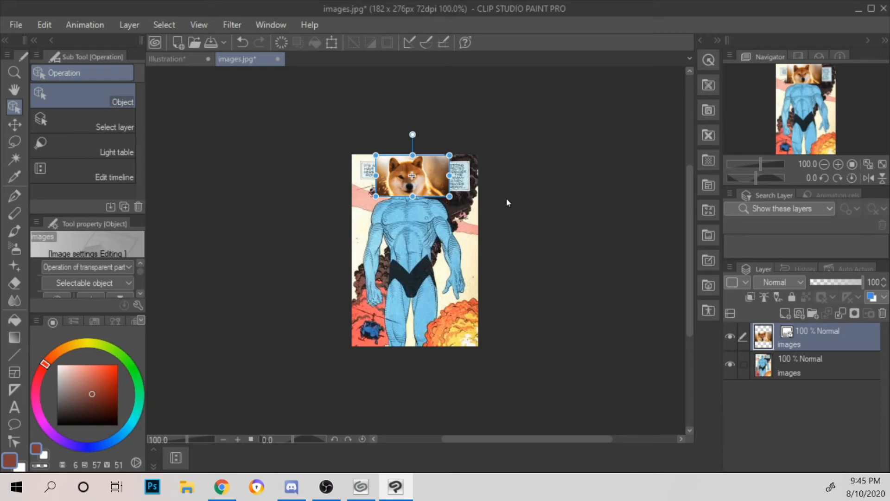
drag(449, 155, 426, 175)
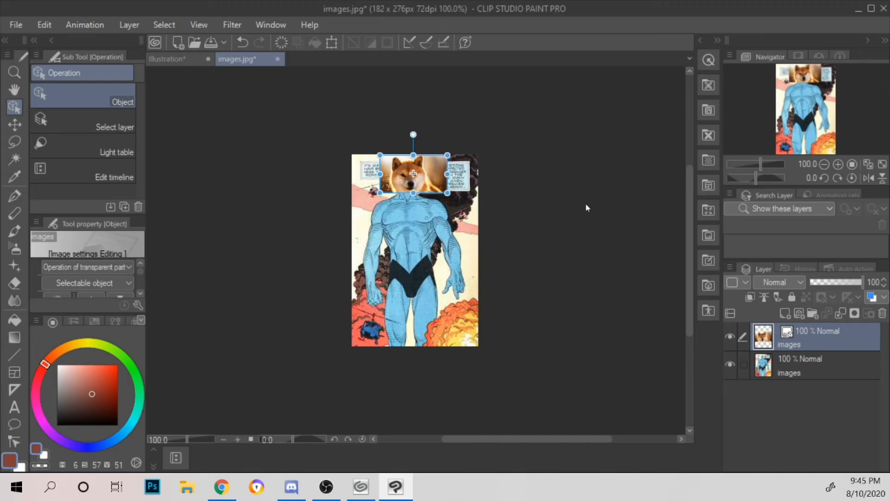
Step: Enlarge the dog photo and place it across the lower part of the comic picture, leaving the figure's head and shoulders uncovered
drag(421, 183, 502, 233)
drag(455, 278, 417, 301)
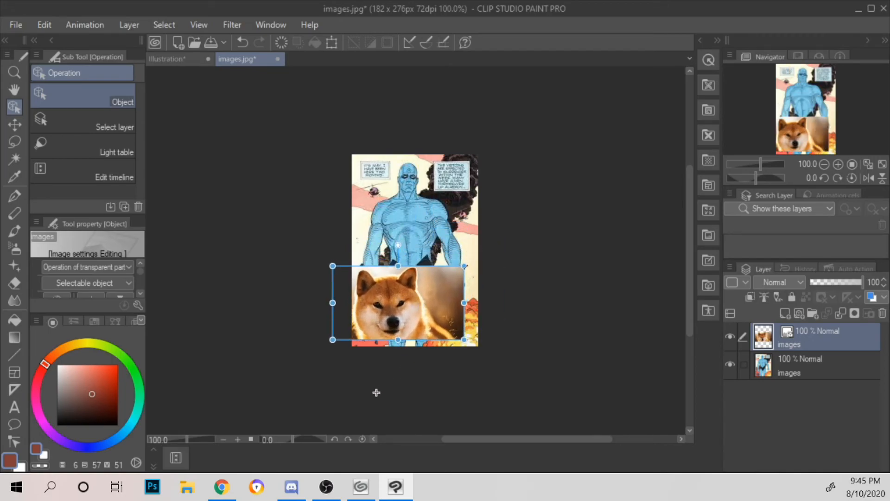
drag(464, 268, 511, 247)
drag(456, 294, 453, 303)
drag(512, 250, 564, 219)
drag(458, 261, 440, 262)
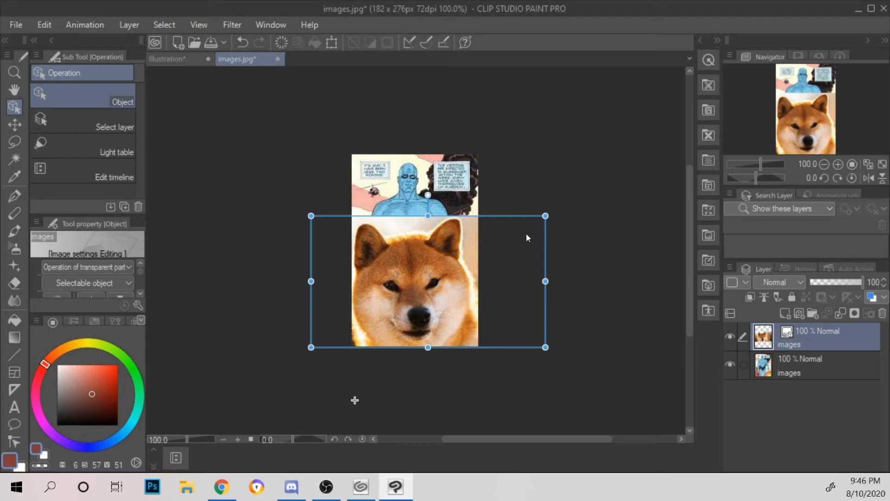
drag(545, 216, 533, 222)
drag(455, 264, 464, 263)
Step: Float the combined reference document, narrow its window and place it beside the canvas's right edge
mouse_move(262, 67)
mouse_down()
mouse_move(340, 138)
mouse_move(263, 73)
mouse_move(261, 61)
mouse_up()
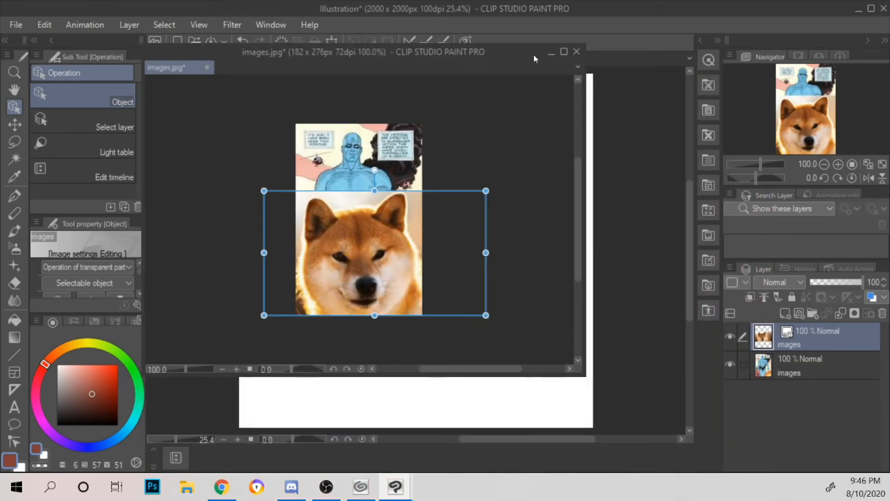
drag(533, 54, 602, 65)
drag(654, 137, 478, 137)
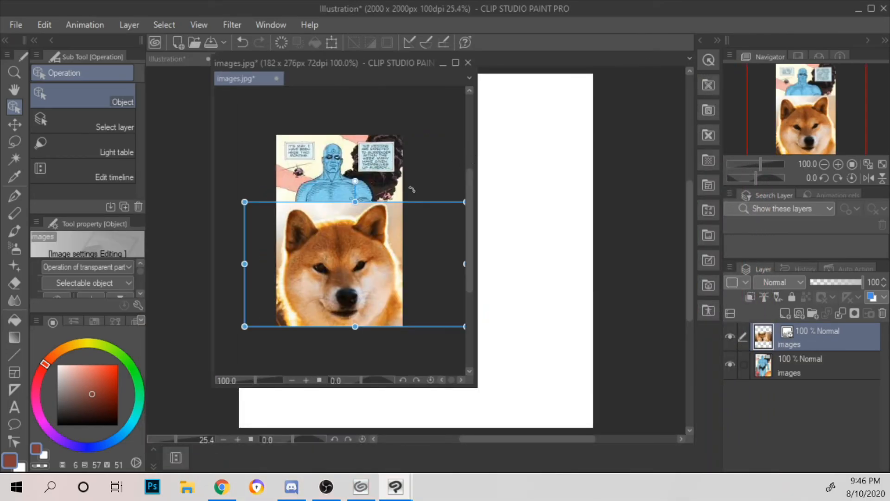
drag(367, 80, 744, 98)
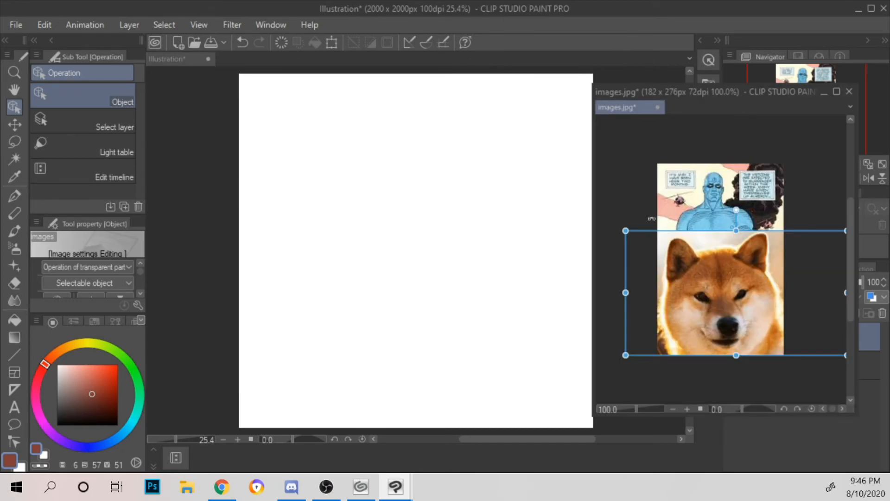
Step: Switch back to the G-pen, draw a thin wavy test stroke on the illustration canvas and undo it
click(15, 195)
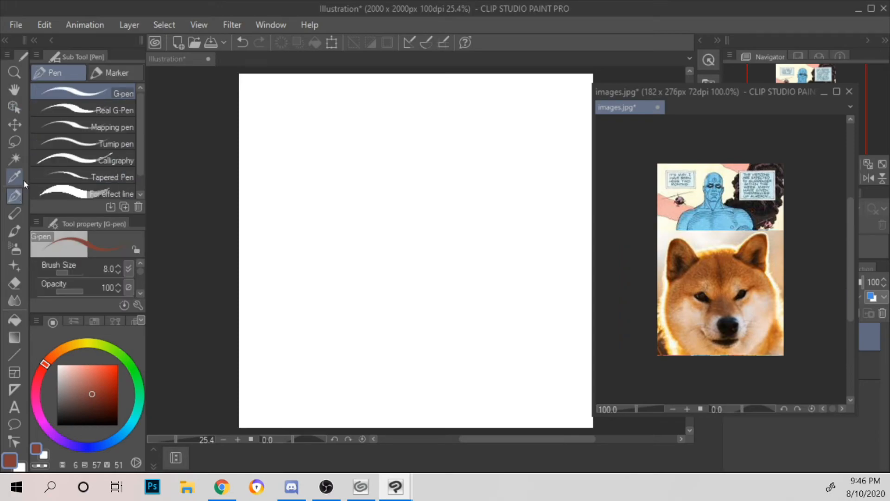
mouse_move(293, 145)
mouse_down()
mouse_move(322, 270)
mouse_move(570, 227)
mouse_up()
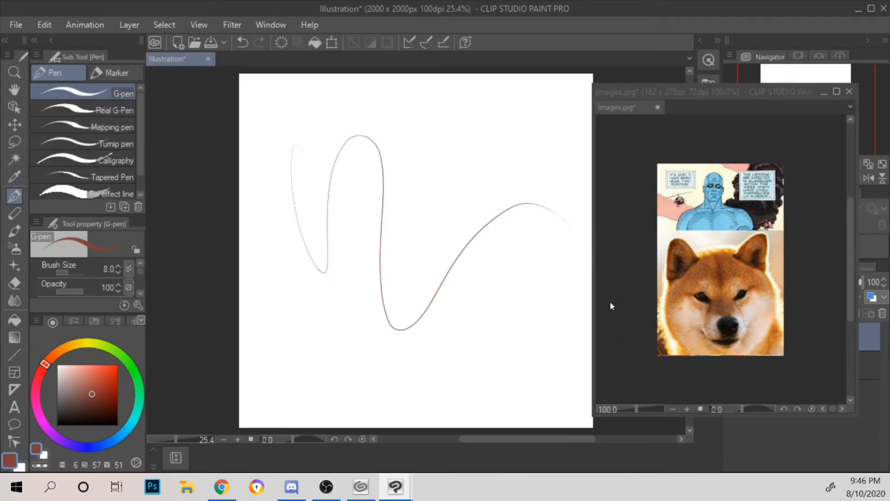
key(ctrl+z)
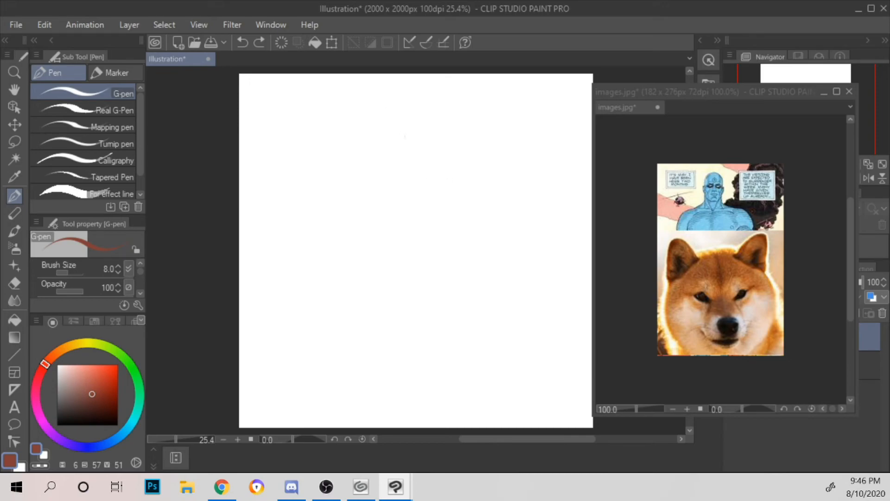
Step: Sketch a loose head circle with two tilted eye lines and slanted centre lines running down from them
mouse_move(440, 290)
mouse_down()
mouse_move(326, 189)
mouse_move(334, 129)
mouse_move(411, 99)
mouse_move(507, 195)
mouse_move(304, 176)
mouse_up()
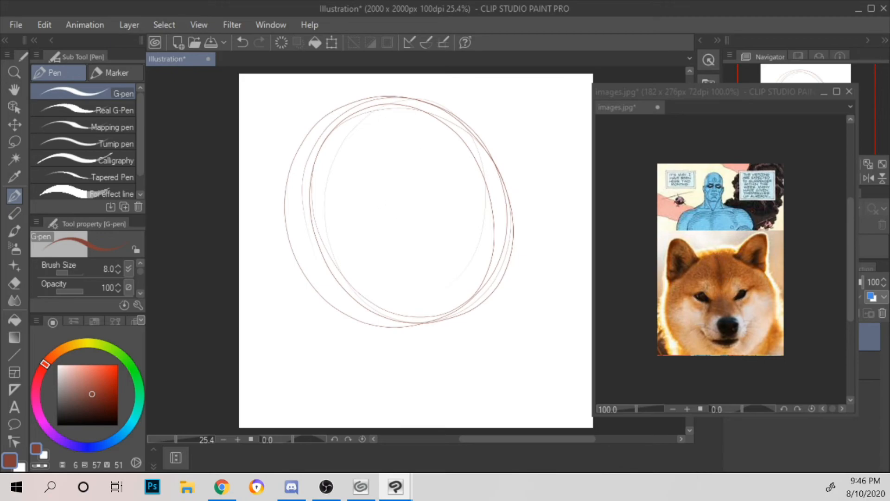
mouse_move(307, 207)
mouse_down()
mouse_move(454, 181)
mouse_move(411, 224)
mouse_move(410, 208)
mouse_move(424, 252)
mouse_up()
drag(405, 194, 440, 283)
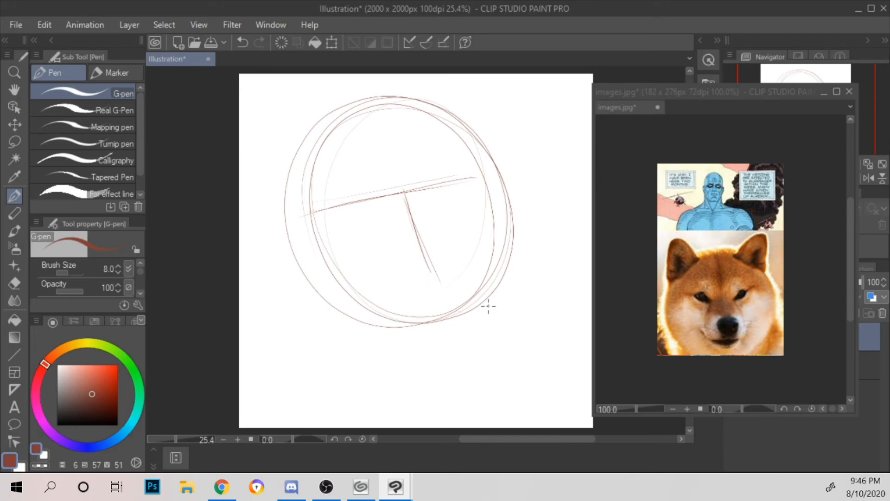
drag(334, 234, 525, 191)
drag(314, 249, 490, 197)
mouse_move(412, 225)
mouse_down()
mouse_move(455, 317)
mouse_move(451, 310)
mouse_up()
drag(410, 223, 446, 325)
drag(416, 236, 436, 307)
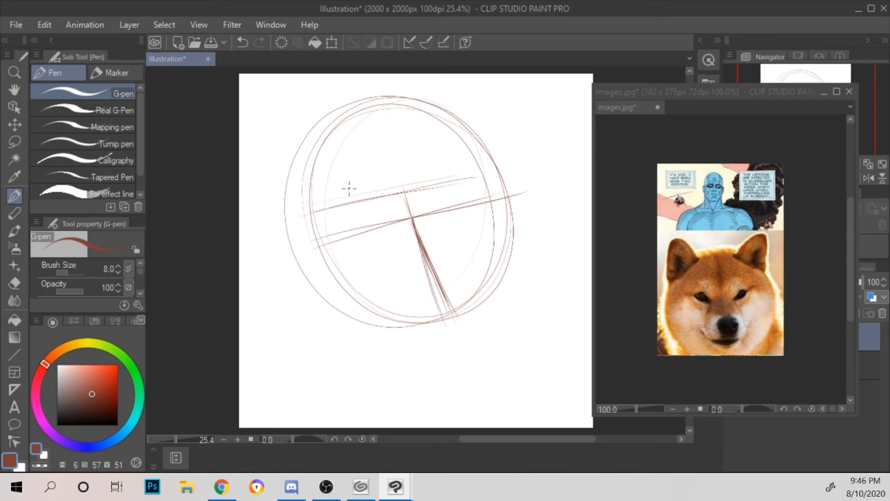
Step: Undo the whole head circle and guideline sketch
key(ctrl+z)
key(ctrl+z)
key(ctrl+z)
key(ctrl+z)
key(ctrl+z)
key(ctrl+z)
key(ctrl+z)
key(ctrl+z)
key(ctrl+z)
key(ctrl+z)
key(ctrl+z)
key(ctrl+z)
key(ctrl+z)
key(ctrl+z)
key(ctrl+z)
key(ctrl+z)
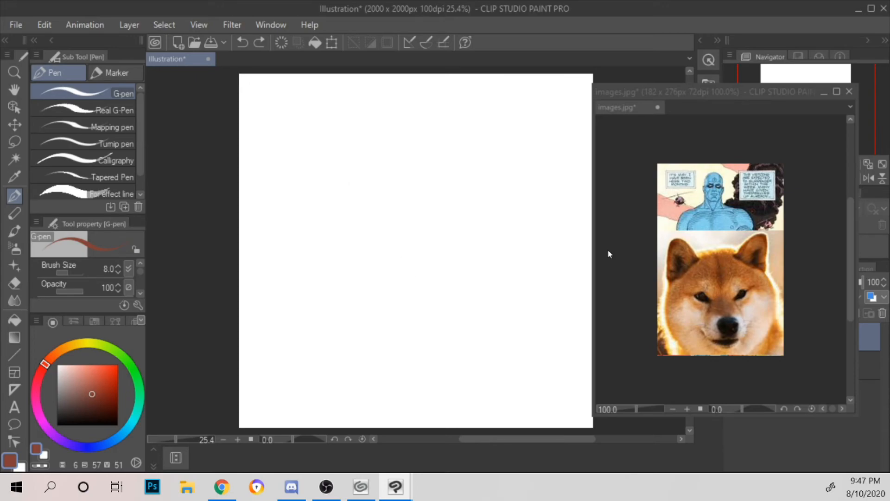
Step: Sketch a near-vertical centre line, overlapping loose head circles around it and a slightly tilted eye line across the head
drag(424, 222, 435, 333)
drag(415, 200, 432, 360)
drag(409, 180, 436, 359)
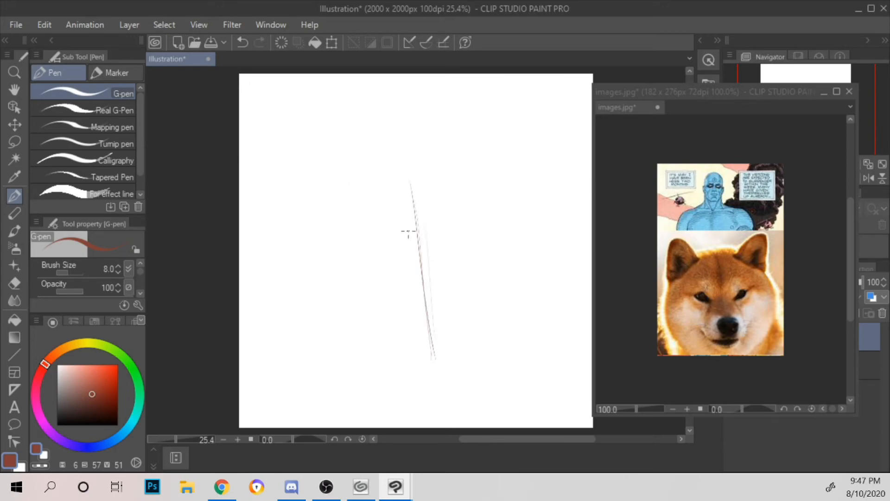
mouse_move(407, 156)
mouse_down()
mouse_move(324, 221)
mouse_move(457, 304)
mouse_move(347, 168)
mouse_move(480, 300)
mouse_move(315, 168)
mouse_move(493, 313)
mouse_move(318, 157)
mouse_move(500, 319)
mouse_move(311, 168)
mouse_move(410, 354)
mouse_up()
drag(409, 201, 431, 328)
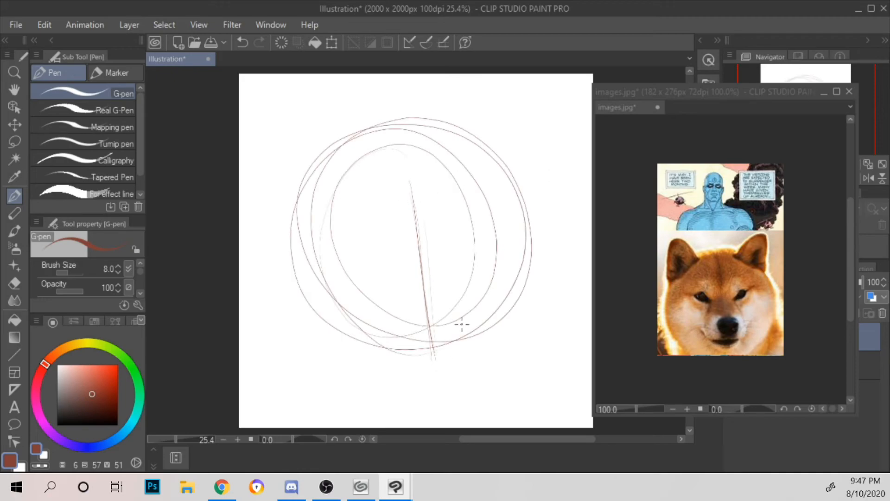
mouse_move(298, 252)
mouse_down()
mouse_move(508, 211)
mouse_move(431, 216)
mouse_move(495, 206)
mouse_up()
drag(334, 244, 511, 204)
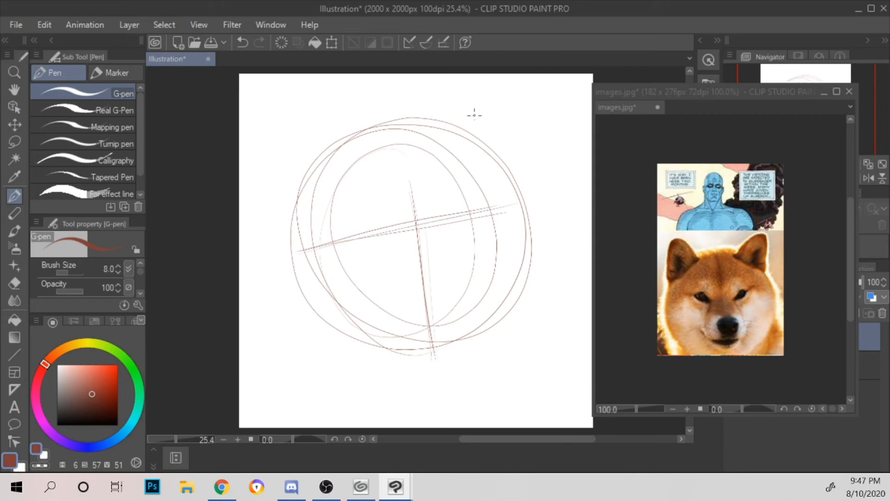
Step: Sketch two pointed dog ears on the upper left and upper right of the head circles
mouse_move(435, 139)
mouse_down()
mouse_move(516, 83)
mouse_move(496, 187)
mouse_up()
drag(503, 97, 494, 186)
mouse_move(332, 150)
mouse_down()
mouse_move(252, 118)
mouse_move(256, 157)
mouse_move(296, 226)
mouse_move(258, 109)
mouse_move(247, 122)
mouse_move(326, 143)
mouse_up()
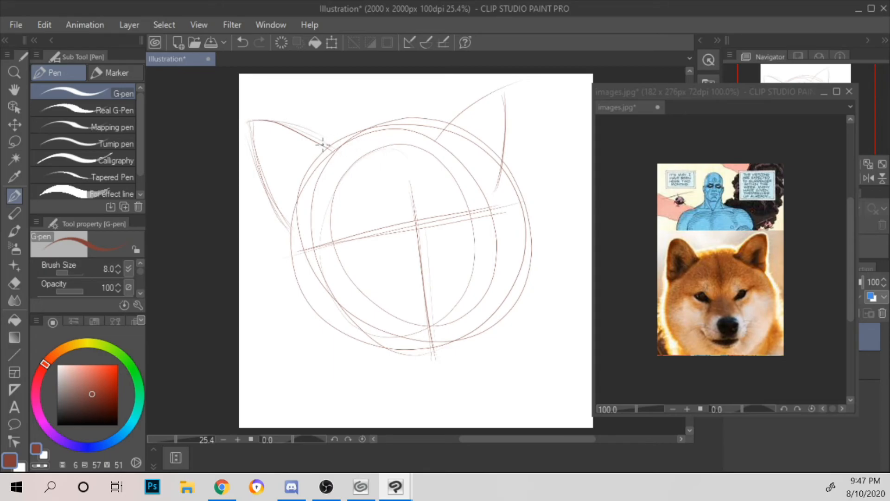
Step: Rough in the head outline with short fur strokes along the ear bases, crown, jaw and both cheeks, and reinforce the upper centre line
drag(329, 147, 344, 155)
mouse_move(283, 220)
mouse_down()
mouse_move(274, 210)
mouse_move(310, 281)
mouse_up()
mouse_move(291, 246)
mouse_down()
mouse_move(309, 305)
mouse_move(329, 317)
mouse_up()
drag(399, 151, 409, 191)
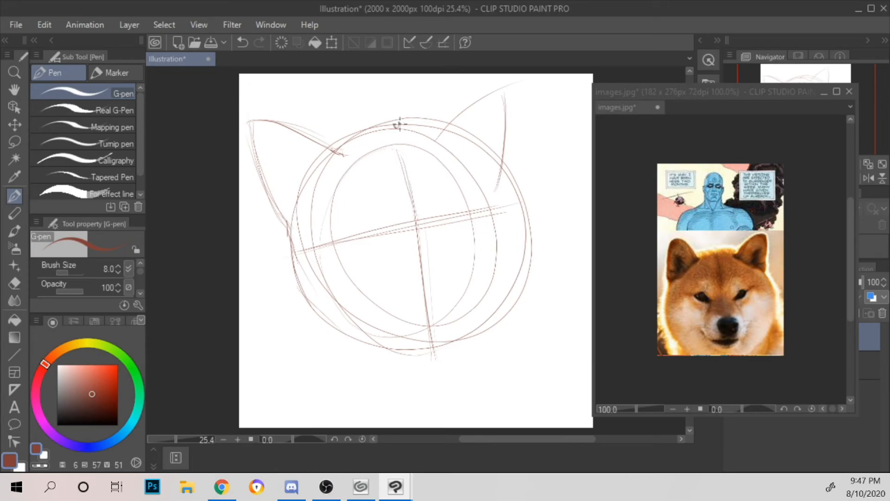
mouse_move(401, 124)
mouse_down()
mouse_move(436, 126)
mouse_move(379, 127)
mouse_move(334, 147)
mouse_move(373, 128)
mouse_up()
mouse_move(292, 246)
mouse_down()
mouse_move(305, 304)
mouse_move(338, 332)
mouse_move(391, 342)
mouse_up()
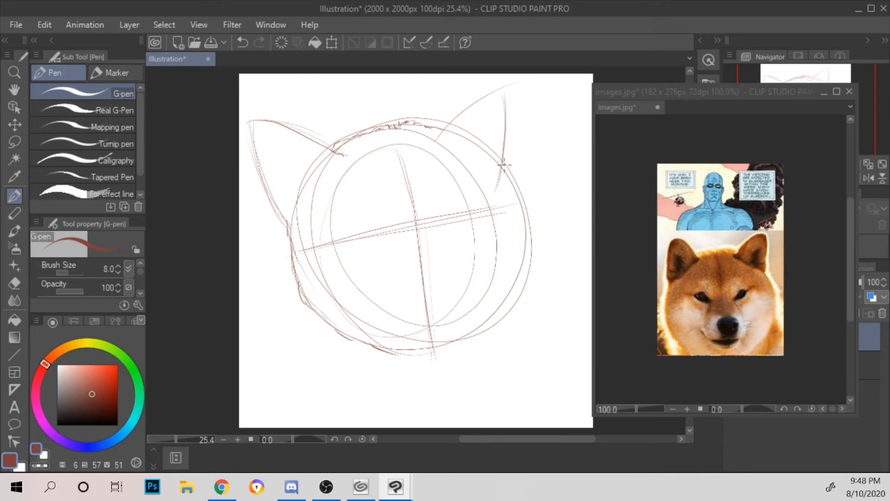
mouse_move(510, 188)
mouse_down()
mouse_move(528, 250)
mouse_move(503, 309)
mouse_up()
drag(521, 272, 531, 294)
Step: Mark both eyes on the eye line and sketch the slanted right eye with the muzzle line curving down from its inner corner
drag(469, 213, 455, 227)
mouse_move(355, 234)
mouse_down()
mouse_move(366, 237)
mouse_move(350, 236)
mouse_up()
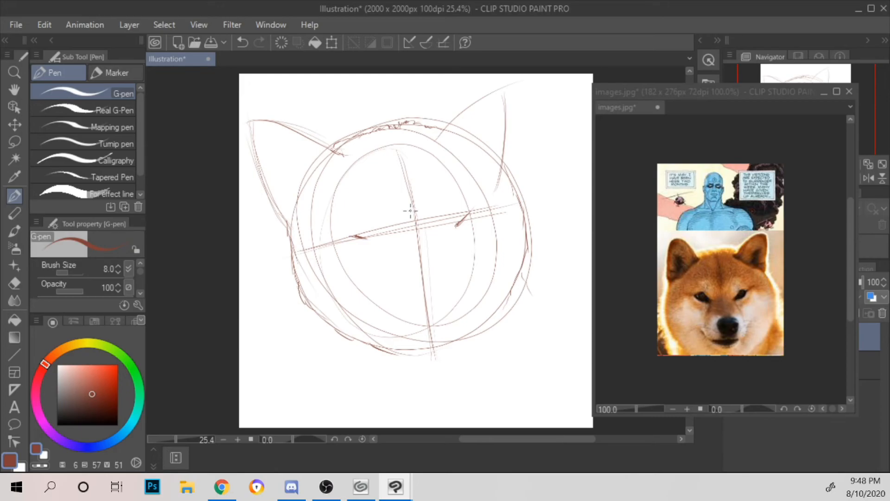
mouse_move(454, 227)
mouse_down()
mouse_move(470, 211)
mouse_move(474, 227)
mouse_move(466, 221)
mouse_move(464, 229)
mouse_move(473, 229)
mouse_move(486, 210)
mouse_up()
mouse_move(452, 231)
mouse_down()
mouse_move(449, 239)
mouse_move(459, 227)
mouse_move(461, 265)
mouse_up()
mouse_move(457, 230)
mouse_down()
mouse_move(465, 227)
mouse_move(447, 209)
mouse_move(463, 281)
mouse_up()
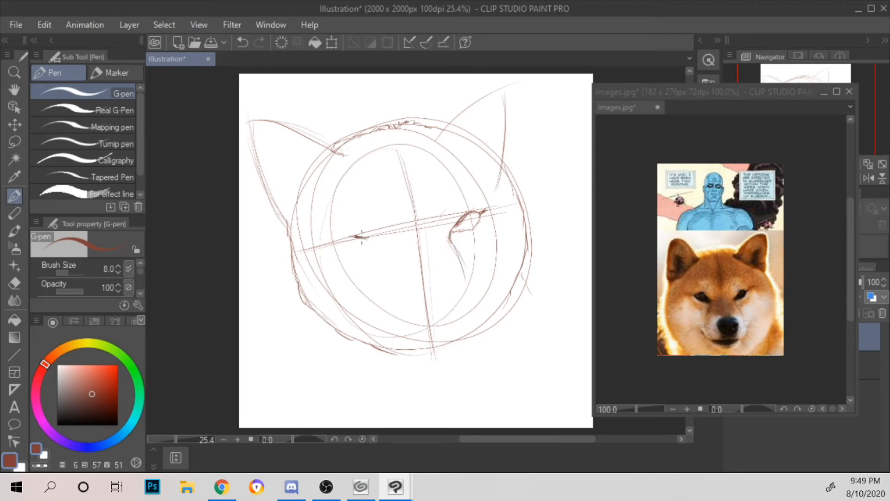
Step: Sketch the almond-shaped outline of the left eye on the eye line
drag(351, 229, 368, 239)
key(alt+Tab)
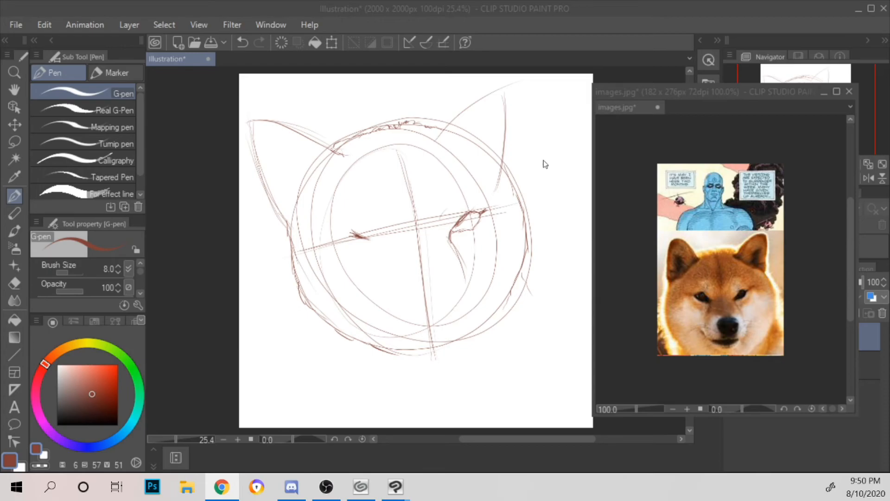
click(563, 161)
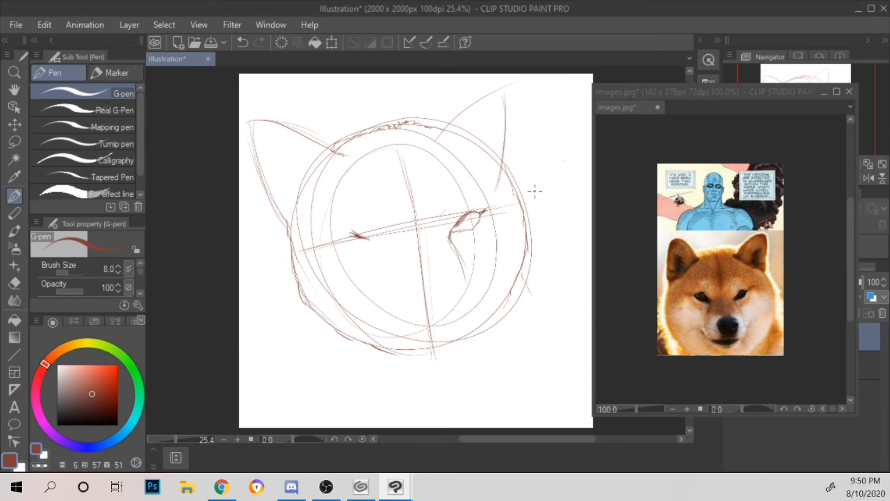
mouse_move(540, 189)
mouse_down()
mouse_move(542, 147)
mouse_move(543, 167)
mouse_up()
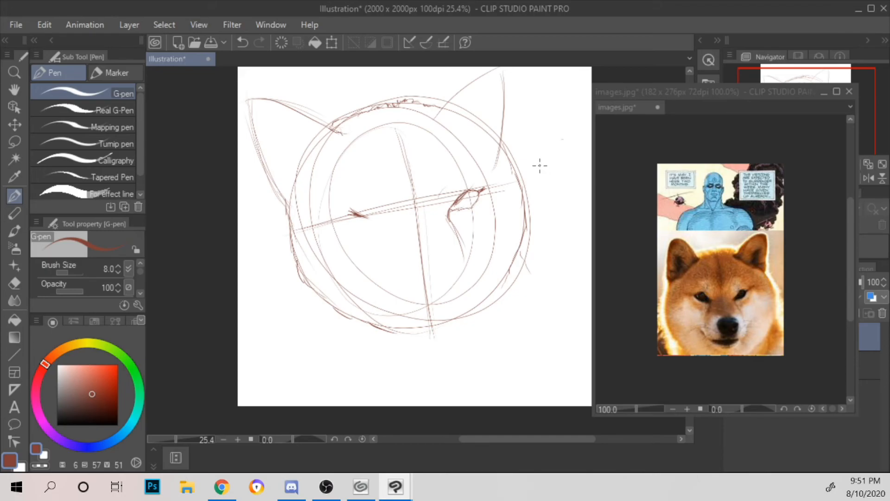
mouse_move(550, 219)
mouse_down()
mouse_move(558, 232)
mouse_move(551, 236)
mouse_up()
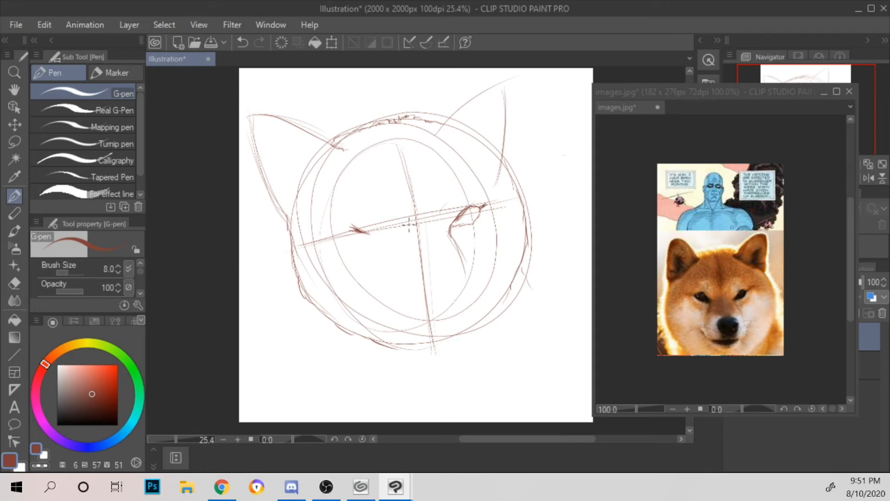
drag(354, 229, 335, 237)
mouse_move(335, 236)
mouse_down()
mouse_move(369, 235)
mouse_move(359, 223)
mouse_move(346, 236)
mouse_move(370, 239)
mouse_move(336, 235)
mouse_move(349, 236)
mouse_move(336, 234)
mouse_move(342, 225)
mouse_move(359, 242)
mouse_move(360, 224)
mouse_move(368, 241)
mouse_up()
Step: Lasso the left eye and enlarge it slightly with Scale/Rotate
click(7, 137)
mouse_move(379, 224)
mouse_down()
mouse_move(391, 249)
mouse_move(371, 195)
mouse_up()
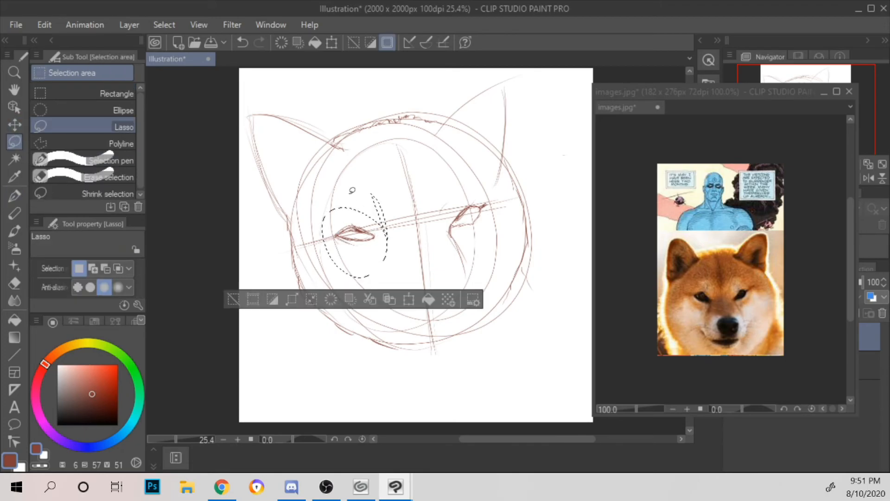
click(292, 299)
click(565, 197)
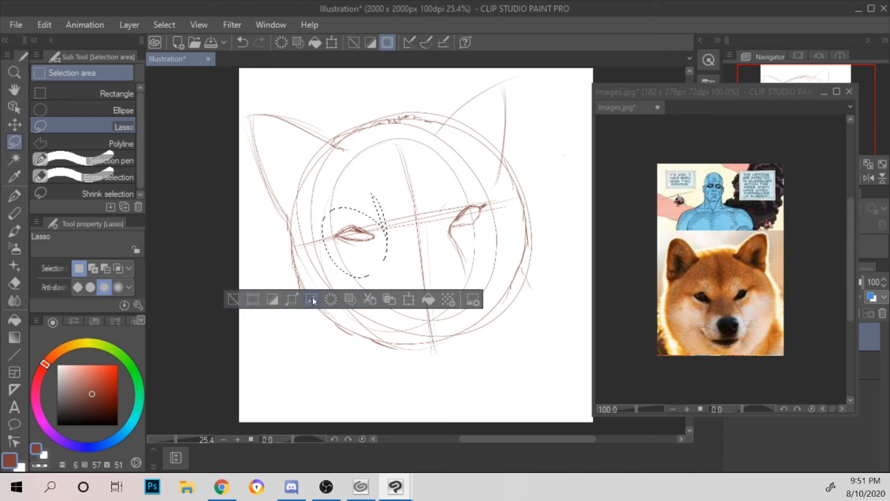
click(329, 299)
click(562, 191)
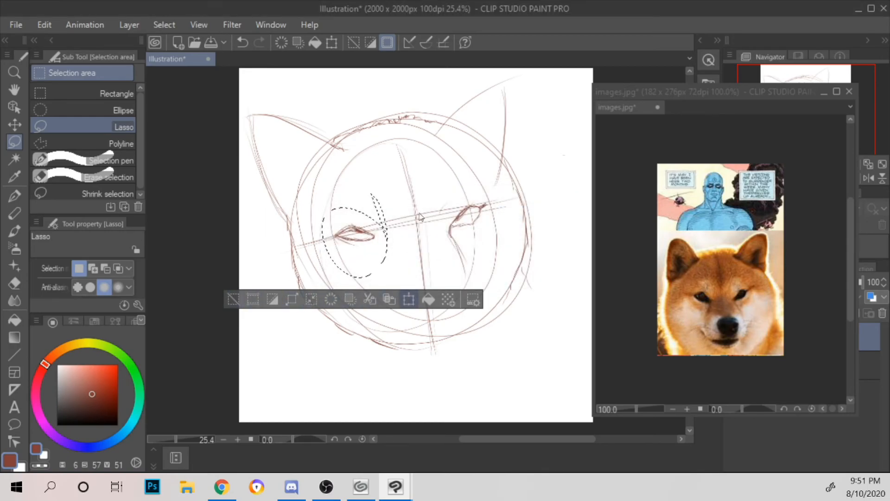
click(409, 299)
drag(389, 193, 370, 197)
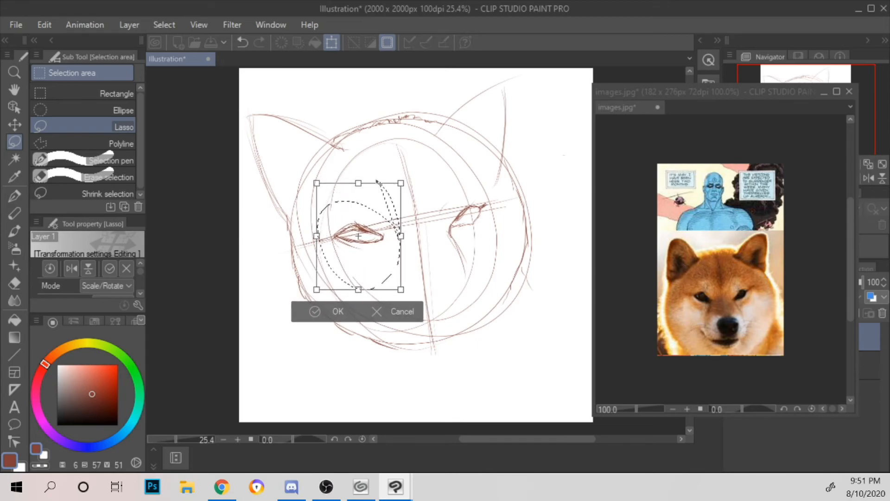
drag(420, 172, 419, 165)
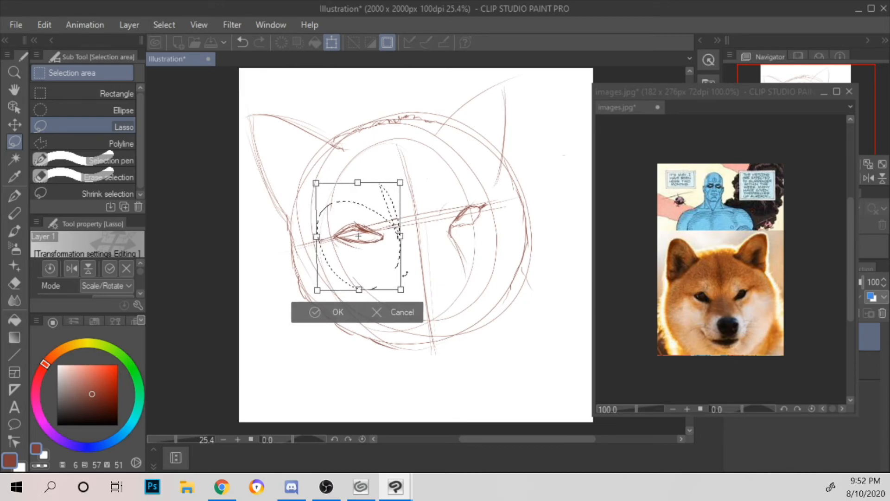
key(Return)
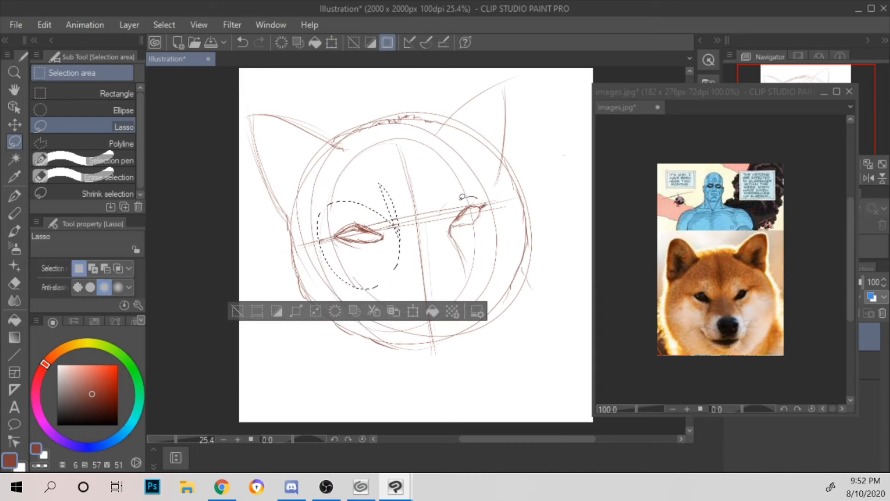
Step: Lasso the right eye with its muzzle line, enlarge it slightly toward the nose with Scale/Rotate, deselect it and return to the G-pen
mouse_move(477, 197)
mouse_down()
mouse_move(486, 253)
mouse_move(446, 211)
mouse_up()
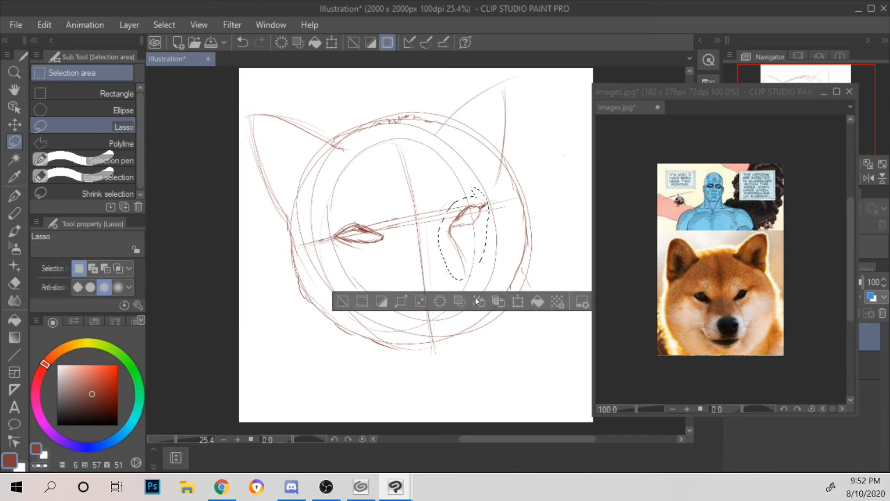
click(516, 302)
drag(490, 185, 508, 170)
drag(480, 209, 470, 213)
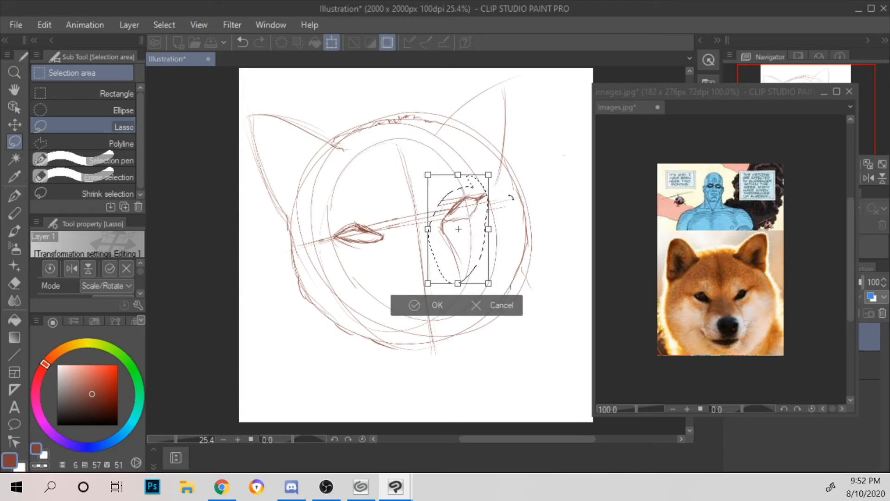
drag(501, 171, 494, 247)
click(438, 306)
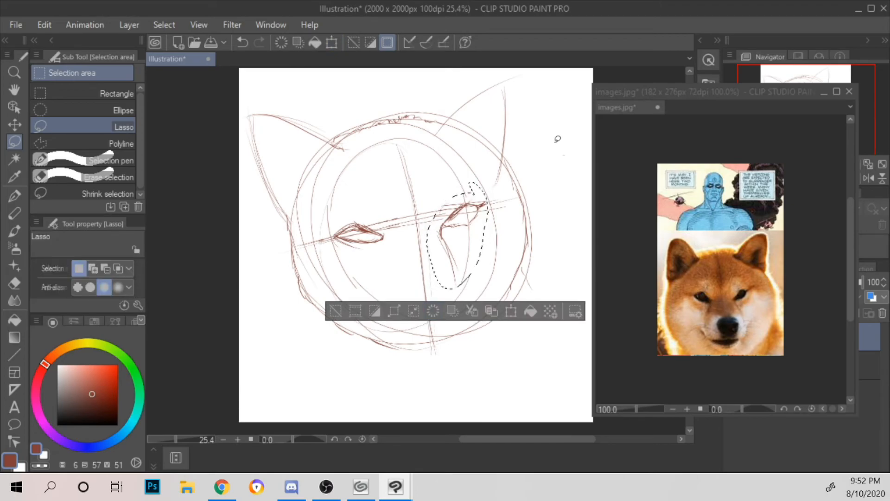
key(ctrl+d)
key(p)
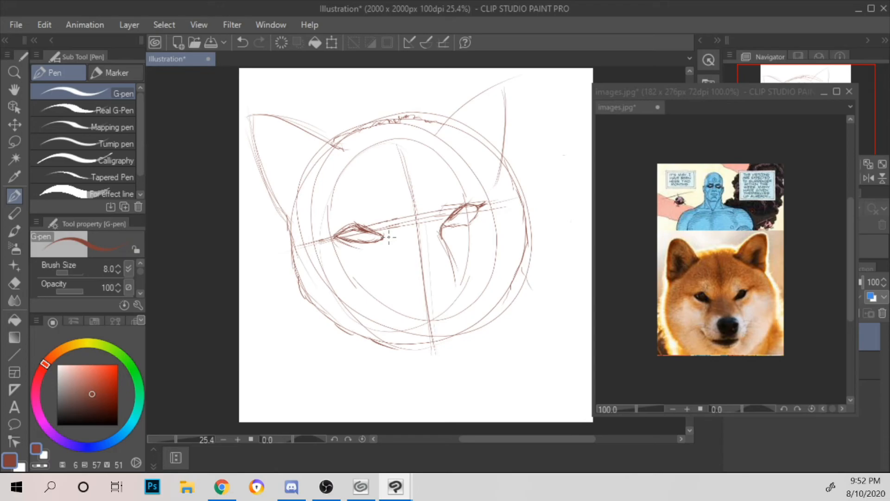
drag(382, 243, 381, 232)
mouse_move(382, 235)
mouse_down()
mouse_move(382, 252)
mouse_move(472, 406)
mouse_move(504, 313)
mouse_move(476, 335)
mouse_up()
mouse_move(452, 275)
mouse_down()
mouse_move(451, 311)
mouse_move(485, 343)
mouse_move(506, 310)
mouse_move(491, 329)
mouse_up()
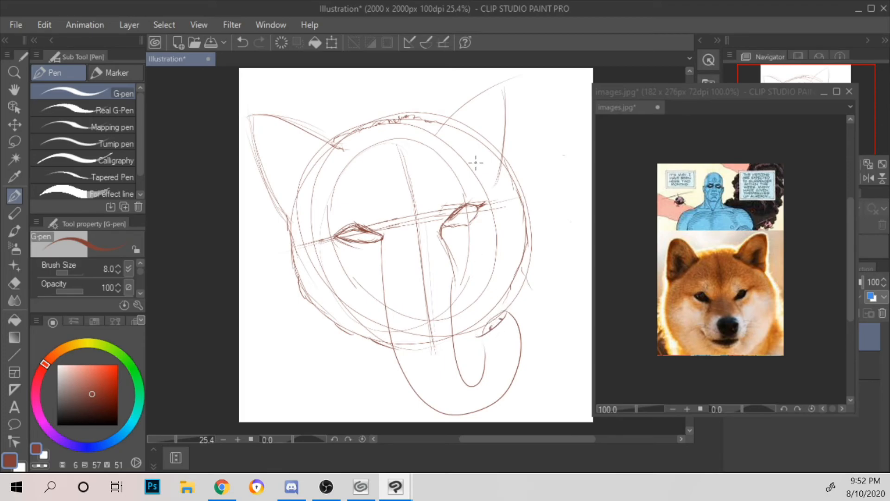
key(ctrl+z)
key(ctrl+z)
key(ctrl+z)
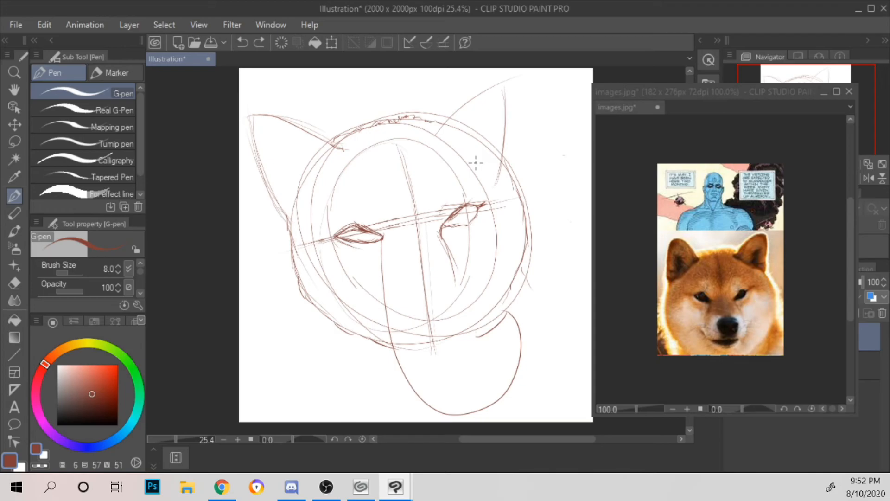
key(ctrl+z)
key(ctrl+z)
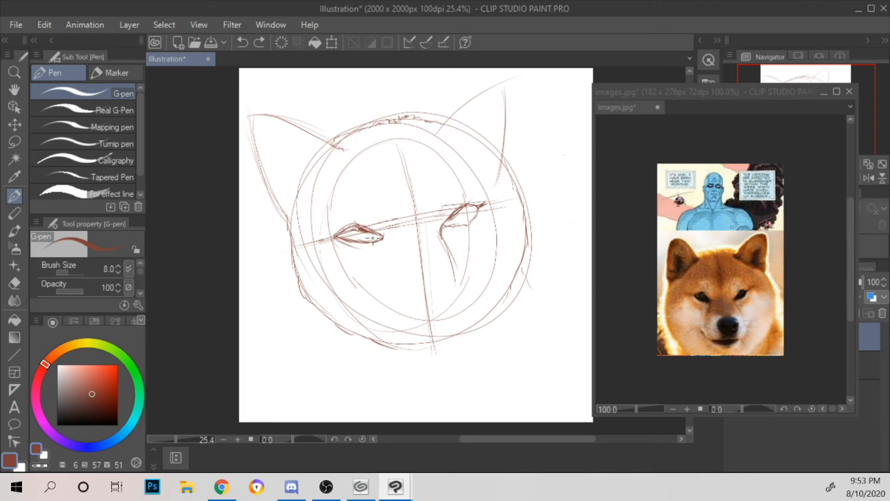
Step: Reinforce the left eye's outline and hatch a short shaded line running down from its inner corner
mouse_move(361, 226)
mouse_down()
mouse_move(388, 237)
mouse_move(355, 220)
mouse_move(338, 227)
mouse_move(348, 247)
mouse_move(379, 239)
mouse_up()
drag(380, 238, 381, 254)
mouse_move(388, 290)
mouse_down()
mouse_move(381, 253)
mouse_move(382, 280)
mouse_move(383, 267)
mouse_up()
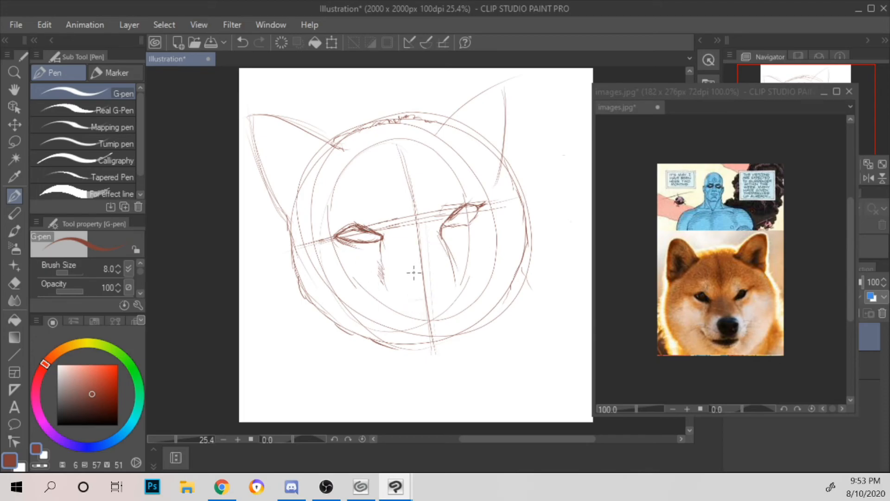
Step: Sketch the nose across the centre line with a flat top edge, curved sides, a right nostril and a short bottom stroke
drag(413, 278, 443, 272)
drag(414, 279, 413, 298)
drag(452, 272, 442, 304)
drag(441, 284, 444, 292)
drag(447, 283, 443, 292)
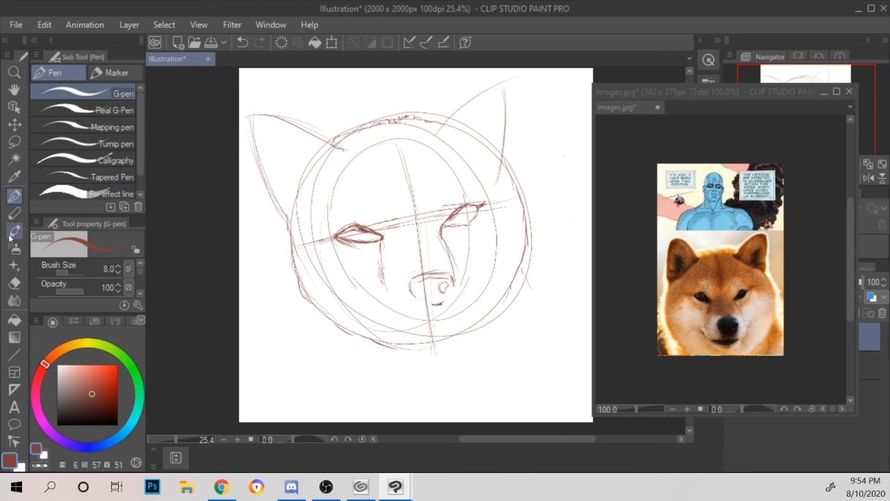
Step: Erase the hatching below the left eye's inner corner with the Hard eraser
click(15, 282)
drag(379, 271, 368, 244)
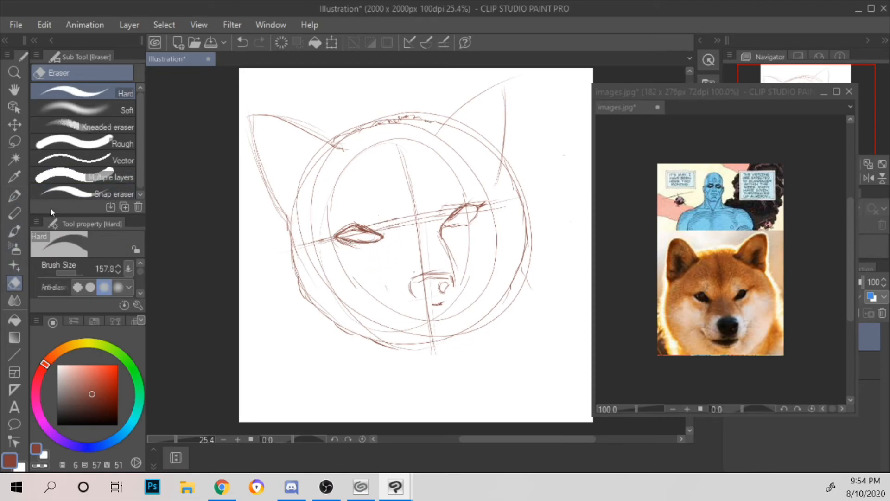
Step: Sketch the mouth line below the nose with an upturned left corner and add short hatching on the right side of the muzzle
click(18, 197)
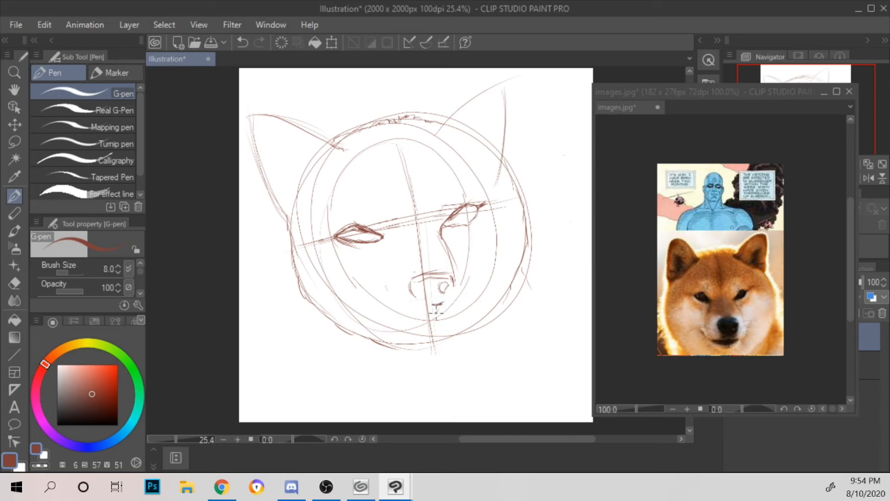
drag(440, 311, 443, 312)
mouse_move(431, 315)
mouse_down()
mouse_move(405, 317)
mouse_move(468, 309)
mouse_up()
mouse_move(387, 306)
mouse_down()
mouse_move(371, 298)
mouse_move(399, 317)
mouse_move(426, 312)
mouse_up()
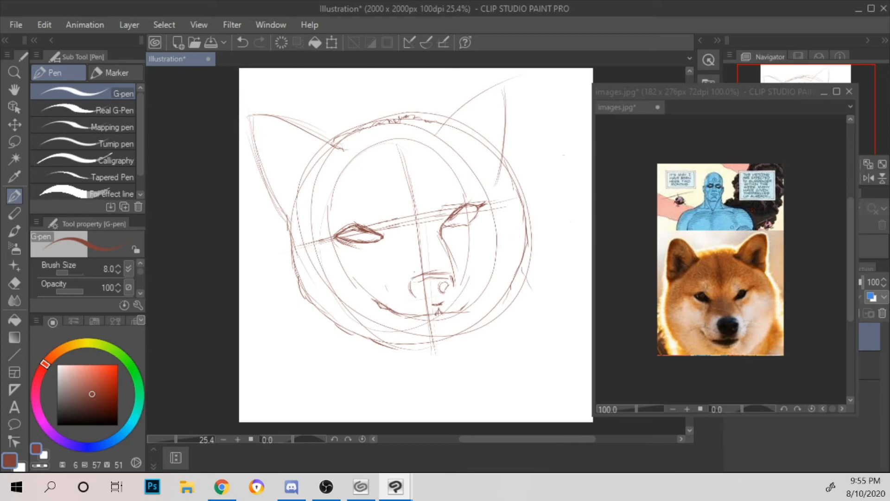
mouse_move(470, 291)
mouse_down()
mouse_move(481, 271)
mouse_move(471, 293)
mouse_up()
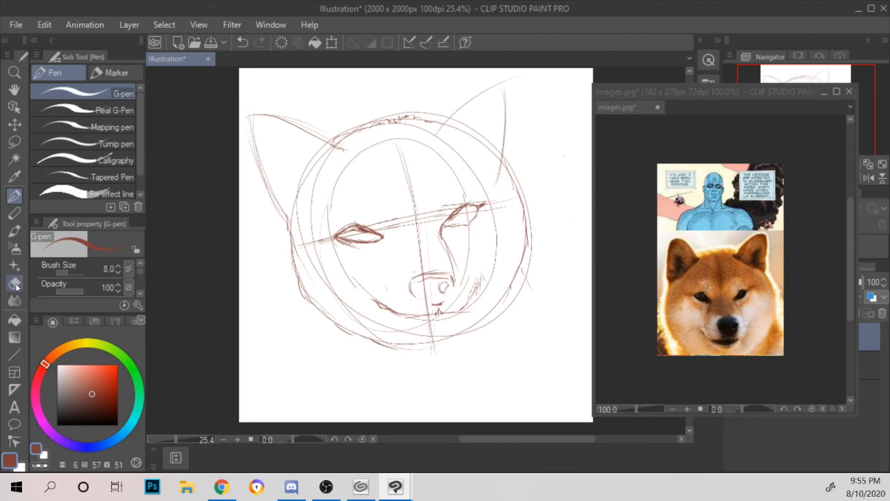
Step: Erase the upturned left mouth corner and sketch a curved lower lip beneath the mouth line with the G-pen
click(14, 283)
mouse_move(372, 292)
mouse_down()
mouse_move(379, 299)
mouse_move(377, 287)
mouse_up()
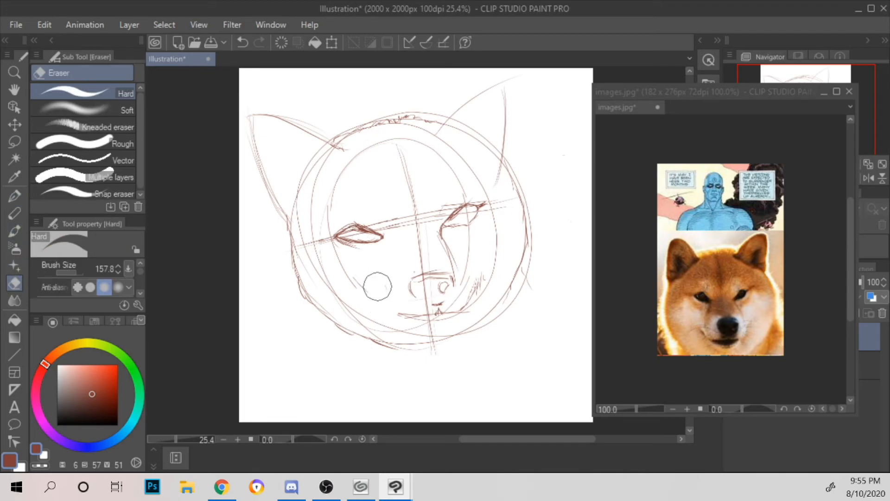
click(15, 197)
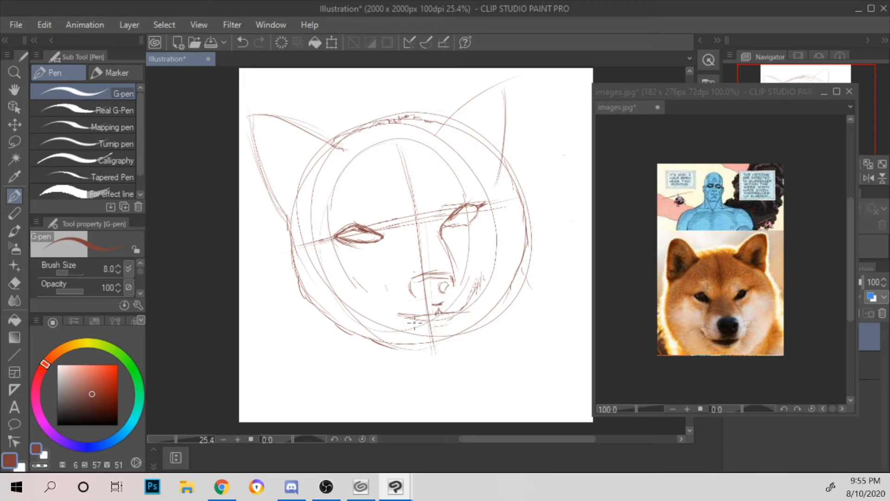
mouse_move(453, 316)
mouse_down()
mouse_move(404, 317)
mouse_move(418, 324)
mouse_move(459, 311)
mouse_move(413, 323)
mouse_up()
Step: Redraw both ears with firmer outlines, rounding the left ear's tip and closing the right ear's peak
mouse_move(256, 145)
mouse_down()
mouse_move(260, 124)
mouse_move(287, 111)
mouse_move(268, 176)
mouse_move(278, 211)
mouse_up()
drag(267, 181, 288, 212)
drag(269, 118, 333, 135)
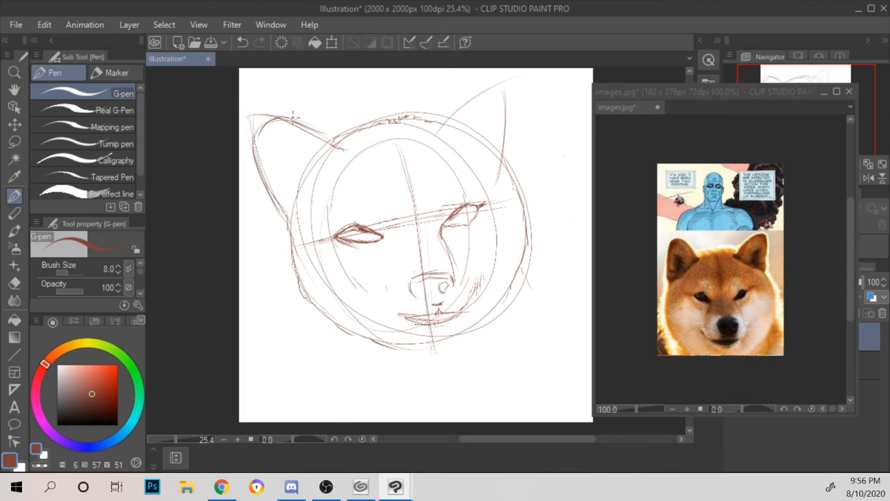
mouse_move(437, 128)
mouse_down()
mouse_move(462, 100)
mouse_move(454, 112)
mouse_move(490, 85)
mouse_move(513, 85)
mouse_move(496, 95)
mouse_move(507, 94)
mouse_move(495, 170)
mouse_up()
mouse_move(282, 207)
mouse_down()
mouse_move(290, 220)
mouse_move(272, 190)
mouse_up()
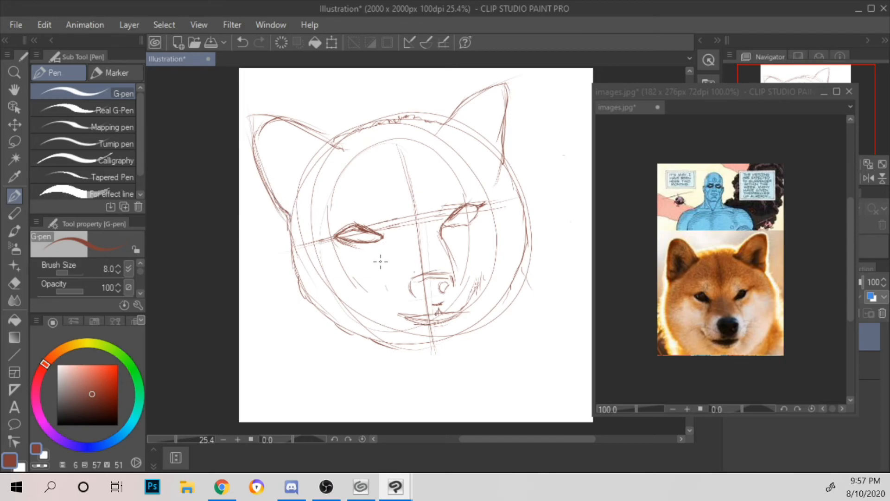
Step: Hatch shadows below and beside the left eye's inner corner, and darken the right eye's inner corner
drag(383, 258, 381, 260)
scroll(563, 207, down, 1)
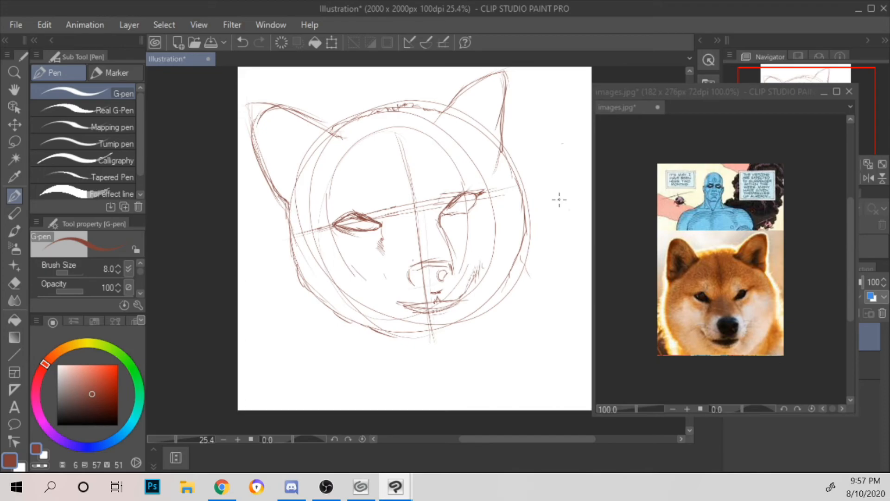
mouse_move(439, 221)
mouse_down()
mouse_move(450, 241)
mouse_move(447, 226)
mouse_up()
drag(376, 231, 380, 236)
drag(549, 241, 546, 217)
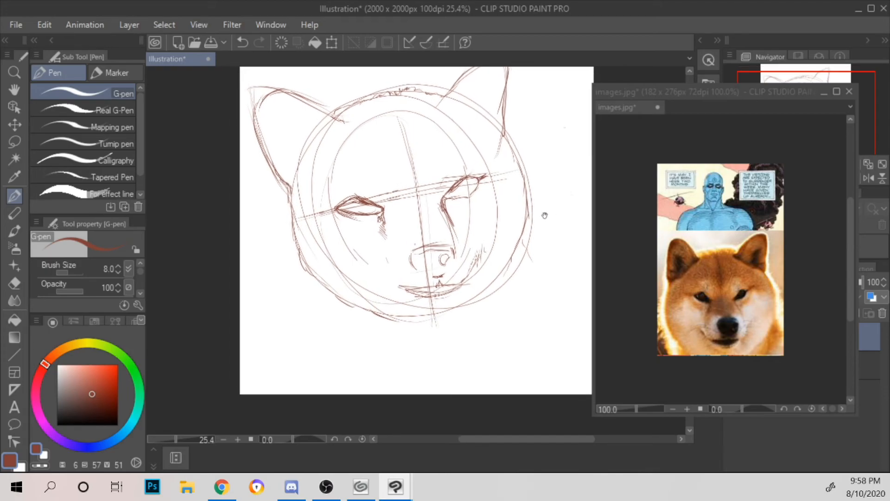
mouse_move(384, 242)
mouse_down()
mouse_move(375, 228)
mouse_move(383, 213)
mouse_up()
drag(394, 206, 387, 223)
drag(397, 211, 392, 222)
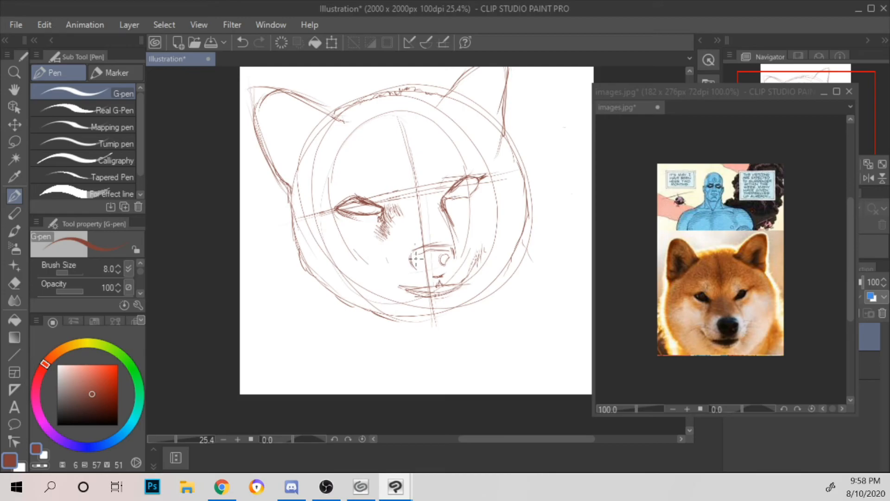
Step: Reinforce the nose outline and add the left nostril
mouse_move(419, 258)
mouse_down()
mouse_move(427, 265)
mouse_move(412, 263)
mouse_move(414, 271)
mouse_up()
mouse_move(551, 201)
mouse_down()
mouse_move(562, 240)
mouse_move(561, 206)
mouse_up()
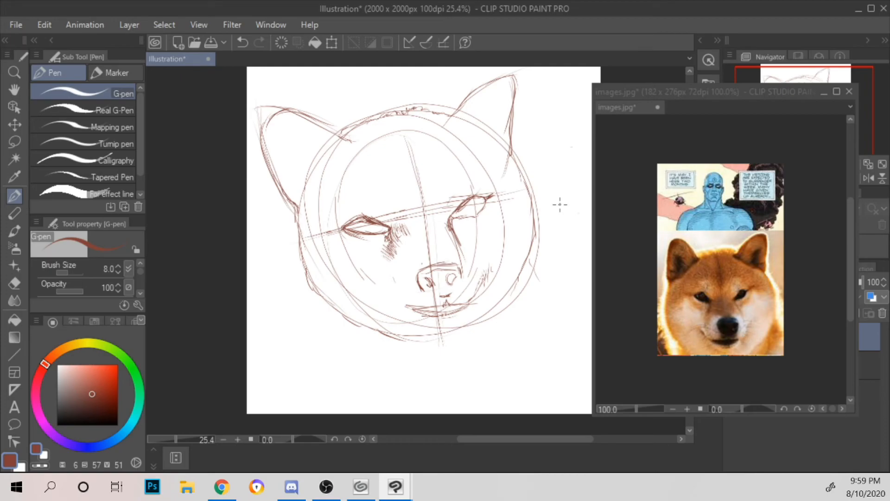
Step: Reinforce the left jaw outline, mark the left mouth corner, and hatch the right cheek beside the muzzle
mouse_move(309, 238)
mouse_down()
mouse_move(324, 291)
mouse_move(311, 274)
mouse_move(338, 301)
mouse_move(321, 289)
mouse_move(399, 333)
mouse_up()
mouse_move(393, 284)
mouse_down()
mouse_move(389, 293)
mouse_move(402, 299)
mouse_up()
mouse_move(480, 288)
mouse_down()
mouse_move(471, 300)
mouse_move(484, 277)
mouse_up()
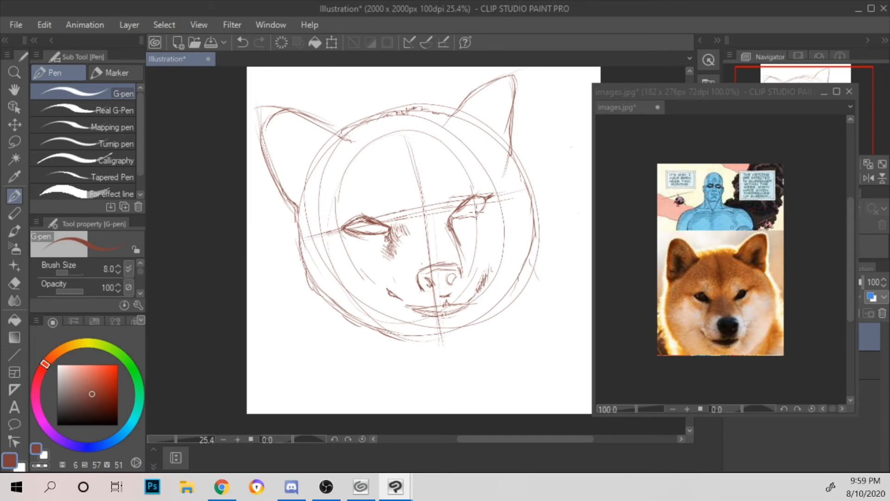
Step: Darken the shading below the right eye's inner corner and hatch the center line down the forehead
mouse_move(458, 248)
mouse_down()
mouse_move(463, 255)
mouse_move(455, 226)
mouse_up()
mouse_move(425, 221)
mouse_down()
mouse_move(425, 218)
mouse_move(401, 126)
mouse_move(417, 177)
mouse_move(398, 131)
mouse_up()
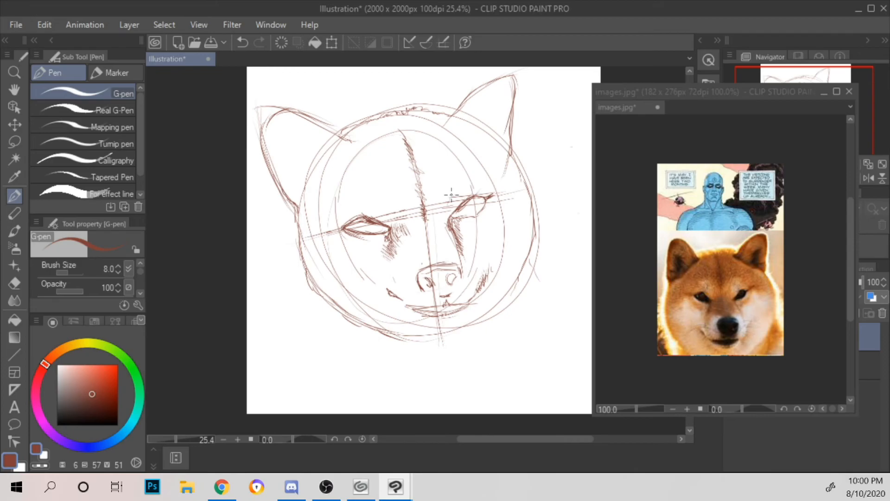
Step: Lasso the mouth and right cheek shading, shift and slightly rotate them with a transform, and clear the selection
click(14, 141)
mouse_move(454, 286)
mouse_down()
mouse_move(400, 281)
mouse_move(386, 309)
mouse_move(427, 330)
mouse_move(478, 310)
mouse_move(498, 275)
mouse_move(480, 267)
mouse_move(505, 252)
mouse_up()
click(490, 354)
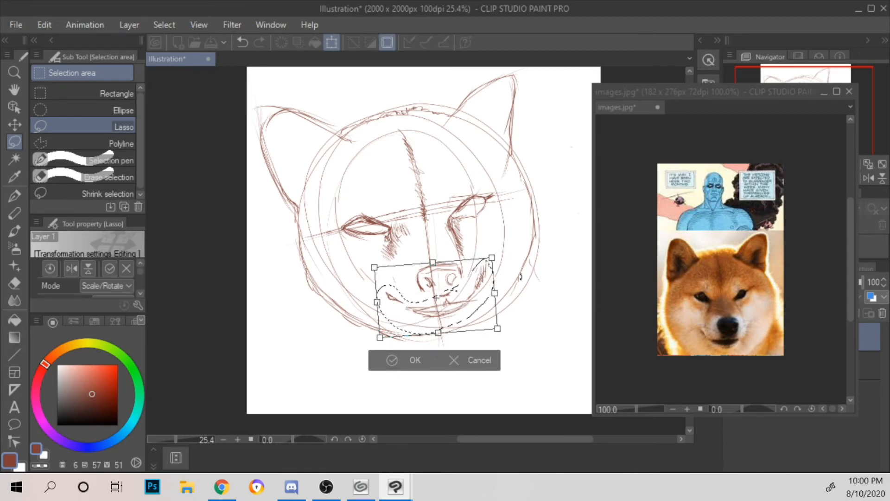
drag(491, 257, 485, 262)
drag(462, 300, 458, 304)
click(390, 355)
key(ctrl+d)
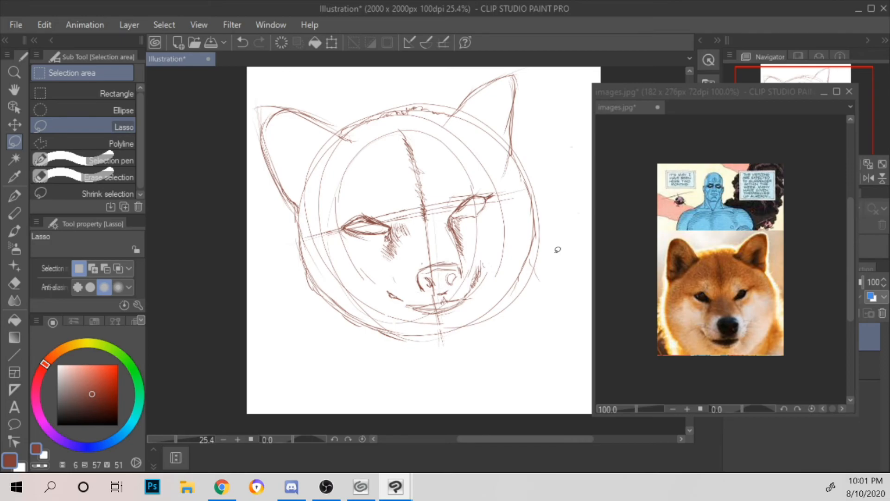
Step: Add G-pen strokes to the left cheek outline, and erase the outer construction lines along the lower jaw and right cheek
click(12, 195)
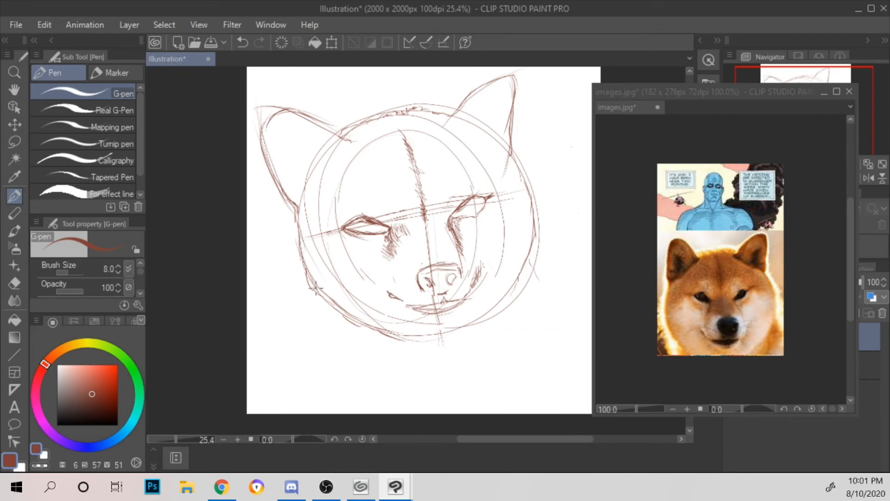
mouse_move(308, 288)
mouse_down()
mouse_move(293, 241)
mouse_move(298, 215)
mouse_move(304, 279)
mouse_up()
key(e)
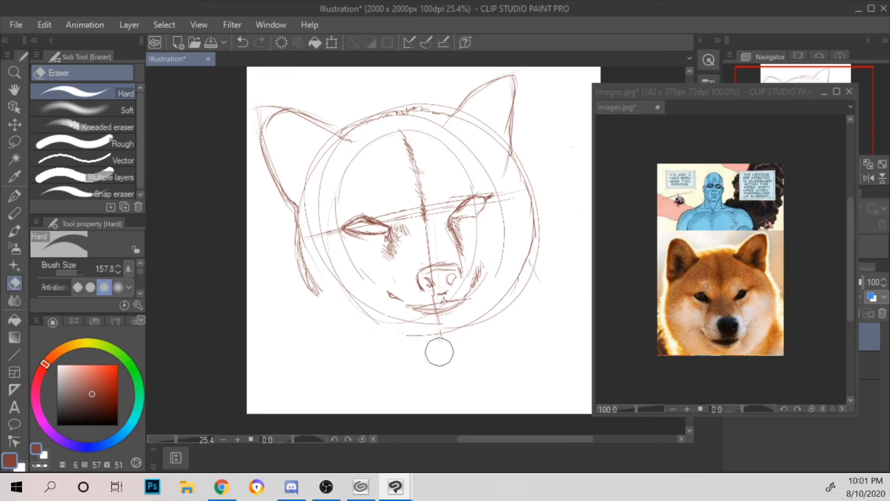
drag(532, 213, 408, 337)
drag(533, 256, 536, 221)
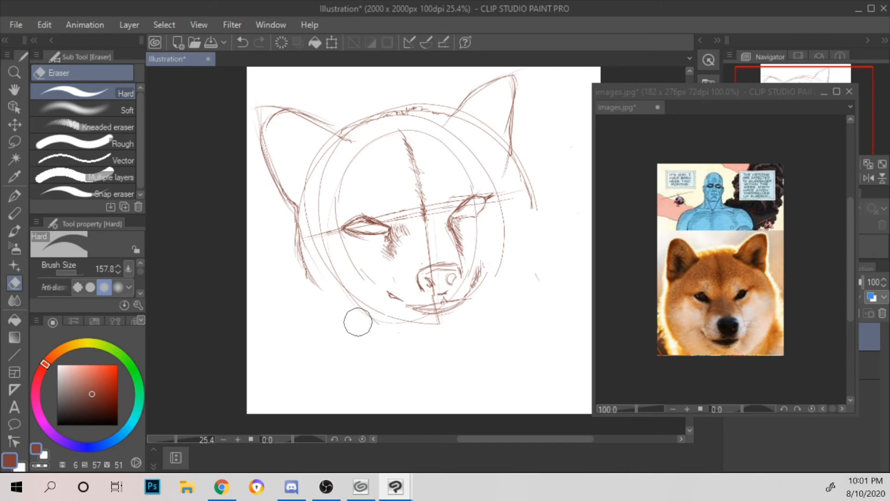
drag(547, 196, 542, 219)
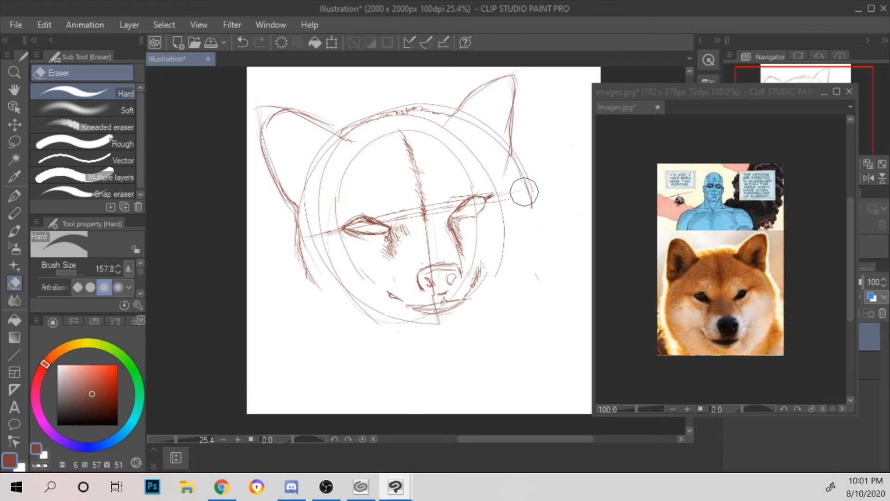
Step: Hatch fur strokes with the G-pen down the left cheek toward the jaw
click(21, 191)
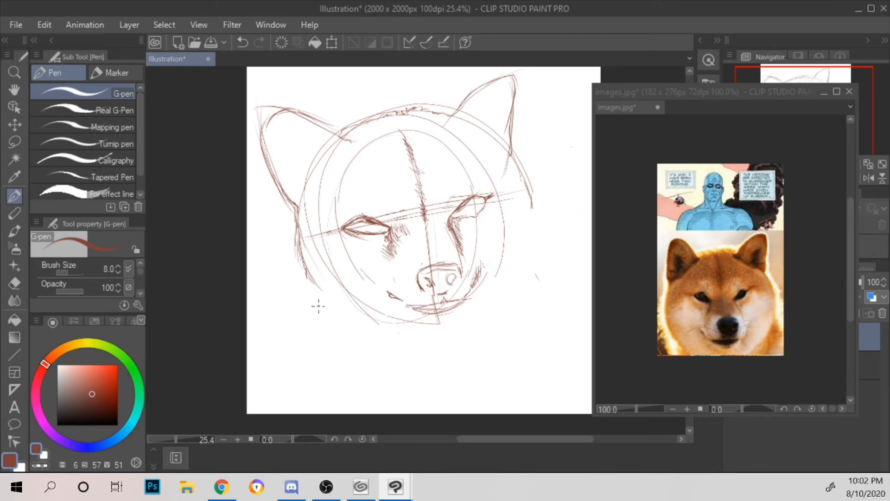
drag(329, 316, 309, 257)
Step: Hatch and outline a curved brow patch above the left eye
mouse_move(356, 203)
mouse_down()
mouse_move(364, 209)
mouse_move(351, 208)
mouse_move(390, 211)
mouse_up()
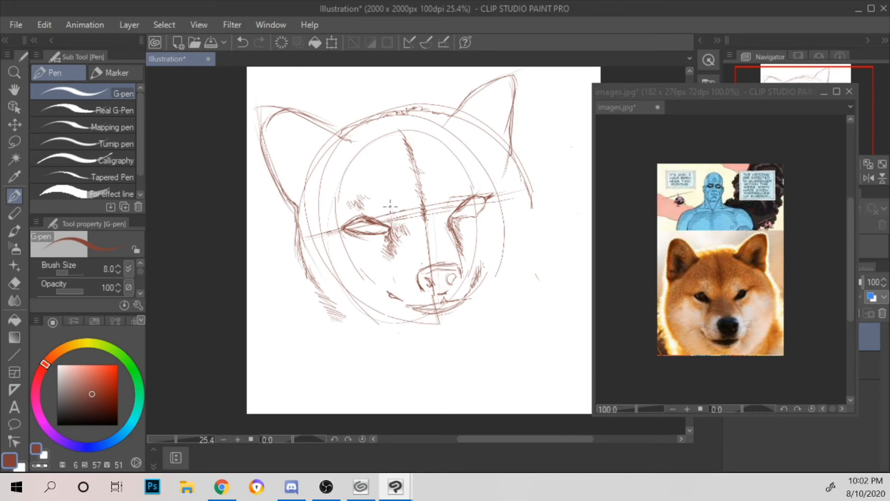
drag(374, 198, 395, 218)
drag(351, 216, 354, 207)
drag(370, 196, 389, 208)
Step: Outline and hatch the brow patch above the right eye, and touch up the lines between the nose and mouth
drag(450, 215, 445, 199)
mouse_move(445, 201)
mouse_down()
mouse_move(450, 184)
mouse_move(474, 178)
mouse_move(448, 191)
mouse_up()
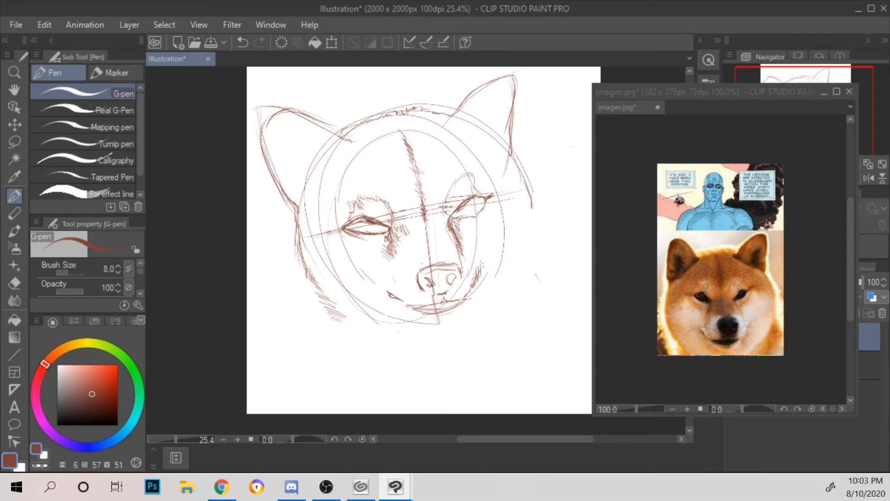
drag(444, 203, 449, 219)
mouse_move(454, 186)
mouse_down()
mouse_move(476, 175)
mouse_move(484, 192)
mouse_up()
drag(475, 204, 491, 200)
mouse_move(424, 306)
mouse_down()
mouse_move(462, 300)
mouse_move(455, 266)
mouse_up()
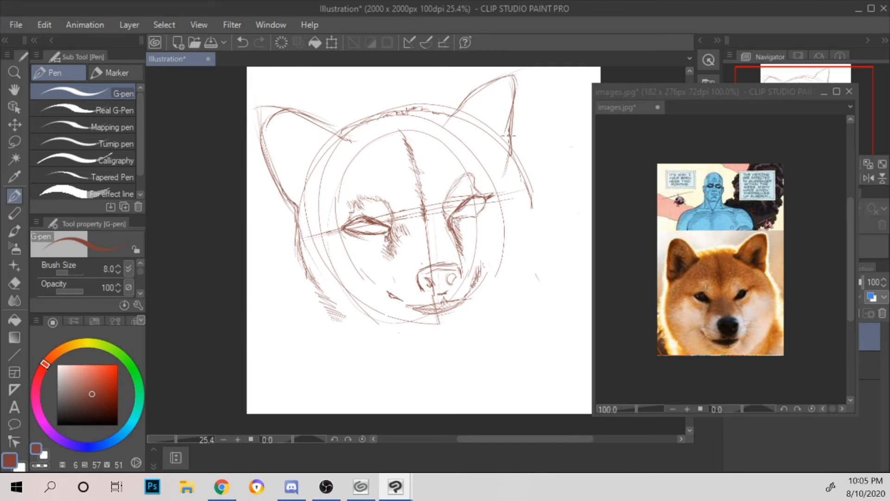
Step: Hatch fur down the right side of the head and the lower left cheek, and sketch the neck lines below the cheeks
drag(530, 200, 515, 160)
mouse_move(339, 347)
mouse_down()
mouse_move(324, 336)
mouse_move(337, 336)
mouse_move(311, 285)
mouse_up()
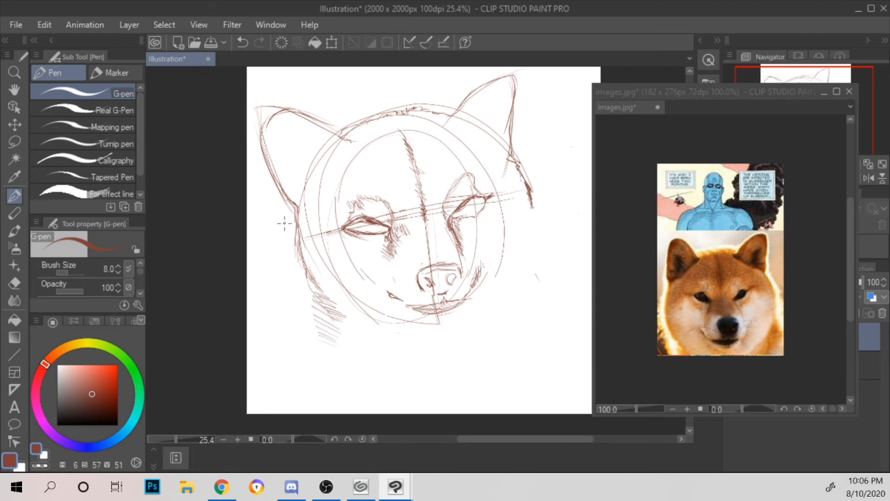
mouse_move(540, 274)
mouse_down()
mouse_move(535, 242)
mouse_move(535, 225)
mouse_move(538, 238)
mouse_move(534, 230)
mouse_move(545, 228)
mouse_move(530, 214)
mouse_move(540, 215)
mouse_move(538, 178)
mouse_move(529, 201)
mouse_move(539, 200)
mouse_move(524, 175)
mouse_up()
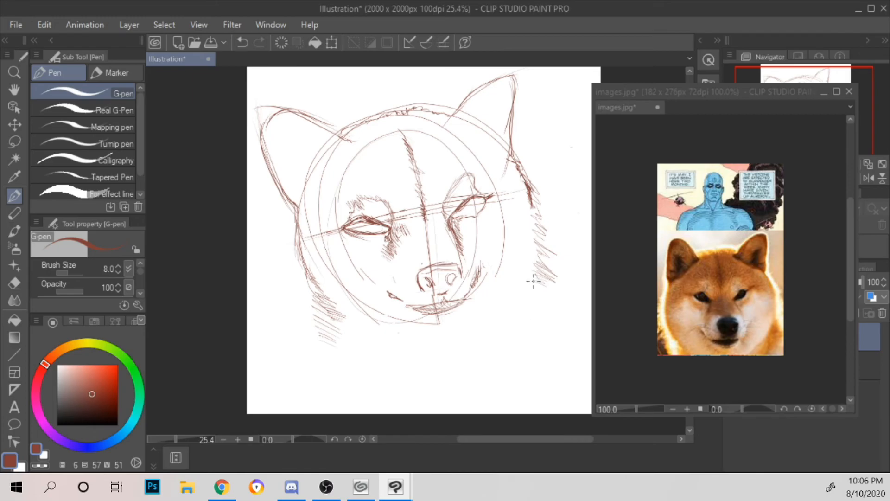
mouse_move(528, 288)
mouse_down()
mouse_move(506, 328)
mouse_move(534, 279)
mouse_up()
mouse_move(527, 358)
mouse_down()
mouse_move(570, 306)
mouse_move(568, 293)
mouse_up()
drag(340, 317, 383, 348)
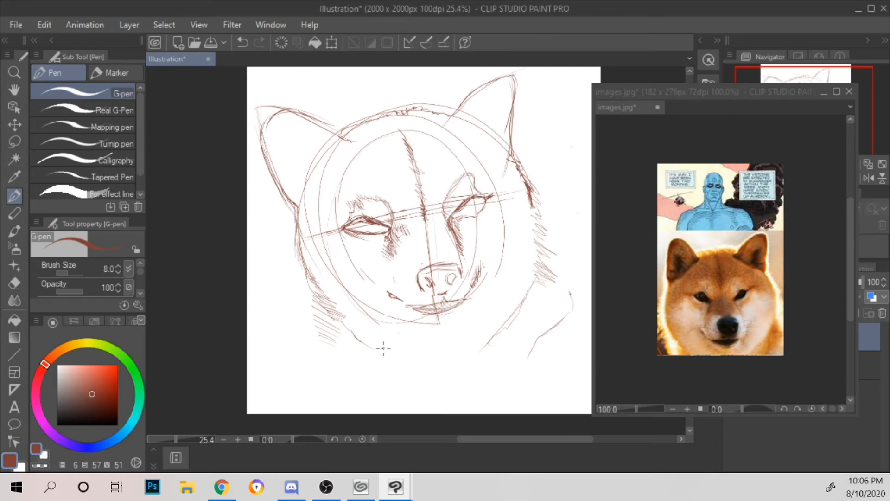
Step: Outline the fur marking borders on the left cheek, beneath both eyes, around the muzzle and along the right cheek
drag(354, 336, 292, 245)
drag(337, 303, 301, 221)
mouse_move(315, 255)
mouse_down()
mouse_move(318, 239)
mouse_move(349, 228)
mouse_move(341, 230)
mouse_up()
mouse_move(377, 260)
mouse_down()
mouse_move(363, 239)
mouse_move(388, 274)
mouse_move(414, 263)
mouse_move(389, 281)
mouse_up()
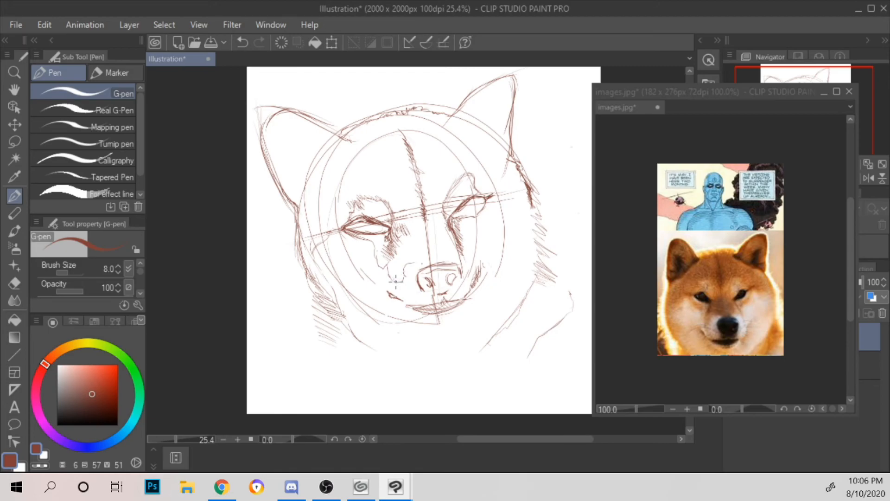
drag(406, 264, 427, 262)
drag(435, 263, 459, 257)
mouse_move(507, 222)
mouse_down()
mouse_move(511, 212)
mouse_move(529, 219)
mouse_move(539, 262)
mouse_move(506, 329)
mouse_up()
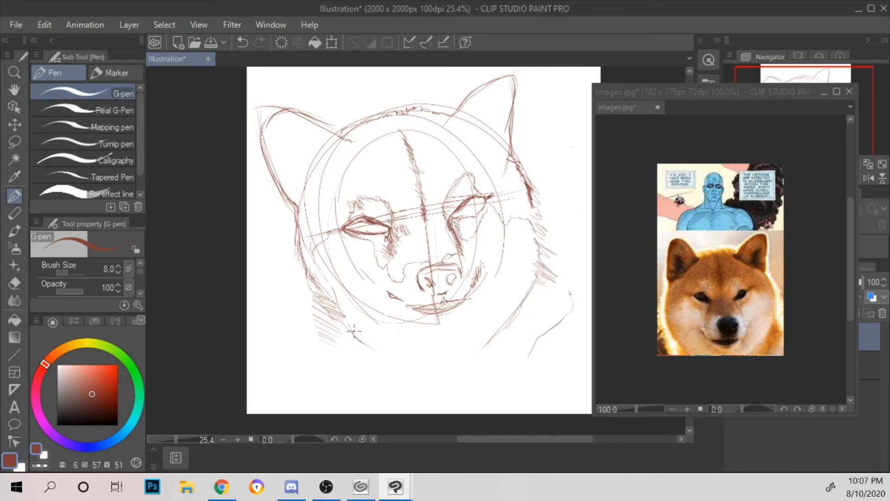
Step: Draw the curved chin line between the cheeks and hatch the neck fur beneath it on both sides
mouse_move(368, 343)
mouse_down()
mouse_move(451, 354)
mouse_move(495, 320)
mouse_move(483, 349)
mouse_up()
mouse_move(325, 280)
mouse_down()
mouse_move(337, 291)
mouse_move(310, 247)
mouse_move(333, 293)
mouse_up()
drag(514, 120, 513, 129)
mouse_move(472, 357)
mouse_down()
mouse_move(482, 356)
mouse_move(490, 350)
mouse_move(521, 366)
mouse_move(498, 338)
mouse_move(526, 346)
mouse_move(512, 309)
mouse_move(516, 327)
mouse_move(529, 322)
mouse_move(538, 332)
mouse_move(534, 282)
mouse_up()
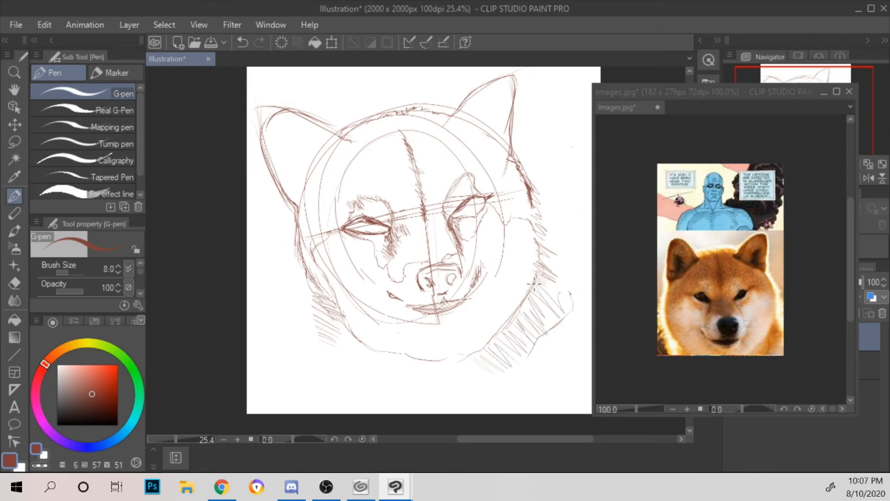
mouse_move(337, 315)
mouse_down()
mouse_move(378, 366)
mouse_move(441, 364)
mouse_move(459, 373)
mouse_up()
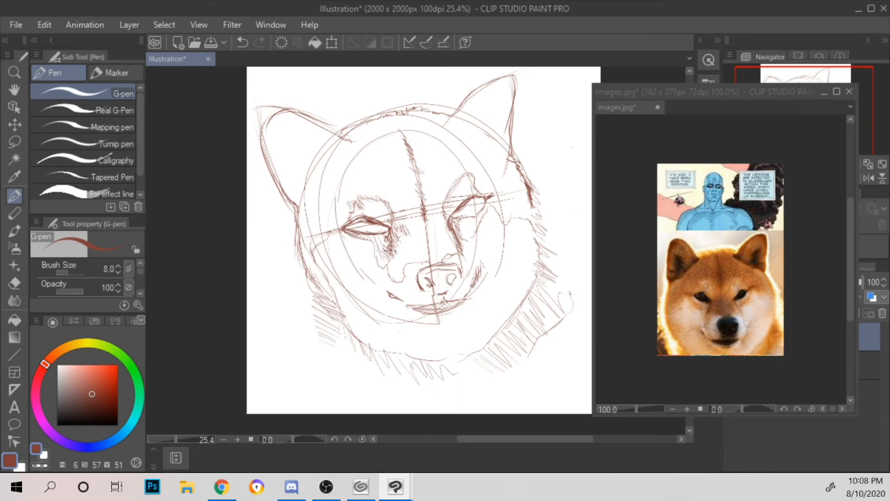
Step: Hatch the bridge of the muzzle, the fur above both brow patches and the left and right temples
mouse_move(407, 263)
mouse_down()
mouse_move(394, 270)
mouse_move(398, 281)
mouse_up()
mouse_move(415, 230)
mouse_down()
mouse_move(404, 254)
mouse_move(398, 232)
mouse_move(424, 261)
mouse_move(411, 221)
mouse_move(427, 231)
mouse_move(436, 263)
mouse_move(422, 258)
mouse_move(418, 211)
mouse_move(435, 245)
mouse_up()
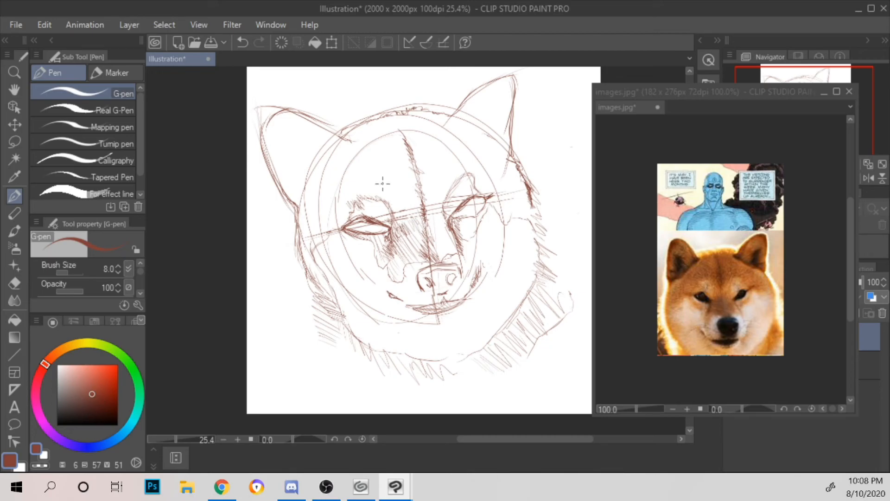
mouse_move(359, 186)
mouse_down()
mouse_move(354, 195)
mouse_move(387, 192)
mouse_move(393, 201)
mouse_up()
mouse_move(427, 195)
mouse_down()
mouse_move(436, 211)
mouse_move(430, 195)
mouse_move(449, 174)
mouse_up()
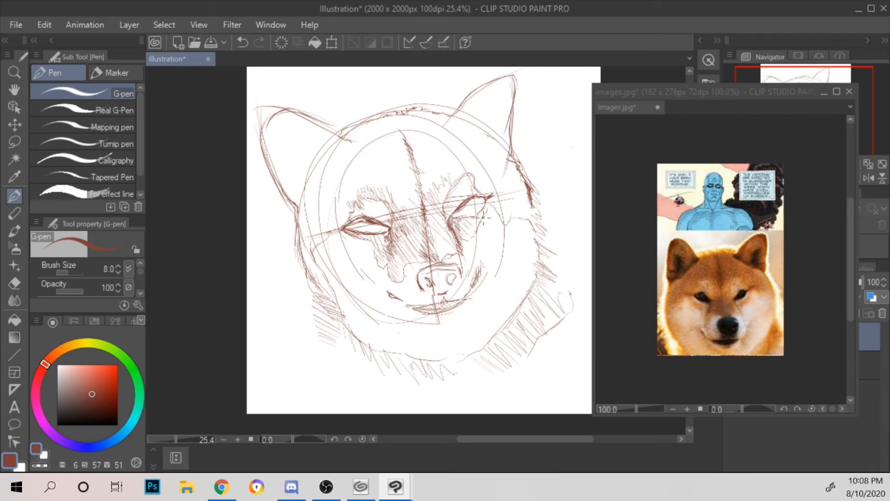
drag(495, 197, 516, 216)
mouse_move(306, 269)
mouse_down()
mouse_move(323, 281)
mouse_move(325, 261)
mouse_move(309, 265)
mouse_move(297, 243)
mouse_move(307, 231)
mouse_move(297, 238)
mouse_move(316, 224)
mouse_move(297, 220)
mouse_move(345, 190)
mouse_up()
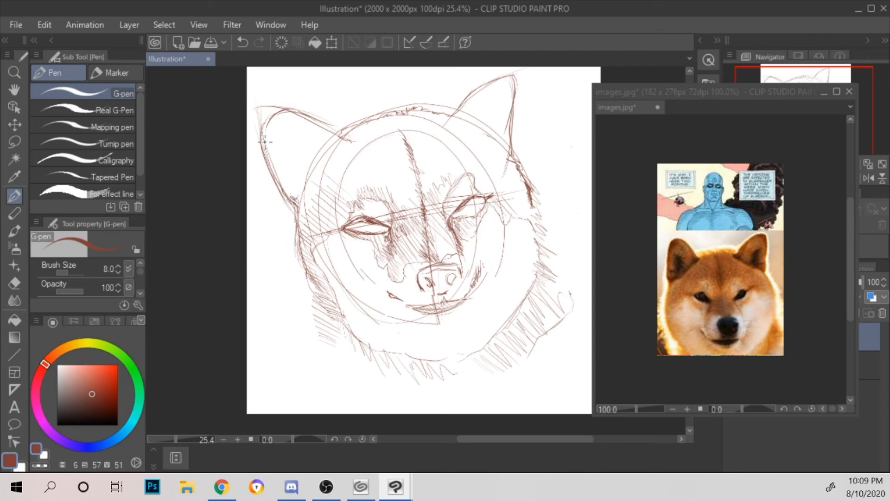
Step: Shade the nose and mouth, and fill the inside of both eyes with short hatching strokes
drag(272, 122, 266, 132)
mouse_move(387, 294)
mouse_down()
mouse_move(421, 314)
mouse_move(438, 308)
mouse_move(438, 296)
mouse_move(444, 303)
mouse_move(433, 308)
mouse_move(431, 299)
mouse_move(456, 300)
mouse_move(443, 304)
mouse_move(475, 279)
mouse_move(458, 301)
mouse_move(444, 301)
mouse_move(433, 278)
mouse_move(418, 278)
mouse_move(419, 286)
mouse_move(438, 286)
mouse_move(448, 278)
mouse_up()
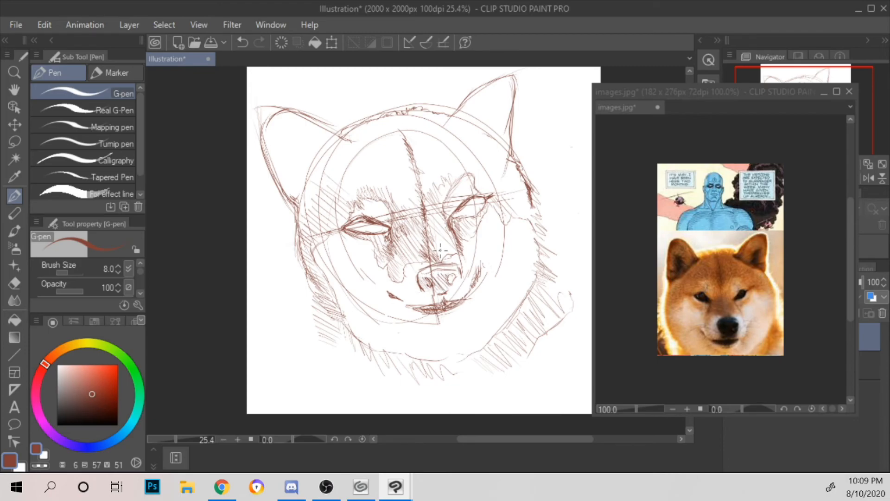
drag(354, 221, 353, 230)
drag(351, 223, 386, 234)
mouse_move(367, 223)
mouse_down()
mouse_move(378, 235)
mouse_move(395, 229)
mouse_move(386, 235)
mouse_up()
drag(374, 226, 391, 233)
drag(465, 207, 482, 198)
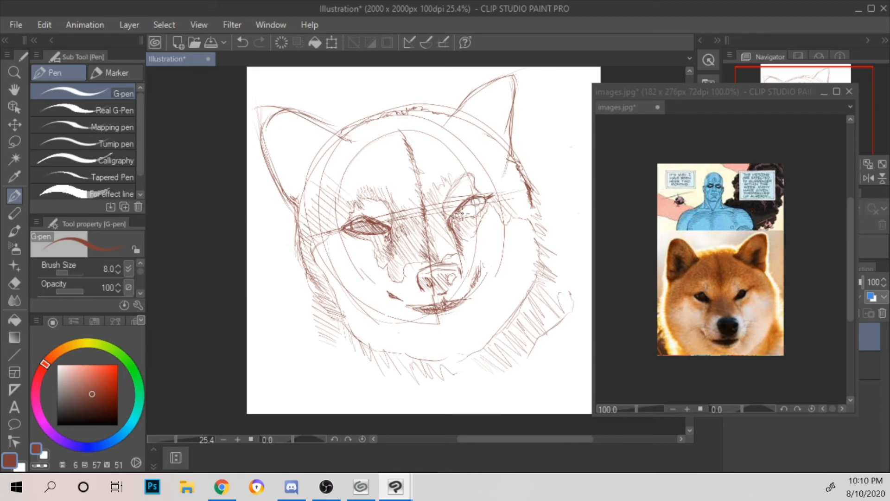
mouse_move(464, 211)
mouse_down()
mouse_move(484, 198)
mouse_move(449, 215)
mouse_move(459, 216)
mouse_up()
drag(473, 202, 463, 215)
mouse_move(457, 212)
mouse_down()
mouse_move(454, 224)
mouse_move(458, 205)
mouse_move(463, 216)
mouse_up()
mouse_move(474, 200)
mouse_down()
mouse_move(466, 205)
mouse_move(470, 212)
mouse_move(480, 204)
mouse_move(474, 209)
mouse_up()
Step: Darken the fur marking beneath the left eye and along the sides of the muzzle bridge
mouse_move(374, 235)
mouse_down()
mouse_move(367, 250)
mouse_move(380, 251)
mouse_up()
drag(377, 248, 378, 261)
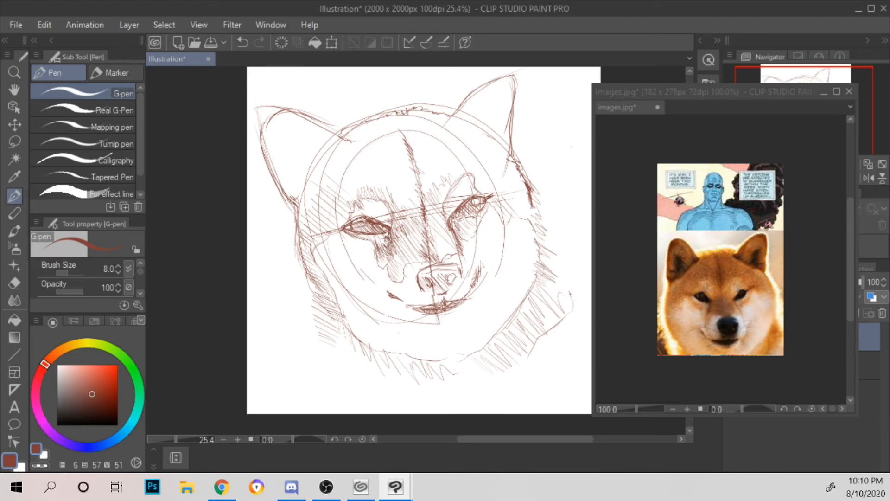
mouse_move(387, 266)
mouse_down()
mouse_move(392, 277)
mouse_move(391, 264)
mouse_up()
drag(388, 268, 395, 280)
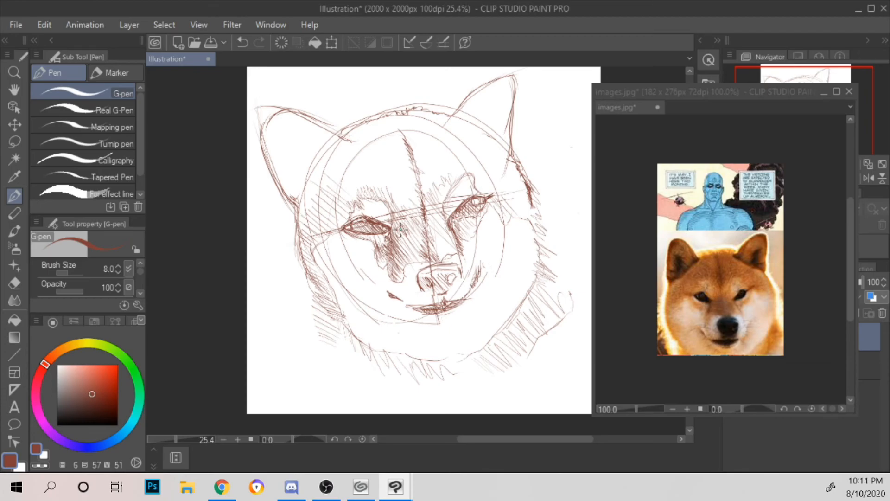
mouse_move(399, 222)
mouse_down()
mouse_move(384, 237)
mouse_move(394, 244)
mouse_move(412, 230)
mouse_move(394, 254)
mouse_move(416, 241)
mouse_move(389, 283)
mouse_move(394, 273)
mouse_up()
mouse_move(438, 243)
mouse_down()
mouse_move(426, 257)
mouse_move(436, 255)
mouse_up()
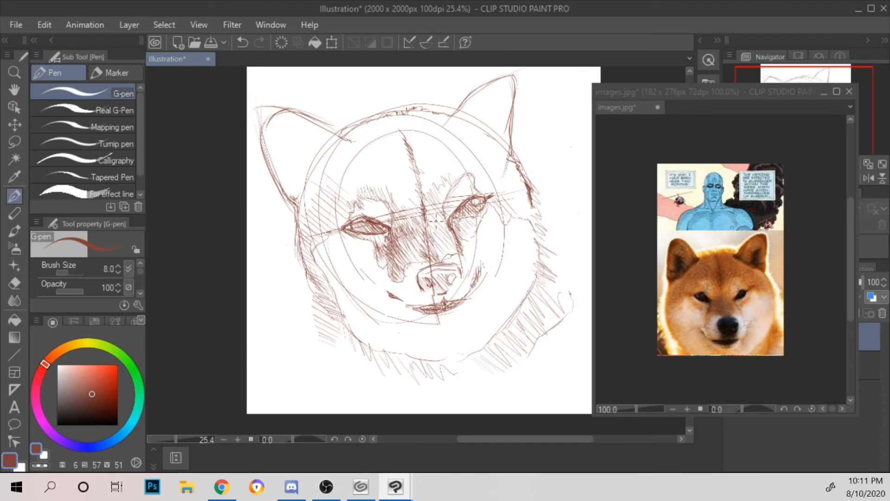
Step: Touch up the left cheek edge and start hatching the dark patch inside the left ear
drag(300, 243, 307, 257)
mouse_move(290, 153)
mouse_down()
mouse_move(306, 181)
mouse_move(285, 140)
mouse_move(310, 144)
mouse_move(299, 176)
mouse_move(309, 185)
mouse_up()
drag(290, 183, 300, 174)
Step: Hatch long diagonal fur strokes across the left side of the neck below the cheek
drag(312, 363, 324, 370)
drag(310, 357, 335, 367)
mouse_move(309, 339)
mouse_down()
mouse_move(334, 358)
mouse_move(339, 344)
mouse_up()
mouse_move(306, 311)
mouse_down()
mouse_move(345, 329)
mouse_move(332, 312)
mouse_move(341, 374)
mouse_up()
drag(316, 343, 359, 372)
drag(328, 345, 366, 360)
drag(339, 330, 364, 353)
Step: Outline and densely fill the dark inner patch of the left ear
mouse_move(287, 138)
mouse_down()
mouse_move(291, 153)
mouse_move(309, 147)
mouse_move(309, 171)
mouse_move(316, 157)
mouse_move(295, 149)
mouse_move(309, 161)
mouse_up()
mouse_move(308, 147)
mouse_down()
mouse_move(315, 160)
mouse_move(288, 189)
mouse_move(303, 169)
mouse_move(303, 180)
mouse_up()
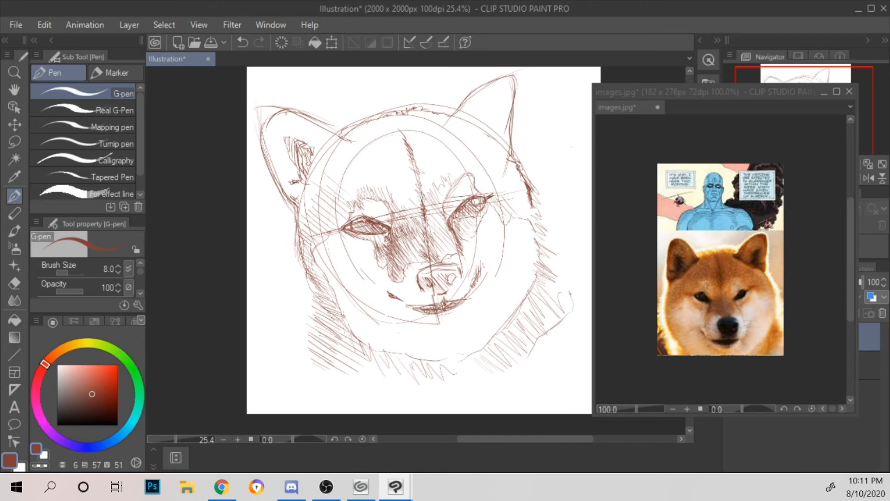
mouse_move(291, 139)
mouse_down()
mouse_move(288, 160)
mouse_move(285, 141)
mouse_move(294, 154)
mouse_move(286, 139)
mouse_move(301, 141)
mouse_move(286, 139)
mouse_move(286, 157)
mouse_move(302, 179)
mouse_up()
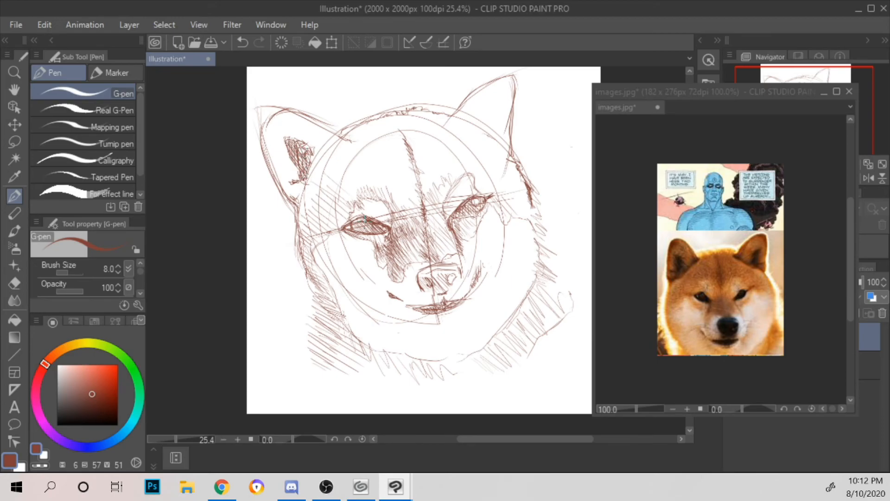
Step: Darken both eyes with dense hatching and shade the brow patch above the left eye
drag(376, 221, 371, 238)
drag(378, 223, 353, 232)
drag(368, 222, 347, 230)
drag(467, 204, 459, 214)
drag(469, 205, 448, 222)
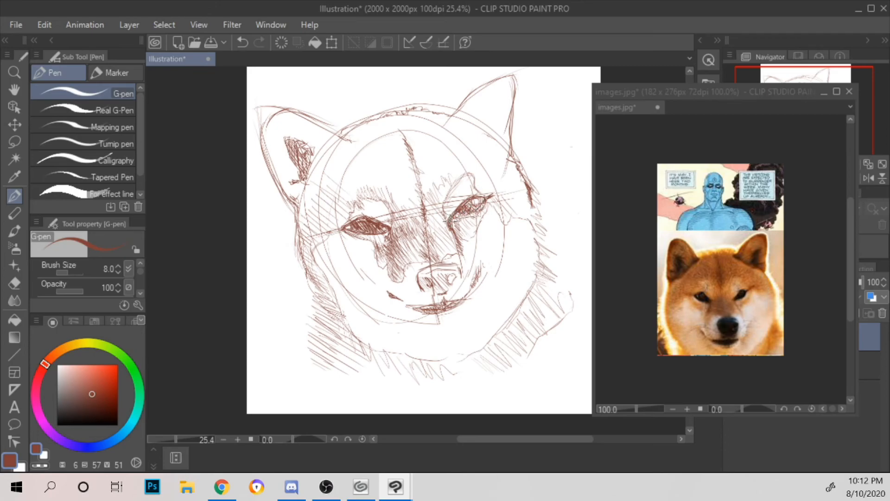
drag(483, 199, 476, 205)
mouse_move(365, 196)
mouse_down()
mouse_move(365, 207)
mouse_move(382, 202)
mouse_move(392, 219)
mouse_move(369, 207)
mouse_move(375, 198)
mouse_up()
drag(381, 199, 404, 224)
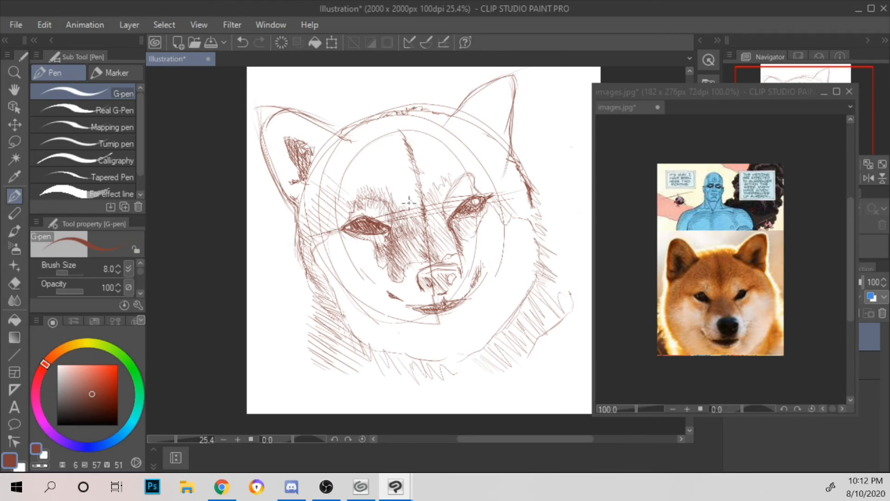
Step: Add fur strokes along the left cheek border, beneath the chin and up the right side of the neck
mouse_move(320, 269)
mouse_down()
mouse_move(342, 313)
mouse_move(378, 340)
mouse_move(343, 314)
mouse_up()
drag(446, 360, 457, 383)
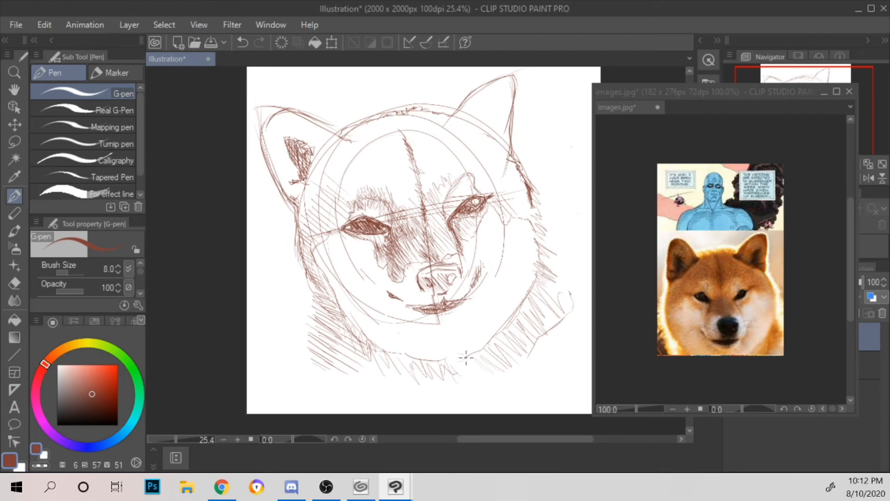
mouse_move(461, 366)
mouse_down()
mouse_move(479, 364)
mouse_move(498, 328)
mouse_move(532, 318)
mouse_move(524, 283)
mouse_move(544, 278)
mouse_move(533, 258)
mouse_move(539, 246)
mouse_move(553, 309)
mouse_up()
drag(532, 280, 535, 278)
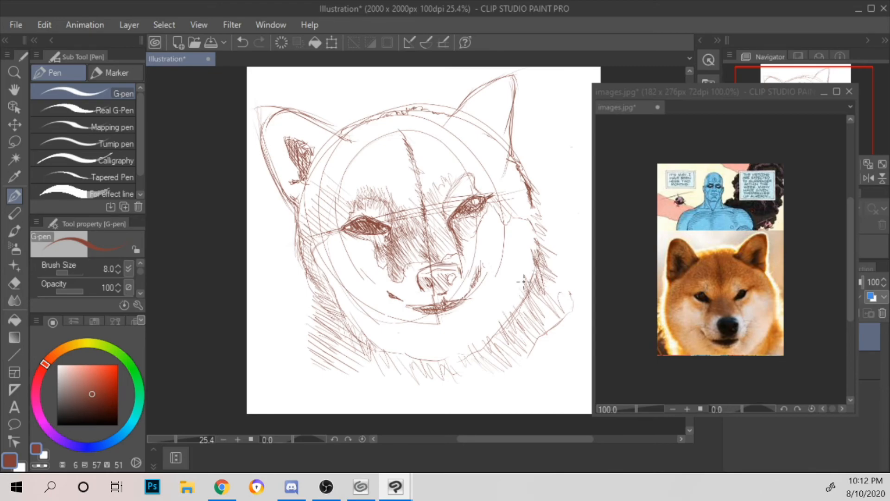
Step: Extend the mouth corners, darken the lips and nose, and hatch the fur beneath the mouth
mouse_move(390, 301)
mouse_down()
mouse_move(432, 332)
mouse_move(384, 291)
mouse_up()
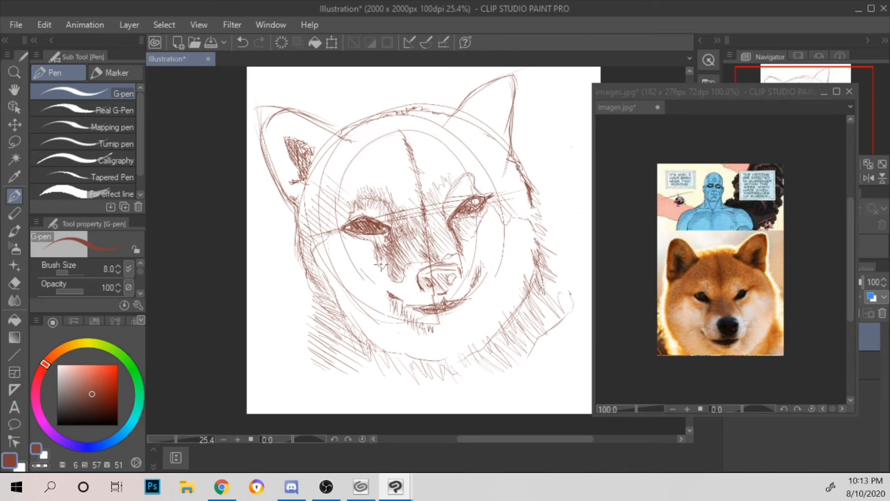
mouse_move(464, 307)
mouse_down()
mouse_move(466, 287)
mouse_move(482, 283)
mouse_move(482, 271)
mouse_move(467, 293)
mouse_move(479, 271)
mouse_move(471, 316)
mouse_move(470, 307)
mouse_move(417, 308)
mouse_move(450, 306)
mouse_up()
drag(438, 275, 444, 285)
drag(387, 291, 401, 298)
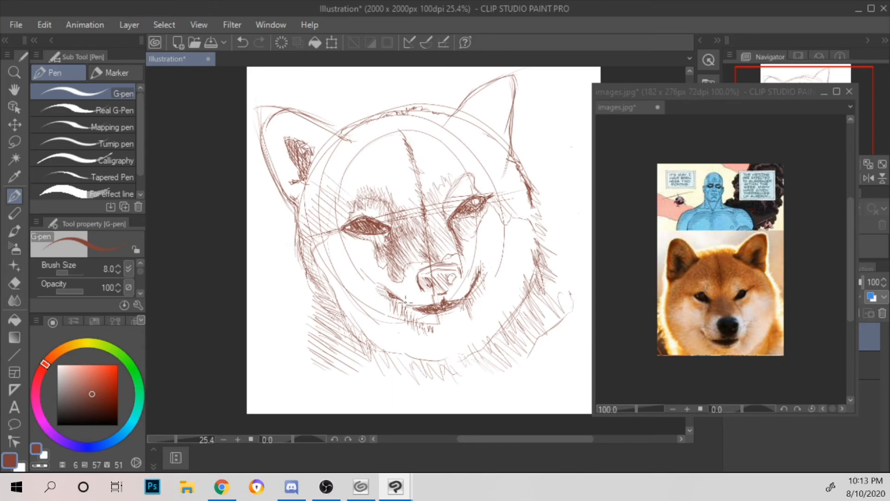
mouse_move(405, 282)
mouse_down()
mouse_move(421, 296)
mouse_move(424, 287)
mouse_move(460, 300)
mouse_up()
Step: Thicken the central forehead stripe with short hatching and add strokes at the outer corners of both eyes
mouse_move(409, 177)
mouse_down()
mouse_move(420, 197)
mouse_move(417, 183)
mouse_move(430, 192)
mouse_move(429, 176)
mouse_move(424, 202)
mouse_up()
drag(404, 168, 412, 174)
drag(399, 133, 422, 174)
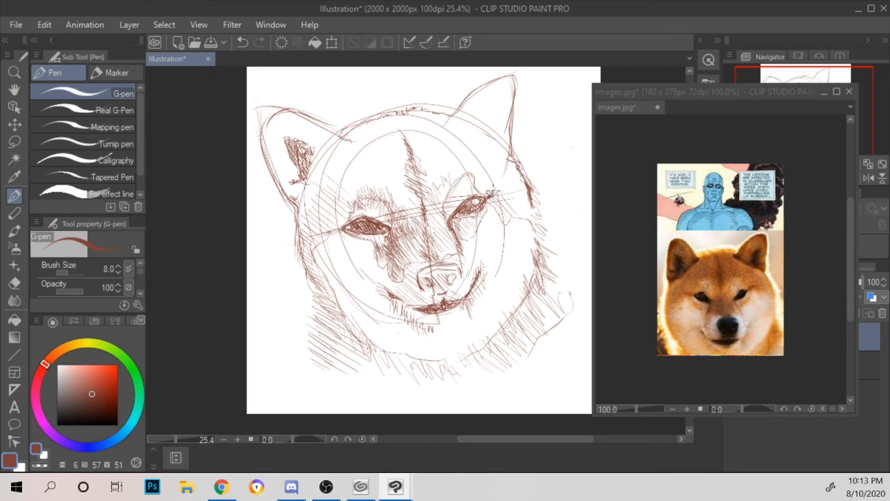
mouse_move(496, 184)
mouse_down()
mouse_move(507, 187)
mouse_move(489, 194)
mouse_up()
mouse_move(340, 226)
mouse_down()
mouse_move(324, 232)
mouse_move(335, 226)
mouse_up()
Step: Strengthen the right ear's inner edge, and outline and densely hatch the dark patch inside that ear
mouse_move(448, 118)
mouse_down()
mouse_move(477, 105)
mouse_move(467, 118)
mouse_move(488, 68)
mouse_move(470, 109)
mouse_move(468, 88)
mouse_move(483, 81)
mouse_move(470, 110)
mouse_move(503, 78)
mouse_up()
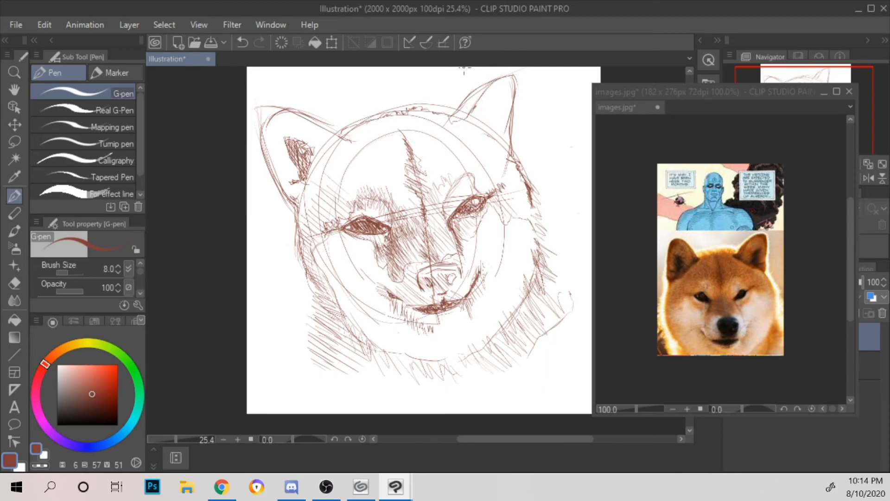
mouse_move(481, 124)
mouse_down()
mouse_move(505, 94)
mouse_move(490, 144)
mouse_move(483, 121)
mouse_move(493, 128)
mouse_move(490, 109)
mouse_move(482, 111)
mouse_move(499, 103)
mouse_up()
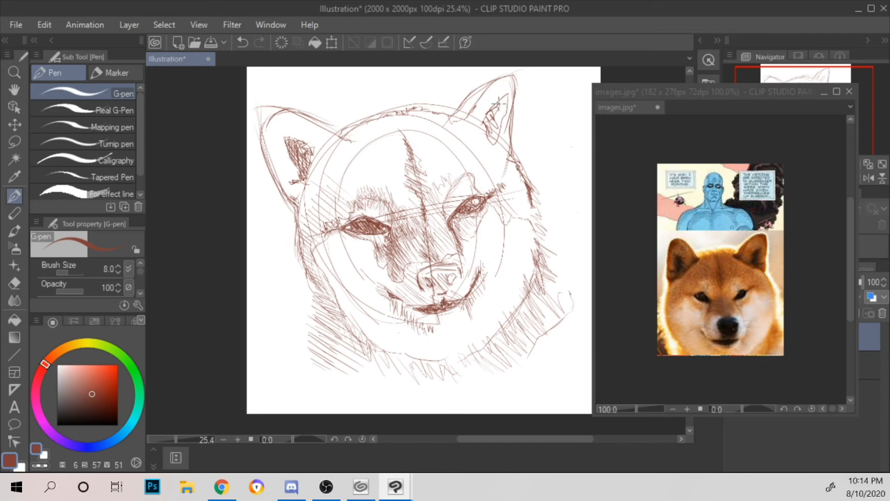
mouse_move(489, 137)
mouse_down()
mouse_move(504, 95)
mouse_move(484, 122)
mouse_move(503, 100)
mouse_up()
drag(494, 138, 515, 127)
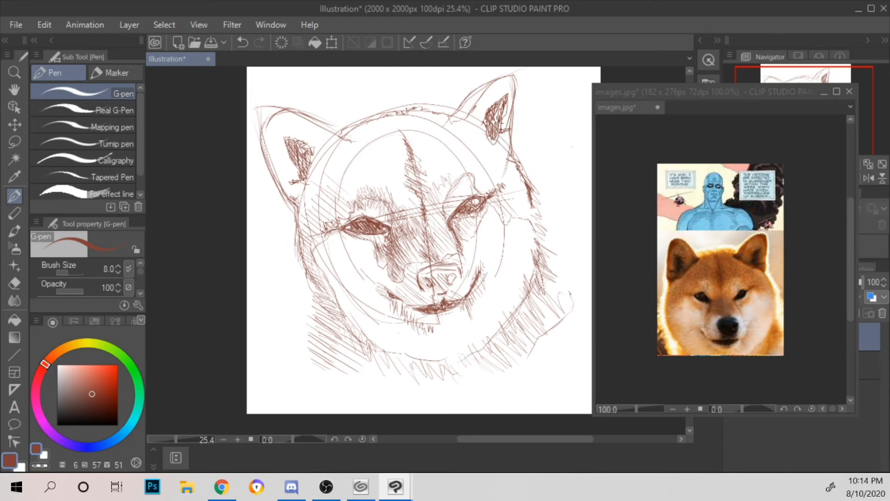
Step: Hatch fur from the right ear's base down the temple, and shade the ear's inner rim and outer edges
mouse_move(484, 143)
mouse_down()
mouse_move(518, 160)
mouse_move(474, 136)
mouse_move(490, 159)
mouse_up()
mouse_move(480, 145)
mouse_down()
mouse_move(497, 174)
mouse_move(499, 162)
mouse_move(515, 179)
mouse_move(513, 165)
mouse_move(520, 186)
mouse_move(505, 184)
mouse_move(528, 216)
mouse_up()
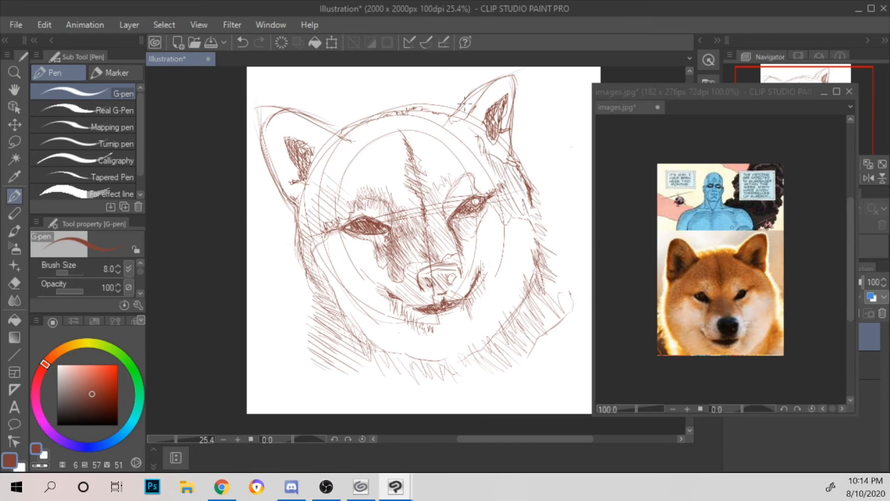
mouse_move(477, 128)
mouse_down()
mouse_move(511, 148)
mouse_move(465, 126)
mouse_move(488, 99)
mouse_move(475, 124)
mouse_up()
mouse_move(504, 93)
mouse_down()
mouse_move(509, 77)
mouse_move(512, 107)
mouse_up()
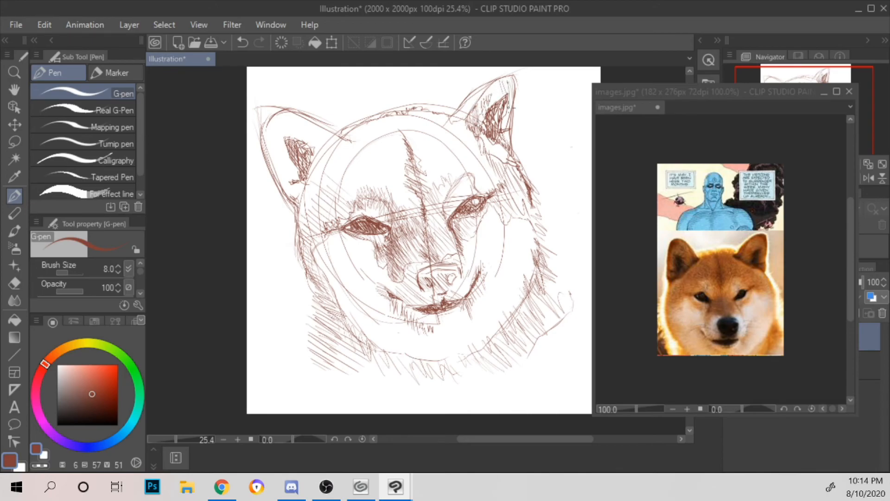
drag(446, 123, 491, 79)
mouse_move(451, 108)
mouse_down()
mouse_move(475, 82)
mouse_move(484, 88)
mouse_up()
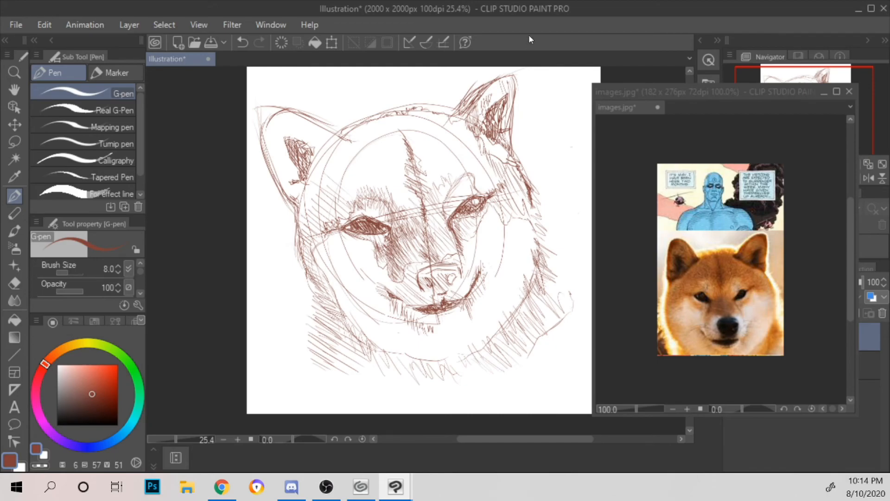
Step: Redraw the left ear's edges and base with rough fur strokes, and hatch its tip
drag(305, 118, 341, 150)
mouse_move(314, 120)
mouse_down()
mouse_move(290, 111)
mouse_move(270, 151)
mouse_move(292, 200)
mouse_up()
drag(267, 143, 297, 211)
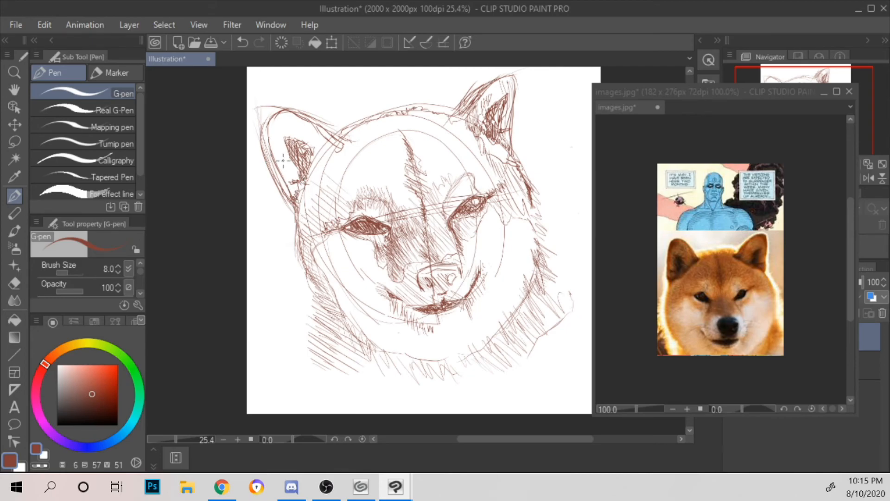
mouse_move(268, 136)
mouse_down()
mouse_move(274, 141)
mouse_move(276, 132)
mouse_up()
mouse_move(272, 114)
mouse_down()
mouse_move(288, 126)
mouse_move(282, 121)
mouse_move(272, 150)
mouse_move(281, 131)
mouse_up()
mouse_move(282, 114)
mouse_down()
mouse_move(292, 125)
mouse_move(285, 118)
mouse_move(284, 127)
mouse_up()
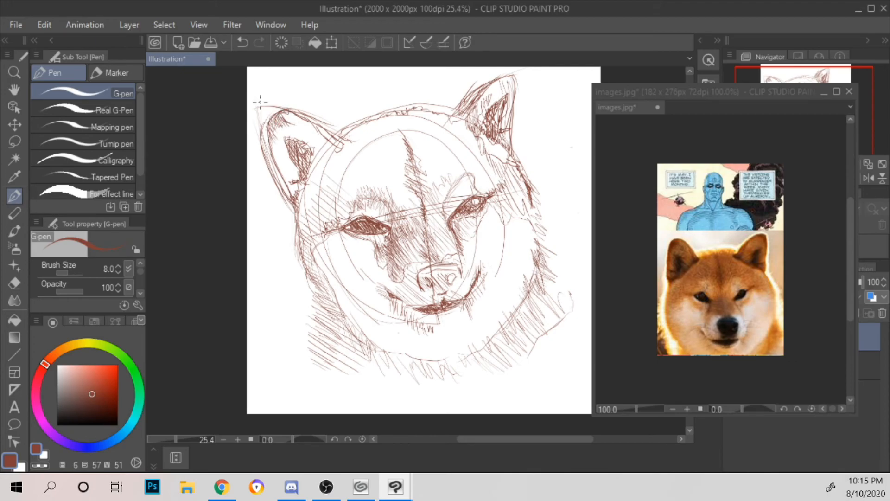
Step: Shade the left ear's interior, base and rim with long hatching strokes, and darken its upper outline
drag(270, 139, 286, 183)
mouse_move(271, 139)
mouse_down()
mouse_move(292, 188)
mouse_move(296, 180)
mouse_up()
mouse_move(278, 130)
mouse_down()
mouse_move(271, 123)
mouse_move(295, 131)
mouse_move(320, 157)
mouse_up()
drag(304, 125, 328, 150)
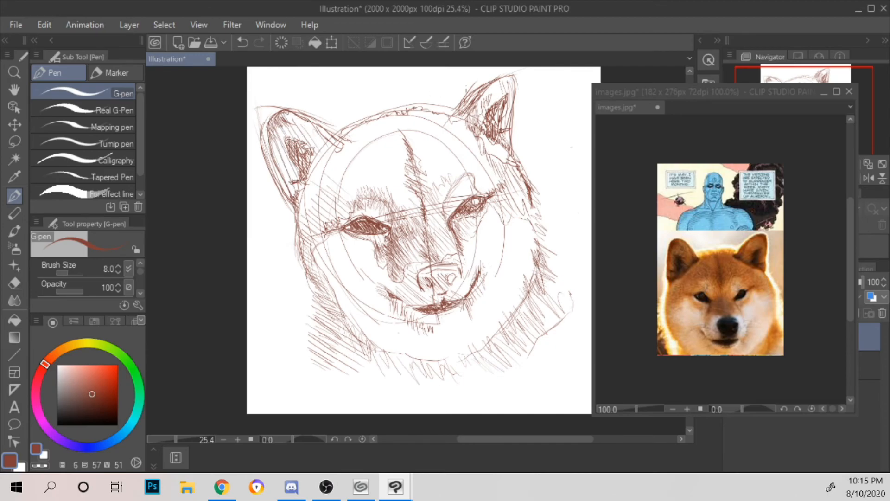
mouse_move(301, 197)
mouse_down()
mouse_move(298, 205)
mouse_move(313, 190)
mouse_up()
drag(301, 193, 332, 142)
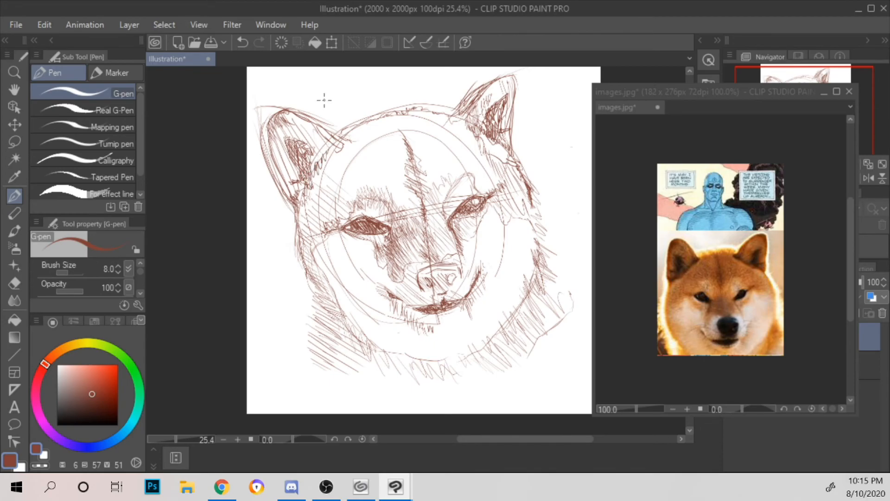
mouse_move(278, 172)
mouse_down()
mouse_move(269, 105)
mouse_move(293, 99)
mouse_move(265, 130)
mouse_move(290, 191)
mouse_up()
drag(295, 115, 340, 147)
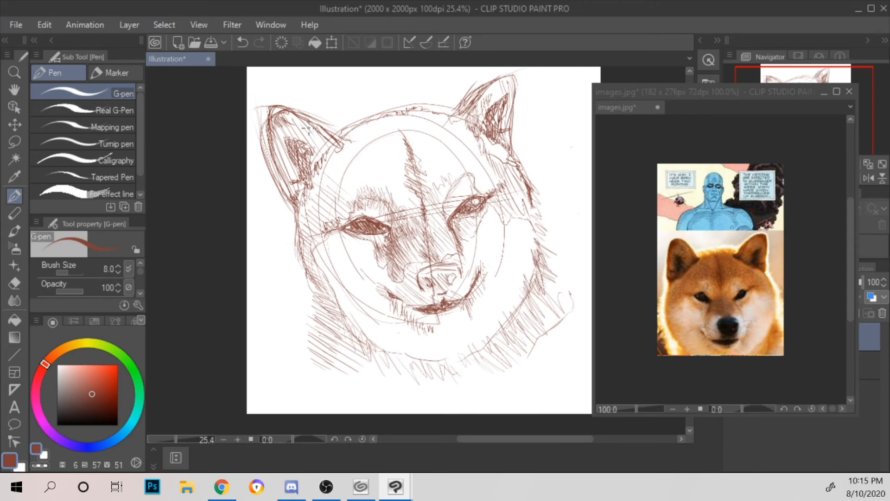
Step: Hatch fur strokes beneath the right eye, across its brow and along the outer right temple
mouse_move(451, 216)
mouse_down()
mouse_move(459, 231)
mouse_move(467, 223)
mouse_move(465, 237)
mouse_move(483, 213)
mouse_move(495, 219)
mouse_up()
drag(506, 183, 498, 222)
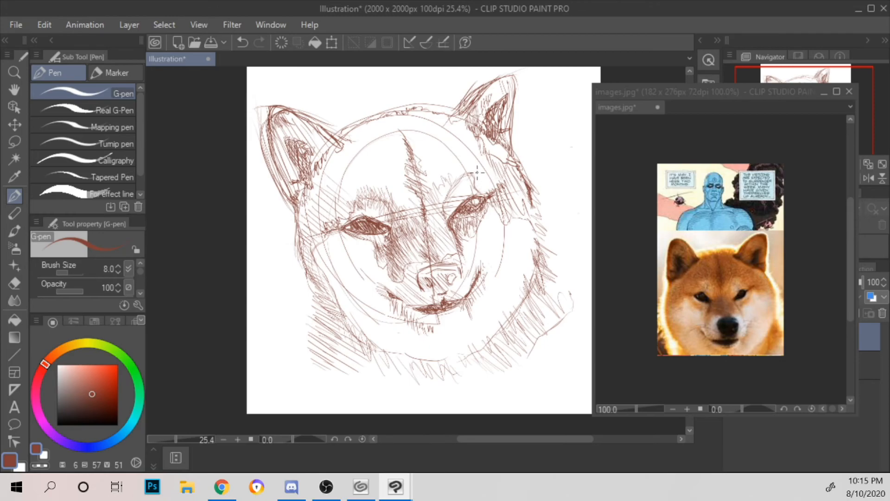
mouse_move(482, 164)
mouse_down()
mouse_move(476, 188)
mouse_move(490, 193)
mouse_up()
drag(502, 178, 497, 190)
Step: Hatch the right half of the forehead with long diagonal strokes from the hairline down to the brow
drag(423, 194, 434, 230)
drag(421, 162, 435, 204)
mouse_move(415, 127)
mouse_down()
mouse_move(441, 195)
mouse_move(445, 181)
mouse_up()
drag(429, 123, 457, 178)
drag(433, 118, 466, 174)
drag(447, 121, 478, 174)
drag(459, 120, 482, 177)
drag(464, 135, 480, 163)
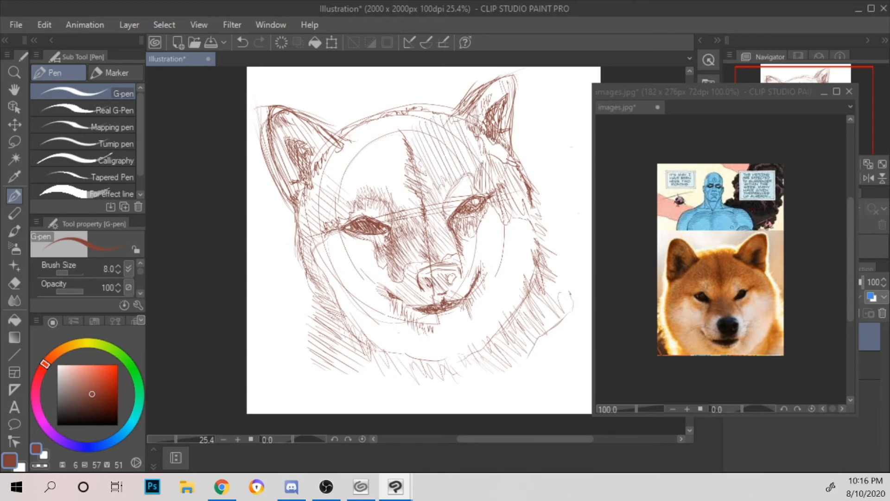
Step: Hatch the left half of the forehead with long diagonal strokes down to the left eye and nose bridge
drag(322, 173, 341, 205)
drag(329, 158, 352, 200)
mouse_move(335, 151)
mouse_down()
mouse_move(362, 200)
mouse_move(377, 197)
mouse_up()
drag(349, 129, 371, 200)
mouse_move(361, 132)
mouse_down()
mouse_move(391, 211)
mouse_move(398, 204)
mouse_up()
drag(371, 126, 415, 204)
drag(400, 186, 423, 226)
Step: Add short fur strokes along the top of the head and around the upper end of the central forehead stripe
drag(376, 118, 405, 174)
mouse_move(383, 120)
mouse_down()
mouse_move(404, 163)
mouse_move(406, 136)
mouse_move(415, 142)
mouse_move(403, 129)
mouse_up()
drag(393, 115, 403, 127)
mouse_move(401, 115)
mouse_down()
mouse_move(407, 125)
mouse_move(409, 116)
mouse_move(393, 130)
mouse_move(403, 145)
mouse_up()
drag(401, 144, 413, 158)
drag(407, 126, 413, 153)
drag(408, 107, 421, 124)
mouse_move(415, 101)
mouse_down()
mouse_move(426, 116)
mouse_move(417, 128)
mouse_up()
drag(401, 134, 407, 156)
drag(382, 117, 389, 127)
Step: Hatch fur from the left ear's base down the temple, and darken the ear base and left eye's outer corner
mouse_move(373, 115)
mouse_down()
mouse_move(379, 124)
mouse_move(359, 135)
mouse_up()
drag(344, 131, 356, 144)
mouse_move(356, 129)
mouse_down()
mouse_move(369, 156)
mouse_move(379, 145)
mouse_up()
drag(319, 165, 327, 188)
drag(314, 204, 316, 219)
drag(324, 157, 299, 214)
drag(304, 191, 301, 217)
drag(311, 186, 309, 209)
drag(323, 175, 321, 204)
drag(338, 167, 330, 192)
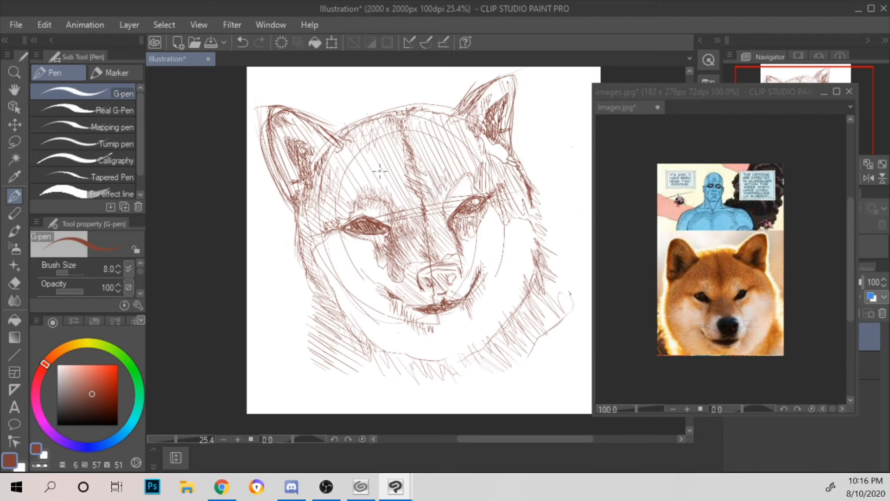
mouse_move(339, 222)
mouse_down()
mouse_move(314, 233)
mouse_move(322, 227)
mouse_up()
mouse_move(342, 135)
mouse_down()
mouse_move(352, 147)
mouse_move(325, 162)
mouse_move(343, 143)
mouse_move(357, 153)
mouse_move(331, 148)
mouse_up()
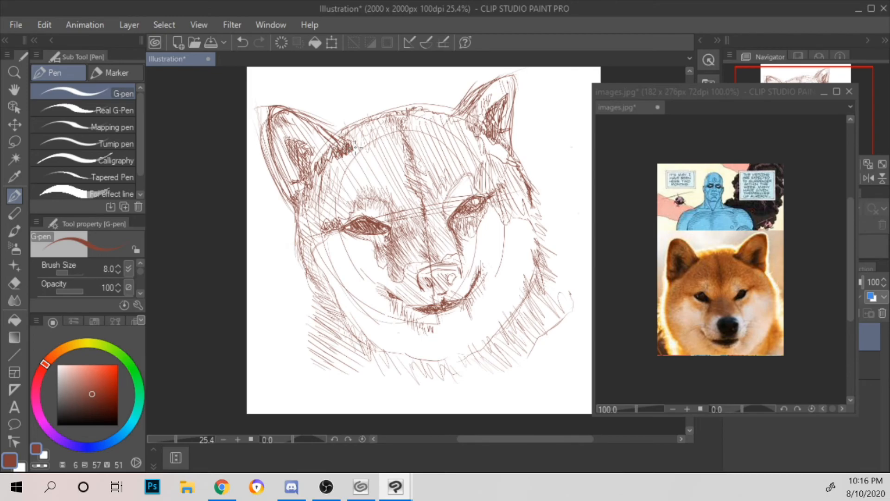
Step: Add fur strokes to both cheek edges, under the right eye and beside the muzzle, and cross-hatch the left neck
mouse_move(366, 111)
mouse_down()
mouse_move(352, 141)
mouse_move(369, 116)
mouse_up()
mouse_move(317, 267)
mouse_down()
mouse_move(319, 290)
mouse_move(336, 269)
mouse_move(337, 320)
mouse_move(355, 336)
mouse_move(315, 255)
mouse_move(320, 243)
mouse_up()
mouse_move(507, 315)
mouse_down()
mouse_move(528, 283)
mouse_move(525, 220)
mouse_up()
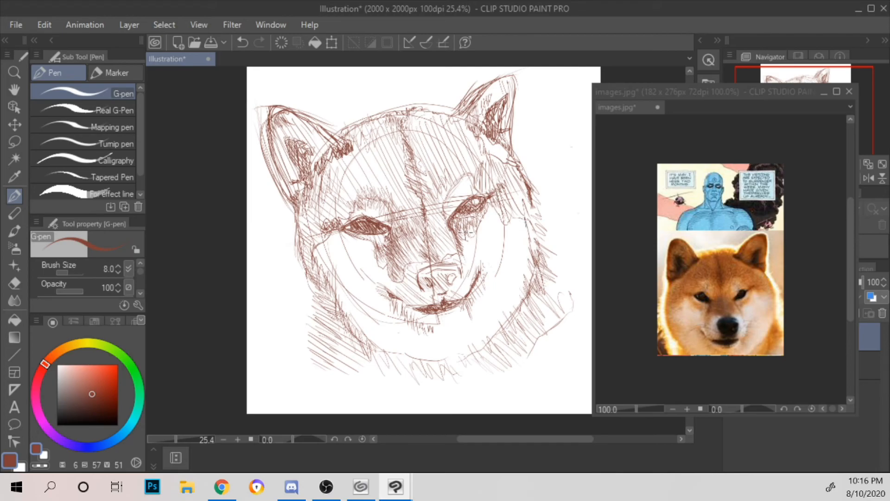
mouse_move(468, 262)
mouse_down()
mouse_move(458, 250)
mouse_move(472, 217)
mouse_move(508, 211)
mouse_up()
mouse_move(380, 238)
mouse_down()
mouse_move(364, 236)
mouse_move(380, 267)
mouse_up()
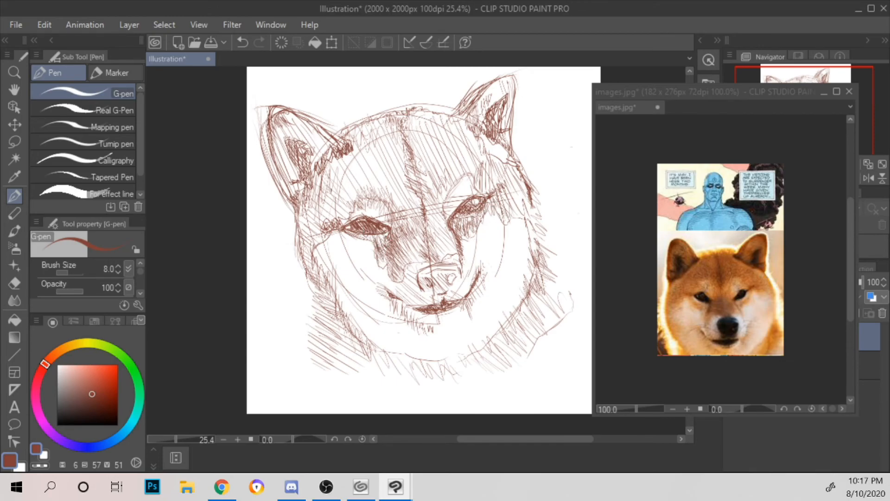
drag(313, 264, 317, 280)
drag(304, 337, 323, 354)
mouse_move(315, 306)
mouse_down()
mouse_move(334, 359)
mouse_move(347, 355)
mouse_up()
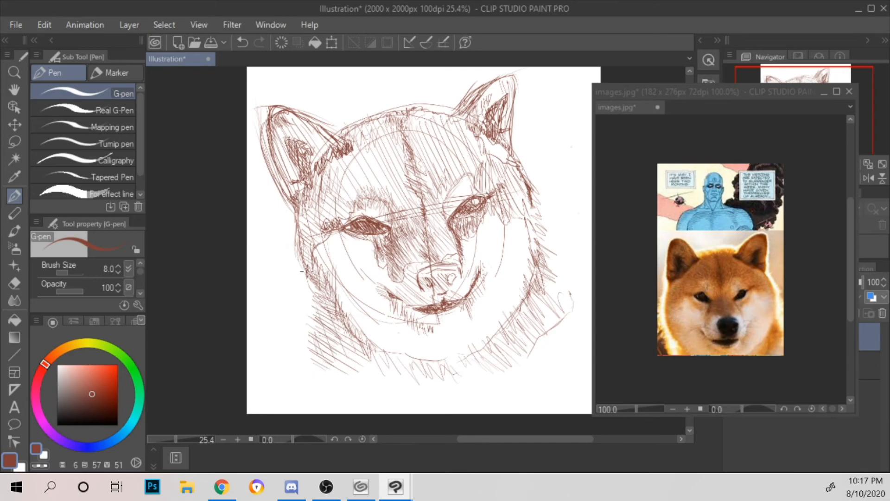
Step: Change the pen colour to dark brown (H 26, S 47, V 32) and cross-hatch the left neck fur
click(57, 349)
click(85, 404)
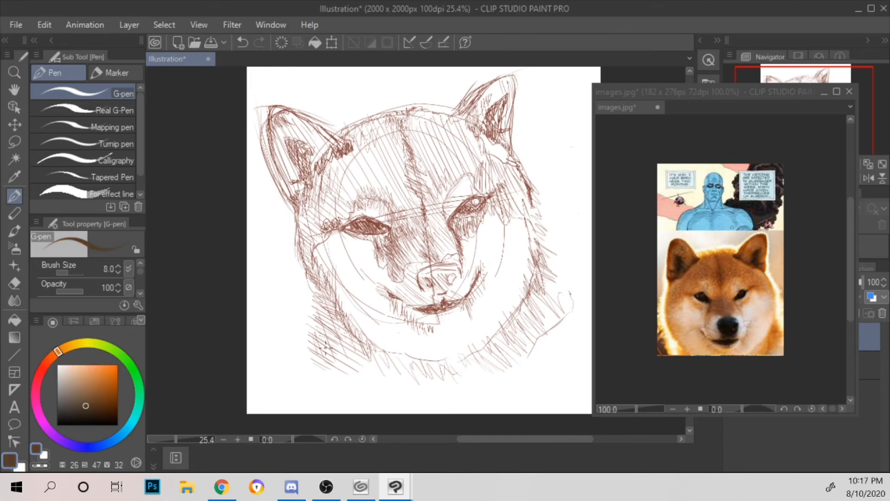
drag(310, 345, 346, 373)
mouse_move(320, 327)
mouse_down()
mouse_move(352, 366)
mouse_move(357, 357)
mouse_up()
mouse_move(319, 288)
mouse_down()
mouse_move(343, 327)
mouse_move(335, 314)
mouse_up()
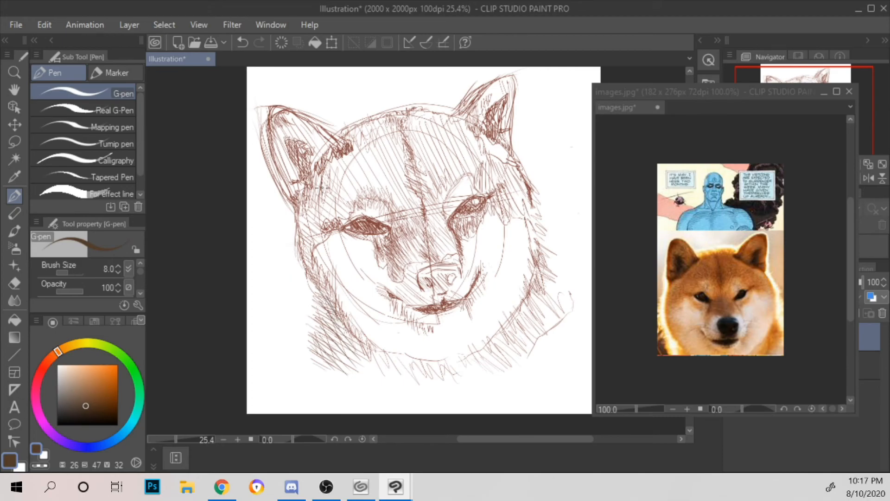
Step: Layer dark brown hatching inside the left ear and down the left side of the face
drag(288, 141, 297, 154)
drag(293, 143, 301, 165)
drag(271, 130, 279, 110)
drag(279, 160, 287, 193)
mouse_move(286, 172)
mouse_down()
mouse_move(300, 205)
mouse_move(304, 258)
mouse_up()
drag(311, 199, 308, 259)
drag(318, 179, 307, 243)
Step: Layer long dark brown strokes over the left half of the forehead and the central stripe
mouse_move(325, 164)
mouse_down()
mouse_move(319, 227)
mouse_move(335, 224)
mouse_move(341, 207)
mouse_up()
drag(356, 165, 347, 202)
mouse_move(366, 141)
mouse_down()
mouse_move(354, 198)
mouse_move(359, 172)
mouse_up()
drag(375, 170, 370, 192)
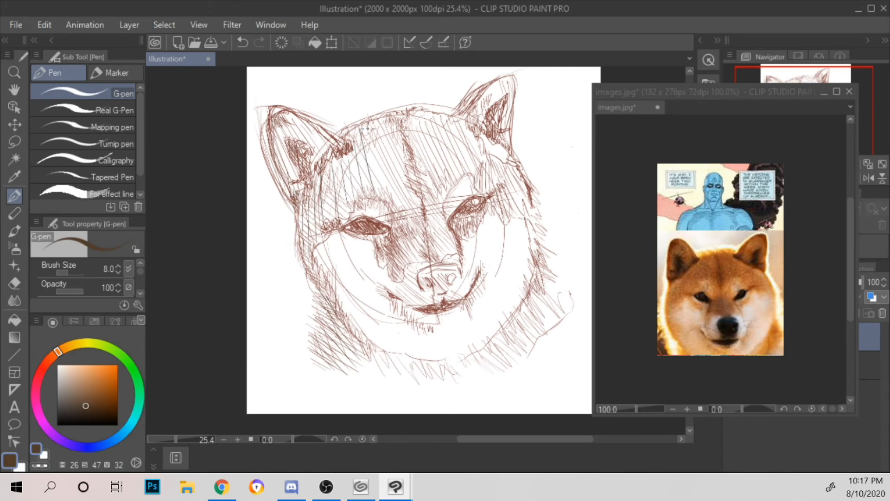
mouse_move(388, 132)
mouse_down()
mouse_move(368, 208)
mouse_move(393, 212)
mouse_move(384, 218)
mouse_up()
mouse_move(420, 172)
mouse_down()
mouse_move(404, 207)
mouse_move(410, 191)
mouse_up()
drag(417, 148, 408, 180)
drag(404, 124, 409, 187)
Step: Shade the sides of the muzzle and the nose bridge between the eyes with dark brown strokes
mouse_move(392, 249)
mouse_down()
mouse_move(385, 259)
mouse_move(393, 239)
mouse_up()
mouse_move(413, 230)
mouse_down()
mouse_move(368, 241)
mouse_move(379, 258)
mouse_up()
drag(379, 259, 394, 270)
mouse_move(401, 240)
mouse_down()
mouse_move(395, 261)
mouse_move(409, 252)
mouse_up()
mouse_move(435, 224)
mouse_down()
mouse_move(426, 238)
mouse_move(431, 253)
mouse_up()
drag(440, 191, 423, 219)
mouse_move(443, 174)
mouse_down()
mouse_move(425, 208)
mouse_move(430, 198)
mouse_up()
Step: Layer dark brown hatching over the right half of the forehead, out to the temple and right ear's base
drag(427, 118, 409, 156)
drag(438, 157, 426, 182)
drag(443, 111, 414, 172)
drag(452, 117, 432, 176)
mouse_move(473, 114)
mouse_down()
mouse_move(446, 174)
mouse_move(456, 172)
mouse_up()
mouse_move(491, 136)
mouse_down()
mouse_move(466, 188)
mouse_move(483, 194)
mouse_up()
drag(516, 183, 506, 201)
mouse_move(474, 99)
mouse_down()
mouse_move(467, 125)
mouse_move(484, 112)
mouse_move(486, 125)
mouse_up()
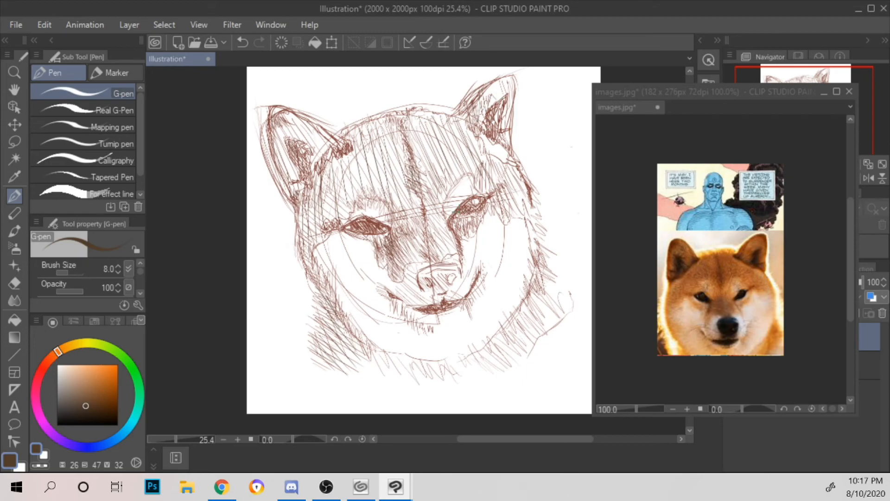
Step: Add dark brown strokes under the right eye, along the right cheek fur and in the fur below the chin
drag(474, 223, 463, 234)
mouse_move(491, 353)
mouse_down()
mouse_move(528, 339)
mouse_move(545, 316)
mouse_move(536, 267)
mouse_up()
mouse_move(370, 360)
mouse_down()
mouse_move(385, 349)
mouse_move(406, 370)
mouse_up()
Step: Change the pen colour to a lighter greyish brown (H 26, S 33, V 49) and hatch the left cheek vertically
click(75, 343)
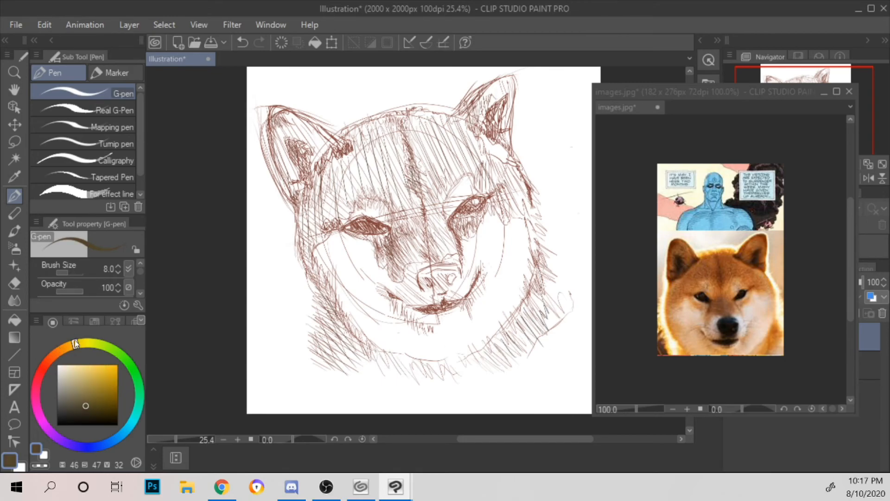
click(57, 351)
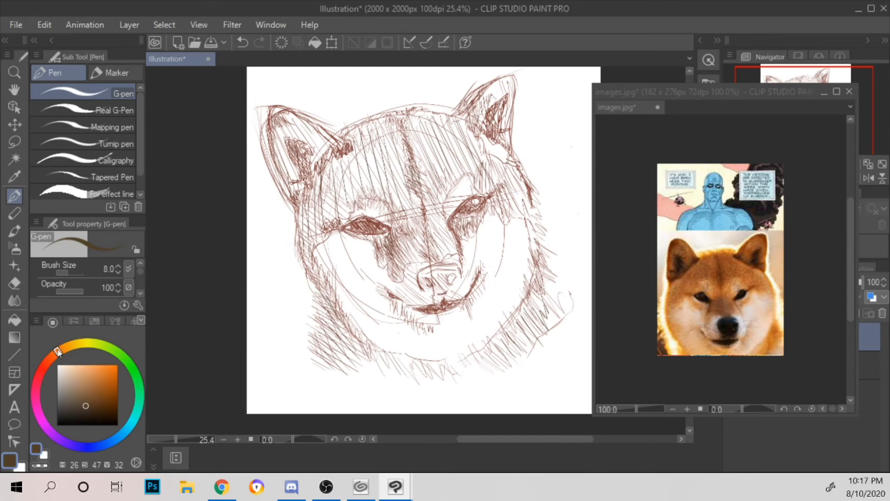
click(78, 395)
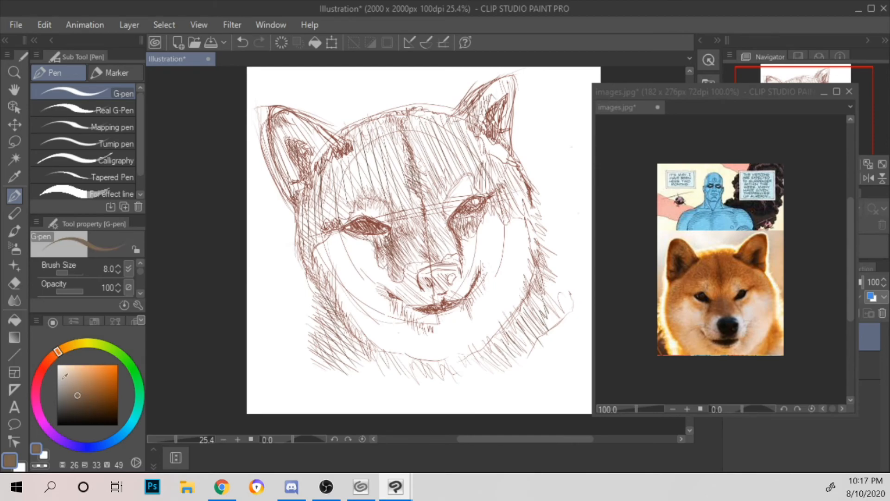
drag(321, 243, 324, 267)
drag(333, 242, 341, 301)
mouse_move(355, 238)
mouse_down()
mouse_move(345, 316)
mouse_move(358, 327)
mouse_up()
drag(371, 254, 367, 332)
drag(375, 271, 370, 333)
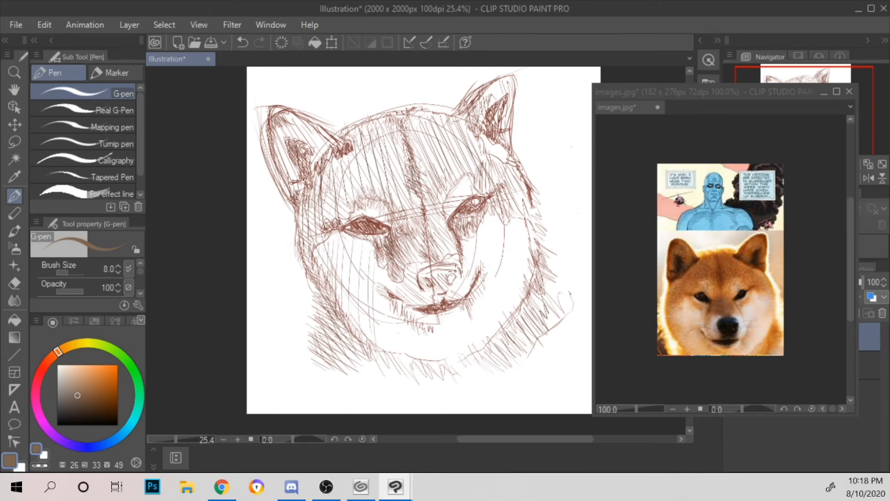
Step: Hatch the right cheek and the chin with long, widely spaced diagonal strokes in the lighter brown
mouse_move(461, 235)
mouse_down()
mouse_move(472, 277)
mouse_move(484, 269)
mouse_move(505, 289)
mouse_up()
mouse_move(484, 223)
mouse_down()
mouse_move(515, 294)
mouse_move(504, 255)
mouse_up()
drag(505, 257, 515, 278)
mouse_move(492, 225)
mouse_down()
mouse_move(520, 278)
mouse_move(520, 265)
mouse_up()
mouse_move(507, 220)
mouse_down()
mouse_move(526, 264)
mouse_move(531, 248)
mouse_up()
drag(375, 305, 386, 343)
mouse_move(384, 309)
mouse_down()
mouse_move(397, 350)
mouse_move(447, 360)
mouse_up()
mouse_move(440, 324)
mouse_down()
mouse_move(461, 350)
mouse_move(478, 345)
mouse_up()
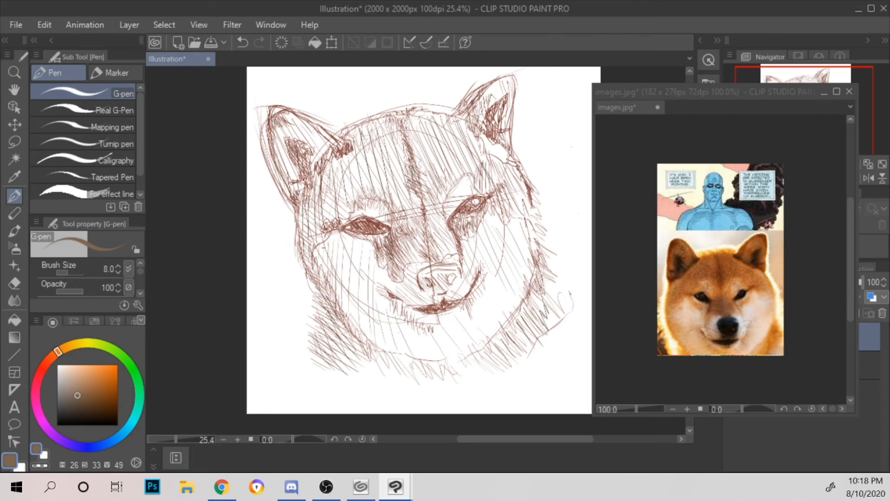
Step: Change the pen colour to near-black (H 26, S 9, V 16) and cross-hatch the nose
mouse_move(69, 390)
mouse_down()
mouse_move(62, 423)
mouse_move(63, 407)
mouse_move(63, 415)
mouse_up()
mouse_move(419, 272)
mouse_down()
mouse_move(424, 288)
mouse_move(427, 270)
mouse_move(437, 274)
mouse_up()
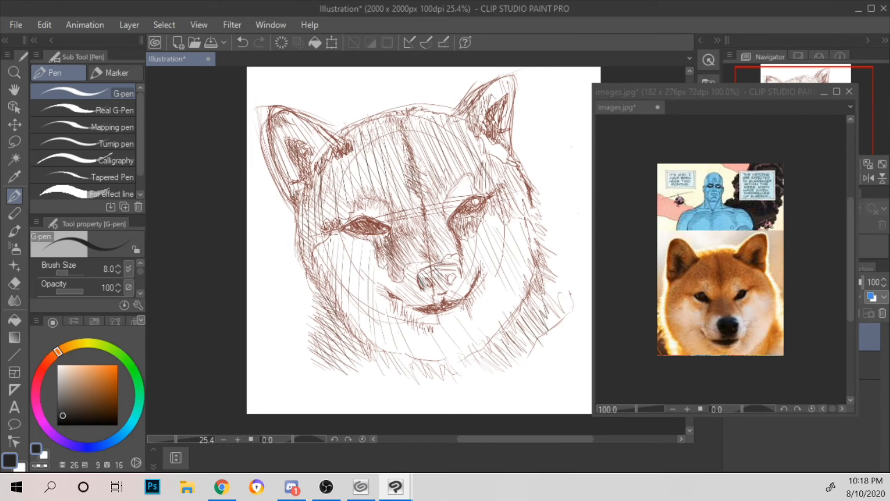
mouse_move(419, 283)
mouse_down()
mouse_move(434, 292)
mouse_move(452, 290)
mouse_move(447, 277)
mouse_move(459, 269)
mouse_move(460, 278)
mouse_move(434, 258)
mouse_move(450, 277)
mouse_move(456, 264)
mouse_move(459, 273)
mouse_up()
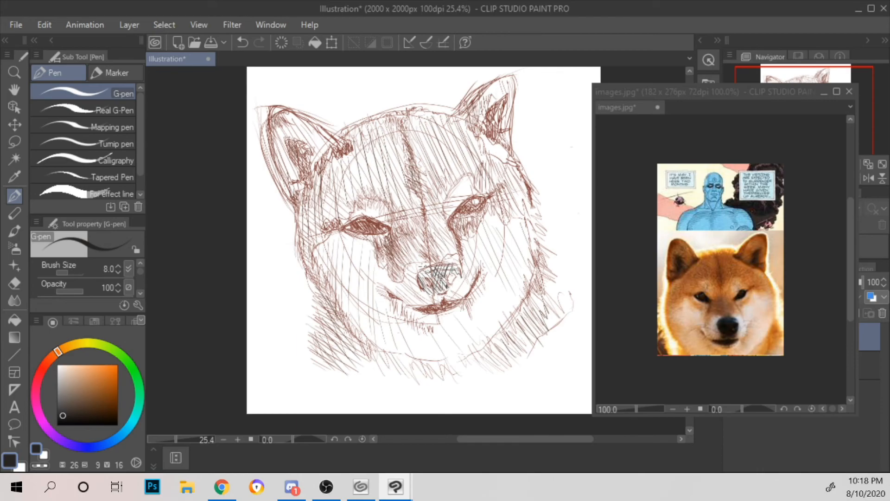
mouse_move(450, 275)
mouse_down()
mouse_move(454, 289)
mouse_move(461, 271)
mouse_move(454, 287)
mouse_move(447, 281)
mouse_move(426, 294)
mouse_move(422, 276)
mouse_up()
drag(424, 265, 419, 276)
mouse_move(432, 265)
mouse_down()
mouse_move(420, 279)
mouse_move(427, 291)
mouse_up()
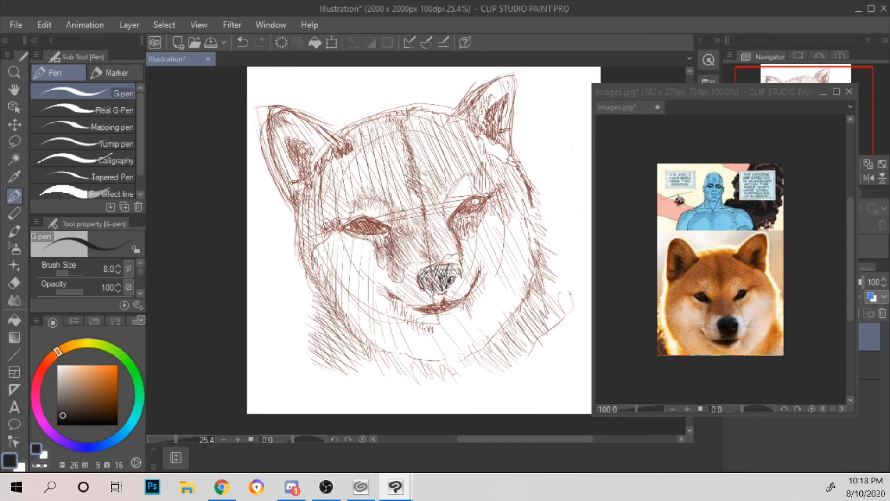
Step: Darken the inside of the right eye and its upper lid with near-black strokes
mouse_move(465, 204)
mouse_down()
mouse_move(462, 218)
mouse_move(481, 202)
mouse_move(457, 213)
mouse_move(483, 201)
mouse_move(465, 212)
mouse_up()
mouse_move(461, 204)
mouse_down()
mouse_move(480, 200)
mouse_move(475, 214)
mouse_up()
drag(484, 204, 470, 214)
Step: Darken the left eye's interior and lids, and strengthen the right eye's inner outline in near-black
mouse_move(345, 228)
mouse_down()
mouse_move(350, 237)
mouse_move(345, 228)
mouse_up()
key(ctrl+z)
mouse_move(351, 229)
mouse_down()
mouse_move(382, 230)
mouse_move(359, 224)
mouse_move(383, 219)
mouse_move(389, 230)
mouse_move(369, 221)
mouse_up()
drag(371, 217, 346, 221)
drag(352, 210, 336, 224)
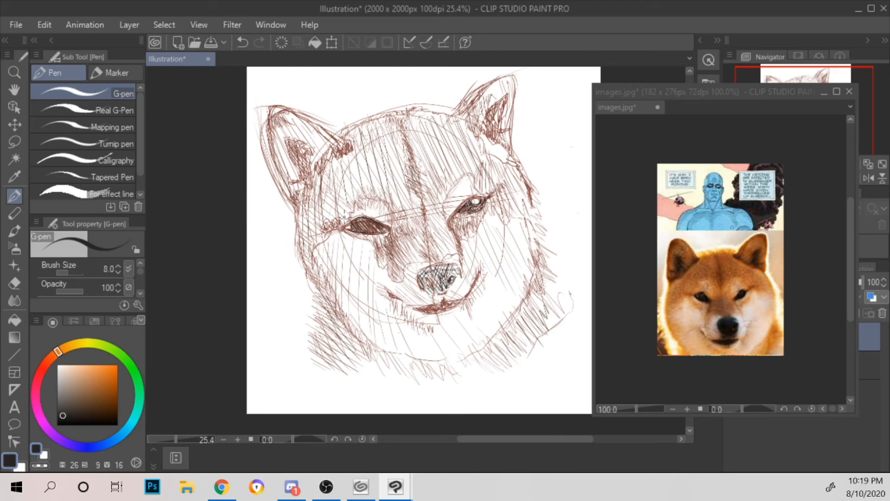
drag(443, 225, 472, 198)
drag(350, 221, 352, 230)
mouse_move(353, 231)
mouse_down()
mouse_move(360, 220)
mouse_move(391, 227)
mouse_move(384, 237)
mouse_move(397, 238)
mouse_move(386, 237)
mouse_up()
Step: Densely hatch the upper part of the nose in near-black and accent its lower edge
scroll(409, 185, up, 2)
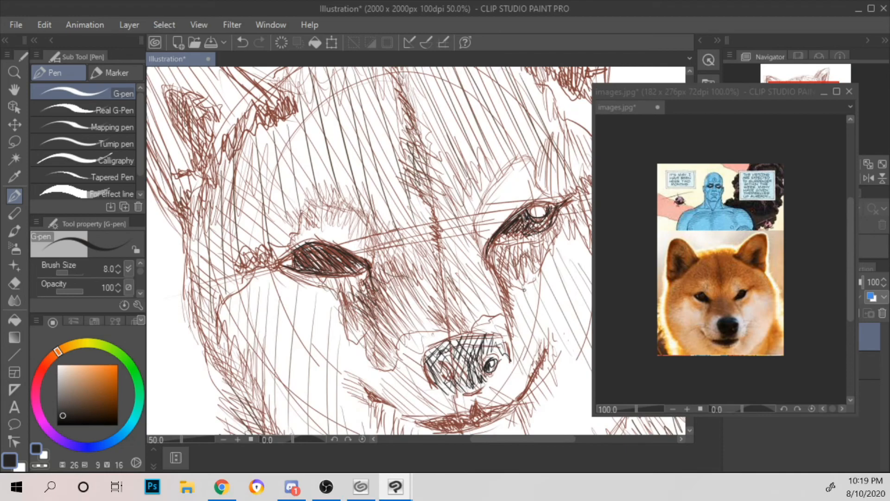
drag(527, 296, 460, 185)
scroll(412, 201, up, 1)
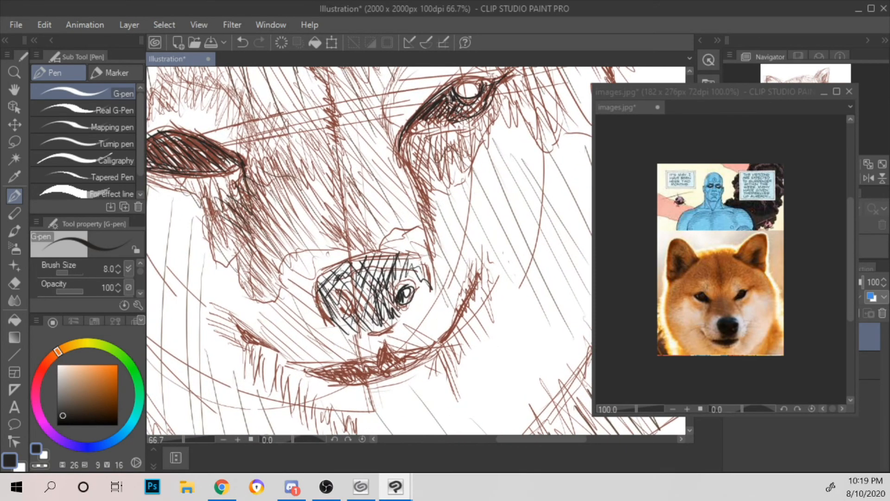
mouse_move(324, 293)
mouse_down()
mouse_move(320, 319)
mouse_move(327, 299)
mouse_move(324, 311)
mouse_up()
drag(343, 298, 330, 323)
mouse_move(350, 275)
mouse_down()
mouse_move(335, 291)
mouse_move(352, 293)
mouse_up()
drag(377, 271, 358, 297)
drag(385, 274, 366, 297)
drag(389, 273, 379, 292)
mouse_move(396, 278)
mouse_down()
mouse_move(374, 298)
mouse_move(386, 291)
mouse_up()
mouse_move(403, 277)
mouse_down()
mouse_move(387, 295)
mouse_move(395, 285)
mouse_move(410, 291)
mouse_up()
drag(373, 334, 395, 321)
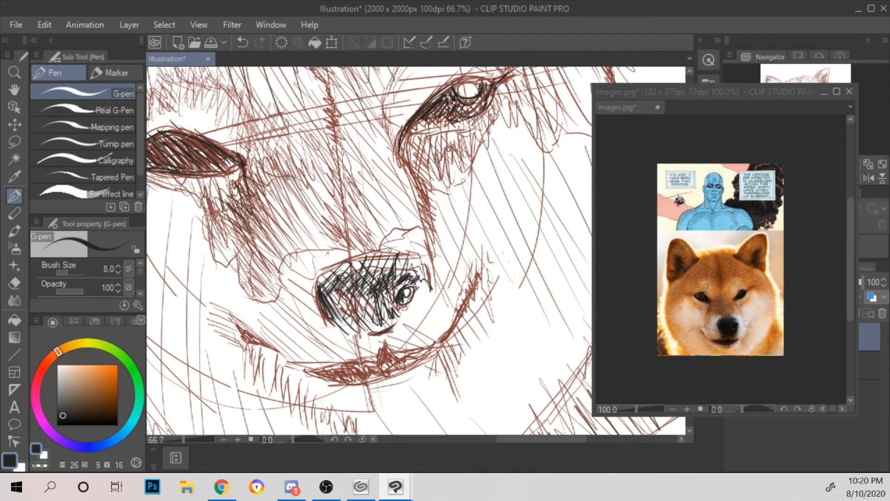
Step: Define the left nostril, darken the right nostril, and hatch the nose surface between them
drag(332, 316, 348, 319)
mouse_move(324, 297)
mouse_down()
mouse_move(344, 313)
mouse_move(340, 293)
mouse_move(351, 313)
mouse_move(338, 289)
mouse_move(345, 294)
mouse_move(350, 313)
mouse_move(333, 291)
mouse_move(330, 300)
mouse_up()
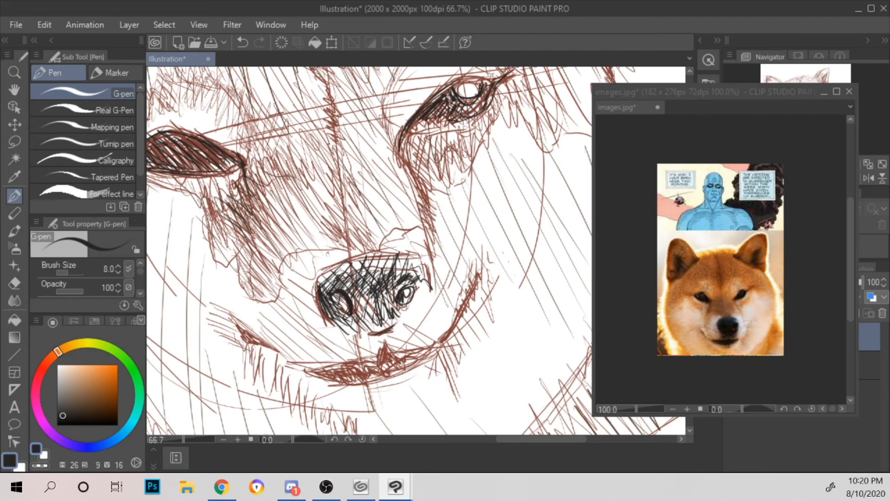
mouse_move(401, 304)
mouse_down()
mouse_move(415, 275)
mouse_move(428, 296)
mouse_up()
drag(361, 280, 369, 296)
mouse_move(359, 287)
mouse_down()
mouse_move(359, 317)
mouse_move(374, 317)
mouse_up()
mouse_move(376, 293)
mouse_down()
mouse_move(379, 315)
mouse_move(385, 303)
mouse_up()
mouse_move(387, 283)
mouse_down()
mouse_move(390, 311)
mouse_move(392, 301)
mouse_up()
drag(392, 259, 397, 291)
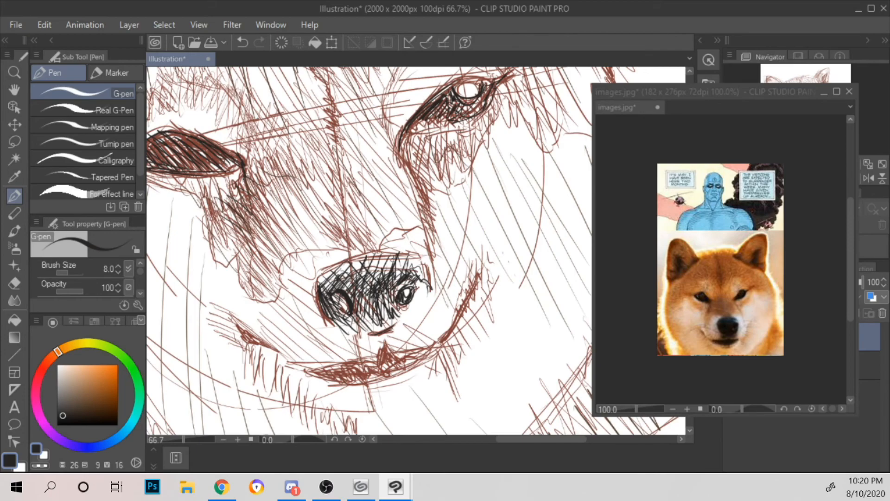
Step: Outline the nose's top, right and lower edges with bold near-black strokes
mouse_move(315, 276)
mouse_down()
mouse_move(319, 292)
mouse_move(348, 274)
mouse_up()
mouse_move(353, 263)
mouse_down()
mouse_move(424, 257)
mouse_move(431, 281)
mouse_up()
drag(368, 332, 387, 327)
mouse_move(417, 280)
mouse_down()
mouse_move(424, 296)
mouse_move(394, 327)
mouse_up()
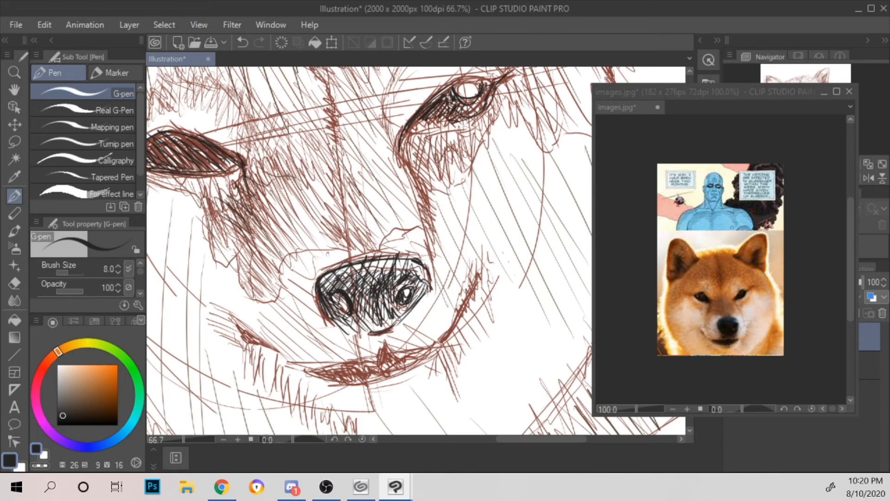
Step: Fill the lower part of the nose and the area around the right nostril with dense hatching
mouse_move(329, 317)
mouse_down()
mouse_move(371, 333)
mouse_move(381, 317)
mouse_up()
mouse_move(353, 279)
mouse_down()
mouse_move(345, 286)
mouse_move(364, 286)
mouse_move(362, 294)
mouse_up()
mouse_move(379, 329)
mouse_down()
mouse_move(405, 309)
mouse_move(382, 306)
mouse_move(380, 316)
mouse_up()
mouse_move(400, 280)
mouse_down()
mouse_move(391, 297)
mouse_move(419, 291)
mouse_move(411, 283)
mouse_move(404, 307)
mouse_up()
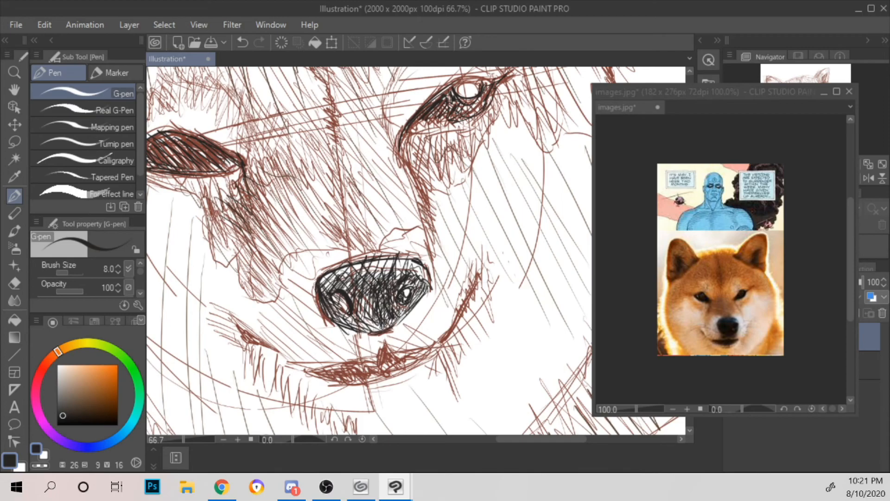
Step: Darken the left nostril, and deepen the hatching across the left side and centre of the nose
mouse_move(326, 302)
mouse_down()
mouse_move(347, 313)
mouse_move(350, 297)
mouse_up()
drag(324, 293, 349, 323)
drag(349, 315, 380, 330)
mouse_move(363, 297)
mouse_down()
mouse_move(378, 319)
mouse_move(377, 309)
mouse_up()
drag(355, 300, 372, 318)
mouse_move(361, 278)
mouse_down()
mouse_move(373, 302)
mouse_move(362, 290)
mouse_up()
mouse_move(347, 285)
mouse_down()
mouse_move(354, 292)
mouse_move(329, 292)
mouse_up()
drag(326, 277, 335, 289)
mouse_move(317, 278)
mouse_down()
mouse_move(328, 291)
mouse_move(323, 282)
mouse_up()
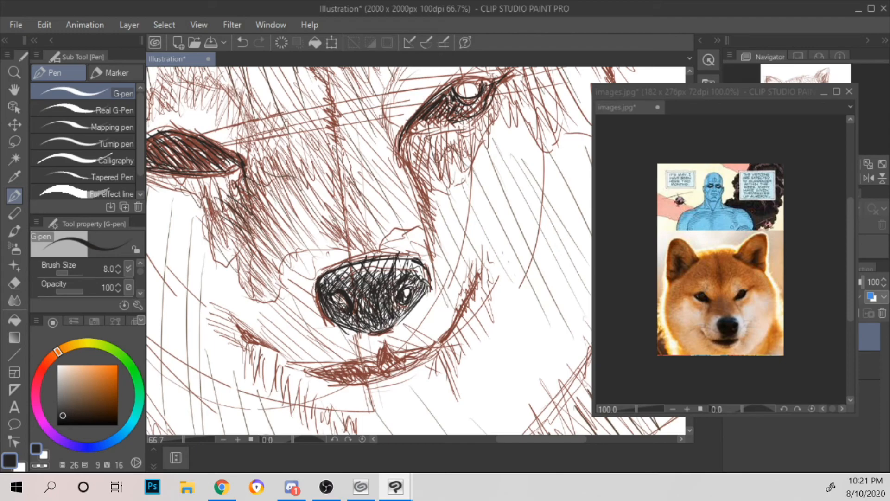
Step: Hatch around the right nostril and the nose's upper right corner with short near-black strokes
drag(415, 272, 407, 279)
drag(411, 271, 397, 278)
drag(401, 266, 391, 280)
mouse_move(394, 272)
mouse_down()
mouse_move(379, 277)
mouse_move(419, 288)
mouse_move(419, 278)
mouse_up()
drag(420, 262, 416, 272)
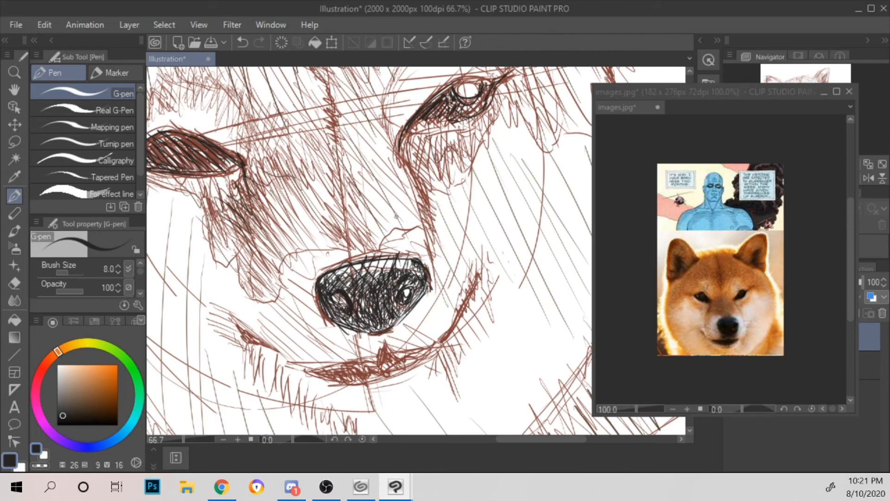
Step: Add short dark strokes along the nose's top edge and down its upper left side
drag(336, 272, 328, 277)
drag(333, 270, 326, 275)
drag(340, 267, 340, 271)
mouse_move(356, 260)
mouse_down()
mouse_move(352, 268)
mouse_move(368, 266)
mouse_up()
drag(374, 257, 372, 265)
drag(387, 258, 382, 264)
drag(410, 259, 403, 265)
drag(405, 259, 381, 263)
drag(383, 258, 372, 262)
drag(344, 268, 320, 280)
mouse_move(326, 276)
mouse_down()
mouse_move(317, 284)
mouse_move(323, 287)
mouse_up()
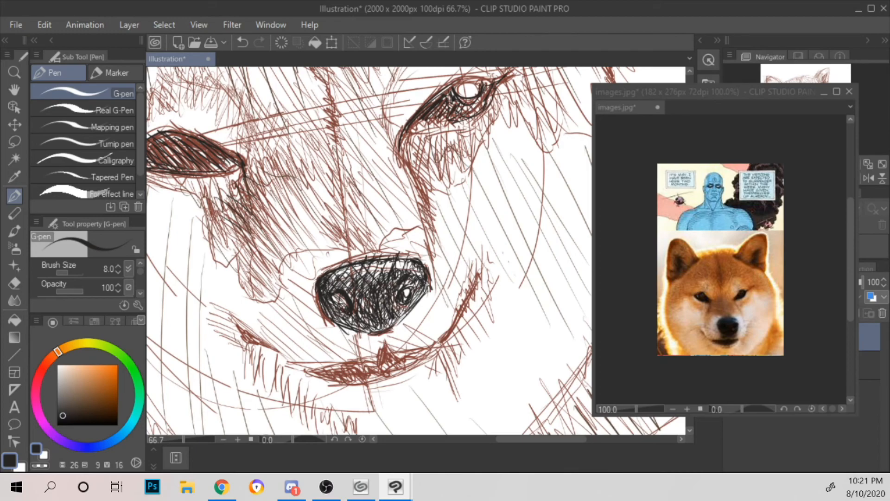
Step: Darken the nose's lower right and bottom edges, and hatch around the left nostril
drag(425, 286, 413, 301)
drag(416, 297, 406, 310)
drag(397, 323, 384, 332)
drag(407, 308, 394, 323)
drag(424, 291, 412, 304)
drag(406, 309, 396, 318)
drag(325, 314, 370, 332)
drag(335, 296, 328, 316)
mouse_move(344, 309)
mouse_down()
mouse_move(335, 316)
mouse_move(344, 300)
mouse_up()
mouse_move(359, 293)
mouse_down()
mouse_move(350, 304)
mouse_move(365, 308)
mouse_move(351, 307)
mouse_up()
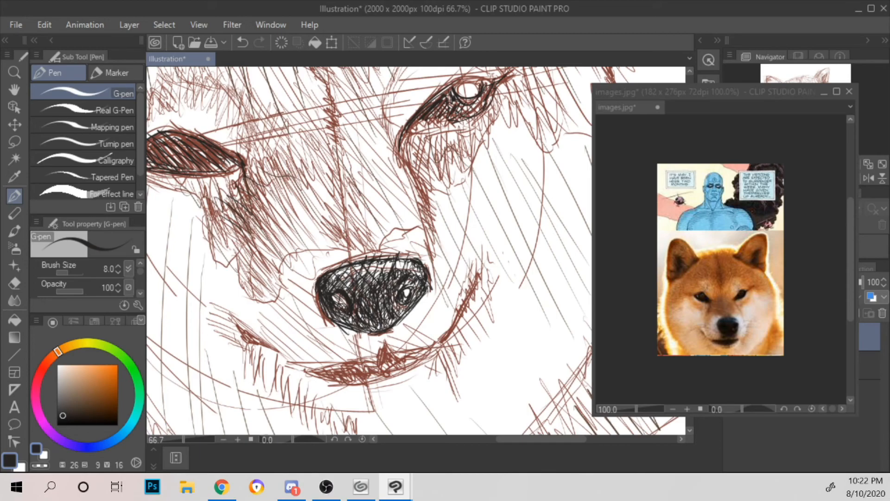
Step: Add further dark strokes near the right nostril and along the nose's left side
drag(392, 302, 388, 310)
drag(401, 303, 395, 309)
mouse_move(418, 281)
mouse_down()
mouse_move(402, 288)
mouse_move(418, 279)
mouse_move(400, 262)
mouse_up()
drag(341, 270, 334, 282)
drag(335, 278, 323, 316)
scroll(348, 294, down, 2)
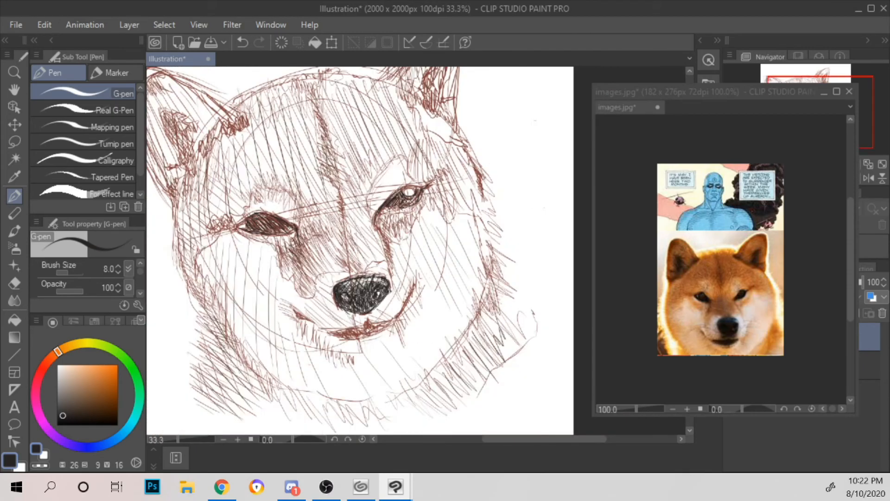
Step: Deepen the near-black hatching inside the right eye, from its inner corner around the white highlight to the outer corner
scroll(348, 295, up, 1)
drag(445, 205, 419, 346)
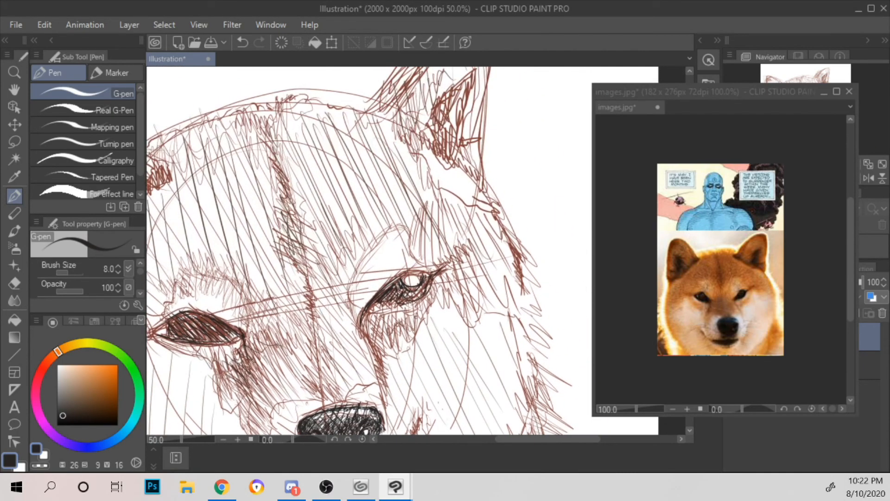
scroll(417, 313, up, 2)
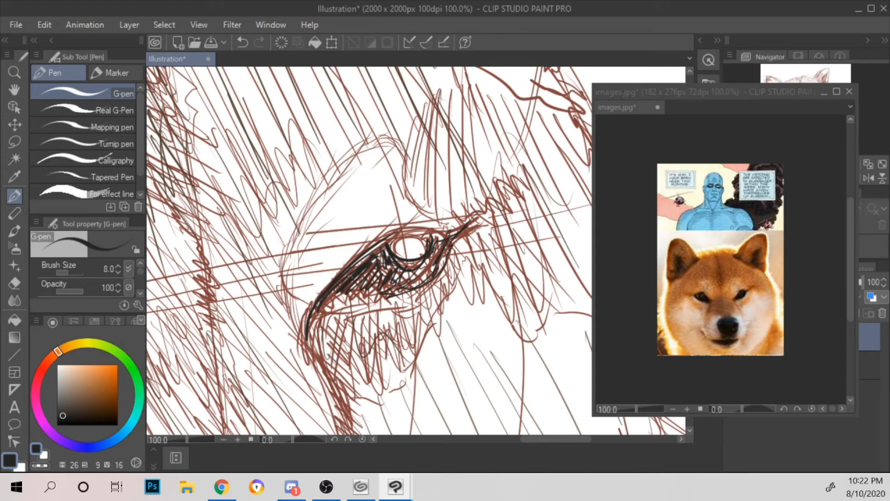
drag(312, 313, 306, 346)
mouse_move(334, 287)
mouse_down()
mouse_move(357, 262)
mouse_move(373, 275)
mouse_move(377, 251)
mouse_up()
mouse_move(380, 286)
mouse_down()
mouse_move(382, 247)
mouse_move(389, 254)
mouse_up()
drag(397, 270, 394, 255)
mouse_move(401, 276)
mouse_down()
mouse_move(397, 265)
mouse_move(404, 272)
mouse_up()
drag(410, 269, 403, 260)
drag(415, 287, 413, 260)
drag(425, 283, 423, 261)
drag(431, 277, 439, 246)
drag(438, 260, 446, 236)
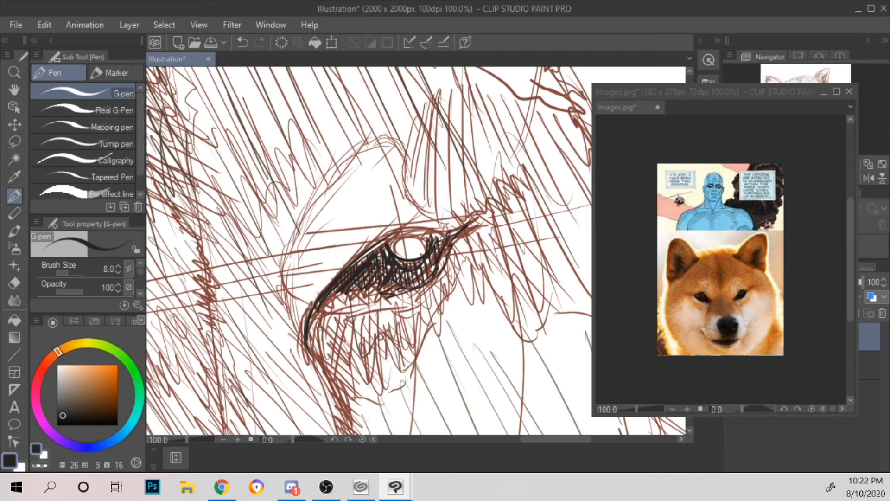
Step: Move the reference image window farther from the drawing and enlarge its view to 150%
key(ctrl+minus)
key(ctrl+minus)
key(ctrl+minus)
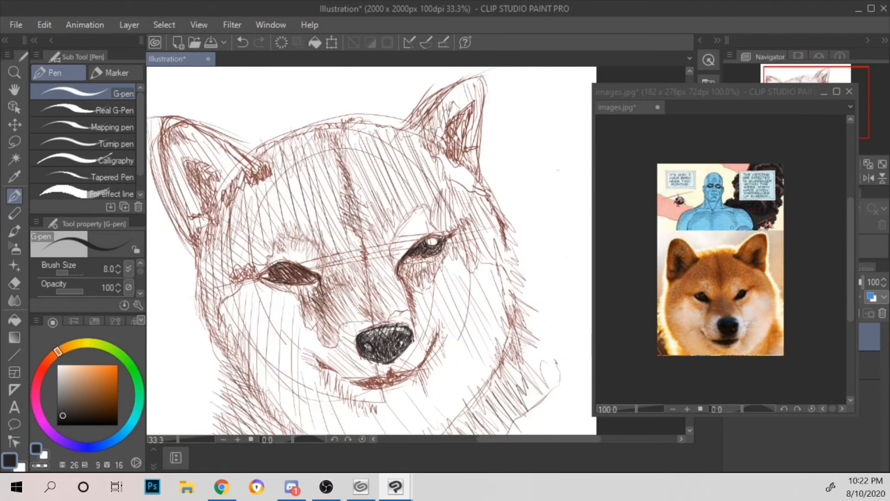
drag(720, 90, 367, 108)
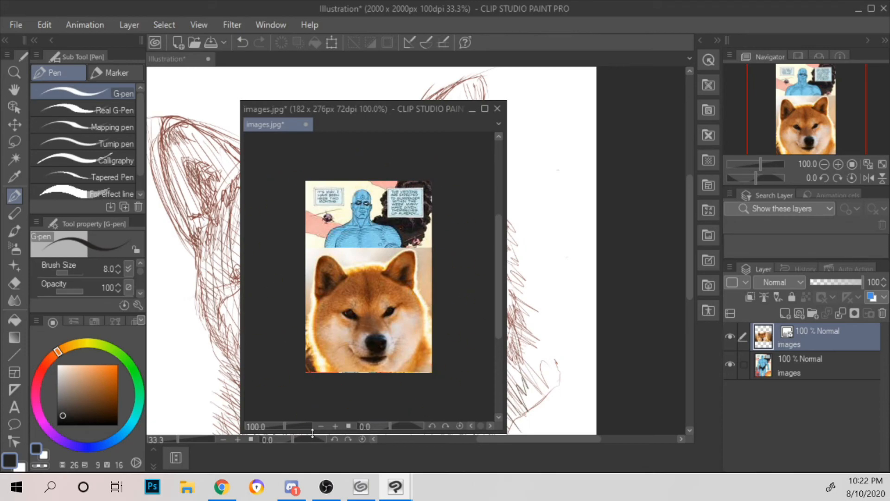
mouse_move(424, 109)
mouse_down()
mouse_move(747, 142)
mouse_move(805, 93)
mouse_up()
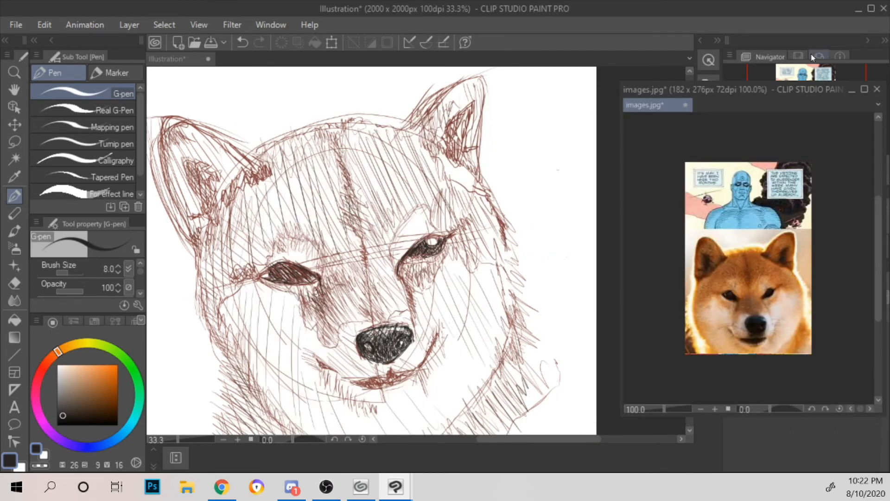
key(ctrl+plus)
key(ctrl+minus)
key(ctrl+plus)
Step: Outline the right eye's upper lid above the highlight with bold near-black strokes
scroll(568, 189, up, 1)
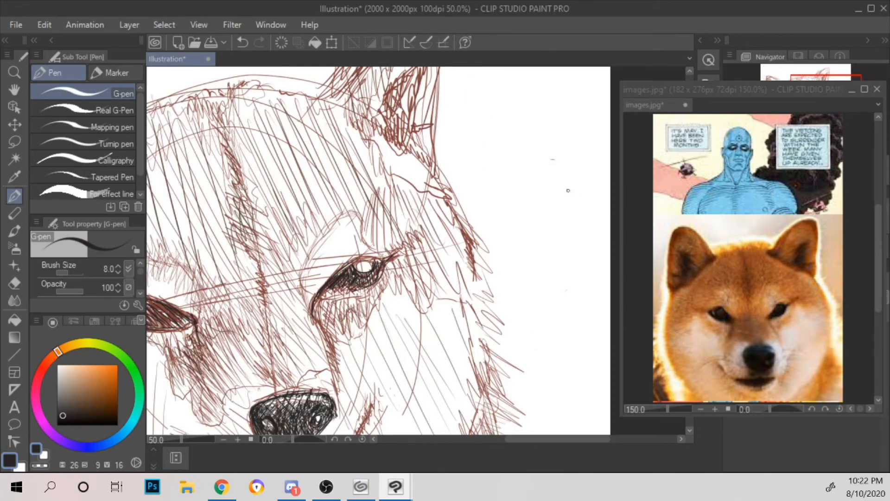
scroll(534, 206, up, 2)
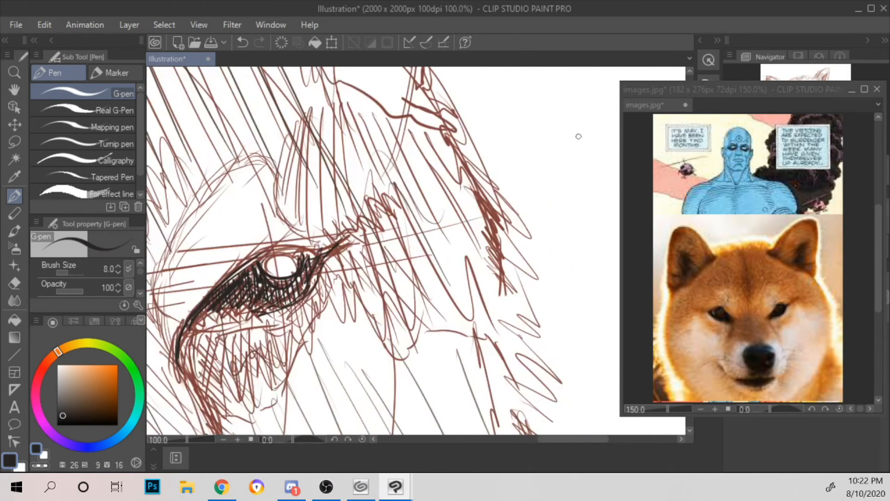
drag(264, 270, 263, 261)
drag(459, 252, 552, 239)
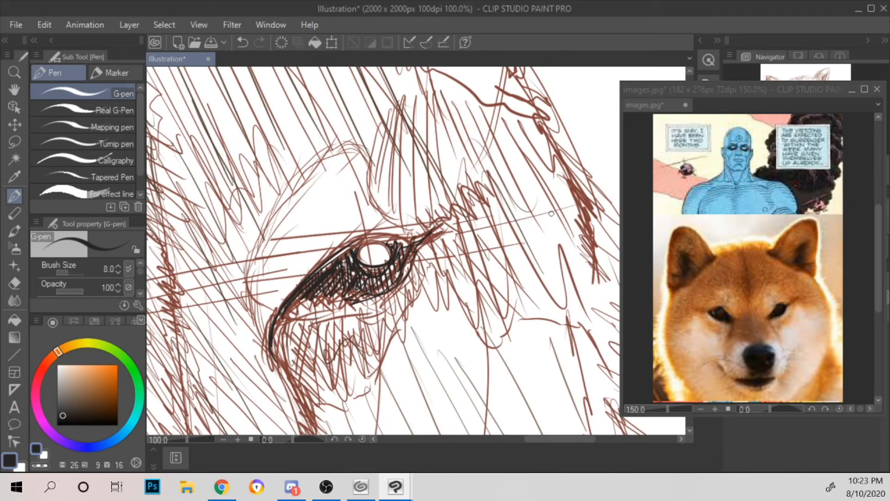
mouse_move(391, 245)
mouse_down()
mouse_move(386, 241)
mouse_move(417, 239)
mouse_up()
drag(348, 253, 400, 237)
mouse_move(315, 268)
mouse_down()
mouse_move(366, 240)
mouse_move(348, 248)
mouse_up()
mouse_move(303, 292)
mouse_down()
mouse_move(348, 254)
mouse_move(308, 289)
mouse_up()
Step: Fill gaps at both ends of the right eye with a slightly lighter dark grey (H26 S4 V26)
click(59, 409)
mouse_move(333, 262)
mouse_down()
mouse_move(302, 289)
mouse_move(324, 279)
mouse_move(315, 295)
mouse_move(346, 280)
mouse_up()
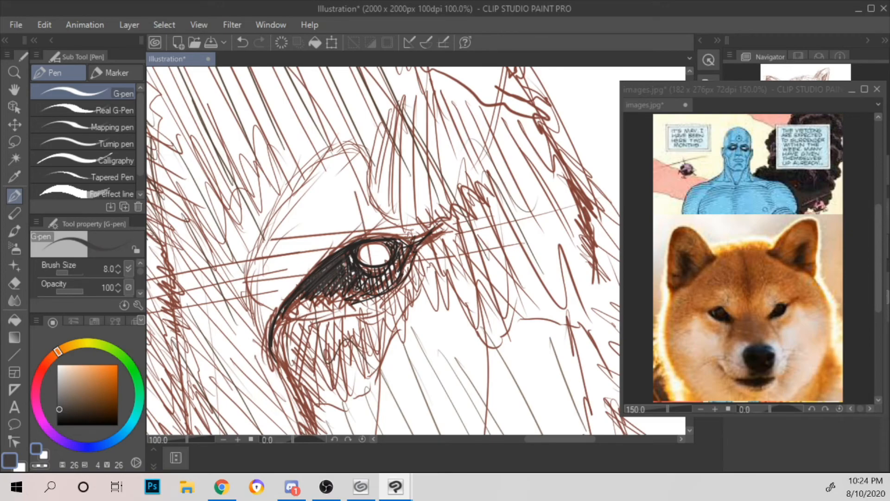
scroll(401, 225, up, 1)
scroll(429, 296, up, 1)
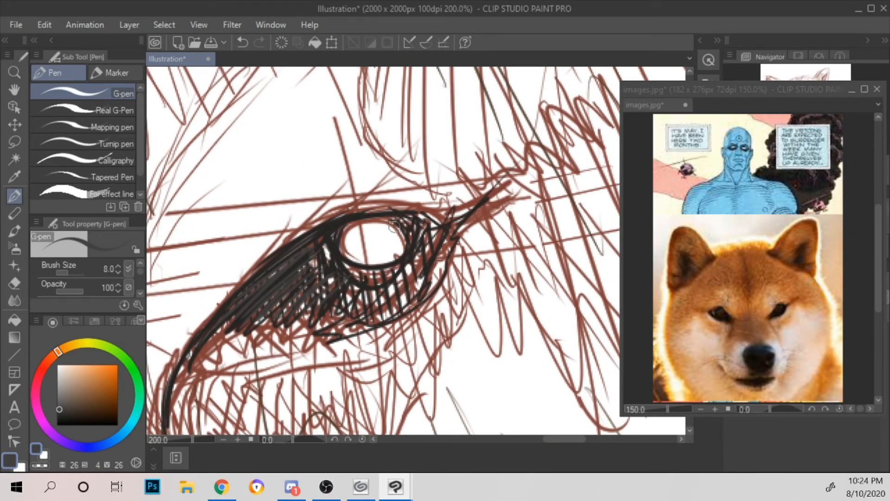
mouse_move(408, 221)
mouse_down()
mouse_move(434, 262)
mouse_move(449, 232)
mouse_up()
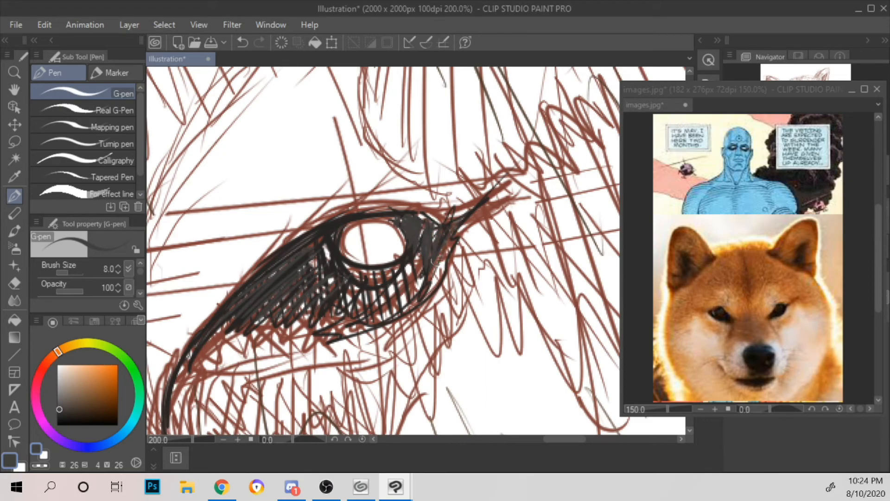
mouse_move(212, 339)
mouse_down()
mouse_move(310, 320)
mouse_move(204, 346)
mouse_move(268, 308)
mouse_move(185, 366)
mouse_move(168, 411)
mouse_up()
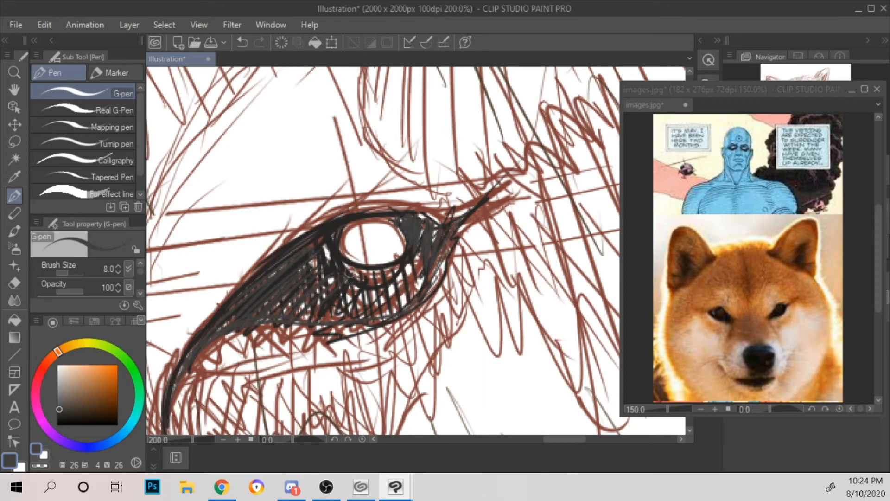
Step: Hatch dark grey beneath the right eye's highlight and strengthen the eye's outer corner
drag(350, 279, 330, 309)
drag(376, 271, 337, 322)
mouse_move(404, 261)
mouse_down()
mouse_move(363, 307)
mouse_move(390, 295)
mouse_up()
mouse_move(411, 273)
mouse_down()
mouse_move(425, 265)
mouse_move(411, 304)
mouse_up()
drag(445, 247, 429, 295)
drag(420, 214, 432, 226)
mouse_move(424, 215)
mouse_down()
mouse_move(443, 220)
mouse_move(489, 196)
mouse_up()
drag(452, 223, 430, 234)
mouse_move(408, 268)
mouse_down()
mouse_move(389, 306)
mouse_move(389, 290)
mouse_up()
Step: Cross-hatch the inner half of the right eye in near-black with a brightness value of 13
click(57, 417)
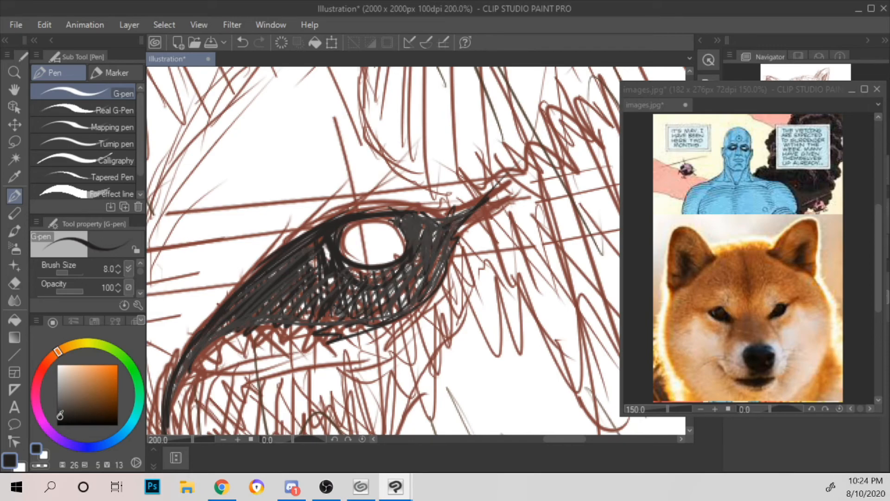
drag(220, 325, 284, 269)
drag(251, 300, 292, 276)
mouse_move(224, 326)
mouse_down()
mouse_move(290, 293)
mouse_move(313, 299)
mouse_up()
drag(262, 283, 296, 324)
mouse_move(280, 272)
mouse_down()
mouse_move(304, 318)
mouse_move(311, 310)
mouse_move(336, 324)
mouse_up()
mouse_move(311, 255)
mouse_down()
mouse_move(354, 324)
mouse_move(361, 309)
mouse_up()
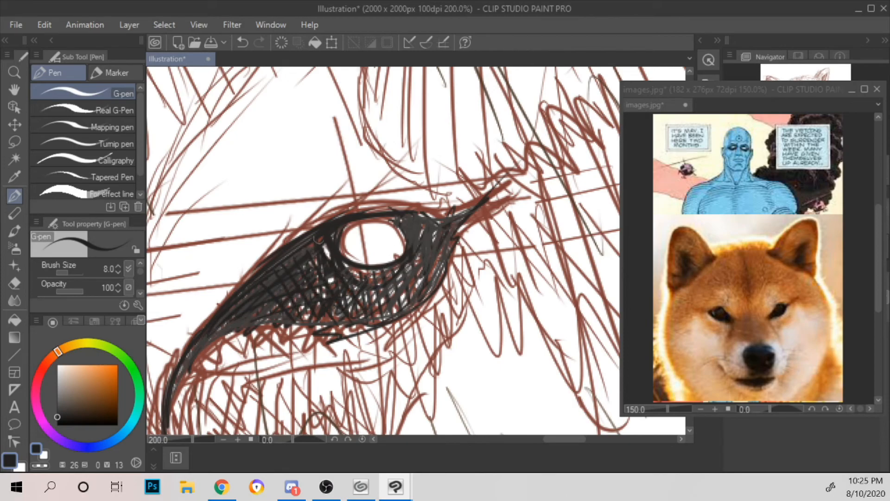
Step: Cross-hatch the area below the right eye's highlight and towards its outer corner
mouse_move(351, 275)
mouse_down()
mouse_move(380, 317)
mouse_move(396, 307)
mouse_up()
drag(409, 223, 424, 281)
mouse_move(414, 221)
mouse_down()
mouse_move(431, 272)
mouse_move(448, 264)
mouse_up()
drag(444, 220, 459, 251)
drag(420, 272, 397, 298)
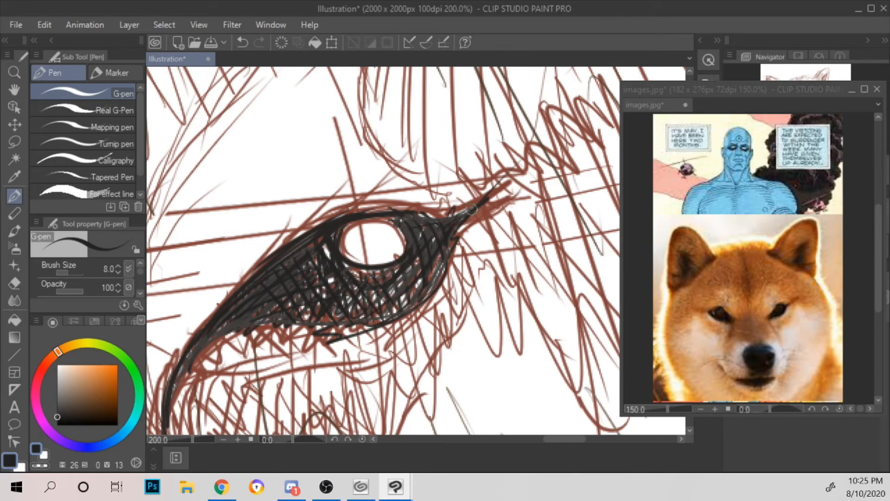
Step: Thicken the dark line at the right eye's inner corner
scroll(506, 200, down, 4)
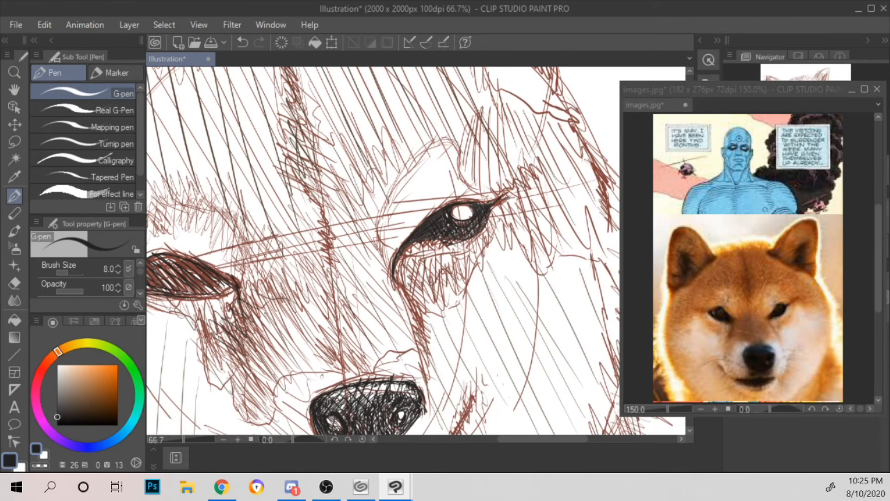
scroll(506, 199, down, 2)
scroll(506, 199, up, 2)
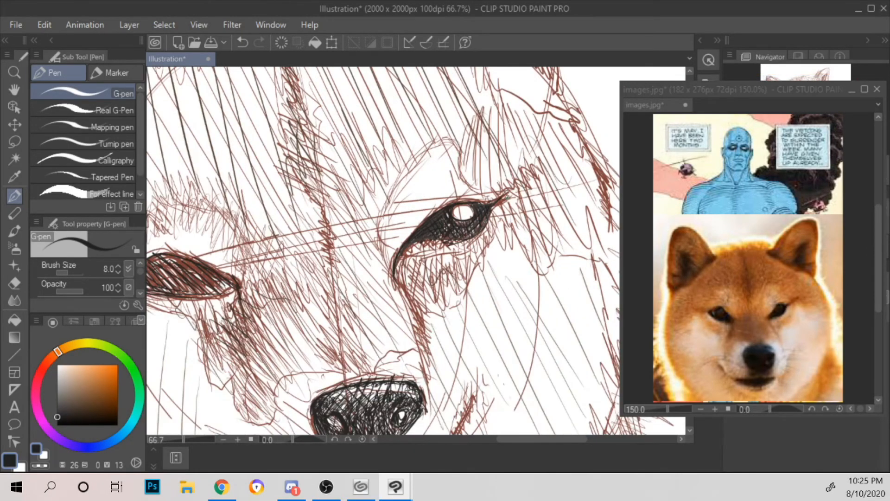
scroll(506, 198, up, 3)
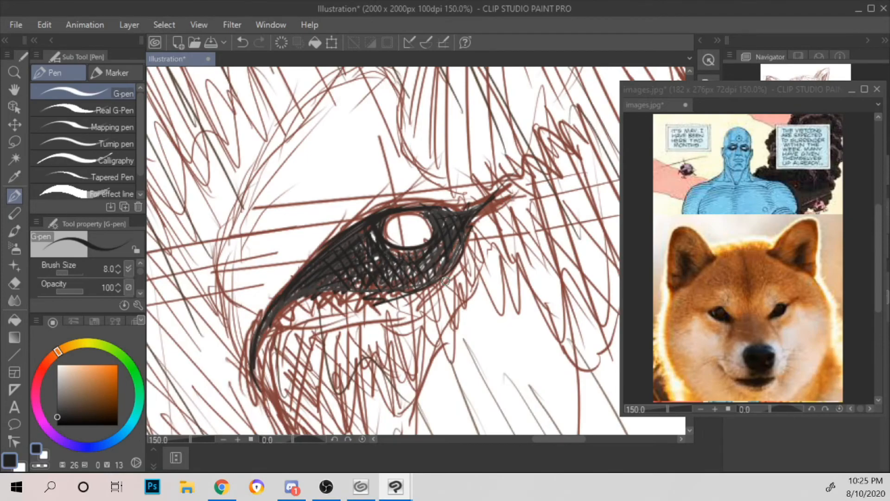
drag(443, 287, 536, 201)
mouse_move(346, 278)
mouse_down()
mouse_move(374, 330)
mouse_move(351, 238)
mouse_up()
drag(349, 301, 376, 224)
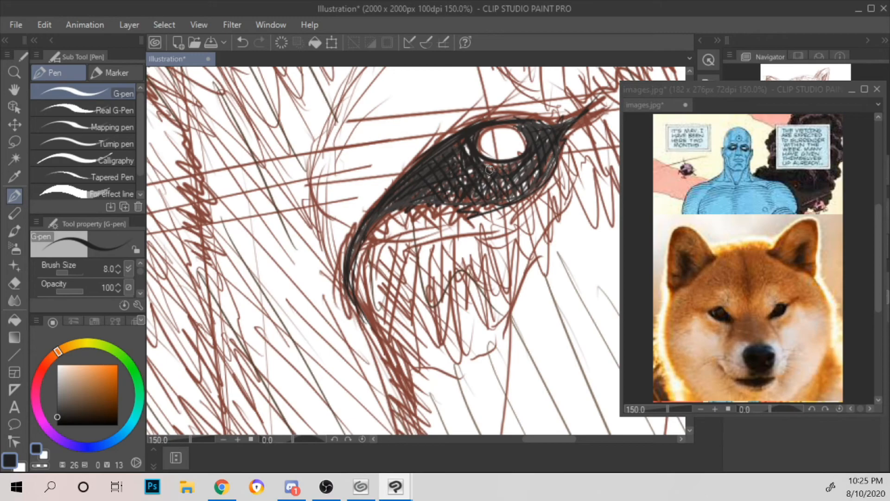
Step: Hatch diagonal near-black strokes across the lower and central parts of the left eye
scroll(489, 170, down, 2)
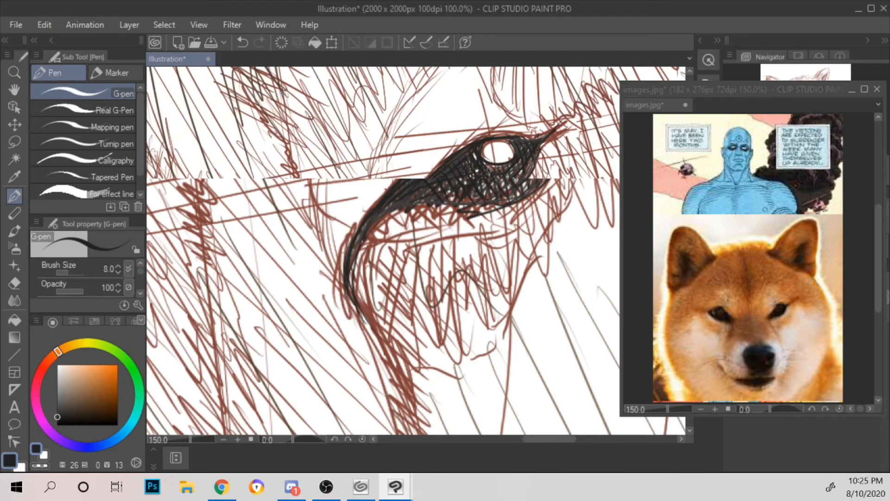
drag(262, 299, 560, 298)
scroll(559, 283, up, 1)
drag(361, 186, 422, 231)
mouse_move(267, 293)
mouse_down()
mouse_move(267, 239)
mouse_move(267, 294)
mouse_move(261, 255)
mouse_move(308, 298)
mouse_up()
mouse_move(265, 276)
mouse_down()
mouse_move(333, 301)
mouse_move(386, 299)
mouse_up()
mouse_move(268, 244)
mouse_down()
mouse_move(362, 288)
mouse_move(451, 296)
mouse_up()
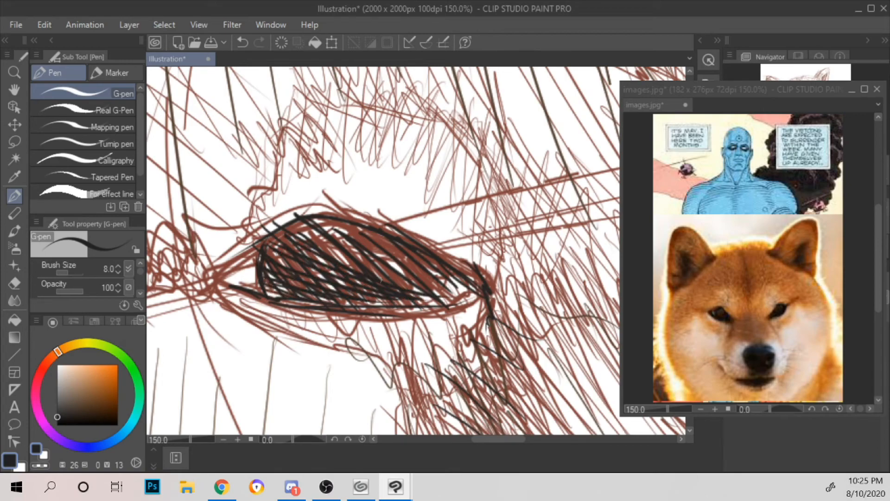
drag(288, 224, 448, 301)
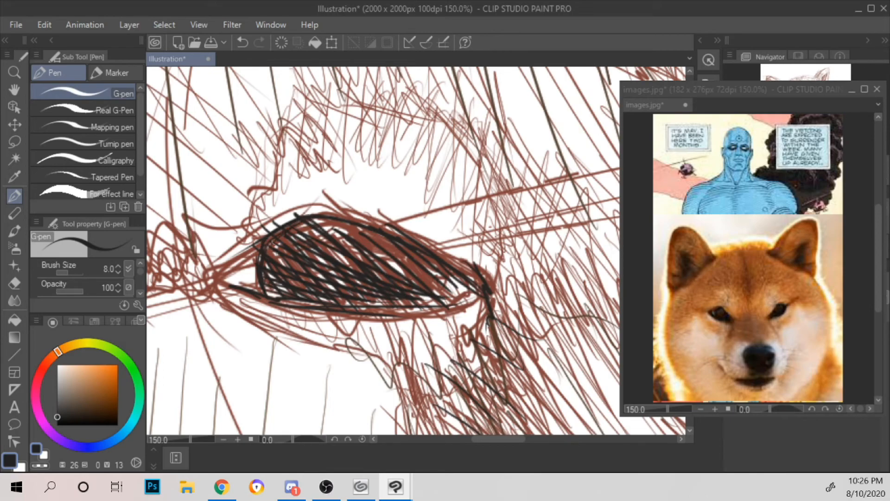
Step: Cross-hatch the left part of the left eye and fill its upper right side with dark diagonal strokes
drag(317, 227, 271, 278)
mouse_move(321, 231)
mouse_down()
mouse_move(269, 291)
mouse_move(295, 285)
mouse_up()
drag(347, 247, 310, 286)
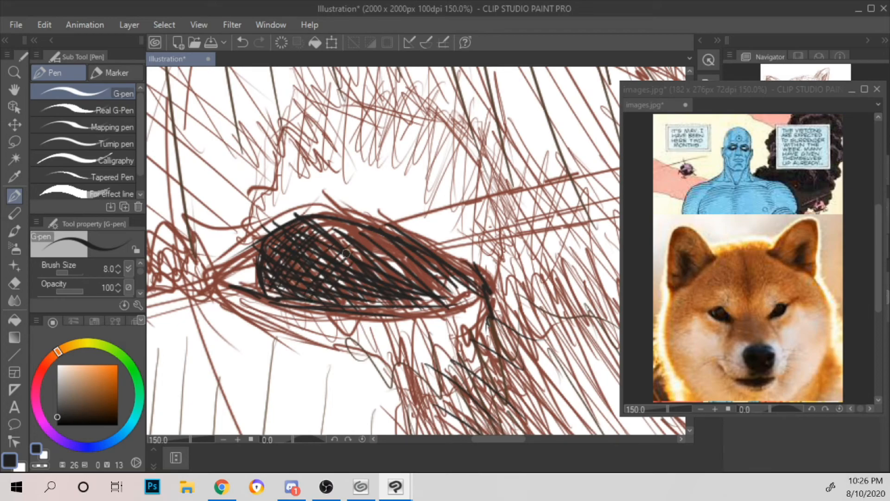
drag(323, 219, 346, 248)
mouse_move(336, 219)
mouse_down()
mouse_move(359, 259)
mouse_move(382, 269)
mouse_up()
drag(366, 234, 392, 276)
mouse_move(373, 232)
mouse_down()
mouse_move(404, 282)
mouse_move(424, 289)
mouse_up()
drag(392, 245, 436, 293)
drag(414, 256, 452, 298)
mouse_move(428, 260)
mouse_down()
mouse_move(464, 296)
mouse_move(469, 289)
mouse_up()
Step: Darken the left eye's inner corner and the adjoining end of its lower lid
mouse_move(422, 308)
mouse_down()
mouse_move(468, 296)
mouse_move(494, 310)
mouse_up()
drag(472, 275, 481, 287)
drag(469, 267, 480, 294)
drag(455, 266, 470, 298)
drag(445, 272, 456, 299)
mouse_move(401, 315)
mouse_down()
mouse_move(459, 293)
mouse_move(452, 300)
mouse_up()
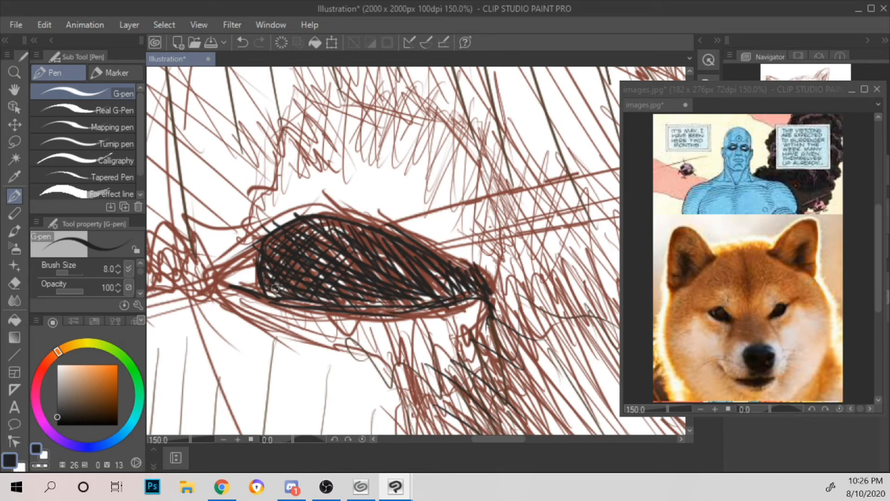
Step: Cross-hatch the left and middle of the left eye in lighter grey (H26 S4 V36)
click(59, 403)
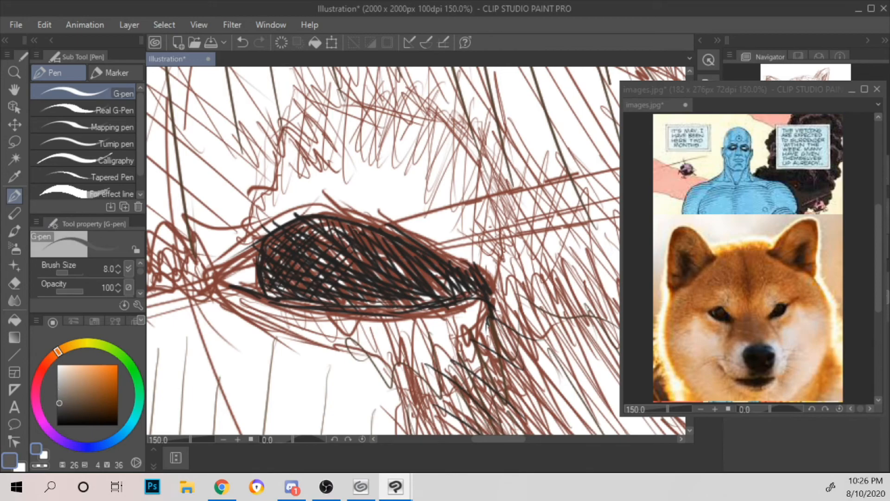
drag(266, 281, 285, 297)
mouse_move(259, 263)
mouse_down()
mouse_move(292, 298)
mouse_move(328, 302)
mouse_up()
mouse_move(272, 243)
mouse_down()
mouse_move(338, 300)
mouse_move(344, 289)
mouse_up()
mouse_move(297, 227)
mouse_down()
mouse_move(371, 300)
mouse_move(377, 294)
mouse_up()
drag(269, 247, 278, 233)
drag(263, 263, 291, 226)
mouse_move(278, 286)
mouse_down()
mouse_move(307, 221)
mouse_move(344, 231)
mouse_up()
drag(334, 277, 362, 231)
drag(344, 301, 373, 244)
drag(368, 278, 399, 248)
drag(379, 305, 406, 260)
Step: Darken the left edge of the left eye's pupil area with near-black strokes (H26 S2 V17)
click(58, 414)
click(59, 406)
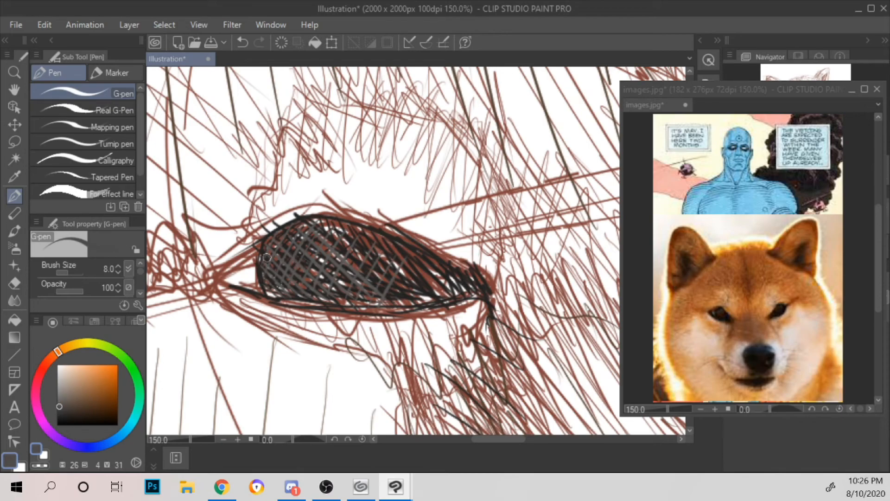
drag(268, 241, 270, 291)
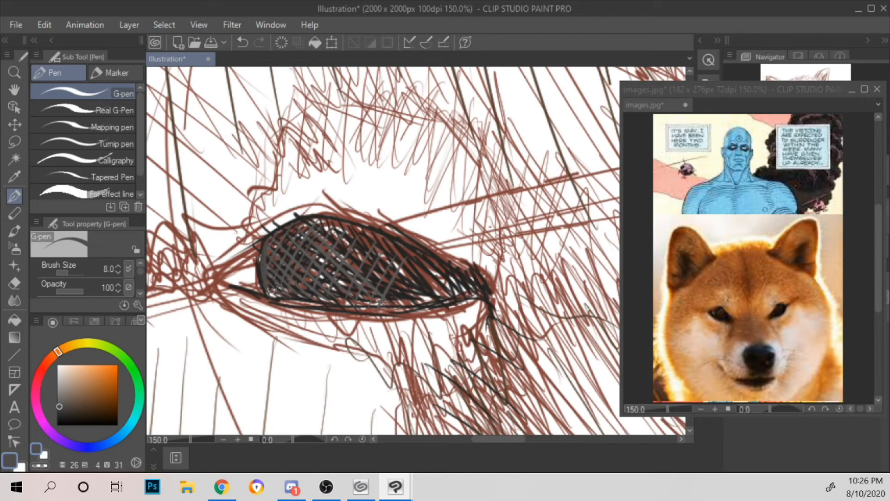
click(59, 413)
drag(268, 239, 268, 282)
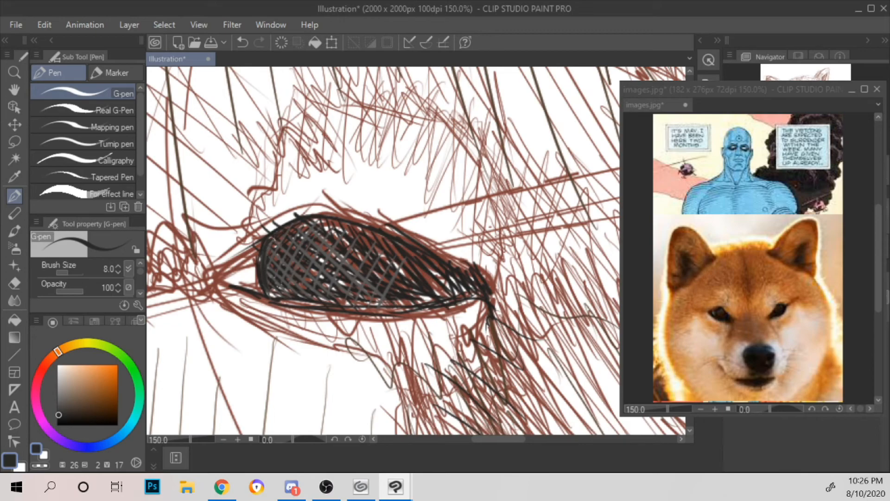
mouse_move(271, 288)
mouse_down()
mouse_move(337, 311)
mouse_move(287, 300)
mouse_move(333, 306)
mouse_move(266, 287)
mouse_move(273, 282)
mouse_up()
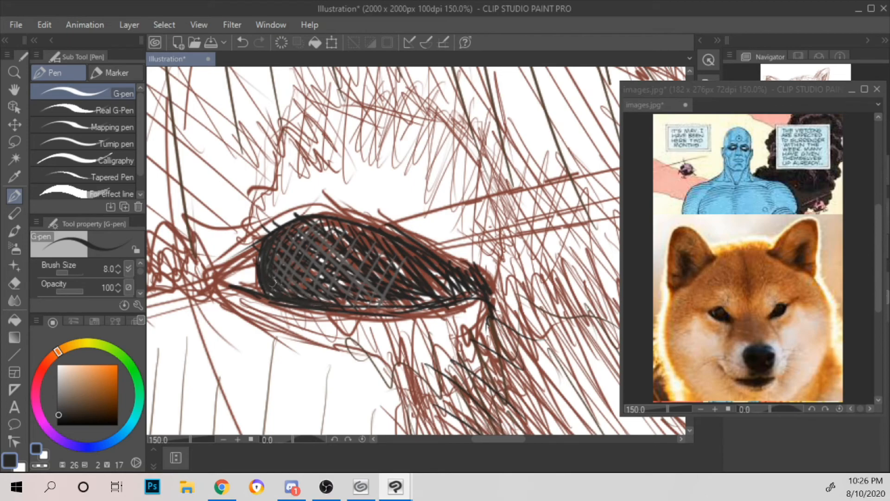
Step: Deepen the dark hatching near the left eye's inner corner and along its upper lid
mouse_move(429, 263)
mouse_down()
mouse_move(423, 274)
mouse_move(451, 303)
mouse_up()
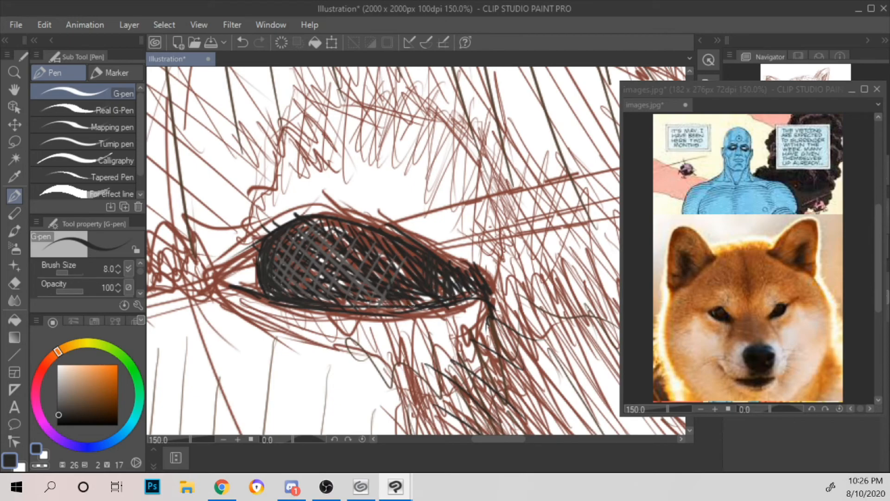
drag(338, 224, 371, 232)
mouse_move(311, 219)
mouse_down()
mouse_move(351, 223)
mouse_move(402, 256)
mouse_move(408, 237)
mouse_up()
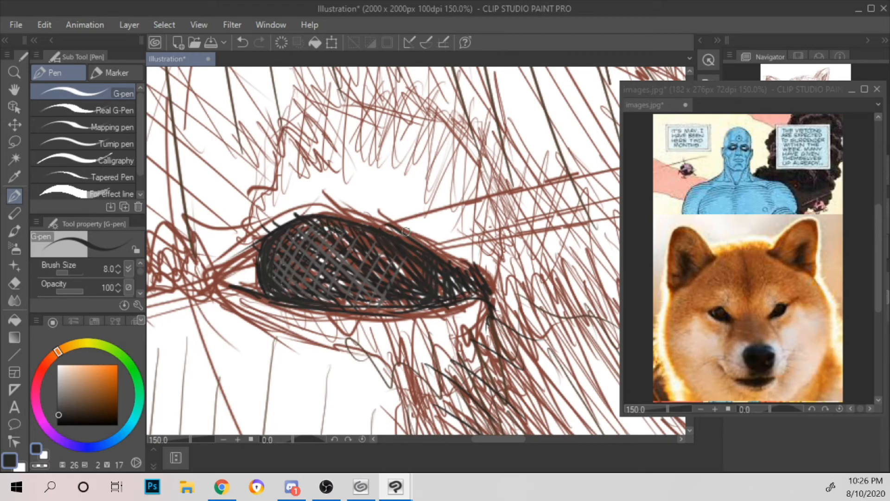
Step: Hatch the upper part of the left eye in lighter grey and set the pen colour to H26 S1 V41
scroll(407, 236, down, 3)
drag(618, 223, 550, 248)
scroll(492, 182, down, 1)
scroll(516, 274, down, 1)
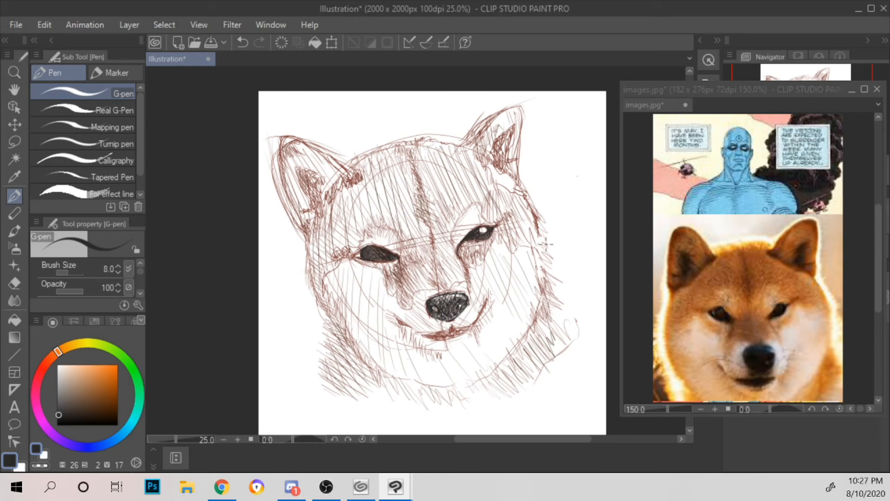
scroll(545, 243, up, 2)
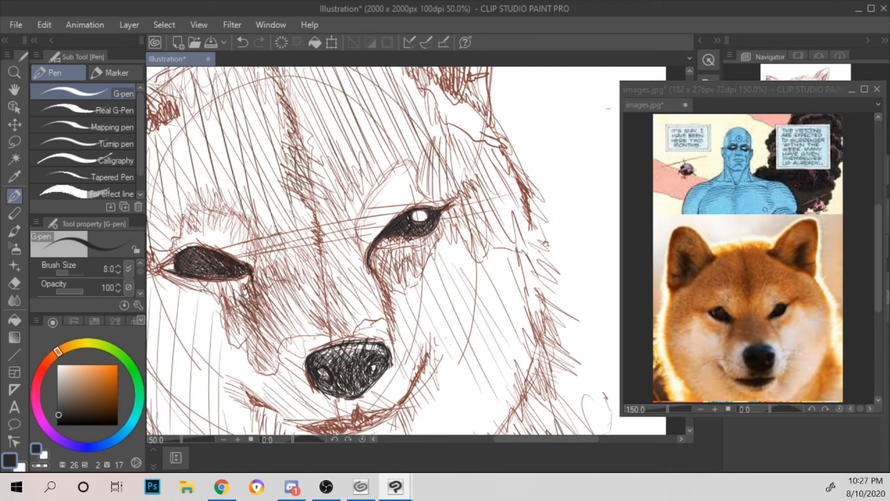
drag(327, 224, 460, 225)
scroll(460, 225, up, 2)
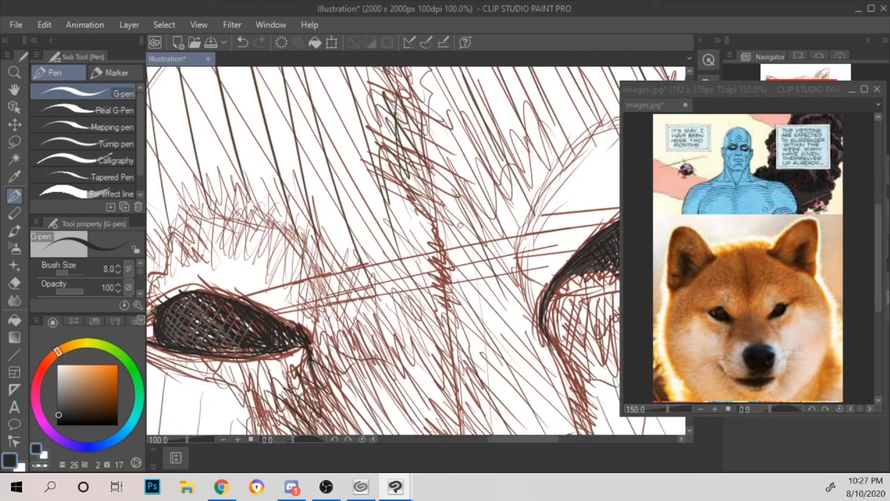
drag(373, 264, 496, 249)
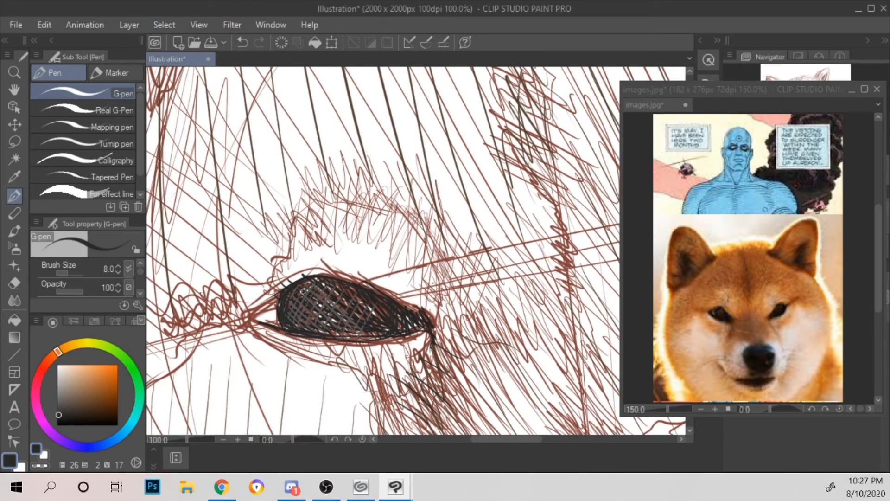
mouse_move(296, 325)
mouse_down()
mouse_move(295, 300)
mouse_move(318, 327)
mouse_move(334, 306)
mouse_move(347, 325)
mouse_move(377, 310)
mouse_up()
drag(61, 398, 57, 404)
mouse_move(291, 291)
mouse_down()
mouse_move(321, 284)
mouse_move(355, 293)
mouse_up()
mouse_move(293, 290)
mouse_down()
mouse_move(304, 280)
mouse_move(288, 299)
mouse_move(332, 283)
mouse_move(348, 290)
mouse_move(328, 273)
mouse_up()
click(58, 400)
Step: Hatch the upper part of the nose in mid grey (H26 S2 V52)
scroll(323, 277, down, 1)
scroll(323, 277, down, 2)
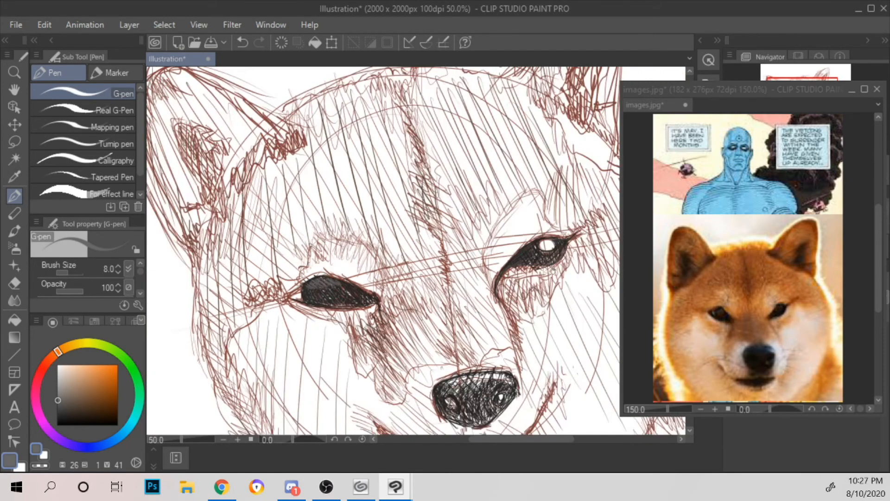
drag(514, 218, 502, 266)
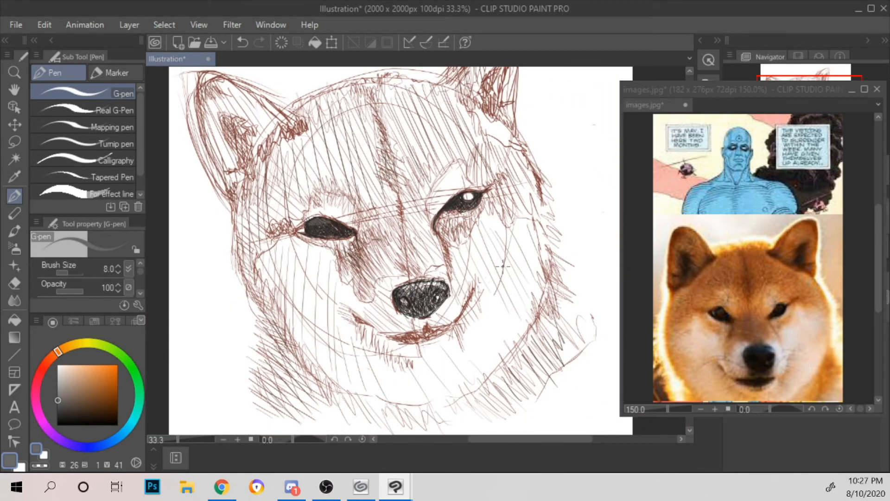
mouse_move(531, 211)
mouse_down()
mouse_move(477, 253)
mouse_move(520, 227)
mouse_up()
scroll(477, 253, down, 1)
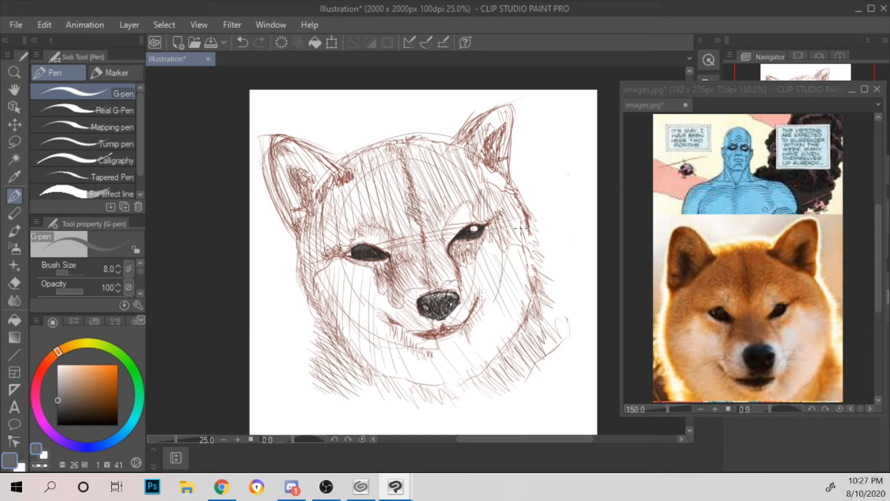
scroll(521, 228, up, 2)
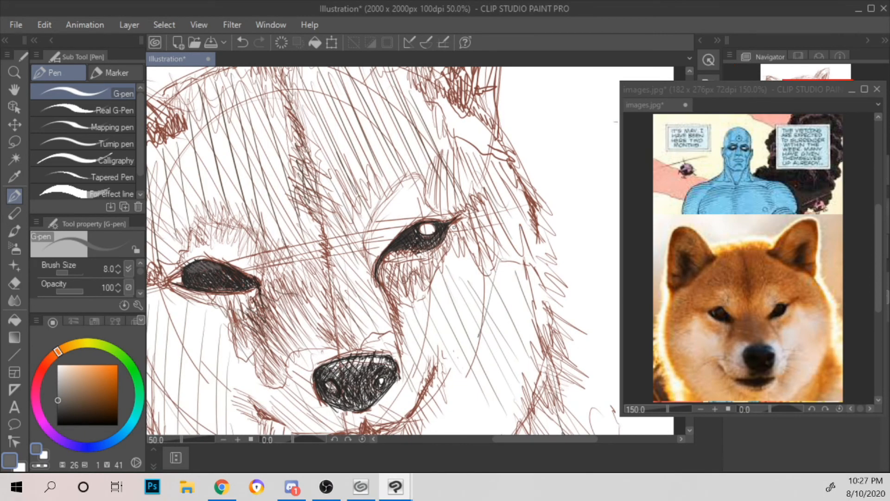
drag(446, 227, 537, 159)
scroll(486, 210, up, 1)
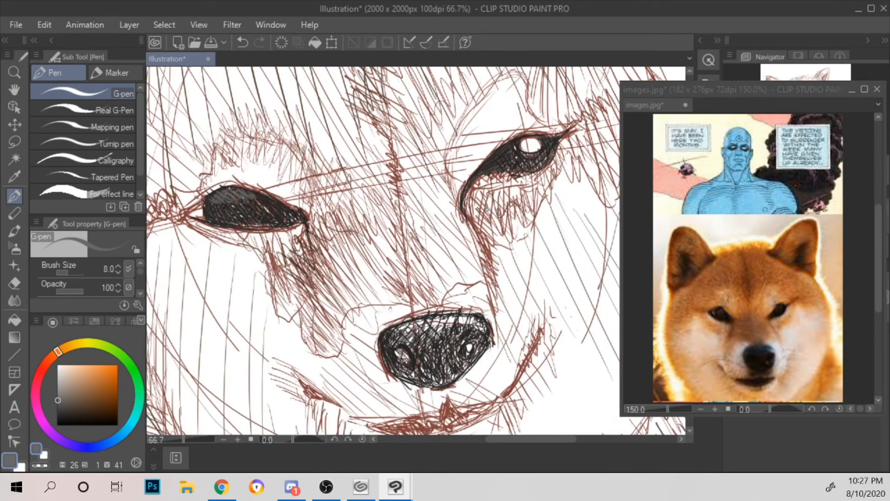
drag(483, 229, 439, 201)
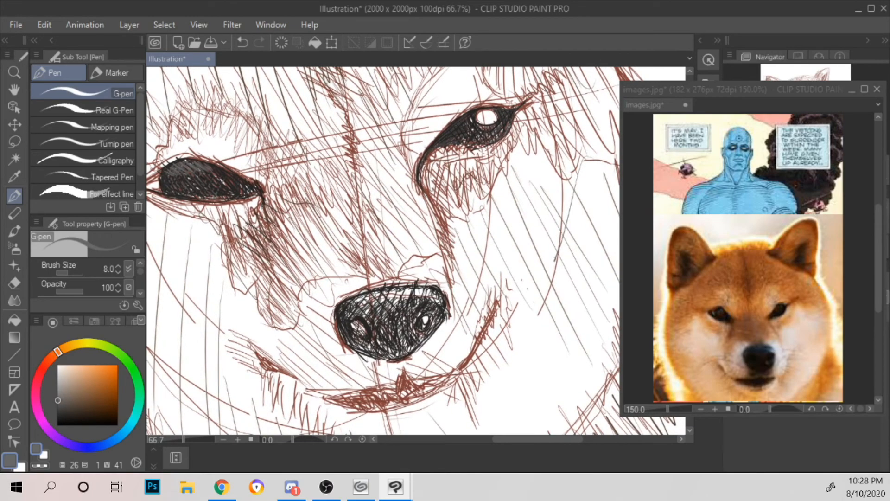
click(58, 393)
drag(351, 302, 434, 290)
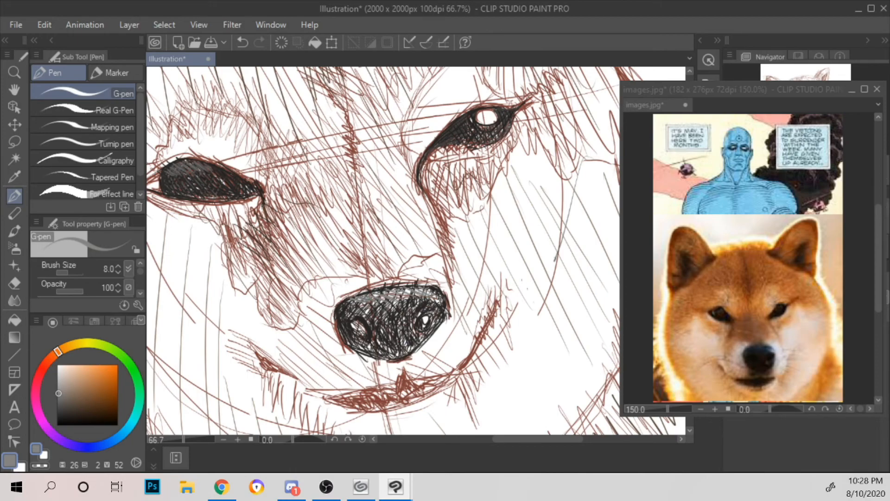
Step: Add light-grey highlight strokes (H26 S2 V68) along the top of the nose and beside both nostrils
click(56, 383)
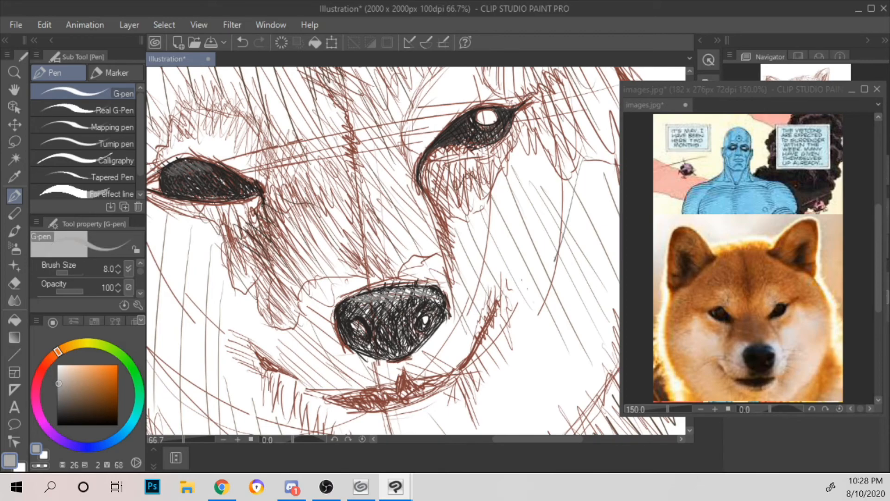
mouse_move(402, 298)
mouse_down()
mouse_move(419, 288)
mouse_move(413, 283)
mouse_up()
drag(418, 295, 431, 287)
drag(420, 325, 427, 320)
drag(363, 333, 370, 320)
Step: Darken the nose's upper edge with dark-grey (H26 S5 V41) and near-black (H26 S2 V18) strokes
click(60, 400)
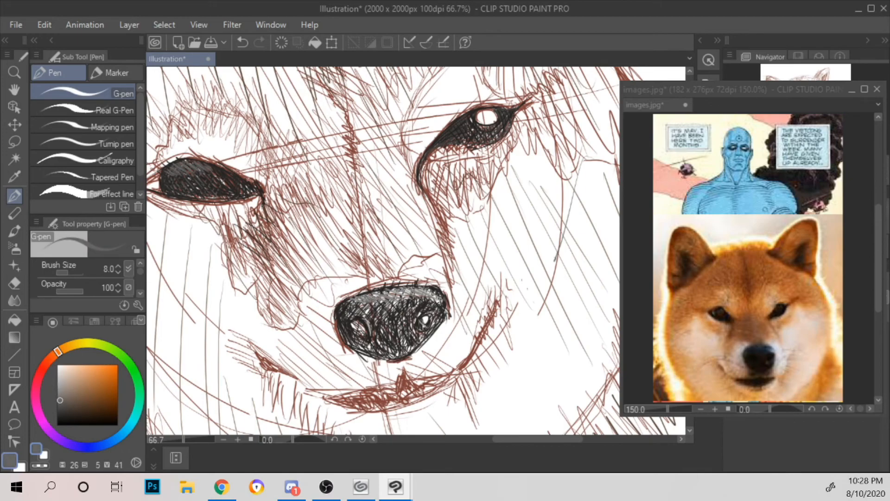
drag(384, 293, 408, 290)
drag(62, 399, 60, 414)
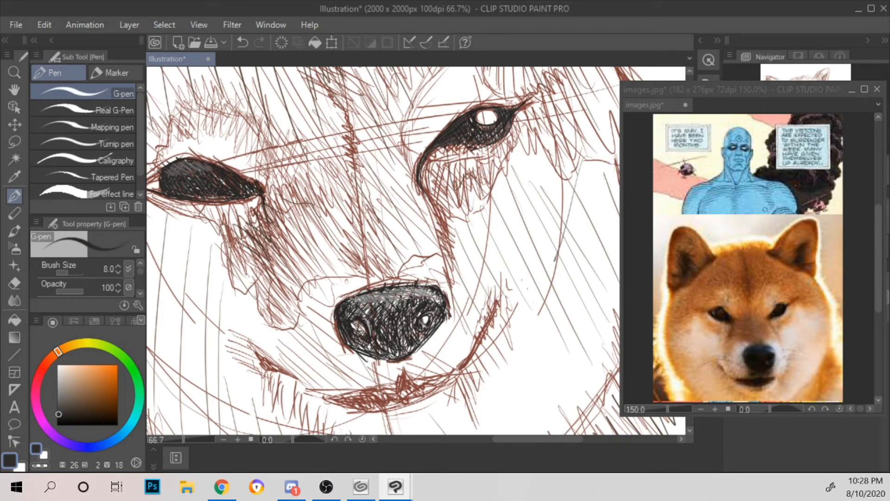
mouse_move(385, 291)
mouse_down()
mouse_move(428, 286)
mouse_move(441, 297)
mouse_up()
drag(352, 301, 383, 294)
scroll(404, 261, down, 2)
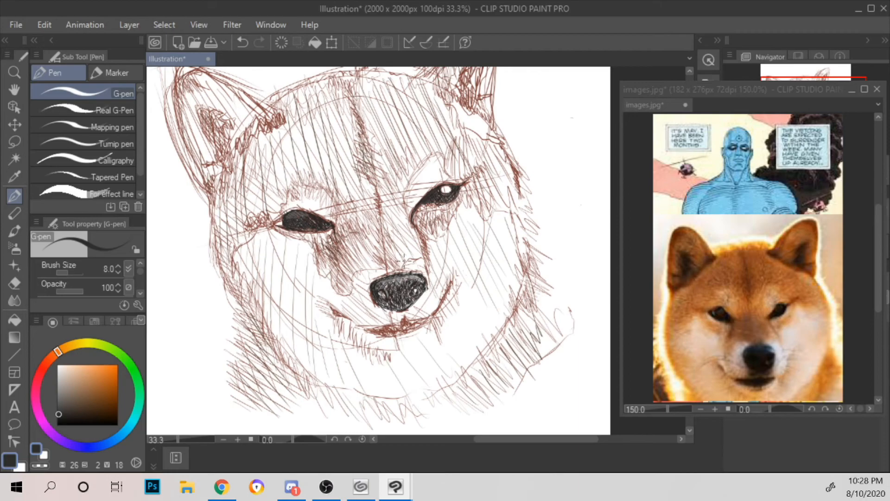
Step: Shade the white round highlight in the right eye with mid grey (H26 S2 V53)
scroll(403, 262, up, 2)
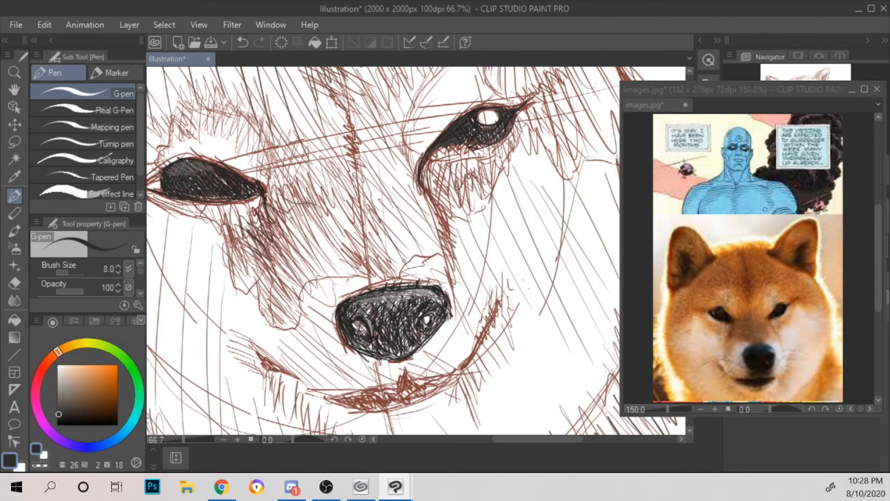
drag(559, 181, 479, 282)
scroll(466, 257, up, 1)
drag(491, 201, 492, 289)
scroll(487, 264, up, 1)
click(59, 393)
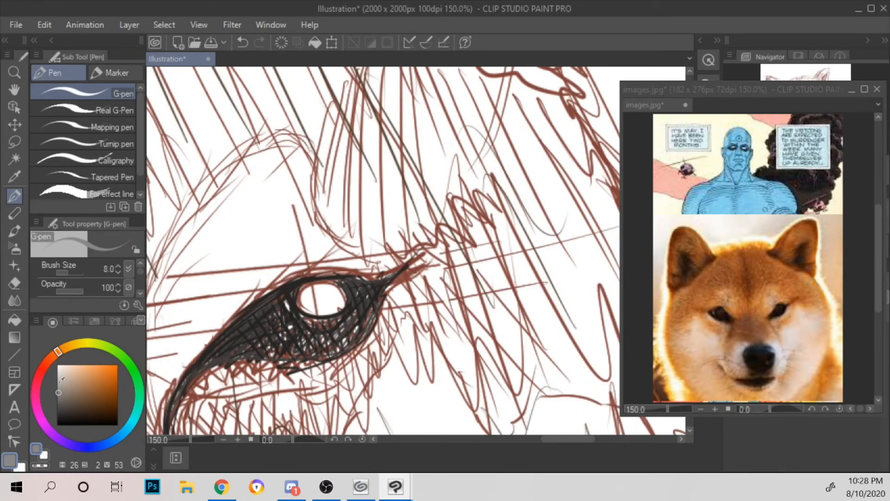
mouse_move(303, 268)
mouse_down()
mouse_move(306, 310)
mouse_move(301, 289)
mouse_move(308, 310)
mouse_move(306, 289)
mouse_move(319, 313)
mouse_move(309, 287)
mouse_move(327, 311)
mouse_move(316, 284)
mouse_move(338, 310)
mouse_move(328, 285)
mouse_move(338, 312)
mouse_move(330, 283)
mouse_move(311, 304)
mouse_move(324, 313)
mouse_move(310, 297)
mouse_move(321, 281)
mouse_move(305, 294)
mouse_move(333, 279)
mouse_move(339, 303)
mouse_up()
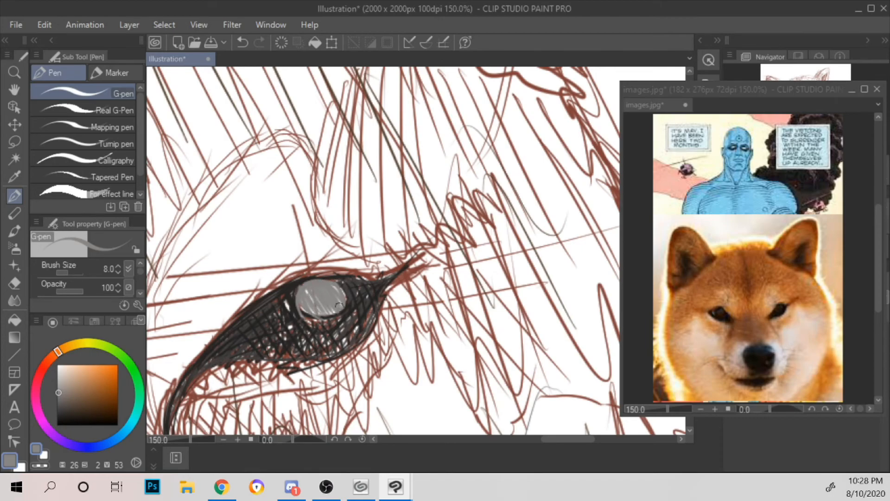
Step: Hatch over the right eye's grey highlight in darker grey (H26 S7 V31)
click(63, 400)
click(61, 406)
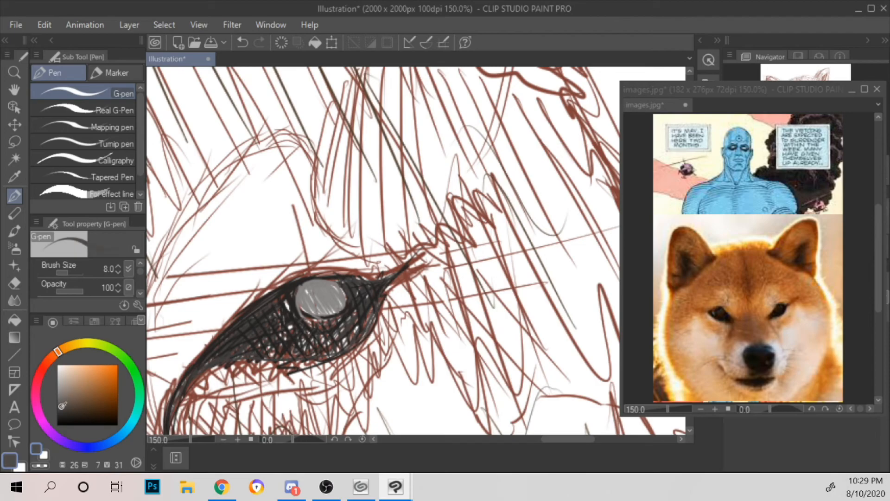
mouse_move(300, 290)
mouse_down()
mouse_move(319, 304)
mouse_move(311, 287)
mouse_move(328, 312)
mouse_move(311, 280)
mouse_move(331, 291)
mouse_move(338, 285)
mouse_move(346, 305)
mouse_move(341, 284)
mouse_move(301, 281)
mouse_up()
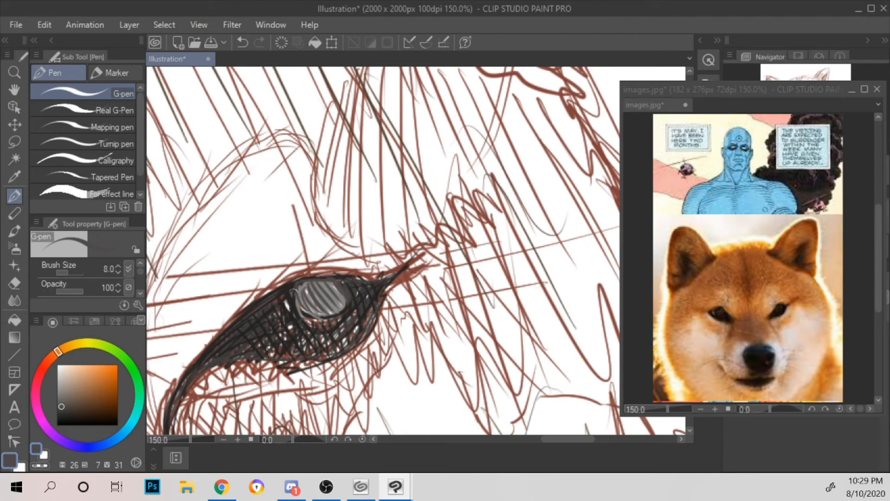
scroll(303, 286, down, 4)
scroll(303, 286, up, 3)
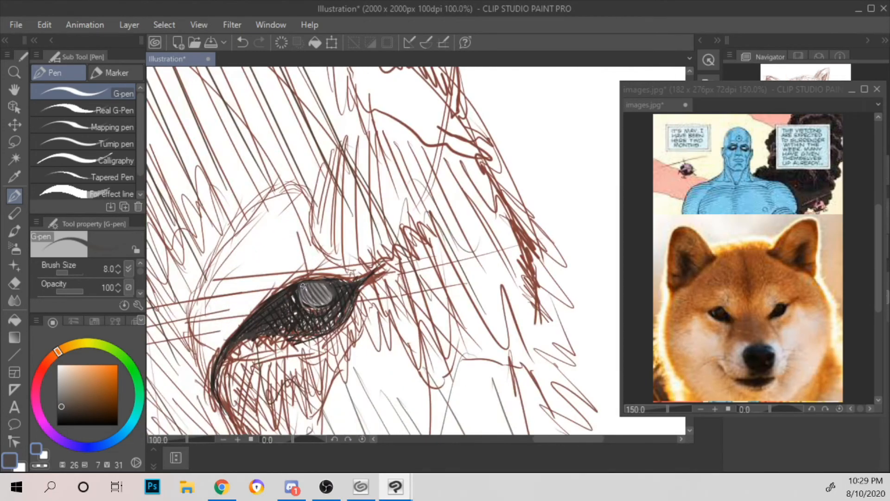
Step: Deepen the right eye's highlight and its lower rim with dark-grey strokes (H26 S0 V22)
click(59, 409)
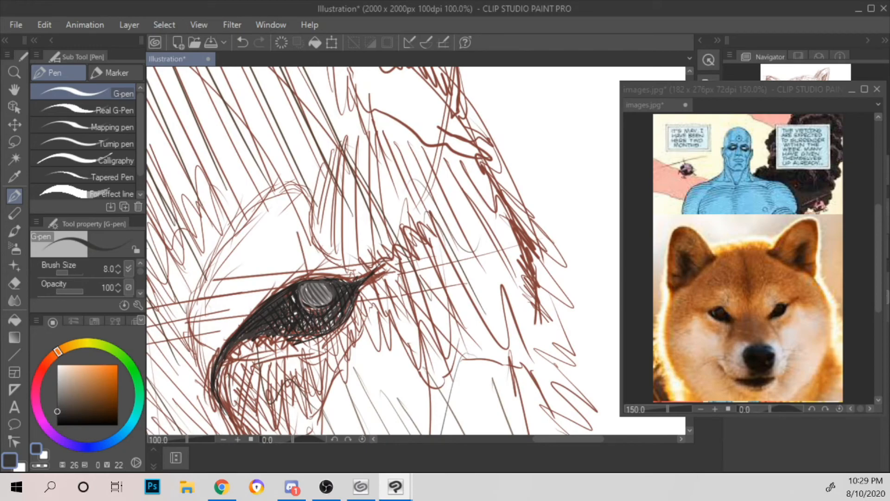
mouse_move(300, 286)
mouse_down()
mouse_move(307, 302)
mouse_move(316, 300)
mouse_up()
drag(312, 284, 328, 301)
mouse_move(329, 301)
mouse_down()
mouse_move(303, 306)
mouse_move(311, 303)
mouse_up()
Step: Reinforce the right eye's inner corner and the area beside its highlight with near-black strokes (H26 S1 V10)
click(58, 418)
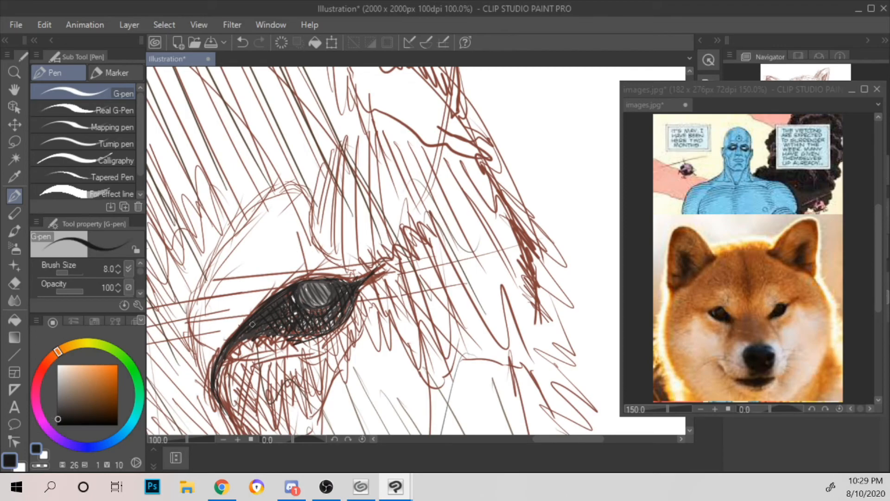
mouse_move(214, 373)
mouse_down()
mouse_move(249, 323)
mouse_move(242, 327)
mouse_up()
drag(339, 281, 340, 314)
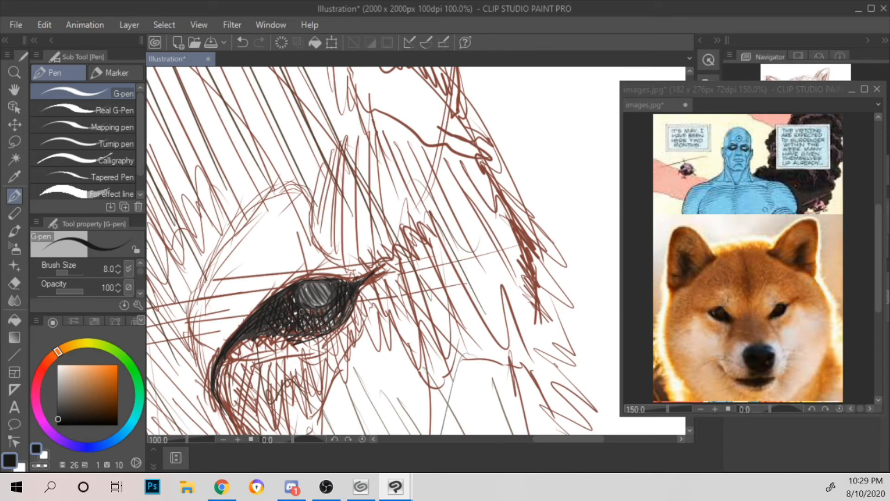
scroll(323, 286, down, 6)
scroll(323, 287, up, 2)
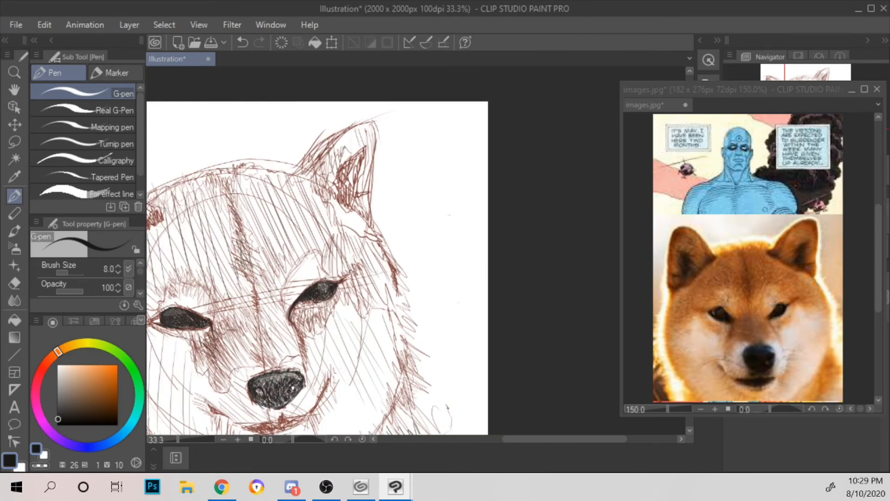
scroll(364, 290, up, 1)
scroll(480, 266, down, 1)
scroll(479, 266, up, 1)
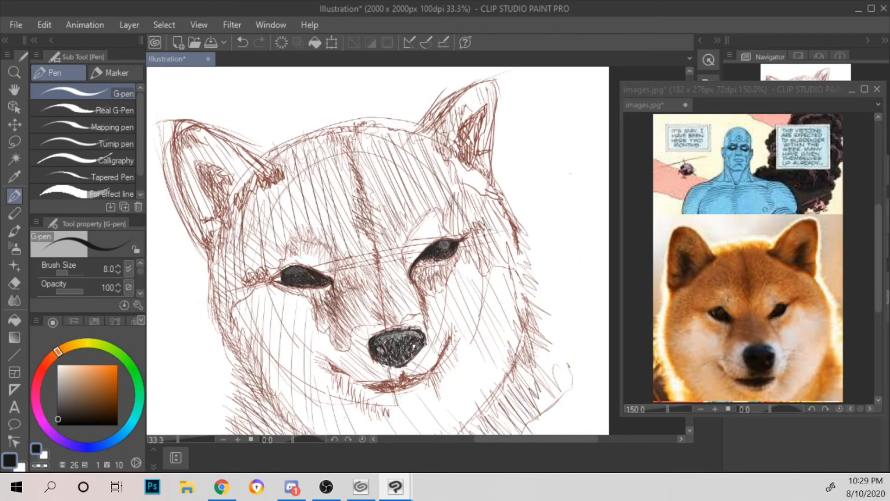
Step: Hatch the pointed notch at the centre of the mouth in near-black and start darkening the lip to its right
drag(480, 267, 438, 220)
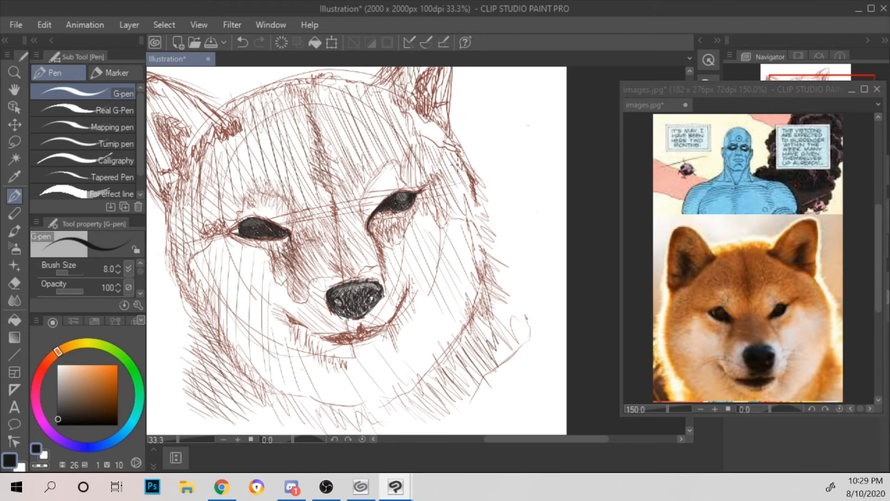
drag(416, 287, 428, 250)
scroll(463, 233, up, 2)
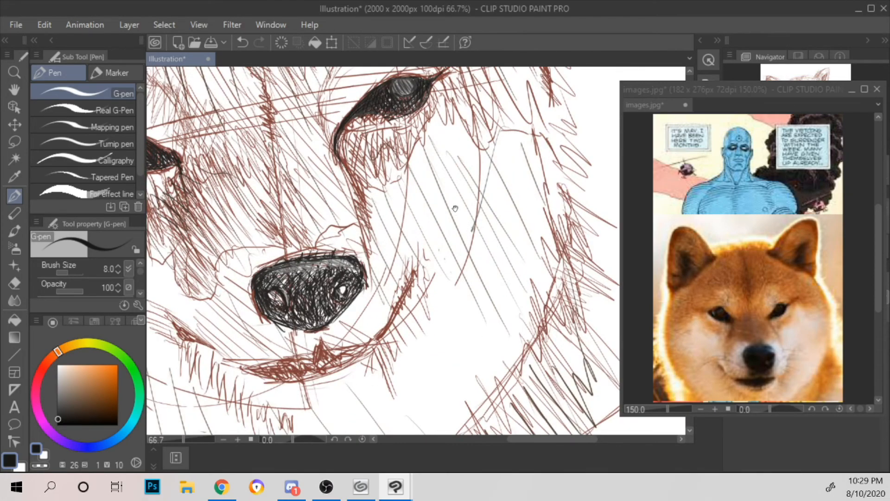
drag(461, 293, 458, 172)
scroll(458, 173, up, 3)
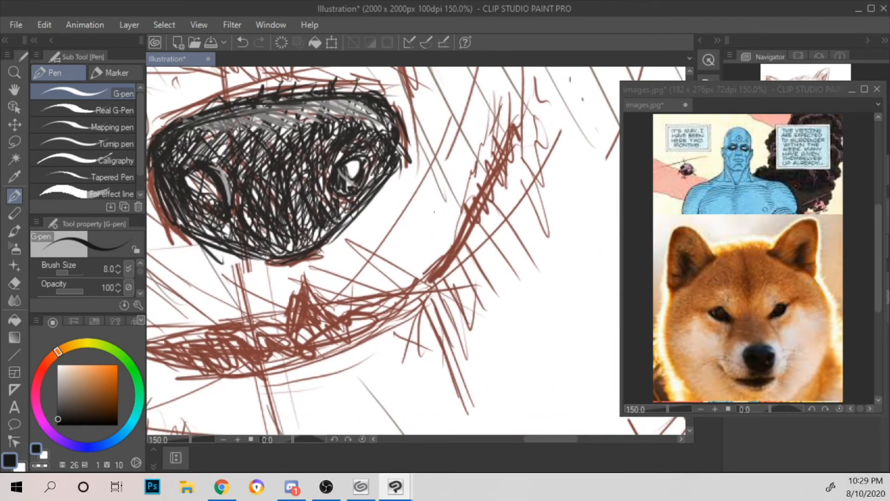
mouse_move(303, 281)
mouse_down()
mouse_move(320, 313)
mouse_move(286, 311)
mouse_move(305, 351)
mouse_up()
mouse_move(291, 317)
mouse_down()
mouse_move(310, 355)
mouse_move(319, 353)
mouse_up()
mouse_move(293, 302)
mouse_down()
mouse_move(326, 352)
mouse_move(333, 347)
mouse_up()
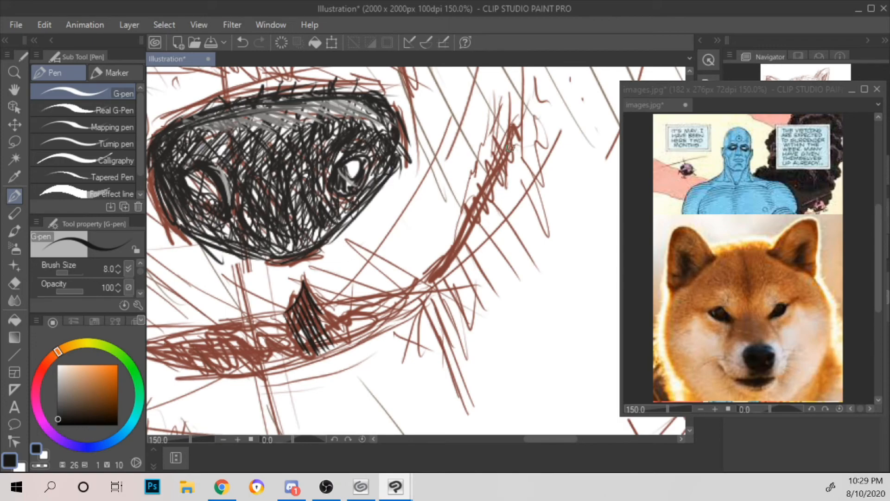
drag(513, 126, 494, 168)
drag(320, 300, 332, 338)
mouse_move(357, 298)
mouse_down()
mouse_move(337, 344)
mouse_move(346, 348)
mouse_move(441, 289)
mouse_up()
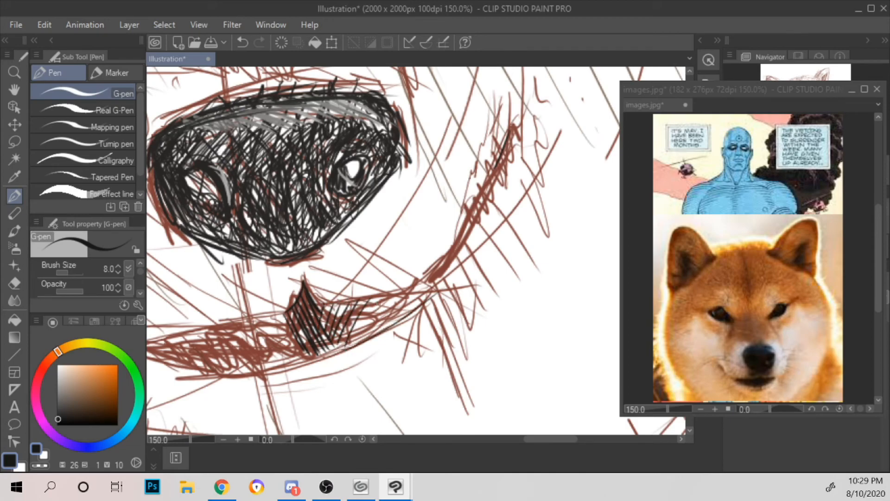
Step: Outline the right half of the mouth in near-black and fill it with slanted hatching up to the lip corner
drag(330, 307, 436, 278)
drag(366, 296, 348, 339)
mouse_move(377, 294)
mouse_down()
mouse_move(356, 336)
mouse_move(366, 339)
mouse_up()
mouse_move(399, 288)
mouse_down()
mouse_move(378, 332)
mouse_move(385, 327)
mouse_up()
mouse_move(424, 278)
mouse_down()
mouse_move(394, 320)
mouse_move(403, 317)
mouse_up()
mouse_move(430, 276)
mouse_down()
mouse_move(415, 313)
mouse_move(418, 305)
mouse_up()
mouse_move(436, 278)
mouse_down()
mouse_move(419, 305)
mouse_move(418, 291)
mouse_move(410, 294)
mouse_up()
drag(441, 270, 423, 303)
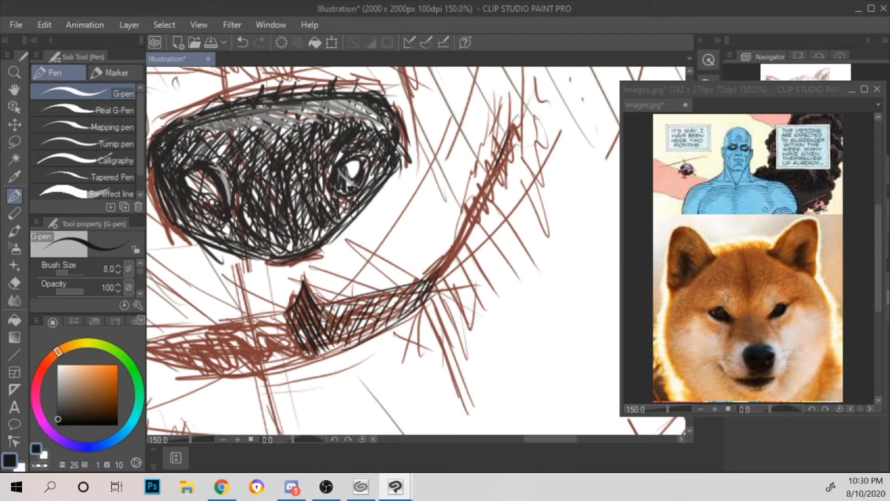
Step: Cross-hatch the right half of the mouth with near-black strokes running against the first hatching
mouse_move(320, 320)
mouse_down()
mouse_move(353, 345)
mouse_move(367, 334)
mouse_up()
drag(334, 306, 392, 330)
drag(362, 304, 396, 321)
mouse_move(371, 299)
mouse_down()
mouse_move(409, 318)
mouse_move(422, 307)
mouse_up()
mouse_move(399, 286)
mouse_down()
mouse_move(420, 300)
mouse_move(432, 296)
mouse_up()
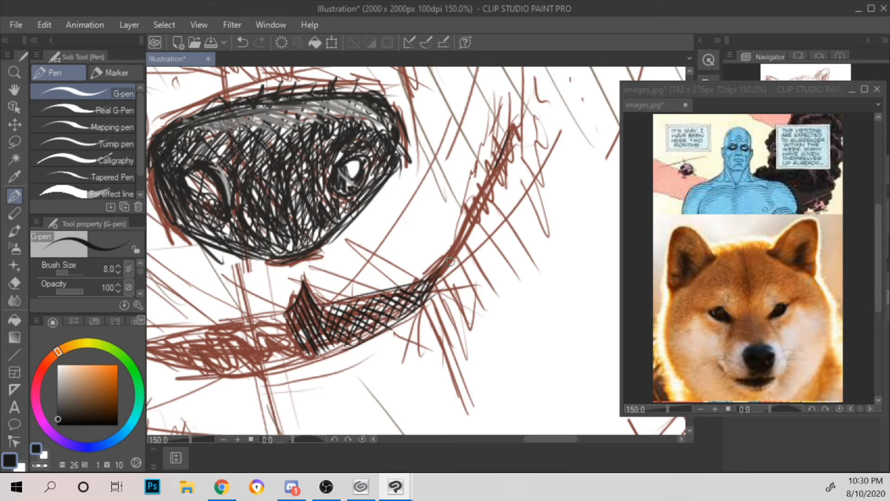
scroll(449, 267, down, 2)
scroll(450, 262, down, 1)
scroll(451, 263, up, 3)
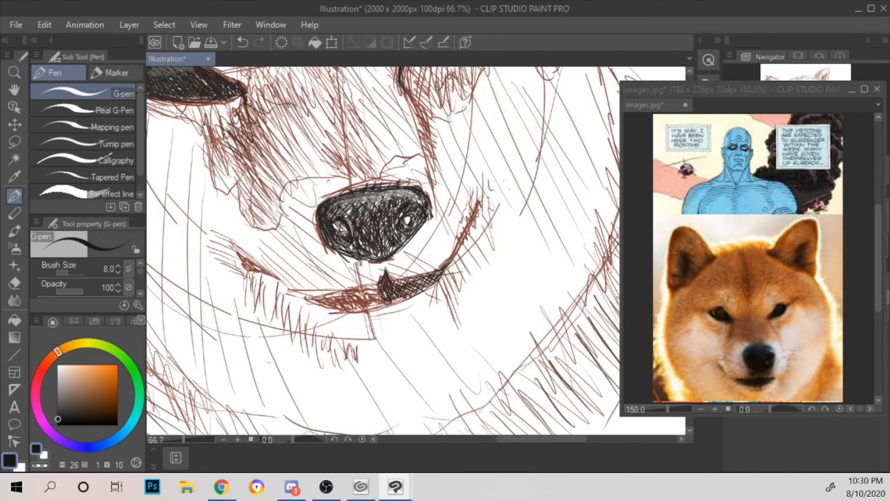
mouse_move(350, 280)
mouse_down()
mouse_move(361, 302)
mouse_move(355, 320)
mouse_up()
drag(373, 297, 361, 312)
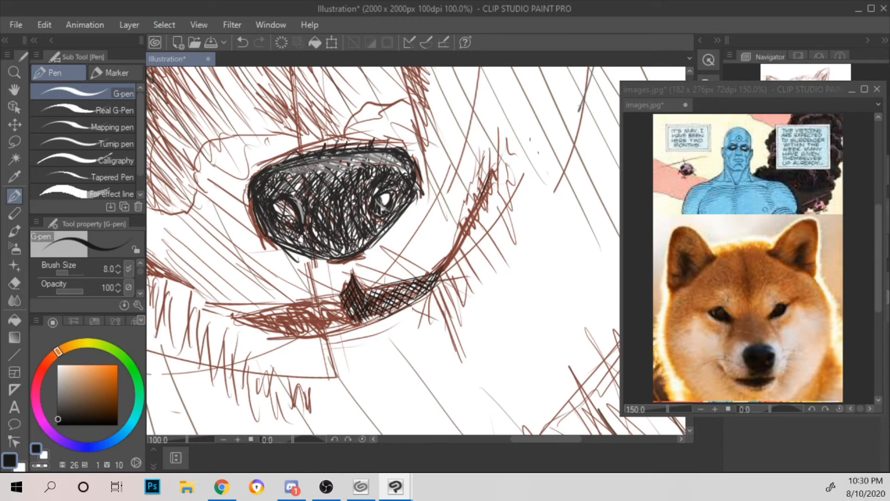
scroll(417, 250, down, 4)
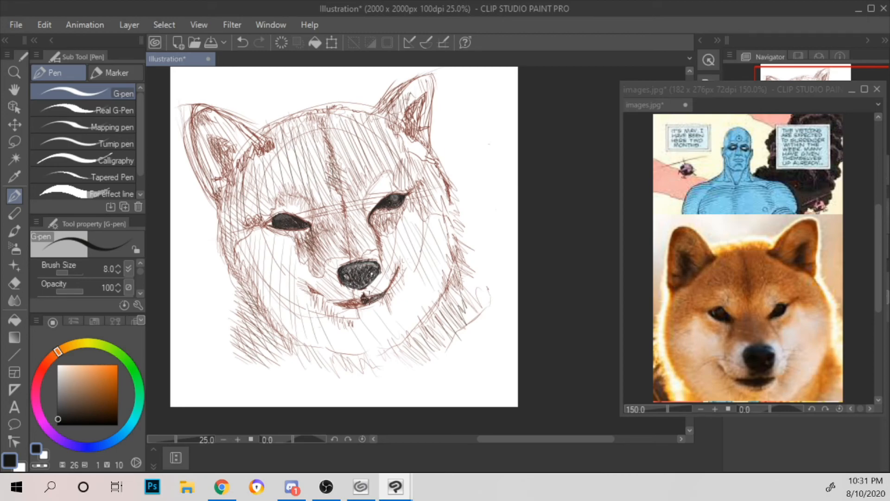
Step: Build up denser near-black hatching over the mouth's central notch and its right half, out to the lip corner
scroll(388, 268, up, 6)
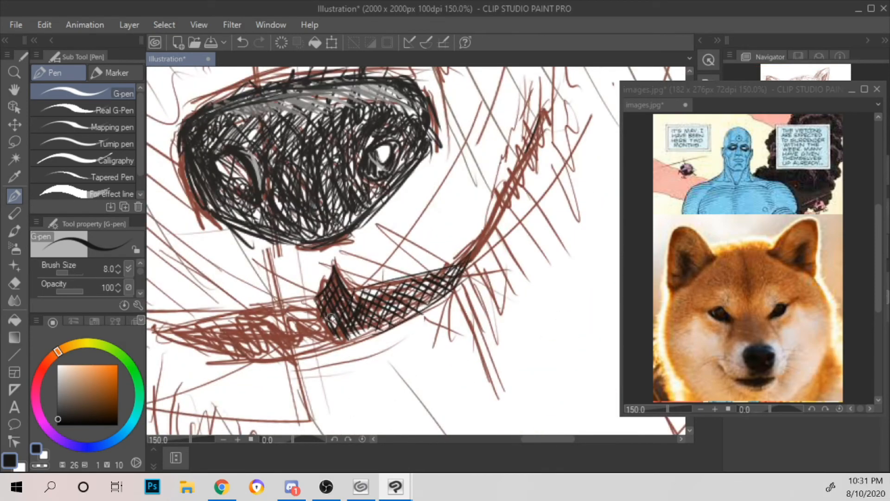
drag(325, 305, 339, 333)
mouse_move(333, 283)
mouse_down()
mouse_move(367, 328)
mouse_move(384, 319)
mouse_up()
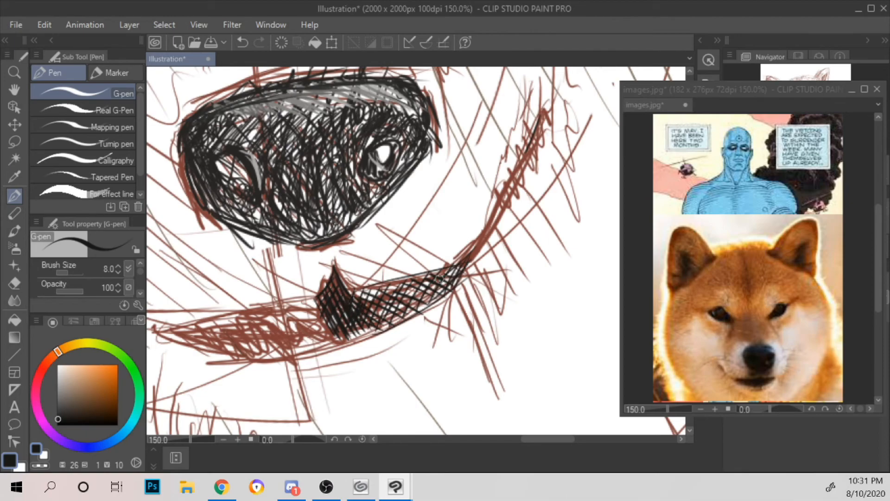
mouse_move(461, 259)
mouse_down()
mouse_move(427, 299)
mouse_move(441, 296)
mouse_up()
mouse_move(486, 236)
mouse_down()
mouse_move(453, 275)
mouse_move(465, 265)
mouse_up()
drag(369, 287, 357, 295)
drag(374, 285, 368, 299)
mouse_move(389, 286)
mouse_down()
mouse_move(375, 301)
mouse_move(384, 293)
mouse_up()
drag(408, 278, 372, 319)
mouse_move(416, 283)
mouse_down()
mouse_move(382, 318)
mouse_move(395, 314)
mouse_up()
mouse_move(429, 282)
mouse_down()
mouse_move(410, 311)
mouse_move(380, 330)
mouse_up()
mouse_move(428, 302)
mouse_down()
mouse_move(341, 342)
mouse_move(398, 319)
mouse_up()
drag(335, 344, 383, 322)
drag(363, 328, 350, 336)
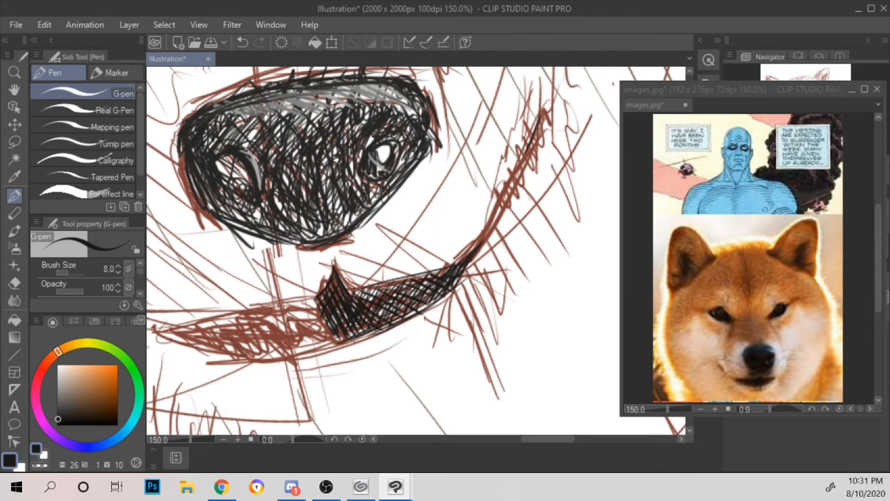
drag(393, 317, 466, 276)
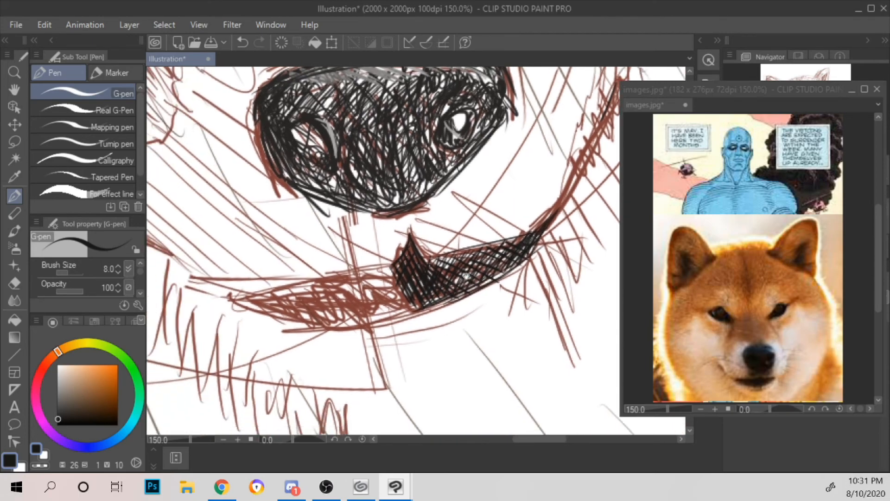
Step: Outline the left half of the mouth in near-black and fill it with slanted hatching from the lip corner inward
mouse_move(233, 300)
mouse_down()
mouse_move(349, 318)
mouse_move(300, 320)
mouse_move(406, 320)
mouse_up()
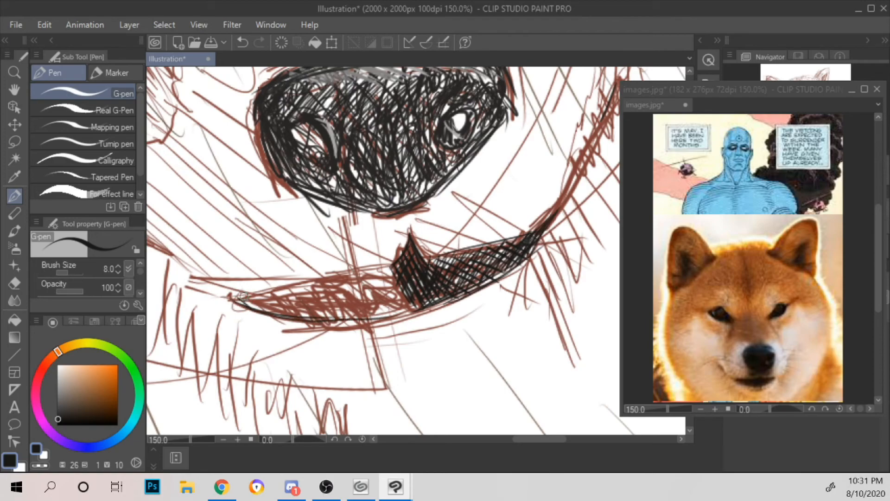
mouse_move(243, 297)
mouse_down()
mouse_move(278, 316)
mouse_move(362, 320)
mouse_up()
drag(303, 282, 389, 316)
mouse_move(328, 277)
mouse_down()
mouse_move(409, 311)
mouse_move(353, 279)
mouse_move(426, 306)
mouse_move(356, 274)
mouse_move(411, 295)
mouse_up()
mouse_move(235, 298)
mouse_down()
mouse_move(280, 311)
mouse_move(266, 311)
mouse_up()
mouse_move(316, 281)
mouse_down()
mouse_move(274, 312)
mouse_move(298, 307)
mouse_up()
drag(353, 274, 297, 322)
drag(335, 286, 307, 315)
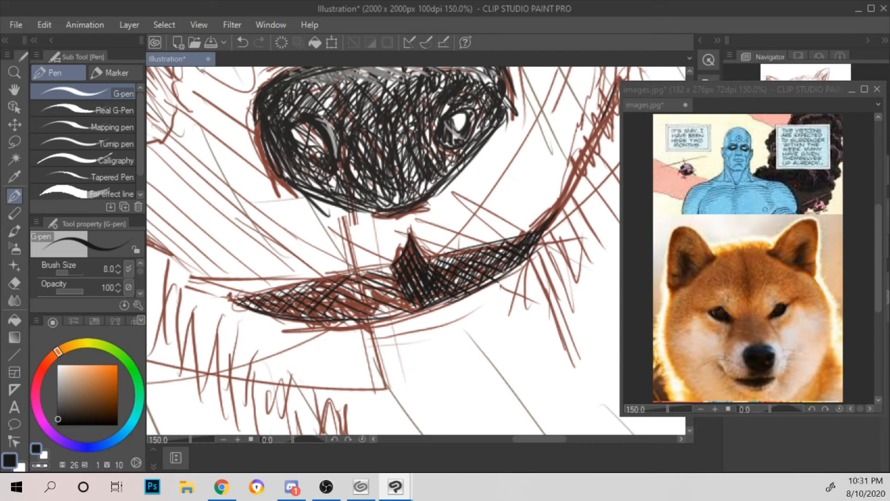
Step: Cross-hatch the mouth's left half with the near-black G-pen where it meets the central notch
key(e)
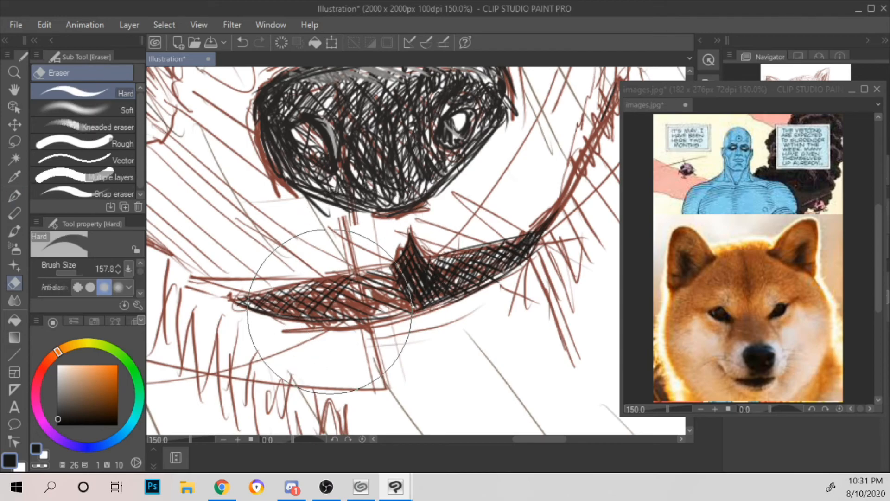
click(14, 196)
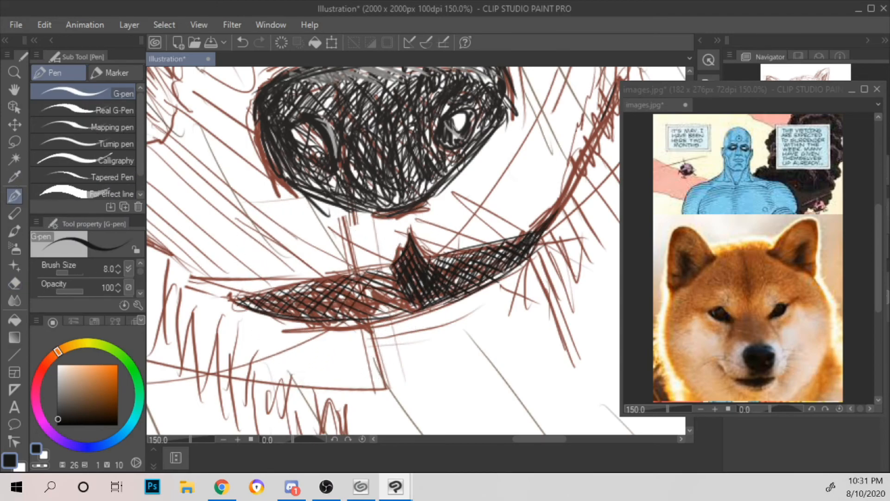
mouse_move(361, 320)
mouse_down()
mouse_move(390, 281)
mouse_move(407, 300)
mouse_up()
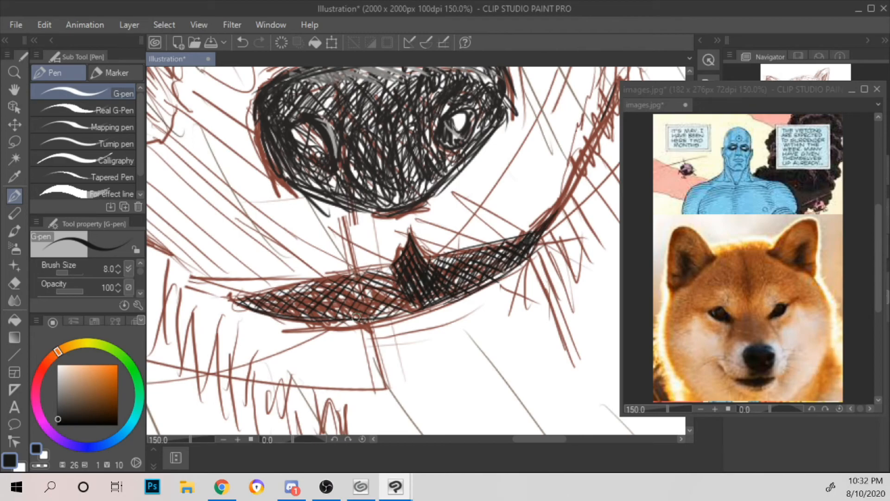
drag(371, 321, 340, 285)
mouse_move(403, 320)
mouse_down()
mouse_move(343, 280)
mouse_move(403, 315)
mouse_up()
drag(363, 276, 409, 310)
mouse_move(370, 273)
mouse_down()
mouse_move(410, 305)
mouse_move(403, 295)
mouse_up()
mouse_move(379, 272)
mouse_down()
mouse_move(402, 295)
mouse_move(395, 276)
mouse_up()
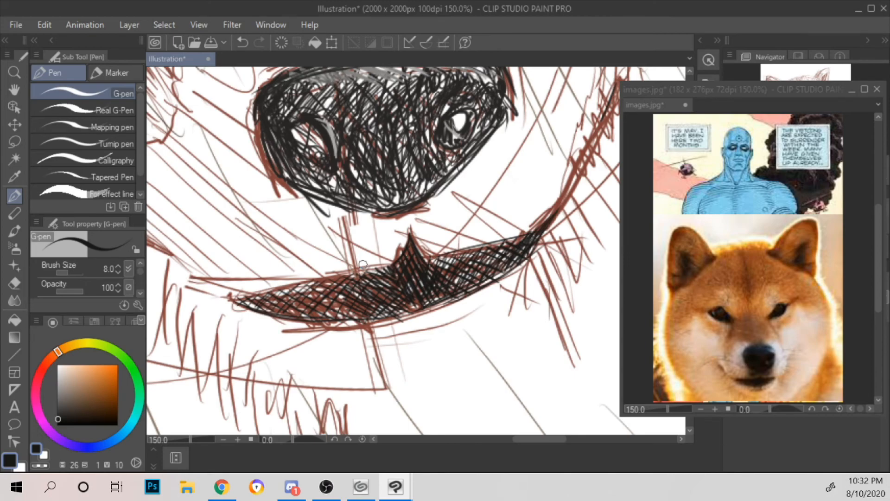
Step: Add another layer of near-black hatching along the whole left half of the mouth
mouse_move(244, 302)
mouse_down()
mouse_move(264, 302)
mouse_move(291, 279)
mouse_move(293, 311)
mouse_move(301, 286)
mouse_move(358, 292)
mouse_up()
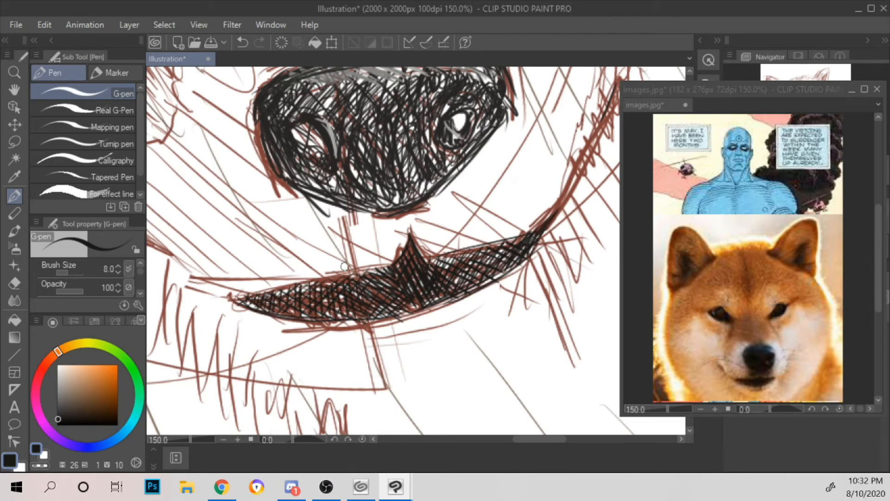
mouse_move(243, 306)
mouse_down()
mouse_move(322, 321)
mouse_move(275, 290)
mouse_move(369, 305)
mouse_move(340, 278)
mouse_move(396, 273)
mouse_up()
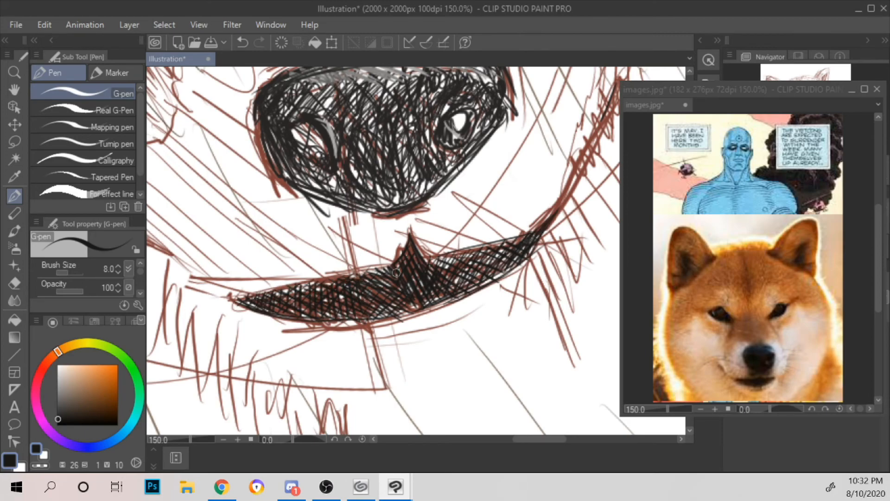
scroll(396, 272, down, 5)
scroll(396, 273, up, 3)
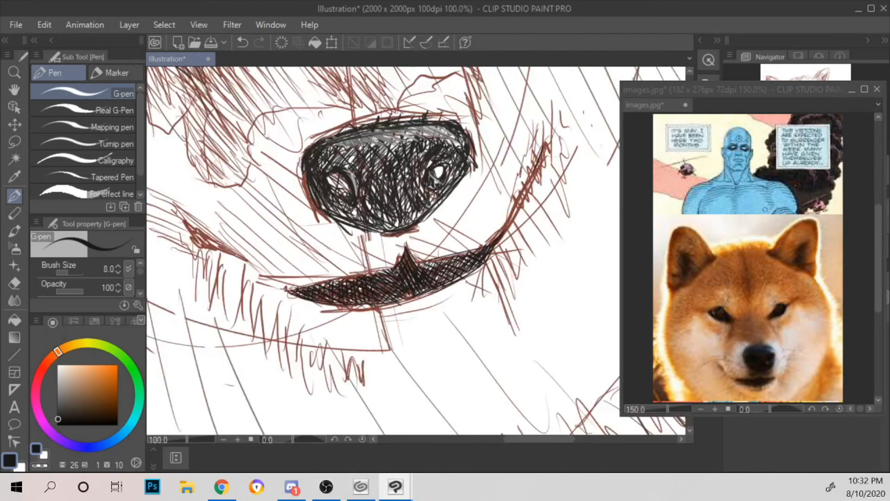
Step: Darken the short slanted crease up and left of the mouth corner with near-black strokes
drag(279, 220, 349, 230)
mouse_move(251, 225)
mouse_down()
mouse_move(264, 252)
mouse_move(313, 272)
mouse_move(253, 227)
mouse_move(295, 260)
mouse_move(254, 233)
mouse_move(268, 255)
mouse_move(256, 239)
mouse_move(270, 250)
mouse_move(301, 266)
mouse_up()
drag(293, 251, 304, 269)
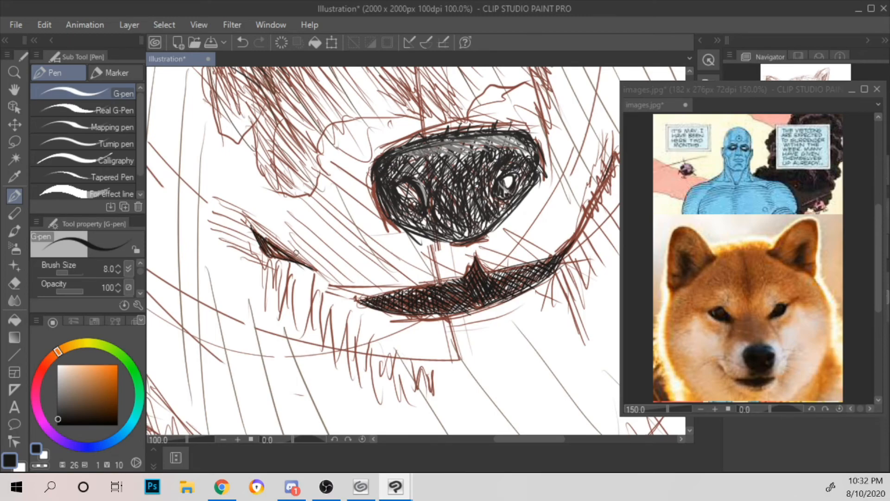
mouse_move(257, 235)
mouse_down()
mouse_move(250, 226)
mouse_move(320, 273)
mouse_up()
scroll(276, 232, down, 3)
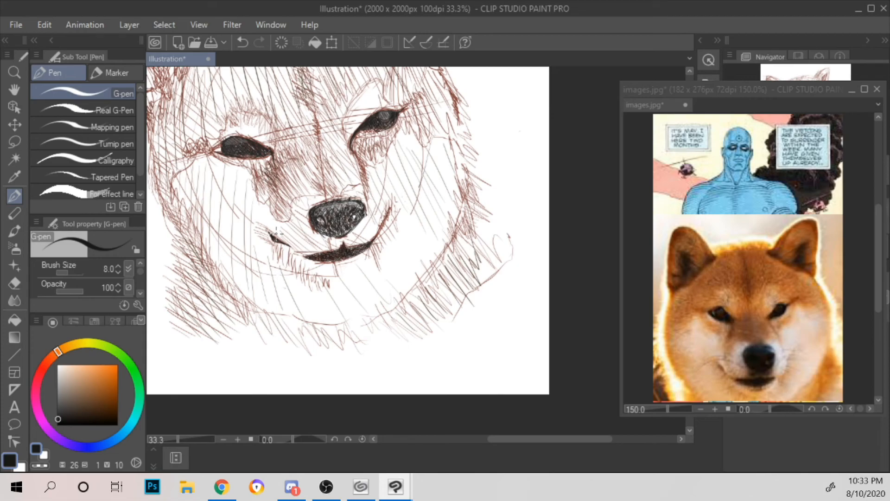
Step: Outline the left eye's outer corner in near-black, closing it to a point beside the iris
scroll(276, 231, up, 3)
drag(393, 196, 576, 373)
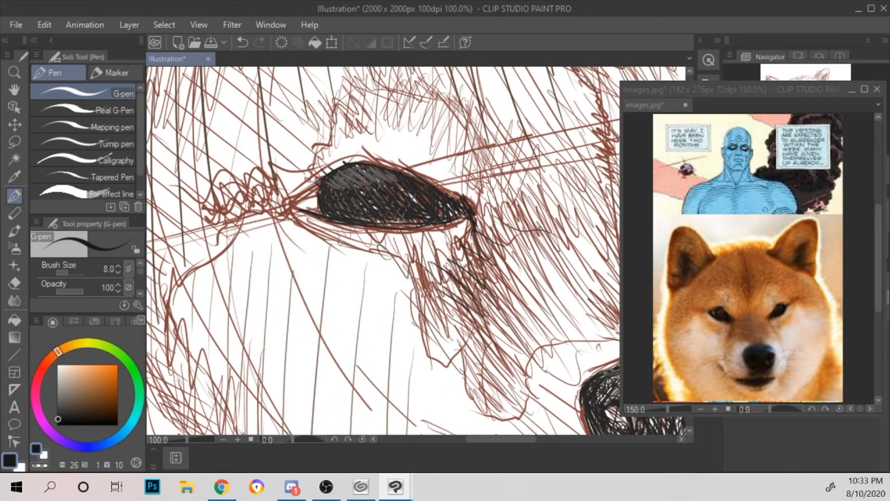
drag(307, 213, 297, 200)
drag(296, 203, 323, 180)
mouse_move(304, 210)
mouse_down()
mouse_move(313, 184)
mouse_move(301, 198)
mouse_move(321, 184)
mouse_move(321, 207)
mouse_move(303, 203)
mouse_move(313, 213)
mouse_move(302, 201)
mouse_move(317, 185)
mouse_move(321, 215)
mouse_up()
Step: Shade the gap inside the left eye's outer corner with dark grey (H26 S2 V40)
click(58, 401)
mouse_move(306, 190)
mouse_down()
mouse_move(319, 214)
mouse_move(308, 207)
mouse_move(320, 187)
mouse_up()
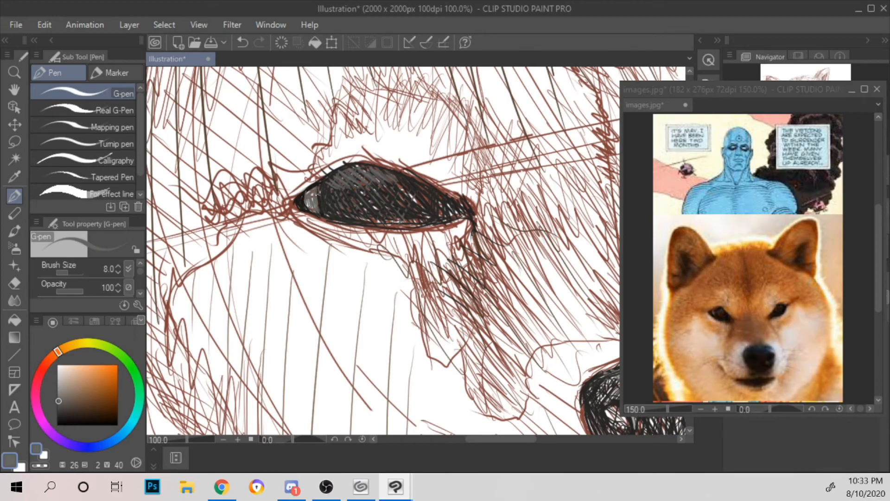
scroll(322, 162, down, 4)
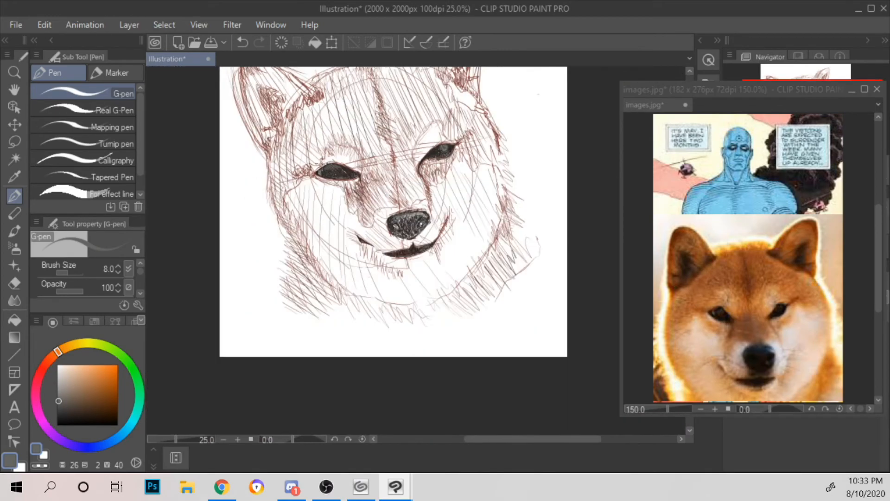
scroll(321, 166, up, 1)
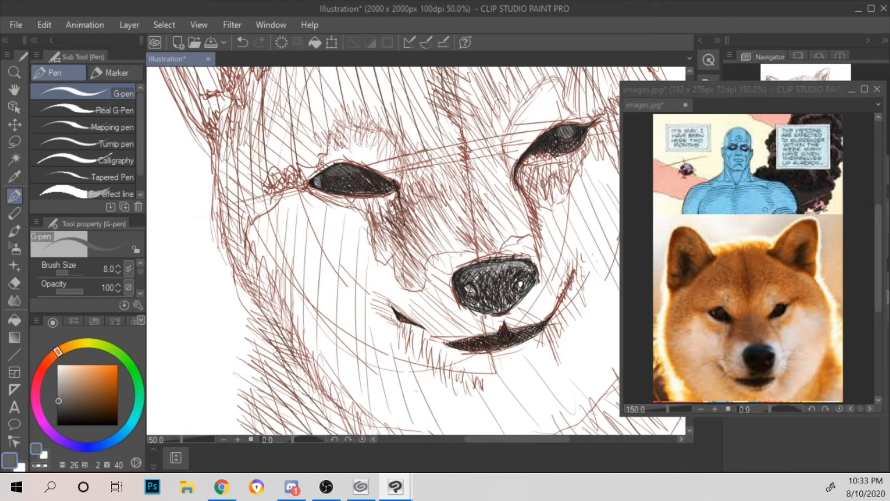
Step: Brighten the left eye's outer corner with lighter grey strokes in H26 S6 V59 and H26 S1 V71
click(63, 387)
drag(63, 389, 61, 389)
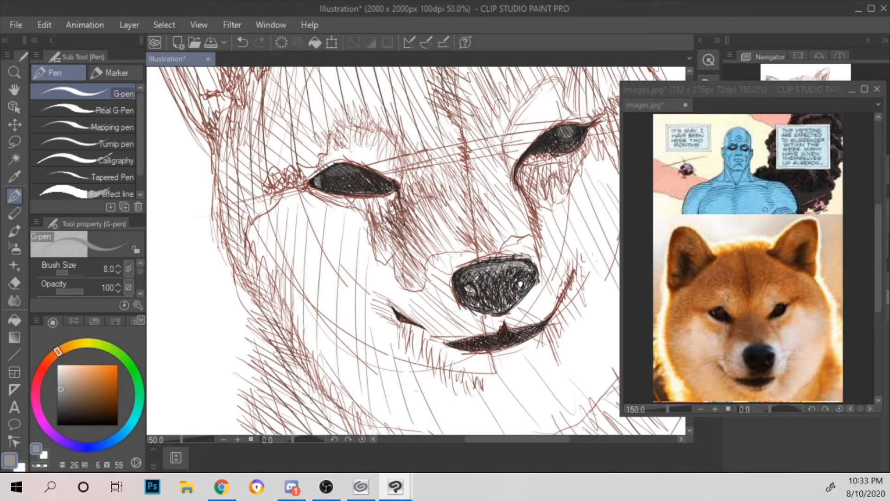
drag(316, 179, 318, 184)
scroll(318, 151, up, 3)
click(57, 382)
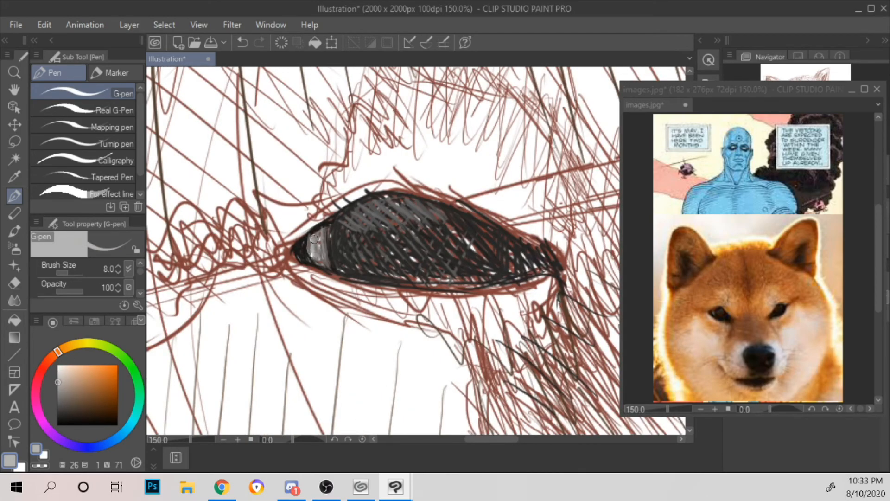
mouse_move(315, 238)
mouse_down()
mouse_move(317, 259)
mouse_move(325, 255)
mouse_up()
scroll(334, 248, down, 3)
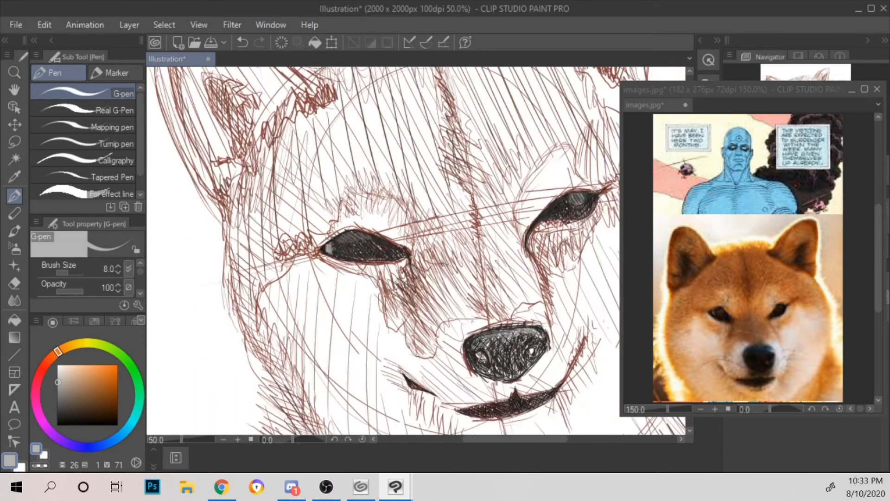
scroll(329, 248, down, 2)
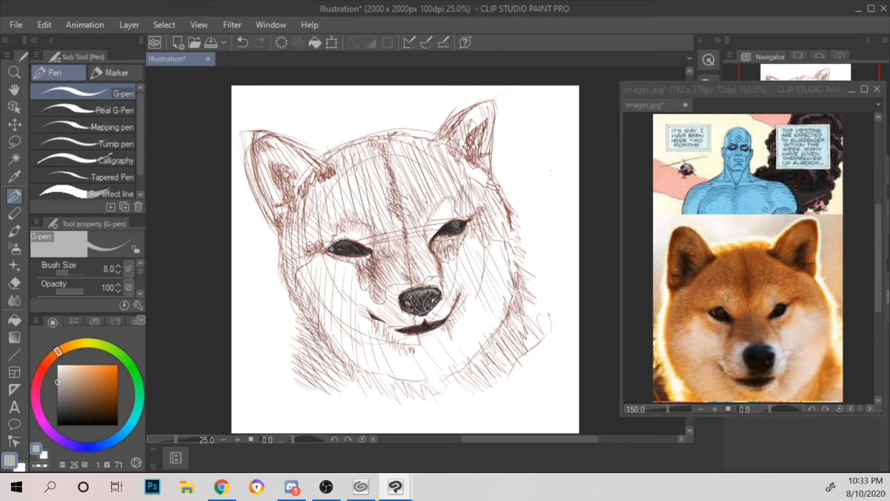
Step: Add light grey highlight strokes to the upper right edge of the nose, brightening them with H26 S5 V84
scroll(332, 250, up, 3)
drag(557, 242, 294, 218)
scroll(283, 203, up, 2)
drag(395, 274, 315, 119)
mouse_move(324, 330)
mouse_down()
mouse_move(337, 358)
mouse_move(354, 359)
mouse_move(343, 354)
mouse_move(348, 337)
mouse_move(304, 343)
mouse_move(320, 337)
mouse_up()
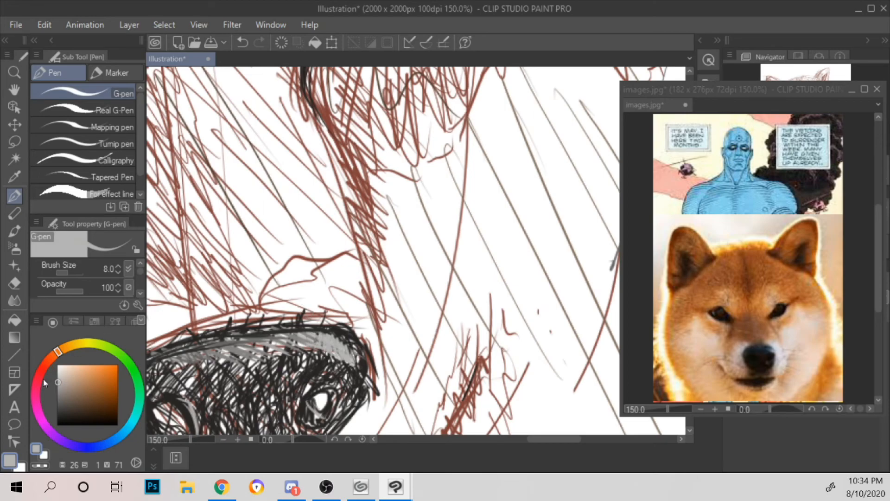
click(60, 373)
mouse_move(331, 344)
mouse_down()
mouse_move(350, 352)
mouse_move(357, 363)
mouse_move(338, 361)
mouse_move(334, 345)
mouse_move(363, 378)
mouse_move(360, 366)
mouse_up()
scroll(388, 263, down, 2)
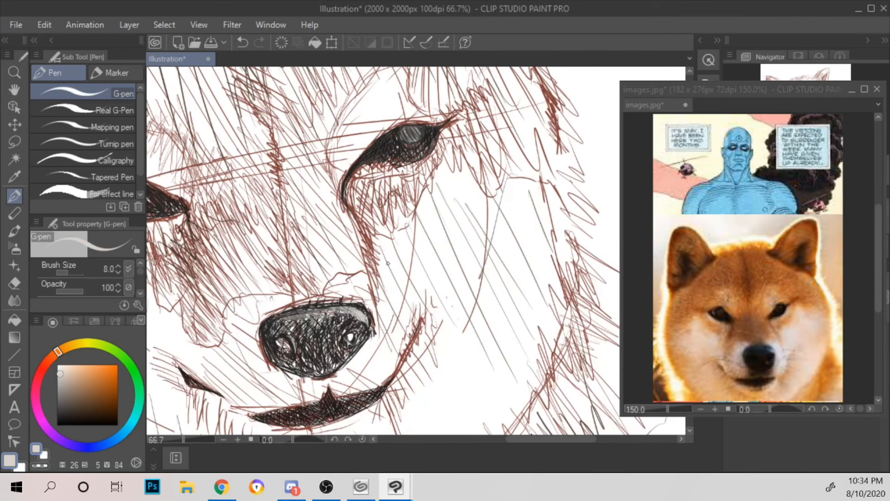
scroll(388, 263, down, 2)
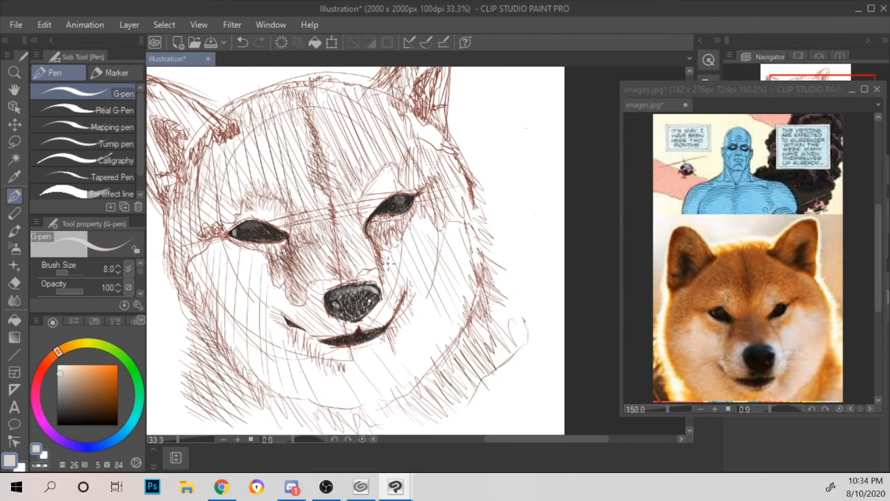
scroll(388, 263, up, 2)
scroll(388, 263, down, 1)
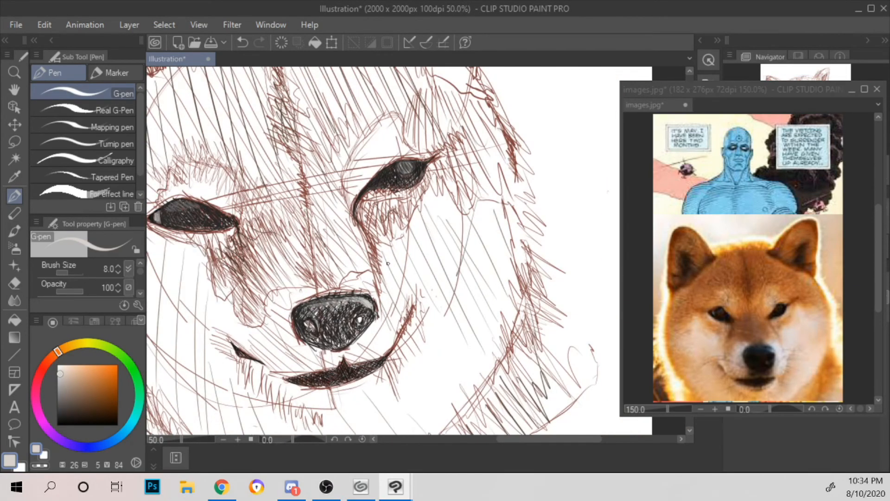
scroll(418, 215, down, 1)
scroll(519, 227, up, 1)
Step: Hatch the lower part of the fur tuft at the left ear's inner base in dark brown (H20 S38 V27)
click(45, 364)
click(66, 391)
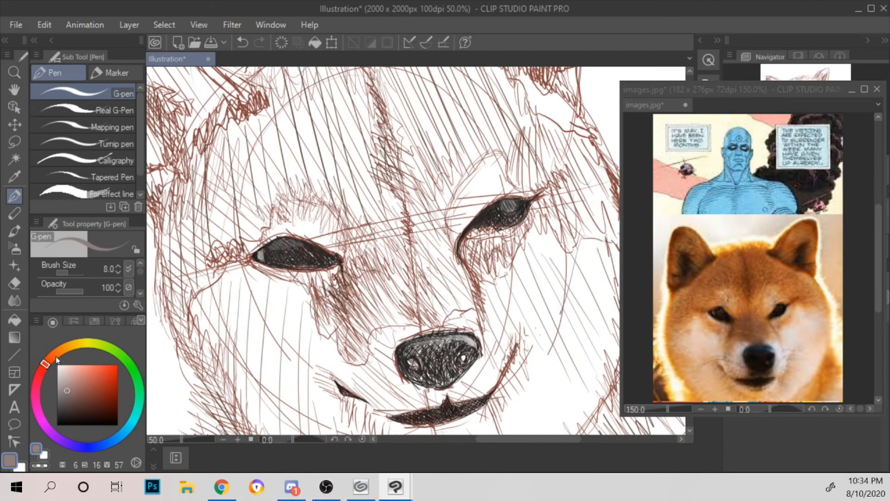
click(55, 355)
click(75, 402)
click(80, 408)
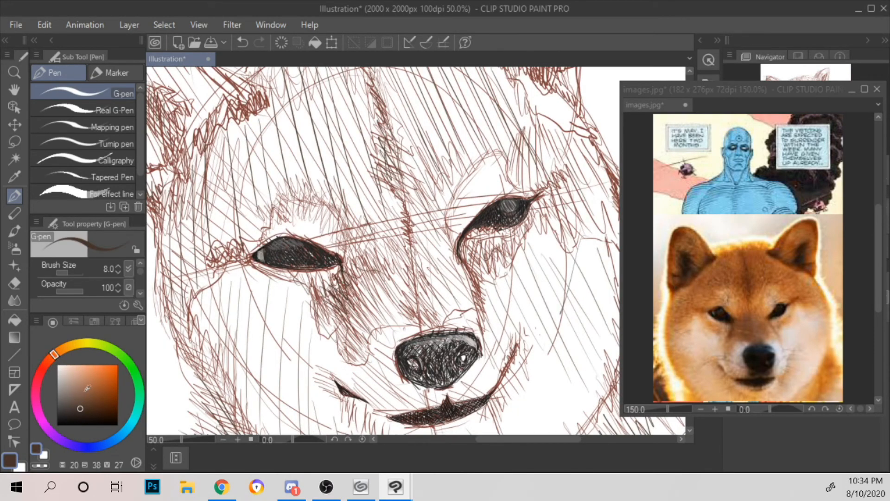
key(ctrl+minus)
key(ctrl+minus)
key(ctrl+plus)
drag(309, 172, 416, 262)
key(ctrl+plus)
key(ctrl+plus)
drag(324, 255, 331, 288)
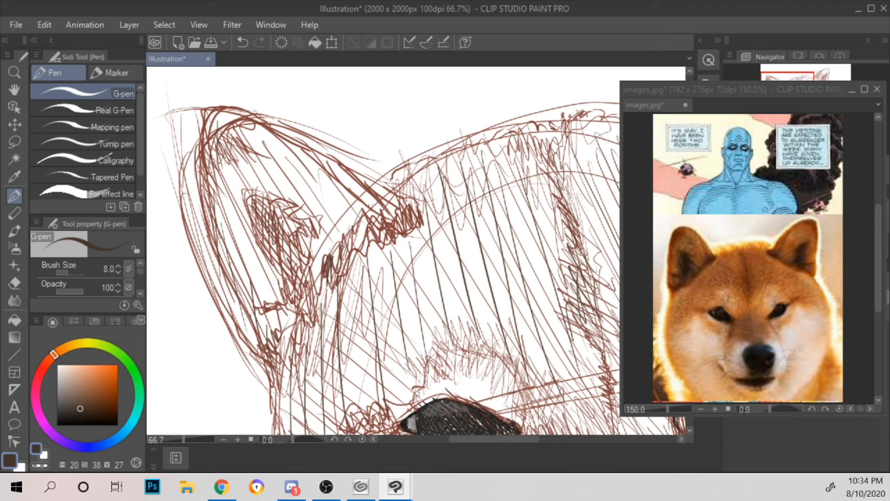
mouse_move(330, 283)
mouse_down()
mouse_move(338, 252)
mouse_move(366, 216)
mouse_up()
drag(361, 248, 372, 250)
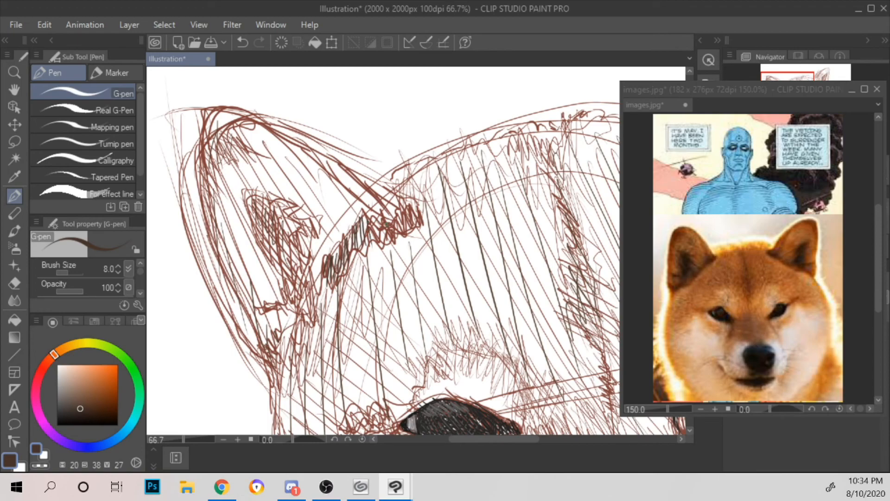
Step: Extend the dark brown hatching to the upper end of the ear's tuft and darken the ear's outer base
mouse_move(368, 237)
mouse_down()
mouse_move(378, 218)
mouse_move(390, 234)
mouse_move(400, 212)
mouse_up()
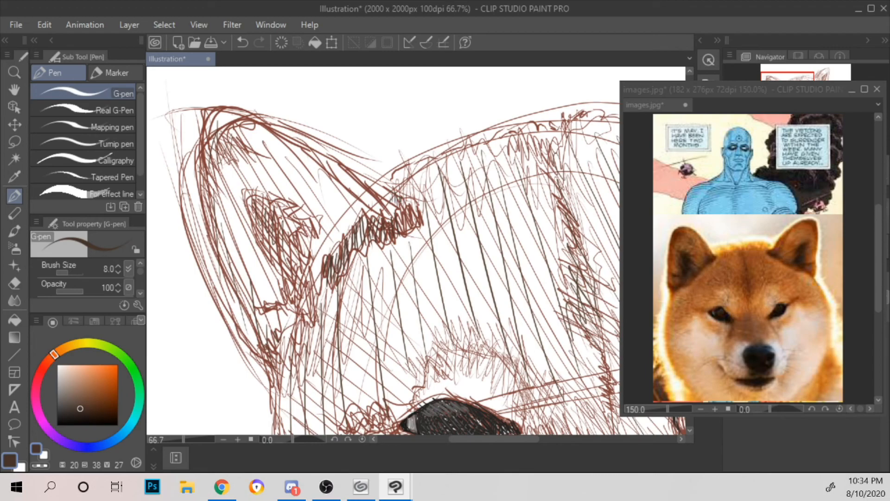
mouse_move(403, 196)
mouse_down()
mouse_move(412, 226)
mouse_move(417, 211)
mouse_up()
mouse_move(265, 349)
mouse_down()
mouse_move(278, 375)
mouse_move(270, 370)
mouse_move(286, 344)
mouse_move(294, 352)
mouse_up()
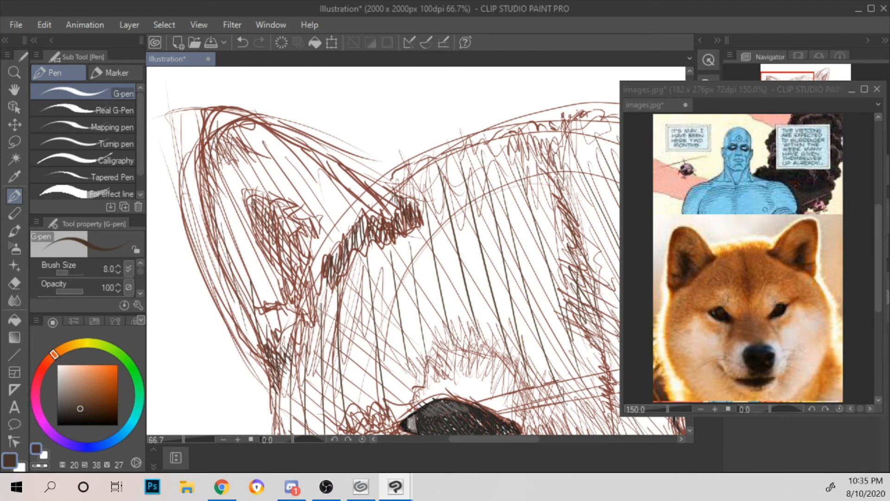
Step: Hatch the shadow inside the left ear with dark brown strokes from its upper tip down to the ear's base
drag(255, 197, 271, 248)
mouse_move(277, 212)
mouse_down()
mouse_move(275, 266)
mouse_move(285, 279)
mouse_up()
drag(290, 241, 299, 299)
drag(301, 263, 303, 311)
drag(305, 258, 312, 307)
mouse_move(312, 273)
mouse_down()
mouse_move(315, 297)
mouse_move(293, 330)
mouse_up()
mouse_move(290, 289)
mouse_down()
mouse_move(301, 326)
mouse_move(311, 316)
mouse_up()
drag(284, 272, 304, 314)
drag(310, 273, 316, 294)
mouse_move(313, 282)
mouse_down()
mouse_move(320, 290)
mouse_move(323, 282)
mouse_up()
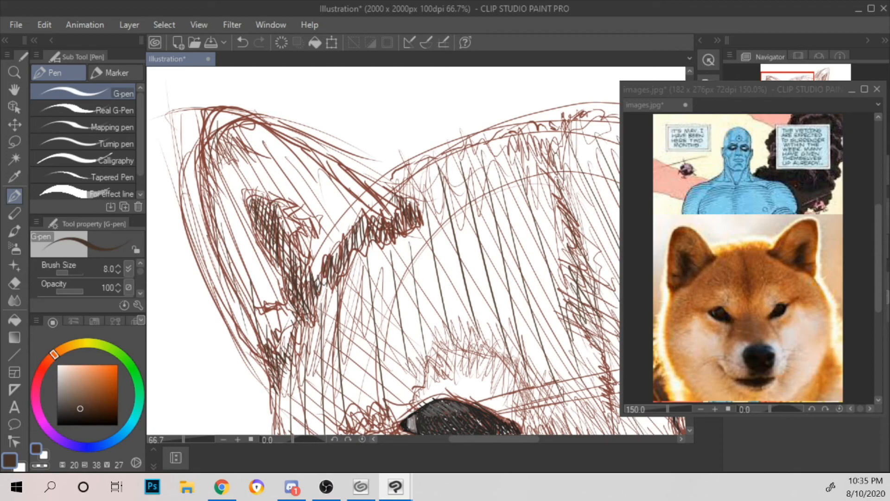
Step: Cross-hatch the left ear's inner shadow in dark brown, running strokes against the first hatching
mouse_move(280, 200)
mouse_down()
mouse_move(289, 208)
mouse_move(284, 229)
mouse_up()
drag(286, 219, 296, 230)
drag(292, 225, 295, 232)
mouse_move(293, 298)
mouse_down()
mouse_move(306, 311)
mouse_move(291, 270)
mouse_up()
drag(303, 291, 312, 281)
drag(264, 247, 300, 270)
drag(270, 243, 308, 267)
drag(254, 230, 292, 254)
mouse_move(253, 213)
mouse_down()
mouse_move(287, 239)
mouse_move(280, 200)
mouse_move(291, 200)
mouse_up()
mouse_move(285, 222)
mouse_down()
mouse_move(297, 226)
mouse_move(293, 200)
mouse_move(253, 220)
mouse_move(264, 248)
mouse_up()
drag(262, 245, 283, 282)
drag(271, 250, 304, 271)
mouse_move(286, 240)
mouse_down()
mouse_move(298, 258)
mouse_move(279, 272)
mouse_up()
drag(252, 217, 257, 228)
drag(260, 234, 266, 249)
drag(252, 212, 270, 242)
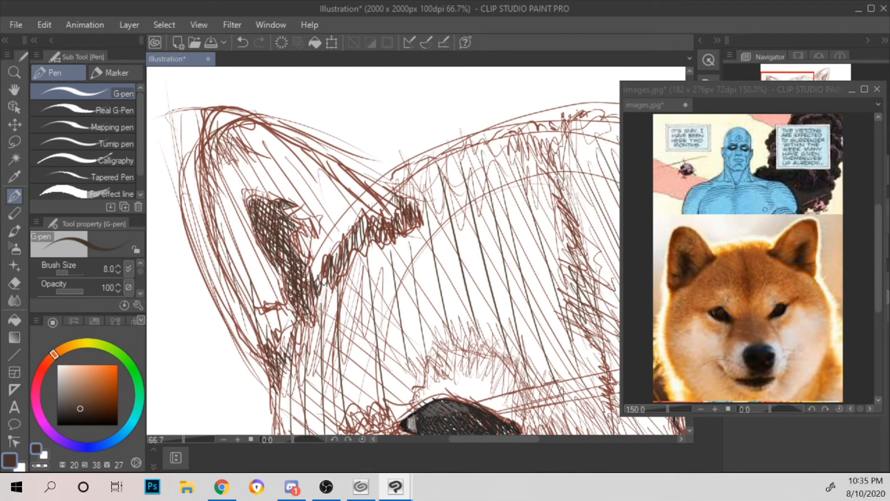
Step: Darken the short fold at the left ear's base and refine the upper and lower edges of its inner shadow in dark brown
drag(285, 218, 297, 227)
drag(288, 245, 310, 260)
mouse_move(292, 248)
mouse_down()
mouse_move(305, 261)
mouse_move(269, 306)
mouse_move(302, 297)
mouse_up()
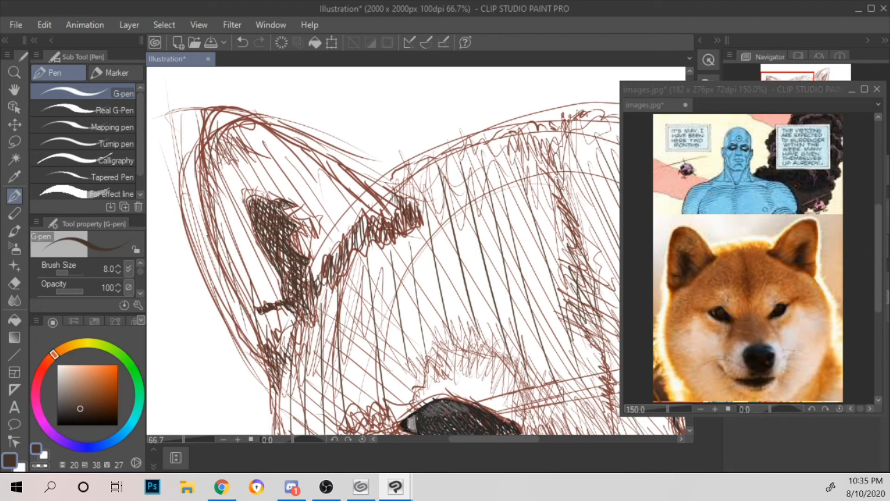
drag(244, 198, 259, 195)
drag(271, 213, 278, 203)
mouse_move(281, 249)
mouse_down()
mouse_move(291, 281)
mouse_move(277, 275)
mouse_up()
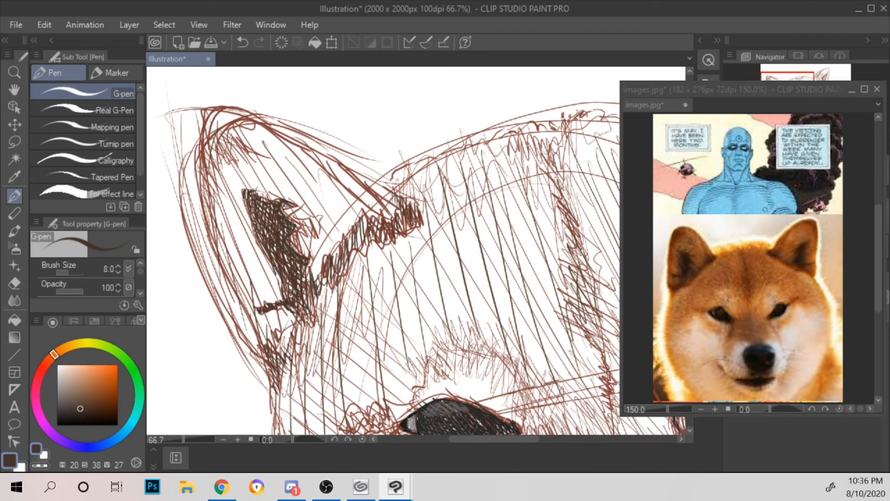
Step: Hatch the fur tuft along the right ear's inner base in dark brown (H20 S38 V27), down to the ear opening
scroll(256, 223, down, 3)
scroll(257, 224, up, 2)
drag(515, 201, 289, 310)
scroll(278, 309, up, 2)
drag(526, 231, 297, 218)
mouse_move(281, 248)
mouse_down()
mouse_move(297, 256)
mouse_move(309, 245)
mouse_move(350, 281)
mouse_up()
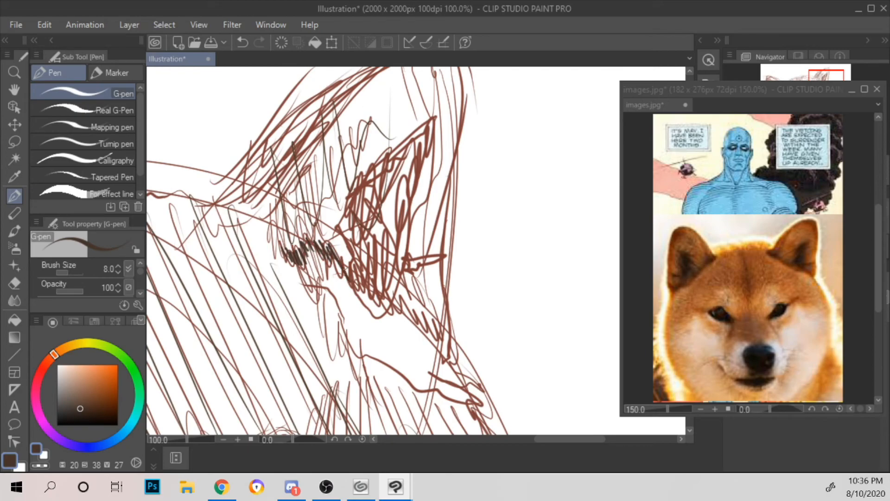
mouse_move(341, 231)
mouse_down()
mouse_move(354, 285)
mouse_move(357, 264)
mouse_move(357, 287)
mouse_move(371, 294)
mouse_up()
drag(358, 255, 385, 300)
Step: Hatch the shadow inside the right ear with long dark brown strokes, from the inner edge toward the upper tip
drag(340, 222, 348, 235)
drag(347, 200, 364, 254)
drag(369, 178, 368, 270)
drag(379, 173, 378, 291)
drag(396, 150, 384, 276)
drag(405, 136, 385, 262)
mouse_move(414, 131)
mouse_down()
mouse_move(393, 260)
mouse_move(408, 171)
mouse_up()
drag(409, 172, 397, 248)
Step: Cross-hatch the right ear's inner shadow from its tip downward and darken the ear's outer base in dark brown
drag(431, 122, 426, 128)
drag(431, 123, 414, 179)
drag(407, 135, 363, 187)
drag(428, 118, 371, 185)
drag(423, 133, 375, 187)
mouse_move(408, 153)
mouse_down()
mouse_move(363, 224)
mouse_move(377, 212)
mouse_up()
mouse_move(407, 173)
mouse_down()
mouse_move(371, 232)
mouse_move(377, 243)
mouse_up()
mouse_move(406, 209)
mouse_down()
mouse_move(388, 237)
mouse_move(377, 283)
mouse_move(440, 248)
mouse_move(426, 264)
mouse_move(406, 268)
mouse_move(407, 208)
mouse_up()
mouse_move(404, 268)
mouse_down()
mouse_move(398, 256)
mouse_move(401, 283)
mouse_move(394, 259)
mouse_move(386, 278)
mouse_move(398, 310)
mouse_move(413, 285)
mouse_move(443, 348)
mouse_move(448, 320)
mouse_up()
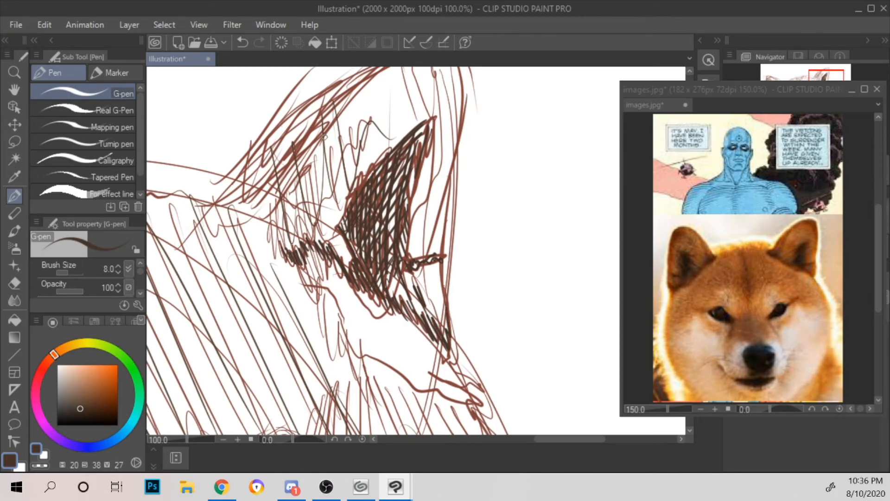
Step: Extend the dark brown hatching to the inner end of the right ear's tuft and deepen the shadow at the ear's base
mouse_move(212, 214)
mouse_down()
mouse_move(205, 206)
mouse_move(224, 210)
mouse_move(240, 188)
mouse_move(231, 218)
mouse_up()
drag(246, 186, 234, 219)
drag(246, 192, 237, 215)
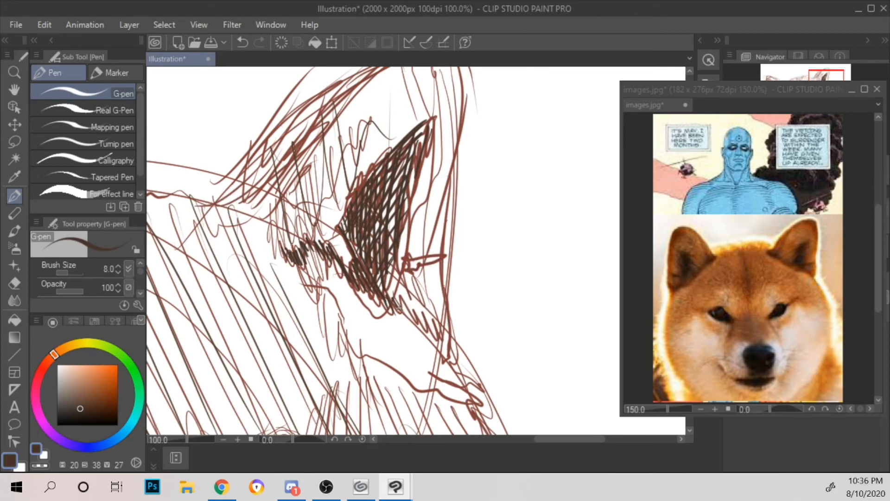
mouse_move(406, 261)
mouse_down()
mouse_move(411, 269)
mouse_move(441, 249)
mouse_move(438, 261)
mouse_move(405, 267)
mouse_move(407, 213)
mouse_up()
mouse_move(403, 268)
mouse_down()
mouse_move(398, 262)
mouse_move(401, 280)
mouse_move(393, 262)
mouse_move(387, 276)
mouse_move(400, 310)
mouse_move(416, 320)
mouse_move(414, 288)
mouse_up()
mouse_move(427, 320)
mouse_down()
mouse_move(448, 349)
mouse_move(448, 330)
mouse_up()
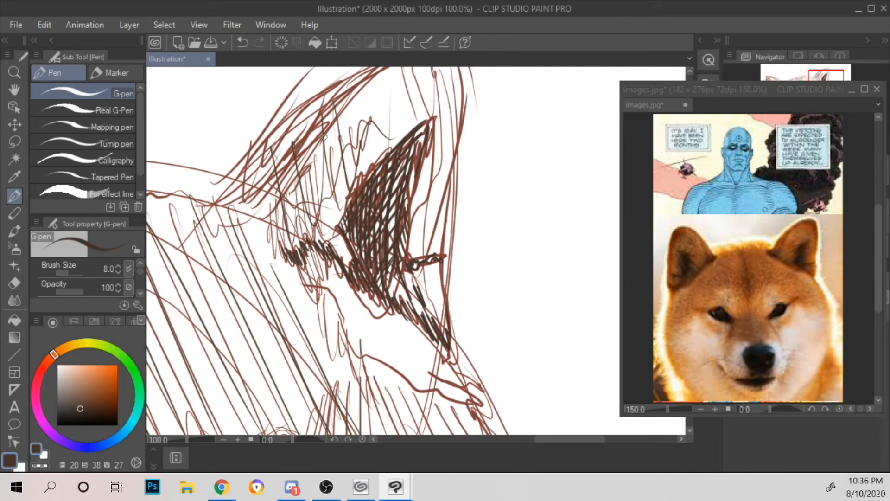
mouse_move(201, 225)
mouse_down()
mouse_move(216, 197)
mouse_move(223, 228)
mouse_move(233, 187)
mouse_move(242, 187)
mouse_move(241, 222)
mouse_move(246, 186)
mouse_move(249, 224)
mouse_move(257, 190)
mouse_move(262, 216)
mouse_move(268, 199)
mouse_move(277, 252)
mouse_move(275, 204)
mouse_move(293, 255)
mouse_up()
mouse_move(265, 222)
mouse_down()
mouse_move(254, 213)
mouse_move(266, 235)
mouse_move(256, 217)
mouse_up()
Step: Hatch the fur shadow below the left eye's inner corner with dark brown strokes
scroll(235, 192, down, 2)
scroll(236, 192, down, 2)
drag(339, 221, 510, 208)
scroll(519, 180, up, 2)
scroll(519, 180, down, 4)
drag(454, 213, 449, 291)
scroll(449, 290, up, 2)
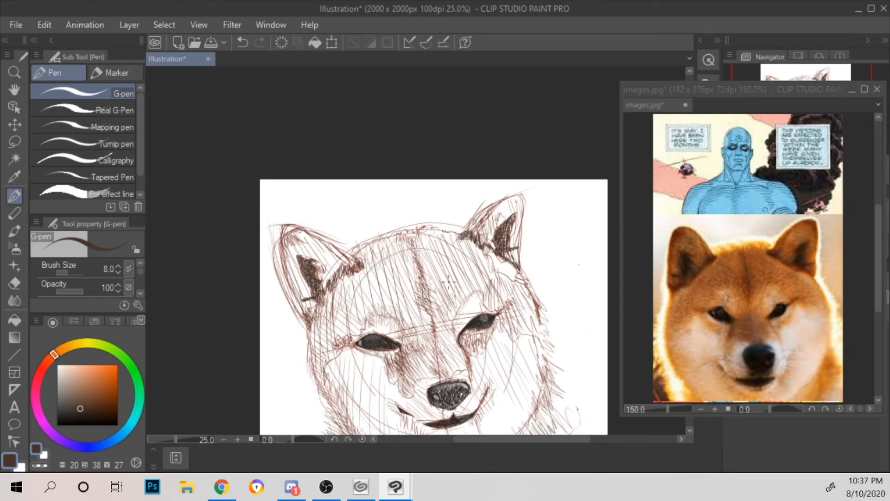
scroll(449, 281, up, 1)
drag(448, 281, 440, 204)
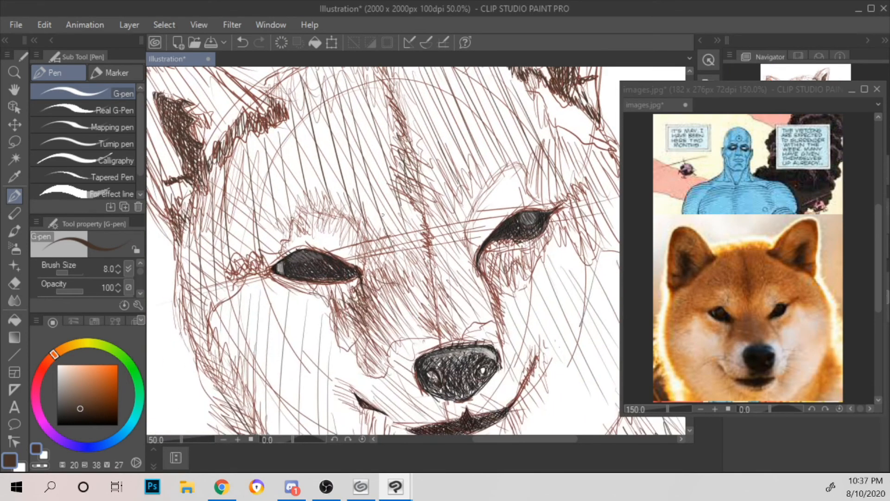
scroll(382, 214, up, 1)
mouse_move(339, 350)
mouse_down()
mouse_move(395, 239)
mouse_move(381, 327)
mouse_move(394, 346)
mouse_up()
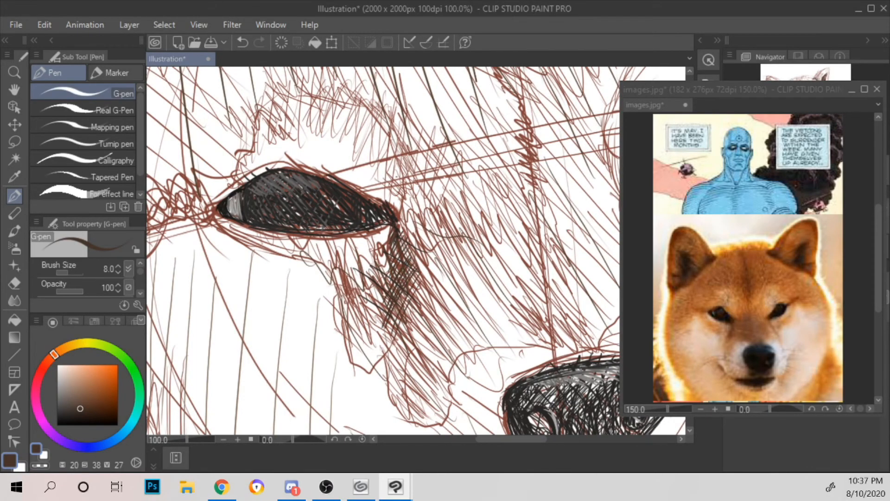
mouse_move(376, 293)
mouse_down()
mouse_move(390, 312)
mouse_move(386, 303)
mouse_up()
drag(354, 277, 373, 306)
mouse_move(364, 255)
mouse_down()
mouse_move(375, 297)
mouse_move(383, 285)
mouse_up()
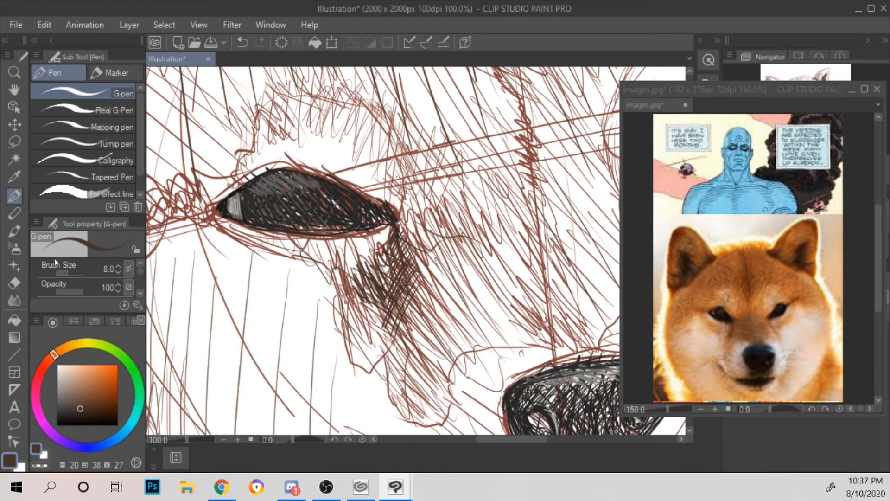
Step: Set the pen color to grey (H20 S0 V60) and cross-hatch the strip along the left eye's lower lid
click(57, 388)
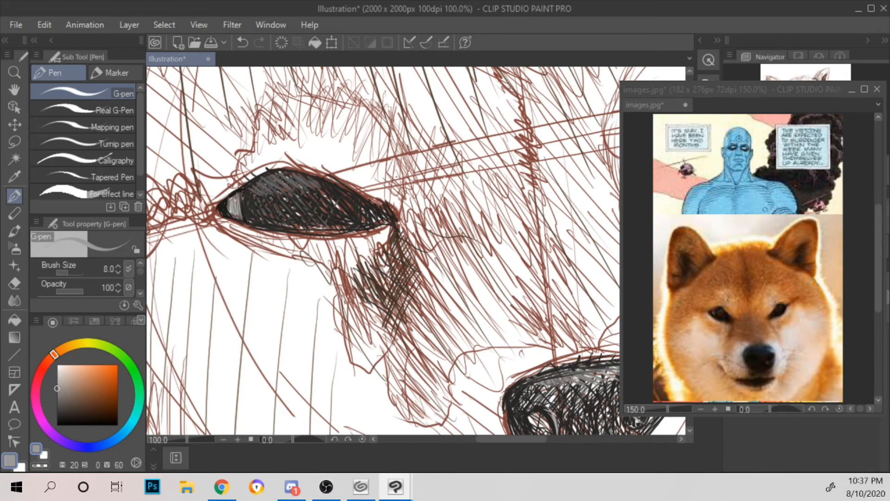
mouse_move(216, 216)
mouse_down()
mouse_move(292, 249)
mouse_move(280, 235)
mouse_move(288, 234)
mouse_move(334, 262)
mouse_move(312, 243)
mouse_move(329, 258)
mouse_move(319, 237)
mouse_move(354, 253)
mouse_move(370, 249)
mouse_move(359, 240)
mouse_move(392, 228)
mouse_up()
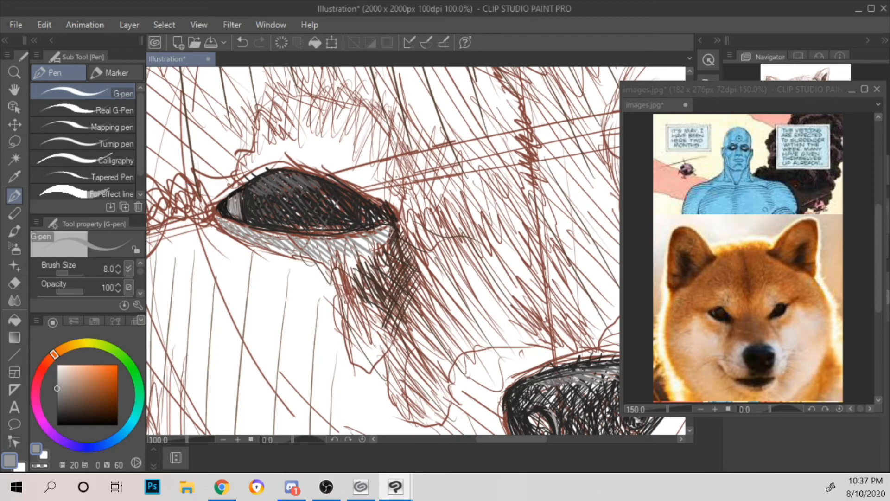
drag(377, 229, 359, 249)
drag(340, 235, 314, 258)
drag(343, 235, 322, 257)
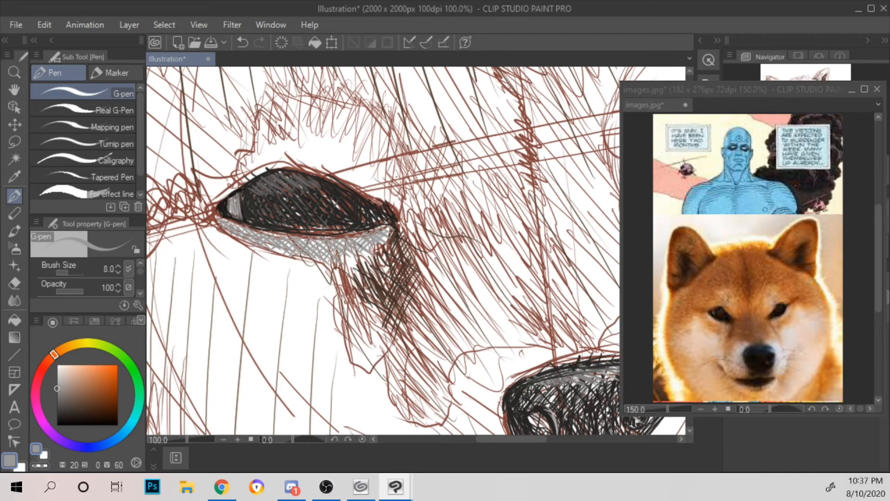
Step: Hatch the light brow patch above the left eye with parallel grey strokes slanting down toward the inner corner
scroll(400, 225, down, 4)
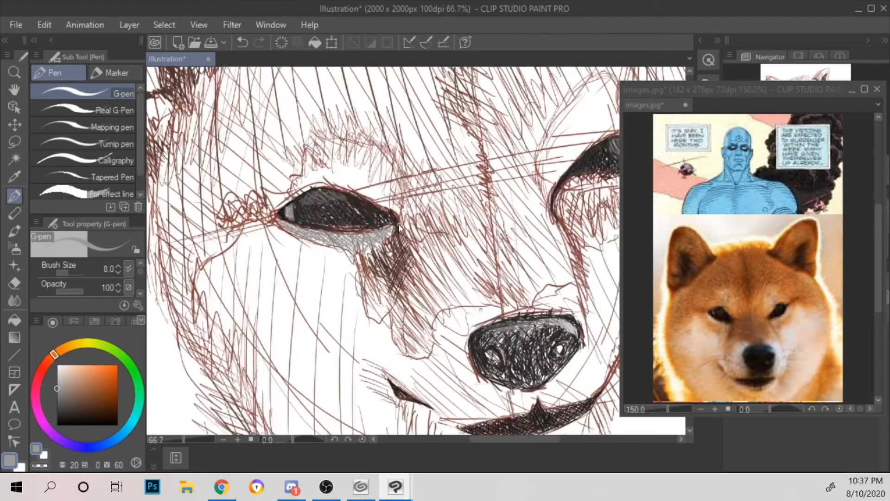
scroll(400, 225, up, 4)
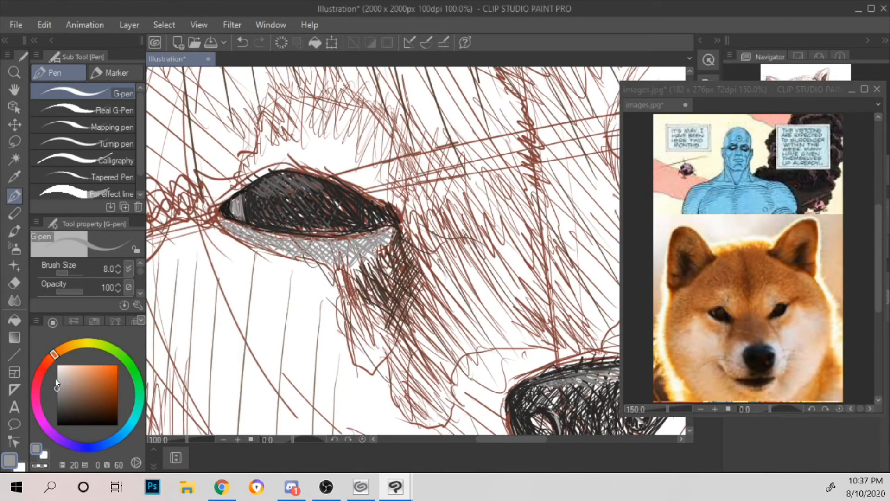
drag(565, 200, 579, 268)
mouse_move(253, 242)
mouse_down()
mouse_move(281, 230)
mouse_move(273, 204)
mouse_move(299, 217)
mouse_move(280, 186)
mouse_move(332, 237)
mouse_up()
drag(307, 204, 326, 229)
drag(306, 182, 353, 244)
drag(310, 160, 387, 257)
mouse_move(334, 167)
mouse_down()
mouse_move(395, 258)
mouse_move(409, 258)
mouse_move(406, 242)
mouse_up()
drag(369, 173, 397, 205)
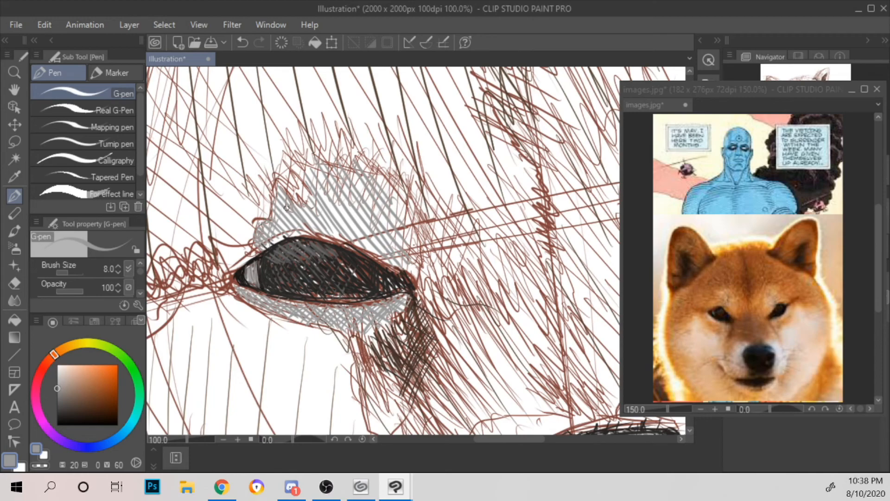
Step: Cross-hatch the brow patch above the left eye in grey, running strokes against the first hatching
drag(281, 194, 272, 210)
drag(284, 201, 275, 231)
drag(307, 204, 295, 228)
drag(315, 198, 305, 222)
drag(341, 177, 320, 218)
mouse_move(348, 170)
mouse_down()
mouse_move(323, 216)
mouse_move(331, 234)
mouse_up()
drag(374, 178, 337, 234)
drag(373, 187, 348, 239)
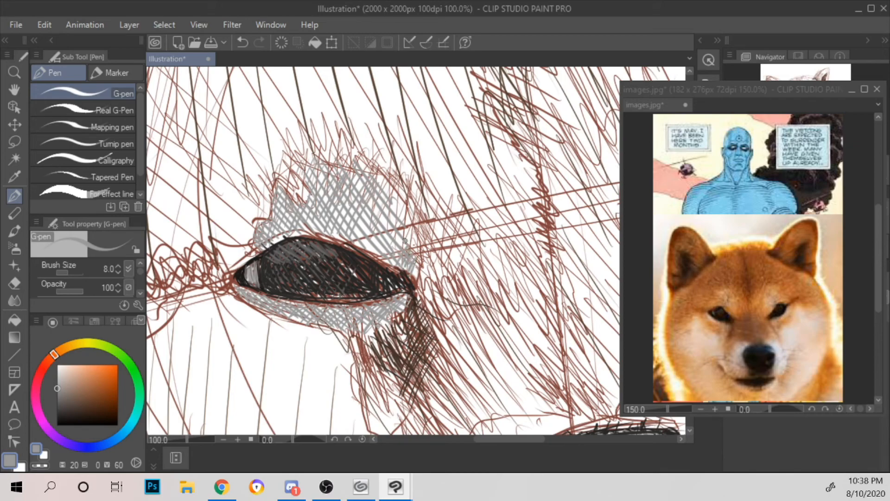
drag(405, 200, 373, 244)
drag(399, 198, 373, 233)
mouse_move(388, 197)
mouse_down()
mouse_move(358, 237)
mouse_move(357, 229)
mouse_up()
mouse_move(402, 192)
mouse_down()
mouse_move(394, 229)
mouse_move(409, 247)
mouse_up()
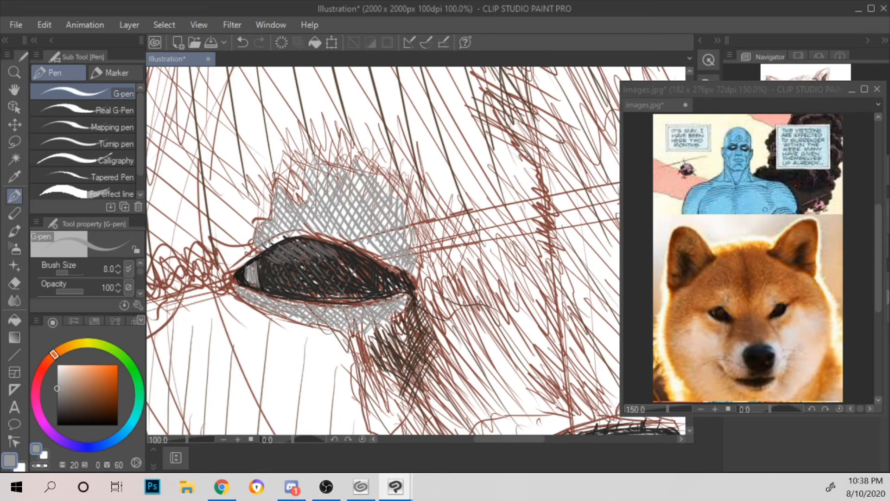
Step: Hatch the inner part of the brow patch above the right eye with long curved grey strokes
scroll(415, 238, down, 3)
scroll(414, 238, down, 1)
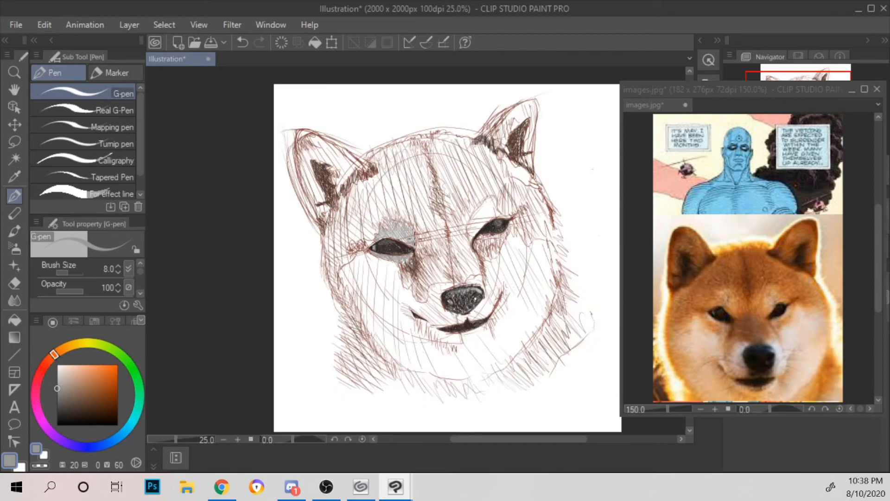
scroll(414, 238, up, 2)
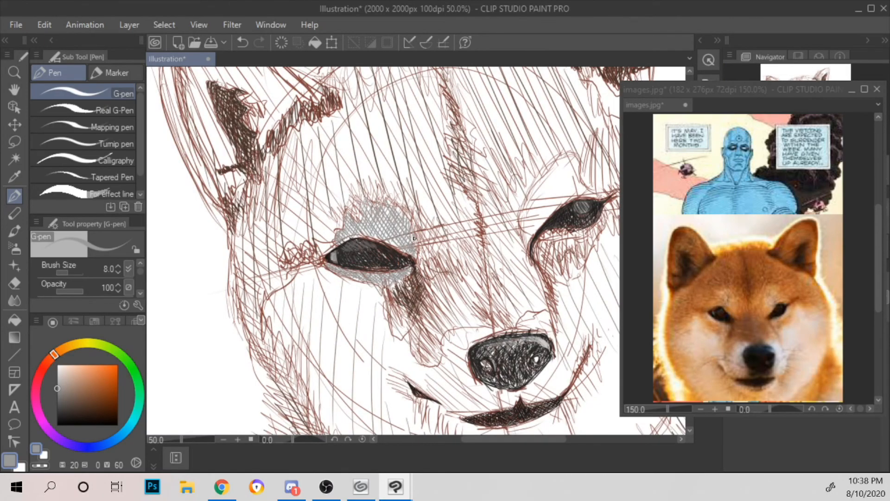
scroll(414, 238, up, 4)
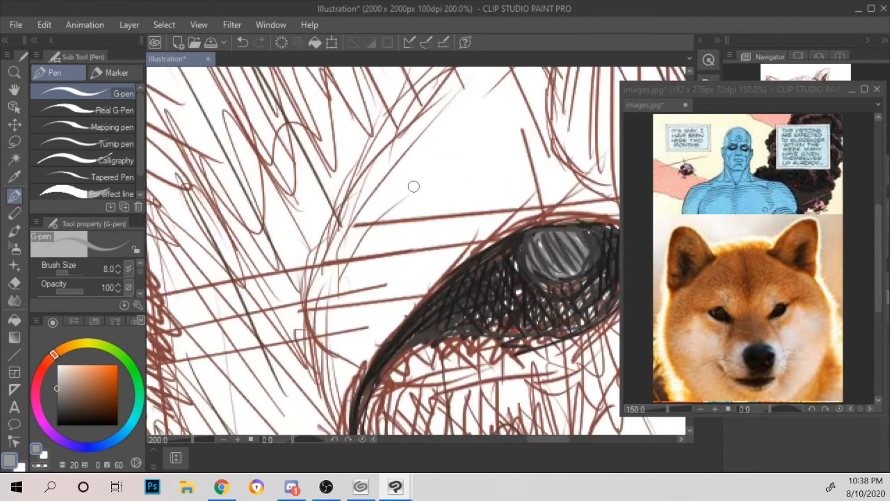
scroll(507, 170, down, 1)
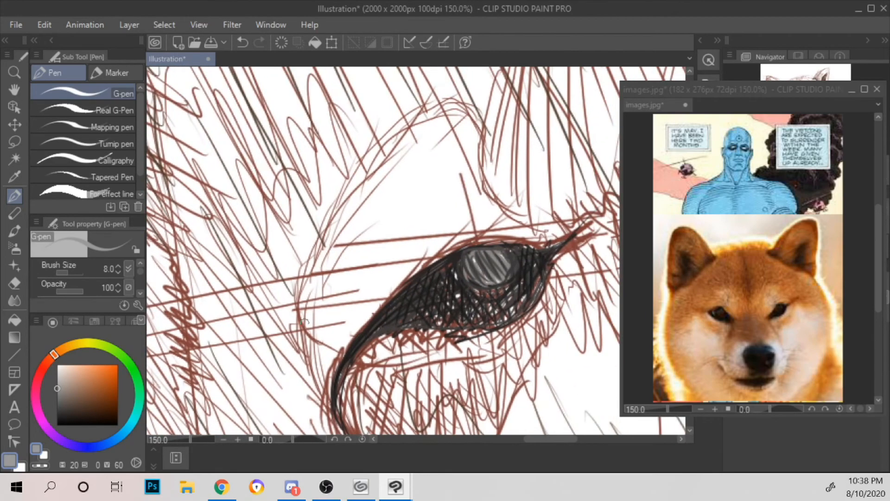
drag(316, 375, 326, 387)
mouse_move(308, 340)
mouse_down()
mouse_move(327, 381)
mouse_move(331, 370)
mouse_up()
drag(306, 304, 332, 369)
drag(309, 271, 339, 354)
drag(327, 216, 354, 345)
mouse_move(350, 194)
mouse_down()
mouse_move(364, 329)
mouse_move(385, 138)
mouse_up()
drag(367, 316, 374, 152)
mouse_move(393, 290)
mouse_down()
mouse_move(449, 83)
mouse_move(382, 278)
mouse_move(423, 113)
mouse_up()
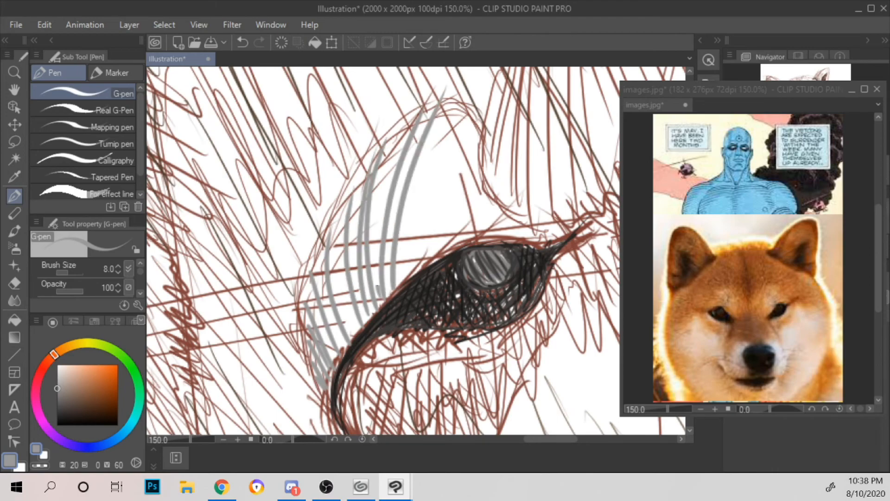
Step: Extend the grey hatching of the right eye's brow patch to its upper tip and along the lid to the outer corner
drag(376, 295, 412, 101)
drag(409, 271, 473, 103)
drag(400, 280, 457, 104)
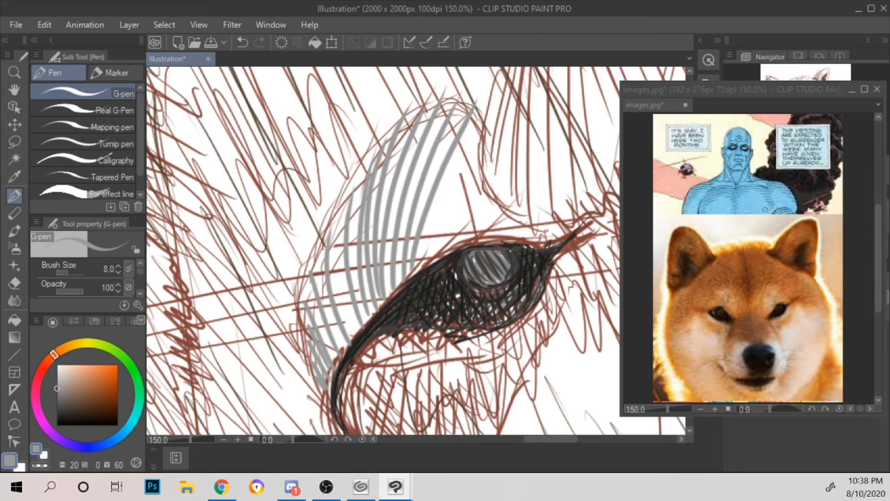
drag(458, 243, 481, 148)
mouse_move(433, 252)
mouse_down()
mouse_move(478, 128)
mouse_move(472, 135)
mouse_up()
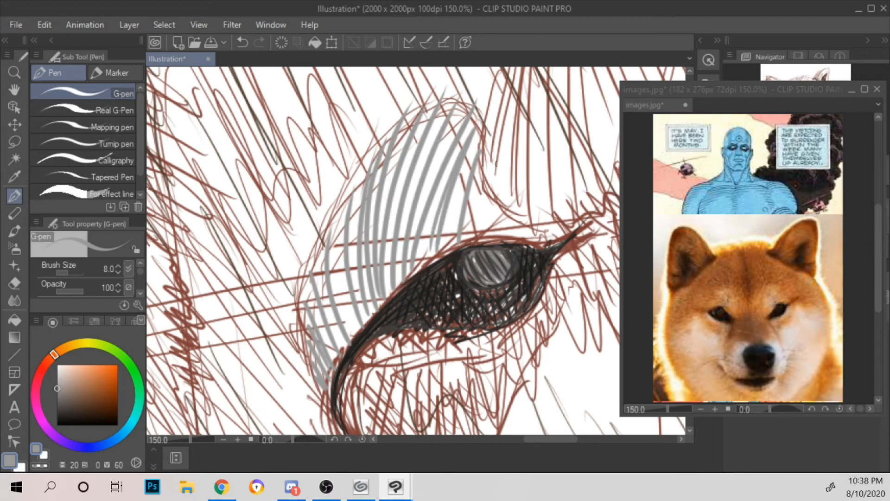
drag(481, 230, 487, 187)
mouse_move(487, 228)
mouse_down()
mouse_move(489, 189)
mouse_move(495, 200)
mouse_up()
mouse_move(506, 243)
mouse_down()
mouse_move(502, 210)
mouse_move(512, 217)
mouse_up()
mouse_move(531, 240)
mouse_down()
mouse_move(523, 227)
mouse_move(534, 223)
mouse_up()
Step: Cross-hatch the inner and middle parts of the right eye's brow patch with slanted grey strokes
mouse_move(307, 299)
mouse_down()
mouse_move(325, 251)
mouse_move(352, 245)
mouse_up()
drag(338, 294, 364, 262)
drag(334, 340, 349, 294)
drag(334, 349, 354, 309)
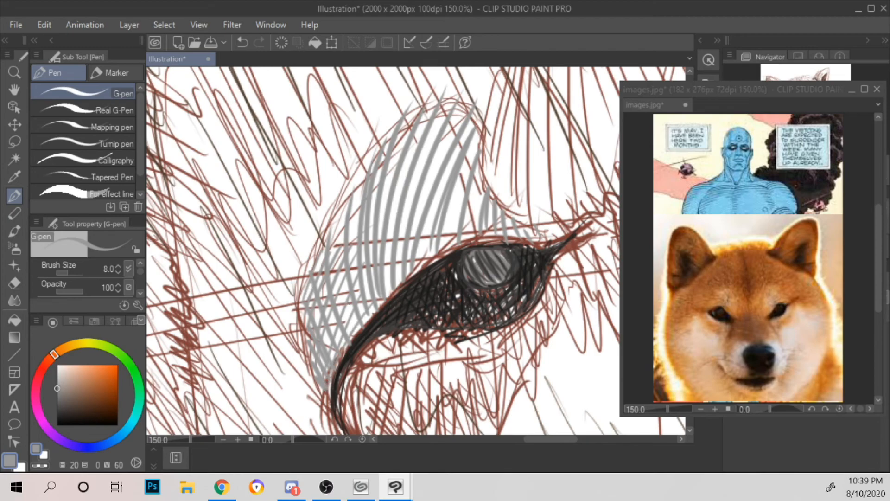
drag(333, 373, 390, 281)
drag(327, 369, 403, 267)
drag(334, 344, 406, 232)
drag(329, 330, 400, 204)
drag(332, 293, 400, 157)
drag(314, 274, 366, 183)
mouse_move(320, 246)
mouse_down()
mouse_move(366, 178)
mouse_move(403, 149)
mouse_up()
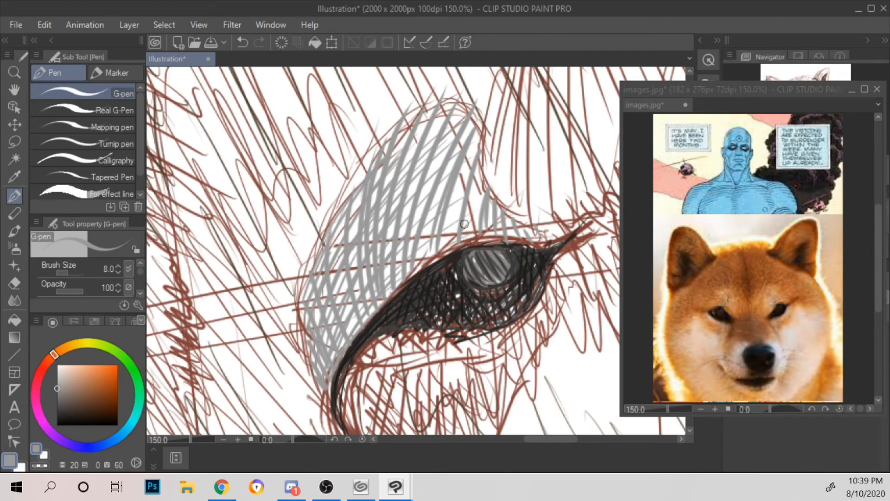
Step: Cross-hatch the outer end and upper tip of the right eye's brow patch in grey
mouse_move(478, 235)
mouse_down()
mouse_move(495, 223)
mouse_move(471, 206)
mouse_up()
drag(510, 234, 478, 197)
drag(543, 244, 521, 223)
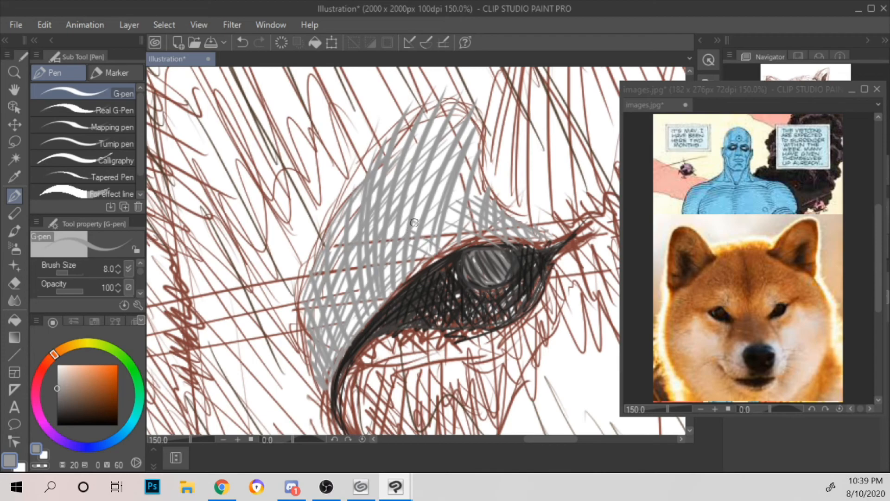
drag(418, 179, 458, 226)
drag(416, 180, 479, 227)
mouse_move(431, 160)
mouse_down()
mouse_move(480, 210)
mouse_move(484, 198)
mouse_up()
drag(434, 133, 480, 172)
drag(444, 130, 473, 145)
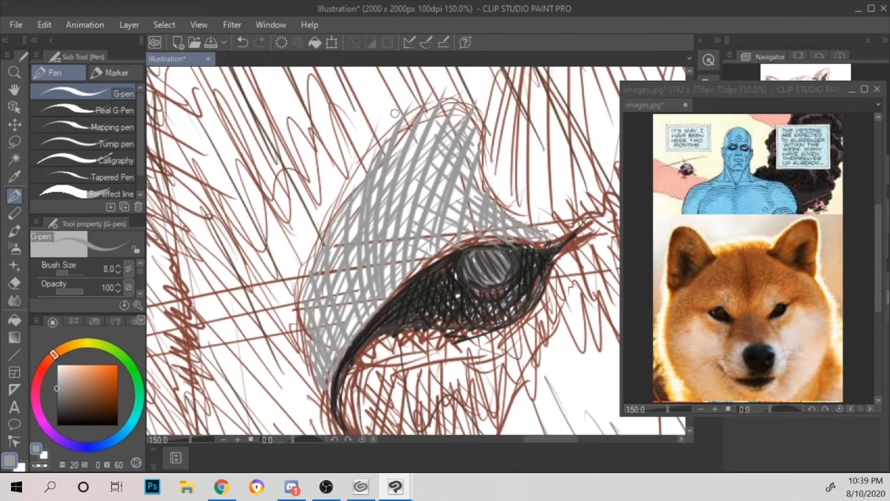
Step: Hatch the outer part of the right eye's lower lid with grey strokes following the eye's curve
scroll(519, 265, up, 3)
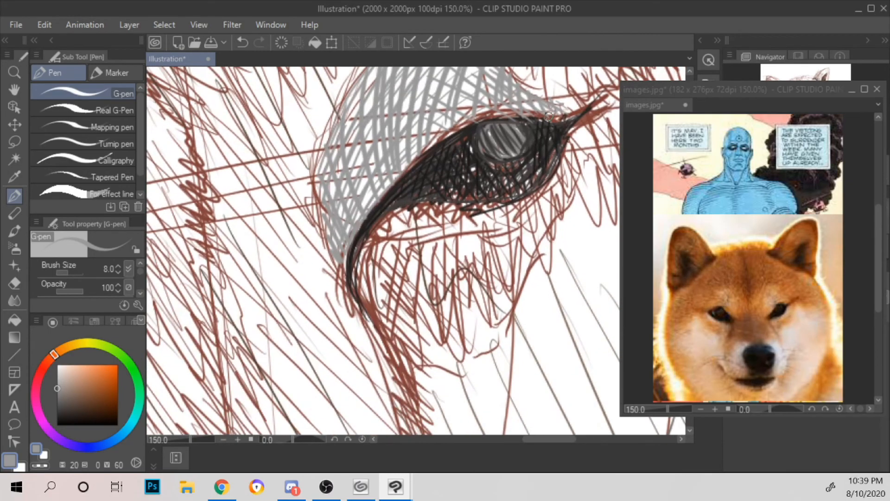
scroll(454, 266, down, 3)
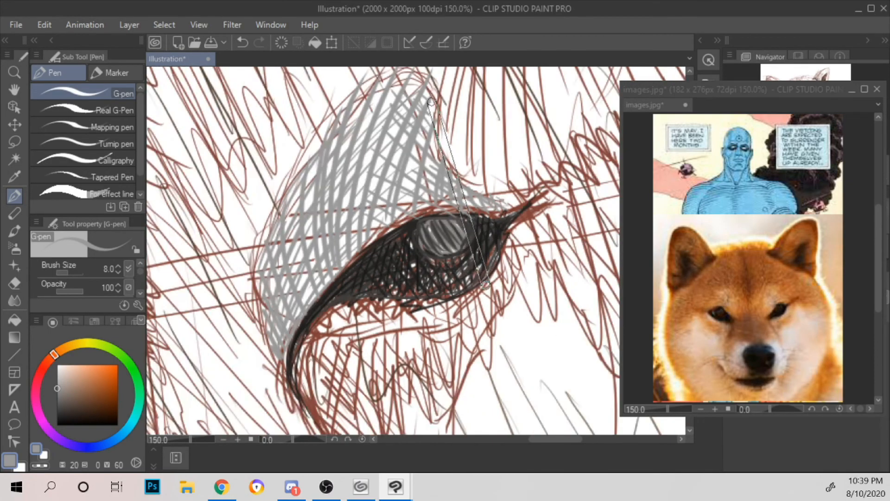
drag(484, 288, 517, 242)
mouse_move(333, 310)
mouse_down()
mouse_move(373, 264)
mouse_move(397, 256)
mouse_up()
mouse_move(540, 185)
mouse_down()
mouse_move(509, 235)
mouse_move(480, 252)
mouse_move(530, 213)
mouse_move(534, 221)
mouse_up()
drag(541, 200, 520, 246)
drag(532, 221, 495, 266)
drag(517, 232, 467, 279)
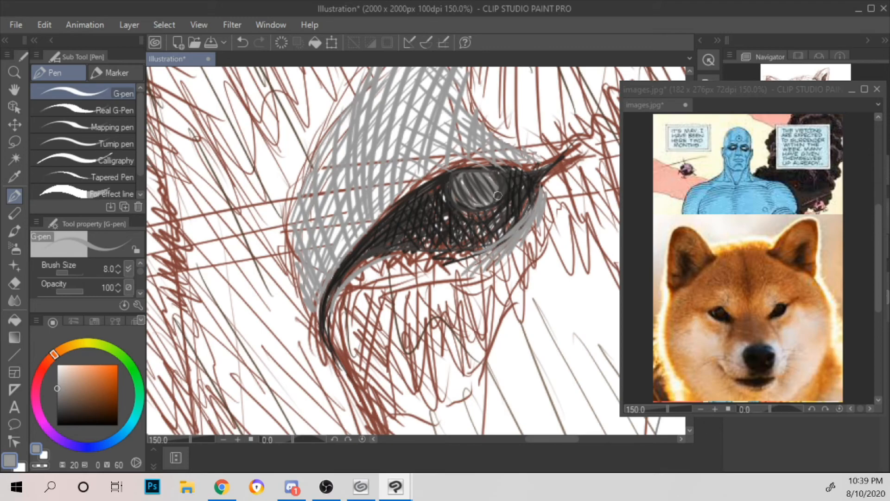
Step: Fill the rest of the right eye's lower lid with grey hatching and cross-hatching, from the inner corner to the outer edge
drag(357, 267, 384, 284)
drag(364, 263, 405, 280)
drag(380, 255, 438, 280)
mouse_move(412, 252)
mouse_down()
mouse_move(452, 280)
mouse_move(482, 270)
mouse_up()
drag(463, 252, 486, 270)
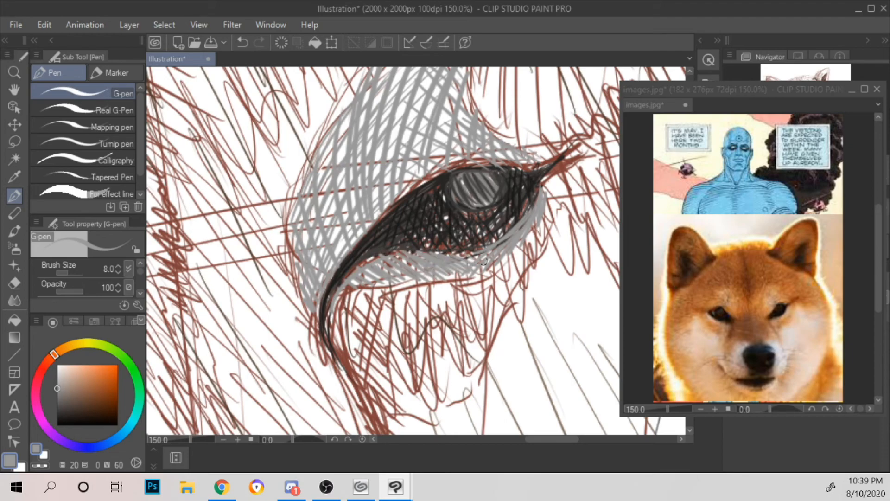
drag(331, 325, 346, 274)
mouse_move(330, 305)
mouse_down()
mouse_move(383, 251)
mouse_move(399, 251)
mouse_up()
mouse_move(331, 323)
mouse_down()
mouse_move(357, 281)
mouse_move(383, 270)
mouse_up()
drag(339, 296, 411, 279)
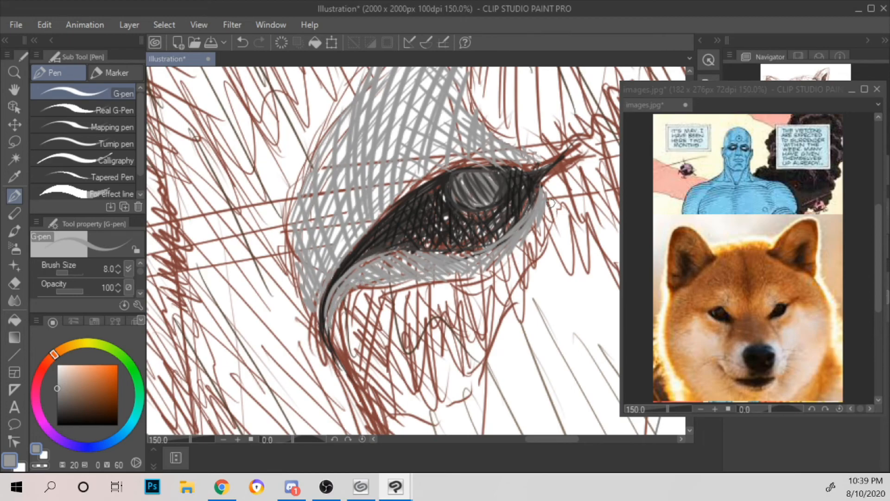
mouse_move(542, 189)
mouse_down()
mouse_move(553, 162)
mouse_move(544, 190)
mouse_up()
mouse_move(536, 225)
mouse_down()
mouse_move(494, 267)
mouse_move(444, 277)
mouse_up()
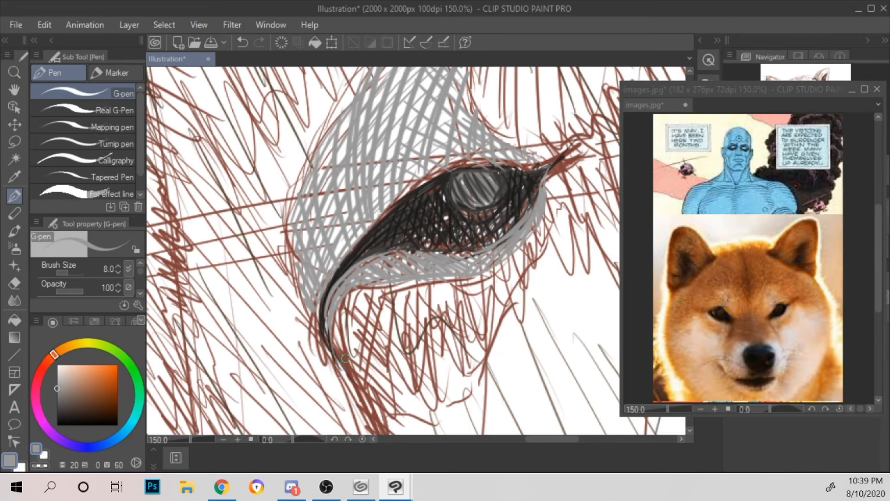
scroll(334, 309, down, 4)
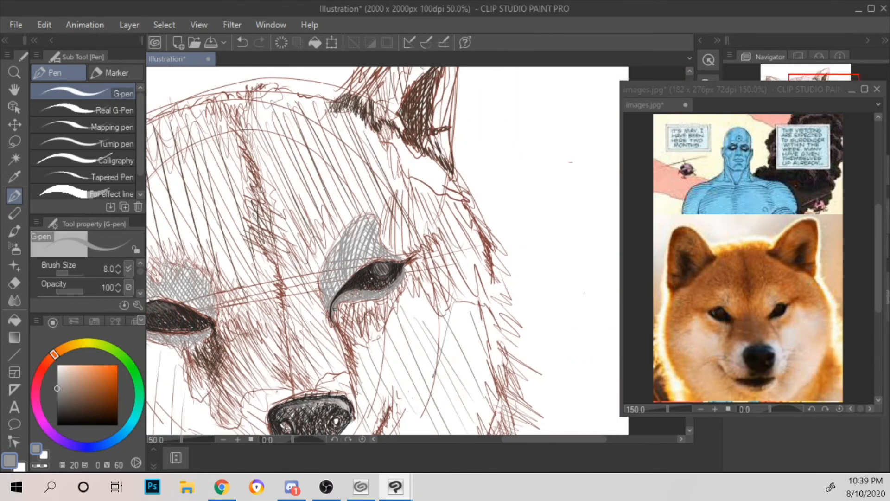
scroll(334, 309, down, 3)
scroll(333, 310, up, 3)
drag(439, 242, 568, 199)
scroll(570, 201, down, 2)
drag(580, 243, 493, 239)
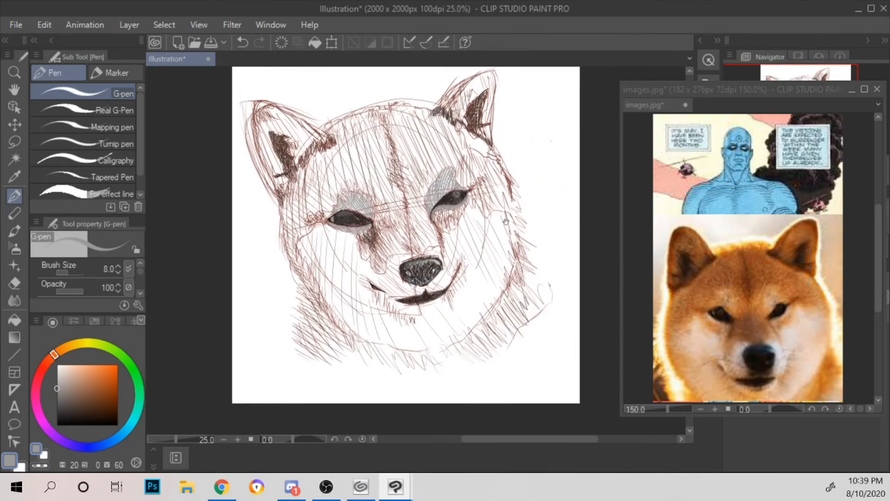
Step: Save the illustration to the Desktop in CLIP STUDIO FORMAT under the file name shiba-hatton
drag(556, 180, 546, 206)
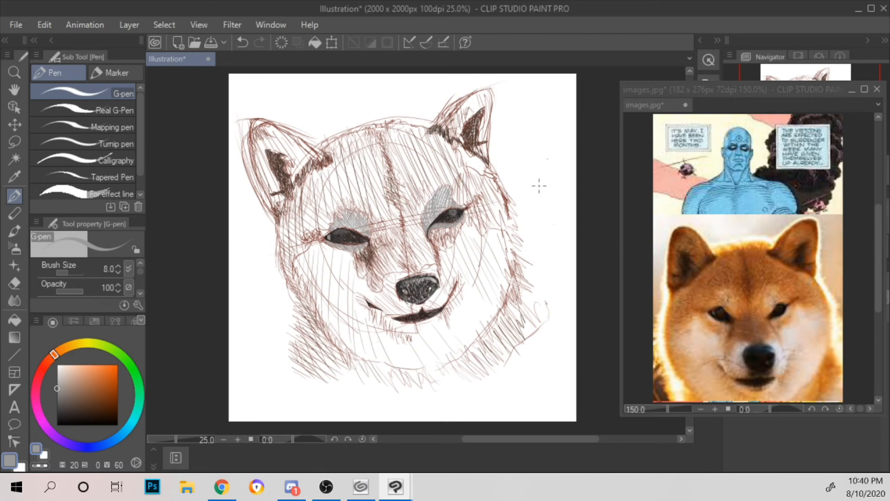
key(ctrl+s)
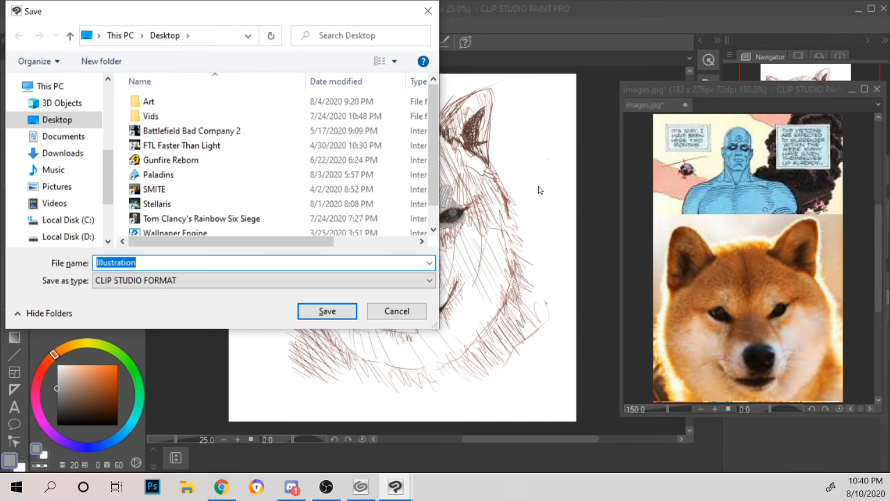
text(shiba)
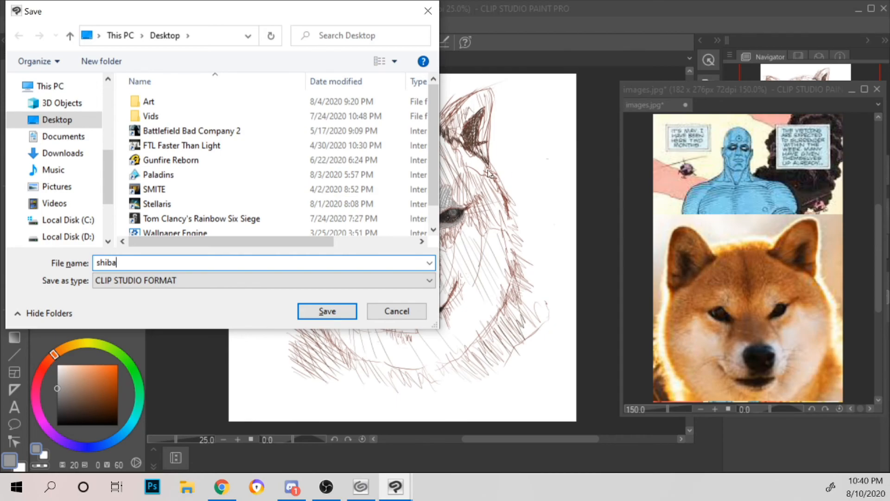
text(-hattoln)
key(BackSpace)
key(BackSpace)
text(n)
key(Return)
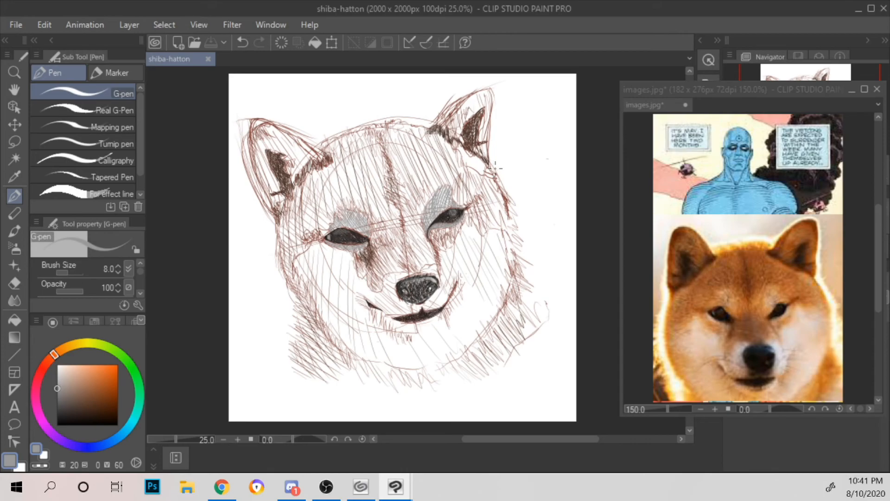
Step: Add a short grey stroke at the inner edge of the right eye's brow patch
scroll(494, 166, up, 2)
scroll(416, 218, up, 2)
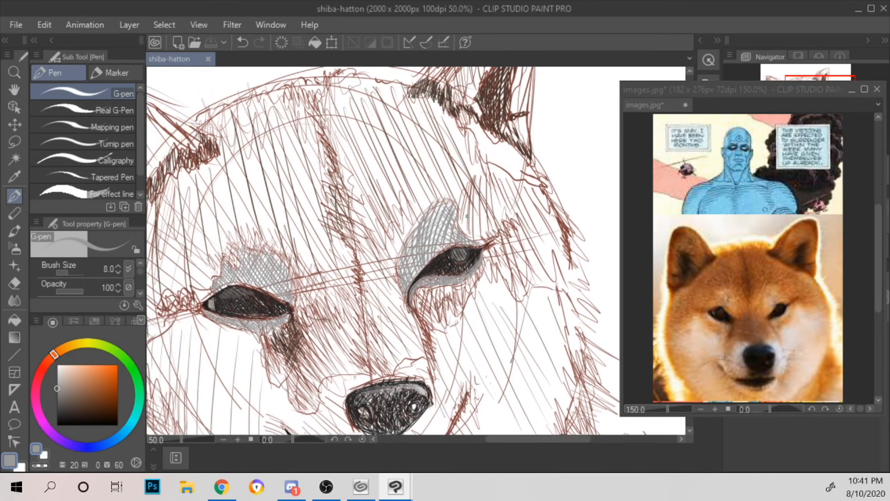
drag(408, 270, 415, 297)
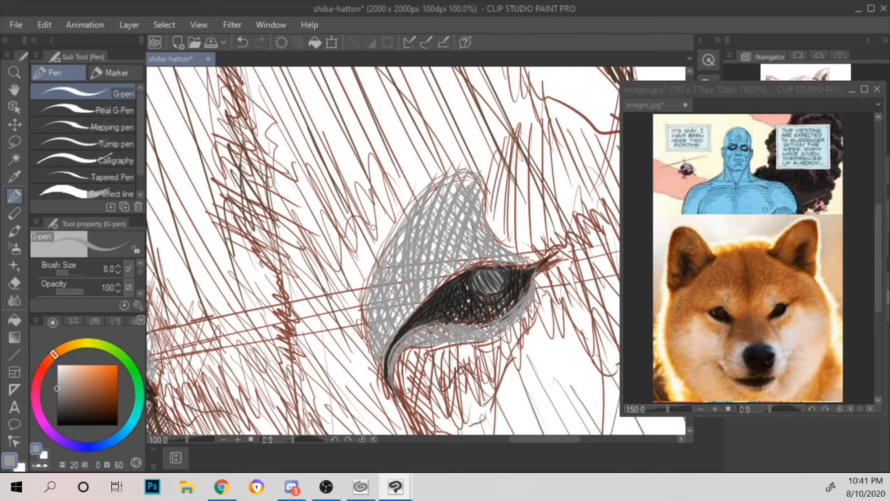
scroll(373, 227, down, 1)
scroll(373, 226, down, 1)
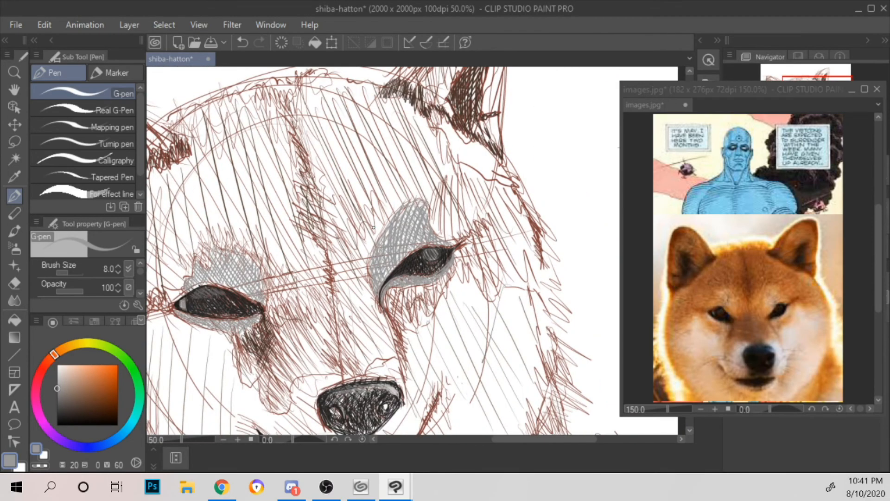
Step: Mix a muted blue drawing colour with hue 221, saturation 46 and value 55
drag(45, 369, 73, 441)
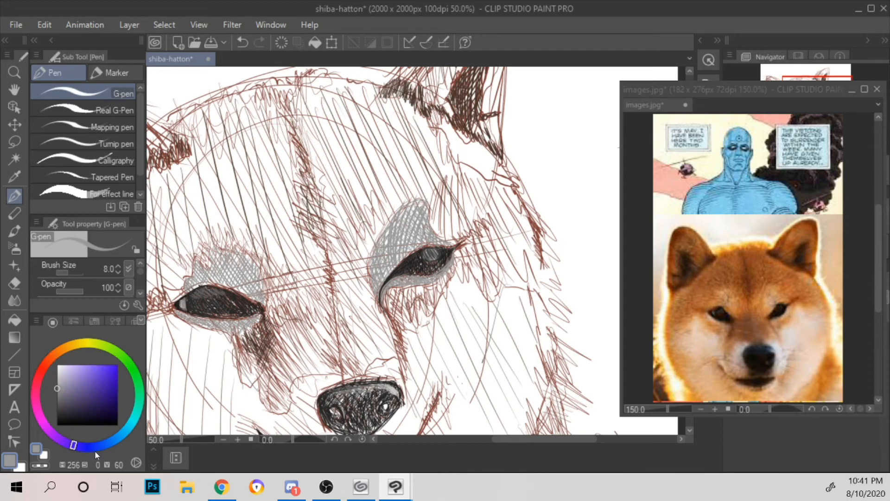
click(79, 382)
drag(94, 445, 102, 437)
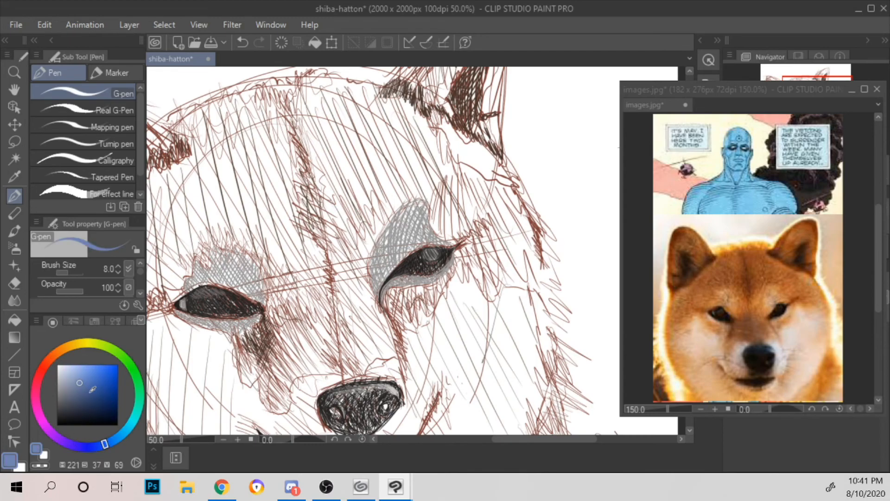
click(85, 392)
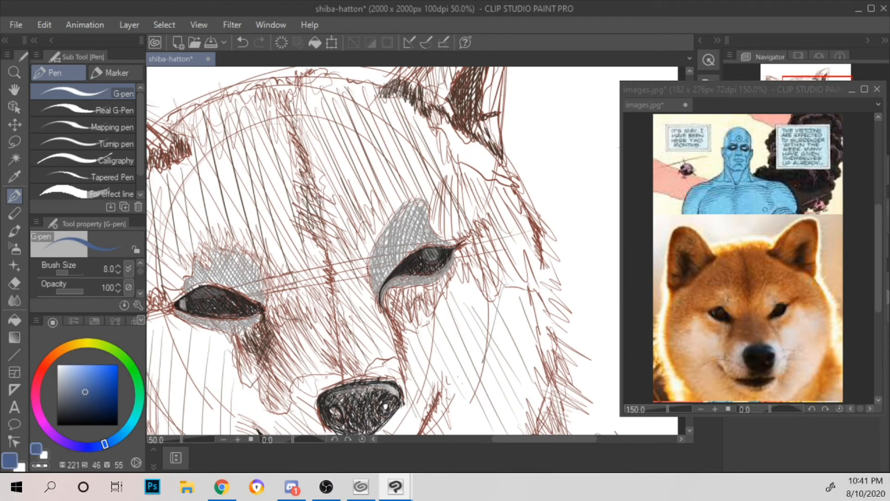
mouse_move(335, 216)
mouse_down()
mouse_move(351, 240)
mouse_move(357, 234)
mouse_up()
key(ctrl+z)
key(ctrl+z)
key(ctrl+z)
Step: Hatch the top of the forehead between the centre line and the right ear with long diagonal blue strokes
scroll(354, 209, up, 1)
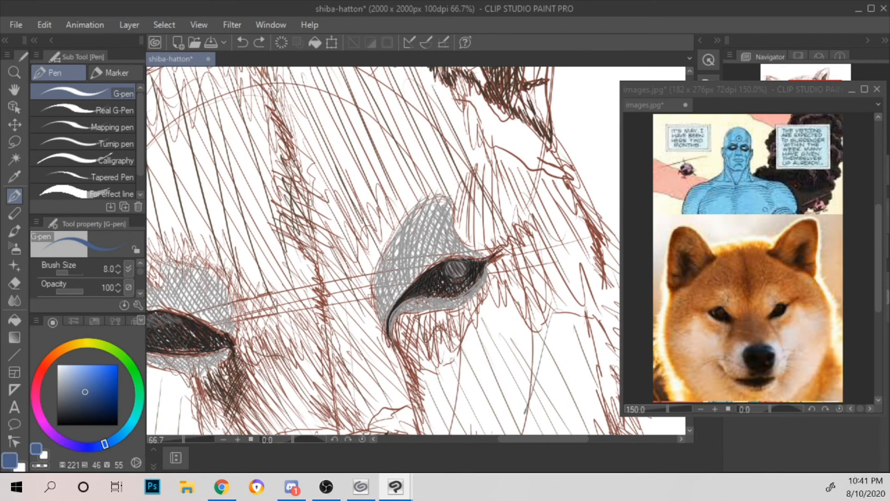
drag(454, 121, 505, 233)
drag(329, 196, 370, 236)
drag(327, 180, 401, 253)
drag(329, 161, 413, 259)
mouse_move(340, 160)
mouse_down()
mouse_move(400, 233)
mouse_move(415, 234)
mouse_up()
mouse_move(350, 144)
mouse_down()
mouse_move(441, 248)
mouse_move(433, 229)
mouse_move(448, 235)
mouse_up()
drag(374, 145, 465, 239)
mouse_move(385, 146)
mouse_down()
mouse_move(473, 238)
mouse_move(467, 223)
mouse_up()
drag(408, 154, 468, 213)
drag(423, 154, 431, 163)
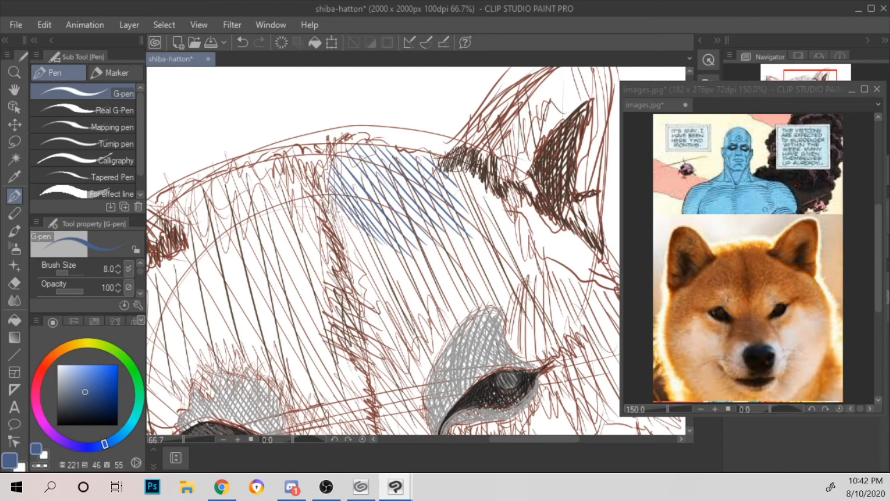
Step: Extend the blue shading down along the forehead's centre line with near-vertical strokes crossed by short diagonal ones
mouse_move(352, 213)
mouse_down()
mouse_move(341, 243)
mouse_move(357, 275)
mouse_up()
mouse_move(370, 234)
mouse_down()
mouse_move(359, 299)
mouse_move(368, 339)
mouse_up()
mouse_move(395, 241)
mouse_down()
mouse_move(378, 361)
mouse_move(387, 375)
mouse_up()
drag(472, 223, 455, 183)
mouse_move(354, 319)
mouse_down()
mouse_move(373, 335)
mouse_move(372, 327)
mouse_up()
drag(351, 298, 372, 319)
drag(346, 278, 373, 304)
drag(343, 255, 374, 287)
drag(336, 230, 377, 268)
drag(328, 200, 378, 256)
drag(323, 185, 380, 248)
mouse_move(314, 169)
mouse_down()
mouse_move(377, 238)
mouse_move(376, 224)
mouse_up()
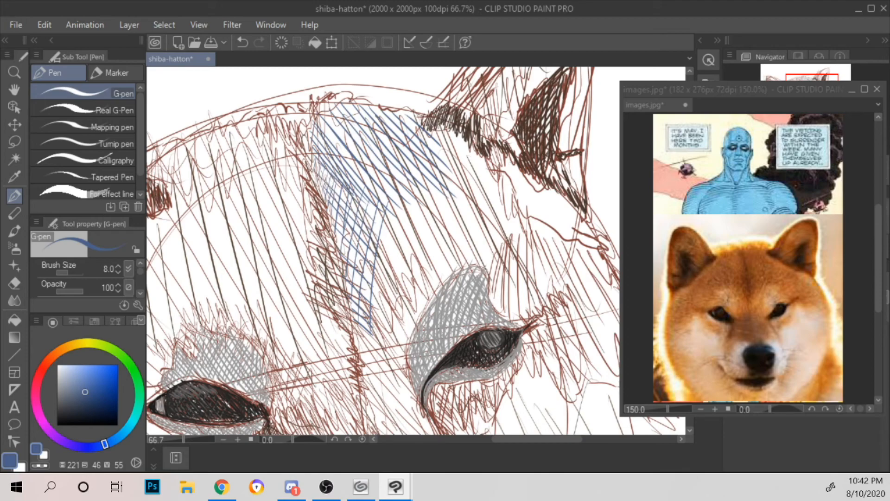
Step: Cross-hatch the upper forehead's blue patch with steep strokes slanting the opposite way
mouse_move(337, 102)
mouse_down()
mouse_move(322, 130)
mouse_move(330, 135)
mouse_up()
mouse_move(360, 100)
mouse_down()
mouse_move(341, 129)
mouse_move(343, 157)
mouse_up()
mouse_move(378, 119)
mouse_down()
mouse_move(357, 160)
mouse_move(368, 155)
mouse_up()
drag(403, 110, 376, 177)
drag(412, 118, 377, 197)
drag(409, 149, 395, 185)
drag(427, 132, 406, 190)
drag(328, 132, 331, 184)
mouse_move(345, 146)
mouse_down()
mouse_move(342, 179)
mouse_move(360, 202)
mouse_up()
drag(374, 163, 376, 204)
drag(347, 178, 327, 204)
drag(373, 206, 355, 241)
drag(394, 186, 366, 236)
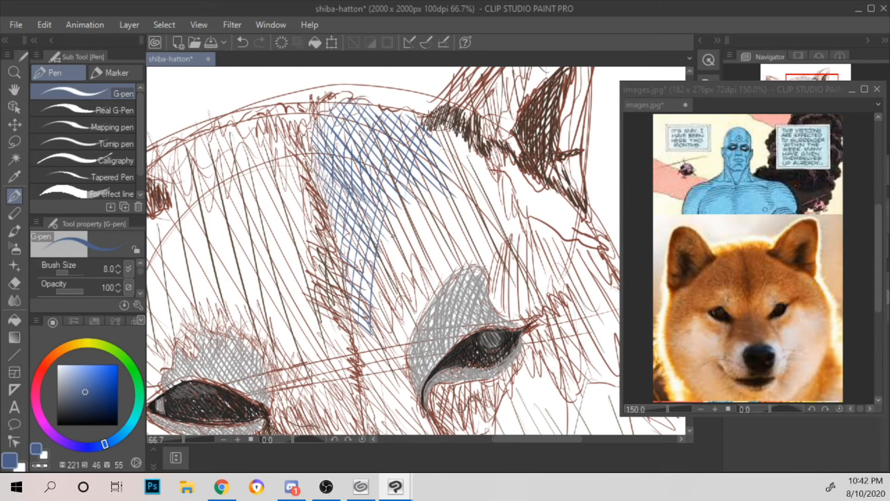
Step: Darken the blue patch's inner edge beside the forehead's centre line with short, tight diagonal strokes
scroll(380, 199, down, 3)
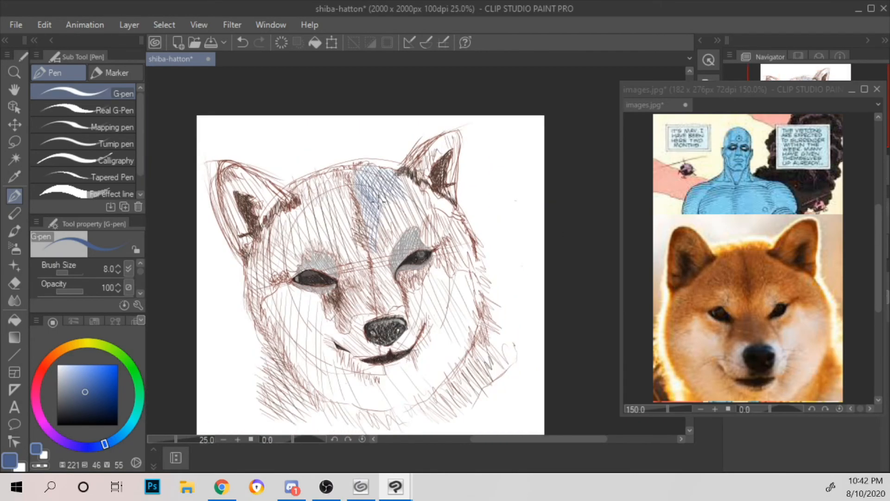
scroll(379, 201, up, 2)
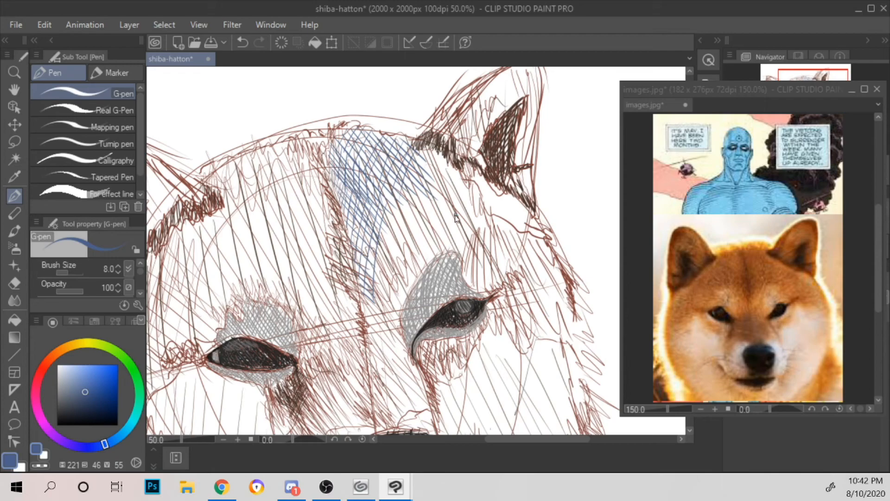
scroll(454, 215, up, 2)
drag(206, 159, 229, 183)
drag(205, 158, 225, 176)
drag(204, 149, 225, 170)
mouse_move(197, 135)
mouse_down()
mouse_move(232, 173)
mouse_move(253, 177)
mouse_move(219, 164)
mouse_move(230, 211)
mouse_up()
Step: Layer longer blue strokes down the narrow lower part and across the upper part of the forehead patch
drag(233, 142, 240, 255)
drag(235, 159, 261, 299)
drag(253, 223, 275, 325)
drag(258, 182, 290, 312)
drag(279, 224, 313, 315)
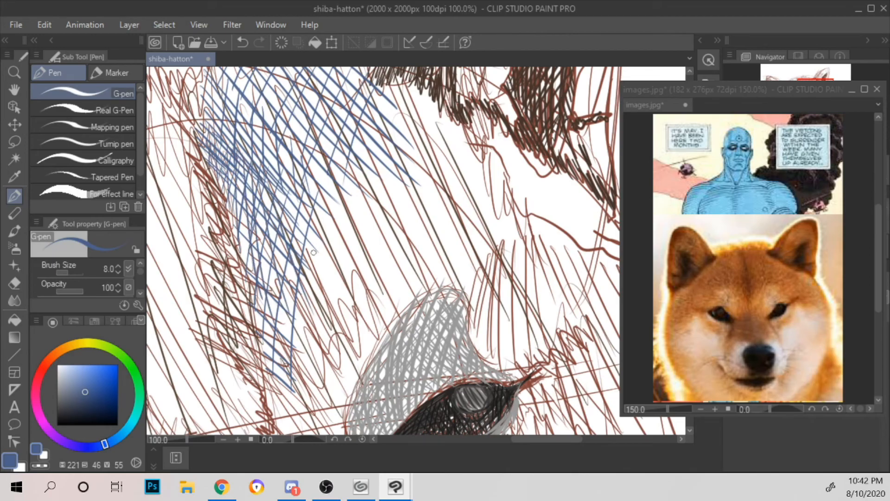
drag(382, 146, 420, 203)
mouse_move(247, 129)
mouse_down()
mouse_move(339, 230)
mouse_move(357, 233)
mouse_up()
mouse_move(257, 110)
mouse_down()
mouse_move(246, 188)
mouse_move(254, 206)
mouse_up()
mouse_move(288, 109)
mouse_down()
mouse_move(263, 222)
mouse_move(278, 220)
mouse_move(294, 181)
mouse_up()
Step: Hatch the forehead below the right ear's base with slanted blue strokes
scroll(394, 211, down, 2)
drag(471, 220, 444, 126)
scroll(444, 125, up, 1)
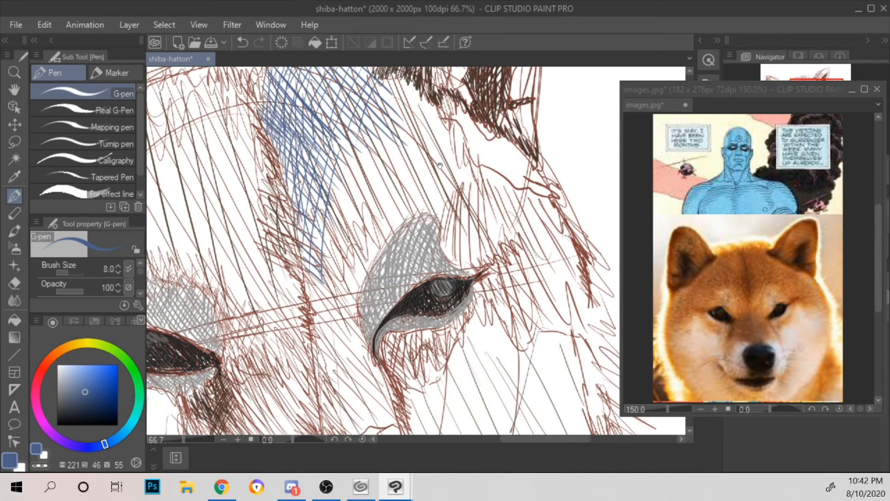
drag(474, 128, 467, 190)
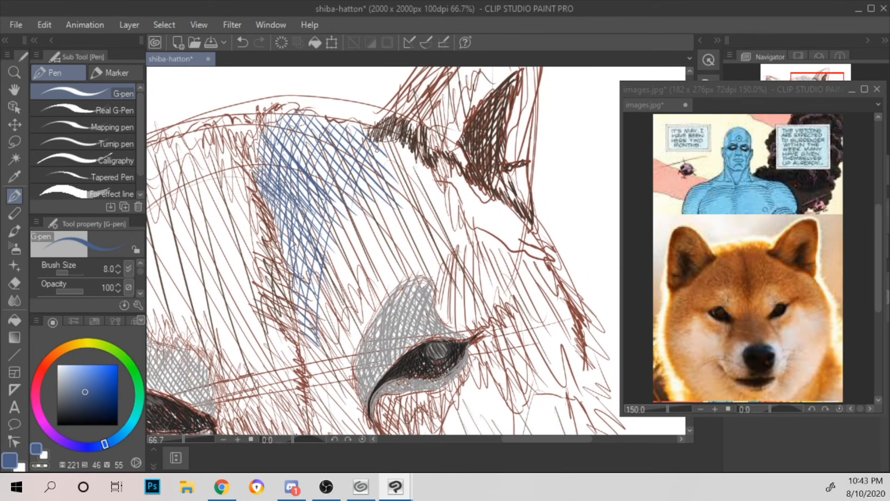
drag(373, 143, 394, 195)
drag(386, 147, 407, 204)
mouse_move(396, 144)
mouse_down()
mouse_move(418, 206)
mouse_move(430, 212)
mouse_up()
drag(413, 157, 438, 214)
mouse_move(414, 158)
mouse_down()
mouse_move(448, 223)
mouse_move(453, 216)
mouse_up()
Step: Extend the slanted blue hatching across the mid forehead above the right eye's brow patch
drag(334, 199, 351, 280)
mouse_move(350, 181)
mouse_down()
mouse_move(365, 269)
mouse_move(397, 282)
mouse_up()
mouse_move(378, 186)
mouse_down()
mouse_move(405, 277)
mouse_move(418, 275)
mouse_up()
drag(411, 186, 435, 282)
mouse_move(418, 171)
mouse_down()
mouse_move(458, 273)
mouse_move(468, 263)
mouse_up()
mouse_move(444, 182)
mouse_down()
mouse_move(468, 247)
mouse_move(481, 253)
mouse_up()
Step: Cross the forehead hatching between the right ear and brow patch with long blue strokes in the opposite direction
drag(387, 143, 359, 186)
drag(402, 150, 350, 210)
drag(398, 156, 333, 241)
mouse_move(413, 161)
mouse_down()
mouse_move(341, 244)
mouse_move(347, 257)
mouse_up()
mouse_move(432, 180)
mouse_down()
mouse_move(343, 279)
mouse_move(352, 286)
mouse_up()
drag(416, 227, 361, 291)
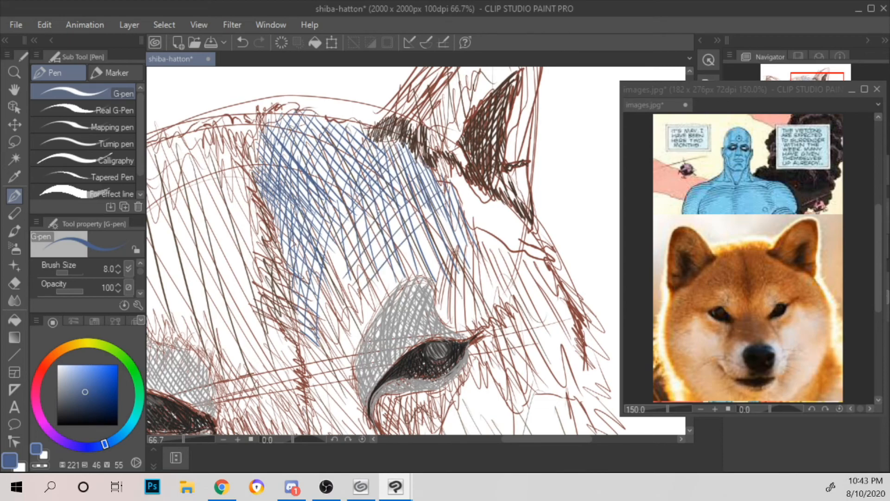
Step: Fill the lower forehead between the centre line and the right brow patch with blue cross-hatching
drag(319, 321, 346, 355)
drag(319, 309, 350, 348)
drag(320, 296, 352, 340)
drag(324, 292, 360, 336)
drag(324, 261, 367, 328)
mouse_move(323, 244)
mouse_down()
mouse_move(372, 318)
mouse_move(375, 299)
mouse_up()
drag(343, 227, 320, 340)
drag(369, 220, 328, 350)
drag(384, 249, 339, 338)
Step: Add longer diagonal blue strokes through the middle of the forehead's right half
drag(345, 246, 372, 289)
drag(340, 223, 384, 287)
mouse_move(344, 206)
mouse_down()
mouse_move(395, 279)
mouse_move(402, 272)
mouse_up()
drag(379, 182, 441, 259)
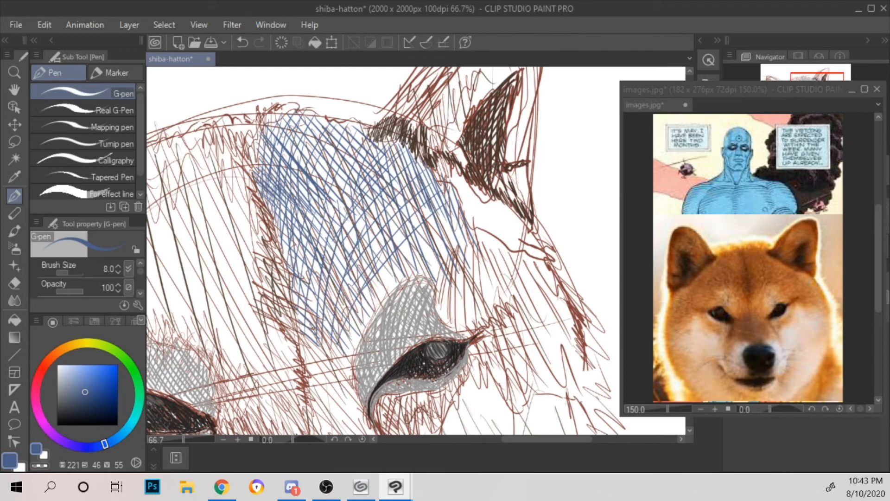
Step: Layer shallow-angled blue strokes over the upper forehead to darken it near the hairline
drag(307, 159, 365, 200)
mouse_move(295, 144)
mouse_down()
mouse_move(347, 176)
mouse_move(367, 175)
mouse_up()
drag(301, 128, 379, 170)
drag(309, 127, 375, 161)
drag(306, 122, 374, 146)
drag(340, 123, 368, 135)
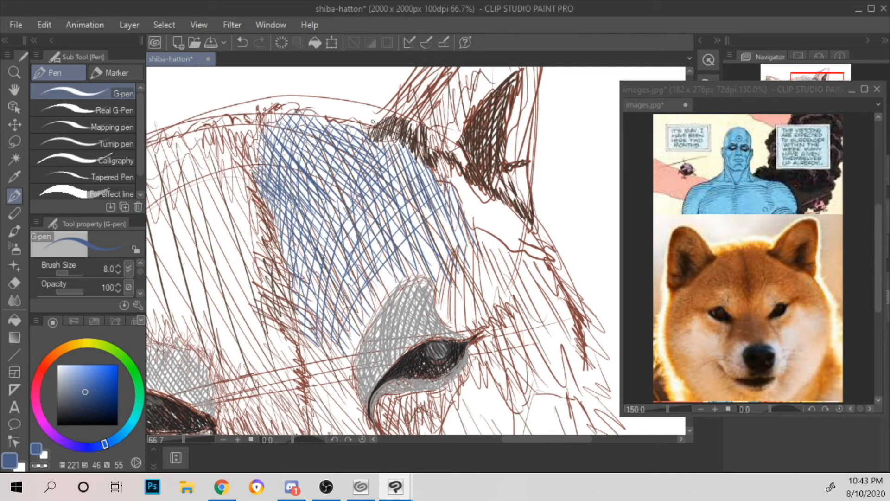
Step: Cross-hatch the area just above the right eye's brow patch with blue strokes following its upper edge
scroll(373, 121, down, 5)
scroll(373, 122, up, 4)
drag(355, 301, 387, 228)
drag(371, 268, 417, 218)
drag(349, 288, 410, 212)
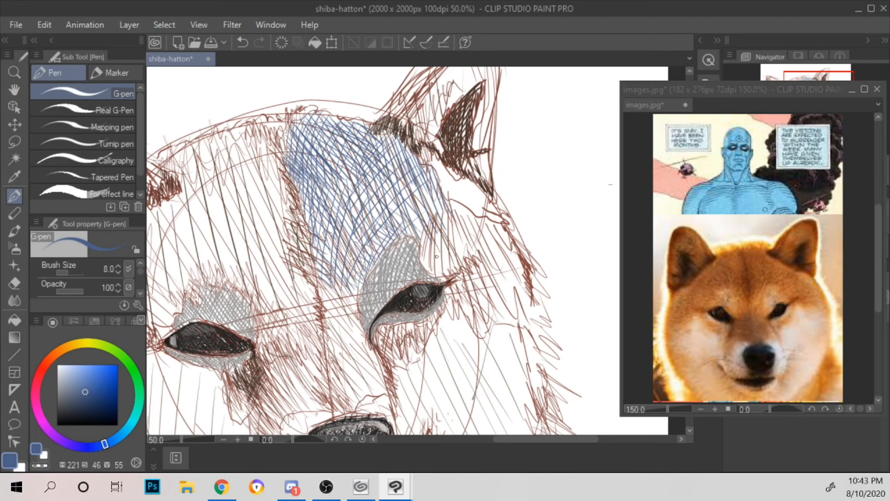
Step: Continue the blue hatching down along the brow patch's inner edge to the right eye's inner corner
mouse_move(371, 344)
mouse_down()
mouse_move(356, 283)
mouse_move(334, 316)
mouse_up()
mouse_move(324, 287)
mouse_down()
mouse_move(344, 318)
mouse_move(344, 310)
mouse_move(358, 314)
mouse_move(356, 297)
mouse_move(332, 306)
mouse_move(346, 328)
mouse_up()
drag(348, 274, 358, 341)
drag(355, 295, 357, 309)
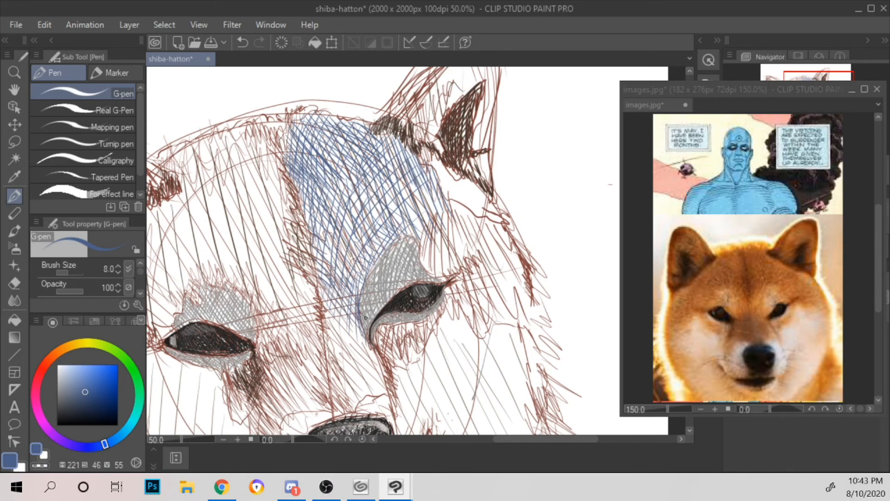
Step: Hatch along the brow patch's outer edge with blue strokes running down towards the right eye's outer corner
scroll(366, 318, up, 2)
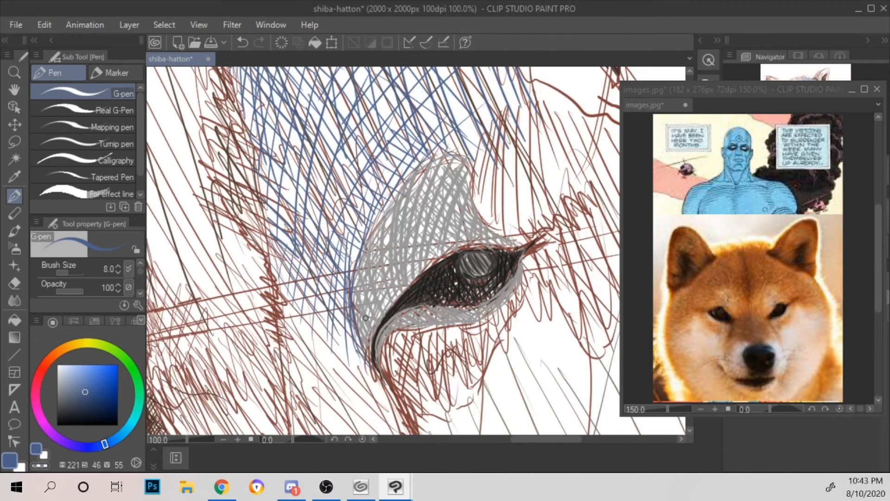
drag(507, 174, 420, 206)
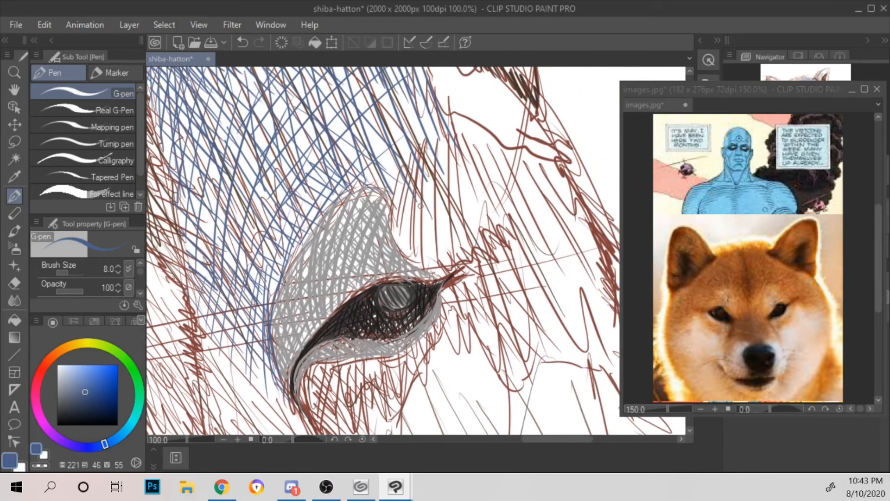
mouse_move(410, 176)
mouse_down()
mouse_move(424, 269)
mouse_move(396, 216)
mouse_move(401, 222)
mouse_up()
mouse_move(452, 148)
mouse_down()
mouse_move(401, 241)
mouse_move(462, 177)
mouse_up()
drag(417, 257, 461, 215)
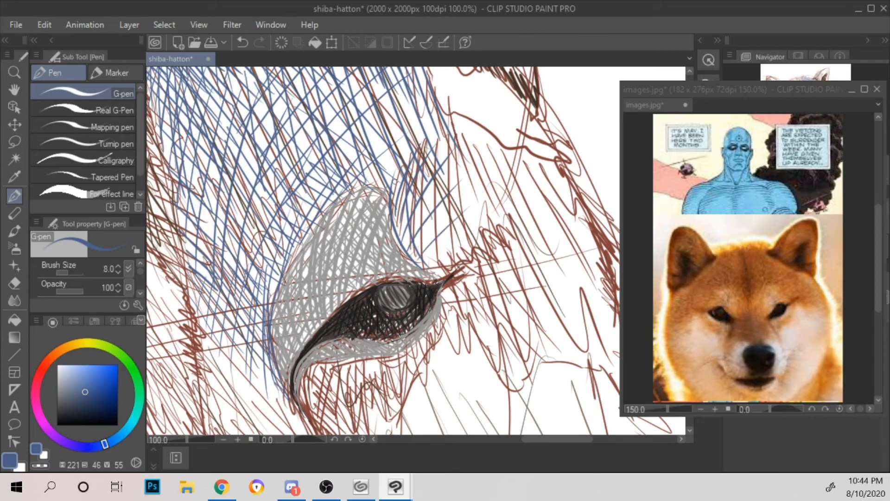
Step: Cross-hatch the area above the right eye's outer corner with diagonal blue strokes reaching towards the temple
mouse_move(405, 183)
mouse_down()
mouse_move(456, 252)
mouse_move(477, 243)
mouse_up()
drag(424, 158, 489, 227)
drag(425, 131, 498, 218)
mouse_move(431, 114)
mouse_down()
mouse_move(510, 209)
mouse_move(529, 196)
mouse_up()
drag(470, 121, 545, 177)
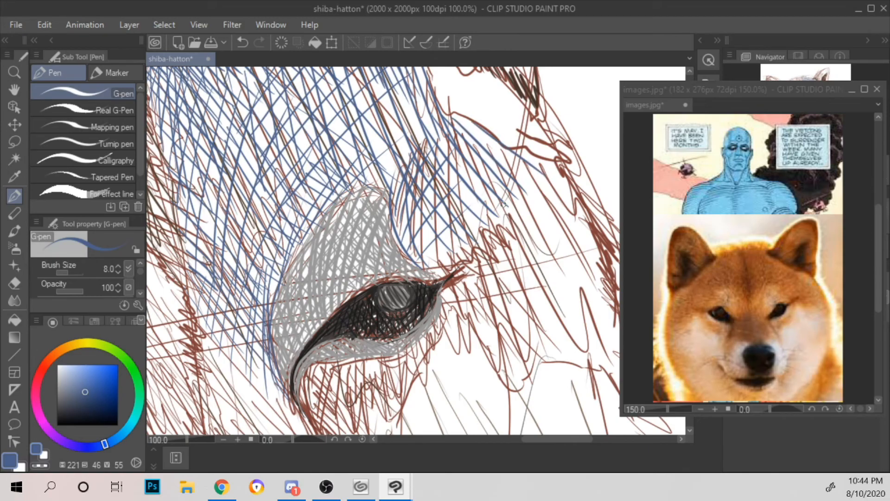
Step: Hatch the fur beyond the right eye's outer corner with slanted blue strokes out to the side of the face
drag(448, 288, 453, 326)
mouse_move(471, 263)
mouse_down()
mouse_move(459, 316)
mouse_move(481, 335)
mouse_up()
mouse_move(486, 277)
mouse_down()
mouse_move(507, 366)
mouse_move(519, 357)
mouse_up()
mouse_move(508, 262)
mouse_down()
mouse_move(527, 311)
mouse_move(558, 324)
mouse_up()
mouse_move(526, 224)
mouse_down()
mouse_move(566, 302)
mouse_move(594, 330)
mouse_up()
drag(560, 217, 605, 322)
drag(569, 207, 614, 316)
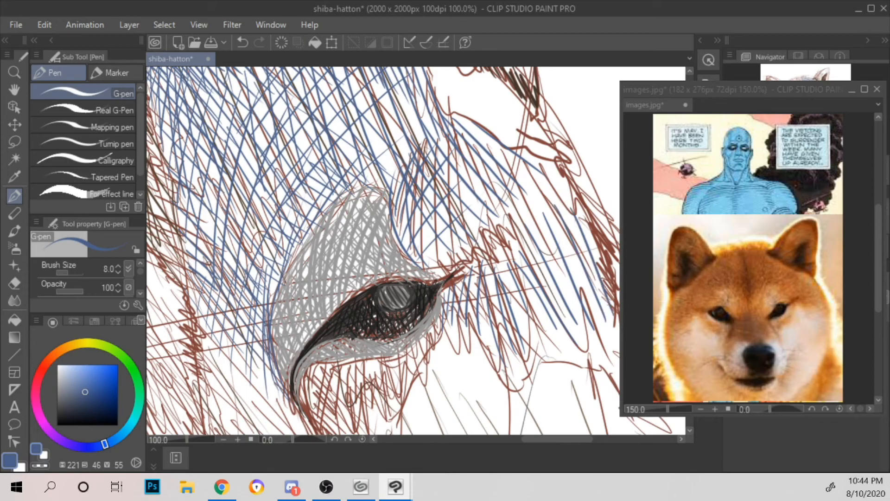
Step: Cross-hatch the fur just outside the right eye's outer corner with blue strokes slanting down and slightly inward
scroll(604, 274, down, 2)
scroll(604, 275, up, 3)
drag(548, 263, 546, 213)
drag(366, 253, 364, 264)
mouse_move(389, 232)
mouse_down()
mouse_move(362, 293)
mouse_move(368, 325)
mouse_move(389, 255)
mouse_move(385, 276)
mouse_up()
drag(400, 276, 391, 324)
mouse_move(419, 215)
mouse_down()
mouse_move(395, 273)
mouse_move(405, 280)
mouse_up()
drag(433, 228, 418, 310)
drag(438, 262, 424, 325)
drag(441, 285, 432, 340)
drag(444, 306, 438, 367)
drag(431, 218, 427, 235)
Step: Continue the inward-slanting blue cross-hatching from the right eye's outer corner out to the side of the face
mouse_move(469, 180)
mouse_down()
mouse_move(431, 248)
mouse_move(434, 264)
mouse_up()
mouse_move(482, 192)
mouse_down()
mouse_move(450, 261)
mouse_move(452, 284)
mouse_up()
drag(501, 198, 463, 301)
mouse_move(484, 268)
mouse_down()
mouse_move(468, 315)
mouse_move(474, 335)
mouse_up()
drag(517, 184, 483, 257)
mouse_move(527, 193)
mouse_down()
mouse_move(491, 269)
mouse_move(498, 279)
mouse_up()
drag(550, 186, 497, 278)
drag(540, 227, 512, 296)
mouse_move(561, 196)
mouse_down()
mouse_move(522, 295)
mouse_move(544, 288)
mouse_up()
mouse_move(571, 216)
mouse_down()
mouse_move(548, 305)
mouse_move(557, 324)
mouse_up()
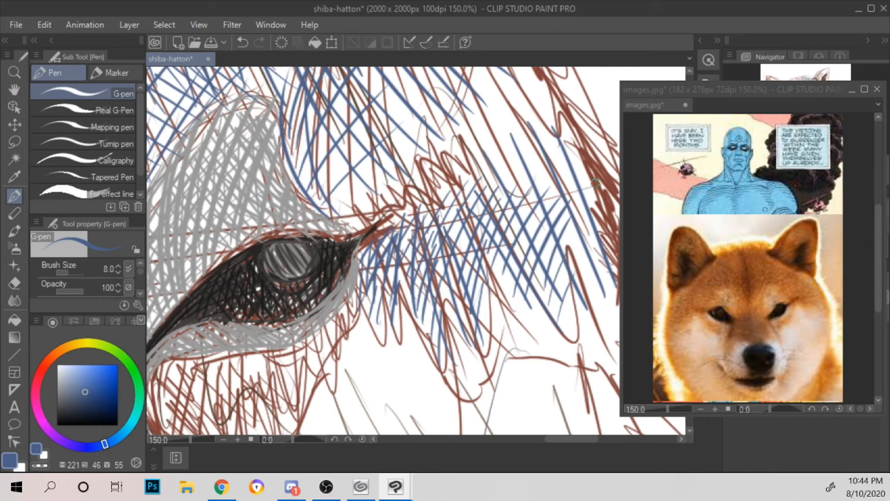
Step: Layer diagonal blue strokes over the fur outside the right eye, working from the upper temple down the side of the face
drag(590, 194, 516, 255)
drag(399, 247, 478, 163)
mouse_move(418, 252)
mouse_down()
mouse_move(489, 171)
mouse_move(505, 181)
mouse_up()
drag(439, 266, 516, 191)
drag(451, 272, 512, 211)
drag(473, 268, 522, 227)
drag(478, 287, 514, 253)
mouse_move(485, 302)
mouse_down()
mouse_move(525, 257)
mouse_move(515, 275)
mouse_up()
drag(502, 318, 530, 278)
drag(523, 332, 530, 311)
drag(531, 356, 543, 334)
drag(531, 383, 544, 334)
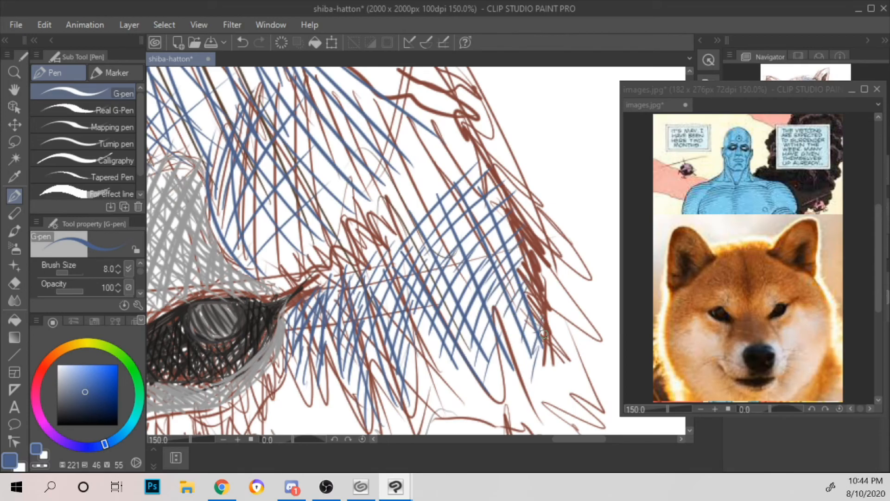
Step: Hatch the face's outer edge below the right ear with short blue strokes joining the temple shading
scroll(544, 334, down, 3)
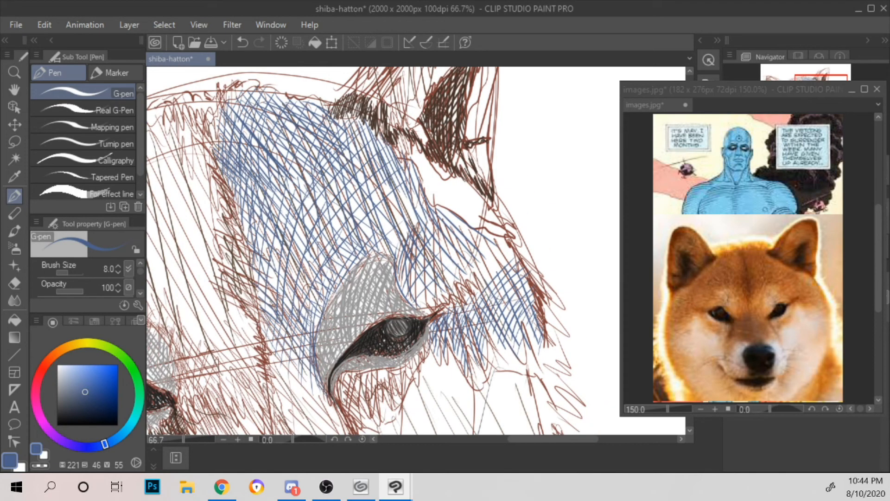
drag(488, 258, 499, 232)
drag(497, 274, 502, 233)
mouse_move(502, 281)
mouse_down()
mouse_move(505, 240)
mouse_move(513, 263)
mouse_move(505, 256)
mouse_move(514, 250)
mouse_move(495, 229)
mouse_up()
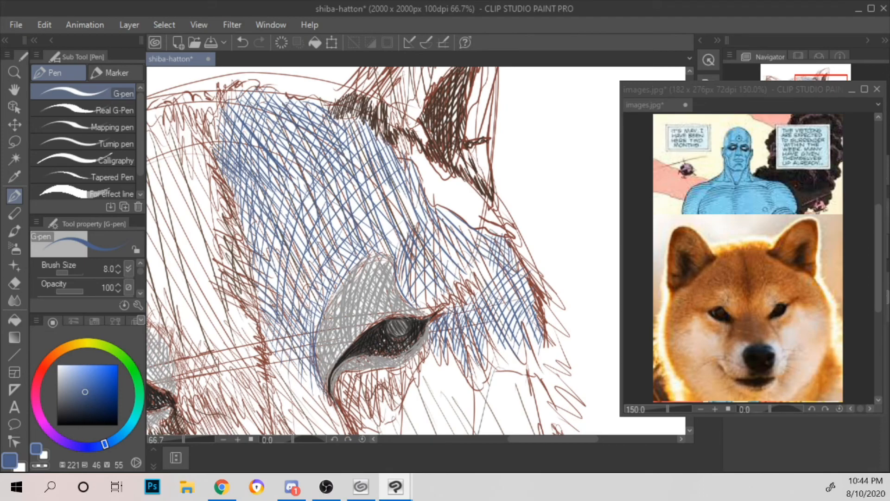
Step: Examine the blue shading on the whole head against the dog photo
scroll(499, 195, down, 3)
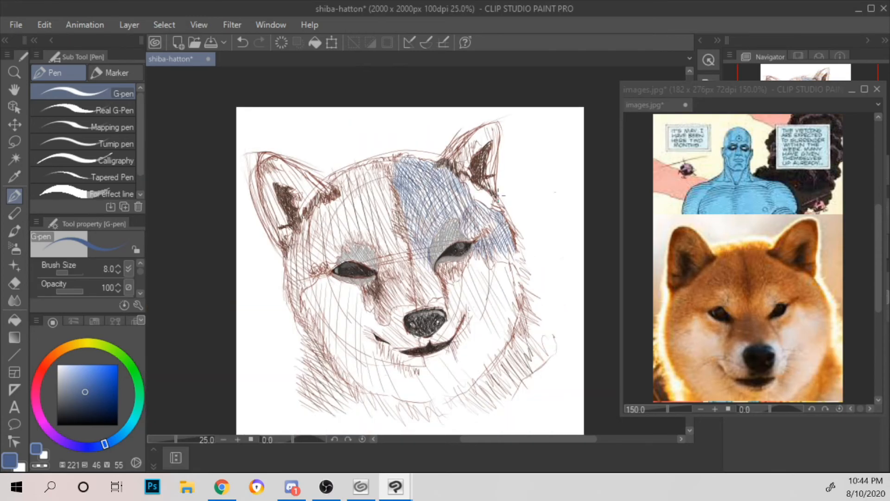
scroll(498, 195, up, 3)
scroll(474, 243, down, 2)
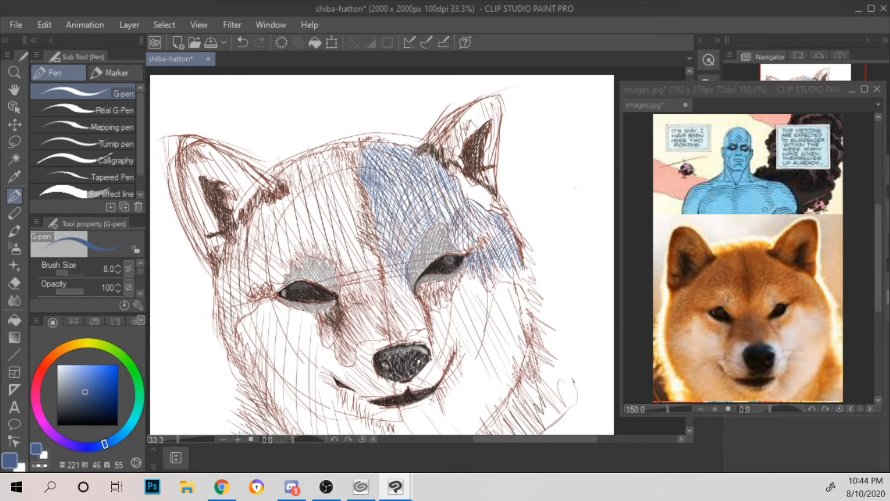
drag(475, 242, 482, 166)
scroll(484, 149, down, 3)
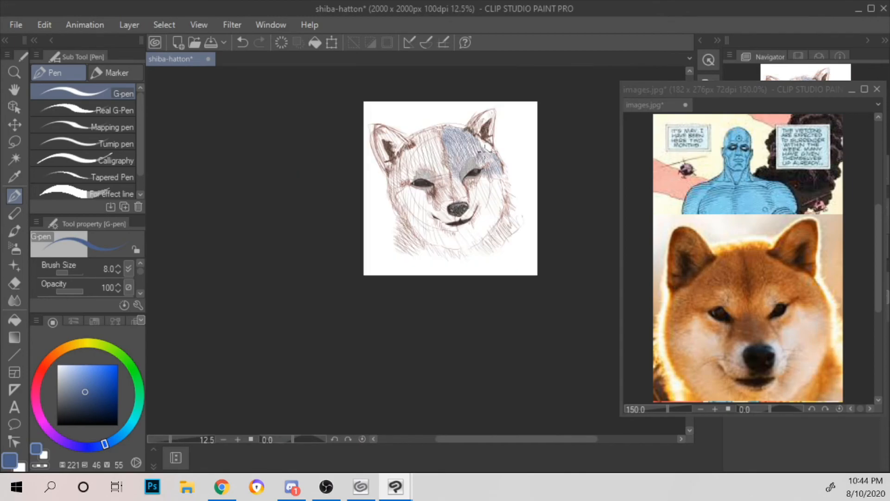
scroll(484, 149, up, 2)
drag(531, 157, 549, 187)
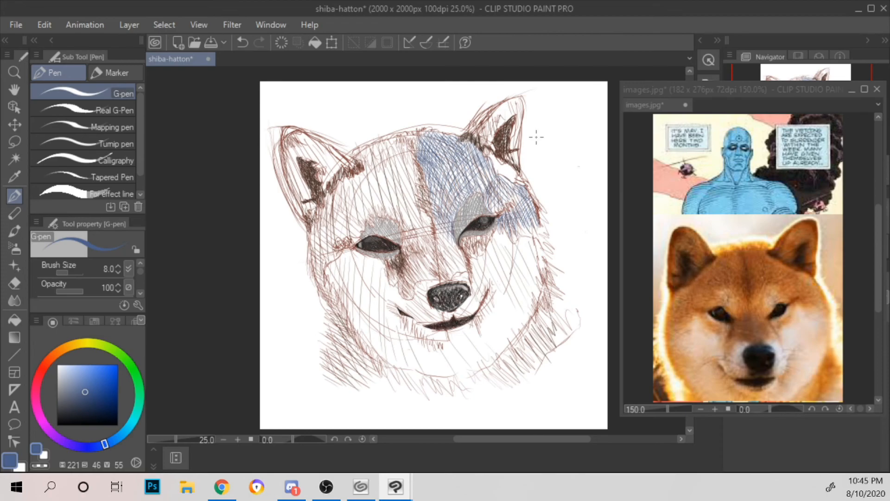
Step: Hatch a narrow blue band under the right eye, rising from near the inner corner towards the outer corner
scroll(536, 136, up, 1)
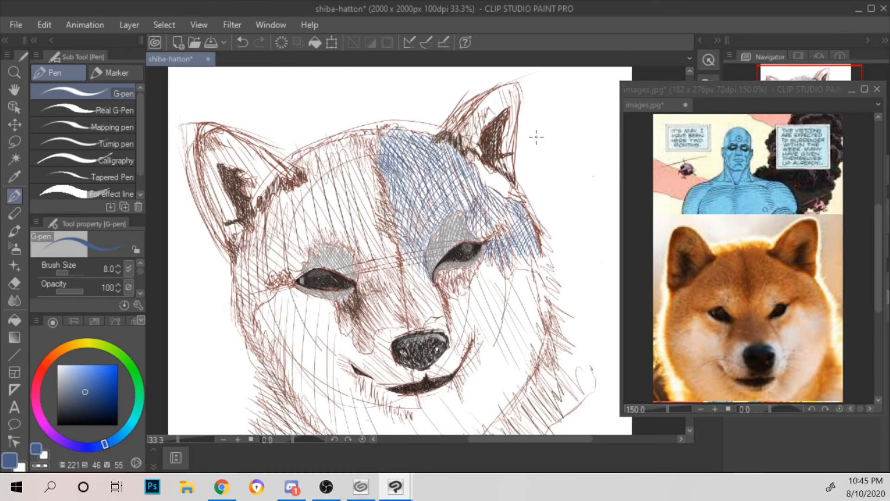
scroll(537, 137, up, 2)
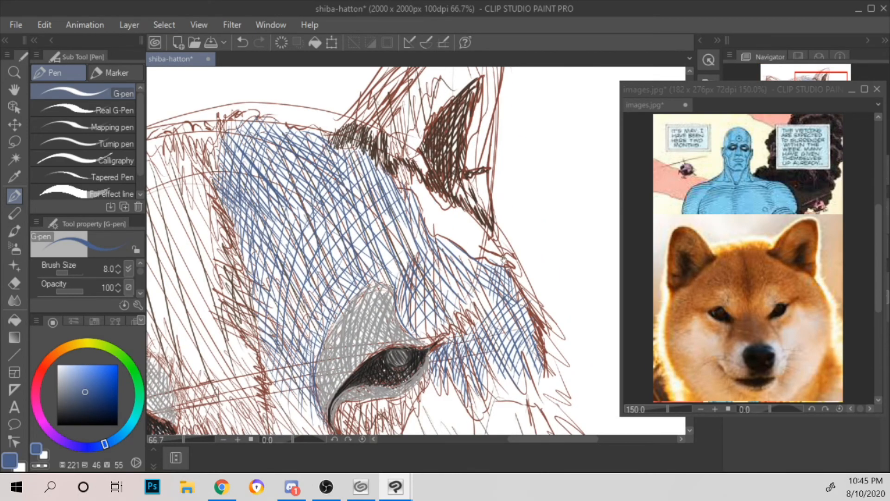
drag(501, 255, 452, 76)
drag(462, 293, 447, 225)
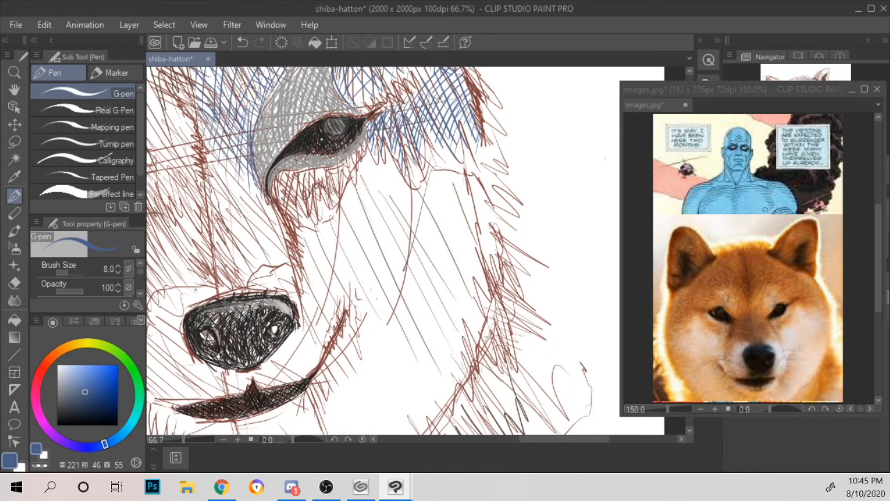
mouse_move(300, 221)
mouse_down()
mouse_move(314, 225)
mouse_move(355, 161)
mouse_up()
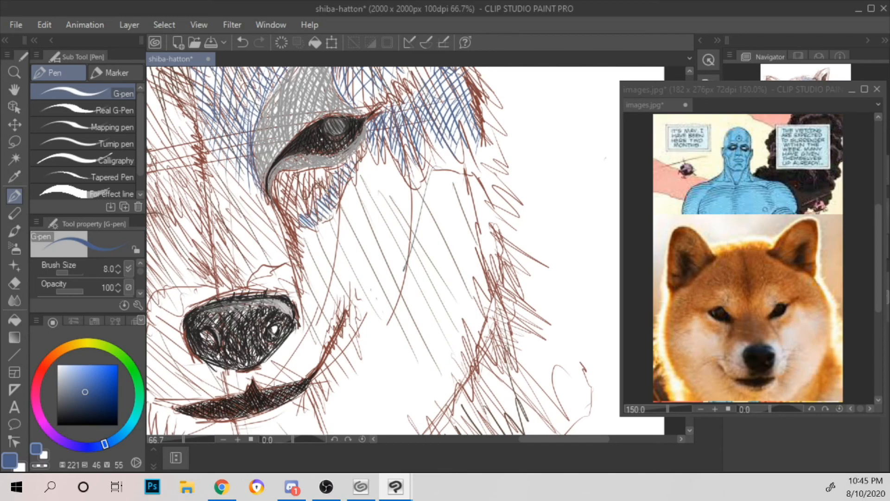
Step: Cross-hatch the band under the right eye with steeper blue strokes reaching up to the outer corner
drag(293, 221, 324, 186)
drag(328, 216, 334, 197)
drag(327, 190, 331, 175)
drag(332, 206, 343, 171)
drag(345, 174, 357, 149)
drag(359, 153, 380, 132)
drag(382, 158, 387, 141)
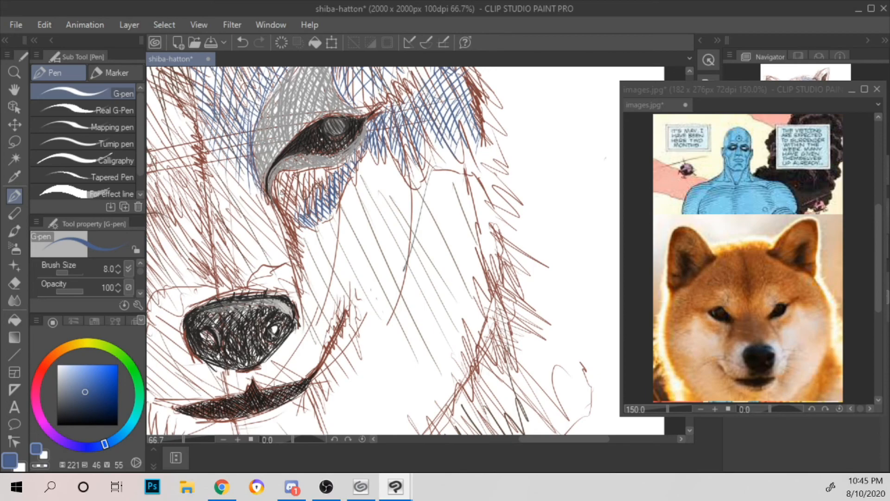
Step: Cross-hatch a small blue patch on the muzzle between the right eye's inner corner and the nose
drag(357, 179, 381, 196)
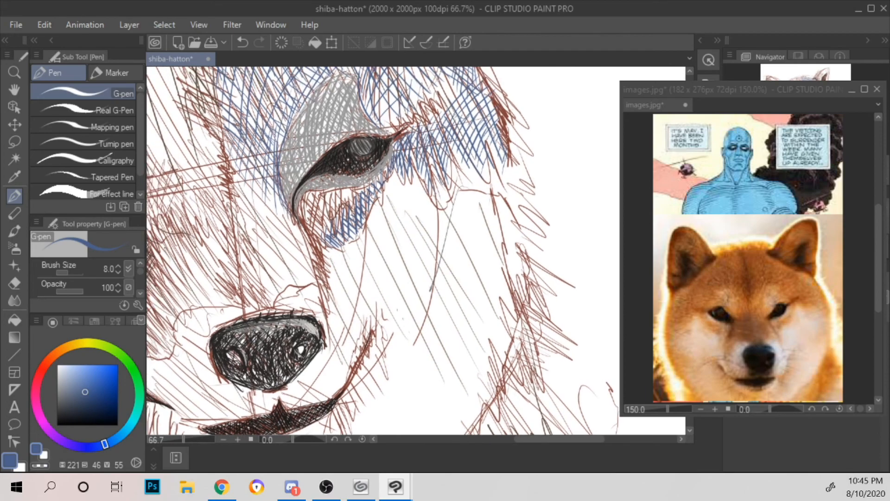
mouse_move(292, 286)
mouse_down()
mouse_move(313, 264)
mouse_move(310, 238)
mouse_up()
drag(285, 275, 294, 256)
mouse_move(296, 289)
mouse_down()
mouse_move(303, 261)
mouse_move(315, 263)
mouse_up()
mouse_move(299, 275)
mouse_down()
mouse_move(295, 240)
mouse_move(301, 244)
mouse_up()
drag(299, 267, 305, 257)
scroll(303, 260, down, 2)
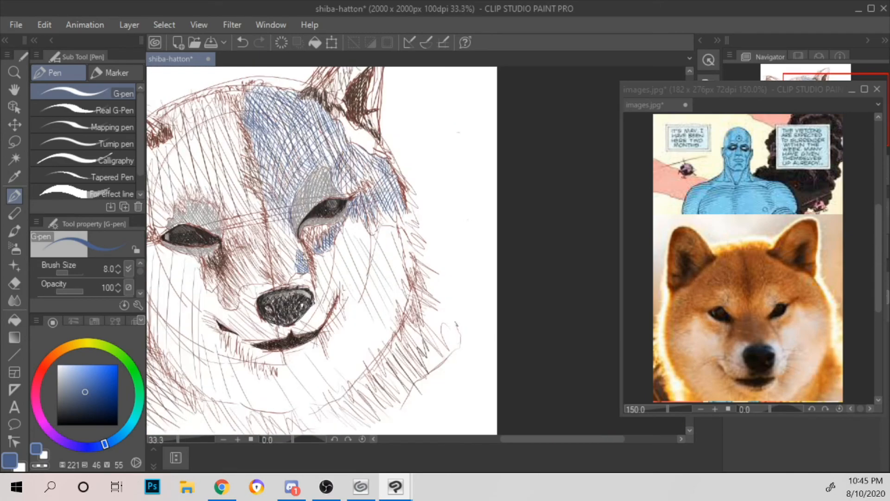
scroll(303, 259, up, 2)
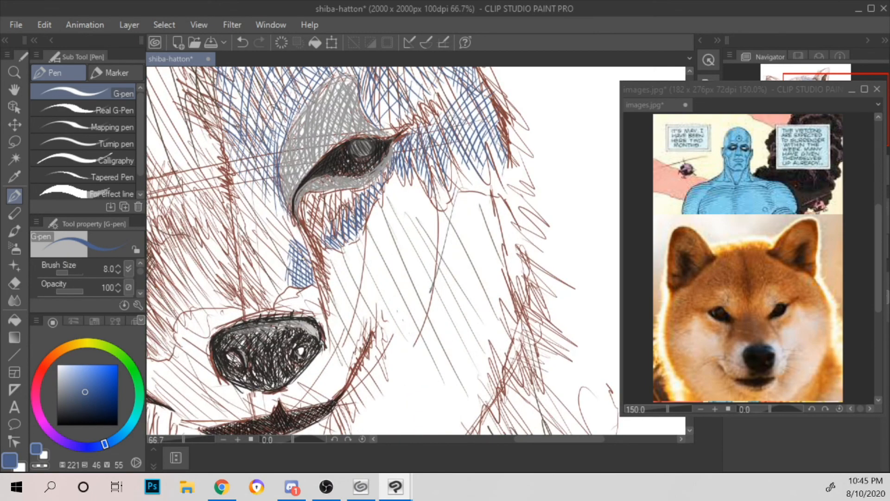
Step: Hatch the lower forehead between the centre line and the right eye's brow patch with steep blue strokes
drag(358, 195, 406, 243)
drag(278, 214, 281, 186)
drag(283, 194, 288, 184)
drag(280, 220, 286, 191)
drag(284, 230, 297, 173)
Step: Hatch the area between the left eye's brow patch and the forehead's centre line with diagonal blue strokes
mouse_move(293, 235)
mouse_down()
mouse_move(300, 171)
mouse_move(388, 232)
mouse_up()
scroll(284, 145, down, 1)
drag(280, 281, 291, 288)
drag(279, 271, 296, 285)
mouse_move(277, 263)
mouse_down()
mouse_move(301, 287)
mouse_move(306, 279)
mouse_up()
mouse_move(269, 237)
mouse_down()
mouse_move(311, 278)
mouse_move(330, 281)
mouse_up()
mouse_move(270, 218)
mouse_down()
mouse_move(338, 278)
mouse_move(333, 259)
mouse_up()
drag(295, 211, 334, 252)
drag(298, 209, 336, 251)
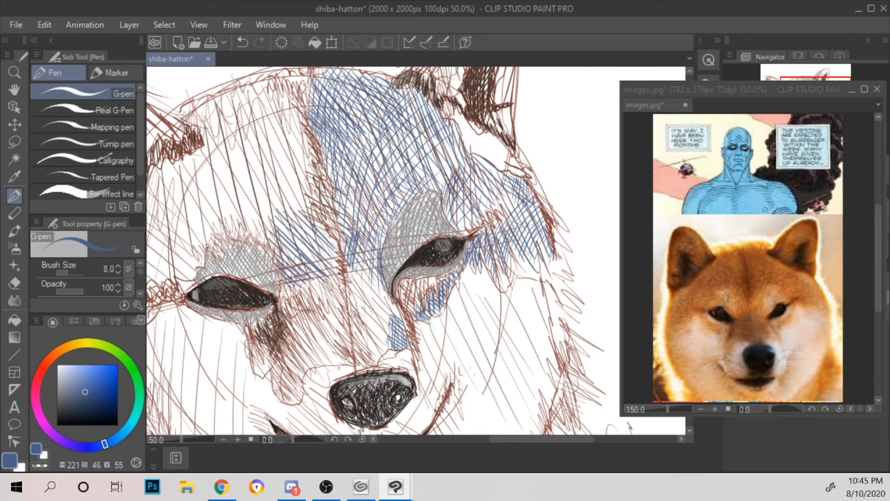
Step: Cross-hatch the blue patch left of the forehead's centre line with steeper strokes running down to the right
mouse_move(276, 221)
mouse_down()
mouse_move(281, 262)
mouse_move(299, 279)
mouse_up()
drag(297, 231, 310, 275)
mouse_move(307, 216)
mouse_down()
mouse_move(315, 263)
mouse_move(327, 272)
mouse_up()
drag(321, 231, 330, 268)
mouse_move(325, 232)
mouse_down()
mouse_move(334, 266)
mouse_move(335, 251)
mouse_up()
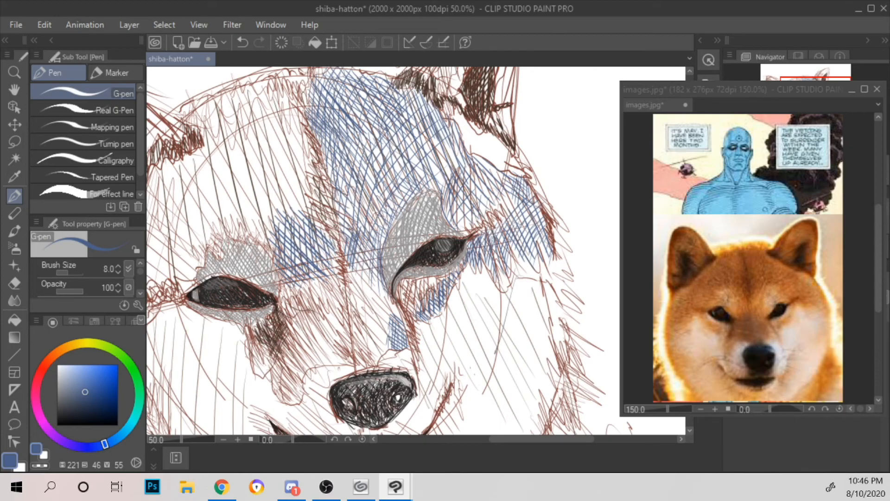
Step: Add a few blue strokes over the forehead between the centre line and the right brow
scroll(335, 229, down, 2)
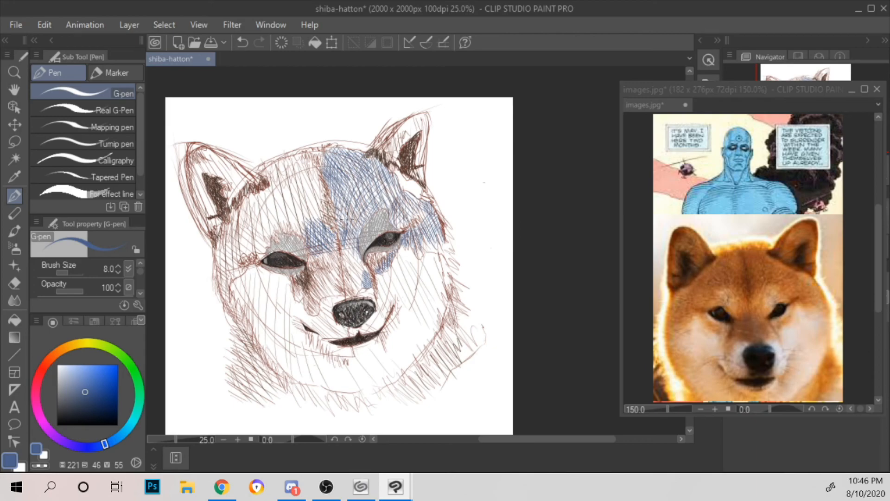
drag(351, 204, 346, 229)
drag(354, 195, 353, 229)
drag(358, 192, 354, 226)
mouse_move(377, 173)
mouse_down()
mouse_move(400, 192)
mouse_move(396, 214)
mouse_move(392, 194)
mouse_move(402, 201)
mouse_move(393, 205)
mouse_move(433, 215)
mouse_move(425, 239)
mouse_move(435, 219)
mouse_up()
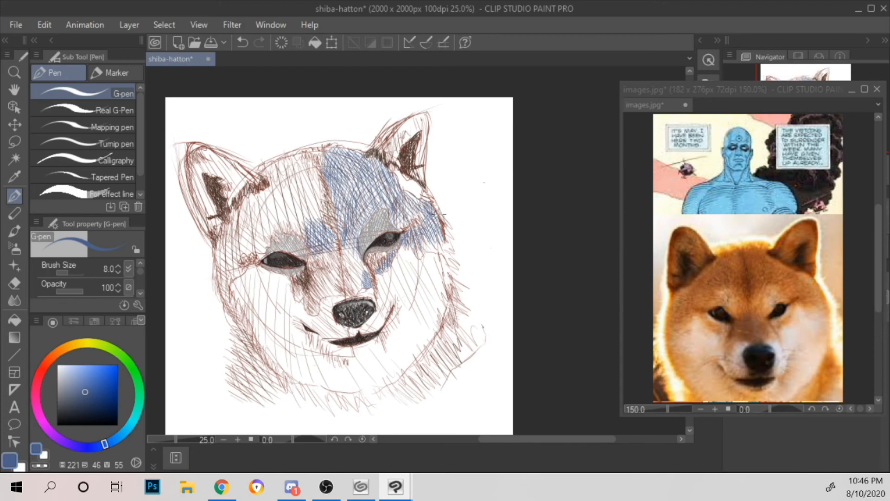
Step: Hatch the fur above the left eye's grey brow patch with blue strokes slanting down towards the nose
scroll(420, 204, up, 3)
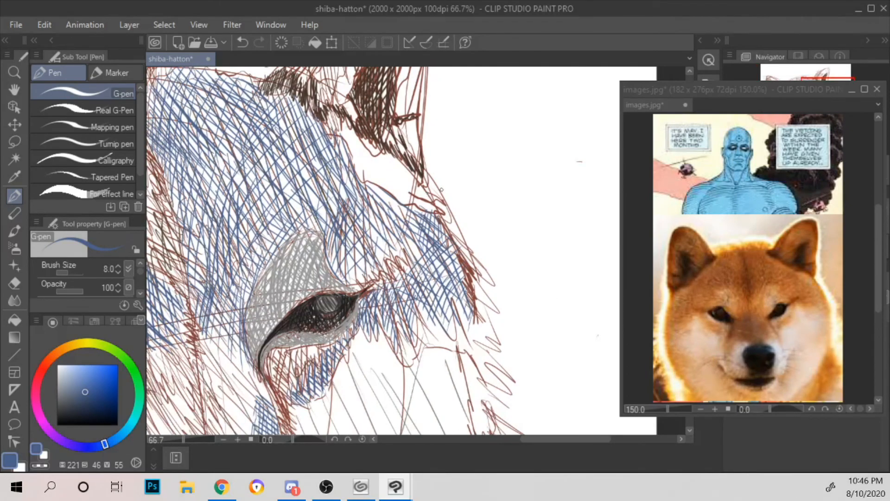
drag(334, 181, 615, 172)
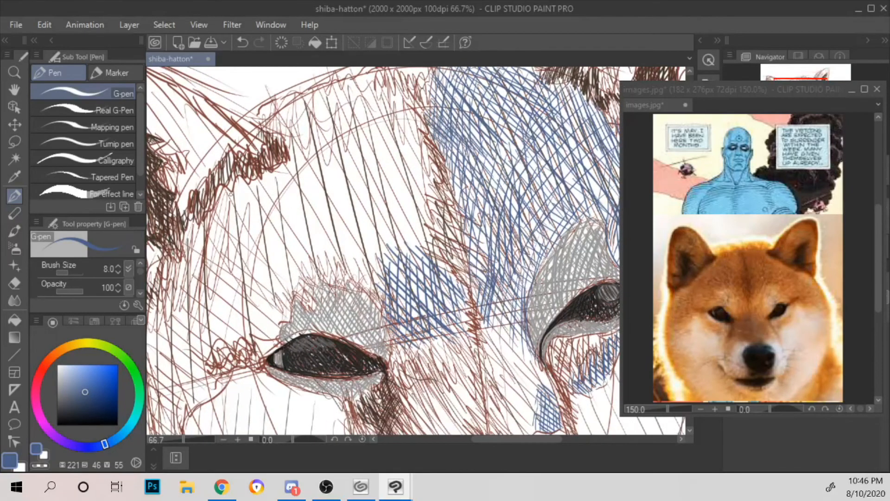
scroll(236, 185, down, 3)
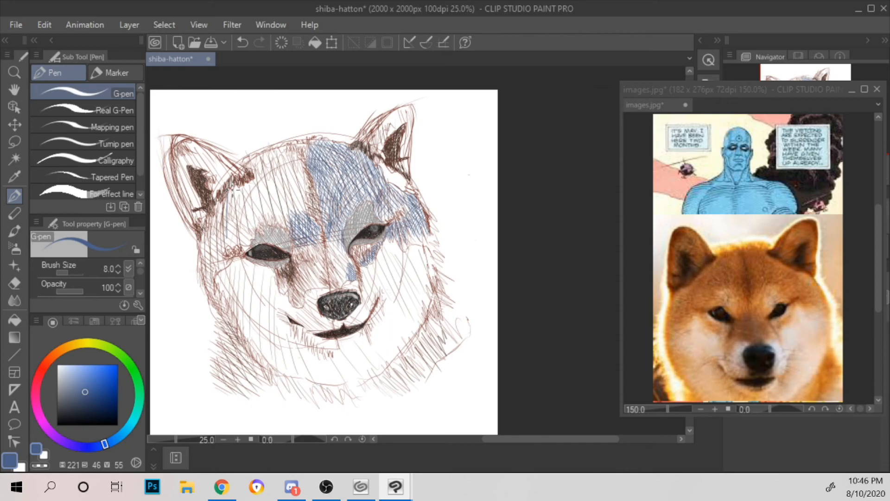
scroll(232, 190, up, 3)
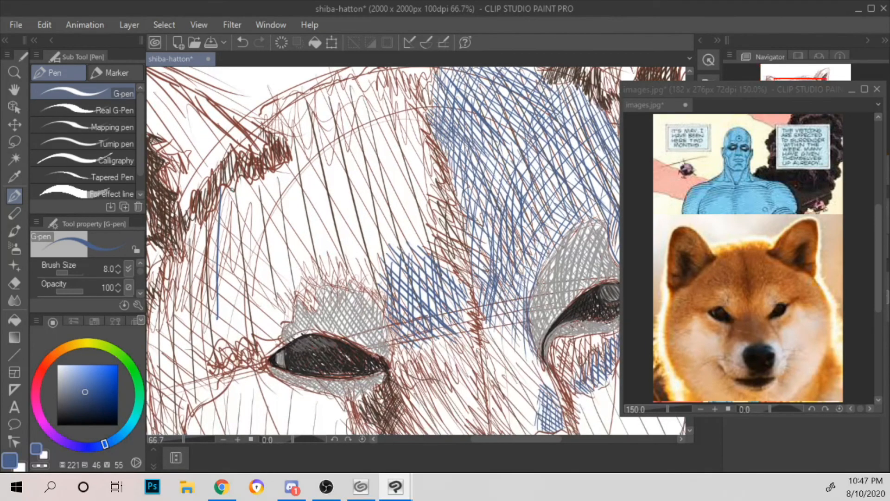
mouse_move(302, 295)
mouse_down()
mouse_move(314, 310)
mouse_move(311, 293)
mouse_up()
drag(308, 275, 317, 284)
mouse_move(290, 238)
mouse_down()
mouse_move(321, 283)
mouse_move(309, 246)
mouse_up()
drag(308, 247, 341, 289)
mouse_move(298, 219)
mouse_down()
mouse_move(351, 293)
mouse_move(309, 232)
mouse_up()
drag(312, 235, 358, 296)
drag(310, 218, 331, 261)
mouse_move(313, 213)
mouse_down()
mouse_move(360, 289)
mouse_move(388, 313)
mouse_up()
drag(342, 192, 385, 304)
drag(361, 247, 372, 268)
Step: Cross-hatch the blue shading above the left brow patch with strokes slanting down towards the outer side of the face
drag(310, 241, 298, 266)
drag(326, 205, 308, 241)
mouse_move(341, 205)
mouse_down()
mouse_move(306, 274)
mouse_move(318, 261)
mouse_up()
drag(347, 225, 317, 276)
drag(352, 227, 329, 280)
mouse_move(366, 235)
mouse_down()
mouse_move(336, 279)
mouse_move(348, 280)
mouse_up()
drag(365, 263, 349, 288)
drag(381, 244, 356, 287)
drag(380, 267, 366, 287)
drag(393, 249, 369, 291)
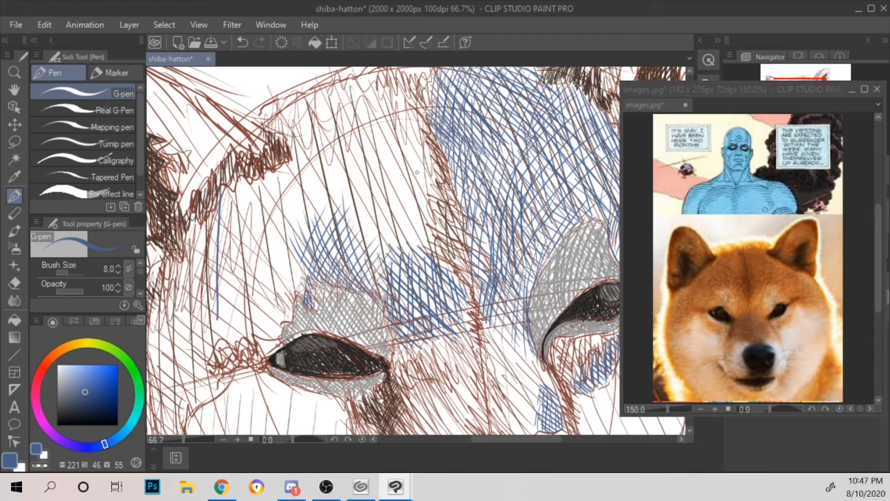
Step: Extend the blue hatching above the left brow across the middle of the forehead towards the centre line
scroll(419, 174, down, 2)
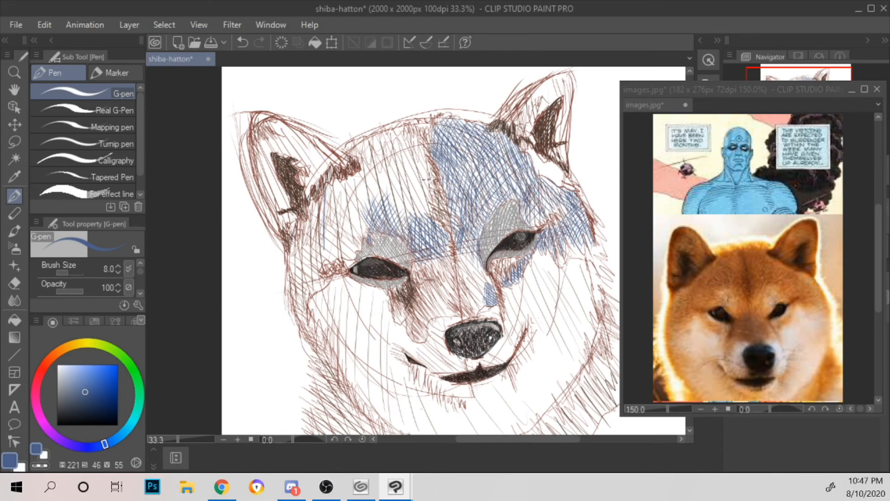
mouse_move(407, 204)
mouse_down()
mouse_move(417, 185)
mouse_move(427, 211)
mouse_move(433, 181)
mouse_up()
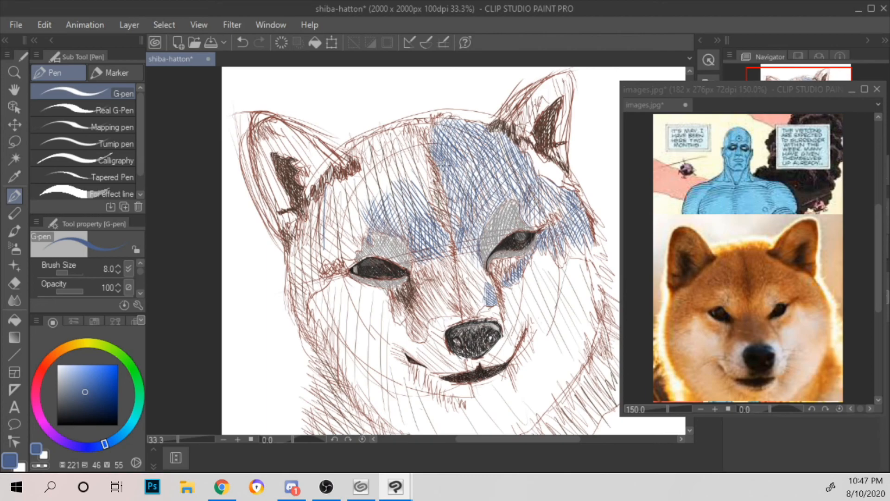
scroll(443, 165, up, 1)
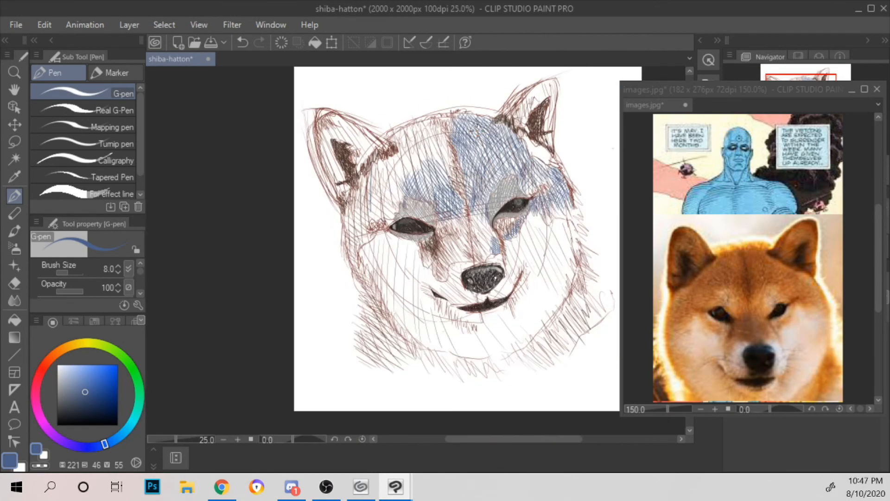
scroll(471, 142, down, 2)
drag(563, 173, 518, 184)
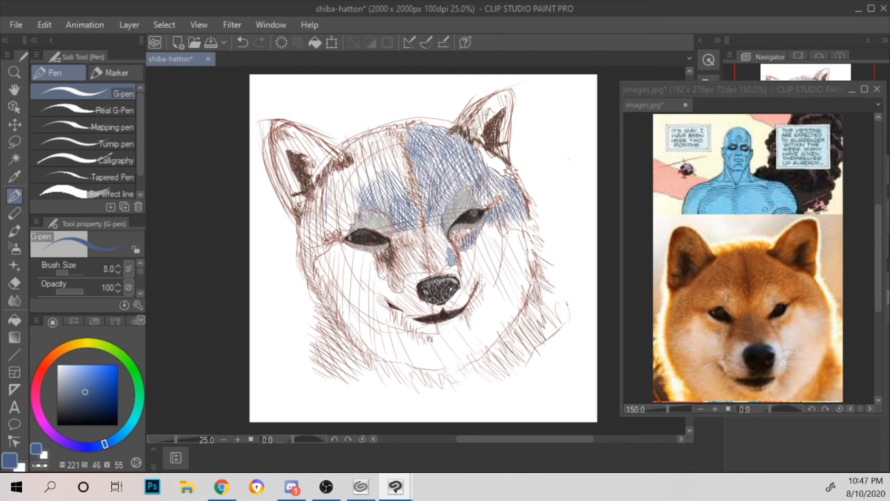
scroll(511, 171, up, 2)
scroll(512, 172, down, 1)
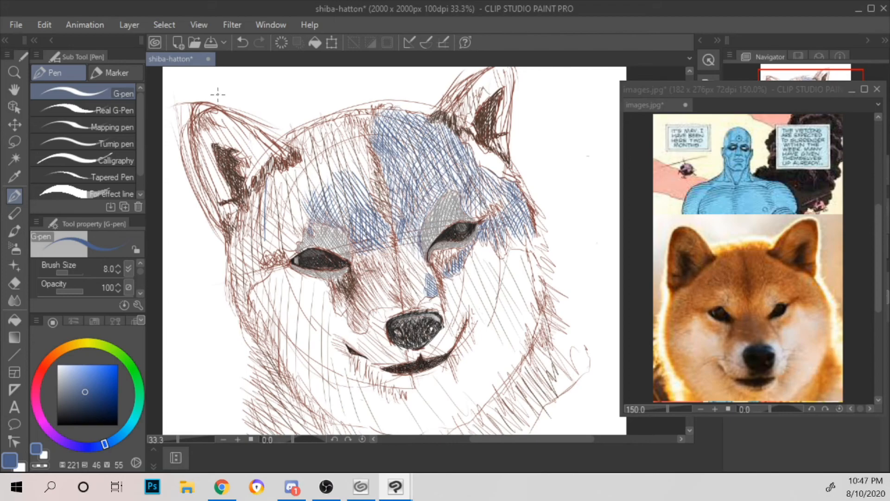
mouse_move(229, 89)
mouse_down()
mouse_move(363, 100)
mouse_move(619, 344)
mouse_up()
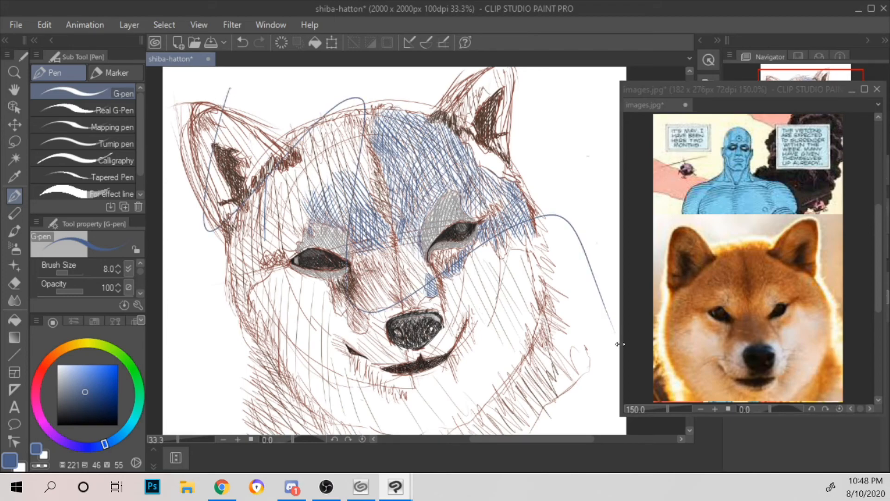
key(ctrl+z)
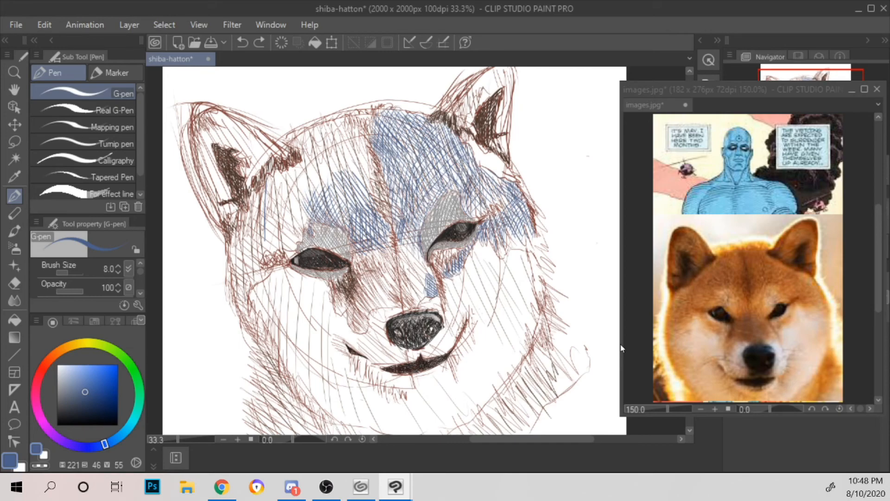
Step: Hatch the forehead beside the left ear's inner base with short, near-vertical blue strokes
key(ctrl+minus)
key(ctrl+minus)
key(ctrl+plus)
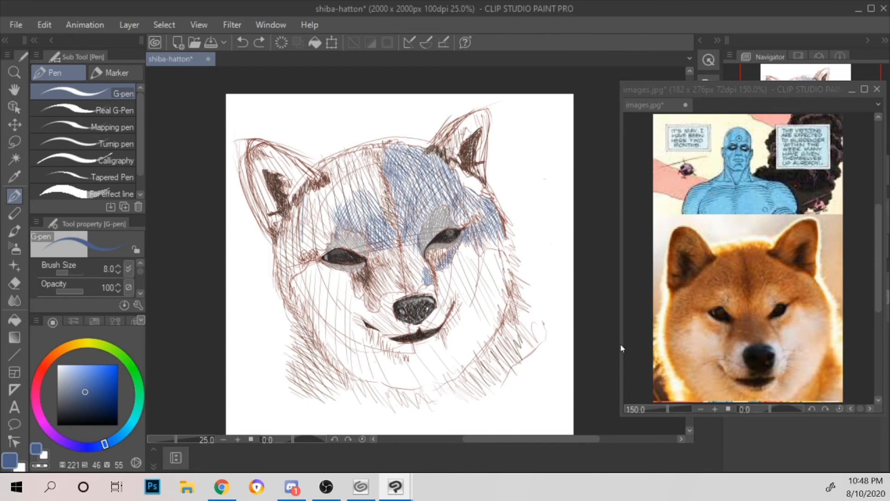
key(ctrl+plus)
key(ctrl+plus)
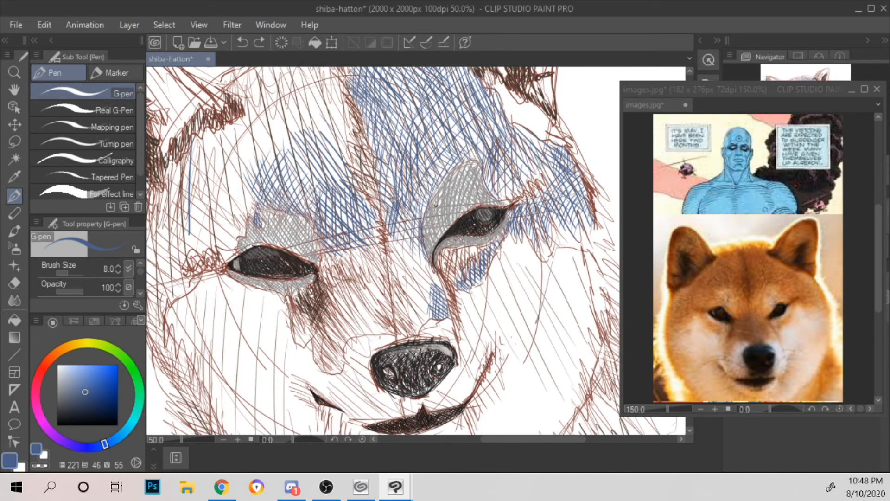
drag(429, 189, 502, 230)
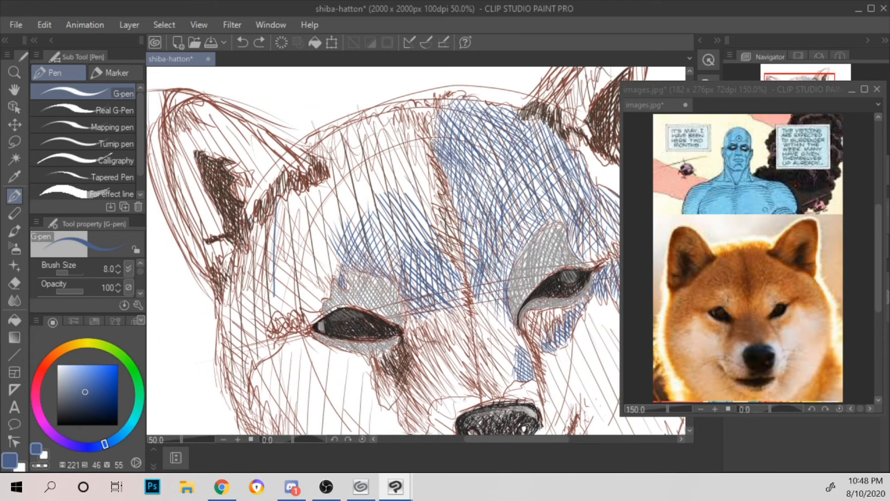
drag(313, 186, 317, 222)
drag(326, 177, 321, 220)
mouse_move(329, 173)
mouse_down()
mouse_move(324, 222)
mouse_move(333, 219)
mouse_up()
drag(317, 145, 313, 156)
drag(320, 146, 316, 160)
mouse_move(326, 139)
mouse_down()
mouse_move(322, 160)
mouse_move(327, 146)
mouse_up()
drag(330, 145, 328, 169)
Step: Continue the steep blue hatching along the upper left forehead, just below the top contour of the head
mouse_move(336, 132)
mouse_down()
mouse_move(328, 205)
mouse_move(334, 183)
mouse_up()
drag(349, 125, 334, 209)
drag(353, 128, 342, 202)
drag(360, 123, 346, 200)
mouse_move(360, 132)
mouse_down()
mouse_move(349, 192)
mouse_move(352, 183)
mouse_up()
mouse_move(370, 121)
mouse_down()
mouse_move(355, 190)
mouse_move(363, 143)
mouse_up()
drag(367, 143, 358, 192)
drag(376, 117, 364, 158)
drag(366, 160, 361, 191)
Step: Carry the near-vertical blue hatching along the top of the forehead to the centre line
drag(378, 121, 364, 190)
mouse_move(381, 124)
mouse_down()
mouse_move(370, 187)
mouse_move(380, 171)
mouse_up()
drag(393, 114, 385, 180)
drag(396, 124, 391, 171)
mouse_move(401, 122)
mouse_down()
mouse_move(395, 174)
mouse_move(402, 168)
mouse_up()
drag(409, 122, 410, 159)
drag(419, 138, 414, 183)
drag(424, 155, 422, 189)
drag(432, 160, 424, 174)
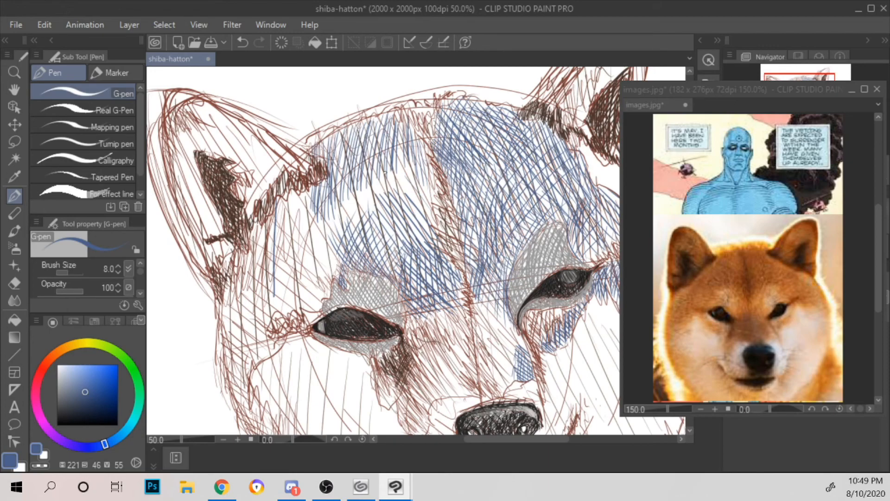
Step: Thicken the blue diagonal hatching across the middle of the forehead, between the left brow and the centre line
mouse_move(426, 212)
mouse_down()
mouse_move(435, 214)
mouse_move(433, 199)
mouse_move(441, 203)
mouse_move(423, 139)
mouse_move(440, 126)
mouse_up()
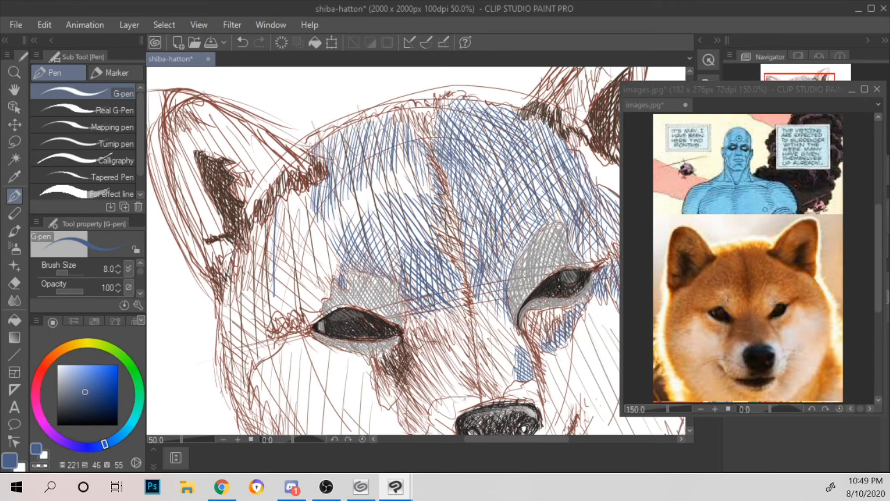
mouse_move(328, 213)
mouse_down()
mouse_move(366, 176)
mouse_move(387, 180)
mouse_up()
drag(383, 219, 389, 190)
drag(394, 209, 414, 153)
mouse_move(403, 204)
mouse_down()
mouse_move(397, 221)
mouse_move(420, 169)
mouse_up()
drag(416, 226, 425, 179)
drag(344, 213, 375, 196)
drag(356, 197, 373, 176)
drag(375, 216, 397, 172)
drag(378, 192, 404, 167)
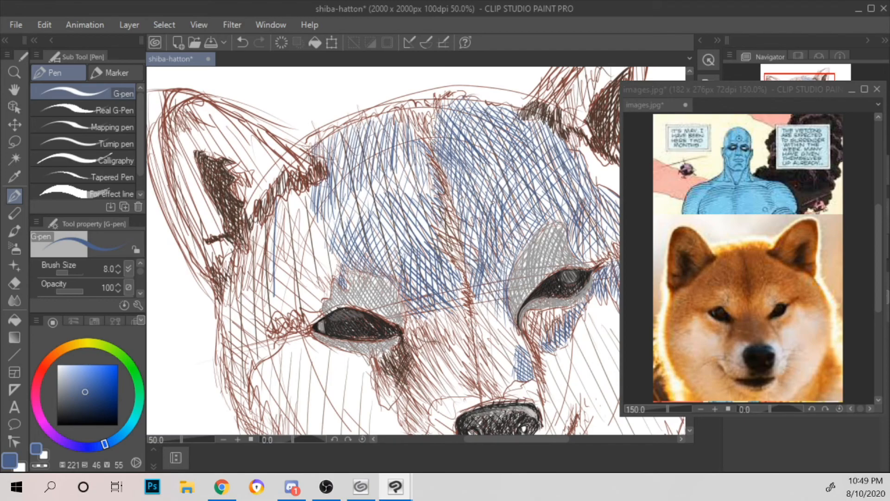
Step: Hatch the outer left edge of the face beside the left eye with short blue strokes slanting down to the right
drag(224, 333, 219, 322)
drag(240, 357, 234, 345)
drag(232, 334, 223, 306)
drag(250, 357, 226, 319)
mouse_move(259, 355)
mouse_down()
mouse_move(231, 307)
mouse_move(256, 339)
mouse_up()
drag(255, 338, 234, 300)
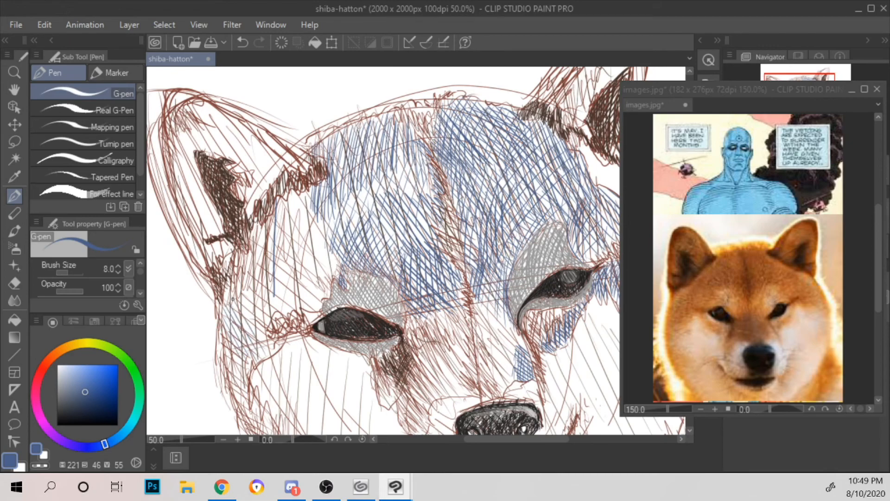
drag(265, 343, 237, 296)
drag(261, 324, 240, 292)
mouse_move(272, 330)
mouse_down()
mouse_move(246, 288)
mouse_move(262, 306)
mouse_up()
drag(268, 303, 256, 282)
drag(277, 316, 260, 277)
Step: Carry the blue slanted hatching from the left temple up to the forehead below the left ear's base
mouse_move(293, 314)
mouse_down()
mouse_move(269, 278)
mouse_move(281, 270)
mouse_move(273, 246)
mouse_up()
drag(320, 306, 275, 245)
drag(295, 262, 274, 232)
drag(322, 301, 296, 263)
drag(324, 297, 276, 222)
drag(330, 288, 281, 210)
drag(331, 290, 283, 206)
mouse_move(332, 280)
mouse_down()
mouse_move(288, 203)
mouse_move(296, 206)
mouse_up()
mouse_move(342, 278)
mouse_down()
mouse_move(295, 204)
mouse_move(303, 214)
mouse_up()
drag(316, 210, 343, 253)
drag(324, 209, 339, 236)
mouse_move(228, 313)
mouse_down()
mouse_move(219, 325)
mouse_move(232, 322)
mouse_move(234, 344)
mouse_up()
mouse_move(254, 304)
mouse_down()
mouse_move(239, 354)
mouse_move(247, 342)
mouse_move(248, 363)
mouse_up()
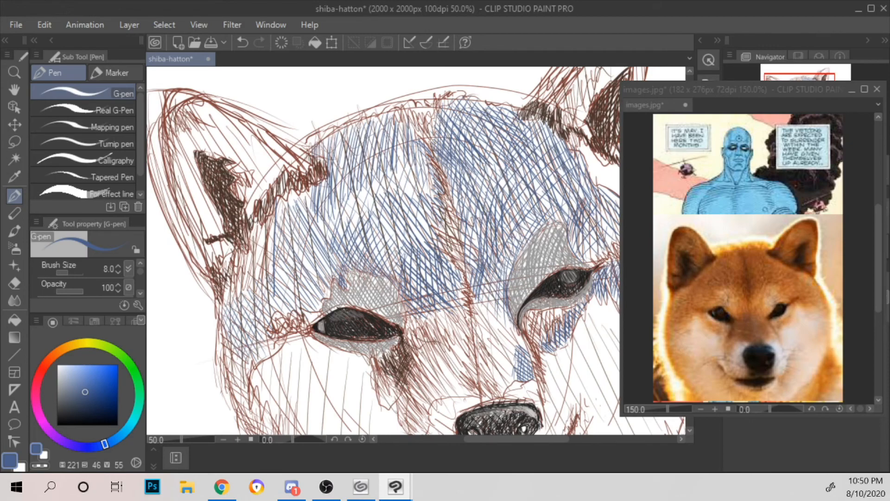
Step: Cross-hatch the temple just above the left eye's outer corner with short blue strokes slanting down to the left
drag(261, 267, 255, 286)
drag(266, 273, 257, 298)
drag(284, 257, 275, 283)
drag(273, 290, 265, 303)
drag(291, 262, 286, 283)
drag(281, 279, 280, 309)
mouse_move(293, 277)
mouse_down()
mouse_move(285, 311)
mouse_move(291, 304)
mouse_up()
drag(308, 262, 299, 296)
drag(315, 246, 302, 299)
drag(322, 246, 317, 277)
drag(319, 278, 308, 302)
drag(332, 260, 315, 311)
drag(329, 281, 306, 320)
Step: Add blue strokes slanting down to the left over the forehead directly below the left ear's inner base
drag(336, 199, 324, 218)
drag(320, 229, 294, 256)
drag(316, 199, 292, 238)
drag(292, 239, 283, 256)
drag(300, 201, 291, 217)
drag(290, 219, 281, 233)
drag(293, 197, 281, 210)
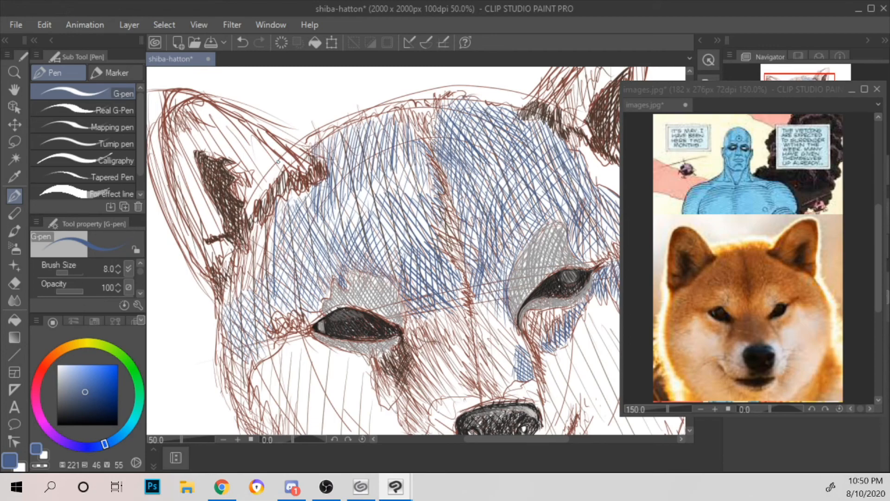
Step: Cross-hatch the forehead from below the left ear to the centre line with short, steep blue strokes
mouse_move(330, 199)
mouse_down()
mouse_move(329, 216)
mouse_move(341, 223)
mouse_up()
drag(339, 223, 344, 247)
drag(343, 188, 352, 247)
drag(348, 184, 355, 228)
drag(356, 229, 362, 254)
mouse_move(357, 189)
mouse_down()
mouse_move(368, 234)
mouse_move(368, 216)
mouse_up()
mouse_move(370, 182)
mouse_down()
mouse_move(375, 209)
mouse_move(382, 197)
mouse_up()
drag(380, 169, 396, 198)
drag(391, 171, 405, 205)
mouse_move(409, 168)
mouse_down()
mouse_move(417, 204)
mouse_move(408, 199)
mouse_up()
drag(414, 175, 423, 199)
drag(403, 159, 431, 202)
drag(409, 162, 437, 192)
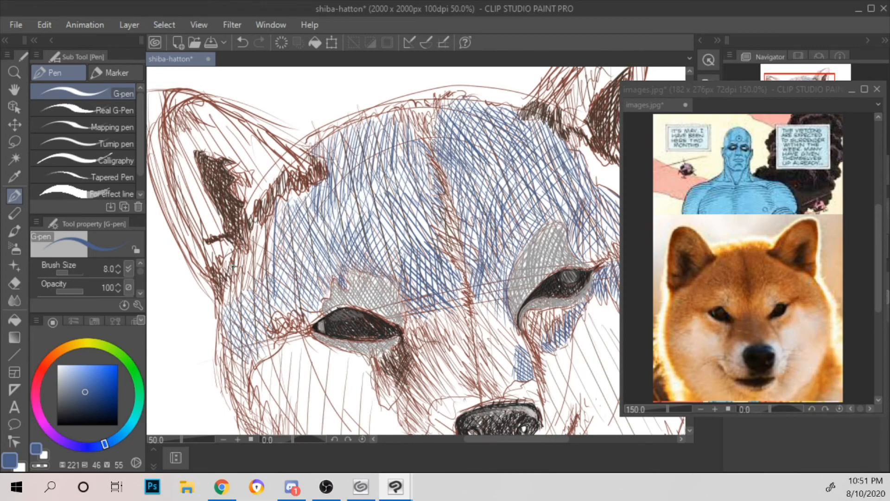
Step: Hatch the outer left edge of the face below the left ear with steep, near-vertical blue strokes
scroll(234, 266, up, 3)
scroll(331, 227, down, 1)
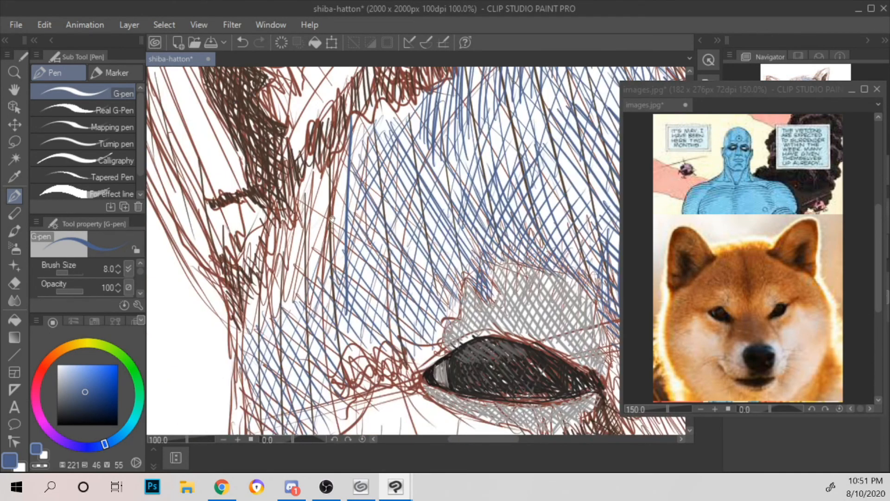
drag(249, 291, 249, 336)
drag(255, 276, 256, 332)
drag(262, 300, 263, 334)
drag(263, 264, 265, 329)
drag(271, 240, 276, 323)
mouse_move(277, 229)
mouse_down()
mouse_move(281, 316)
mouse_move(296, 318)
mouse_up()
mouse_move(295, 228)
mouse_down()
mouse_move(307, 308)
mouse_move(322, 307)
mouse_up()
drag(307, 197, 333, 306)
mouse_move(308, 176)
mouse_down()
mouse_move(345, 295)
mouse_move(349, 280)
mouse_up()
drag(324, 164, 355, 259)
drag(332, 164, 345, 206)
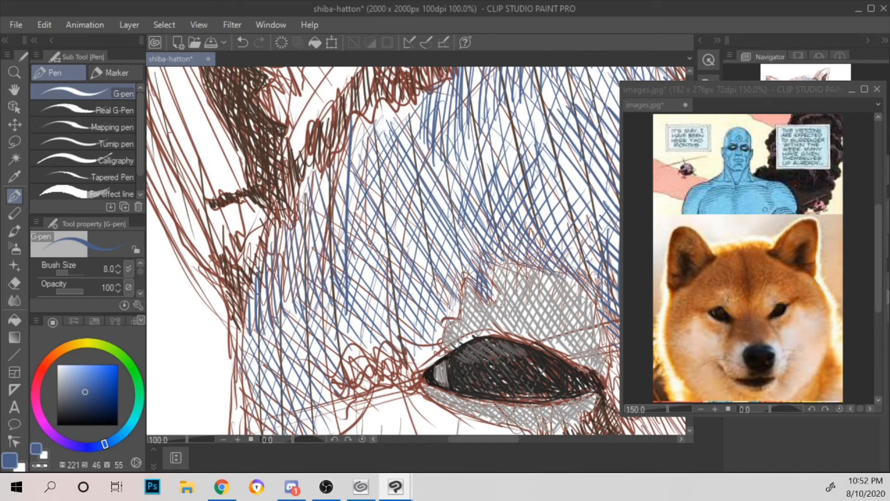
Step: Layer longer blue diagonal strokes over the left temple, between the face's outer edge and the left eye
drag(239, 354, 275, 396)
mouse_move(245, 334)
mouse_down()
mouse_move(284, 392)
mouse_move(309, 399)
mouse_up()
drag(265, 317, 322, 391)
mouse_move(275, 313)
mouse_down()
mouse_move(323, 371)
mouse_move(338, 369)
mouse_up()
drag(294, 300, 338, 346)
drag(318, 293, 368, 351)
mouse_move(318, 252)
mouse_down()
mouse_move(390, 348)
mouse_move(407, 338)
mouse_up()
Step: Continue the long blue diagonal strokes up the forehead along the left ear's base
drag(332, 214, 394, 295)
drag(338, 189, 415, 314)
drag(349, 170, 411, 267)
drag(352, 134, 422, 245)
mouse_move(355, 119)
mouse_down()
mouse_move(404, 206)
mouse_move(406, 192)
mouse_up()
drag(378, 102, 415, 174)
drag(385, 101, 426, 179)
drag(400, 110, 431, 156)
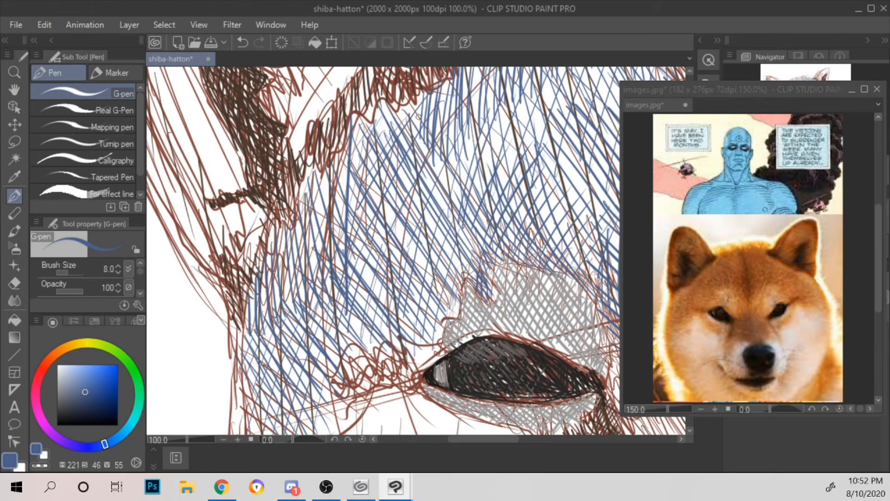
Step: Hatch the left ear's inner rim with short blue strokes, from partway up the rim down to its base
scroll(417, 114, down, 2)
scroll(417, 114, down, 2)
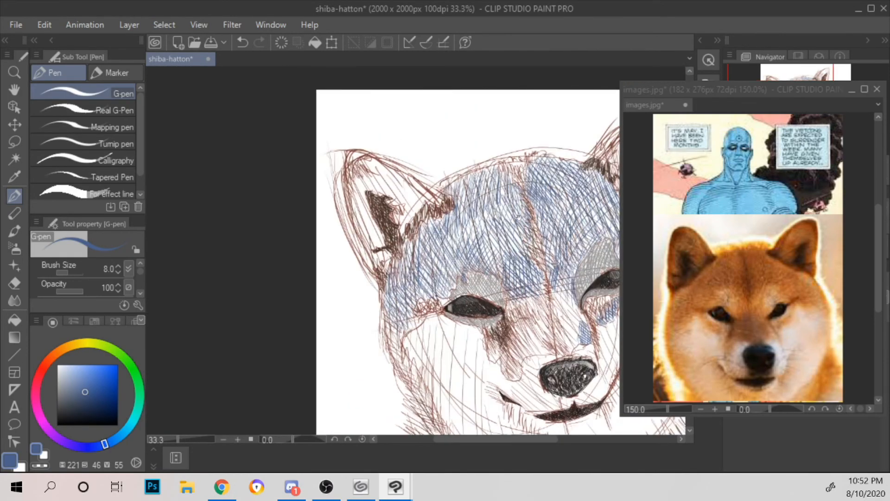
scroll(464, 162, up, 2)
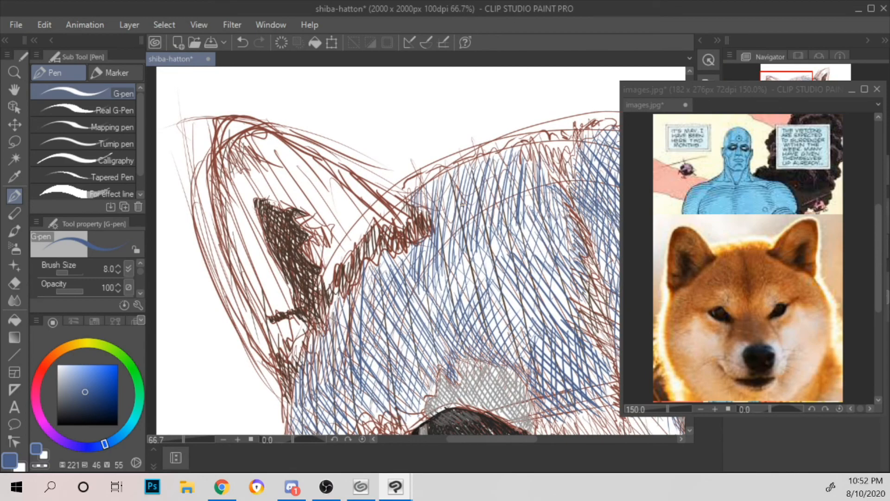
drag(323, 156, 355, 190)
drag(353, 176, 367, 200)
drag(367, 191, 379, 209)
drag(376, 203, 387, 219)
drag(384, 190, 397, 215)
mouse_move(396, 198)
mouse_down()
mouse_move(406, 222)
mouse_move(397, 221)
mouse_up()
Step: Fill the left ear's inner rim with flatter blue strokes running along its slope over the first hatching
drag(370, 202, 406, 212)
drag(351, 184, 401, 207)
drag(341, 179, 393, 202)
mouse_move(319, 160)
mouse_down()
mouse_move(354, 177)
mouse_move(311, 155)
mouse_move(320, 158)
mouse_up()
mouse_move(330, 164)
mouse_down()
mouse_move(340, 175)
mouse_move(331, 165)
mouse_up()
mouse_move(361, 179)
mouse_down()
mouse_move(387, 196)
mouse_move(392, 219)
mouse_move(358, 186)
mouse_move(376, 193)
mouse_up()
drag(367, 194, 392, 199)
drag(387, 193, 409, 212)
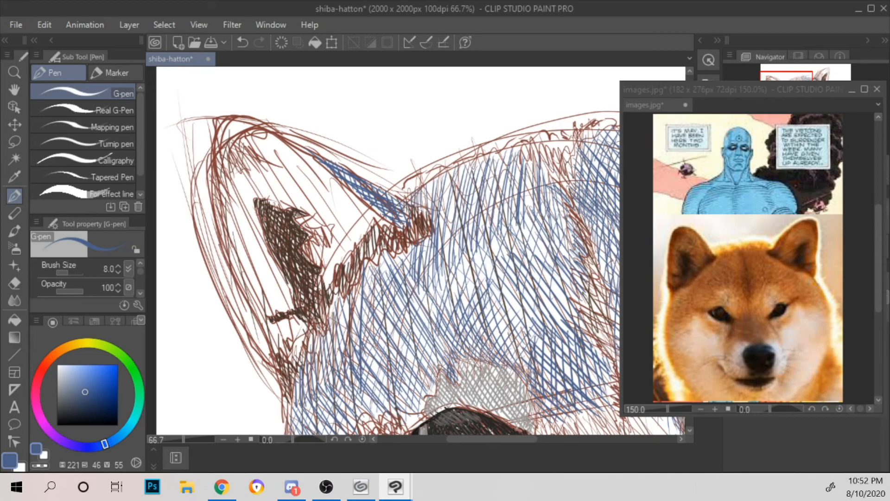
key(ctrl+minus)
drag(404, 205, 490, 251)
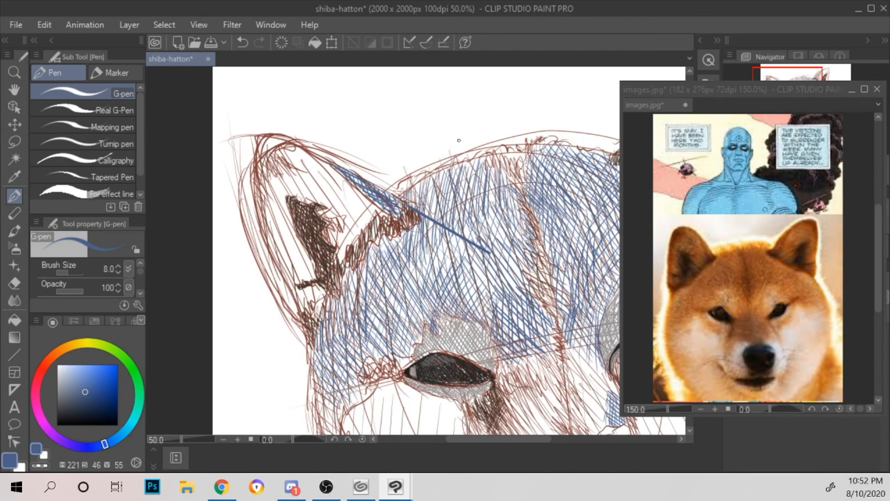
key(ctrl+z)
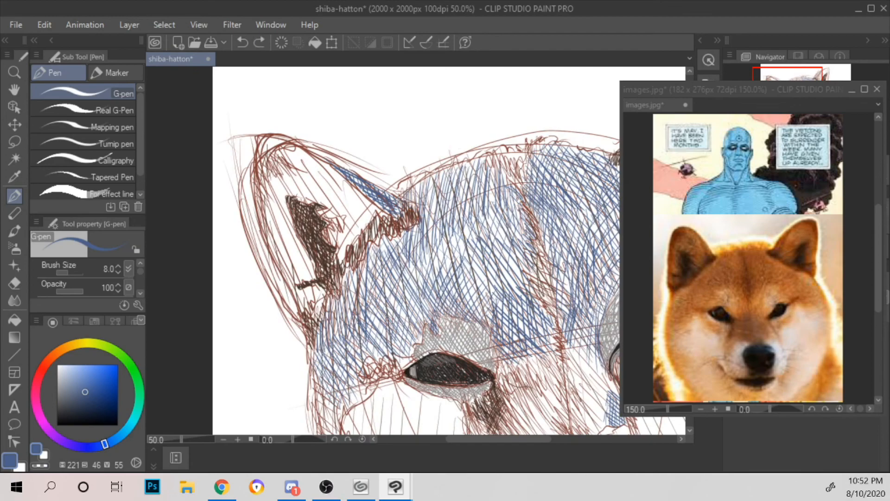
Step: Hatch the right ear's inner rim with short blue strokes from its base up towards the tip
drag(513, 202, 328, 220)
mouse_move(459, 161)
mouse_down()
mouse_move(458, 175)
mouse_move(462, 169)
mouse_up()
mouse_move(483, 134)
mouse_down()
mouse_move(478, 141)
mouse_move(492, 128)
mouse_move(473, 160)
mouse_up()
mouse_move(482, 135)
mouse_down()
mouse_move(477, 154)
mouse_move(450, 168)
mouse_up()
drag(488, 115, 474, 135)
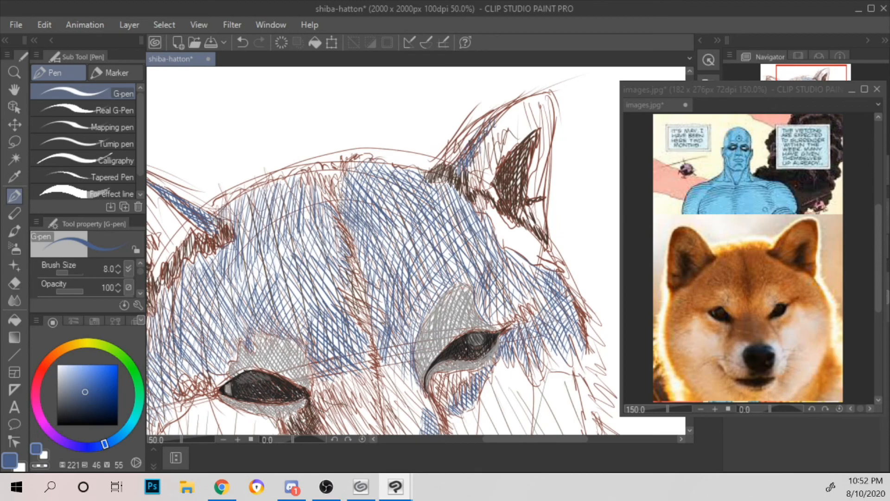
mouse_move(493, 121)
mouse_down()
mouse_move(487, 130)
mouse_move(492, 117)
mouse_up()
drag(527, 93, 517, 100)
drag(507, 108, 488, 128)
Step: Hatch the fur band along the lower right cheek and jaw with blue strokes slanting down to the right
scroll(469, 151, down, 2)
scroll(508, 237, up, 1)
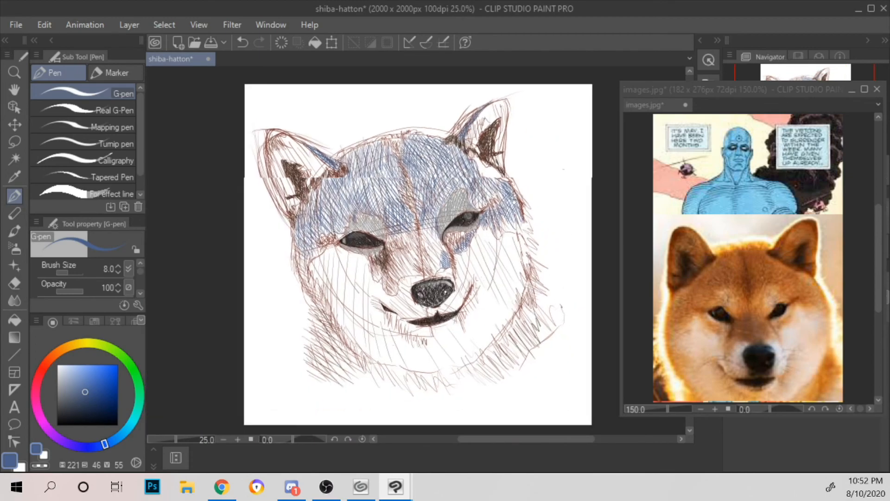
scroll(508, 196, up, 1)
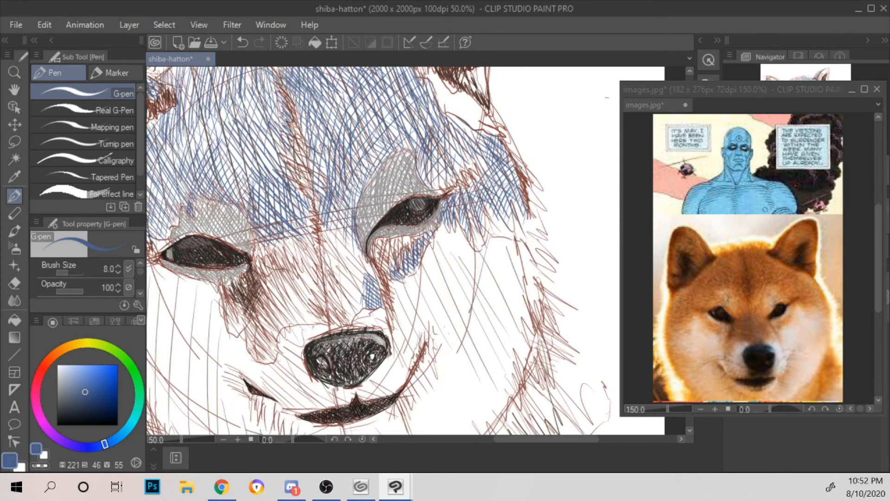
drag(535, 192, 496, 106)
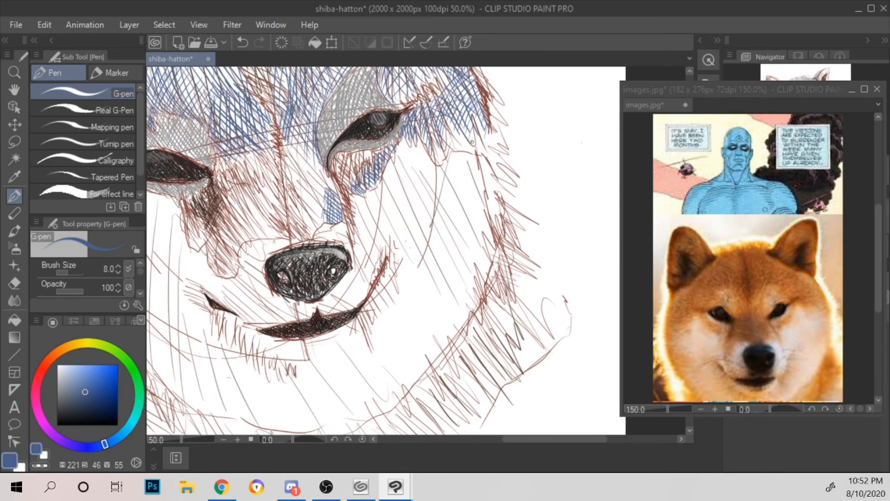
drag(504, 277, 487, 146)
mouse_move(364, 290)
mouse_down()
mouse_move(379, 282)
mouse_move(385, 289)
mouse_move(393, 265)
mouse_move(417, 302)
mouse_move(423, 264)
mouse_move(438, 300)
mouse_move(431, 241)
mouse_move(456, 292)
mouse_move(444, 215)
mouse_move(459, 204)
mouse_move(485, 259)
mouse_move(469, 190)
mouse_move(490, 206)
mouse_up()
drag(479, 162, 495, 201)
drag(485, 144, 495, 178)
drag(489, 138, 496, 156)
drag(551, 138, 563, 205)
drag(503, 176, 510, 214)
drag(505, 157, 523, 228)
drag(519, 183, 543, 255)
drag(528, 200, 552, 256)
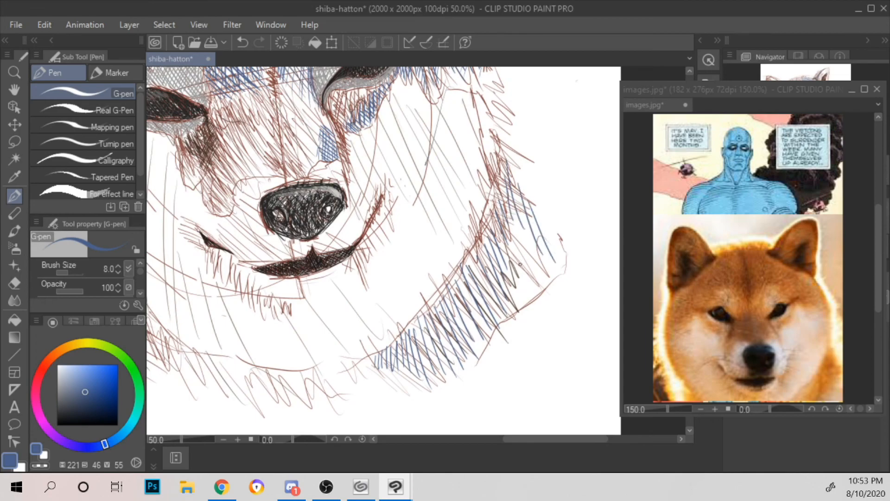
mouse_move(507, 233)
mouse_down()
mouse_move(527, 292)
mouse_move(537, 288)
mouse_up()
mouse_move(514, 218)
mouse_down()
mouse_move(542, 280)
mouse_move(549, 264)
mouse_up()
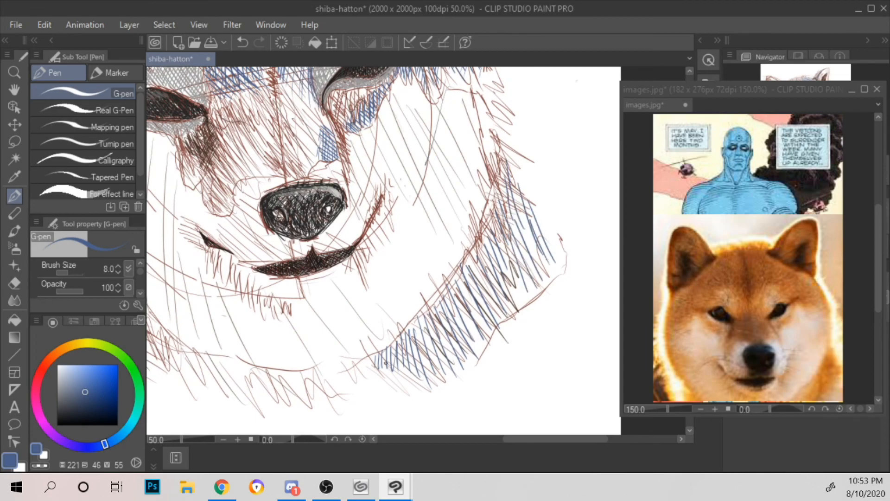
Step: Cross-hatch the lower end of the right jaw's fur band with blue strokes slanting up to the right
drag(376, 365, 393, 345)
drag(383, 368, 415, 327)
drag(399, 360, 432, 329)
drag(401, 372, 441, 325)
drag(421, 372, 456, 330)
mouse_move(439, 384)
mouse_down()
mouse_move(465, 334)
mouse_move(473, 342)
mouse_up()
drag(408, 335, 435, 301)
mouse_move(432, 335)
mouse_down()
mouse_move(449, 290)
mouse_move(456, 296)
mouse_up()
Step: Continue the blue cross-hatching up the right cheek's fur band and add steep strokes at its upper, outer end
drag(445, 337, 468, 291)
mouse_move(468, 303)
mouse_down()
mouse_move(483, 282)
mouse_move(456, 335)
mouse_up()
drag(490, 290, 465, 339)
mouse_move(499, 293)
mouse_down()
mouse_move(467, 355)
mouse_move(474, 359)
mouse_up()
drag(452, 283, 478, 249)
drag(466, 292, 492, 245)
drag(478, 296, 503, 242)
mouse_move(493, 311)
mouse_down()
mouse_move(514, 259)
mouse_move(533, 263)
mouse_up()
drag(495, 198, 524, 259)
drag(523, 218, 535, 287)
drag(533, 246, 547, 293)
drag(549, 263, 553, 276)
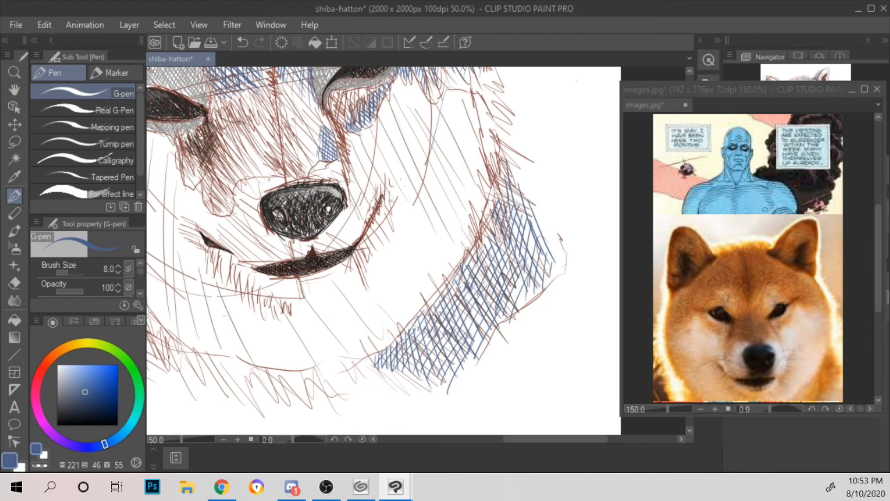
Step: Extend the blue hatching from the right jaw's fur band towards the chin and darken its lower end with short steep strokes
mouse_move(378, 356)
mouse_down()
mouse_move(374, 366)
mouse_move(392, 371)
mouse_up()
mouse_move(329, 380)
mouse_down()
mouse_move(334, 392)
mouse_move(392, 371)
mouse_move(399, 394)
mouse_up()
mouse_move(363, 364)
mouse_down()
mouse_move(397, 385)
mouse_move(427, 385)
mouse_up()
drag(361, 365, 364, 381)
drag(365, 358, 369, 392)
mouse_move(376, 360)
mouse_down()
mouse_move(375, 390)
mouse_move(386, 393)
mouse_up()
mouse_move(393, 360)
mouse_down()
mouse_move(393, 390)
mouse_move(401, 392)
mouse_up()
drag(408, 361, 407, 392)
Step: Layer near-vertical blue strokes over the right jaw's fur band, working from its lower end up to the cheek
mouse_move(411, 344)
mouse_down()
mouse_move(411, 391)
mouse_move(416, 374)
mouse_up()
drag(424, 316, 431, 375)
drag(440, 339, 431, 379)
drag(447, 307, 439, 355)
drag(461, 340, 454, 350)
drag(465, 316, 456, 338)
mouse_move(469, 290)
mouse_down()
mouse_move(463, 306)
mouse_move(472, 334)
mouse_up()
drag(490, 303, 485, 316)
drag(490, 244, 482, 280)
mouse_move(505, 237)
mouse_down()
mouse_move(491, 275)
mouse_move(506, 265)
mouse_up()
drag(520, 218, 512, 241)
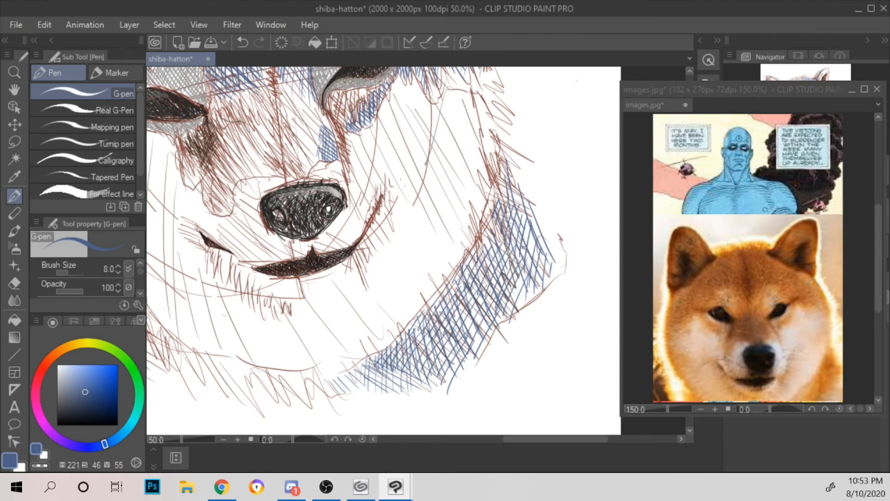
Step: Darken the upper end and inner edge of the right cheek's fur band with short, steep blue strokes
drag(520, 194, 513, 216)
drag(527, 218, 521, 237)
drag(523, 190, 517, 199)
drag(516, 175, 518, 225)
drag(500, 156, 493, 189)
mouse_move(502, 192)
mouse_down()
mouse_move(500, 211)
mouse_move(492, 198)
mouse_up()
drag(499, 155, 486, 203)
mouse_move(504, 167)
mouse_down()
mouse_move(492, 193)
mouse_move(501, 192)
mouse_up()
mouse_move(508, 166)
mouse_down()
mouse_move(501, 183)
mouse_move(501, 167)
mouse_up()
mouse_move(471, 209)
mouse_down()
mouse_move(486, 242)
mouse_move(477, 236)
mouse_move(482, 263)
mouse_up()
drag(479, 217, 490, 235)
drag(486, 218, 495, 233)
drag(486, 176, 480, 206)
drag(493, 179, 488, 200)
drag(491, 193, 488, 227)
Step: Add short blue hatching strokes along the left edge of the face, beside and below the left eye
scroll(482, 205, down, 1)
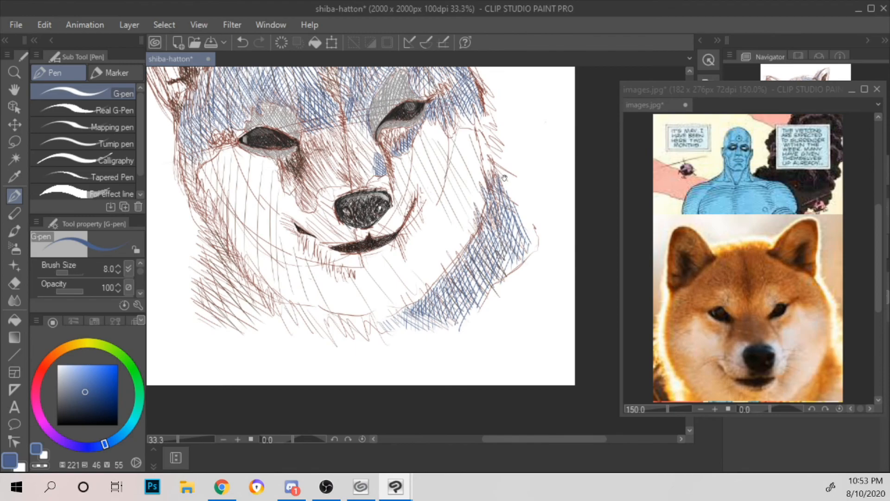
drag(504, 178, 543, 214)
mouse_move(225, 190)
mouse_down()
mouse_move(220, 198)
mouse_move(228, 197)
mouse_up()
mouse_move(233, 201)
mouse_down()
mouse_move(234, 238)
mouse_move(231, 214)
mouse_up()
drag(234, 215, 231, 227)
mouse_move(232, 191)
mouse_down()
mouse_move(226, 217)
mouse_move(219, 204)
mouse_up()
drag(222, 192, 215, 209)
mouse_move(235, 197)
mouse_down()
mouse_move(223, 205)
mouse_move(214, 199)
mouse_up()
drag(221, 161, 216, 170)
Step: Check the drawing of the whole head and switch to the Chrome browser
scroll(206, 109, down, 1)
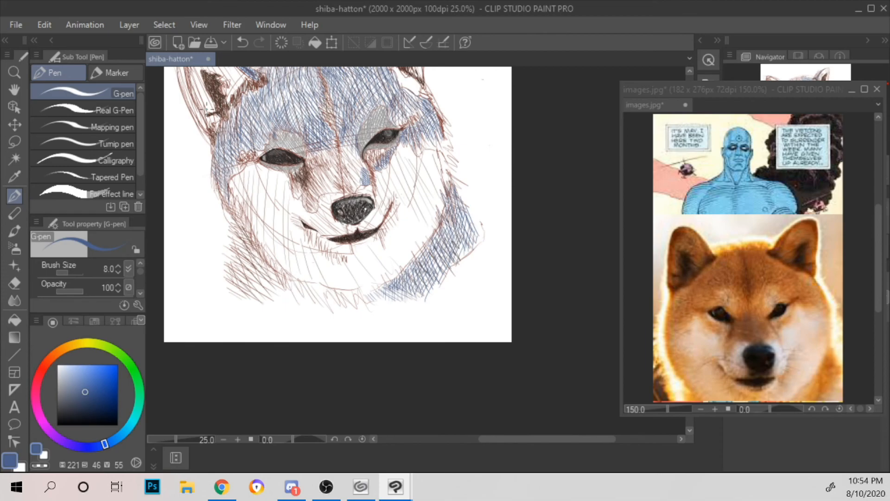
drag(399, 161, 445, 220)
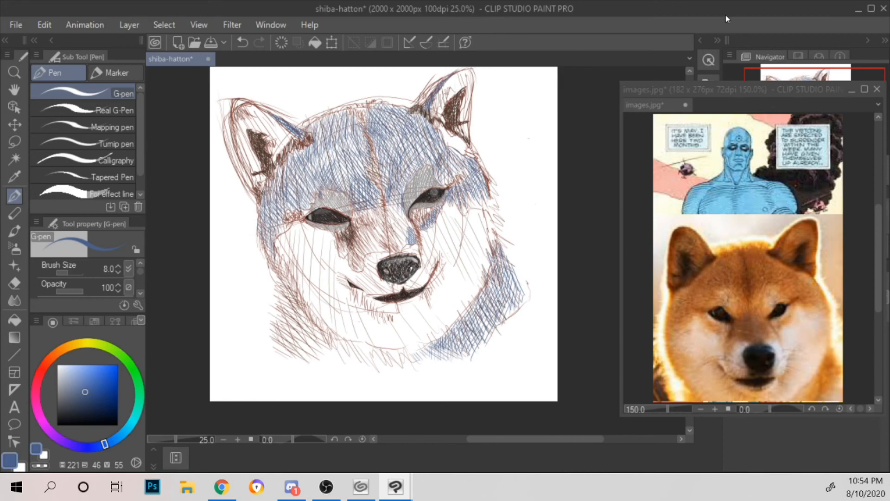
key(alt+Tab)
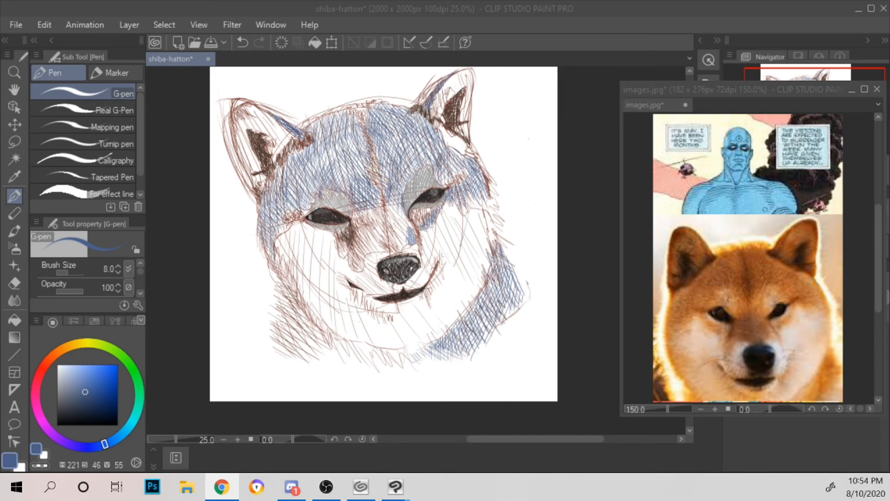
Step: Cover the fur below the dog's left cheek with slanted blue hatching strokes
click(532, 133)
scroll(539, 134, up, 2)
drag(440, 218, 545, 64)
drag(298, 417, 395, 260)
drag(411, 213, 455, 249)
mouse_move(256, 249)
mouse_down()
mouse_move(268, 278)
mouse_move(285, 223)
mouse_move(292, 287)
mouse_move(279, 168)
mouse_move(325, 278)
mouse_move(284, 170)
mouse_move(357, 259)
mouse_up()
drag(292, 171, 366, 261)
drag(363, 160, 403, 249)
Step: Add steep blue strokes along the left edge of the face, from the upper jaw fur up towards the eye
mouse_move(299, 185)
mouse_down()
mouse_move(308, 229)
mouse_move(335, 262)
mouse_up()
mouse_move(332, 233)
mouse_down()
mouse_move(341, 270)
mouse_move(343, 259)
mouse_up()
drag(344, 246, 353, 278)
drag(280, 167, 283, 178)
drag(283, 157, 296, 201)
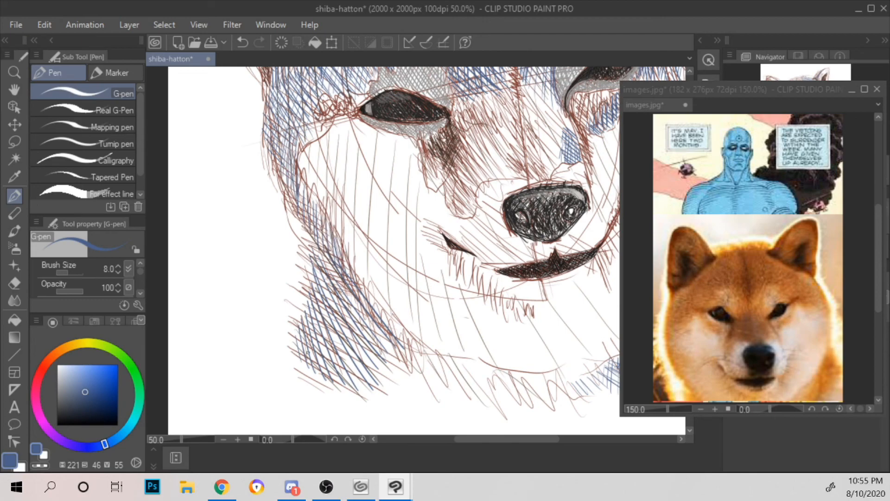
Step: Cross-hatch the lower left cheek fur with blue strokes slanting down towards the chin, working upward in rows
mouse_move(293, 347)
mouse_down()
mouse_move(342, 374)
mouse_move(317, 354)
mouse_up()
drag(328, 359, 361, 375)
drag(305, 333, 361, 362)
drag(307, 318, 390, 359)
drag(313, 302, 386, 349)
drag(326, 299, 381, 335)
drag(316, 278, 345, 300)
drag(346, 300, 370, 318)
drag(334, 284, 359, 304)
drag(315, 271, 331, 284)
mouse_move(317, 261)
mouse_down()
mouse_move(352, 296)
mouse_move(347, 287)
mouse_up()
Step: Continue the blue cross-hatching up the narrow fur band along the left edge of the face
drag(314, 252, 338, 274)
drag(335, 240, 340, 264)
drag(323, 224, 327, 249)
drag(313, 212, 317, 242)
drag(308, 194, 313, 231)
drag(304, 208, 308, 223)
drag(297, 189, 303, 214)
mouse_move(292, 188)
mouse_down()
mouse_move(294, 197)
mouse_move(291, 191)
mouse_up()
scroll(270, 112, down, 6)
scroll(269, 107, up, 6)
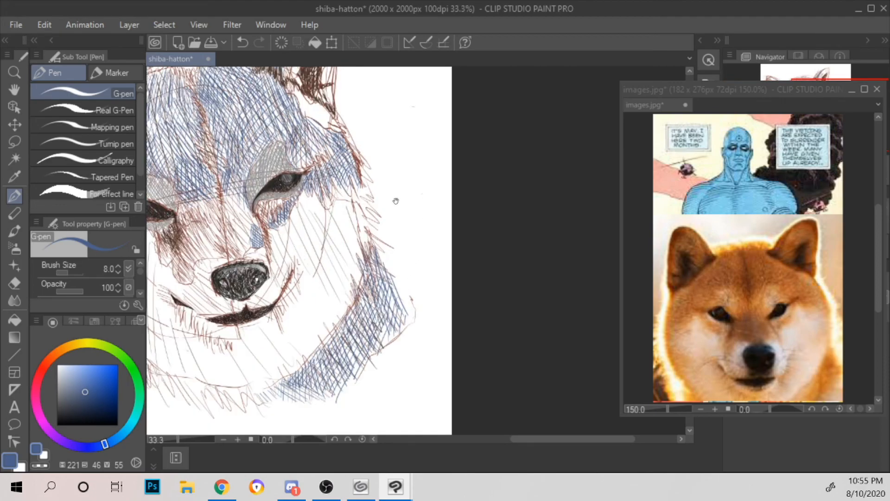
Step: Add light blue hatching to both sides of the muzzle bridge, between the inner eye corners and the nose
drag(398, 204, 504, 250)
drag(452, 204, 483, 164)
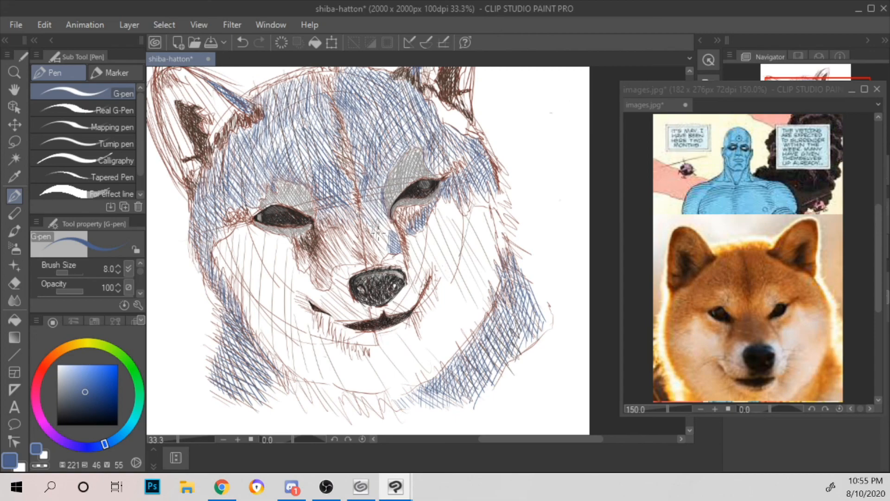
mouse_move(388, 220)
mouse_down()
mouse_move(386, 254)
mouse_move(374, 252)
mouse_up()
drag(298, 253, 320, 281)
mouse_move(327, 218)
mouse_down()
mouse_move(318, 227)
mouse_move(332, 250)
mouse_up()
drag(325, 253, 330, 269)
drag(346, 231, 354, 261)
drag(348, 233, 359, 258)
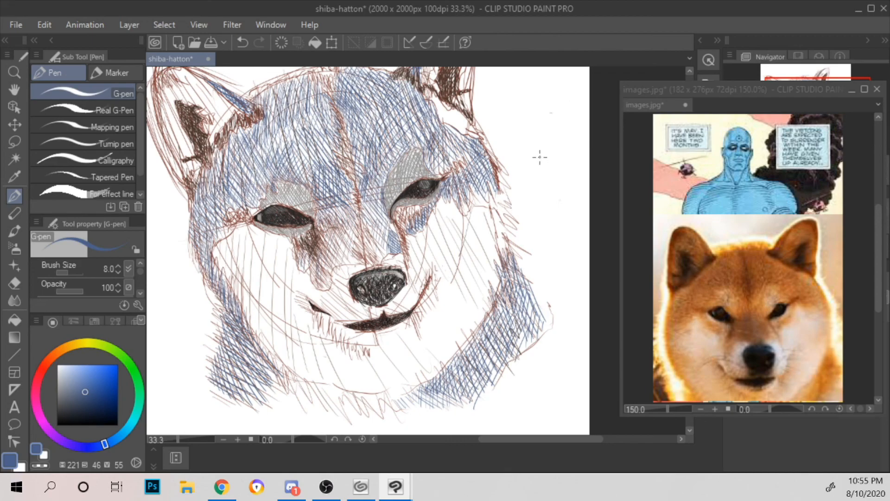
Step: Hatch a first layer of blue strokes across the fur under the chin, joining the two cheek bands
drag(534, 154, 487, 104)
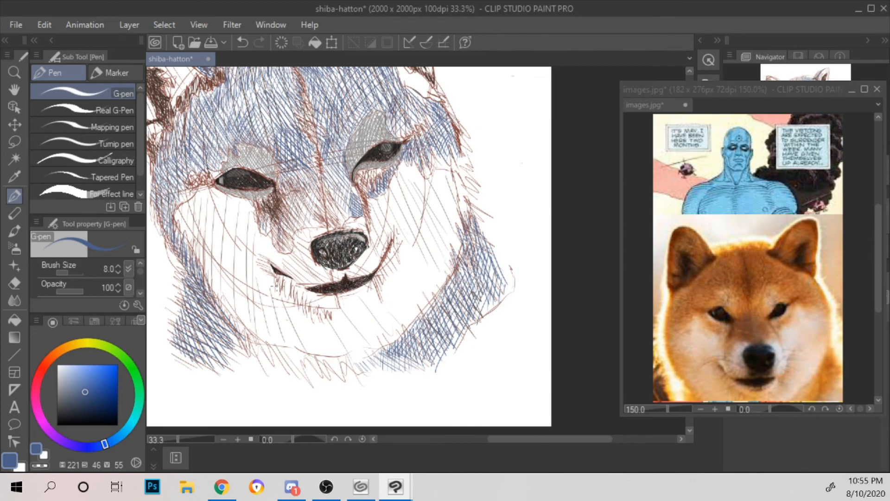
mouse_move(226, 341)
mouse_down()
mouse_move(236, 355)
mouse_move(293, 362)
mouse_move(273, 355)
mouse_move(299, 370)
mouse_move(343, 378)
mouse_move(355, 370)
mouse_up()
mouse_move(361, 354)
mouse_down()
mouse_move(377, 371)
mouse_move(387, 369)
mouse_up()
drag(389, 353, 398, 361)
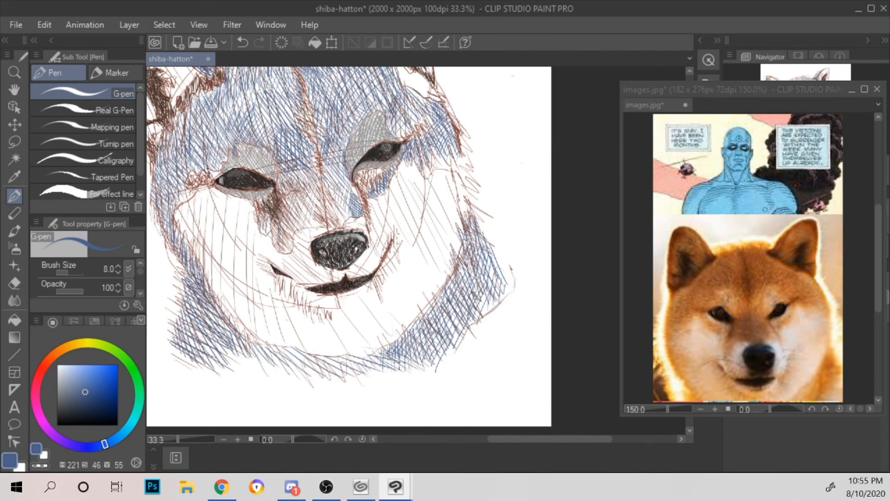
Step: Thicken the blue hatching under the chin, first its middle and right part, then its left part
drag(343, 352, 359, 378)
mouse_move(348, 354)
mouse_down()
mouse_move(372, 376)
mouse_move(385, 359)
mouse_up()
mouse_move(354, 354)
mouse_down()
mouse_move(379, 379)
mouse_move(392, 373)
mouse_up()
mouse_move(384, 347)
mouse_down()
mouse_move(407, 372)
mouse_move(413, 363)
mouse_up()
drag(249, 342, 301, 371)
mouse_move(304, 350)
mouse_down()
mouse_move(314, 361)
mouse_move(306, 372)
mouse_up()
drag(296, 350, 327, 379)
mouse_move(313, 355)
mouse_down()
mouse_move(344, 379)
mouse_move(324, 380)
mouse_up()
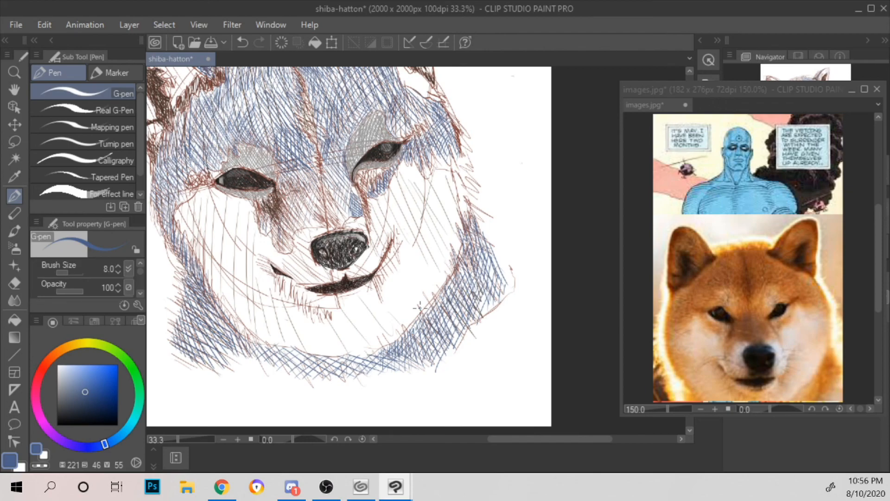
Step: Cross-hatch the chin fur band with diagonal blue strokes, working from its left end to its right end
drag(252, 353, 268, 366)
drag(254, 346, 279, 368)
drag(257, 346, 302, 373)
drag(262, 344, 304, 372)
mouse_move(273, 345)
mouse_down()
mouse_move(313, 370)
mouse_move(334, 369)
mouse_up()
mouse_move(294, 347)
mouse_down()
mouse_move(330, 365)
mouse_move(326, 381)
mouse_move(363, 377)
mouse_up()
drag(330, 354, 367, 375)
drag(341, 353, 388, 371)
mouse_move(359, 354)
mouse_down()
mouse_move(400, 365)
mouse_move(360, 374)
mouse_move(368, 378)
mouse_up()
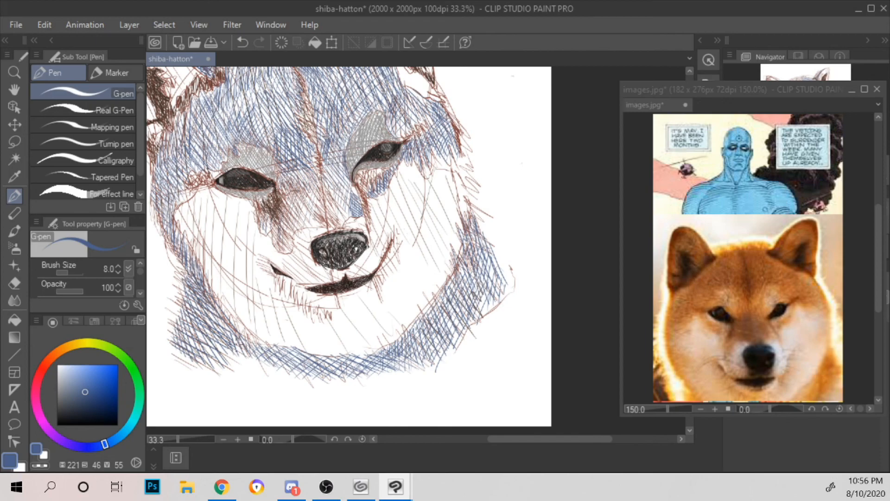
Step: Finish the lower outer edge of the chin fur with short, scattered blue strokes
drag(248, 348, 233, 368)
mouse_move(256, 356)
mouse_down()
mouse_move(241, 370)
mouse_move(249, 370)
mouse_up()
mouse_move(276, 356)
mouse_down()
mouse_move(259, 371)
mouse_move(284, 375)
mouse_up()
mouse_move(321, 357)
mouse_down()
mouse_move(297, 379)
mouse_move(323, 378)
mouse_up()
drag(370, 349, 360, 358)
drag(350, 364, 331, 380)
drag(361, 366, 344, 380)
scroll(489, 317, down, 3)
scroll(490, 317, up, 3)
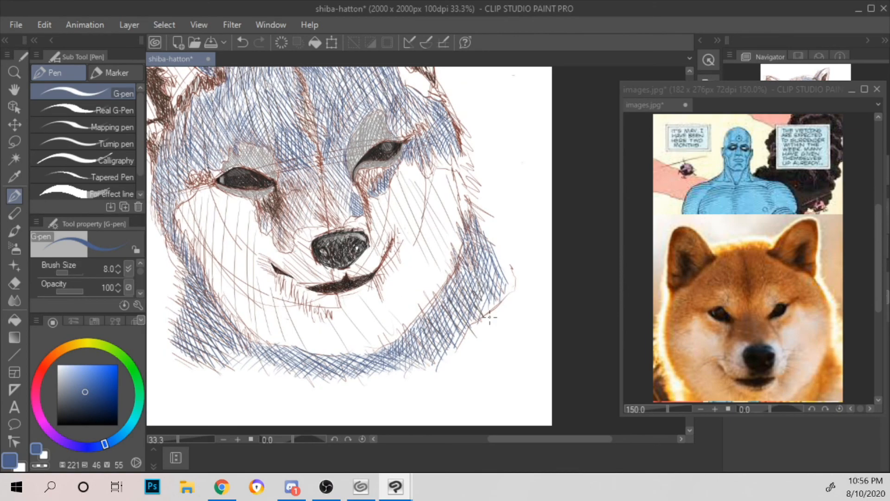
Step: Darken the inner edge of the left jaw's fur band with blue strokes where it meets the chin
drag(498, 289, 497, 234)
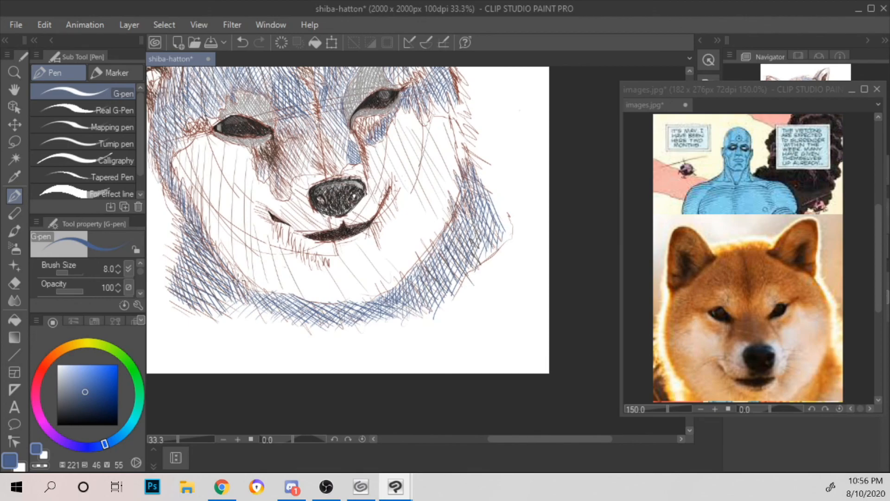
mouse_move(242, 281)
mouse_down()
mouse_move(257, 290)
mouse_move(239, 271)
mouse_up()
drag(206, 237, 251, 285)
drag(216, 242, 252, 285)
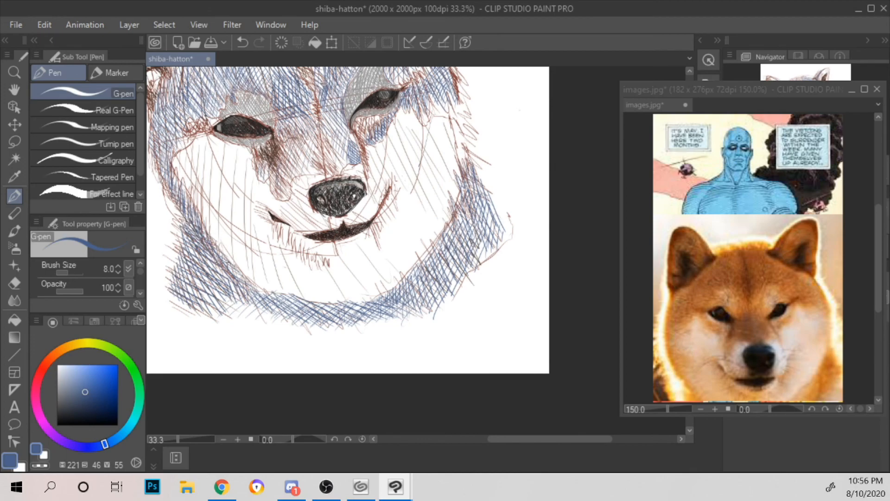
drag(244, 278, 253, 287)
drag(271, 297, 290, 297)
mouse_move(278, 279)
mouse_down()
mouse_move(303, 299)
mouse_move(291, 297)
mouse_up()
drag(266, 280, 277, 295)
drag(254, 275, 271, 292)
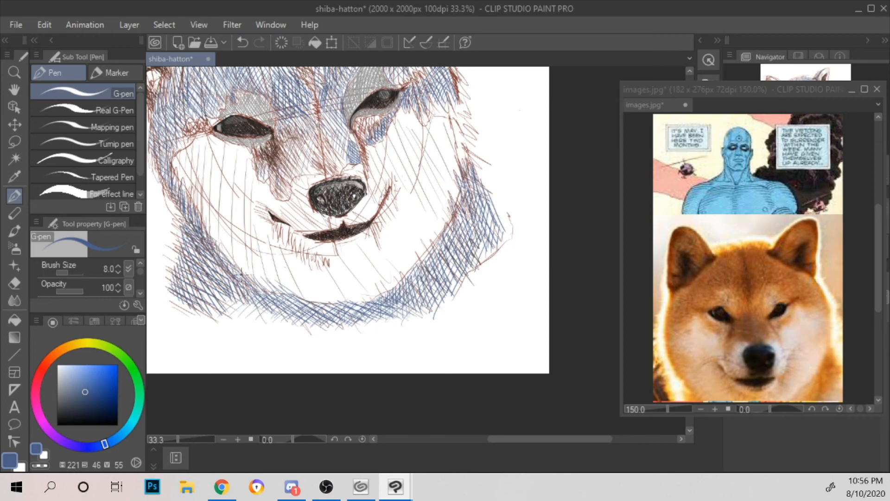
Step: Extend the blue shading up the left jaw's inner edge and add blue strokes along the right cheek's inner edge
mouse_move(229, 268)
mouse_down()
mouse_move(260, 282)
mouse_move(258, 272)
mouse_up()
drag(220, 249, 246, 264)
drag(208, 231, 228, 245)
drag(202, 222, 219, 233)
mouse_move(429, 250)
mouse_down()
mouse_move(454, 197)
mouse_move(459, 115)
mouse_up()
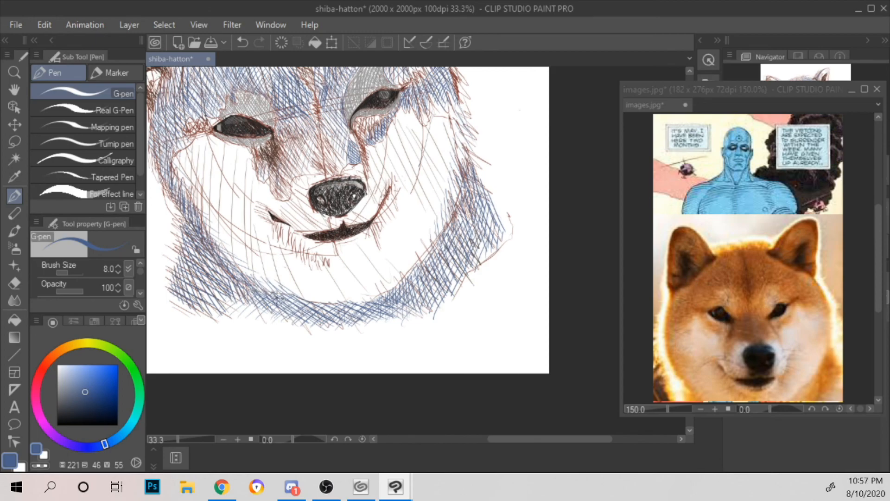
scroll(340, 281, down, 1)
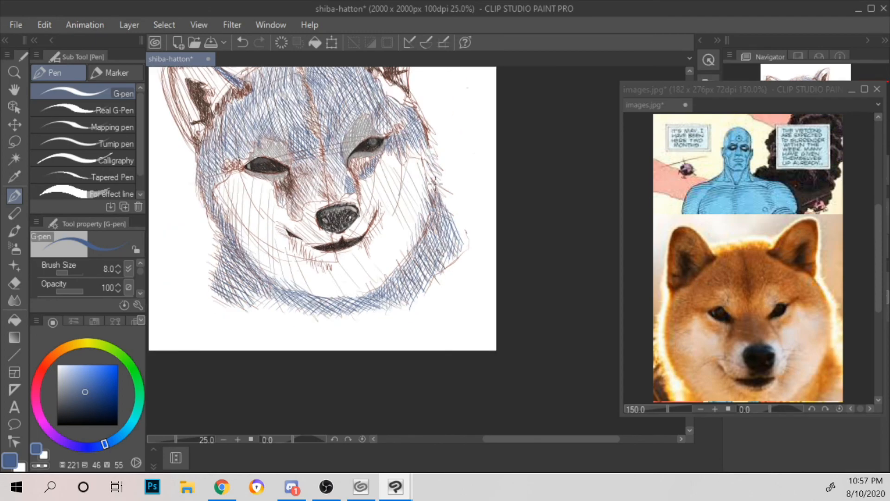
Step: Cross-hatch the left half of the forehead above the eye with long diagonal blue strokes
scroll(433, 180, up, 3)
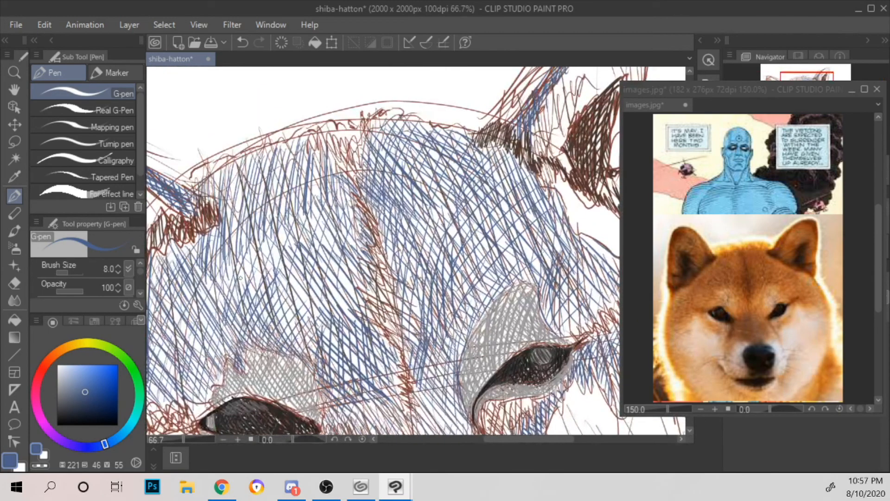
drag(209, 279, 262, 310)
drag(216, 263, 289, 320)
drag(237, 269, 327, 336)
drag(235, 252, 340, 332)
mouse_move(233, 227)
mouse_down()
mouse_move(302, 293)
mouse_move(359, 330)
mouse_up()
drag(255, 237, 362, 315)
mouse_move(269, 221)
mouse_down()
mouse_move(363, 306)
mouse_move(377, 296)
mouse_up()
drag(306, 220, 371, 275)
Step: Choose a dark navy (hue 235, saturation 52, value 36) and hatch over the middle of the forehead crease
click(89, 401)
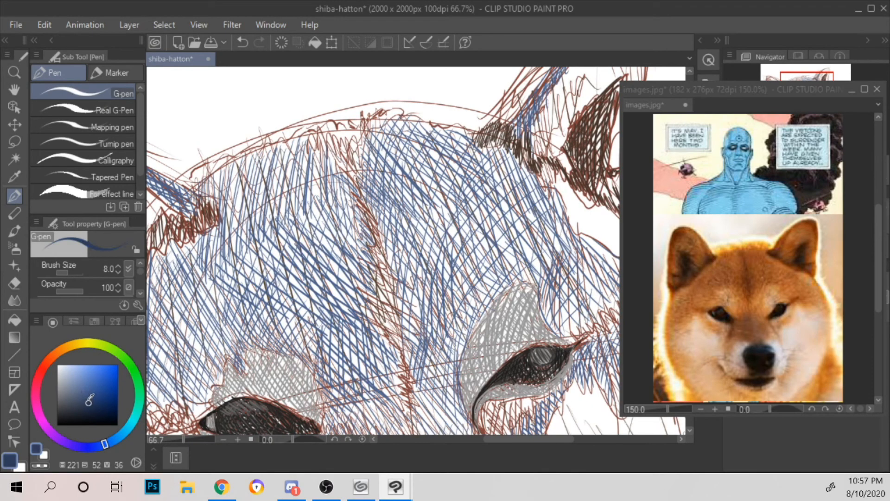
click(90, 446)
mouse_move(410, 376)
mouse_down()
mouse_move(366, 315)
mouse_move(370, 303)
mouse_move(421, 324)
mouse_move(376, 287)
mouse_up()
drag(393, 328, 387, 305)
drag(396, 344, 396, 311)
mouse_move(416, 355)
mouse_down()
mouse_move(403, 318)
mouse_move(412, 329)
mouse_move(406, 384)
mouse_up()
drag(436, 251, 460, 303)
drag(417, 355, 395, 299)
mouse_move(403, 315)
mouse_down()
mouse_move(396, 294)
mouse_move(402, 302)
mouse_up()
drag(409, 325, 403, 301)
mouse_move(420, 334)
mouse_down()
mouse_move(414, 320)
mouse_move(404, 327)
mouse_up()
Step: Extend the navy hatching down the forehead crease towards the space between the eyes
drag(417, 355, 411, 335)
mouse_move(404, 379)
mouse_down()
mouse_move(392, 356)
mouse_move(402, 363)
mouse_up()
drag(435, 395, 426, 374)
mouse_move(438, 388)
mouse_down()
mouse_move(404, 349)
mouse_move(410, 354)
mouse_up()
key(ctrl+minus)
key(ctrl+minus)
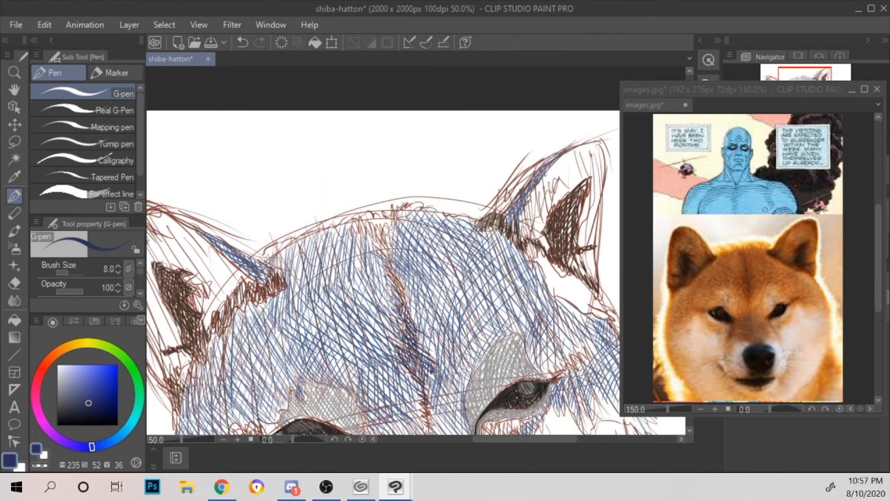
key(ctrl+plus)
key(ctrl+plus)
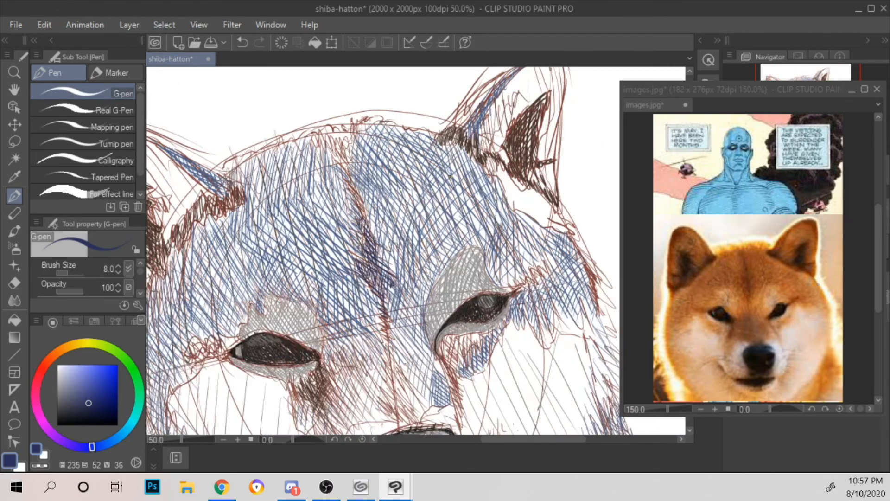
key(ctrl+z)
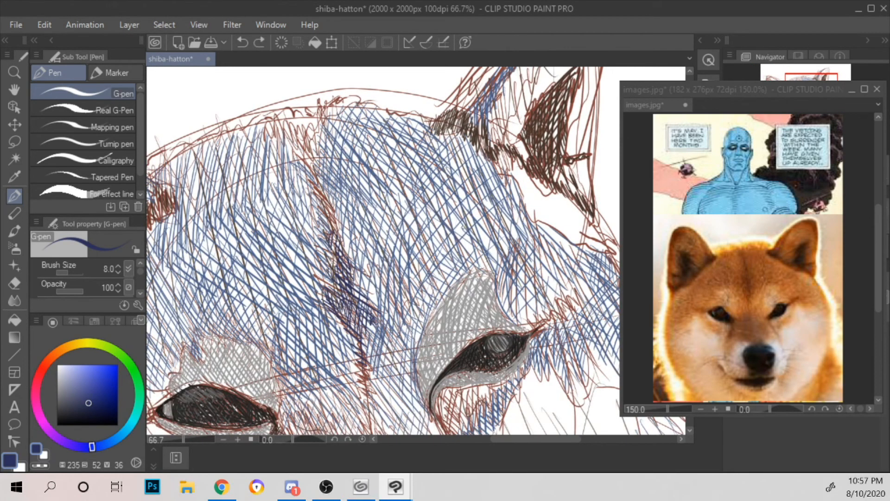
Step: Darken the lower, narrow part of the forehead crease between the eyes with short navy strokes
mouse_move(462, 242)
mouse_down()
mouse_move(453, 219)
mouse_move(465, 156)
mouse_up()
mouse_move(370, 331)
mouse_down()
mouse_move(373, 341)
mouse_move(359, 290)
mouse_up()
drag(372, 294, 360, 283)
drag(372, 288, 362, 276)
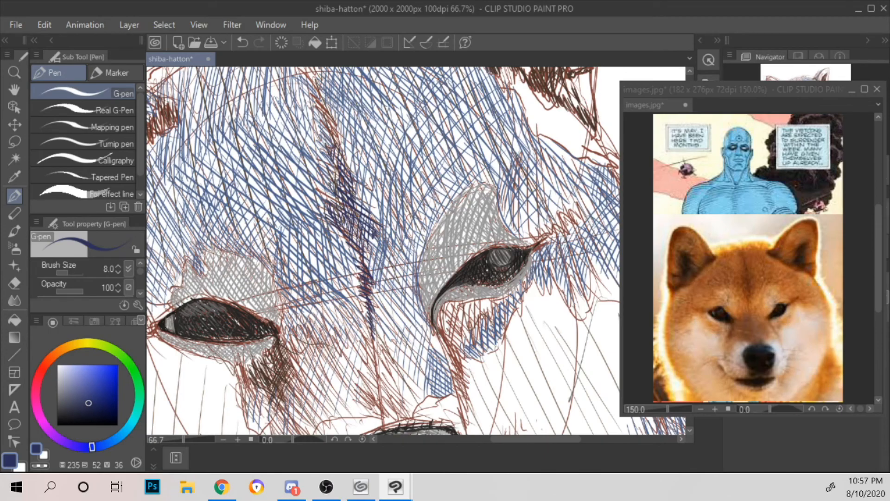
drag(361, 265, 355, 245)
mouse_move(359, 263)
mouse_down()
mouse_move(352, 241)
mouse_move(351, 258)
mouse_up()
drag(361, 262, 353, 244)
Step: Fill in the widest part of the forehead crease with navy strokes and carry them up to its top
drag(355, 242, 334, 214)
mouse_move(364, 241)
mouse_down()
mouse_move(332, 206)
mouse_move(339, 213)
mouse_up()
drag(365, 230, 351, 209)
drag(362, 247, 349, 232)
drag(369, 247, 351, 233)
drag(345, 194, 337, 184)
mouse_move(348, 197)
mouse_down()
mouse_move(332, 144)
mouse_move(379, 204)
mouse_move(351, 149)
mouse_up()
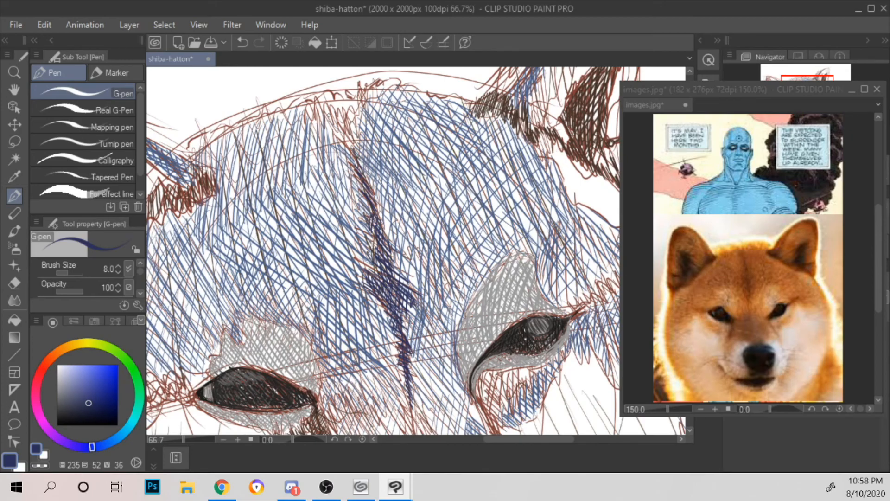
Step: Hatch a small navy shadow patch on the muzzle bridge just above the nose
scroll(328, 114, down, 2)
drag(442, 187, 433, 136)
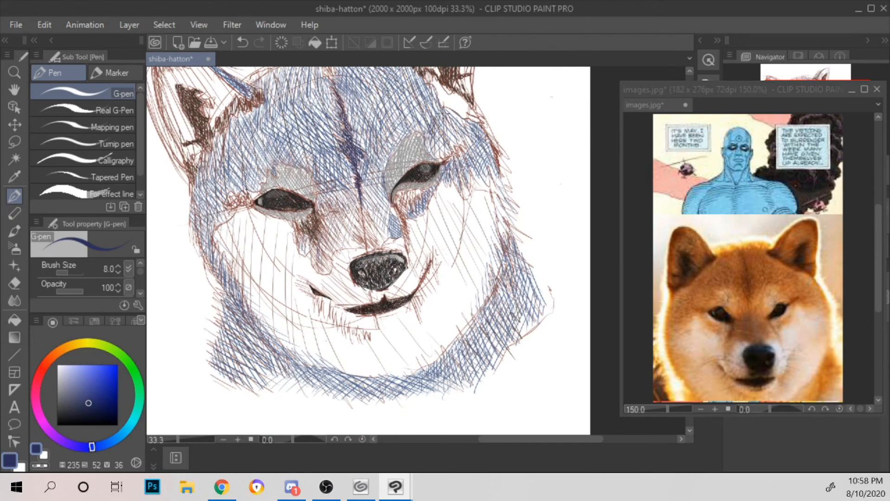
scroll(441, 113, up, 3)
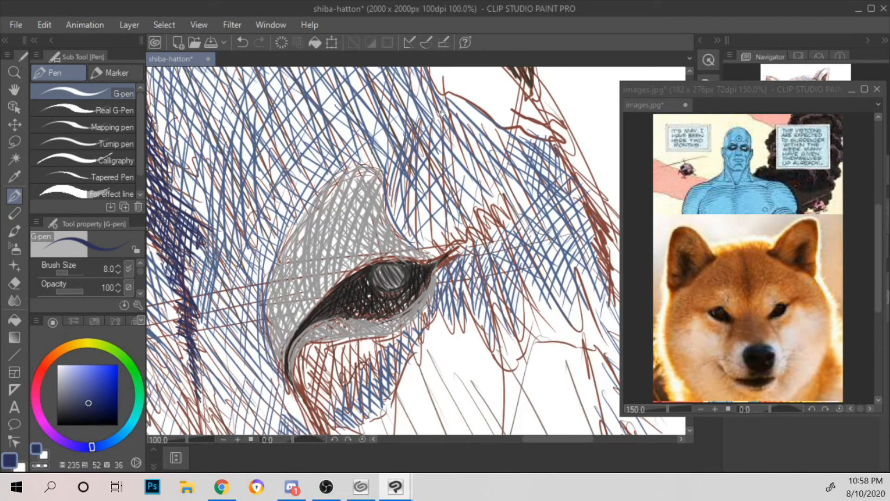
drag(251, 323, 403, 122)
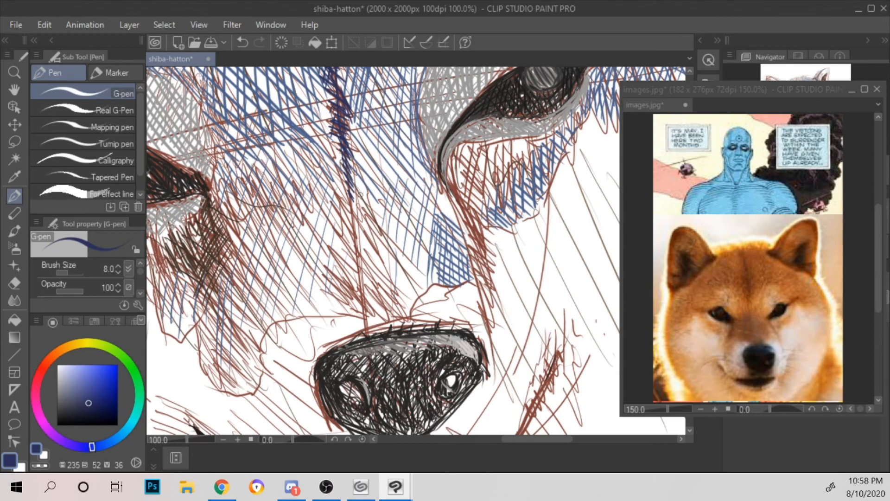
mouse_move(387, 320)
mouse_down()
mouse_move(400, 329)
mouse_move(396, 318)
mouse_up()
mouse_move(361, 286)
mouse_down()
mouse_move(394, 308)
mouse_move(396, 302)
mouse_up()
drag(355, 263, 392, 285)
mouse_move(353, 242)
mouse_down()
mouse_move(390, 269)
mouse_move(385, 255)
mouse_up()
mouse_move(327, 285)
mouse_down()
mouse_move(339, 297)
mouse_move(351, 292)
mouse_up()
mouse_move(333, 262)
mouse_down()
mouse_move(362, 292)
mouse_move(367, 277)
mouse_up()
mouse_move(353, 240)
mouse_down()
mouse_move(387, 277)
mouse_move(385, 269)
mouse_up()
mouse_move(345, 293)
mouse_down()
mouse_move(365, 303)
mouse_move(319, 301)
mouse_up()
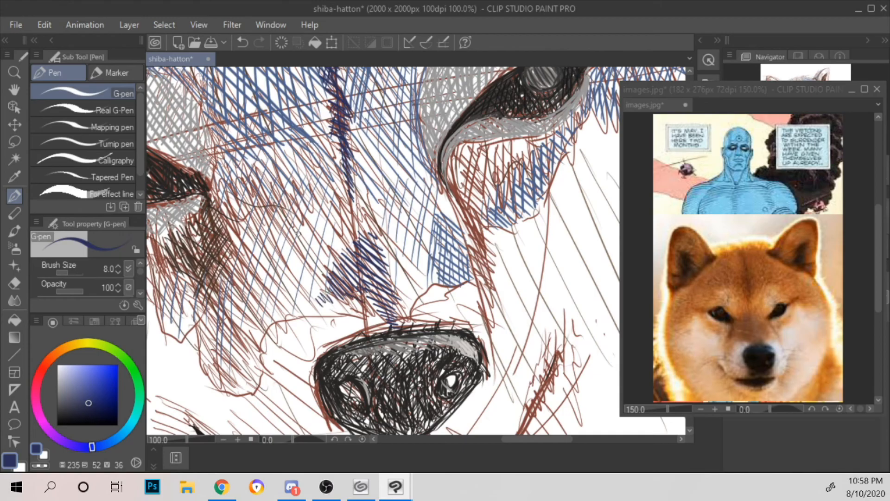
Step: Cross-hatch the right side of the navy patch above the nose with short strokes in the opposite direction
mouse_move(406, 323)
mouse_down()
mouse_move(400, 331)
mouse_move(390, 316)
mouse_up()
drag(397, 318, 389, 326)
drag(397, 290, 389, 308)
drag(396, 299, 386, 317)
drag(394, 281, 384, 294)
drag(381, 296, 373, 302)
drag(385, 269, 373, 277)
drag(377, 279, 360, 292)
drag(373, 264, 360, 284)
Step: Cross-hatch the left side of the navy patch above the nose with short slanted strokes
drag(357, 288, 337, 295)
drag(355, 263, 331, 294)
drag(332, 288, 324, 298)
drag(352, 254, 332, 280)
drag(354, 244, 333, 270)
drag(330, 274, 321, 288)
scroll(345, 227, down, 2)
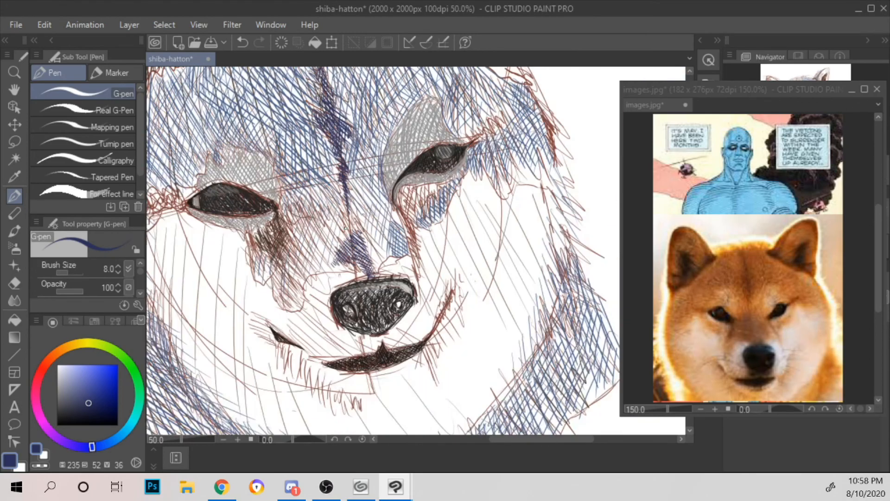
Step: Darken the navy patch above the nose with a few more hatch strokes across its middle and right side
scroll(346, 227, up, 2)
mouse_move(331, 288)
mouse_down()
mouse_move(319, 296)
mouse_move(334, 299)
mouse_up()
mouse_move(341, 261)
mouse_down()
mouse_move(370, 296)
mouse_move(386, 292)
mouse_move(374, 273)
mouse_up()
mouse_move(358, 246)
mouse_down()
mouse_move(377, 265)
mouse_move(383, 259)
mouse_move(378, 293)
mouse_move(385, 285)
mouse_up()
drag(369, 253, 387, 279)
scroll(388, 278, down, 2)
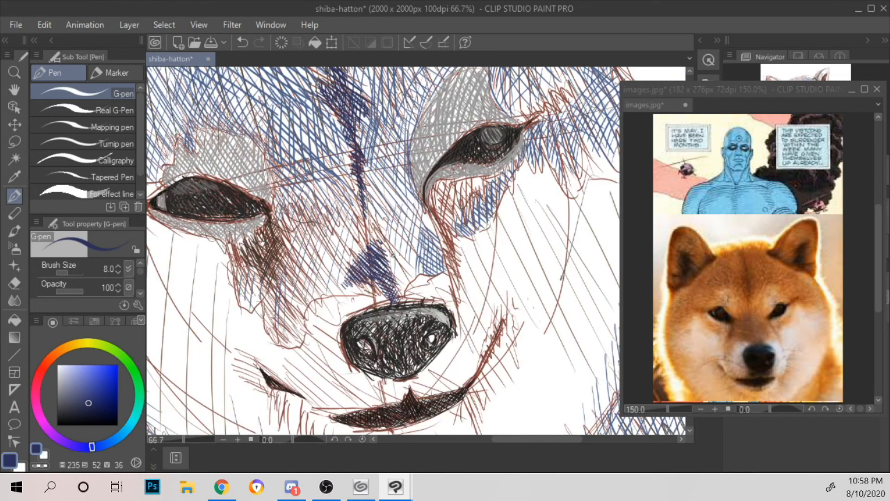
Step: Hatch a narrow navy shadow down the side of the muzzle from the inner corner of the right-hand eye
drag(444, 199, 486, 254)
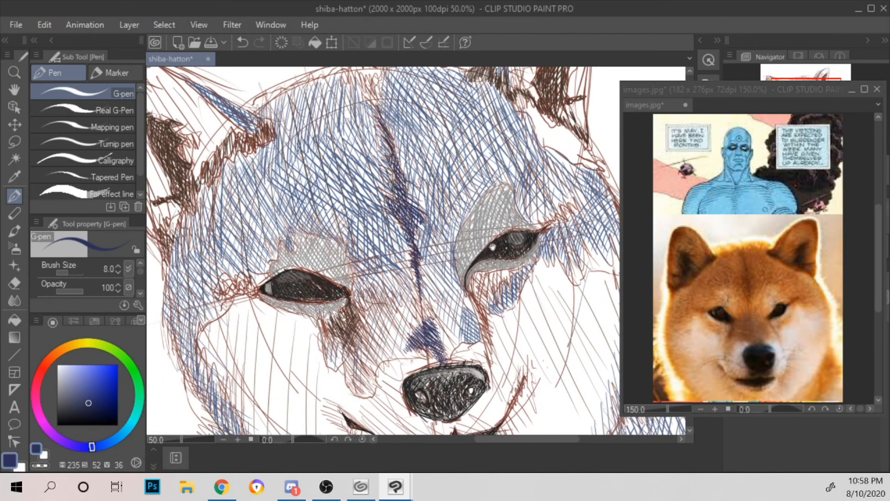
drag(485, 249, 391, 157)
scroll(465, 210, up, 2)
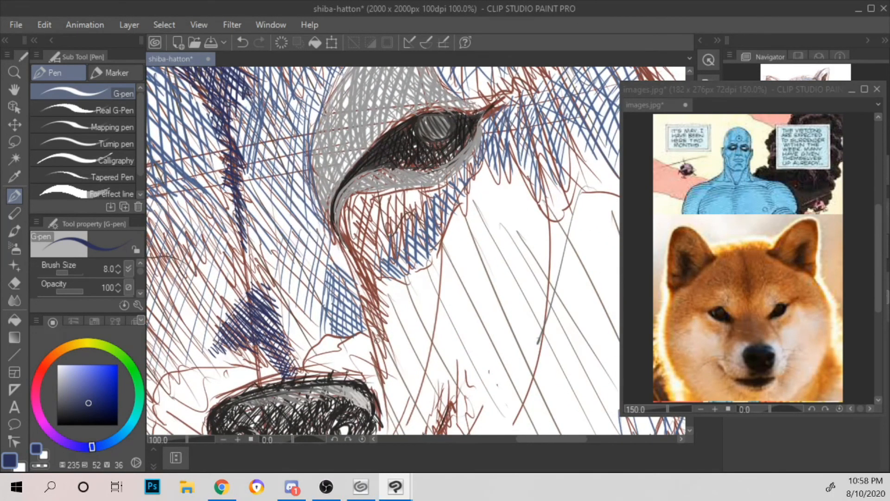
drag(370, 334, 377, 320)
mouse_move(343, 240)
mouse_down()
mouse_move(355, 251)
mouse_move(354, 242)
mouse_move(369, 276)
mouse_move(369, 299)
mouse_up()
drag(368, 265, 378, 317)
mouse_move(373, 277)
mouse_down()
mouse_move(383, 352)
mouse_move(385, 343)
mouse_up()
mouse_move(366, 302)
mouse_down()
mouse_move(383, 330)
mouse_move(350, 250)
mouse_up()
drag(372, 266, 352, 244)
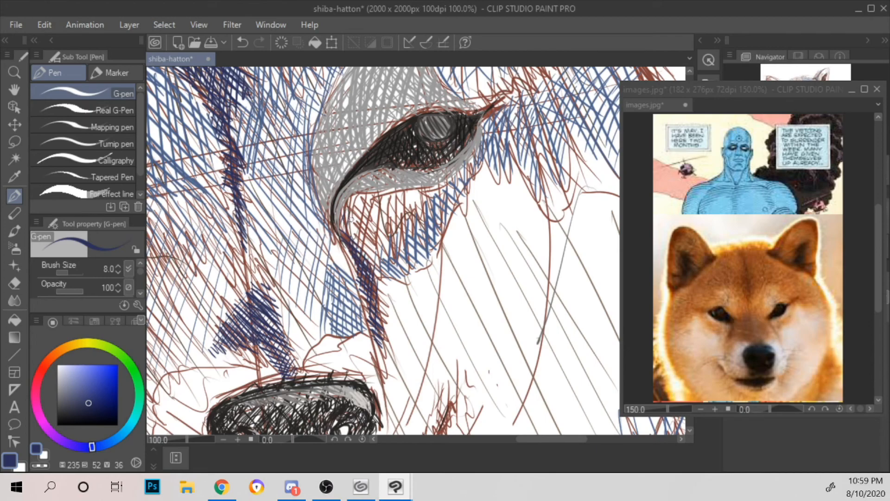
Step: Widen the navy shadow under the inner corner of the right-hand eye with short slanted strokes towards the cheek
drag(360, 241, 350, 218)
mouse_move(368, 259)
mouse_down()
mouse_move(358, 227)
mouse_move(375, 237)
mouse_up()
mouse_move(380, 269)
mouse_down()
mouse_move(347, 235)
mouse_move(350, 220)
mouse_up()
drag(388, 253, 361, 225)
drag(403, 260, 366, 225)
mouse_move(383, 276)
mouse_down()
mouse_move(374, 256)
mouse_move(389, 250)
mouse_up()
scroll(390, 254, down, 2)
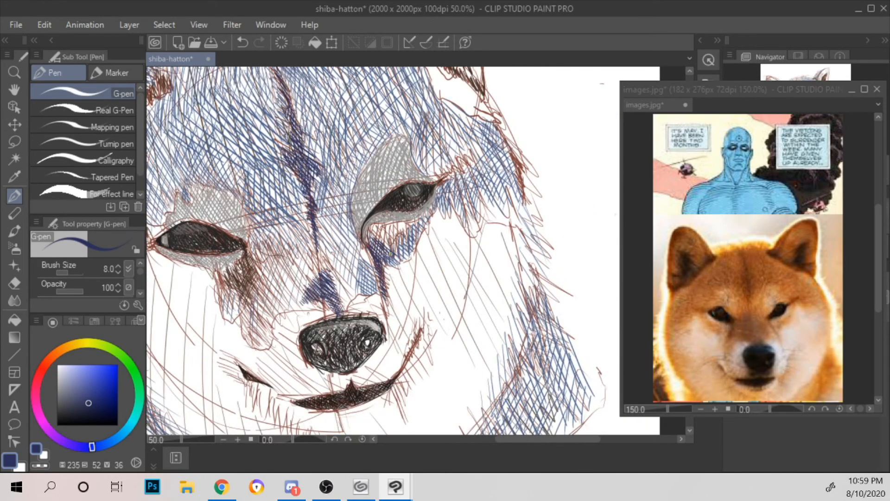
Step: Hatch navy strokes over the brown shadow beneath the inner corner of the left-hand eye
scroll(406, 210, up, 2)
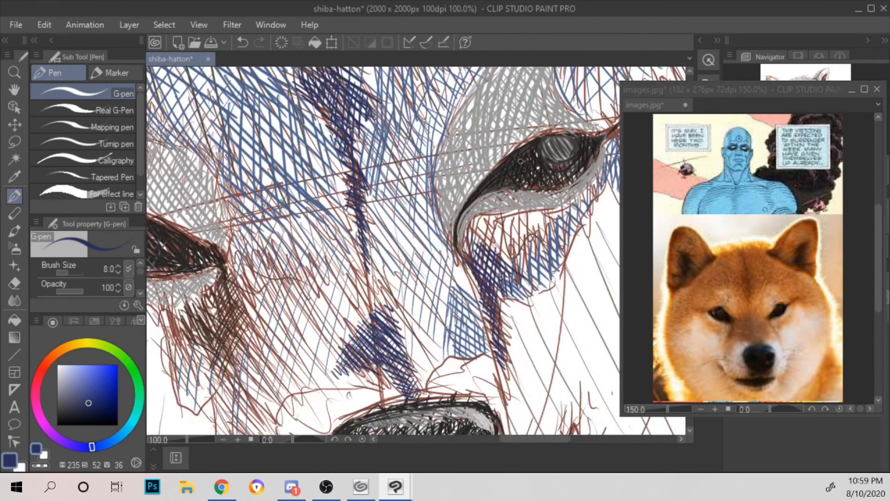
drag(363, 249, 504, 172)
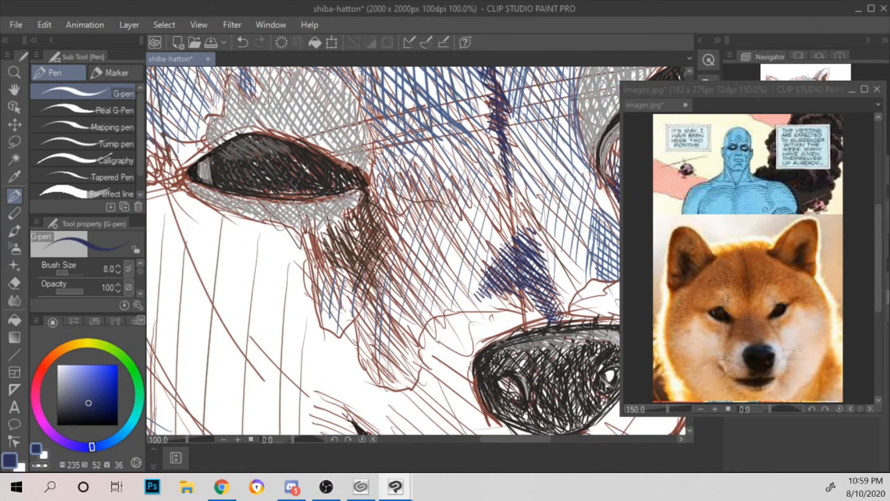
drag(310, 234, 322, 264)
drag(332, 259, 326, 266)
mouse_move(342, 231)
mouse_down()
mouse_move(336, 269)
mouse_move(349, 272)
mouse_up()
mouse_move(366, 220)
mouse_down()
mouse_move(356, 296)
mouse_move(358, 274)
mouse_move(375, 270)
mouse_move(376, 253)
mouse_up()
drag(374, 256, 380, 268)
drag(364, 202, 373, 216)
drag(387, 220, 361, 310)
drag(380, 264, 365, 298)
drag(389, 199, 370, 253)
mouse_move(365, 209)
mouse_down()
mouse_move(356, 224)
mouse_move(364, 219)
mouse_up()
drag(373, 204, 368, 224)
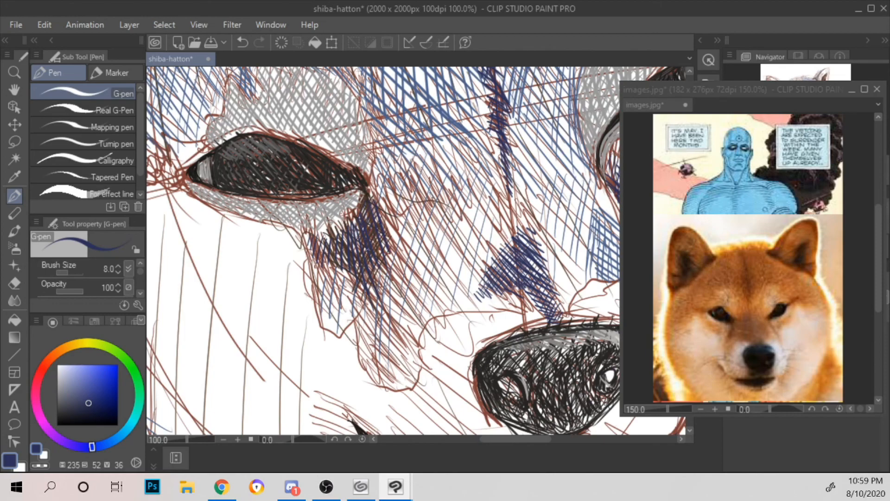
Step: Cross-hatch the navy shadow beneath the left-hand eye into a dense patch, running it up to the inner eye corner
mouse_move(310, 242)
mouse_down()
mouse_move(325, 266)
mouse_move(325, 251)
mouse_up()
scroll(328, 226, up, 2)
mouse_move(302, 237)
mouse_down()
mouse_move(324, 232)
mouse_move(334, 218)
mouse_move(389, 240)
mouse_up()
drag(344, 204, 374, 221)
drag(312, 241, 324, 279)
mouse_move(325, 211)
mouse_down()
mouse_move(350, 292)
mouse_move(388, 303)
mouse_move(385, 280)
mouse_up()
drag(382, 228, 407, 292)
drag(380, 201, 421, 268)
drag(400, 190, 439, 271)
drag(401, 173, 432, 235)
scroll(430, 188, down, 1)
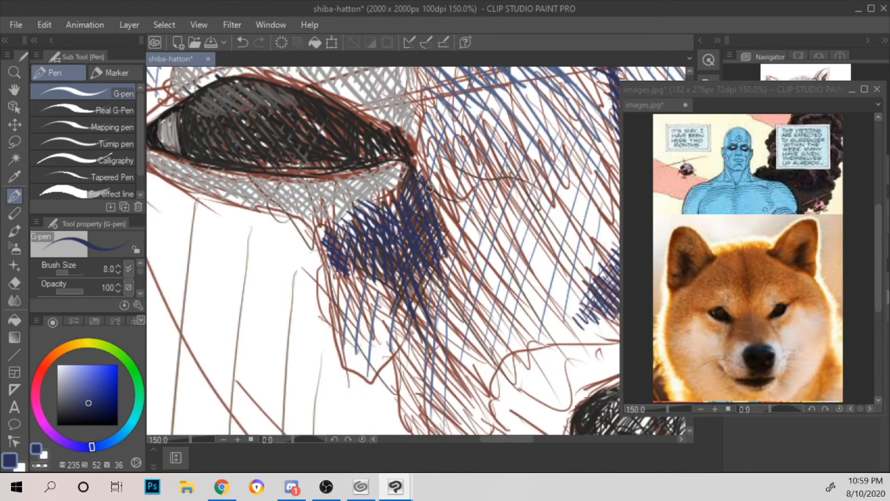
Step: Add short navy strokes at the lower end of the shadow beneath the left-hand eye, towards the muzzle
scroll(430, 188, down, 1)
scroll(430, 188, down, 1)
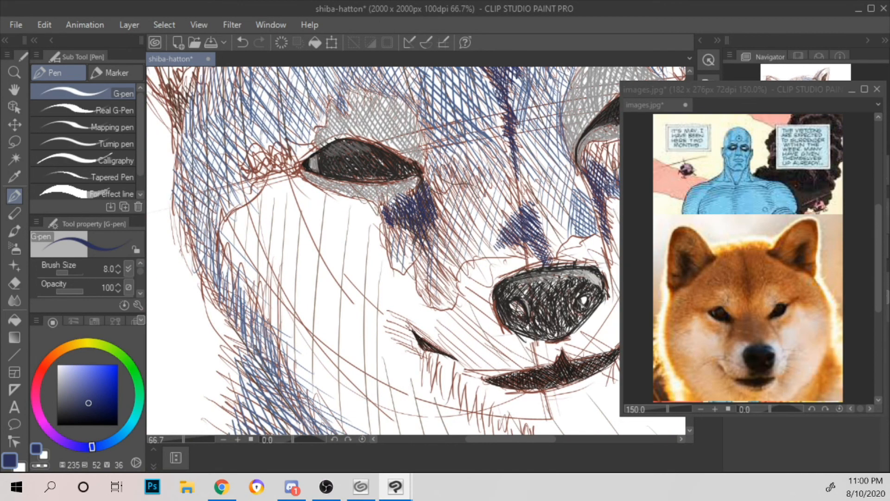
drag(476, 198, 485, 253)
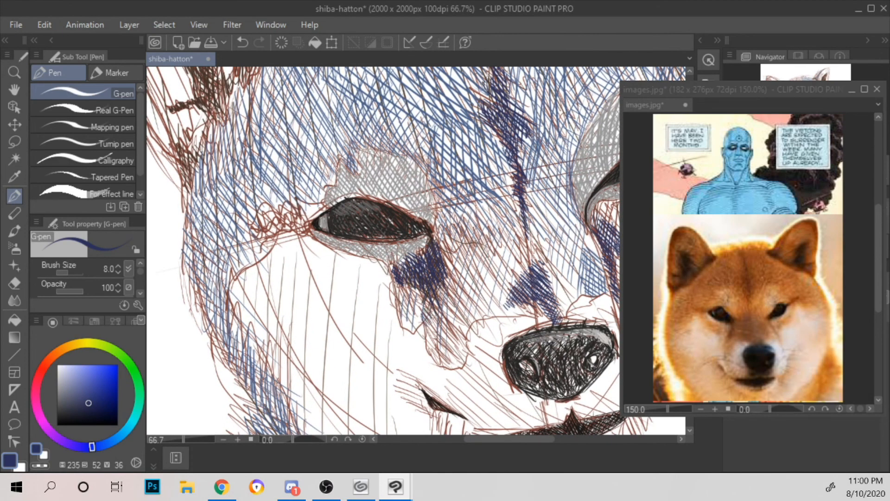
drag(433, 304, 427, 321)
drag(438, 308, 431, 320)
scroll(440, 302, down, 1)
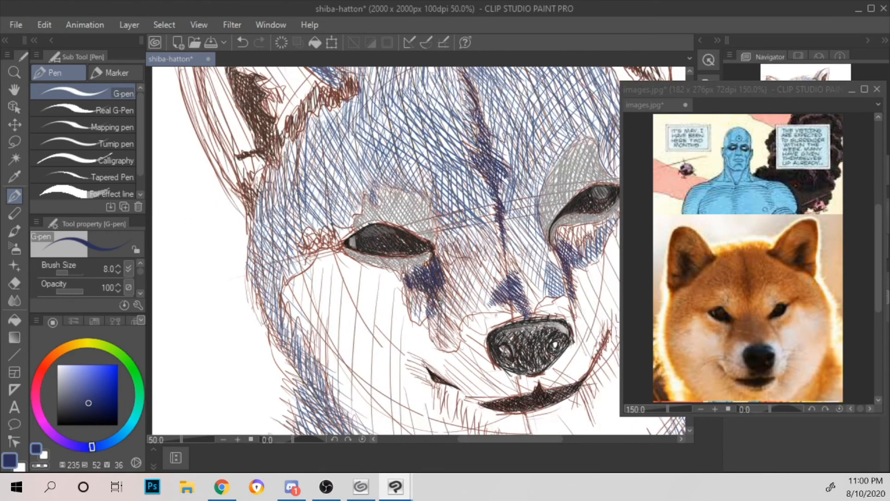
Step: Hatch a small navy accent at the outer corner of the right-hand eye
drag(486, 153, 312, 165)
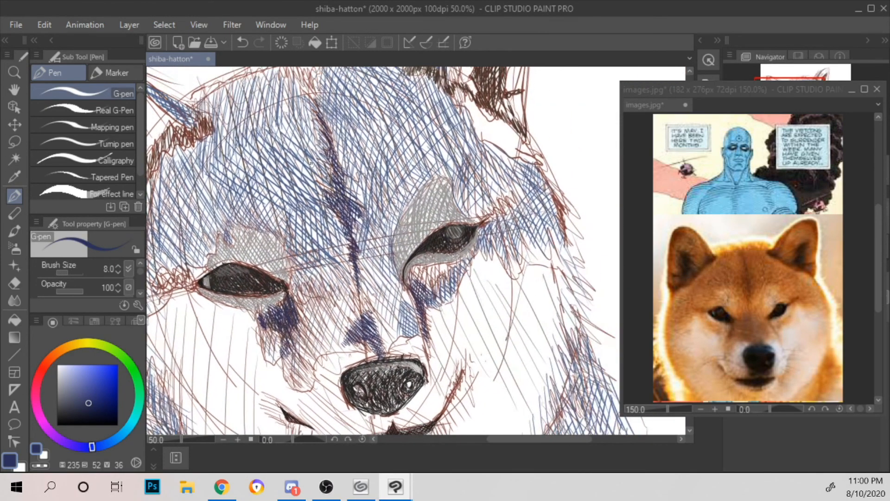
scroll(313, 164, up, 2)
drag(569, 169, 332, 162)
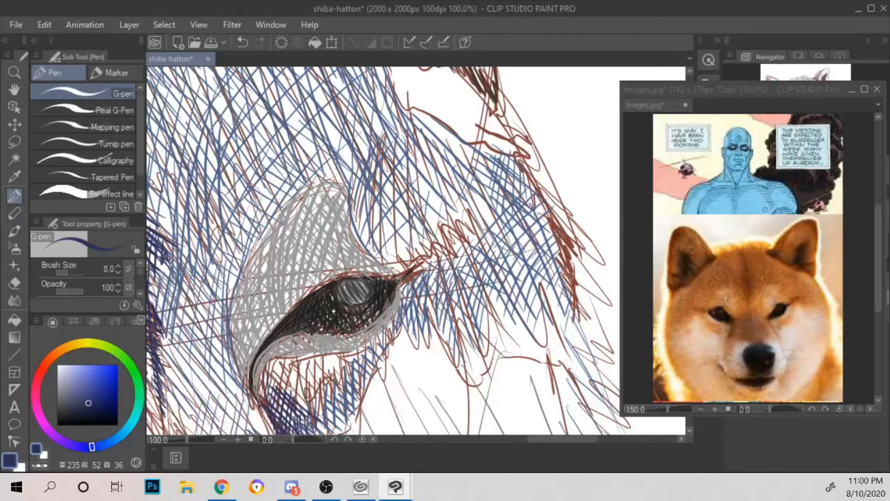
drag(423, 270, 428, 265)
mouse_move(421, 268)
mouse_down()
mouse_move(432, 255)
mouse_move(400, 284)
mouse_move(389, 276)
mouse_move(400, 297)
mouse_move(404, 290)
mouse_up()
mouse_move(389, 270)
mouse_down()
mouse_move(374, 272)
mouse_move(382, 280)
mouse_up()
drag(402, 269, 390, 281)
scroll(415, 249, down, 2)
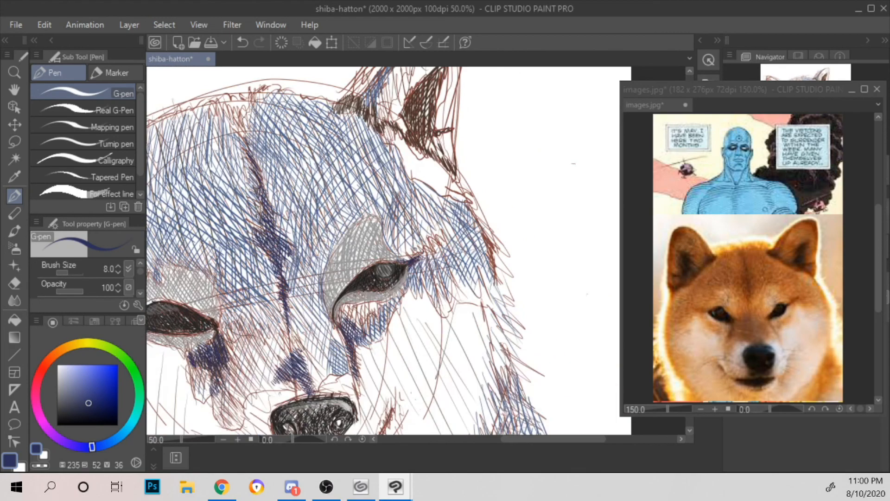
Step: Hatch a tapering navy streak outward from the outer corner of the left-hand eye over the brown scribbles
drag(408, 206, 577, 205)
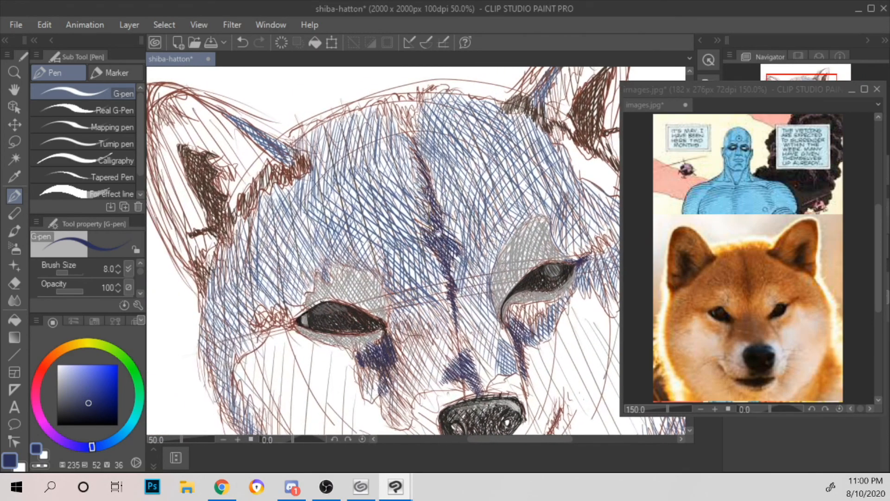
scroll(379, 241, up, 1)
drag(370, 228, 489, 178)
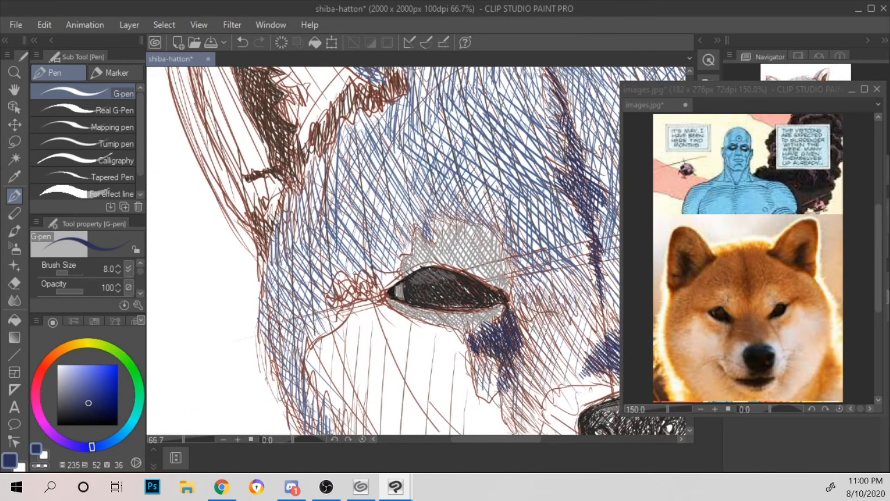
mouse_move(332, 301)
mouse_down()
mouse_move(356, 292)
mouse_move(385, 294)
mouse_up()
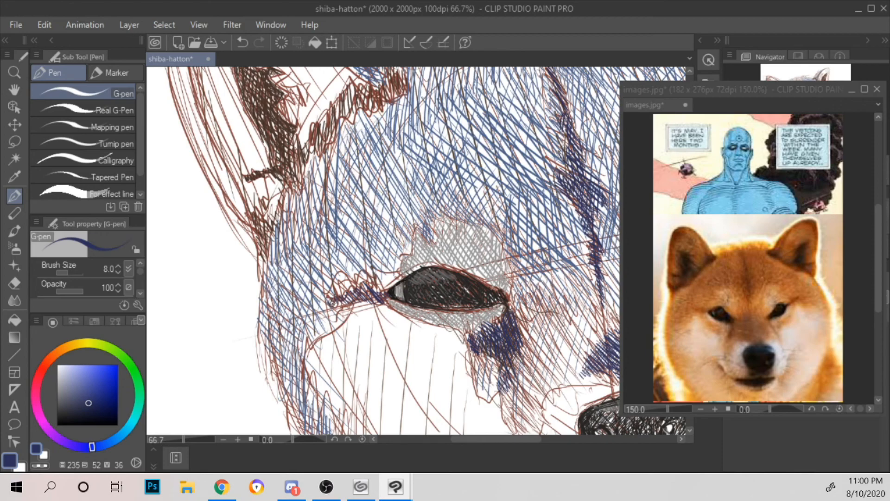
mouse_move(358, 290)
mouse_down()
mouse_move(351, 304)
mouse_move(363, 307)
mouse_move(415, 268)
mouse_move(407, 276)
mouse_up()
drag(329, 301, 398, 295)
Step: Hatch long slanted navy strokes over the blue fur on the right side of the neck
key(ctrl+minus)
key(ctrl+minus)
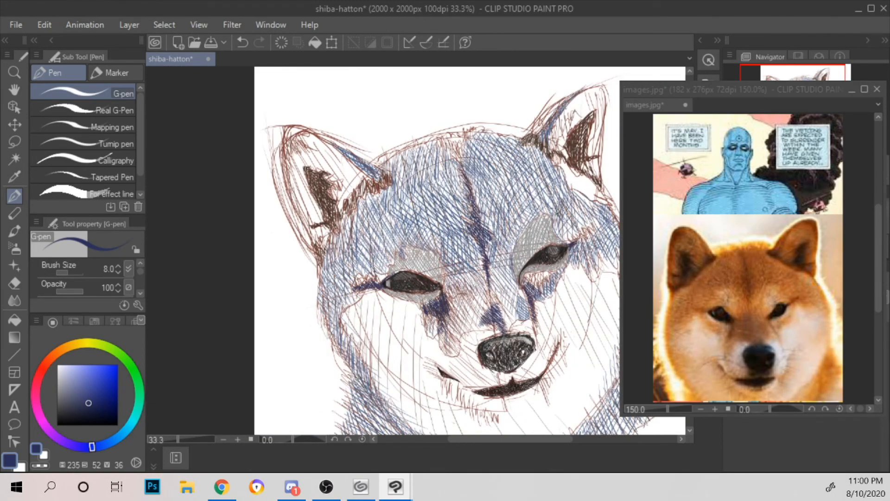
key(ctrl+minus)
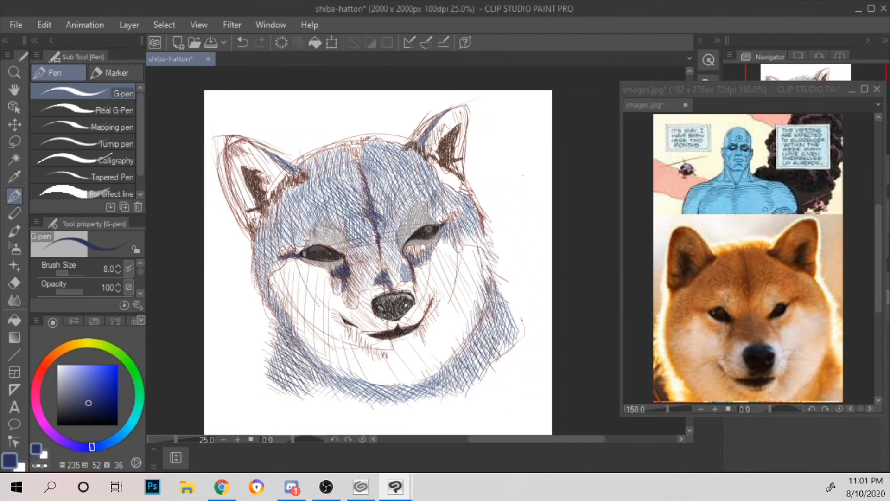
scroll(422, 184, up, 2)
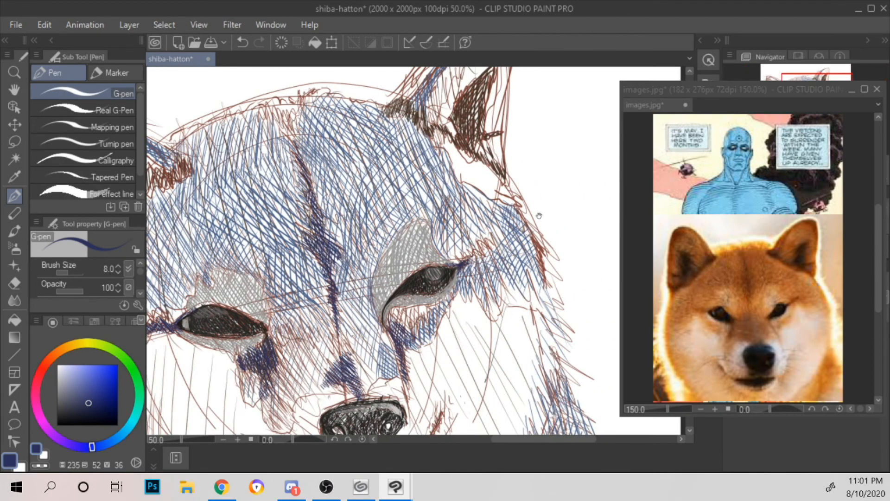
drag(539, 216, 333, 70)
drag(375, 270, 427, 162)
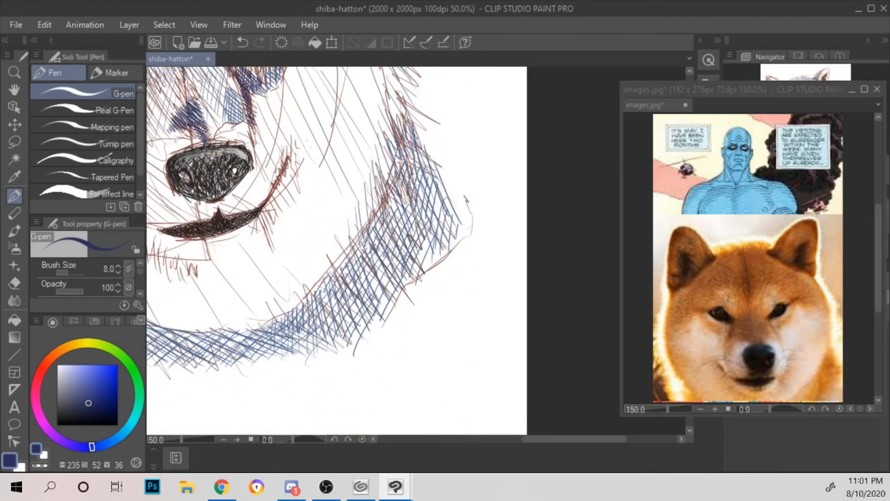
drag(376, 229, 392, 212)
mouse_move(383, 245)
mouse_down()
mouse_move(403, 192)
mouse_move(412, 195)
mouse_up()
drag(392, 230, 428, 168)
drag(397, 178, 406, 161)
drag(406, 229, 433, 177)
drag(402, 226, 443, 157)
drag(408, 212, 444, 119)
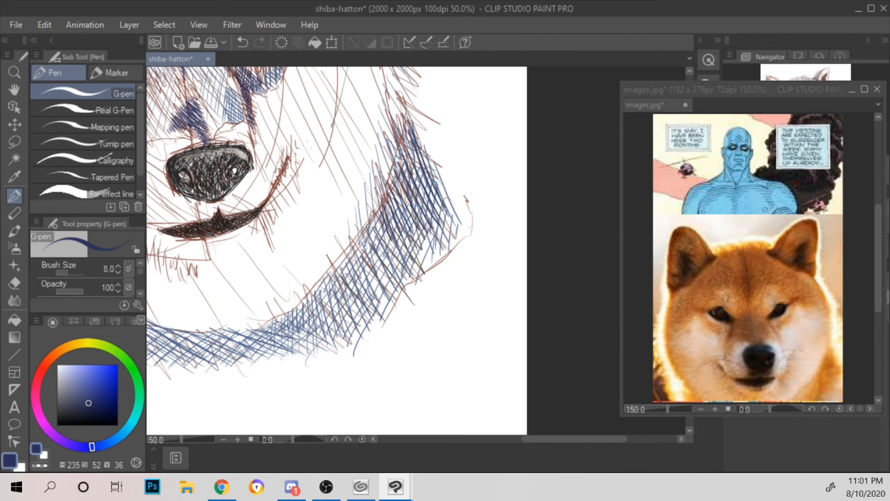
Step: Add short navy strokes to the lower and middle parts of the right-hand neck fur
mouse_move(366, 290)
mouse_down()
mouse_move(370, 270)
mouse_move(387, 267)
mouse_move(395, 239)
mouse_up()
mouse_move(373, 288)
mouse_down()
mouse_move(378, 261)
mouse_move(396, 269)
mouse_up()
drag(393, 301, 395, 287)
drag(377, 219, 390, 201)
mouse_move(388, 234)
mouse_down()
mouse_move(398, 195)
mouse_move(408, 205)
mouse_up()
drag(408, 246, 416, 213)
mouse_move(378, 249)
mouse_down()
mouse_move(382, 226)
mouse_move(388, 236)
mouse_up()
drag(390, 234, 396, 220)
drag(387, 275, 393, 238)
drag(393, 231, 398, 225)
Step: Build up dense navy hatching in the upper part of the right-hand neck fur, from its top tip down the inner edge
drag(391, 190, 397, 157)
drag(400, 167, 403, 145)
drag(399, 186, 402, 173)
drag(405, 179, 414, 140)
mouse_move(412, 185)
mouse_down()
mouse_move(416, 136)
mouse_move(423, 164)
mouse_up()
drag(420, 197, 423, 182)
mouse_move(424, 192)
mouse_down()
mouse_move(429, 178)
mouse_move(428, 195)
mouse_up()
drag(430, 207, 435, 194)
drag(386, 150, 392, 136)
drag(388, 155, 397, 143)
drag(394, 160, 399, 122)
drag(402, 158, 410, 109)
drag(406, 127, 411, 107)
drag(410, 185, 426, 147)
mouse_move(410, 184)
mouse_down()
mouse_move(423, 149)
mouse_move(396, 143)
mouse_move(399, 156)
mouse_up()
drag(402, 181, 408, 166)
mouse_move(394, 188)
mouse_down()
mouse_move(413, 148)
mouse_move(401, 165)
mouse_up()
drag(399, 207, 413, 176)
drag(393, 202, 397, 187)
mouse_move(387, 229)
mouse_down()
mouse_move(402, 193)
mouse_move(393, 204)
mouse_up()
drag(388, 237, 395, 228)
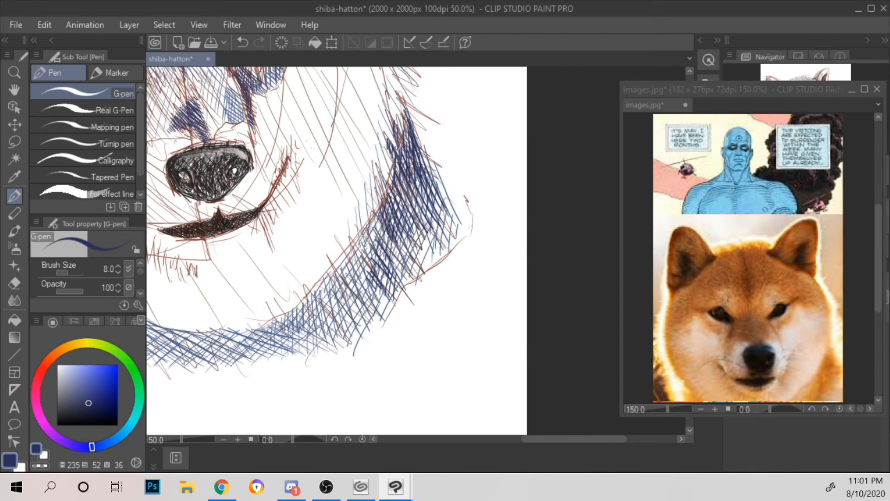
Step: Darken the lower middle of the right-hand neck fur with short navy strokes, linking it to the dense upper hatching
mouse_move(379, 289)
mouse_down()
mouse_move(384, 263)
mouse_move(388, 274)
mouse_up()
drag(381, 271, 388, 258)
drag(387, 290, 397, 273)
drag(384, 271, 394, 259)
mouse_move(376, 242)
mouse_down()
mouse_move(382, 234)
mouse_move(388, 252)
mouse_up()
drag(379, 249, 383, 237)
drag(379, 253, 389, 225)
drag(385, 250, 395, 234)
drag(384, 226, 394, 222)
drag(391, 258, 398, 243)
drag(394, 257, 410, 235)
mouse_move(407, 249)
mouse_down()
mouse_move(414, 232)
mouse_move(405, 229)
mouse_up()
mouse_move(397, 264)
mouse_down()
mouse_move(404, 237)
mouse_move(396, 241)
mouse_up()
mouse_move(391, 270)
mouse_down()
mouse_move(395, 250)
mouse_move(397, 264)
mouse_up()
drag(395, 292, 400, 240)
drag(393, 271, 400, 254)
drag(409, 254, 414, 230)
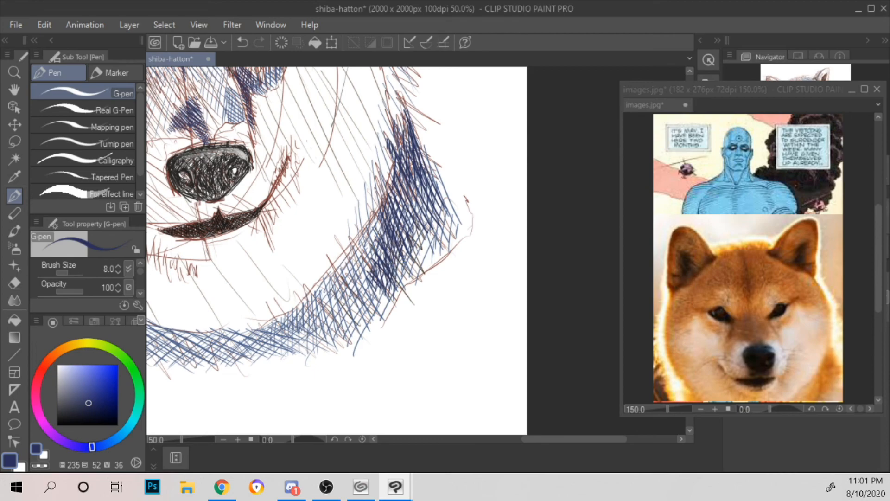
Step: Fill the outer side of the right-hand neck fur with short slanted navy strokes
drag(398, 190, 403, 173)
mouse_move(402, 206)
mouse_down()
mouse_move(406, 178)
mouse_move(409, 196)
mouse_up()
drag(406, 183, 411, 171)
drag(411, 206, 413, 191)
drag(412, 177, 417, 165)
drag(414, 214, 419, 201)
drag(414, 199, 422, 182)
drag(419, 209, 423, 196)
drag(422, 225, 429, 195)
drag(428, 223, 442, 188)
Step: Add navy strokes along the raised right corner of the mouth and in the gap on the mouth line's left side
scroll(448, 181, down, 2)
scroll(449, 180, down, 2)
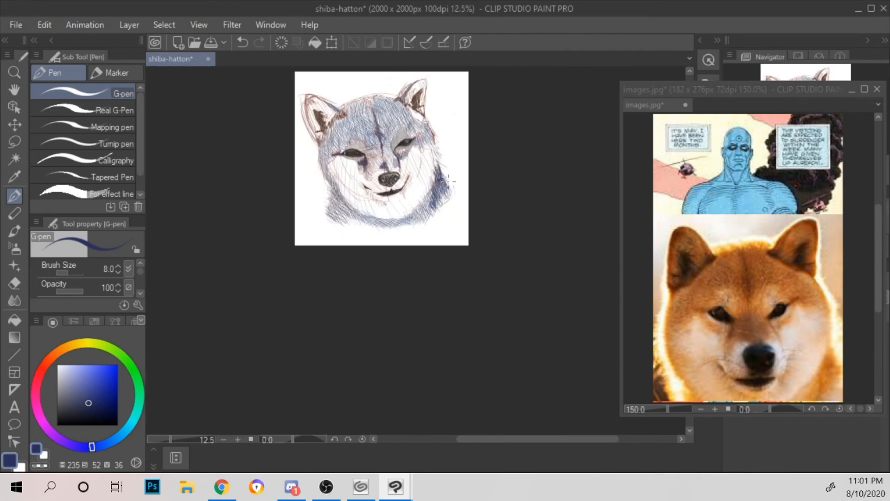
scroll(449, 181, up, 5)
scroll(448, 182, down, 1)
drag(367, 174, 569, 226)
scroll(570, 223, down, 1)
drag(509, 157, 450, 240)
drag(492, 259, 463, 180)
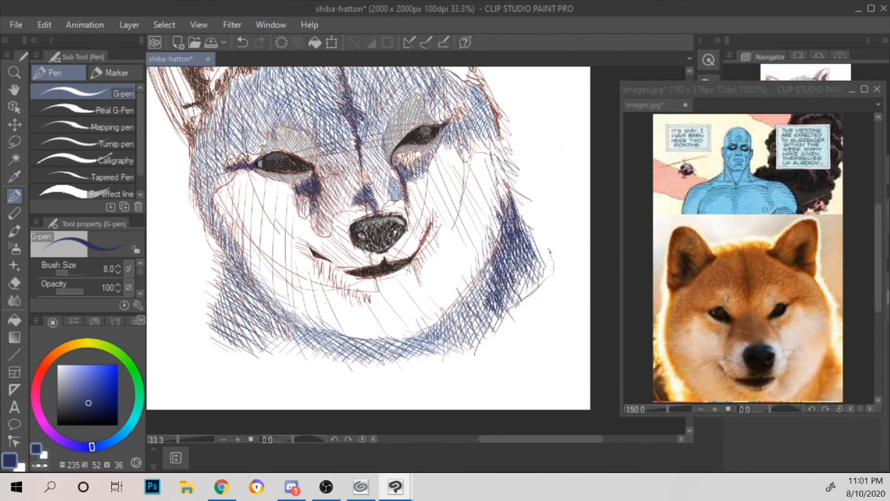
scroll(461, 145, up, 2)
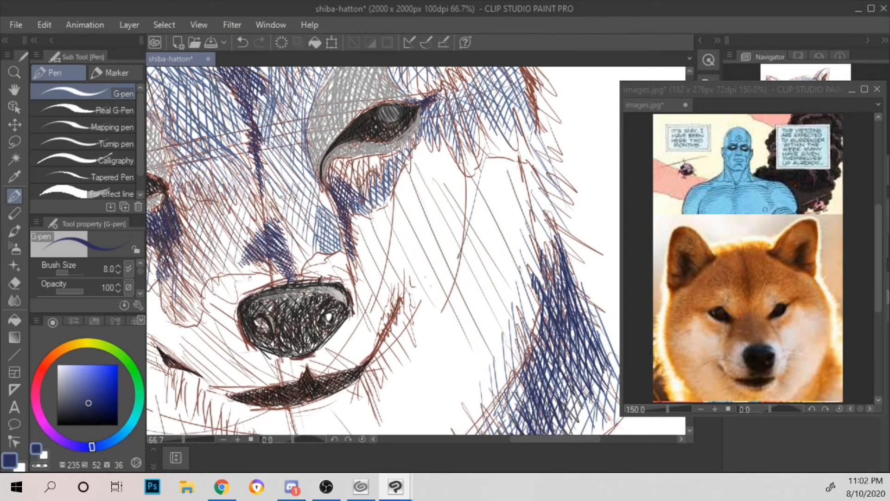
drag(372, 357, 399, 310)
mouse_move(202, 375)
mouse_down()
mouse_move(224, 394)
mouse_move(199, 377)
mouse_up()
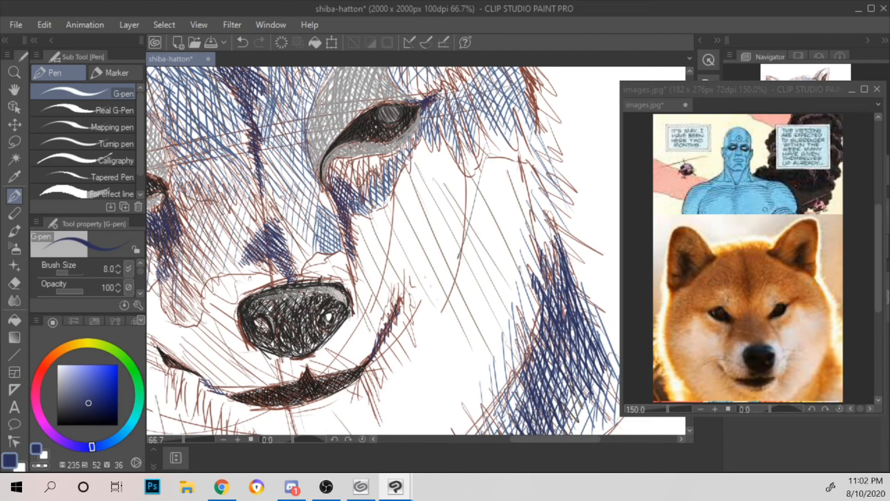
Step: Hatch navy strokes over the left-hand neck fur, following the lower cheek edge down towards the chin
scroll(426, 256, down, 5)
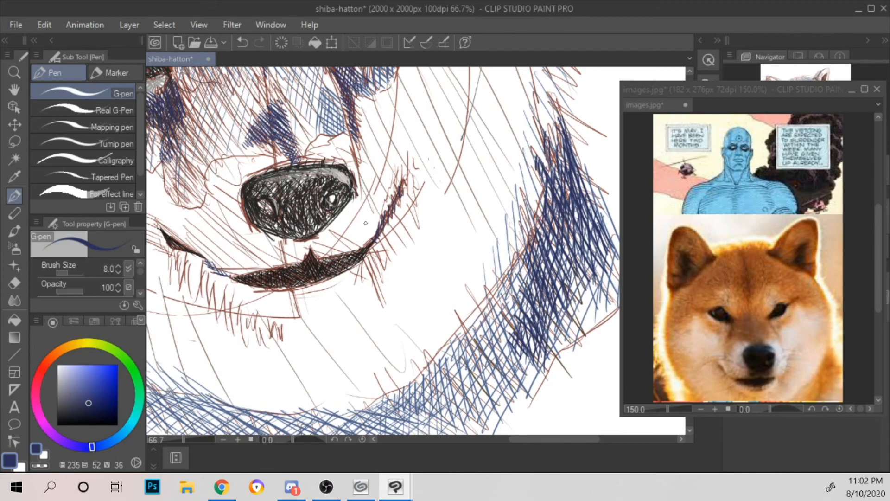
scroll(366, 221, down, 2)
drag(441, 140, 617, 118)
scroll(486, 202, up, 1)
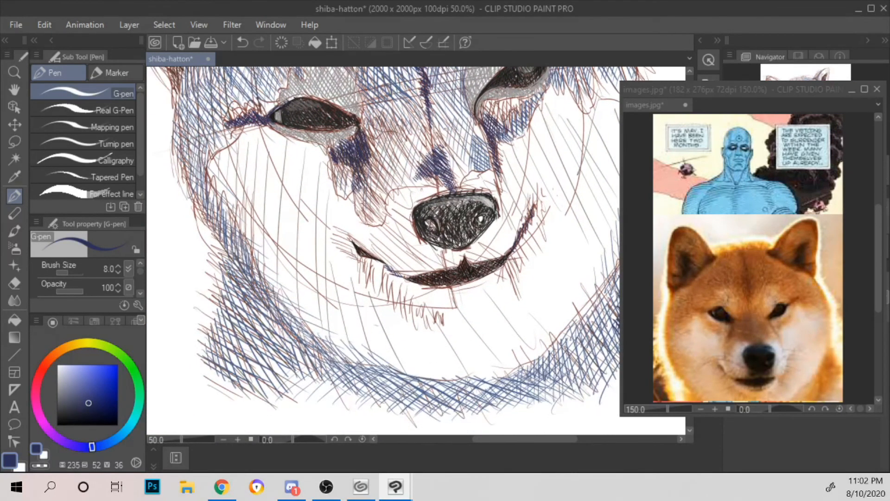
drag(226, 259, 231, 288)
mouse_move(229, 260)
mouse_down()
mouse_move(232, 292)
mouse_move(246, 307)
mouse_up()
mouse_move(244, 275)
mouse_down()
mouse_move(267, 324)
mouse_move(267, 306)
mouse_up()
drag(264, 296, 295, 334)
drag(224, 300, 246, 314)
drag(222, 292, 253, 311)
mouse_move(224, 279)
mouse_down()
mouse_move(252, 303)
mouse_move(250, 294)
mouse_up()
mouse_move(223, 261)
mouse_down()
mouse_move(289, 337)
mouse_move(312, 350)
mouse_up()
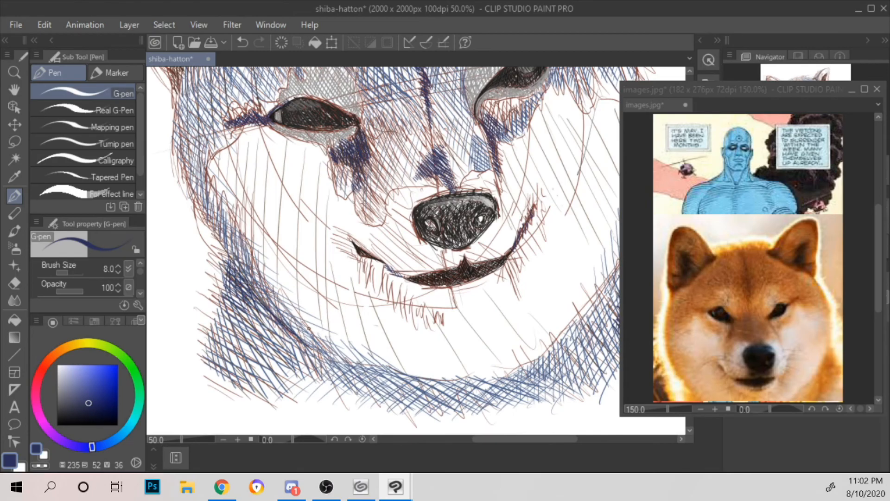
Step: Darken the upper part of the left-hand neck fur with navy strokes along the edge of the lower cheek
scroll(309, 328, down, 2)
scroll(309, 328, up, 2)
drag(225, 272, 233, 313)
drag(223, 313, 226, 324)
drag(233, 274, 235, 318)
mouse_move(239, 284)
mouse_down()
mouse_move(241, 321)
mouse_move(261, 339)
mouse_up()
drag(258, 314, 275, 341)
drag(268, 313, 294, 350)
drag(286, 330, 299, 352)
Step: Extend the navy hatching down through the outer and middle parts of the left-hand neck fur
mouse_move(209, 293)
mouse_down()
mouse_move(227, 346)
mouse_move(232, 325)
mouse_up()
drag(216, 326, 222, 349)
drag(226, 291, 235, 352)
mouse_move(233, 293)
mouse_down()
mouse_move(235, 340)
mouse_move(239, 311)
mouse_up()
mouse_move(238, 312)
mouse_down()
mouse_move(246, 360)
mouse_move(257, 370)
mouse_up()
mouse_move(246, 310)
mouse_down()
mouse_move(268, 375)
mouse_move(278, 373)
mouse_up()
Step: Cross-hatch the left-hand neck fur with longer diagonal navy strokes running over the existing layer
mouse_move(214, 326)
mouse_down()
mouse_move(225, 340)
mouse_move(244, 302)
mouse_move(238, 291)
mouse_up()
mouse_move(239, 321)
mouse_down()
mouse_move(248, 309)
mouse_move(255, 318)
mouse_up()
drag(235, 285, 259, 317)
drag(233, 271, 271, 318)
drag(227, 256, 300, 340)
Step: Add short navy strokes along the dark fur band at the inner base of the left ear
key(ctrl+minus)
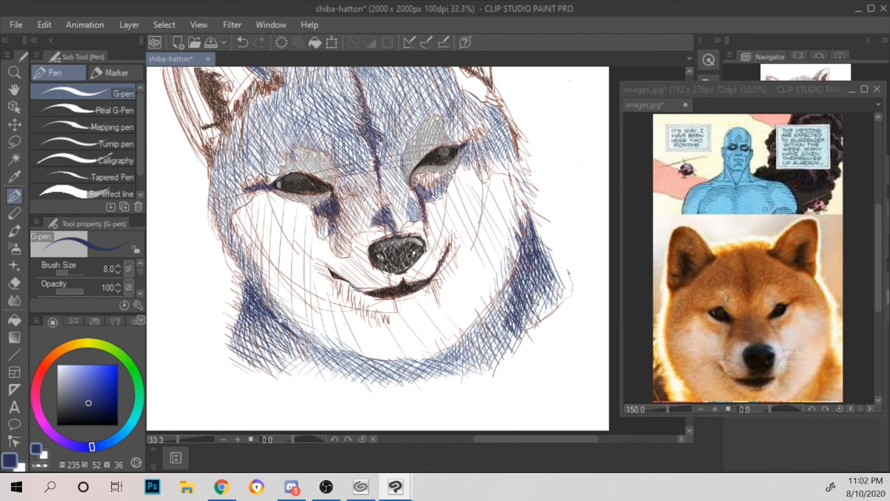
key(ctrl+plus)
drag(264, 221, 262, 232)
drag(268, 219, 270, 225)
drag(276, 208, 275, 219)
drag(284, 189, 278, 219)
drag(291, 185, 285, 209)
drag(295, 182, 290, 200)
mouse_move(299, 172)
mouse_down()
mouse_move(292, 199)
mouse_move(300, 202)
mouse_up()
drag(311, 177, 310, 197)
drag(316, 176, 314, 197)
drag(321, 173, 318, 193)
drag(328, 170, 326, 190)
drag(334, 163, 329, 186)
Step: Shade the dark patch inside the left ear and the outer corner where that ear meets the head in navy
drag(213, 154, 210, 166)
drag(217, 155, 213, 172)
drag(223, 159, 218, 183)
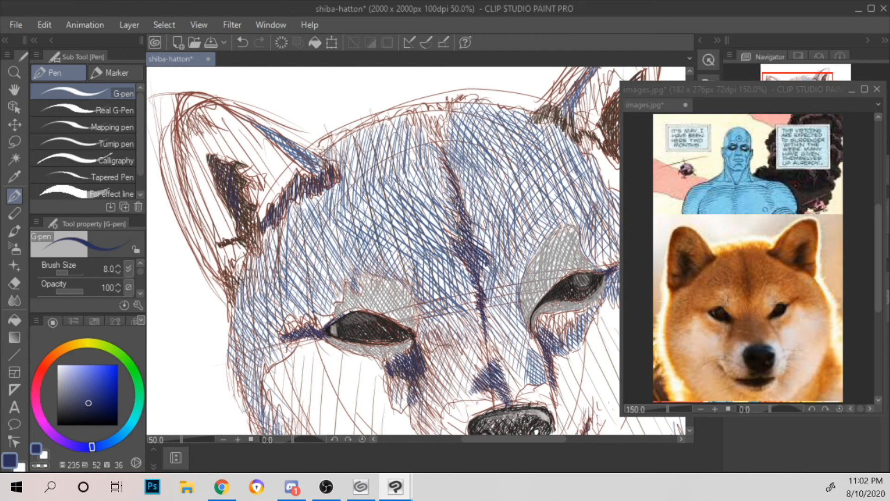
drag(250, 210, 248, 231)
drag(248, 235, 256, 254)
drag(257, 227, 254, 253)
drag(222, 277, 235, 296)
mouse_move(230, 261)
mouse_down()
mouse_move(237, 278)
mouse_move(224, 285)
mouse_move(228, 293)
mouse_up()
drag(227, 302, 231, 315)
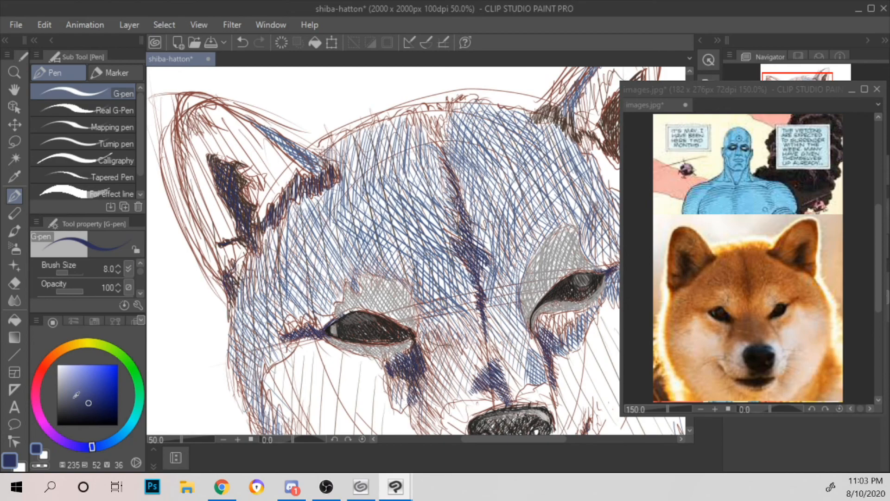
Step: Layer navy strokes over the upper part of the dark patch inside the right ear
scroll(513, 186, down, 2)
mouse_move(518, 181)
mouse_down()
mouse_move(380, 180)
mouse_move(365, 129)
mouse_move(351, 157)
mouse_move(409, 152)
mouse_move(448, 170)
mouse_move(423, 144)
mouse_up()
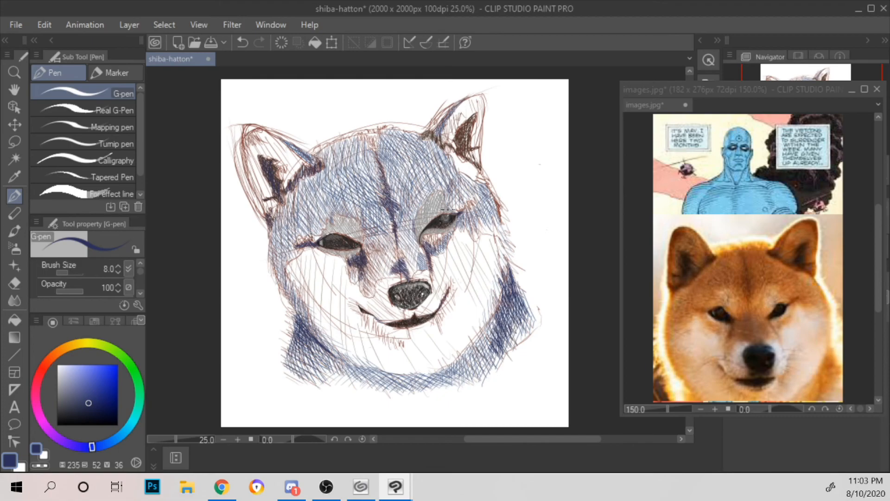
scroll(447, 209, up, 1)
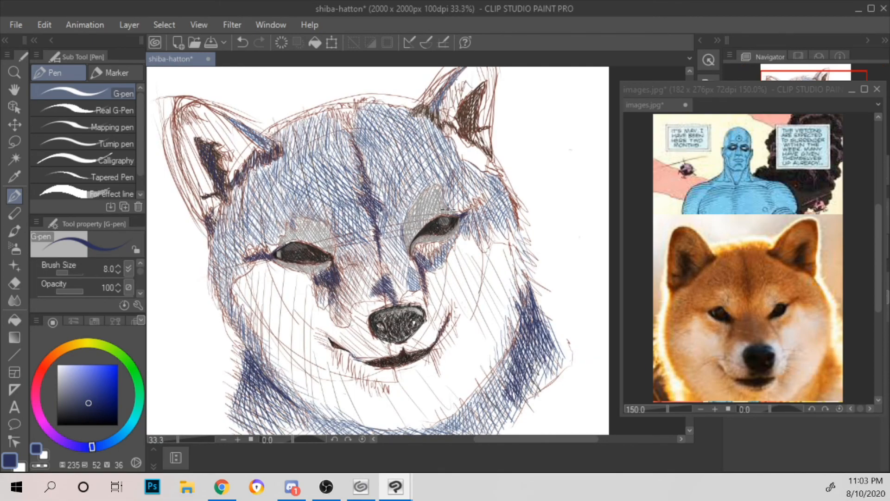
scroll(448, 209, up, 2)
drag(515, 146, 467, 329)
mouse_move(325, 206)
mouse_down()
mouse_move(336, 197)
mouse_move(343, 206)
mouse_move(352, 191)
mouse_move(385, 225)
mouse_move(438, 234)
mouse_move(441, 214)
mouse_move(457, 226)
mouse_up()
mouse_move(454, 191)
mouse_down()
mouse_move(451, 158)
mouse_move(469, 152)
mouse_up()
mouse_move(420, 192)
mouse_down()
mouse_move(417, 207)
mouse_move(436, 167)
mouse_up()
drag(445, 203, 443, 179)
drag(419, 206, 416, 215)
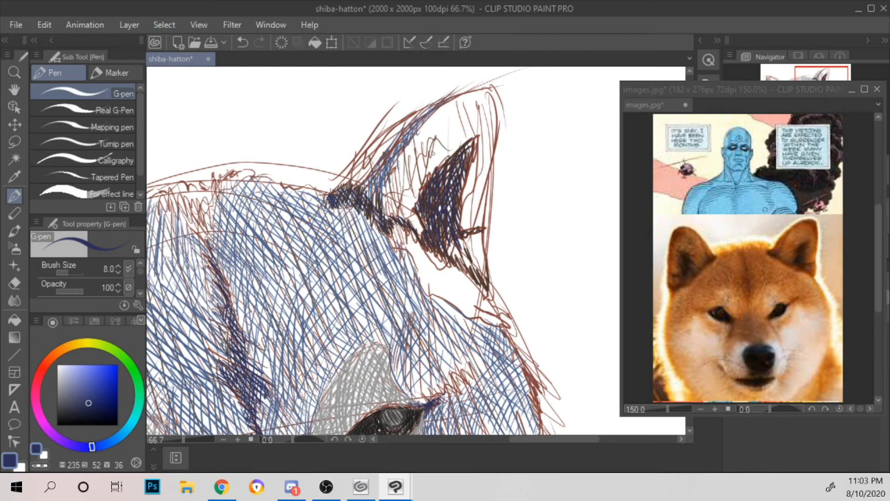
Step: Deepen the right ear's lower tip, the fur band at its base and its inner dark patch with navy strokes
drag(459, 258, 485, 283)
drag(445, 239, 450, 255)
mouse_move(387, 222)
mouse_down()
mouse_move(391, 240)
mouse_move(397, 233)
mouse_move(444, 258)
mouse_up()
mouse_move(428, 236)
mouse_down()
mouse_move(432, 243)
mouse_move(483, 147)
mouse_up()
scroll(414, 210, down, 3)
scroll(482, 121, up, 2)
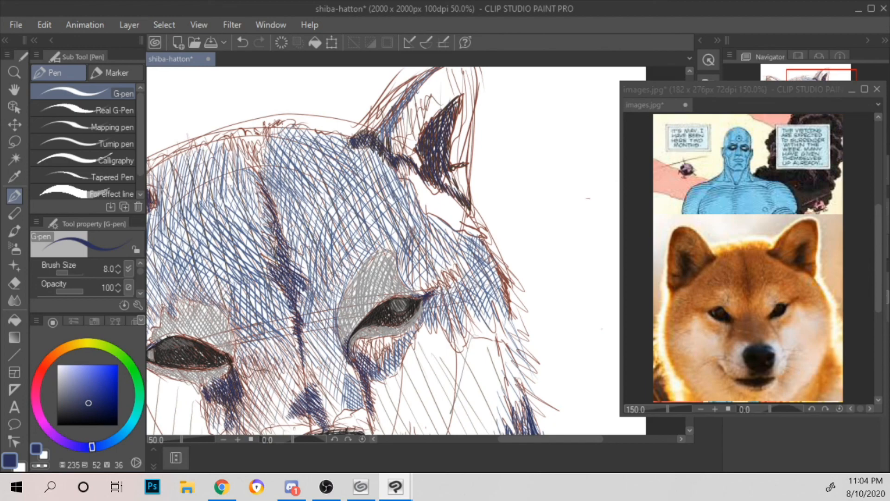
Step: Change the drawing color to a muted blue with hue 197, saturation 33 and value 57
scroll(361, 348, down, 2)
drag(388, 298, 419, 190)
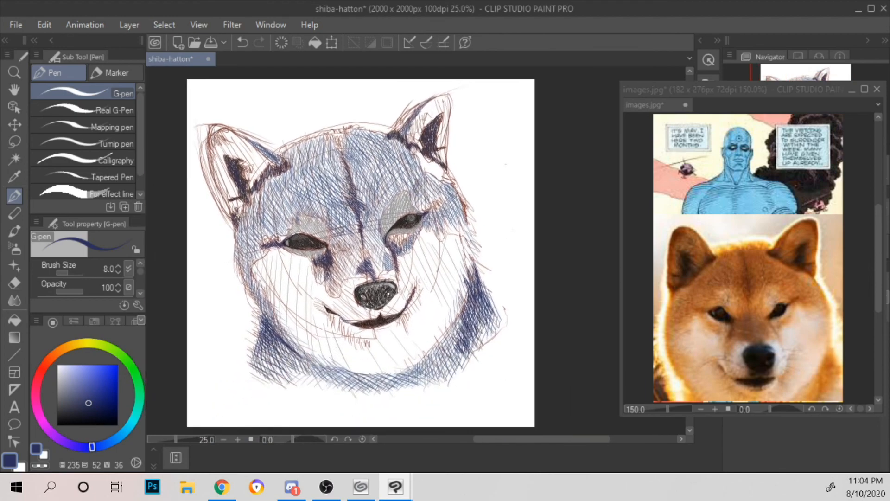
scroll(418, 178, up, 1)
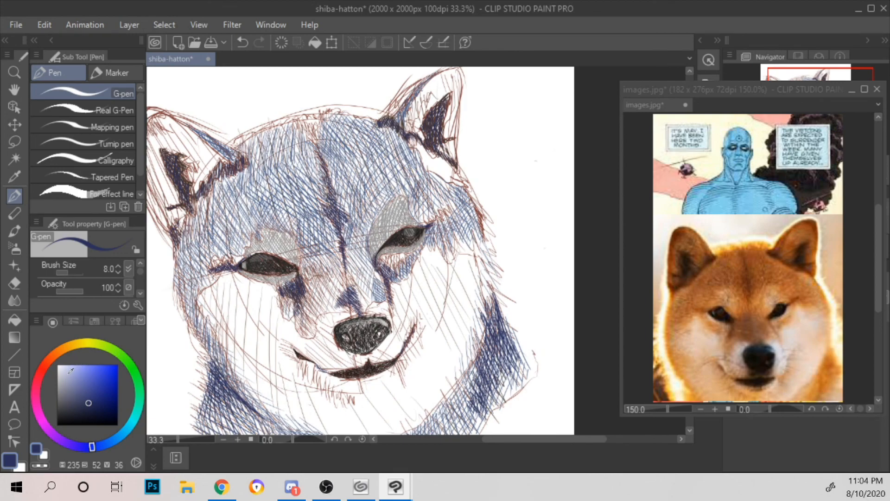
click(111, 441)
click(75, 374)
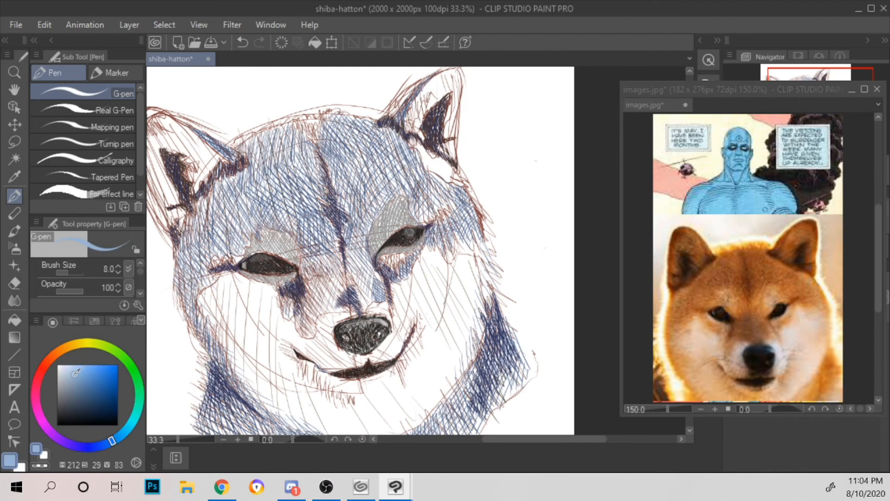
click(69, 404)
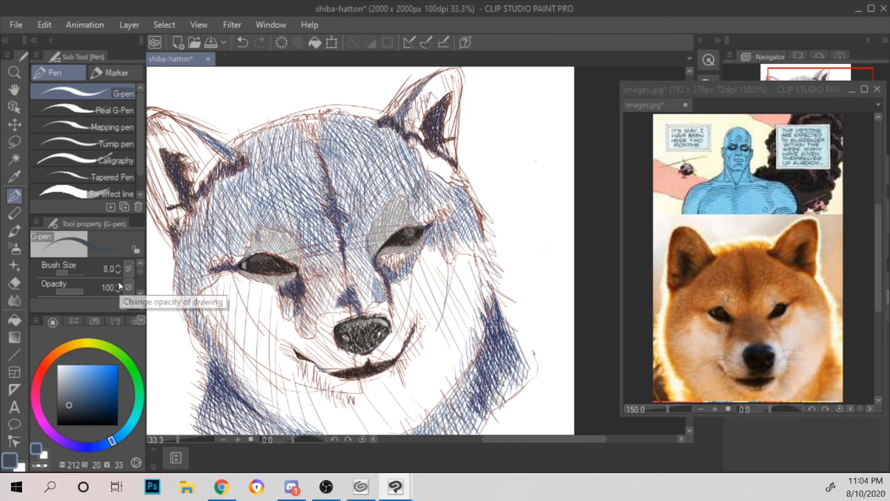
key(ctrl+z)
scroll(276, 204, up, 2)
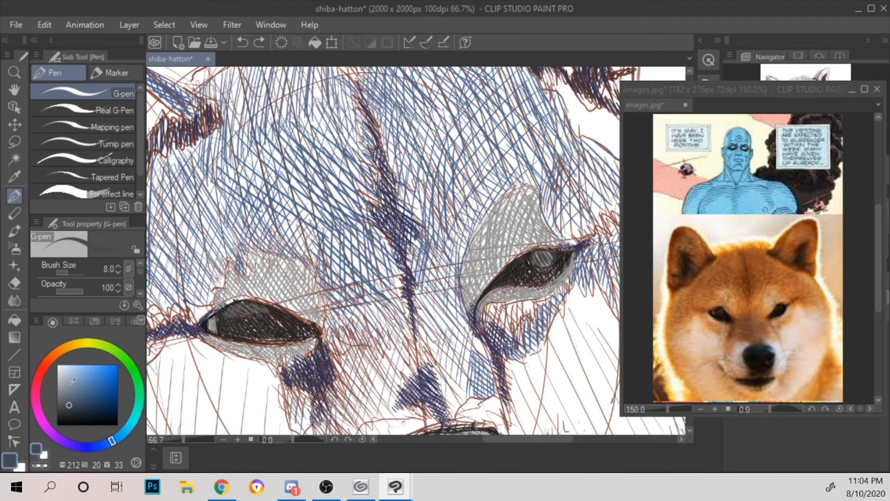
drag(72, 383, 77, 391)
click(121, 431)
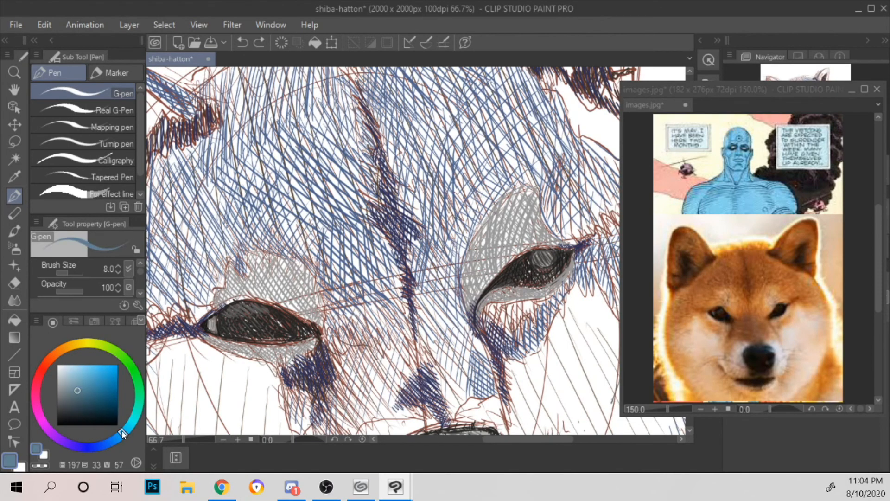
Step: Undo the trial stroke on the forehead and set the G-pen brush size to 14
mouse_move(219, 203)
mouse_down()
mouse_move(248, 233)
mouse_move(242, 217)
mouse_up()
key(ctrl+z)
click(118, 265)
click(118, 265)
click(118, 266)
click(118, 266)
click(118, 265)
click(117, 267)
Step: Draw long slanted muted-blue strokes across the forehead between the left ear and the left eye
drag(198, 162, 185, 240)
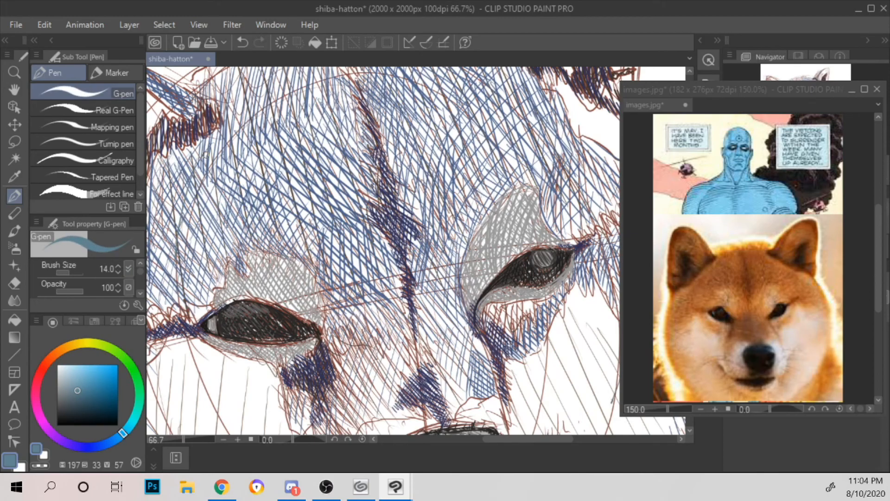
mouse_move(225, 140)
mouse_down()
mouse_move(193, 228)
mouse_move(195, 255)
mouse_up()
drag(264, 132, 204, 278)
mouse_move(240, 205)
mouse_down()
mouse_move(217, 261)
mouse_move(291, 105)
mouse_up()
scroll(306, 81, down, 2)
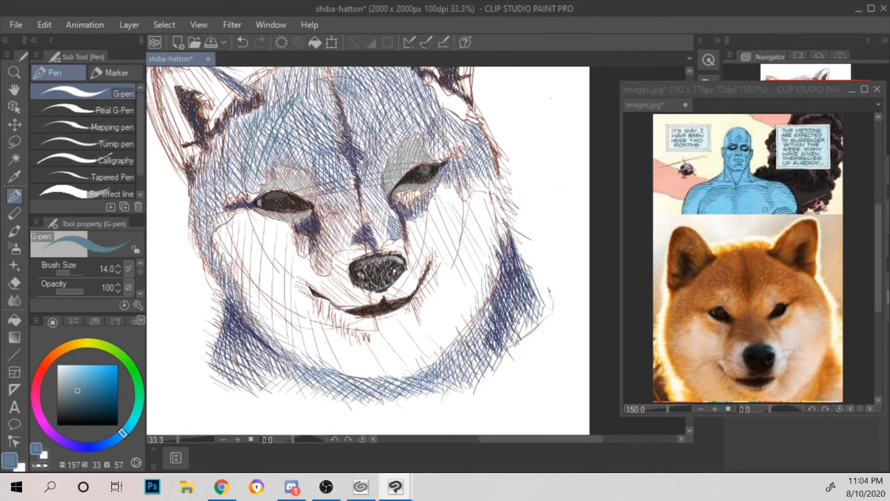
Step: Hatch muted-blue strokes from the left brow up along the forehead beneath the left ear
drag(333, 142, 426, 256)
scroll(424, 255, up, 1)
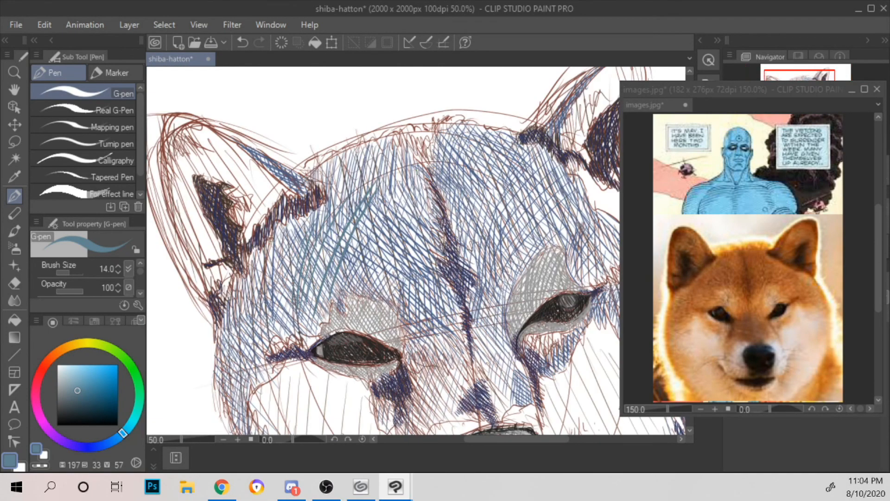
mouse_move(251, 265)
mouse_down()
mouse_move(293, 327)
mouse_move(299, 319)
mouse_up()
drag(260, 247, 262, 270)
drag(276, 233, 268, 287)
mouse_move(282, 227)
mouse_down()
mouse_move(275, 289)
mouse_move(289, 291)
mouse_up()
mouse_move(295, 230)
mouse_down()
mouse_move(293, 260)
mouse_move(300, 241)
mouse_up()
drag(310, 220, 307, 230)
drag(318, 167, 332, 203)
mouse_move(332, 167)
mouse_down()
mouse_move(348, 209)
mouse_move(358, 200)
mouse_up()
drag(353, 160, 370, 197)
Step: Carry the muted-blue hatching over the left temple and down the outer edge of the left cheek
drag(294, 300, 335, 182)
mouse_move(264, 282)
mouse_down()
mouse_move(281, 305)
mouse_move(281, 293)
mouse_up()
drag(261, 234, 276, 259)
drag(271, 267, 284, 286)
mouse_move(262, 225)
mouse_down()
mouse_move(290, 270)
mouse_move(288, 256)
mouse_move(299, 259)
mouse_up()
drag(281, 218, 306, 254)
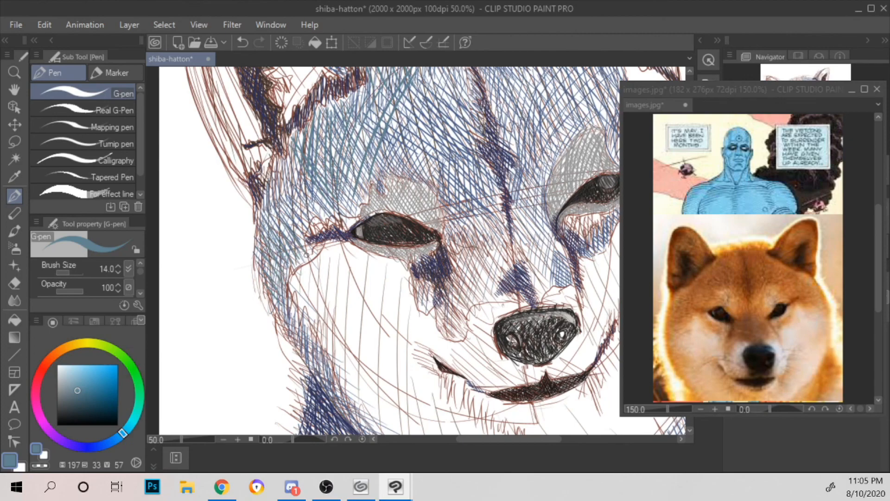
Step: Fill the left temple just below the ear's outer base with short muted-blue strokes
drag(273, 188, 292, 222)
drag(276, 173, 290, 197)
drag(270, 159, 277, 170)
mouse_move(276, 156)
mouse_down()
mouse_move(285, 191)
mouse_move(295, 169)
mouse_up()
mouse_move(285, 168)
mouse_down()
mouse_move(292, 199)
mouse_move(303, 192)
mouse_up()
drag(284, 131, 297, 156)
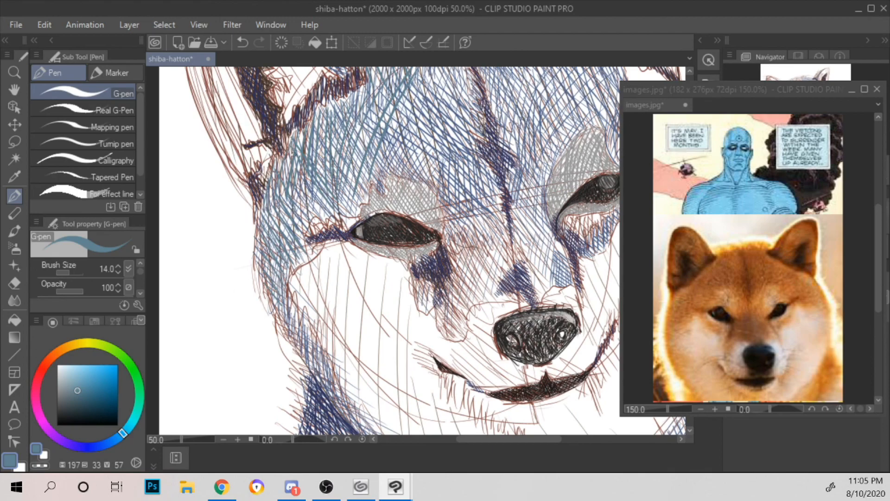
Step: Add downward muted-blue strokes on the brow directly above the outer half of the left eye
drag(321, 113, 308, 210)
drag(319, 195, 318, 217)
drag(331, 172, 328, 189)
drag(338, 173, 345, 213)
mouse_move(349, 191)
mouse_down()
mouse_move(352, 214)
mouse_move(361, 209)
mouse_up()
drag(363, 186, 371, 199)
Step: Switch to a lighter blue (hue 197, saturation 23, value 73) and cross-hatch the area above the left brow
scroll(360, 134, down, 2)
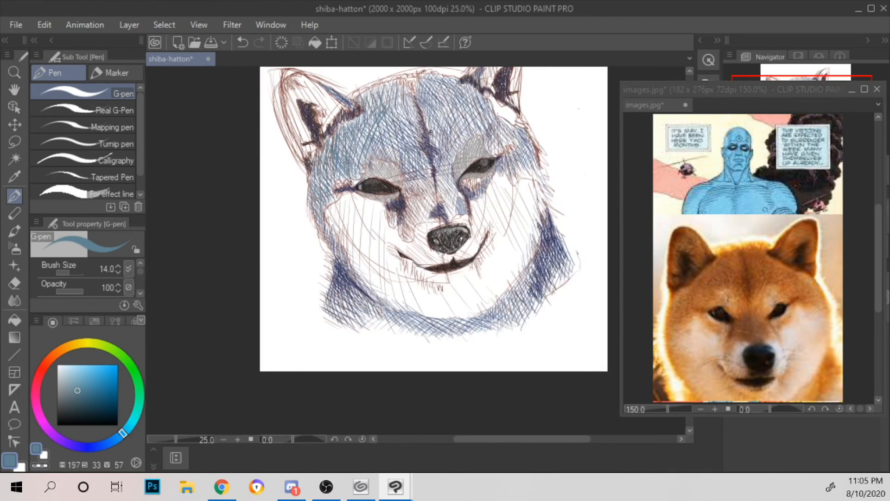
drag(419, 152, 391, 214)
scroll(391, 214, up, 2)
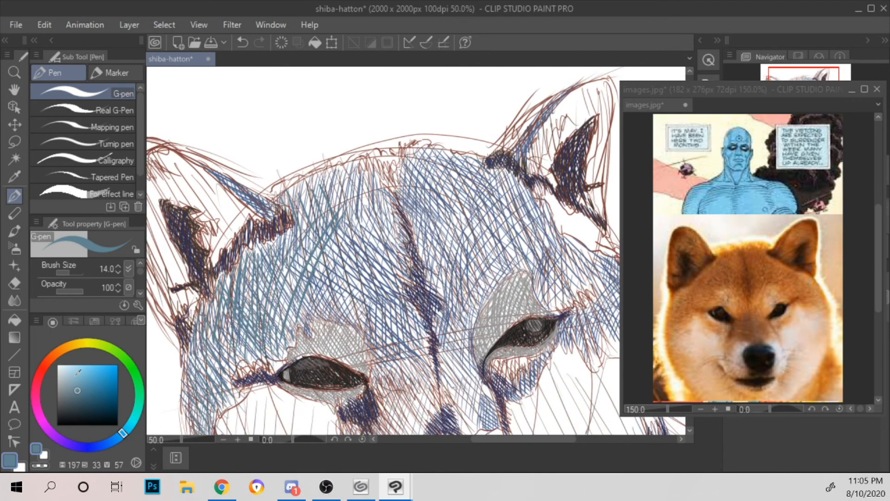
click(71, 380)
mouse_move(221, 309)
mouse_down()
mouse_move(265, 348)
mouse_move(267, 337)
mouse_up()
mouse_move(233, 289)
mouse_down()
mouse_move(277, 328)
mouse_move(289, 324)
mouse_up()
mouse_move(252, 261)
mouse_down()
mouse_move(295, 310)
mouse_move(306, 301)
mouse_up()
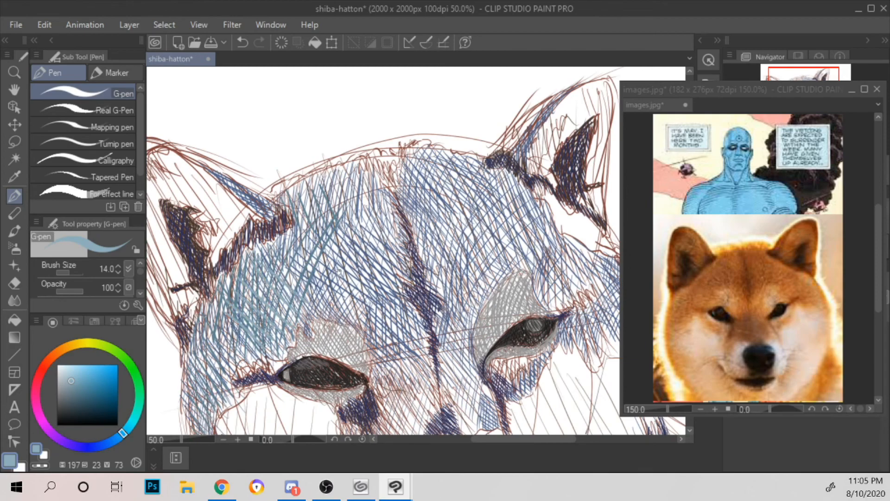
Step: Layer light-blue strokes over the left side of the forehead and the temple below the left ear
drag(339, 277, 370, 176)
drag(222, 287, 235, 312)
drag(227, 262, 238, 291)
drag(234, 245, 250, 297)
mouse_move(244, 229)
mouse_down()
mouse_move(250, 284)
mouse_move(262, 298)
mouse_up()
drag(236, 240, 265, 181)
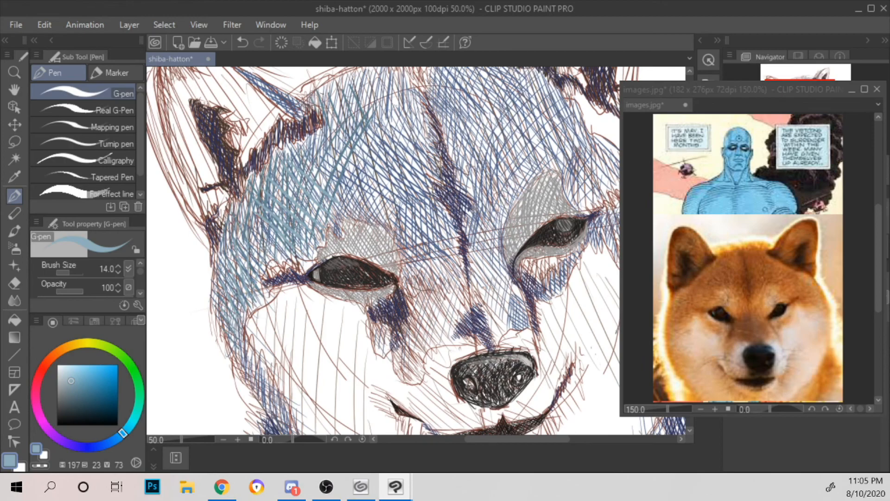
Step: Pick a pale gray-blue (hue 197, saturation 4, value 78) and add short highlight strokes over the left temple and forehead
scroll(323, 92, down, 1)
drag(412, 84, 426, 175)
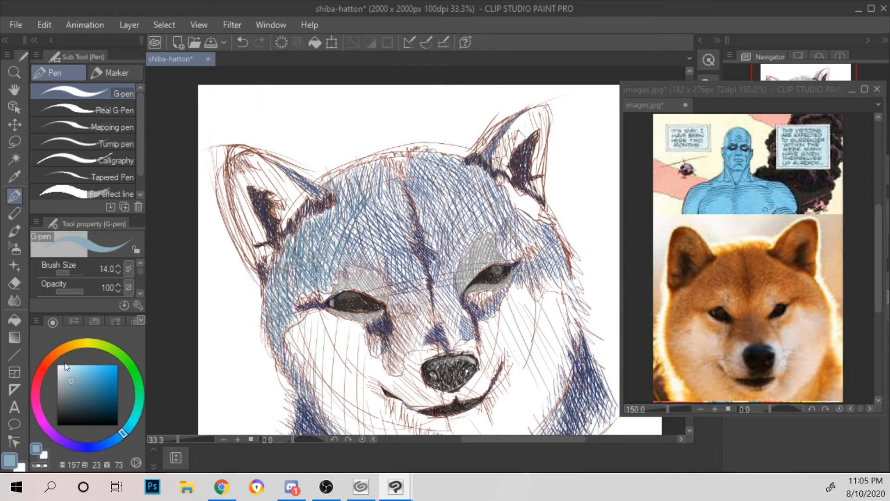
click(59, 378)
drag(291, 277, 284, 298)
mouse_move(302, 254)
mouse_down()
mouse_move(291, 282)
mouse_move(312, 275)
mouse_up()
drag(330, 237, 321, 251)
mouse_move(332, 212)
mouse_down()
mouse_move(319, 234)
mouse_move(341, 237)
mouse_up()
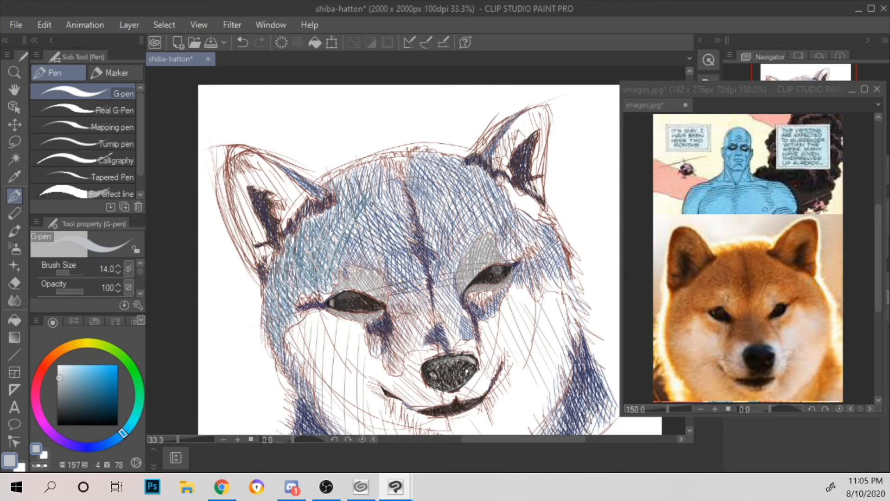
Step: Set the color to a darker blue-gray (hue 197, saturation 24, value 52) and hatch the forehead left of the center crease
click(71, 394)
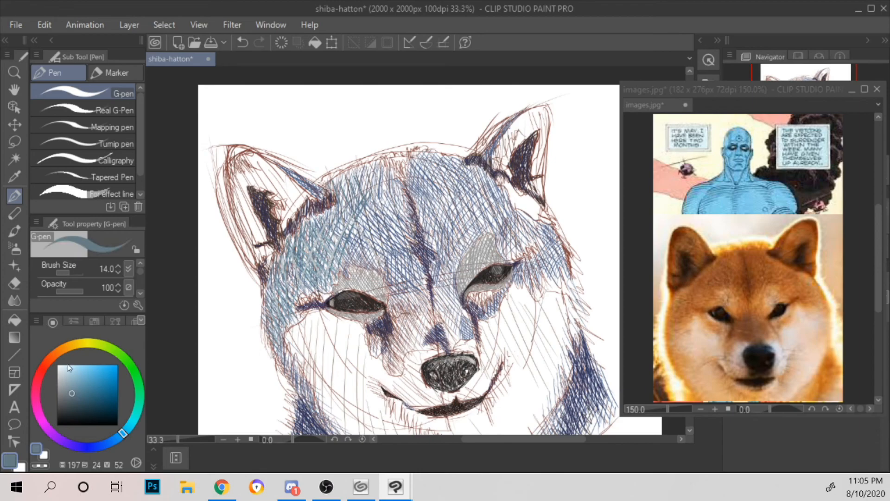
drag(364, 205, 341, 235)
drag(375, 236, 364, 248)
drag(385, 250, 376, 265)
mouse_move(353, 200)
mouse_down()
mouse_move(390, 254)
mouse_move(400, 253)
mouse_up()
drag(367, 185, 391, 230)
drag(370, 172, 405, 221)
drag(385, 167, 400, 193)
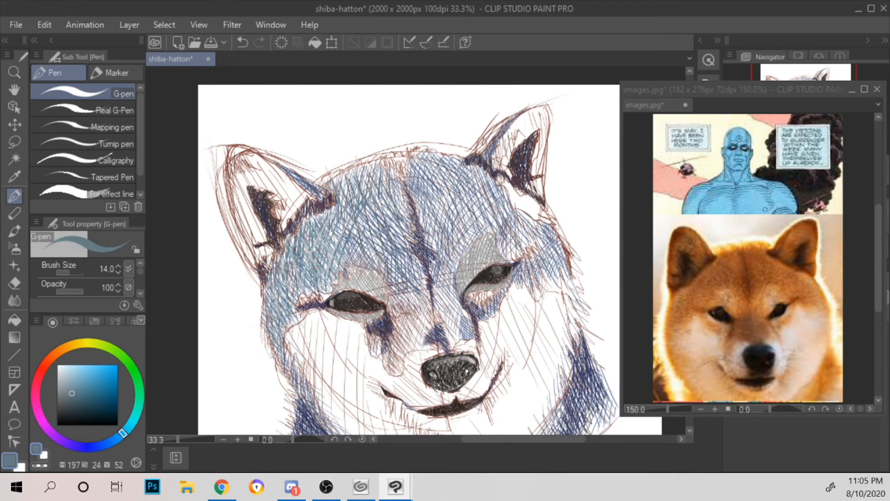
Step: Hatch blue-gray strokes down the bridge of the nose between the two eyes
drag(391, 266, 417, 309)
drag(415, 267, 420, 283)
mouse_move(418, 286)
mouse_down()
mouse_move(427, 319)
mouse_move(441, 298)
mouse_move(445, 317)
mouse_up()
drag(438, 268, 450, 307)
Step: Add short blue-gray strokes along the top of the forehead and just right of the center crease
mouse_move(414, 165)
mouse_down()
mouse_move(421, 197)
mouse_move(419, 172)
mouse_move(415, 188)
mouse_up()
mouse_move(423, 158)
mouse_down()
mouse_move(427, 176)
mouse_move(434, 171)
mouse_up()
drag(426, 180, 429, 193)
drag(434, 166, 439, 181)
drag(428, 205, 440, 226)
drag(442, 190, 447, 226)
Step: Fill the right side of the forehead with long blue-gray strokes, from beside the crease out to the right ear's base
drag(447, 171, 458, 224)
drag(449, 232, 453, 255)
drag(458, 199, 463, 247)
drag(462, 208, 467, 248)
drag(468, 173, 476, 239)
drag(484, 178, 486, 241)
mouse_move(496, 196)
mouse_down()
mouse_move(500, 223)
mouse_move(505, 208)
mouse_up()
drag(503, 212, 510, 220)
mouse_move(506, 209)
mouse_down()
mouse_move(515, 254)
mouse_move(530, 246)
mouse_up()
Step: Add blue-gray strokes around the lower end of the center crease and inside the right eye's upper patch
drag(437, 279, 443, 289)
mouse_move(439, 265)
mouse_down()
mouse_move(451, 281)
mouse_move(456, 262)
mouse_up()
drag(423, 208, 431, 245)
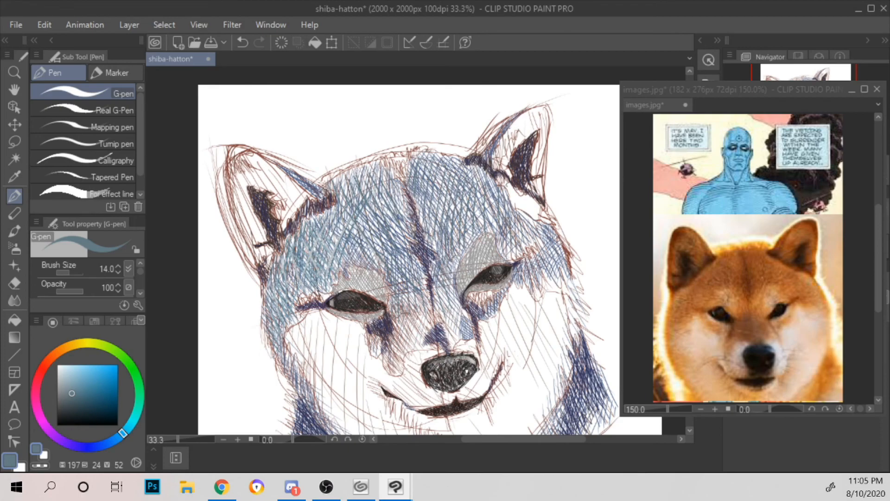
Step: Add blue-gray strokes beside the right eye's outer corner and along the right temple
mouse_move(504, 243)
mouse_down()
mouse_move(511, 256)
mouse_move(527, 248)
mouse_move(538, 278)
mouse_up()
drag(541, 248, 552, 269)
mouse_move(548, 245)
mouse_down()
mouse_move(558, 265)
mouse_move(562, 251)
mouse_up()
drag(525, 233, 537, 248)
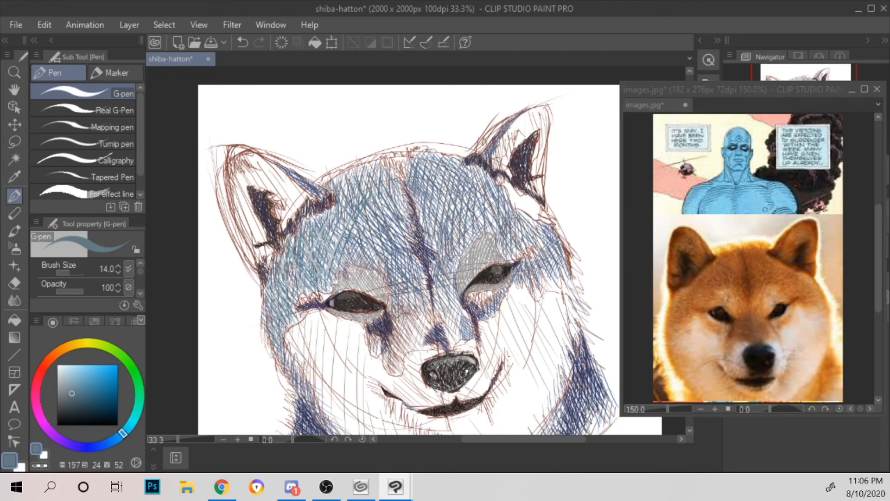
Step: Layer pale gray-blue strokes (hue 197, saturation 8, value 80) up the center crease and across the right forehead toward the temple
drag(70, 378, 62, 376)
drag(435, 287, 445, 275)
drag(439, 239, 450, 253)
drag(437, 220, 451, 244)
mouse_move(425, 187)
mouse_down()
mouse_move(448, 220)
mouse_move(453, 215)
mouse_up()
mouse_move(437, 173)
mouse_down()
mouse_move(465, 213)
mouse_move(503, 232)
mouse_up()
drag(478, 185, 500, 209)
drag(487, 178, 542, 270)
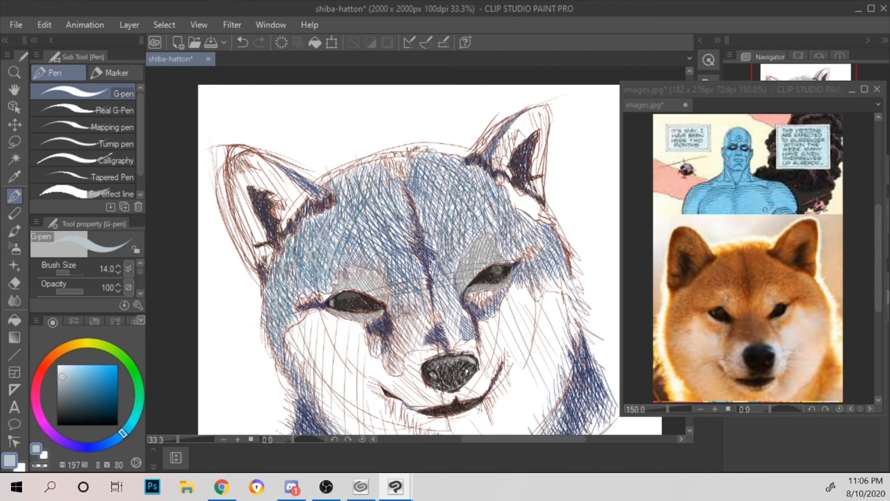
Step: Darken the shadow patch beneath the left eye's inner corner with dark teal strokes (hue 197, saturation 45, value 33)
scroll(467, 290, up, 1)
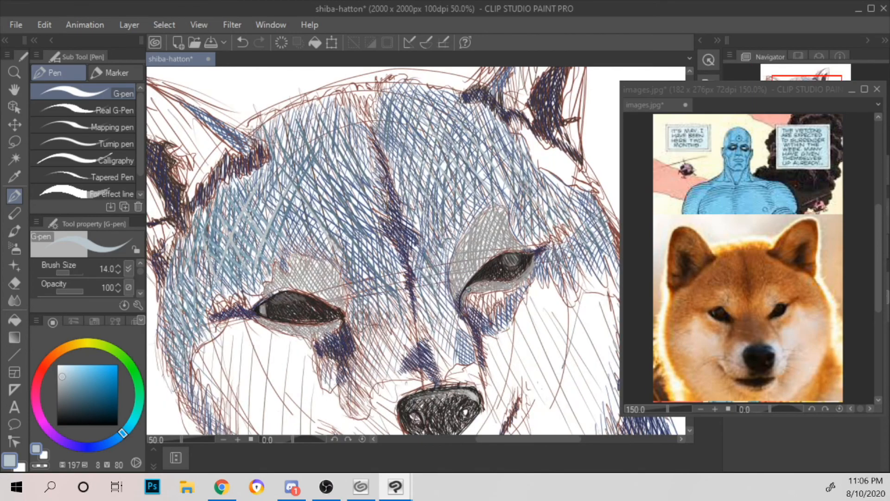
drag(386, 246, 423, 166)
scroll(445, 149, up, 1)
drag(75, 394, 84, 405)
mouse_move(331, 306)
mouse_down()
mouse_move(328, 296)
mouse_move(355, 309)
mouse_move(353, 283)
mouse_move(363, 277)
mouse_up()
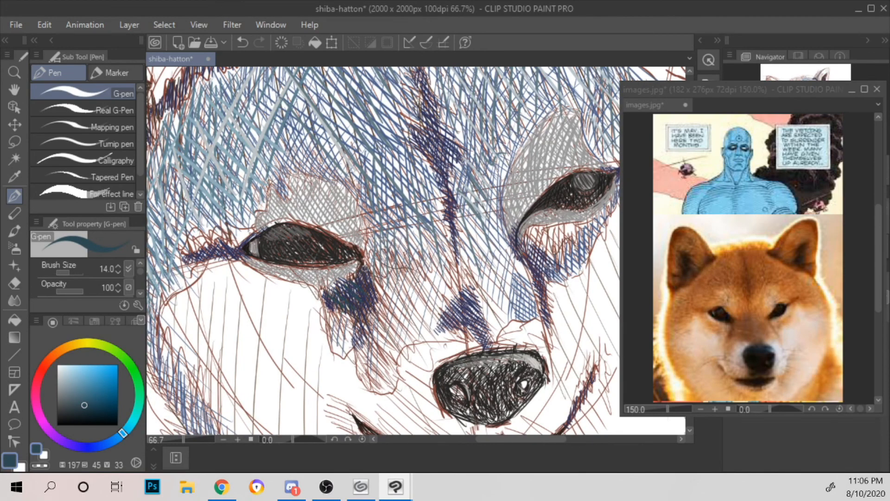
Step: Hatch light blue (hue 197, saturation 33, value 76) below the left eye's inner corner and across the bridge's left side
click(77, 378)
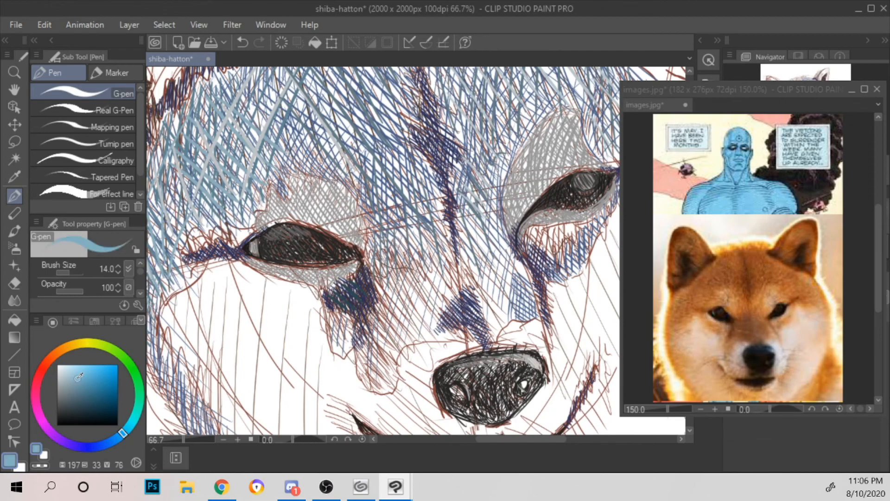
drag(332, 308, 371, 388)
mouse_move(376, 352)
mouse_down()
mouse_move(385, 386)
mouse_move(380, 371)
mouse_up()
mouse_move(366, 317)
mouse_down()
mouse_move(389, 361)
mouse_move(404, 348)
mouse_up()
mouse_move(385, 281)
mouse_down()
mouse_move(420, 343)
mouse_move(431, 336)
mouse_up()
mouse_move(409, 268)
mouse_down()
mouse_move(445, 332)
mouse_move(453, 297)
mouse_up()
Step: Fill the tear-shaped marking under the left eye with medium blue strokes (hue 197, saturation 32, value 61)
click(76, 387)
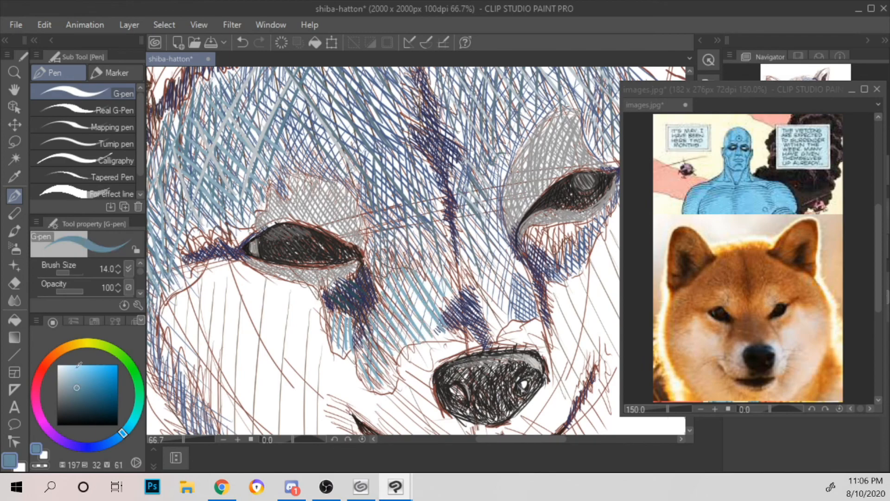
drag(337, 332, 335, 349)
mouse_move(344, 313)
mouse_down()
mouse_move(338, 334)
mouse_move(365, 374)
mouse_up()
drag(380, 334, 374, 375)
drag(387, 343, 383, 397)
drag(378, 330, 375, 340)
Step: Hatch medium blue strokes over the left side of the nose bridge, from the inner eye corner to the center crease
mouse_move(394, 282)
mouse_down()
mouse_move(384, 336)
mouse_move(395, 316)
mouse_up()
drag(415, 279, 402, 322)
mouse_move(426, 270)
mouse_down()
mouse_move(412, 330)
mouse_move(419, 341)
mouse_up()
drag(442, 279, 434, 333)
drag(448, 304, 441, 340)
drag(455, 280, 450, 298)
mouse_move(456, 262)
mouse_down()
mouse_move(444, 295)
mouse_move(431, 292)
mouse_up()
drag(444, 243, 431, 277)
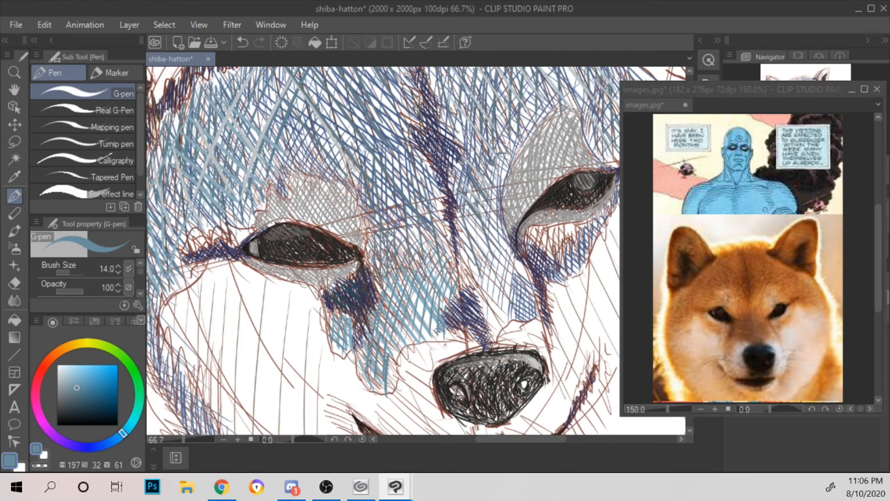
Step: Add medium blue strokes above the right eye's outer corner and along the brow below the right ear
scroll(388, 232, down, 2)
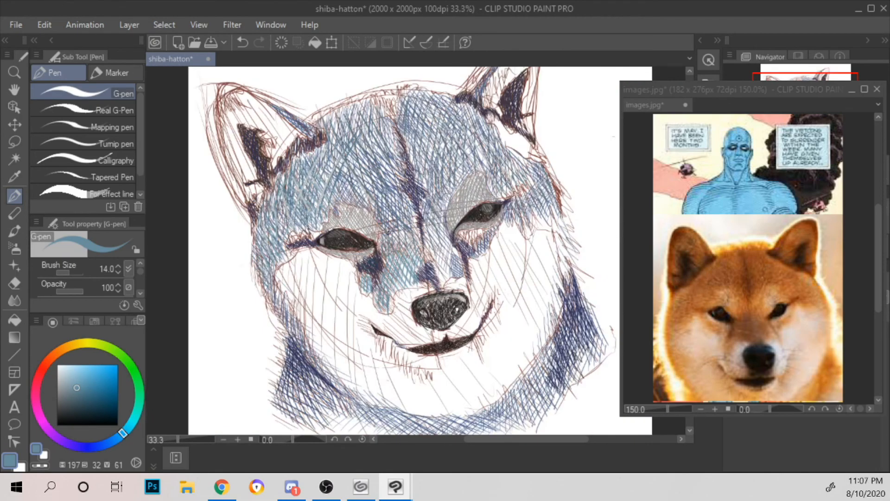
drag(541, 186, 405, 293)
scroll(399, 280, up, 1)
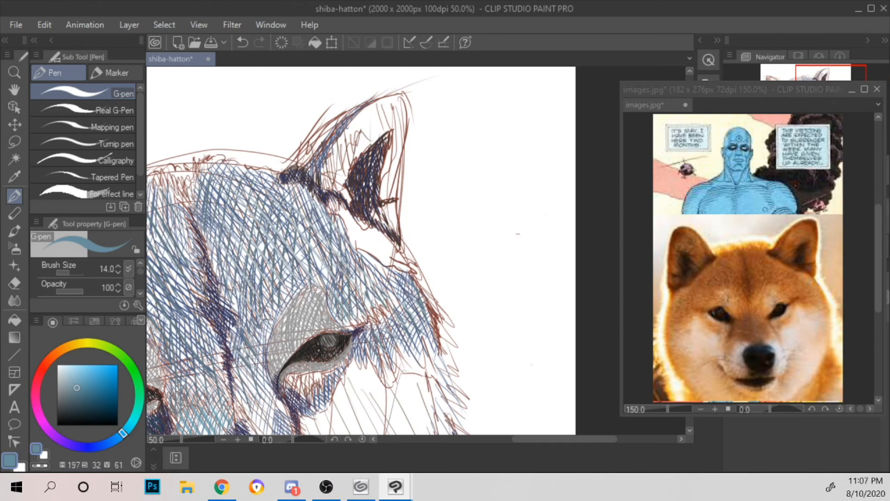
drag(351, 268, 340, 317)
drag(356, 275, 348, 324)
drag(375, 291, 358, 322)
drag(386, 291, 396, 319)
drag(394, 281, 398, 311)
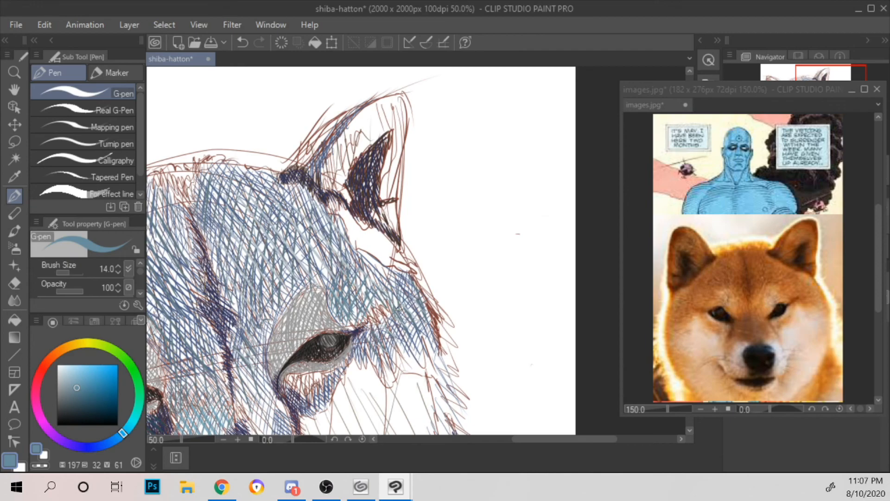
drag(367, 262, 370, 288)
drag(371, 265, 381, 289)
drag(382, 270, 398, 295)
Step: Scatter short medium blue strokes over the right side of the forehead, between the crease and the right ear
drag(268, 233, 273, 254)
mouse_move(277, 235)
mouse_down()
mouse_move(291, 276)
mouse_move(293, 248)
mouse_up()
drag(300, 265, 308, 279)
drag(288, 215, 296, 229)
drag(312, 250, 332, 282)
drag(312, 234, 319, 248)
drag(327, 257, 337, 272)
drag(302, 204, 325, 246)
drag(309, 202, 329, 229)
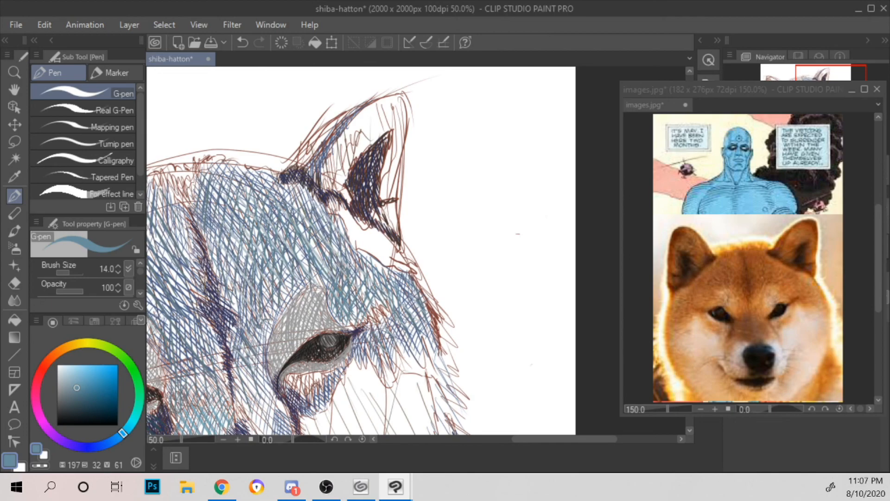
Step: Layer long pale blue-gray strokes (hue 197, saturation 14, value 76) diagonally across the right side of the forehead
click(65, 379)
drag(218, 256, 244, 283)
drag(224, 238, 256, 273)
drag(232, 209, 283, 272)
drag(264, 224, 298, 260)
drag(252, 186, 316, 246)
drag(293, 199, 331, 238)
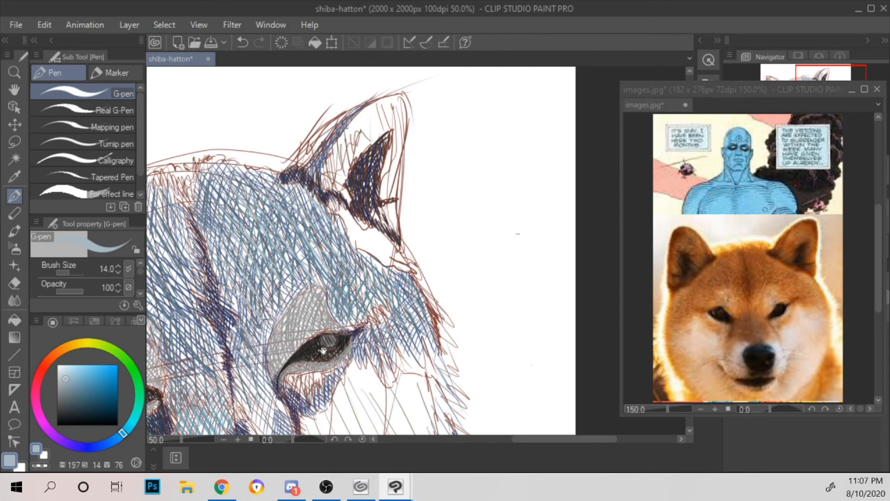
Step: Hatch blue strokes (hue 197, saturation 36, value 59) down the right side of the nose bridge beside the right eye
drag(321, 351, 377, 218)
click(79, 387)
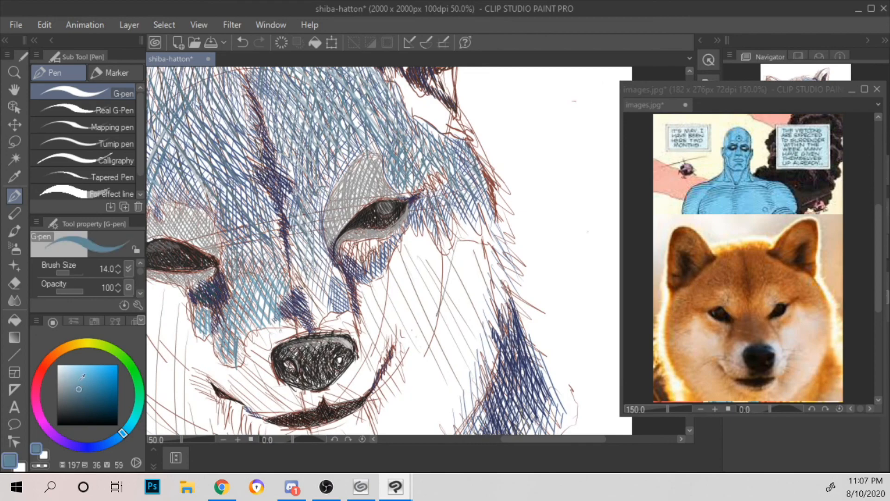
drag(306, 234, 297, 273)
drag(316, 242, 310, 284)
drag(316, 263, 315, 304)
drag(322, 290, 318, 316)
drag(329, 273, 324, 313)
drag(335, 287, 328, 300)
drag(314, 243, 338, 278)
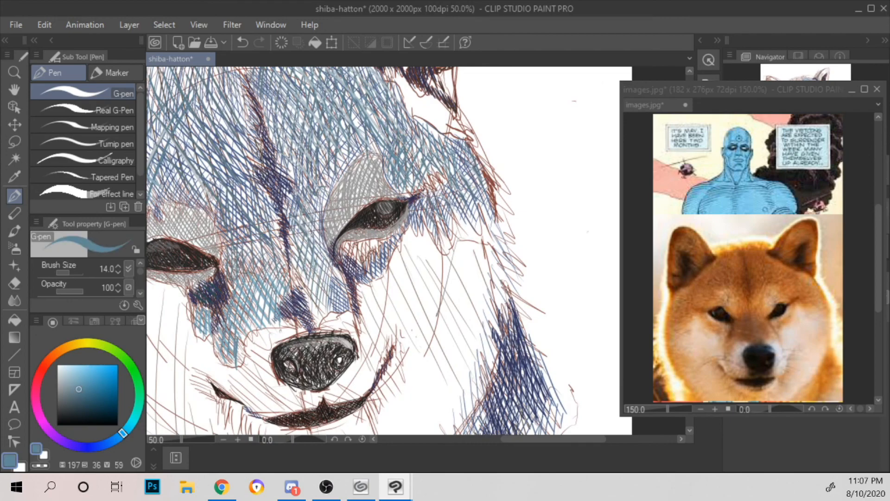
Step: Add short blue strokes directly above the nose, at the lower end of the bridge's right side
drag(304, 302, 315, 322)
drag(304, 297, 325, 325)
drag(304, 291, 321, 315)
drag(306, 288, 326, 312)
drag(319, 290, 331, 301)
scroll(328, 266, down, 1)
scroll(329, 269, down, 1)
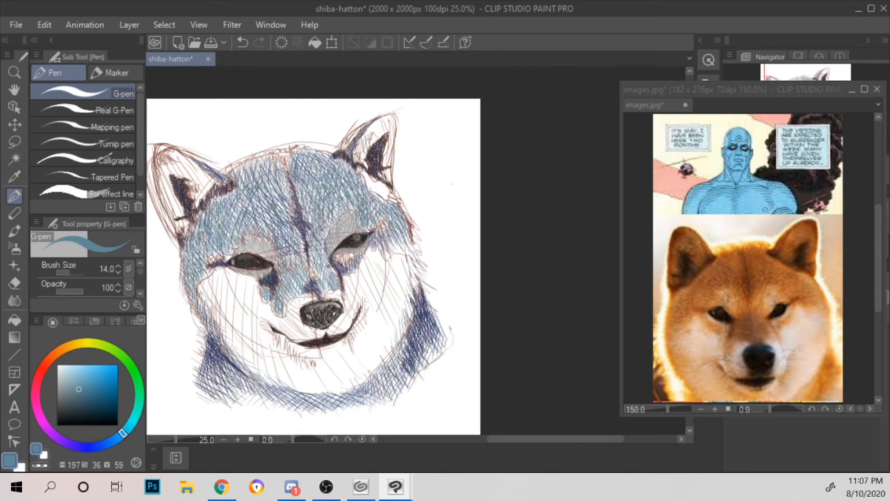
Step: Layer saturated blue strokes (hue 197, saturation 60, value 52) from above the nose up the right side of the bridge
scroll(328, 266, up, 1)
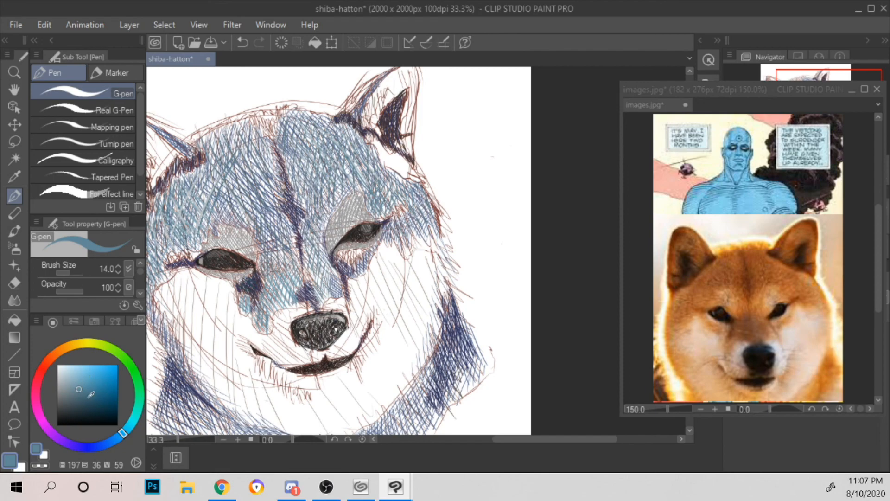
click(93, 393)
drag(307, 281, 324, 303)
drag(309, 274, 326, 299)
drag(302, 261, 332, 296)
drag(304, 231, 331, 279)
drag(305, 228, 333, 278)
drag(319, 242, 327, 256)
drag(310, 219, 319, 236)
drag(311, 202, 326, 229)
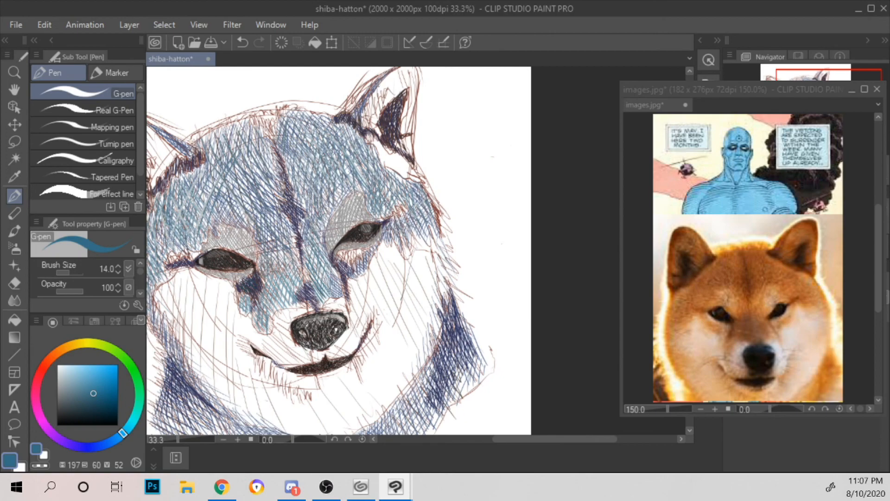
Step: Darken both sides of the crease between the eyes with dark teal strokes (hue 197, saturation 68, value 34)
click(98, 404)
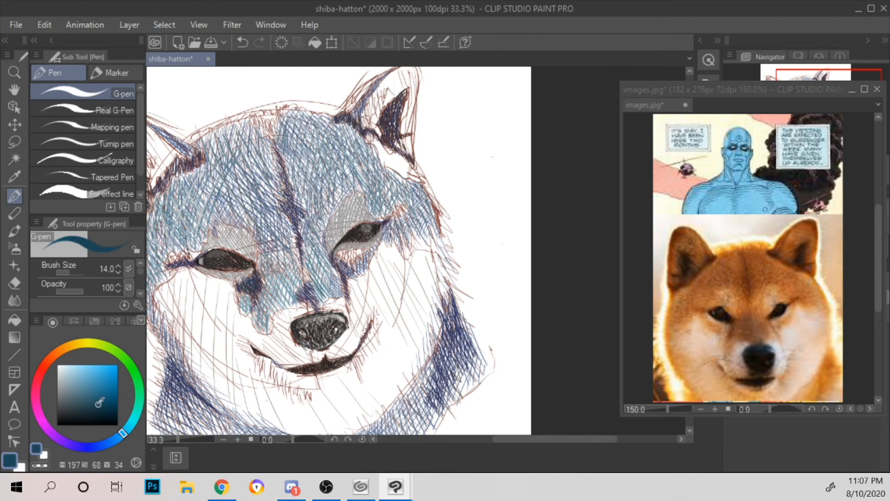
drag(301, 240, 320, 254)
drag(308, 218, 325, 245)
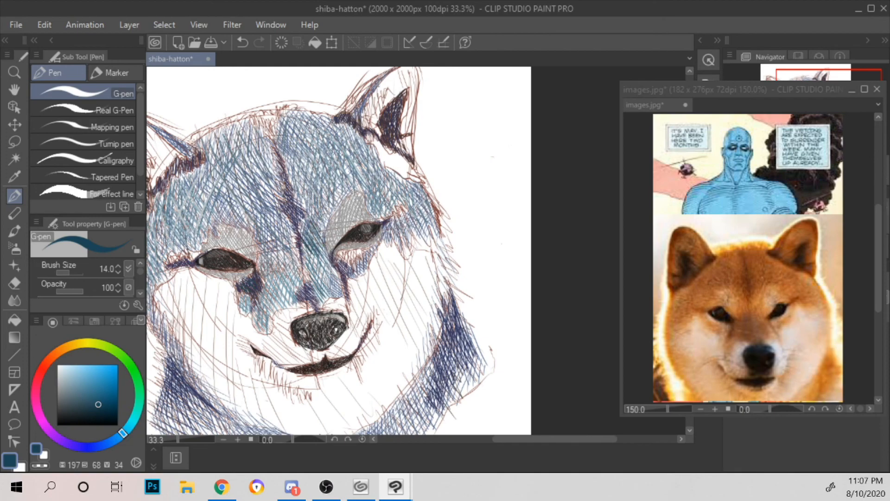
drag(258, 262, 266, 275)
drag(260, 259, 275, 274)
mouse_move(263, 251)
mouse_down()
mouse_move(278, 274)
mouse_move(273, 262)
mouse_move(290, 264)
mouse_move(296, 248)
mouse_move(300, 258)
mouse_move(268, 292)
mouse_up()
mouse_move(264, 273)
mouse_down()
mouse_move(273, 294)
mouse_move(283, 288)
mouse_up()
drag(280, 261, 292, 286)
drag(287, 261, 299, 283)
drag(261, 240, 276, 268)
drag(265, 244, 276, 274)
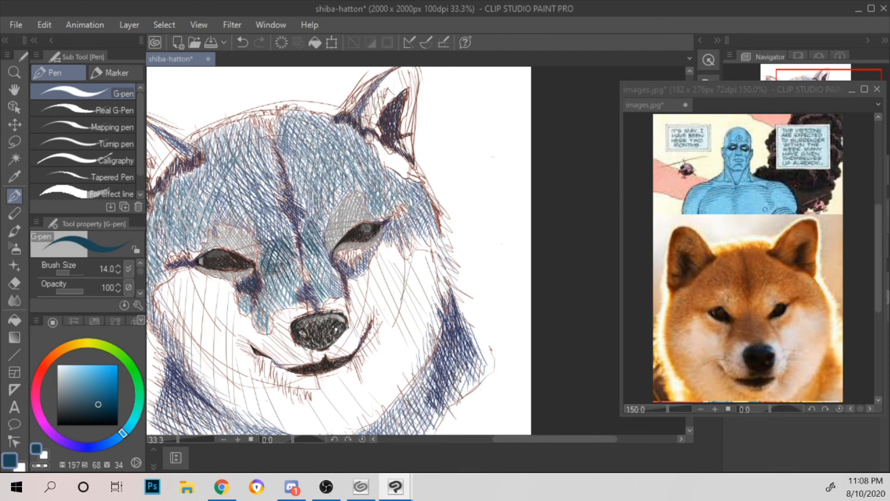
Step: Extend the dark teal strokes down the right side of the nose bridge beside the right eye's inner corner
drag(306, 237, 323, 269)
drag(313, 245, 322, 277)
drag(322, 256, 325, 279)
drag(327, 263, 332, 280)
drag(331, 273, 335, 284)
Step: Hatch dark teal through the marking under the left eye and across the lower bridge above the nose
drag(271, 268, 277, 293)
mouse_move(276, 275)
mouse_down()
mouse_move(282, 289)
mouse_move(245, 314)
mouse_up()
mouse_move(243, 293)
mouse_down()
mouse_move(262, 331)
mouse_move(268, 328)
mouse_up()
mouse_move(260, 298)
mouse_down()
mouse_move(270, 312)
mouse_move(270, 301)
mouse_up()
drag(270, 301, 283, 311)
drag(275, 279, 292, 302)
mouse_move(288, 277)
mouse_down()
mouse_move(295, 293)
mouse_move(322, 302)
mouse_up()
drag(315, 273, 328, 298)
drag(318, 264, 339, 291)
drag(332, 268, 340, 279)
scroll(343, 252, down, 1)
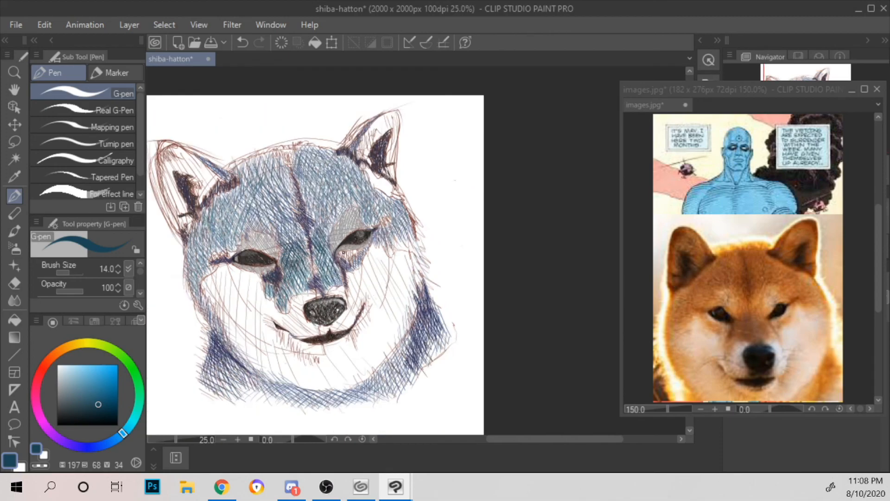
Step: Add short dark teal strokes in the shadow beneath the right eye
scroll(343, 253, up, 2)
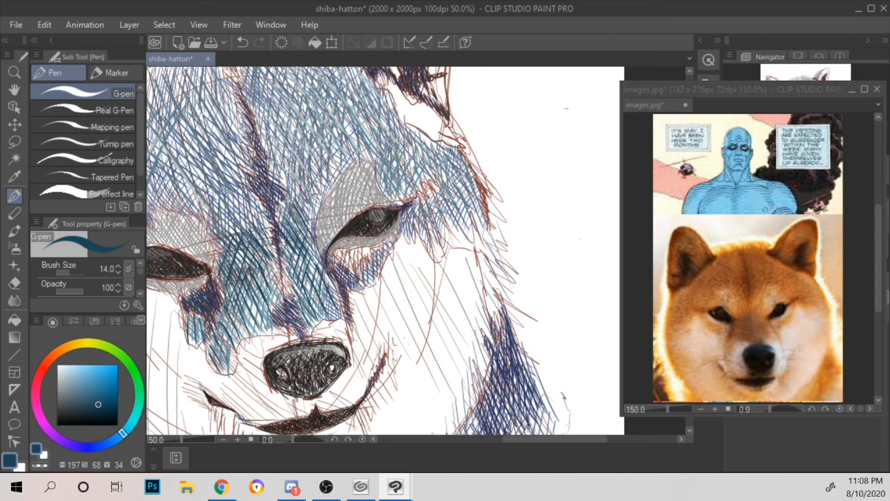
drag(492, 199, 474, 179)
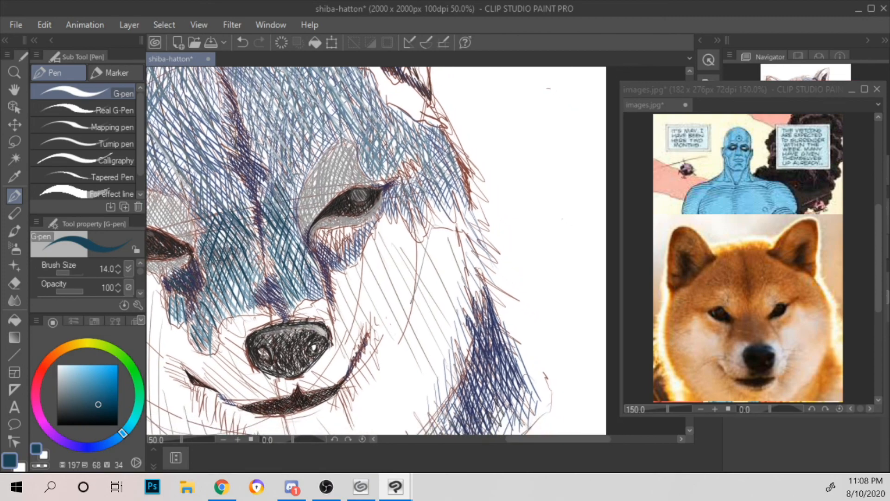
drag(323, 228, 320, 248)
drag(331, 231, 330, 262)
drag(342, 231, 338, 257)
drag(350, 228, 345, 257)
drag(356, 225, 352, 244)
Step: Draw four parallel test strokes at hue 197, from dark teal to light blue, in the blank area left of the neck
drag(477, 179, 465, 43)
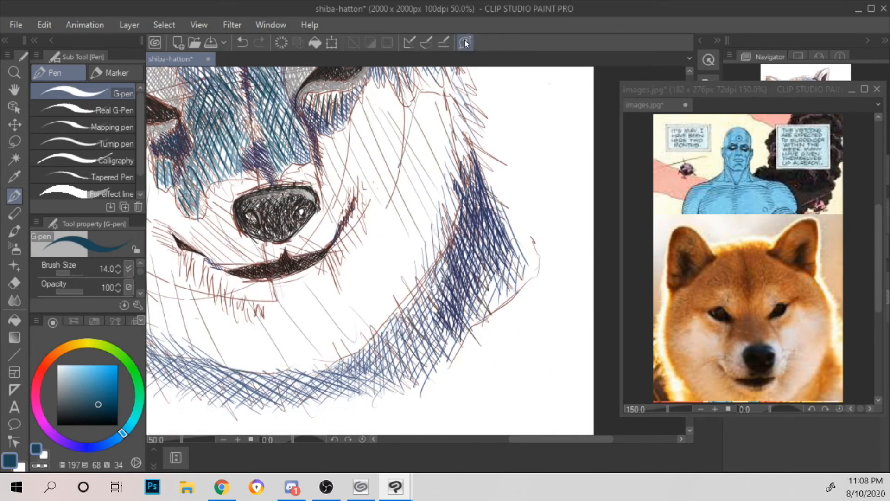
key(ctrl+minus)
drag(436, 162, 531, 268)
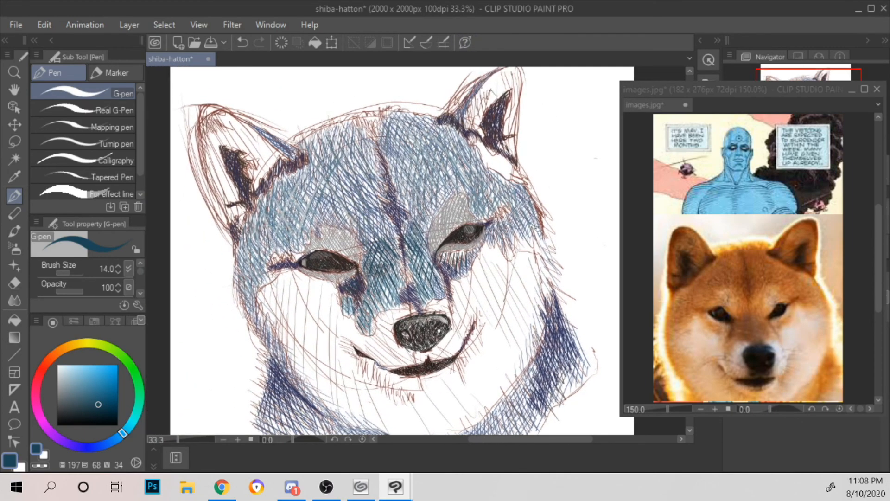
drag(532, 201, 500, 166)
drag(525, 219, 492, 161)
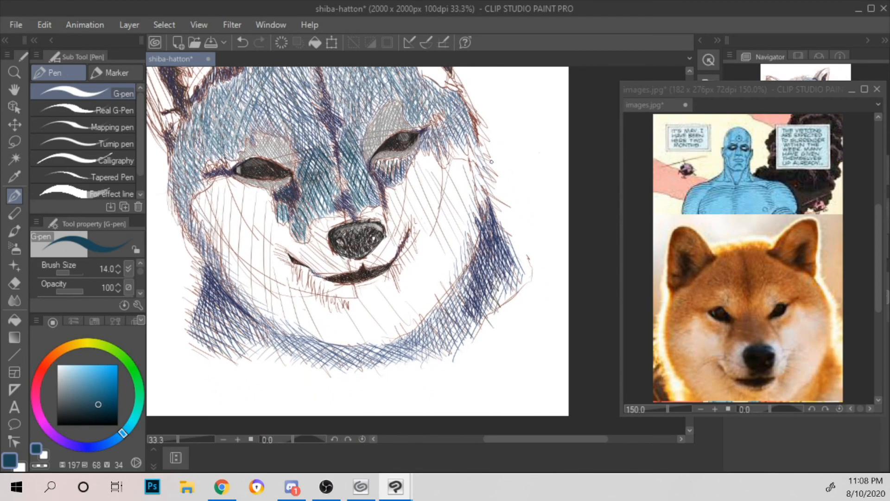
key(ctrl+minus)
drag(519, 170, 509, 198)
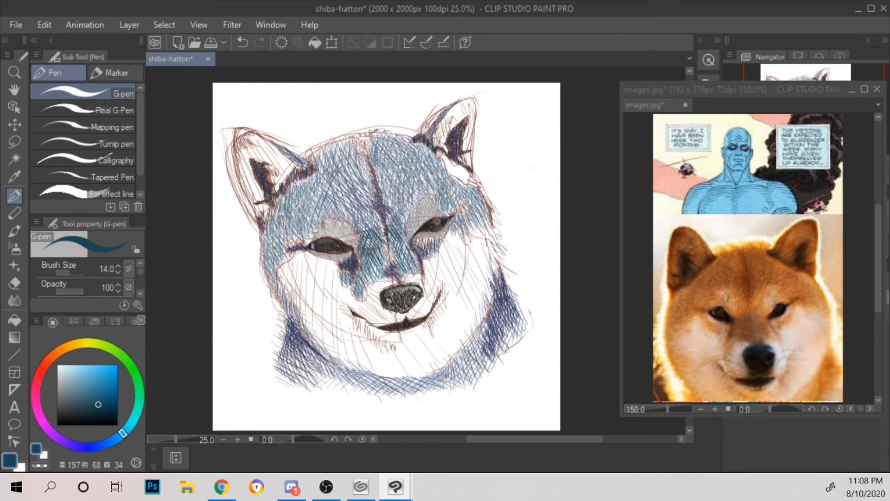
drag(226, 333, 249, 367)
click(93, 398)
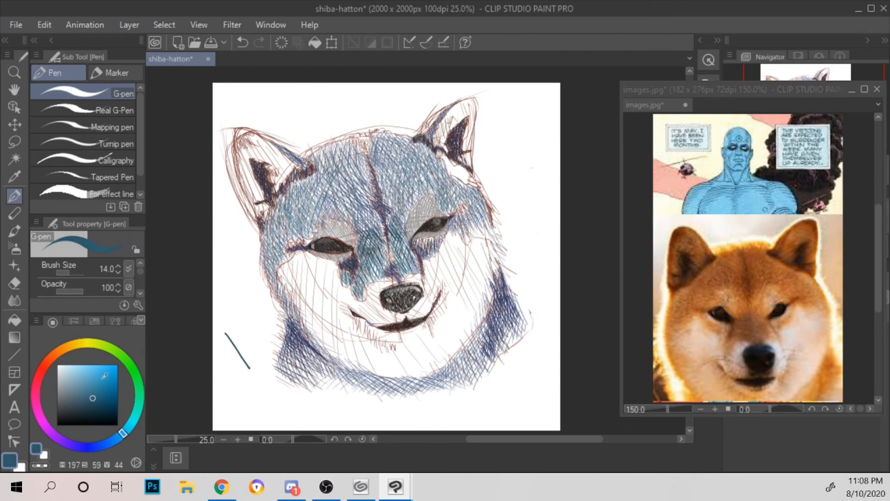
drag(230, 328, 257, 363)
click(79, 384)
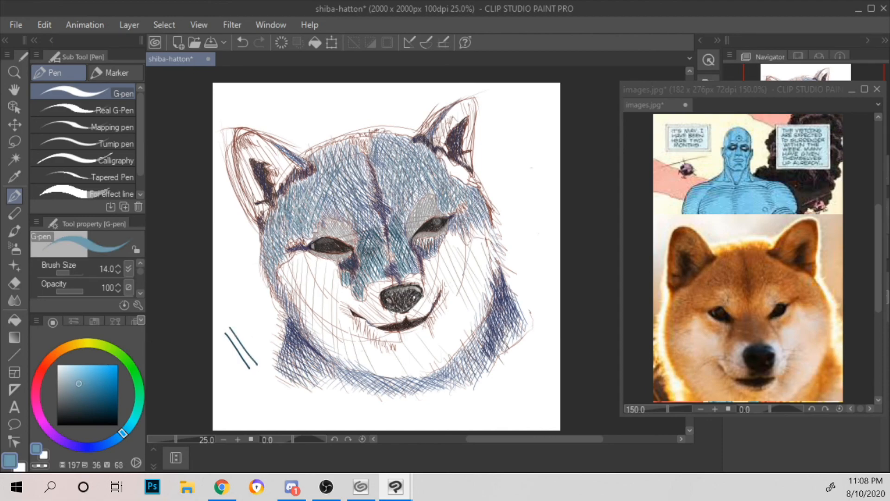
drag(236, 324, 263, 358)
click(70, 375)
drag(245, 314, 265, 348)
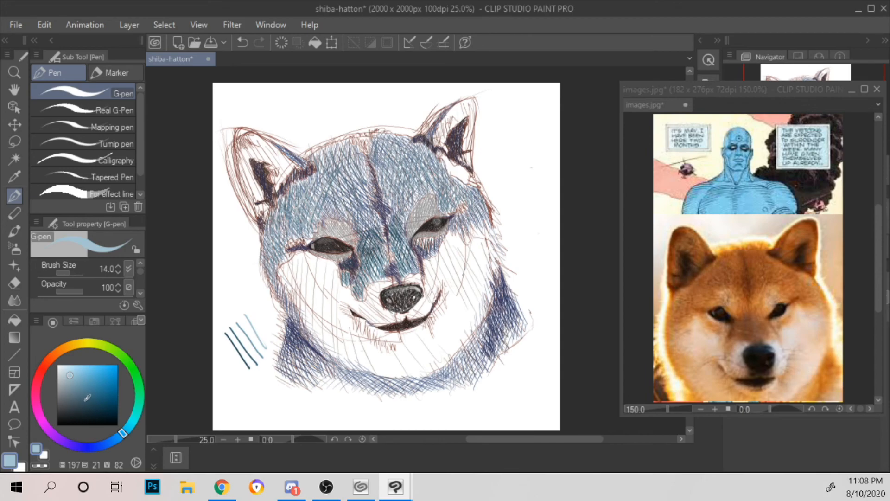
Step: Draw a second set of four test strokes above the first, shifting from dark teal through hues 213 and 225 to violet-blue 249
click(97, 403)
drag(219, 268, 247, 305)
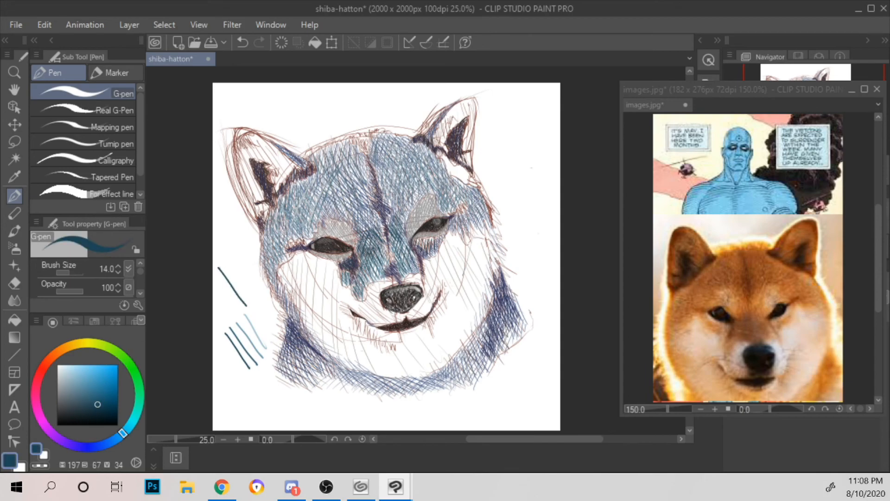
click(112, 441)
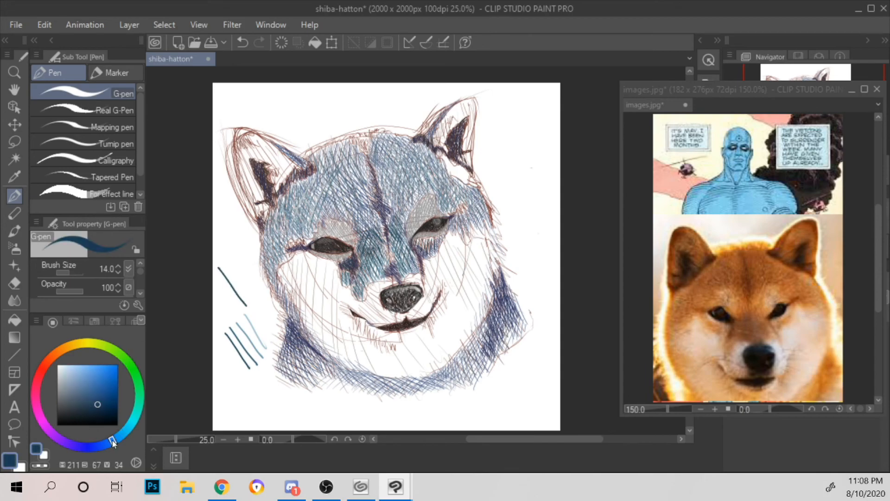
click(92, 399)
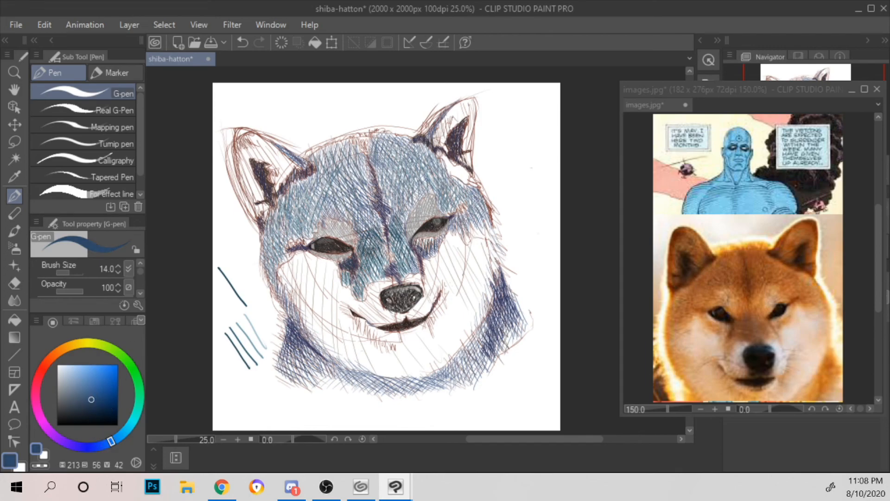
drag(223, 262, 252, 301)
click(82, 393)
click(101, 443)
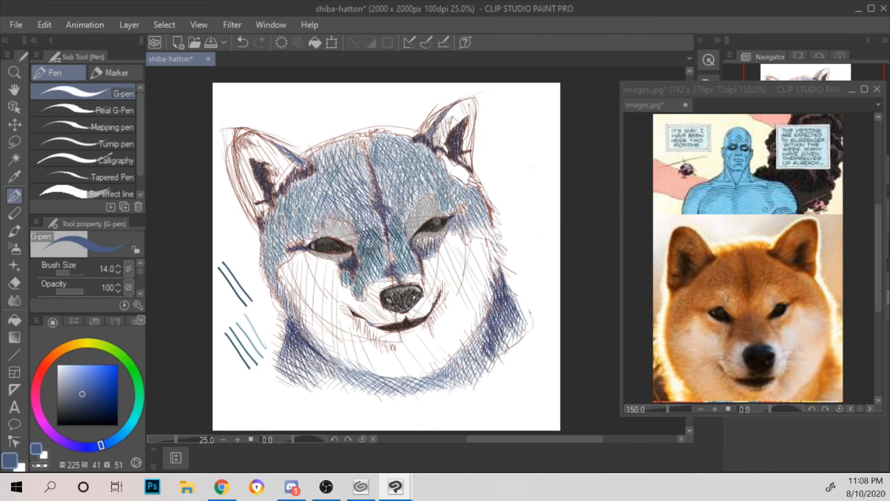
drag(230, 261, 255, 289)
click(75, 389)
click(79, 445)
drag(237, 252, 258, 277)
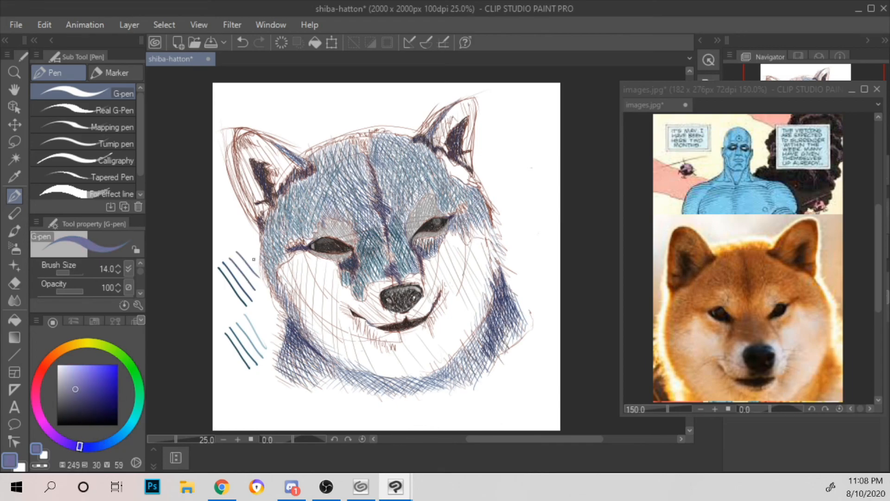
Step: Undo the test strokes in the blank area beside the neck
drag(231, 238, 217, 266)
drag(260, 321, 239, 369)
key(ctrl+z)
key(ctrl+z)
key(ctrl+z)
key(ctrl+z)
key(ctrl+z)
key(ctrl+z)
key(ctrl+z)
key(ctrl+z)
key(ctrl+z)
key(ctrl+z)
key(ctrl+z)
Step: Try two violet-blue strokes running from the bridge outward across each eye, and undo them
scroll(304, 237, up, 2)
drag(495, 213, 565, 261)
drag(482, 204, 371, 232)
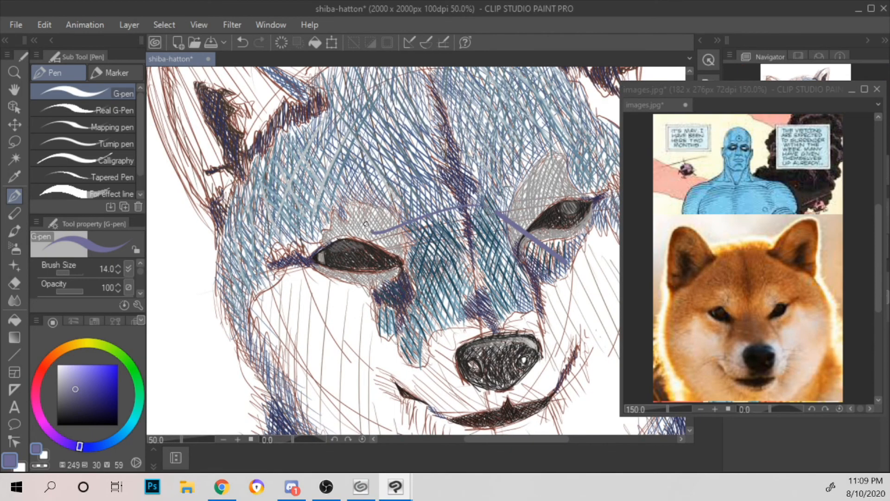
key(ctrl+z)
key(ctrl+z)
Step: Hatch violet-blue strokes through the dark fur shadow on the right side of the neck
drag(366, 224, 222, 238)
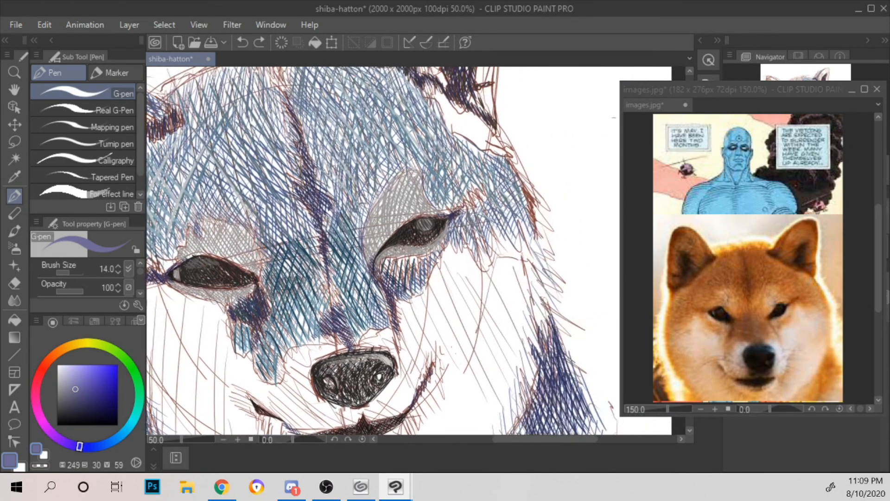
drag(491, 334, 318, 208)
drag(343, 305, 331, 358)
drag(353, 297, 342, 350)
mouse_move(362, 312)
mouse_down()
mouse_move(351, 366)
mouse_move(353, 319)
mouse_up()
drag(385, 320, 366, 351)
drag(375, 277, 358, 306)
drag(395, 307, 375, 338)
drag(306, 357, 294, 403)
drag(317, 335, 309, 359)
mouse_move(316, 362)
mouse_down()
mouse_move(305, 406)
mouse_move(315, 411)
mouse_up()
drag(332, 322, 324, 346)
drag(335, 342, 335, 395)
drag(351, 387, 345, 413)
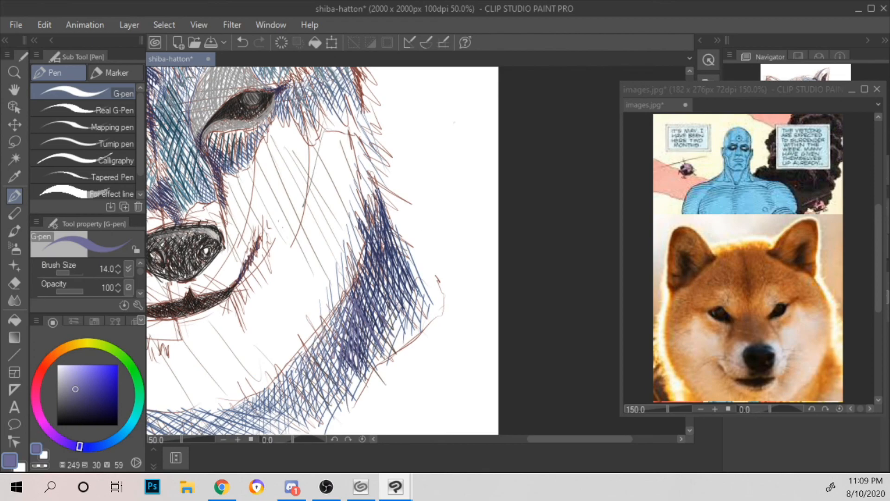
Step: Add short violet-blue strokes in the shadows beneath the right eye and the left eye
key(ctrl+minus)
key(ctrl+minus)
drag(324, 251, 378, 304)
key(ctrl+plus)
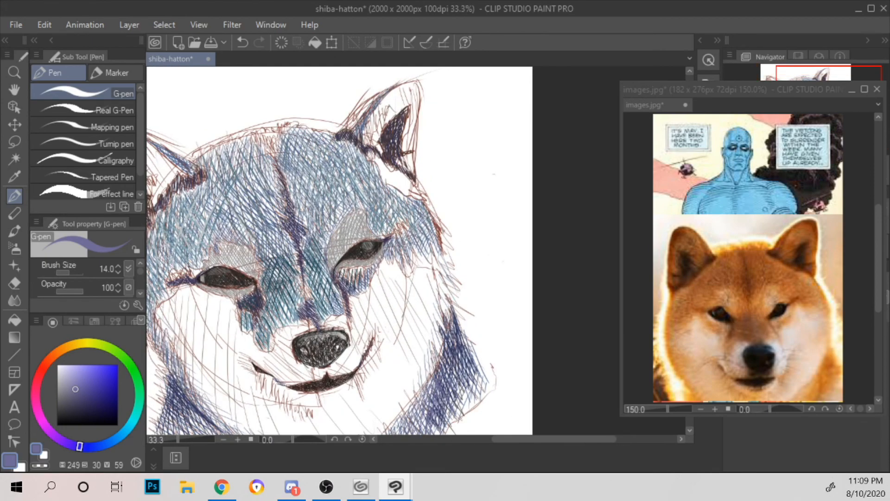
key(ctrl+plus)
drag(313, 303, 306, 309)
drag(321, 300, 314, 318)
drag(331, 300, 326, 319)
drag(334, 300, 332, 312)
drag(347, 295, 335, 308)
drag(396, 198, 525, 91)
drag(300, 246, 294, 270)
mouse_move(299, 262)
mouse_down()
mouse_move(295, 275)
mouse_move(313, 275)
mouse_up()
mouse_move(325, 262)
mouse_down()
mouse_move(318, 273)
mouse_move(321, 266)
mouse_up()
mouse_move(333, 246)
mouse_down()
mouse_move(326, 265)
mouse_move(326, 238)
mouse_move(319, 246)
mouse_up()
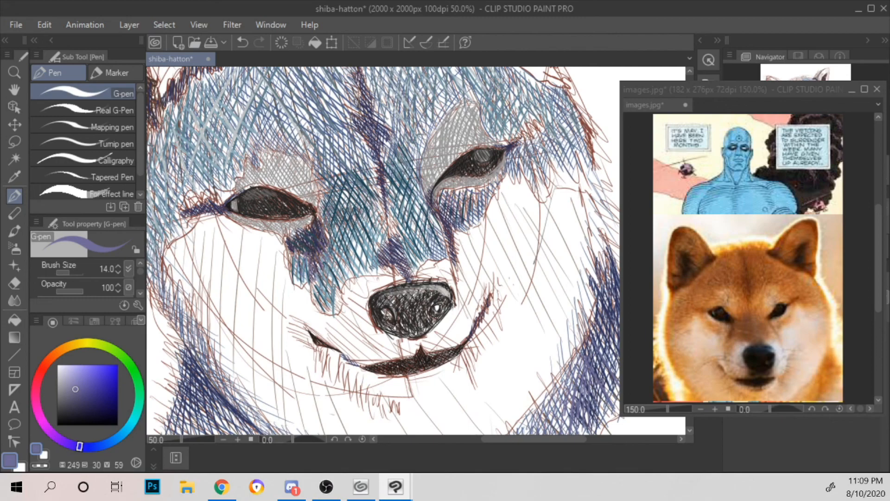
Step: Hatch violet-blue diagonal strokes over the teal on both sides of the muzzle bridge
drag(367, 198, 334, 241)
drag(375, 197, 335, 273)
drag(374, 228, 337, 279)
drag(372, 247, 340, 287)
drag(409, 198, 401, 214)
mouse_move(412, 210)
mouse_down()
mouse_move(412, 240)
mouse_move(391, 232)
mouse_move(393, 240)
mouse_up()
drag(398, 211, 386, 234)
drag(392, 217, 377, 241)
key(ctrl+minus)
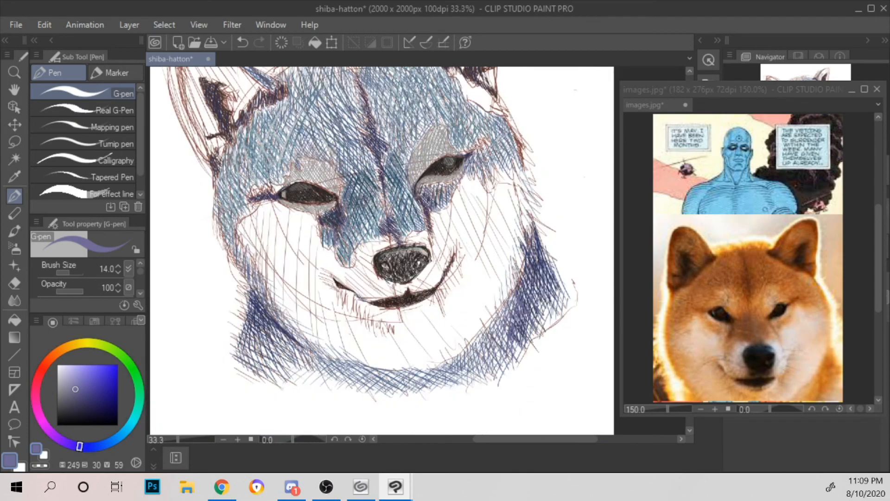
Step: Add violet-blue strokes along the left side of the head, from the temple down the outer cheek edge
drag(355, 191, 402, 252)
drag(288, 273, 283, 281)
drag(291, 270, 291, 277)
mouse_move(306, 270)
mouse_down()
mouse_move(296, 277)
mouse_move(293, 258)
mouse_up()
drag(310, 239, 266, 271)
drag(300, 191, 287, 217)
mouse_move(282, 230)
mouse_down()
mouse_move(272, 274)
mouse_move(290, 267)
mouse_up()
mouse_move(285, 275)
mouse_down()
mouse_move(273, 316)
mouse_move(286, 323)
mouse_up()
drag(301, 303, 284, 331)
Step: Hatch violet-blue strokes down the right outer edge of the face, from beside the eye to the neck
drag(448, 281, 236, 243)
mouse_move(361, 173)
mouse_down()
mouse_move(345, 217)
mouse_move(350, 244)
mouse_up()
drag(356, 199, 351, 220)
drag(366, 218, 353, 268)
mouse_move(369, 237)
mouse_down()
mouse_move(361, 260)
mouse_move(359, 250)
mouse_up()
drag(364, 227, 360, 243)
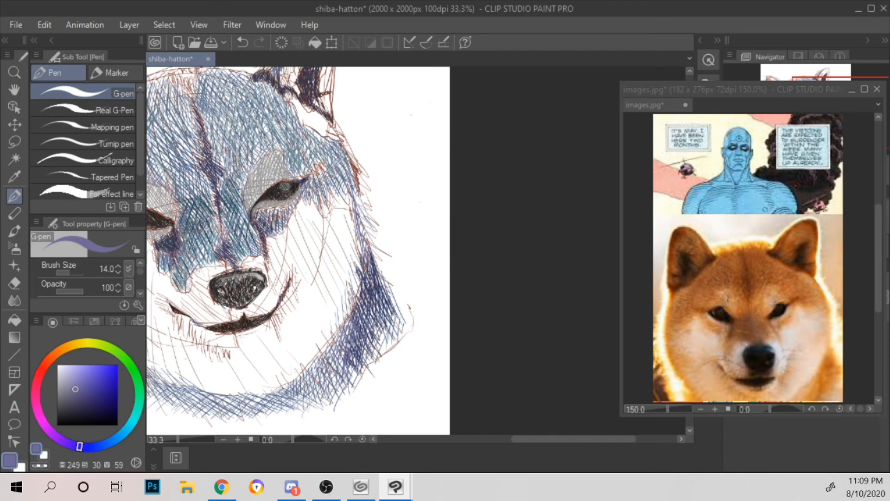
drag(360, 185, 355, 205)
drag(364, 196, 357, 225)
drag(298, 147, 380, 143)
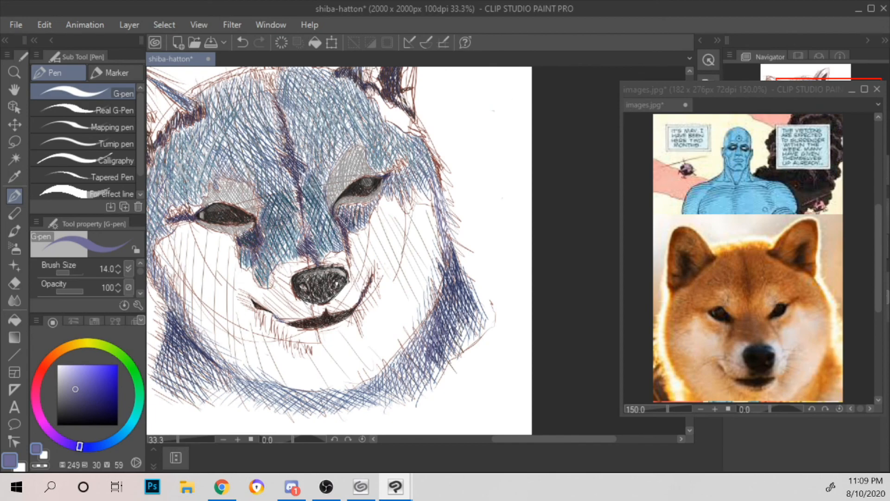
Step: Add short violet-blue strokes over and around the grey brow patch above the left eye
drag(233, 171, 239, 179)
drag(236, 172, 259, 193)
drag(263, 175, 267, 184)
drag(186, 203, 212, 173)
drag(209, 185, 215, 173)
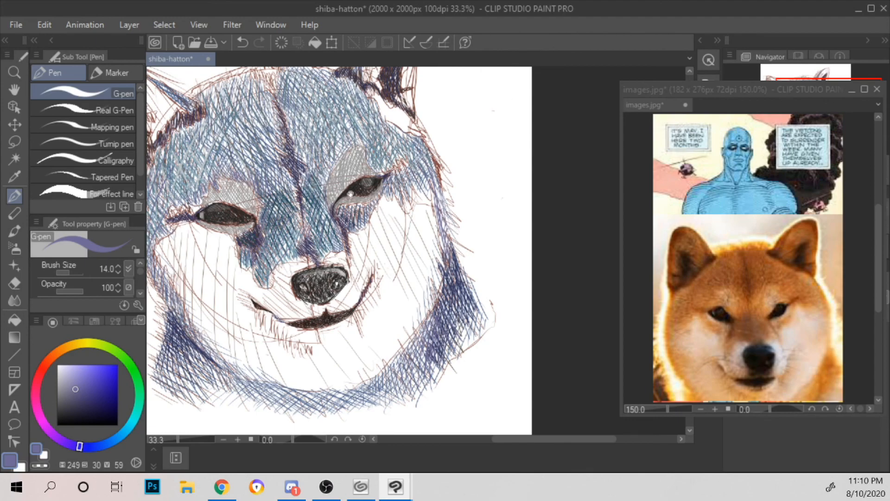
Step: Set the pen to a light greyish teal (H 183, S 17, V 74) and draw two strokes down the left cheek
drag(351, 194, 393, 122)
scroll(305, 193, down, 1)
drag(387, 167, 423, 209)
scroll(427, 185, up, 1)
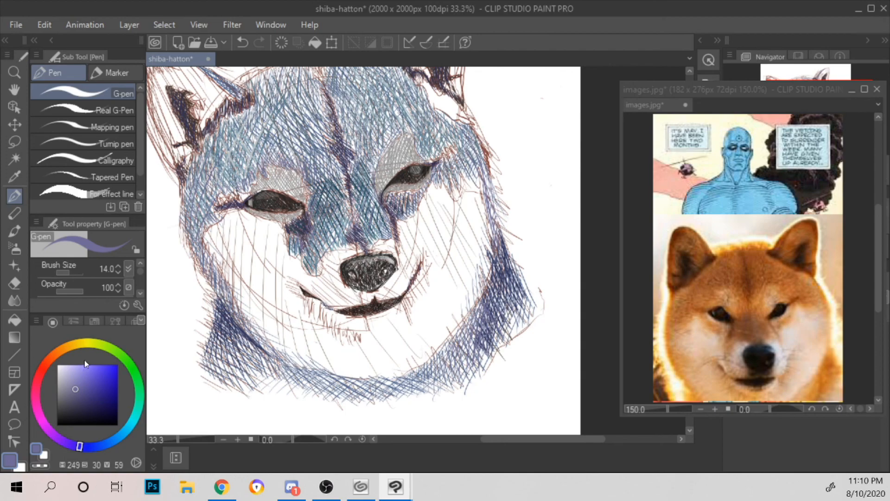
click(131, 425)
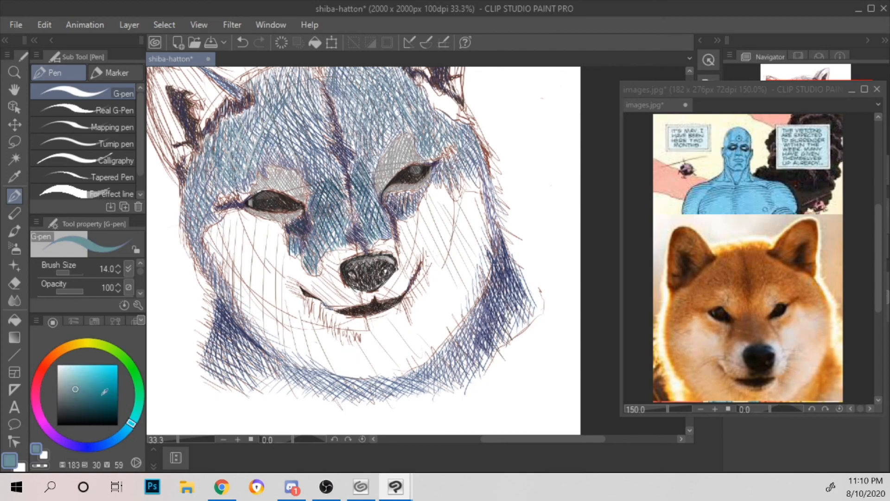
click(67, 380)
drag(212, 229, 228, 272)
mouse_move(225, 231)
mouse_down()
mouse_move(240, 294)
mouse_move(232, 287)
mouse_move(250, 317)
mouse_up()
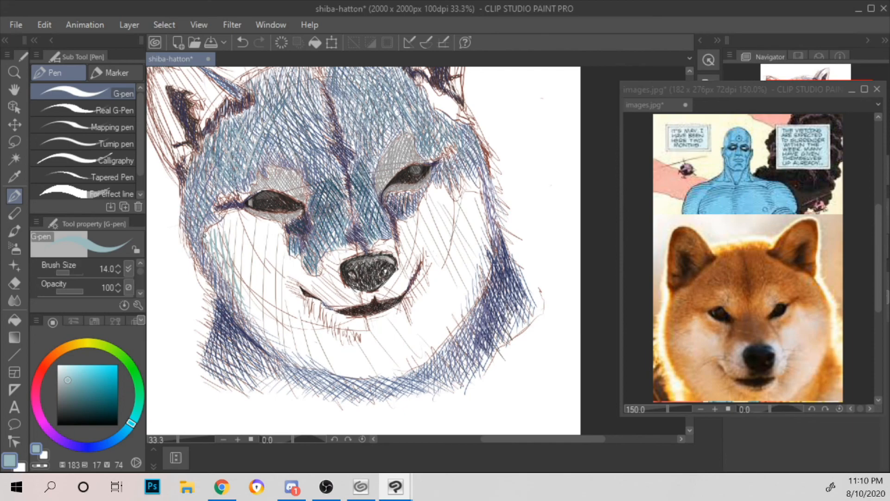
Step: Hatch light teal downward strokes across the white left cheek beneath the eye
drag(216, 223, 217, 242)
drag(220, 219, 228, 250)
drag(229, 213, 231, 257)
mouse_move(234, 212)
mouse_down()
mouse_move(232, 254)
mouse_move(248, 266)
mouse_up()
mouse_move(245, 214)
mouse_down()
mouse_move(249, 279)
mouse_move(262, 297)
mouse_up()
drag(255, 234, 267, 286)
drag(270, 299, 288, 337)
drag(257, 225, 268, 271)
drag(276, 290, 287, 312)
drag(265, 222, 288, 303)
mouse_move(271, 225)
mouse_down()
mouse_move(297, 309)
mouse_move(292, 285)
mouse_up()
Step: Extend the light teal hatching over the left side of the muzzle and down toward the chin
mouse_move(282, 245)
mouse_down()
mouse_move(294, 276)
mouse_move(311, 289)
mouse_up()
drag(307, 274, 327, 301)
drag(320, 276, 338, 305)
drag(323, 257, 337, 290)
mouse_move(330, 255)
mouse_down()
mouse_move(344, 292)
mouse_move(337, 259)
mouse_up()
drag(334, 255, 344, 267)
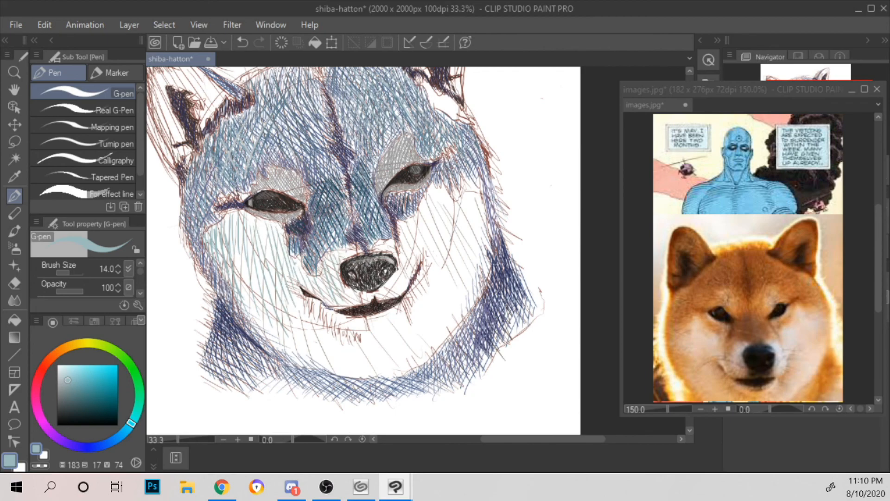
mouse_move(272, 291)
mouse_down()
mouse_move(297, 356)
mouse_move(340, 372)
mouse_up()
drag(311, 314, 347, 370)
Step: Fill the white right cheek with slanted light teal hatching from beside the muzzle to the outer edge
drag(397, 221, 415, 263)
drag(410, 220, 422, 250)
drag(414, 246, 419, 257)
drag(423, 254, 428, 269)
drag(419, 214, 452, 307)
drag(425, 207, 437, 248)
drag(434, 190, 446, 248)
drag(441, 260, 467, 310)
drag(437, 194, 449, 239)
drag(451, 243, 472, 293)
drag(442, 190, 452, 226)
drag(454, 229, 473, 278)
drag(450, 197, 476, 264)
drag(458, 201, 486, 272)
mouse_move(462, 196)
mouse_down()
mouse_move(484, 251)
mouse_move(484, 237)
mouse_up()
drag(471, 180, 484, 212)
Step: Hatch light teal strokes across the chin and lower right cheek below the mouth
mouse_move(326, 311)
mouse_down()
mouse_move(334, 318)
mouse_move(331, 341)
mouse_up()
drag(330, 329, 341, 352)
drag(342, 322, 354, 370)
drag(353, 321, 360, 363)
mouse_move(360, 323)
mouse_down()
mouse_move(375, 370)
mouse_move(390, 375)
mouse_up()
mouse_move(381, 307)
mouse_down()
mouse_move(397, 366)
mouse_move(404, 321)
mouse_up()
mouse_move(388, 320)
mouse_down()
mouse_move(399, 373)
mouse_move(406, 365)
mouse_up()
mouse_move(411, 278)
mouse_down()
mouse_move(411, 356)
mouse_move(441, 335)
mouse_up()
mouse_move(434, 297)
mouse_down()
mouse_move(444, 343)
mouse_move(453, 322)
mouse_up()
Step: Add light teal strokes along the upper lip and the muzzle area right of the nose
mouse_move(355, 293)
mouse_down()
mouse_move(357, 304)
mouse_move(380, 303)
mouse_up()
mouse_move(387, 289)
mouse_down()
mouse_move(384, 298)
mouse_move(401, 291)
mouse_up()
drag(392, 242, 382, 250)
drag(394, 240, 391, 256)
drag(404, 263, 399, 286)
drag(406, 235, 404, 255)
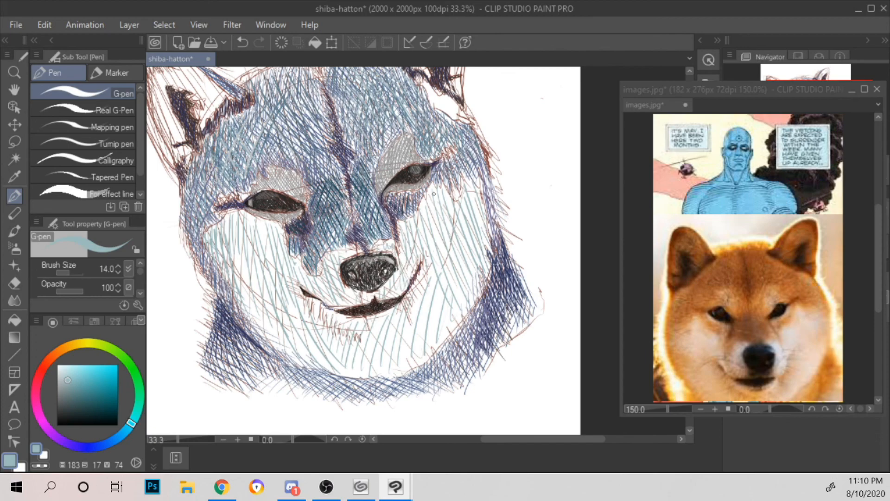
Step: Cross-hatch the right cheek with light teal strokes in the opposite direction
mouse_move(479, 278)
mouse_down()
mouse_move(448, 327)
mouse_move(444, 314)
mouse_up()
mouse_move(463, 261)
mouse_down()
mouse_move(431, 314)
mouse_move(426, 302)
mouse_up()
drag(453, 230, 427, 268)
mouse_move(450, 222)
mouse_down()
mouse_move(435, 241)
mouse_move(425, 236)
mouse_up()
mouse_move(440, 208)
mouse_down()
mouse_move(416, 250)
mouse_move(422, 215)
mouse_up()
Step: Cross-hatch the chin and lower right cheek with light teal diagonal strokes
drag(374, 356, 335, 375)
drag(370, 335, 326, 366)
drag(402, 333, 335, 366)
mouse_move(416, 317)
mouse_down()
mouse_move(342, 359)
mouse_move(367, 352)
mouse_up()
mouse_move(442, 316)
mouse_down()
mouse_move(392, 342)
mouse_move(409, 325)
mouse_up()
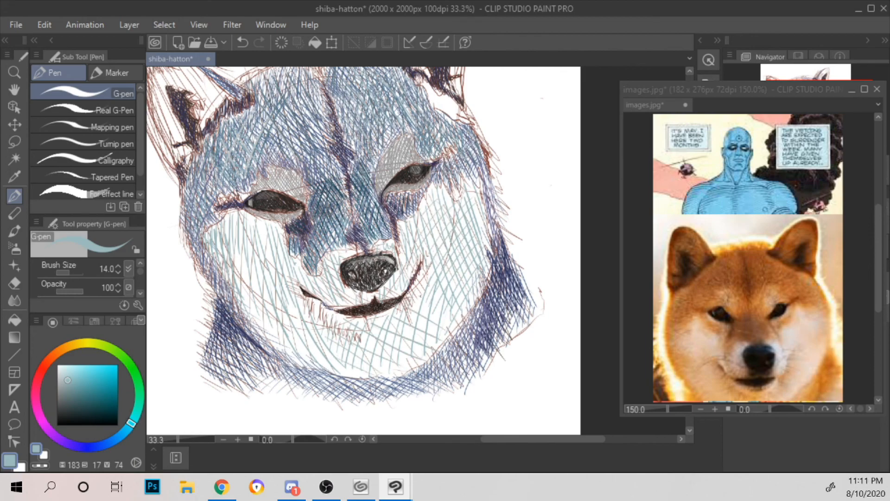
drag(438, 294, 420, 305)
Step: Cross-hatch the left cheek with light teal strokes, from the jaw up to beneath the eye
drag(250, 325, 309, 356)
drag(242, 299, 312, 343)
drag(248, 286, 306, 328)
mouse_move(234, 262)
mouse_down()
mouse_move(279, 298)
mouse_move(275, 282)
mouse_up()
mouse_move(240, 240)
mouse_down()
mouse_move(275, 270)
mouse_move(283, 261)
mouse_up()
mouse_move(244, 219)
mouse_down()
mouse_move(269, 241)
mouse_move(270, 233)
mouse_up()
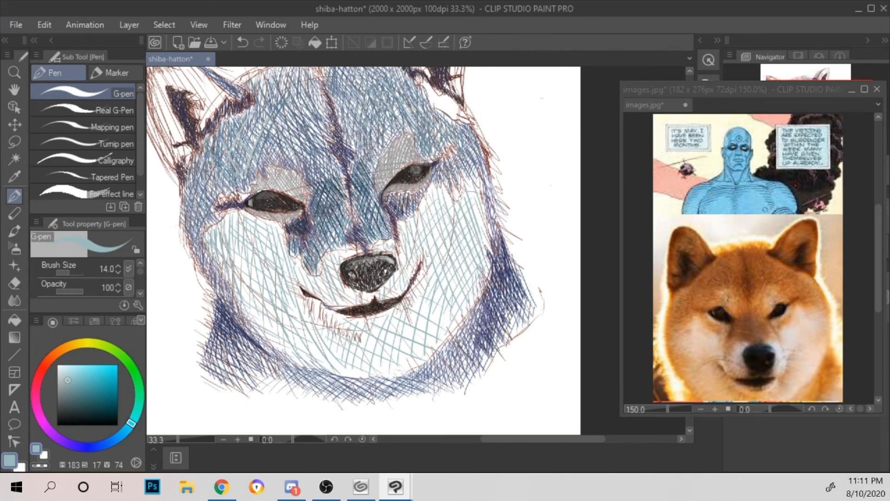
Step: Set the pen to a stronger teal (H 184, S 37, V 69) and hatch long diagonal strokes over the lower left cheek
scroll(315, 274, down, 1)
scroll(315, 274, up, 1)
click(64, 374)
click(136, 410)
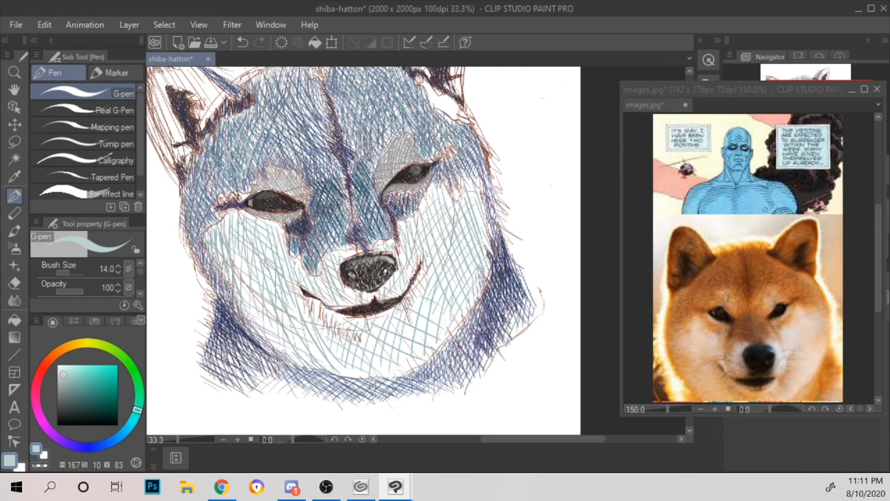
click(129, 422)
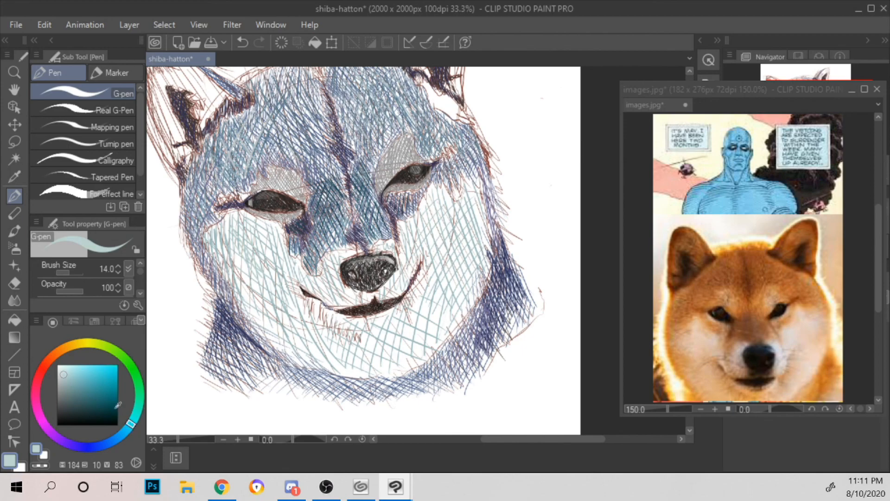
click(79, 382)
drag(211, 237, 265, 327)
drag(223, 251, 289, 343)
mouse_move(251, 277)
mouse_down()
mouse_move(295, 346)
mouse_move(307, 349)
mouse_up()
mouse_move(274, 290)
mouse_down()
mouse_move(314, 348)
mouse_move(332, 352)
mouse_up()
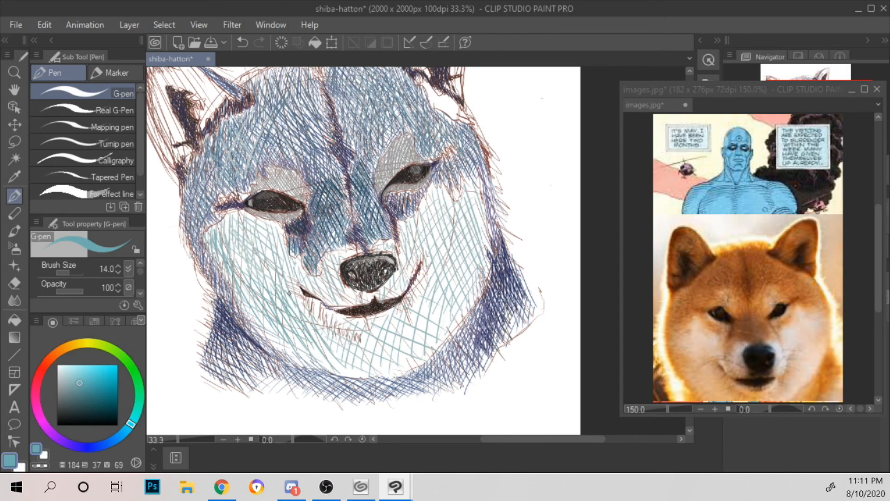
Step: Hatch short teal strokes beneath the left corner of the mouth toward the chin, and save the file
drag(301, 299, 309, 314)
mouse_move(311, 301)
mouse_down()
mouse_move(316, 317)
mouse_move(320, 309)
mouse_up()
drag(319, 308, 332, 327)
drag(330, 318, 349, 336)
drag(345, 330, 359, 338)
key(ctrl+s)
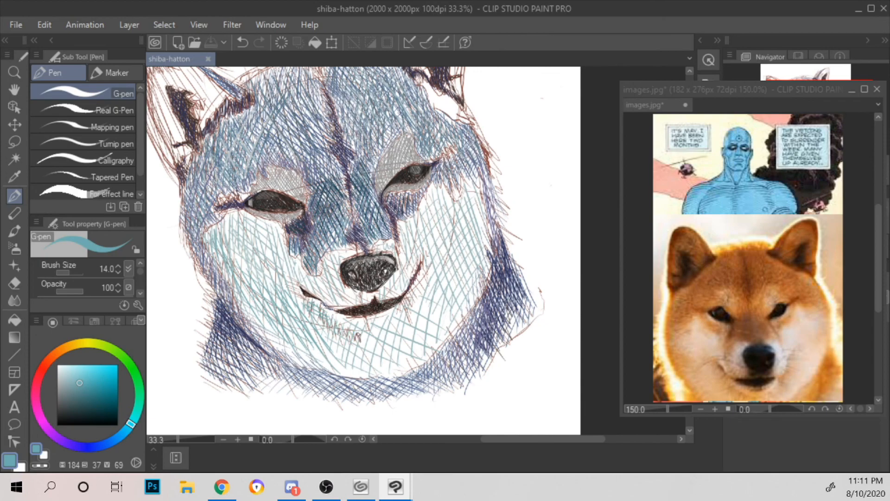
Step: Hatch dense teal strokes below and beside the right corner of the mouth
drag(405, 297, 404, 310)
drag(417, 283, 410, 307)
drag(418, 279, 418, 301)
mouse_move(429, 268)
mouse_down()
mouse_move(413, 315)
mouse_move(394, 322)
mouse_up()
mouse_move(406, 307)
mouse_down()
mouse_move(403, 321)
mouse_move(411, 319)
mouse_up()
drag(433, 268, 426, 292)
drag(435, 253, 427, 277)
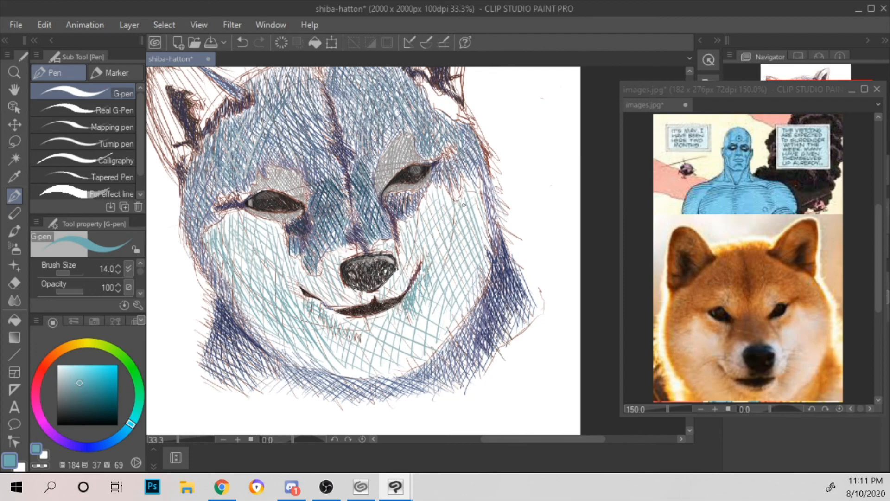
Step: Hatch teal strokes along the outer edge of the right cheek, from the jaw up to eye level
drag(465, 319, 491, 260)
drag(484, 275, 493, 252)
drag(485, 259, 491, 240)
drag(479, 211, 487, 199)
mouse_move(483, 230)
mouse_down()
mouse_move(485, 176)
mouse_move(467, 170)
mouse_move(474, 191)
mouse_up()
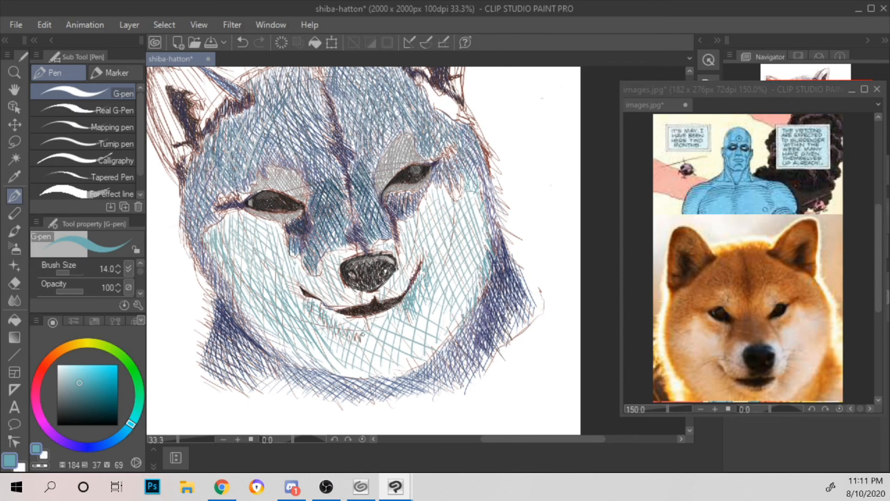
Step: Hatch teal diagonal strokes across the chin below the mouth
drag(325, 329, 356, 371)
mouse_move(368, 334)
mouse_down()
mouse_move(371, 370)
mouse_move(383, 370)
mouse_up()
mouse_move(385, 332)
mouse_down()
mouse_move(389, 375)
mouse_move(403, 368)
mouse_up()
drag(399, 335, 407, 367)
drag(413, 319, 418, 346)
Step: Set the pen to a darker teal (H 184, S 44, V 56) and cross-hatch the chin's shadow
click(83, 391)
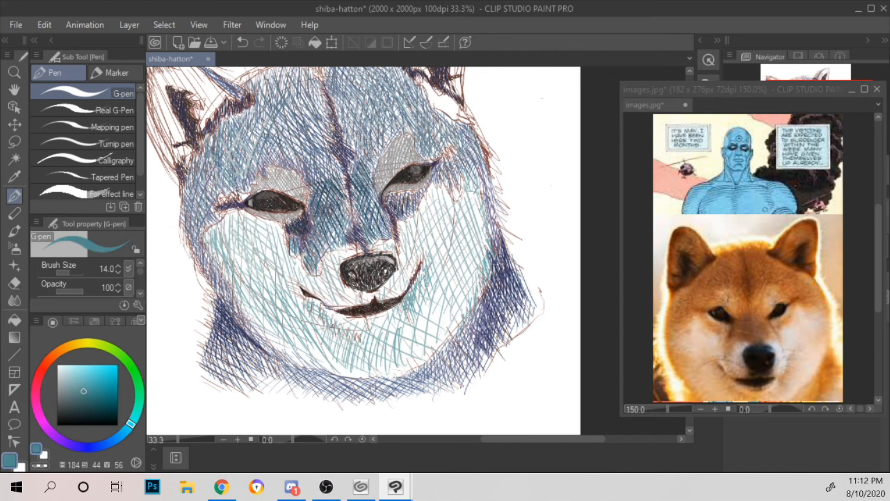
mouse_move(312, 311)
mouse_down()
mouse_move(350, 362)
mouse_move(370, 366)
mouse_up()
drag(375, 338, 390, 364)
mouse_move(394, 336)
mouse_down()
mouse_move(400, 362)
mouse_move(408, 358)
mouse_move(397, 356)
mouse_up()
drag(401, 331, 411, 349)
mouse_move(410, 329)
mouse_down()
mouse_move(421, 345)
mouse_move(358, 363)
mouse_up()
mouse_move(381, 335)
mouse_down()
mouse_move(365, 361)
mouse_move(380, 358)
mouse_up()
drag(406, 325, 393, 354)
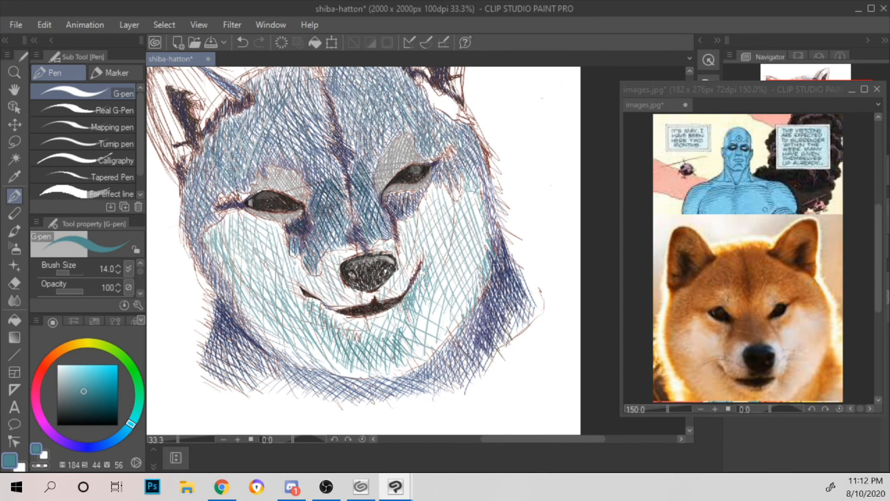
Step: Hatch darker teal strokes beside the right corner of the mouth, down toward the chin
drag(413, 308, 409, 338)
drag(426, 293, 415, 333)
mouse_move(434, 284)
mouse_down()
mouse_move(420, 340)
mouse_move(433, 326)
mouse_up()
drag(437, 284, 434, 322)
drag(433, 275, 419, 334)
drag(436, 271, 423, 302)
drag(420, 312, 411, 349)
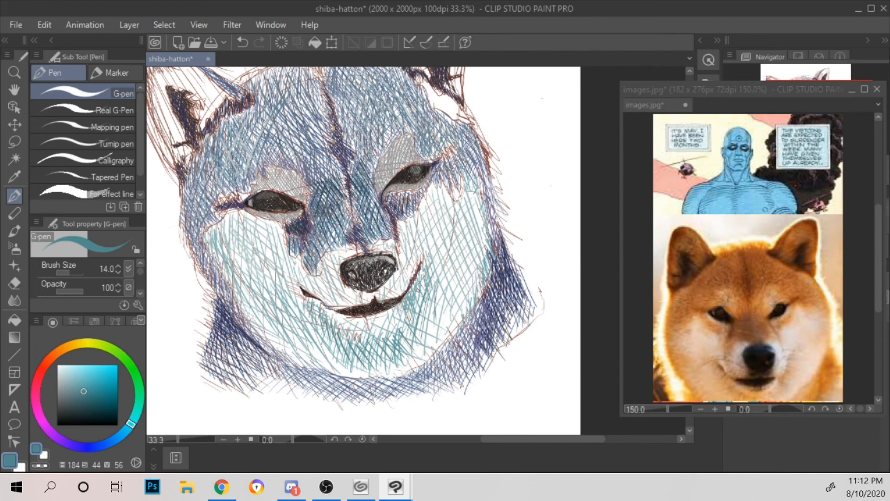
Step: Hatch darker teal strokes from the left cheek's outer edge along the jaw to the chin
drag(215, 225, 212, 256)
mouse_move(219, 238)
mouse_down()
mouse_move(215, 264)
mouse_move(250, 325)
mouse_up()
mouse_move(264, 285)
mouse_down()
mouse_move(255, 339)
mouse_move(265, 347)
mouse_up()
mouse_move(286, 300)
mouse_down()
mouse_move(273, 355)
mouse_move(280, 327)
mouse_up()
drag(300, 325, 289, 370)
mouse_move(313, 320)
mouse_down()
mouse_move(295, 362)
mouse_move(300, 331)
mouse_up()
drag(330, 330, 312, 366)
drag(347, 321, 312, 376)
scroll(353, 322, down, 3)
scroll(352, 322, up, 3)
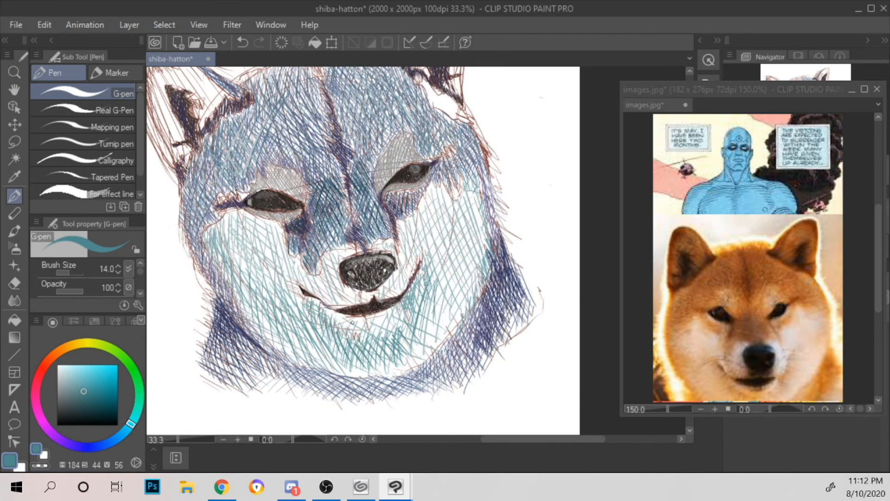
Step: Hatch dark teal strokes on the right side of the muzzle, between the right eye and the nose
drag(468, 196, 429, 189)
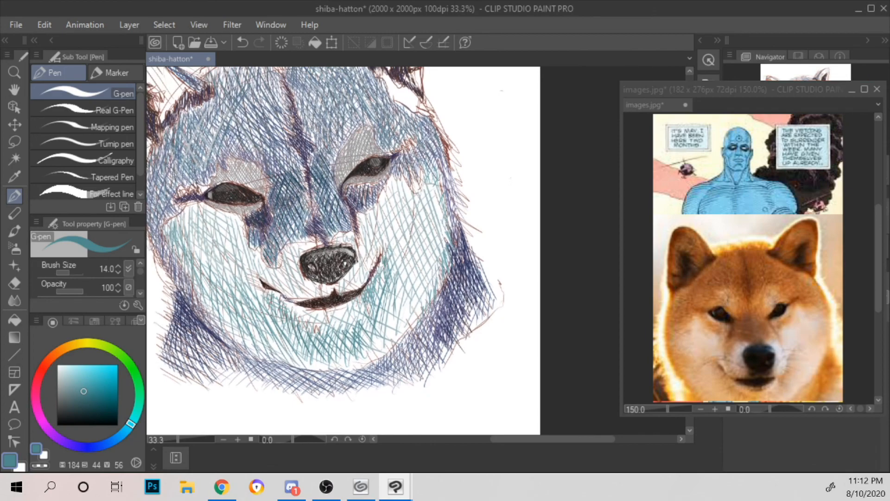
mouse_move(364, 213)
mouse_down()
mouse_move(359, 245)
mouse_move(367, 237)
mouse_move(373, 257)
mouse_up()
drag(379, 243, 376, 256)
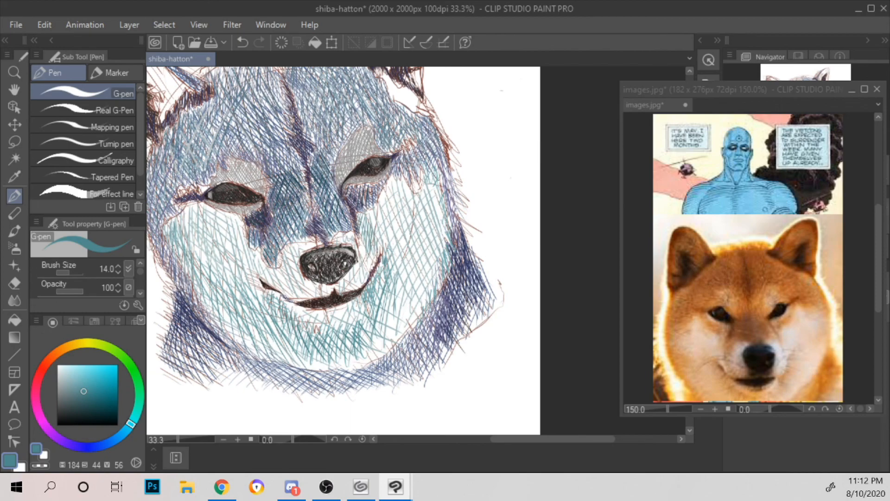
drag(371, 207, 373, 222)
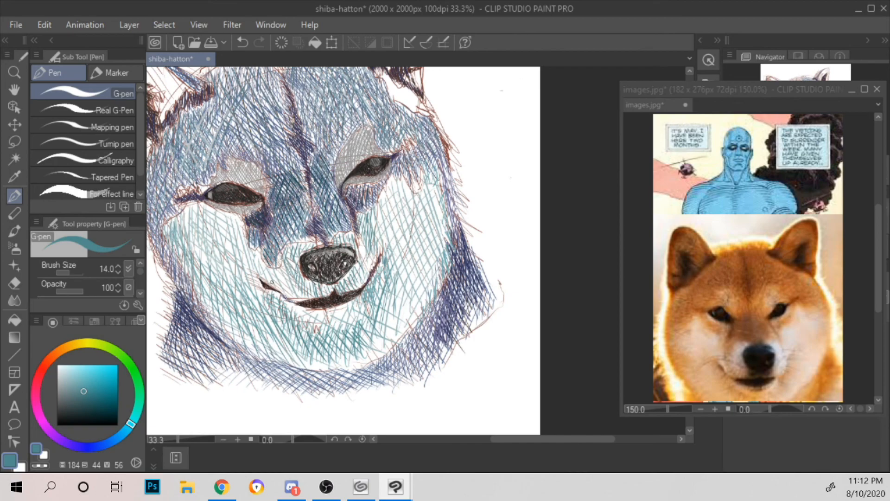
Step: Hatch dark teal strokes on the muzzle above the mouth, on both sides of the nose
mouse_move(266, 278)
mouse_down()
mouse_move(296, 299)
mouse_move(275, 274)
mouse_move(281, 288)
mouse_up()
mouse_move(291, 264)
mouse_down()
mouse_move(285, 298)
mouse_move(293, 290)
mouse_up()
drag(302, 277, 297, 287)
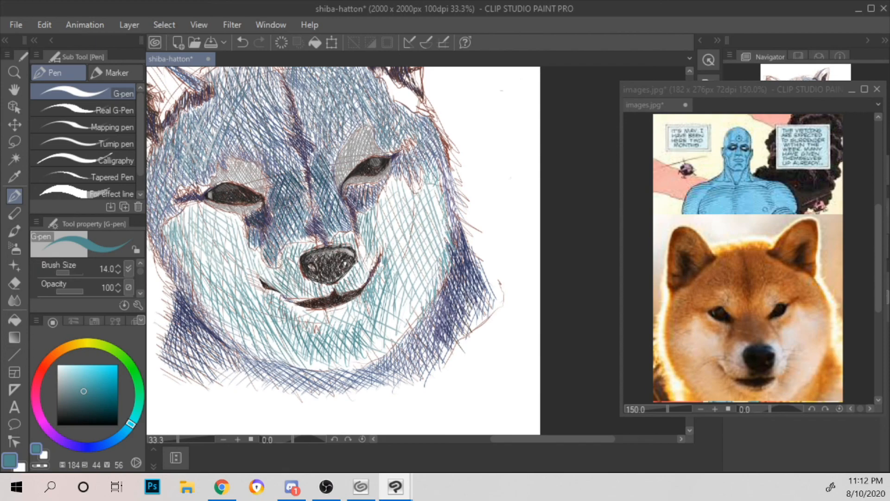
drag(362, 244, 365, 276)
drag(372, 258, 368, 268)
scroll(380, 218, down, 2)
scroll(380, 218, up, 2)
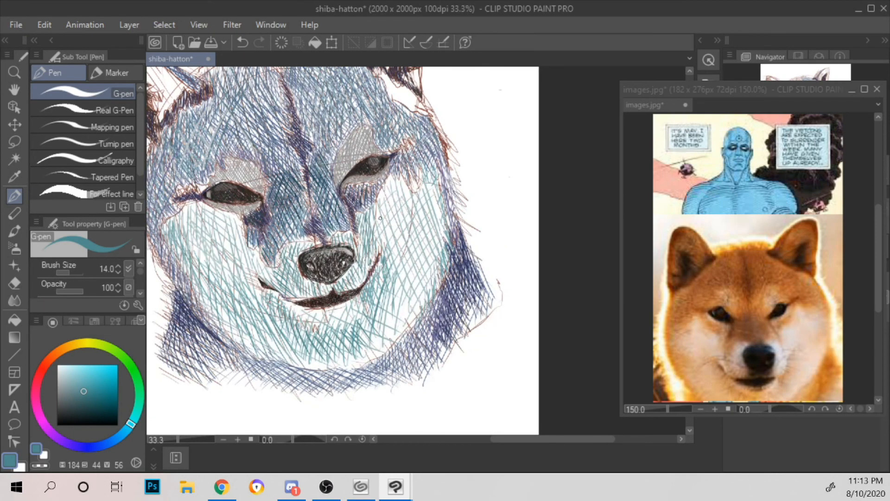
Step: Cross-hatch the lower right cheek and chin with more dark teal strokes
drag(378, 324, 371, 343)
drag(401, 284, 378, 352)
mouse_move(408, 295)
mouse_down()
mouse_move(388, 344)
mouse_move(394, 338)
mouse_up()
drag(413, 300, 401, 333)
drag(312, 354, 299, 369)
mouse_move(345, 348)
mouse_down()
mouse_move(325, 370)
mouse_move(352, 367)
mouse_up()
mouse_move(381, 338)
mouse_down()
mouse_move(367, 340)
mouse_move(389, 355)
mouse_up()
mouse_move(356, 328)
mouse_down()
mouse_move(390, 346)
mouse_move(396, 338)
mouse_up()
drag(379, 316, 403, 332)
Step: Layer long dark teal hatching over the right cheek, from beneath the eye to the outer edge
drag(383, 195, 369, 235)
drag(394, 178, 376, 243)
drag(393, 194, 386, 262)
drag(397, 213, 391, 277)
mouse_move(403, 234)
mouse_down()
mouse_move(396, 294)
mouse_move(405, 304)
mouse_up()
drag(411, 258, 409, 288)
drag(416, 217, 413, 240)
drag(434, 201, 418, 241)
drag(438, 197, 429, 238)
mouse_move(449, 196)
mouse_down()
mouse_move(439, 222)
mouse_move(387, 272)
mouse_up()
drag(403, 227, 397, 258)
drag(419, 210, 405, 256)
mouse_move(422, 211)
mouse_down()
mouse_move(412, 243)
mouse_move(426, 217)
mouse_up()
drag(440, 193, 433, 276)
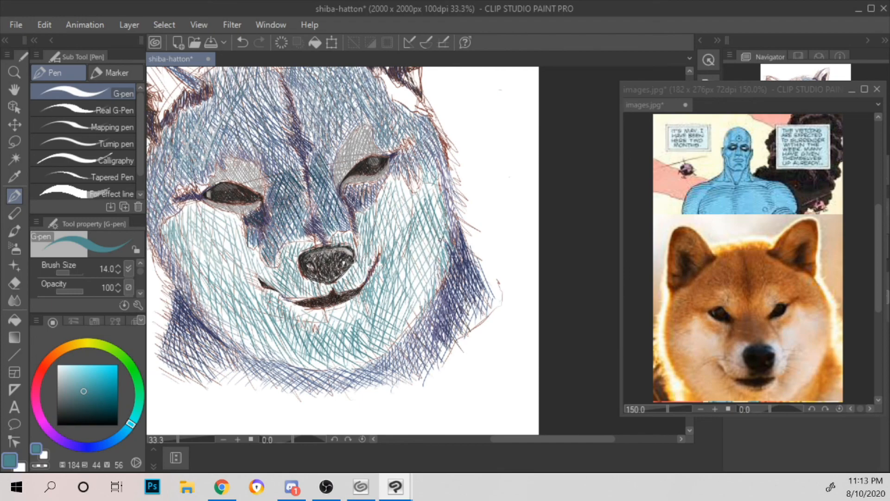
scroll(443, 233, down, 1)
scroll(444, 233, up, 1)
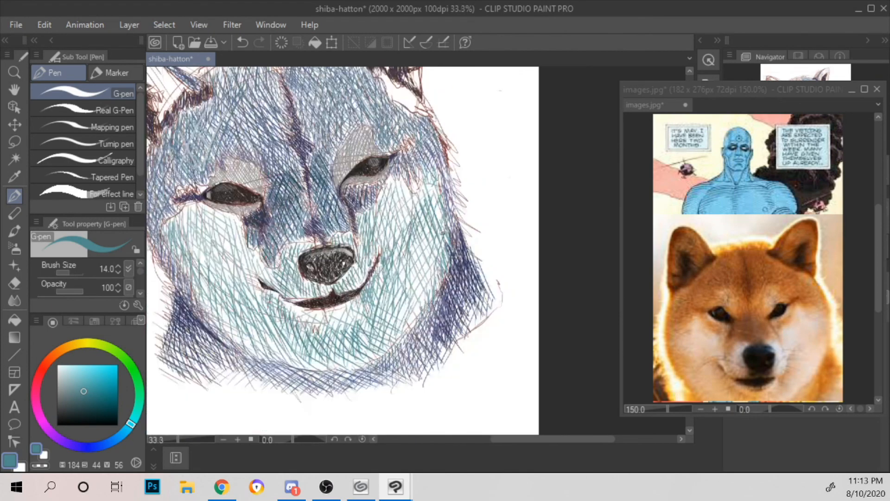
Step: Set the pen to a pale teal (H 184, S 15, V 76) and hatch the upper left and right cheeks
click(67, 377)
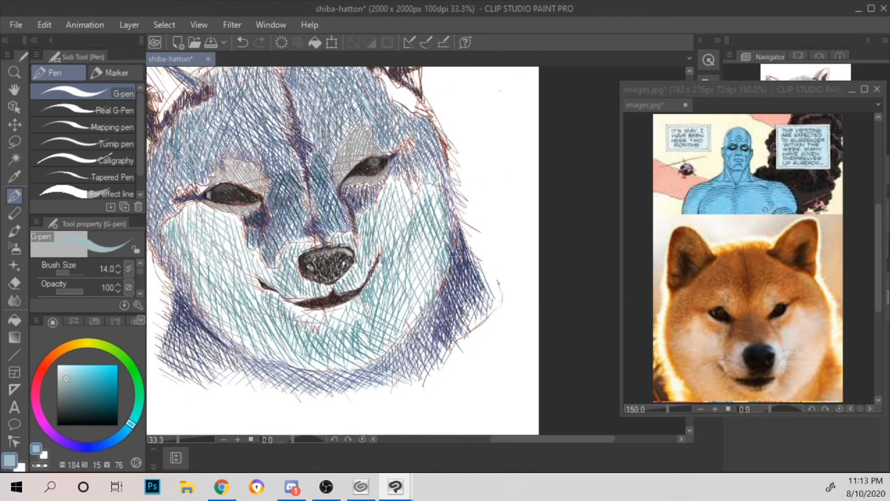
drag(185, 219, 222, 268)
drag(205, 225, 231, 252)
drag(214, 218, 222, 228)
mouse_move(391, 178)
mouse_down()
mouse_move(382, 204)
mouse_move(401, 223)
mouse_up()
drag(413, 191, 403, 216)
drag(420, 196, 411, 213)
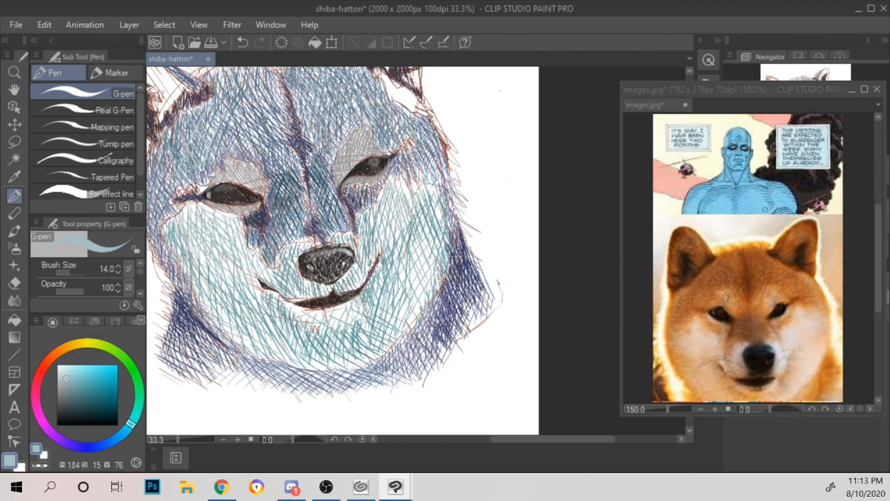
Step: Set the pen to a muted blue (H 211, S 35, V 66) and hatch shadows beneath both corners of the mouth
click(113, 439)
click(78, 385)
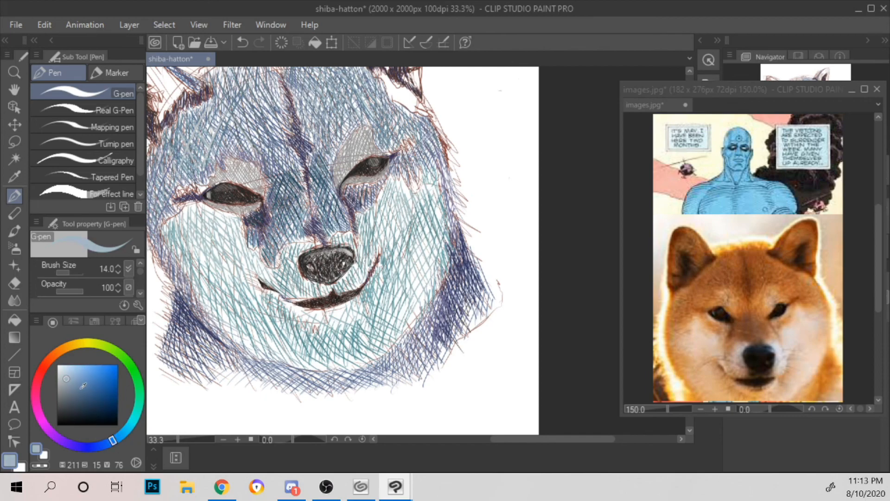
scroll(252, 223, up, 2)
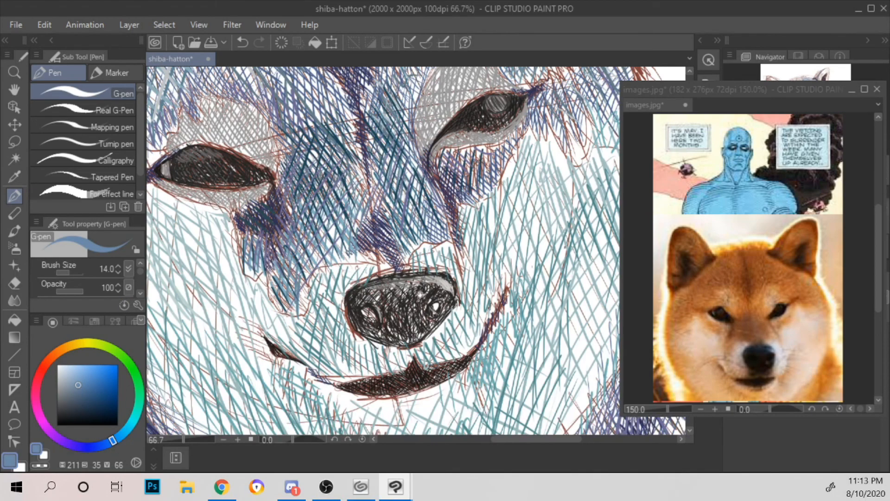
drag(419, 295, 328, 183)
drag(178, 237, 190, 270)
mouse_move(192, 253)
mouse_down()
mouse_move(200, 281)
mouse_move(230, 297)
mouse_up()
mouse_move(222, 266)
mouse_down()
mouse_move(250, 306)
mouse_move(280, 309)
mouse_up()
drag(378, 244, 384, 268)
drag(389, 230, 390, 270)
mouse_move(397, 208)
mouse_down()
mouse_move(402, 266)
mouse_move(408, 255)
mouse_up()
mouse_move(415, 182)
mouse_down()
mouse_move(418, 236)
mouse_move(421, 229)
mouse_up()
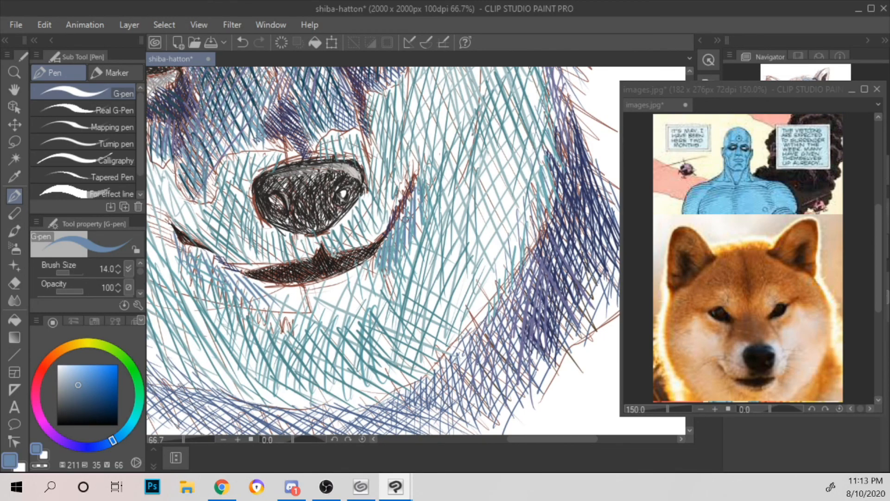
Step: Cross-hatch the right side of the chin with muted blue strokes up to the mouth corner
mouse_move(343, 333)
mouse_down()
mouse_move(351, 367)
mouse_move(371, 382)
mouse_up()
drag(373, 350, 383, 373)
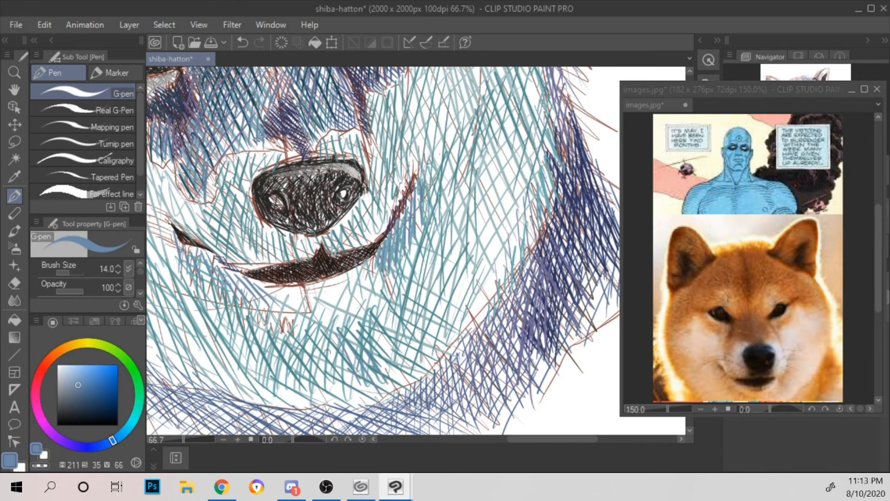
drag(344, 343, 333, 384)
mouse_move(366, 316)
mouse_down()
mouse_move(350, 343)
mouse_move(348, 383)
mouse_up()
drag(389, 301, 374, 360)
mouse_move(400, 268)
mouse_down()
mouse_move(388, 359)
mouse_move(398, 353)
mouse_up()
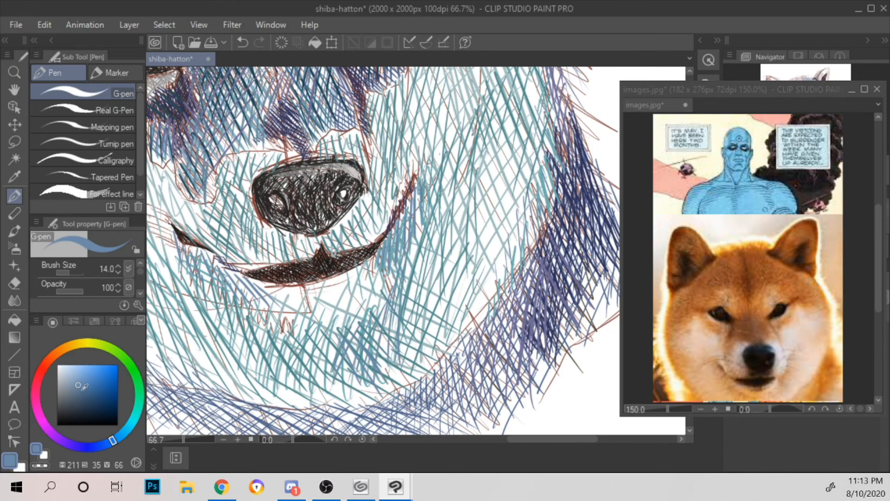
Step: Set the pen to a darker blue (H 211, S 39, V 52) and deepen the chin's right side and mouth corner
click(81, 393)
drag(354, 334, 342, 376)
mouse_move(372, 317)
mouse_down()
mouse_move(352, 388)
mouse_move(369, 377)
mouse_up()
drag(394, 296, 387, 376)
drag(397, 224, 391, 288)
Step: Hatch darker blue strokes on the right cheek beside the muzzle
mouse_move(408, 205)
mouse_down()
mouse_move(401, 348)
mouse_move(417, 342)
mouse_move(424, 250)
mouse_up()
drag(438, 202, 436, 226)
drag(449, 152, 446, 199)
mouse_move(456, 139)
mouse_down()
mouse_move(455, 175)
mouse_move(461, 181)
mouse_move(470, 152)
mouse_move(476, 181)
mouse_move(465, 271)
mouse_up()
scroll(487, 133, down, 2)
drag(428, 208, 421, 243)
mouse_move(431, 206)
mouse_down()
mouse_move(424, 240)
mouse_move(435, 250)
mouse_up()
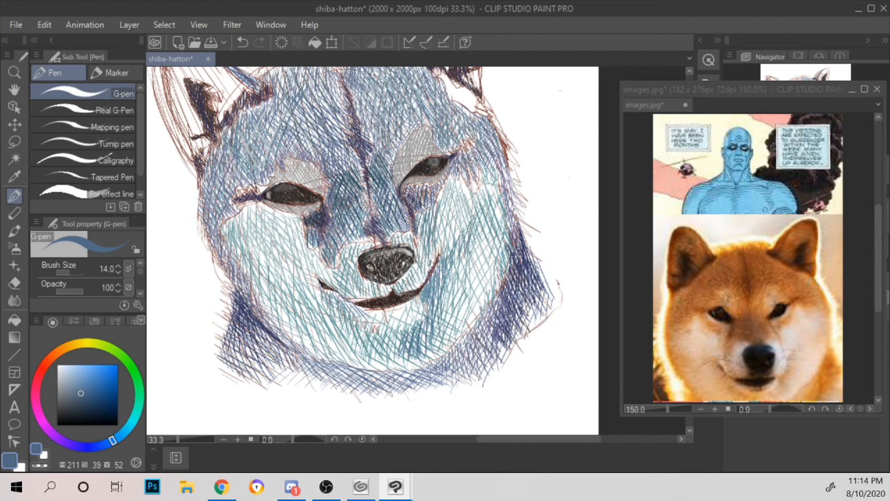
Step: Hatch darker blue diagonal strokes below the left corner of the mouth and on the chin's left side
drag(331, 298, 338, 323)
drag(337, 309, 355, 335)
drag(352, 309, 364, 341)
drag(355, 317, 369, 348)
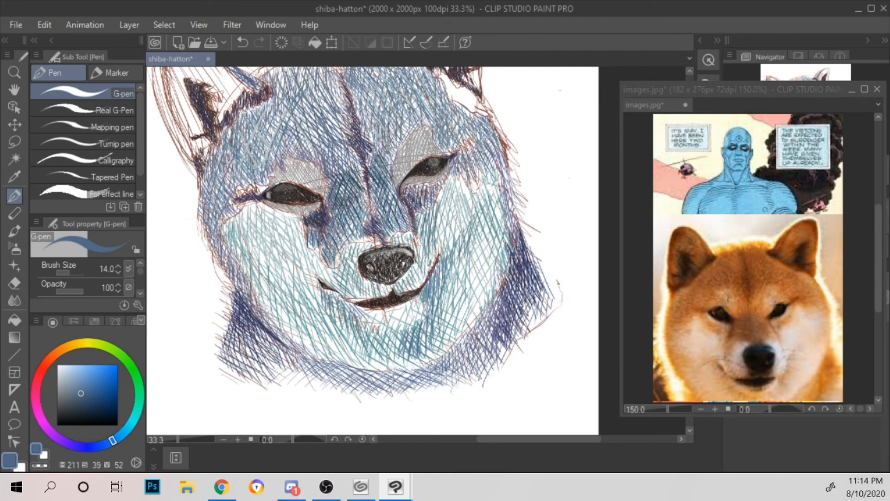
scroll(385, 355, up, 2)
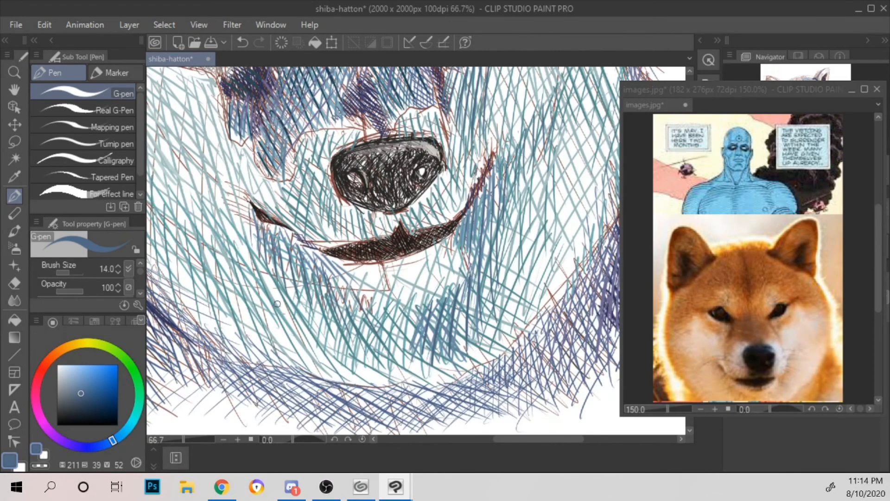
drag(255, 318, 289, 339)
drag(250, 303, 304, 340)
mouse_move(240, 281)
mouse_down()
mouse_move(311, 333)
mouse_move(320, 325)
mouse_up()
mouse_move(244, 254)
mouse_down()
mouse_move(321, 317)
mouse_move(324, 302)
mouse_up()
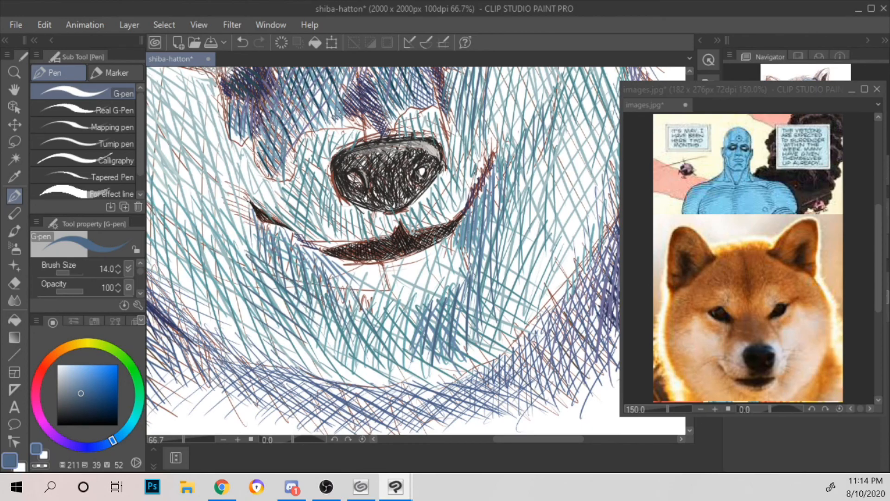
Step: Hatch darker blue strokes on the left side of the muzzle, between the mouth corner and the nose
drag(277, 212, 305, 232)
drag(278, 191, 319, 239)
drag(285, 187, 335, 235)
drag(288, 164, 343, 236)
drag(293, 152, 353, 238)
drag(313, 165, 352, 224)
mouse_move(306, 138)
mouse_down()
mouse_move(335, 192)
mouse_move(373, 229)
mouse_move(416, 227)
mouse_up()
Step: Hatch darker blue strokes around the nose's right side and down past the right corner of the mouth
drag(418, 195, 427, 215)
drag(426, 178, 438, 220)
mouse_move(435, 170)
mouse_down()
mouse_move(446, 217)
mouse_move(454, 205)
mouse_move(454, 217)
mouse_up()
drag(468, 175, 456, 211)
drag(491, 145, 461, 181)
mouse_move(480, 132)
mouse_down()
mouse_move(463, 160)
mouse_move(449, 159)
mouse_up()
mouse_move(463, 121)
mouse_down()
mouse_move(449, 142)
mouse_move(447, 129)
mouse_up()
drag(442, 117, 416, 130)
mouse_move(510, 107)
mouse_down()
mouse_move(461, 240)
mouse_move(419, 287)
mouse_up()
drag(445, 245, 430, 282)
drag(448, 227, 431, 267)
scroll(466, 200, down, 2)
scroll(468, 248, up, 2)
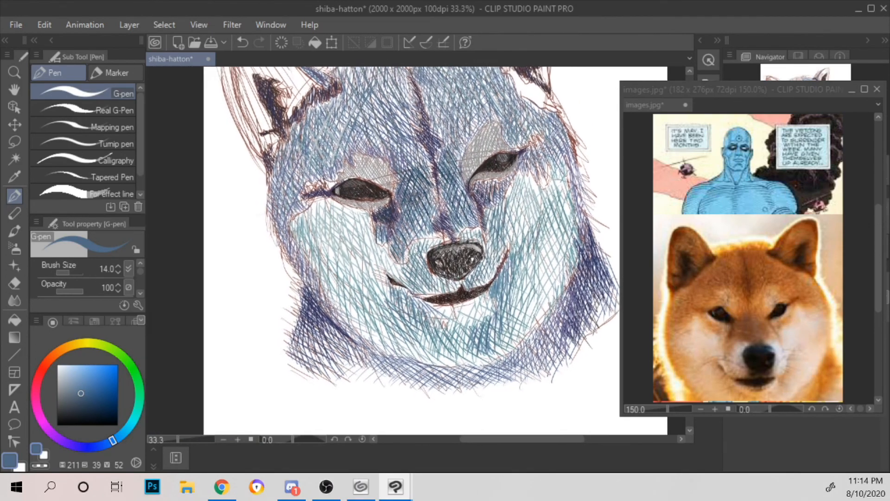
Step: Hatch muted blue strokes across the left cheek, from beneath the left eye down to the jaw
drag(396, 215, 591, 193)
drag(248, 236, 245, 255)
drag(261, 219, 256, 260)
mouse_move(269, 233)
mouse_down()
mouse_move(265, 275)
mouse_move(273, 254)
mouse_up()
mouse_move(279, 251)
mouse_down()
mouse_move(273, 294)
mouse_move(282, 307)
mouse_up()
mouse_move(299, 262)
mouse_down()
mouse_move(297, 316)
mouse_move(318, 354)
mouse_up()
mouse_move(280, 304)
mouse_down()
mouse_move(326, 350)
mouse_move(330, 342)
mouse_up()
drag(277, 289, 315, 317)
mouse_move(263, 264)
mouse_down()
mouse_move(315, 306)
mouse_move(307, 293)
mouse_up()
drag(241, 234, 299, 278)
drag(248, 228, 294, 262)
drag(241, 211, 285, 245)
mouse_move(241, 193)
mouse_down()
mouse_move(264, 219)
mouse_move(239, 223)
mouse_up()
mouse_move(258, 179)
mouse_down()
mouse_move(251, 222)
mouse_move(266, 212)
mouse_up()
drag(246, 179, 278, 203)
drag(258, 175, 283, 193)
Step: Hatch muted blue strokes over the upper right cheek beneath the right eye
scroll(300, 187, down, 2)
drag(456, 196, 334, 145)
drag(408, 147, 434, 239)
scroll(429, 227, up, 1)
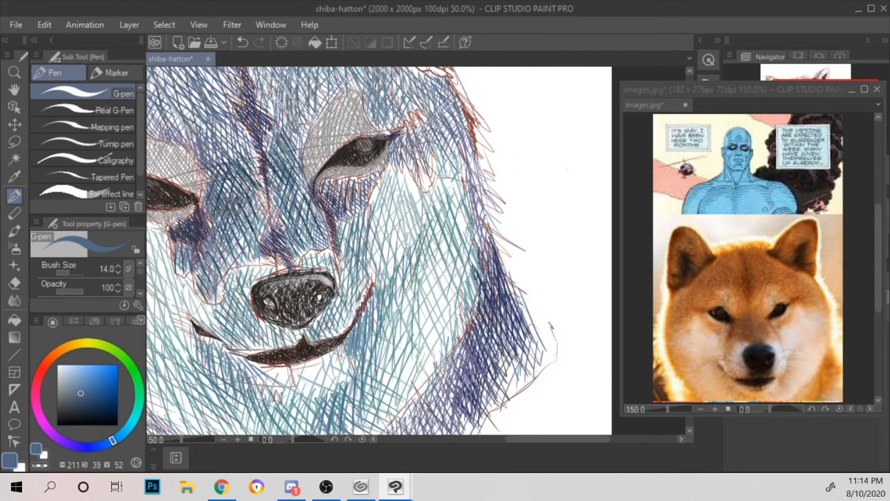
scroll(389, 234, up, 1)
drag(319, 209, 320, 241)
mouse_move(334, 206)
mouse_down()
mouse_move(328, 236)
mouse_move(338, 228)
mouse_up()
mouse_move(360, 169)
mouse_down()
mouse_move(358, 213)
mouse_move(367, 191)
mouse_up()
drag(380, 135, 373, 173)
drag(391, 135, 365, 187)
mouse_move(386, 163)
mouse_down()
mouse_move(376, 193)
mouse_move(381, 185)
mouse_up()
drag(401, 139, 380, 181)
mouse_move(414, 134)
mouse_down()
mouse_move(394, 174)
mouse_move(401, 155)
mouse_move(384, 173)
mouse_move(401, 155)
mouse_up()
drag(400, 157, 392, 184)
drag(423, 126, 400, 186)
drag(422, 142, 410, 180)
drag(435, 140, 428, 163)
drag(452, 116, 436, 176)
mouse_move(457, 124)
mouse_down()
mouse_move(449, 166)
mouse_move(461, 156)
mouse_up()
mouse_move(476, 131)
mouse_down()
mouse_move(466, 174)
mouse_move(479, 186)
mouse_move(482, 211)
mouse_up()
Step: Hatch muted blue strokes on the left side of the muzzle, between the left eye's inner corner and the mouth
scroll(478, 186, down, 2)
drag(404, 190, 464, 208)
scroll(464, 209, up, 2)
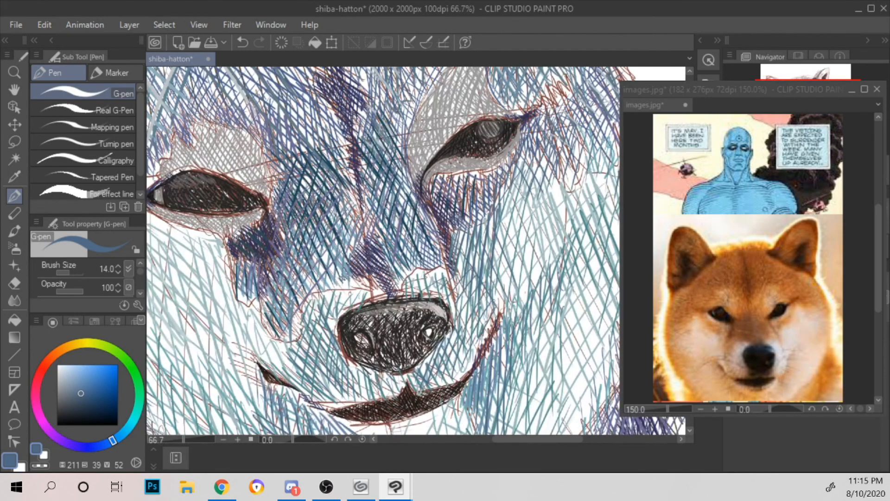
mouse_move(248, 294)
mouse_down()
mouse_move(336, 265)
mouse_move(334, 298)
mouse_up()
drag(324, 266, 344, 297)
mouse_move(335, 266)
mouse_down()
mouse_move(350, 292)
mouse_move(346, 319)
mouse_up()
drag(358, 296, 356, 319)
mouse_move(370, 297)
mouse_down()
mouse_move(361, 325)
mouse_move(367, 320)
mouse_move(352, 316)
mouse_up()
mouse_move(350, 297)
mouse_down()
mouse_move(373, 326)
mouse_move(392, 322)
mouse_up()
mouse_move(380, 294)
mouse_down()
mouse_move(393, 314)
mouse_move(394, 307)
mouse_up()
drag(383, 280, 395, 295)
drag(385, 273, 399, 292)
mouse_move(307, 211)
mouse_down()
mouse_move(298, 221)
mouse_move(308, 238)
mouse_move(297, 248)
mouse_move(314, 273)
mouse_move(326, 267)
mouse_up()
drag(320, 267, 325, 289)
mouse_move(320, 251)
mouse_down()
mouse_move(303, 272)
mouse_move(311, 258)
mouse_up()
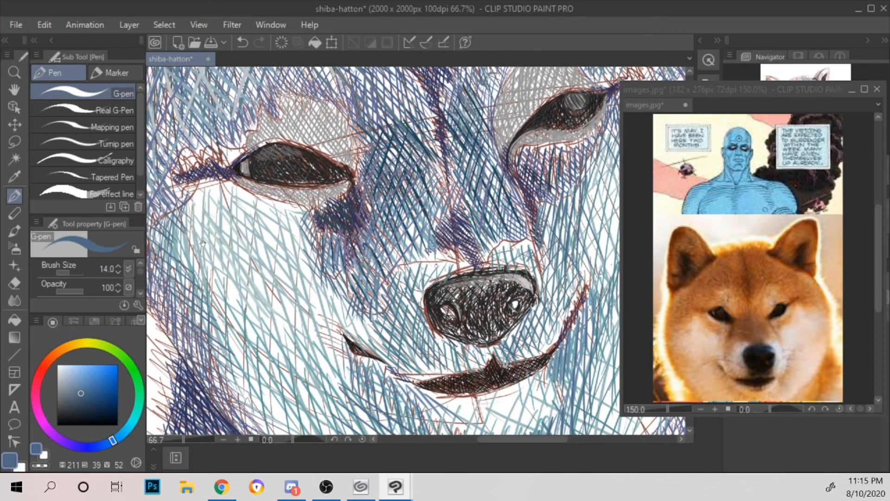
Step: Cross-hatch muted blue diagonal strokes over the middle of the left cheek
drag(203, 243, 242, 291)
drag(244, 239, 227, 249)
mouse_move(253, 230)
mouse_down()
mouse_move(234, 245)
mouse_move(301, 251)
mouse_move(346, 267)
mouse_move(325, 283)
mouse_up()
drag(339, 255, 301, 295)
mouse_move(326, 257)
mouse_down()
mouse_move(263, 342)
mouse_move(250, 329)
mouse_up()
drag(292, 252, 250, 303)
drag(282, 236, 229, 296)
drag(263, 235, 233, 263)
scroll(219, 245, down, 1)
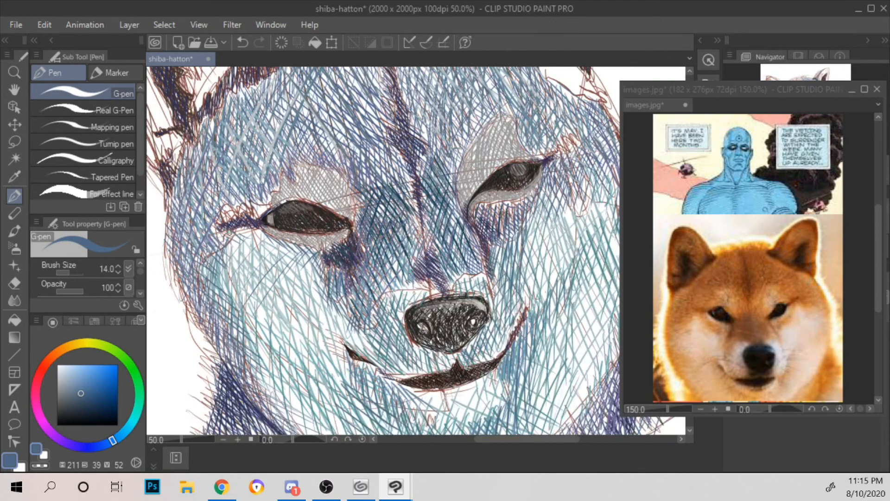
Step: Hatch long muted blue diagonal strokes down the lower left cheek towards the jaw
drag(404, 246, 370, 181)
drag(217, 228, 244, 327)
drag(231, 209, 285, 356)
mouse_move(247, 194)
mouse_down()
mouse_move(311, 350)
mouse_move(327, 346)
mouse_up()
drag(277, 202, 317, 288)
drag(216, 261, 267, 362)
drag(233, 250, 288, 353)
drag(245, 233, 306, 335)
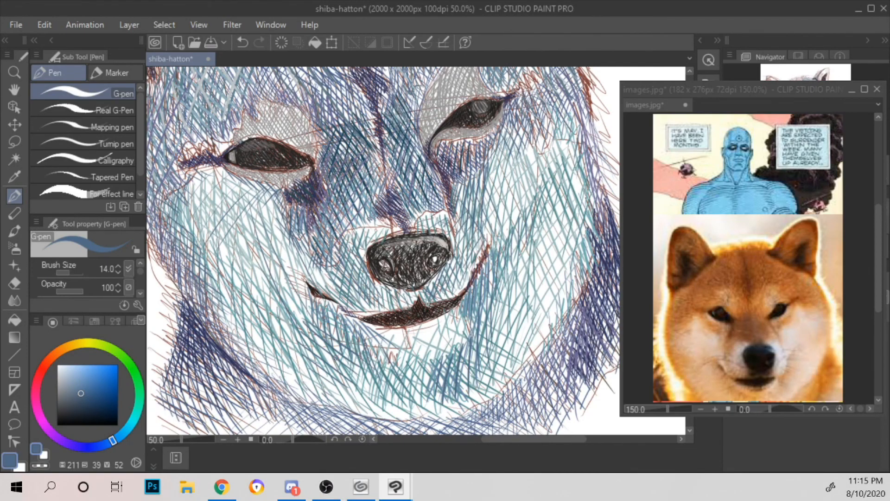
Step: Hatch short muted blue strokes on the chin just below the mouth
scroll(341, 319, down, 1)
scroll(490, 254, up, 1)
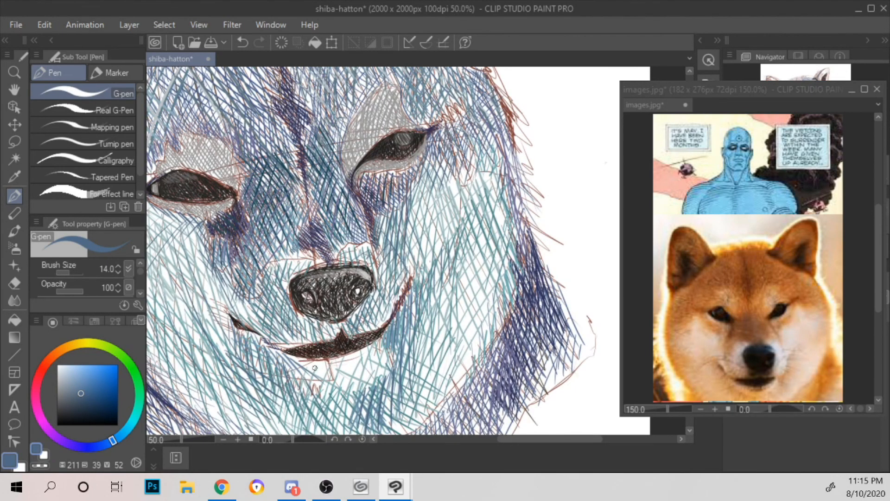
drag(315, 360, 317, 395)
mouse_move(320, 361)
mouse_down()
mouse_move(326, 399)
mouse_move(332, 392)
mouse_up()
mouse_move(338, 358)
mouse_down()
mouse_move(342, 401)
mouse_move(351, 385)
mouse_up()
drag(351, 350, 362, 406)
mouse_move(362, 347)
mouse_down()
mouse_move(367, 395)
mouse_move(375, 388)
mouse_up()
drag(382, 349, 383, 379)
Step: Hatch muted blue slanted strokes over the right cheek between the muzzle and the face's outer edge
drag(417, 230, 389, 264)
drag(405, 213, 395, 225)
drag(431, 228, 407, 262)
drag(437, 198, 402, 257)
drag(444, 184, 412, 254)
drag(431, 173, 414, 236)
drag(441, 185, 426, 265)
drag(454, 177, 441, 267)
drag(475, 180, 469, 185)
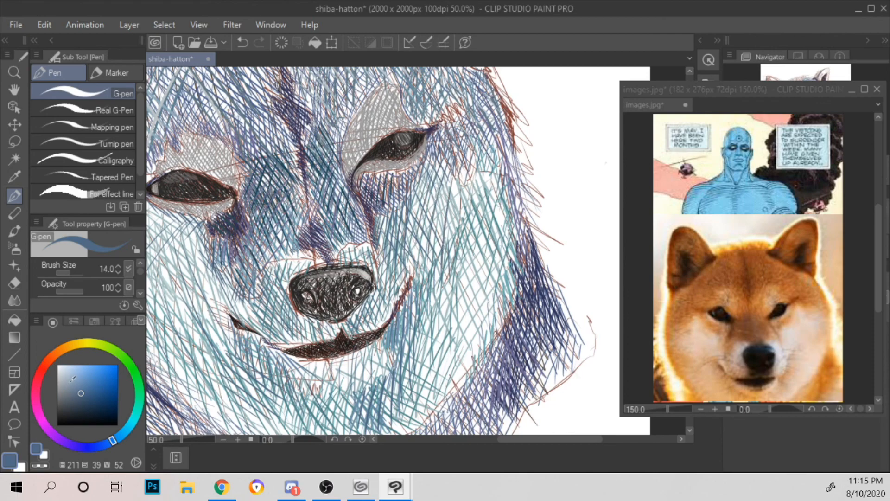
Step: Set the colour to pale grey-blue (hue 186, saturation 10, value 79) and hatch strokes down the right cheek
click(66, 382)
drag(121, 438, 128, 425)
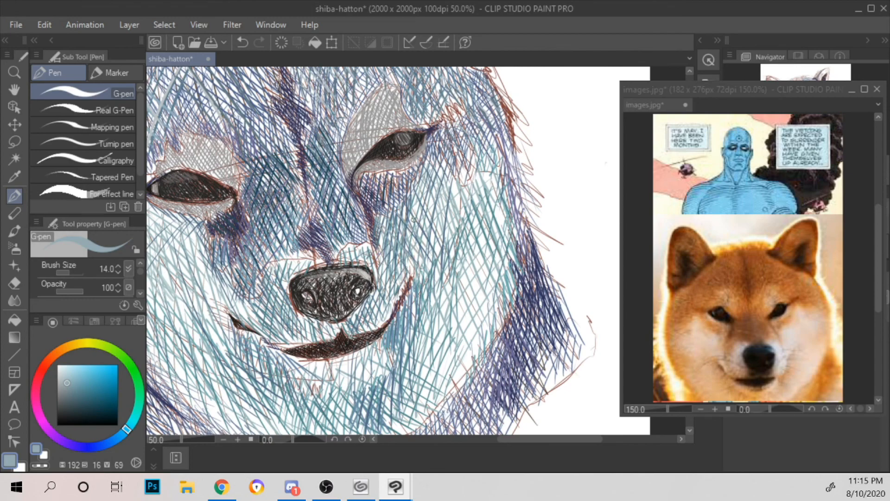
click(63, 377)
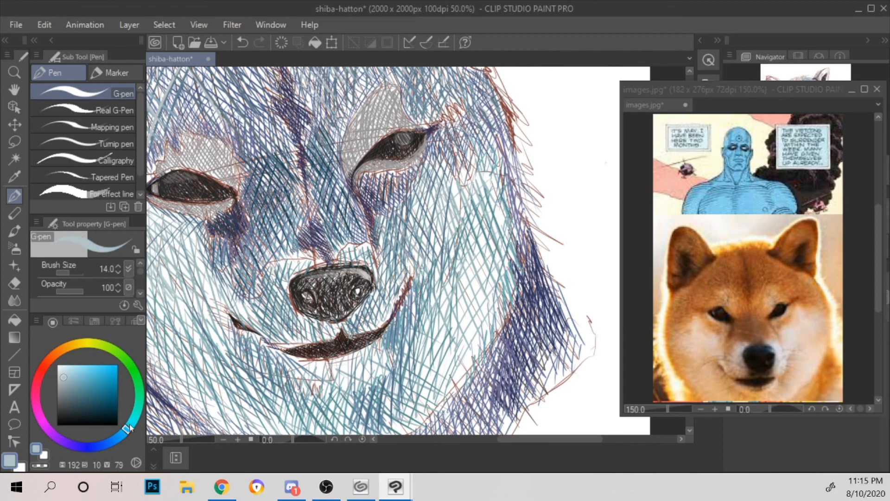
mouse_move(384, 223)
mouse_down()
mouse_move(406, 267)
mouse_move(409, 258)
mouse_up()
mouse_move(405, 199)
mouse_down()
mouse_move(423, 267)
mouse_move(432, 256)
mouse_up()
drag(423, 186, 440, 250)
drag(436, 287, 420, 363)
mouse_move(445, 282)
mouse_down()
mouse_move(429, 383)
mouse_move(444, 370)
mouse_up()
drag(461, 269, 458, 343)
drag(472, 243, 462, 332)
drag(479, 237, 476, 343)
drag(489, 249, 484, 324)
drag(495, 276, 489, 315)
scroll(487, 274, down, 2)
scroll(486, 272, up, 3)
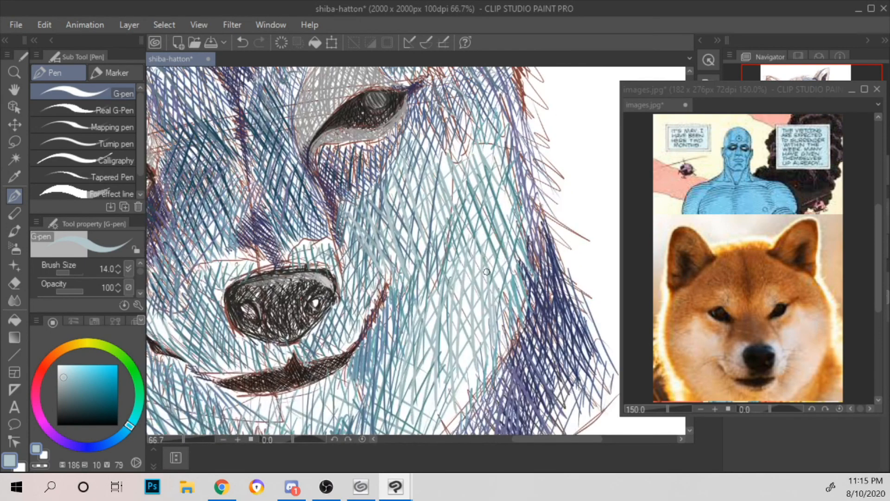
Step: Hatch pale grey-blue diagonal strokes on the chin directly below the mouth
drag(470, 276, 513, 205)
mouse_move(260, 326)
mouse_down()
mouse_move(312, 362)
mouse_move(331, 362)
mouse_up()
drag(290, 325, 344, 356)
drag(303, 328, 367, 354)
drag(333, 325, 379, 351)
mouse_move(354, 331)
mouse_down()
mouse_move(379, 344)
mouse_move(403, 338)
mouse_up()
Step: Set the colour to pale green (hue 96, saturation 9, value 87) and hatch the upper left cheek below the eye
drag(293, 233, 427, 266)
drag(276, 279, 336, 286)
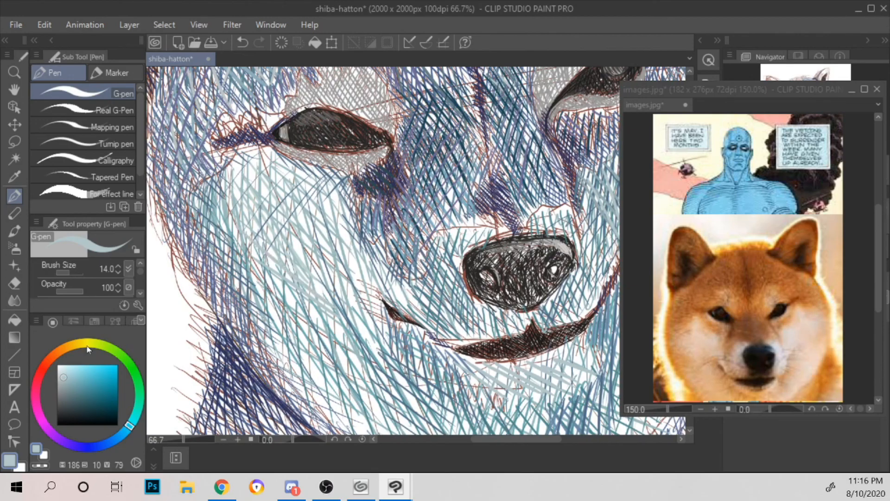
click(63, 372)
drag(119, 419, 115, 419)
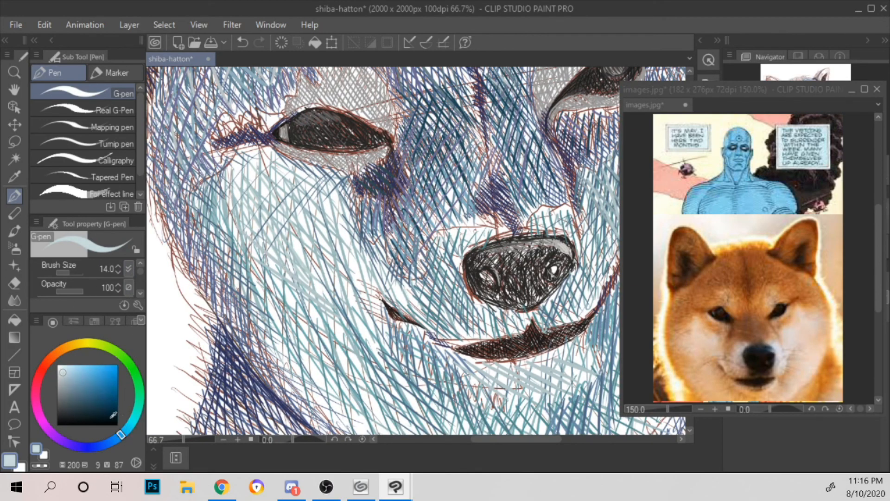
drag(83, 343, 115, 353)
drag(234, 218, 285, 268)
drag(232, 182, 322, 261)
drag(255, 190, 340, 253)
mouse_move(261, 172)
mouse_down()
mouse_move(344, 238)
mouse_move(347, 227)
mouse_up()
drag(285, 168, 357, 216)
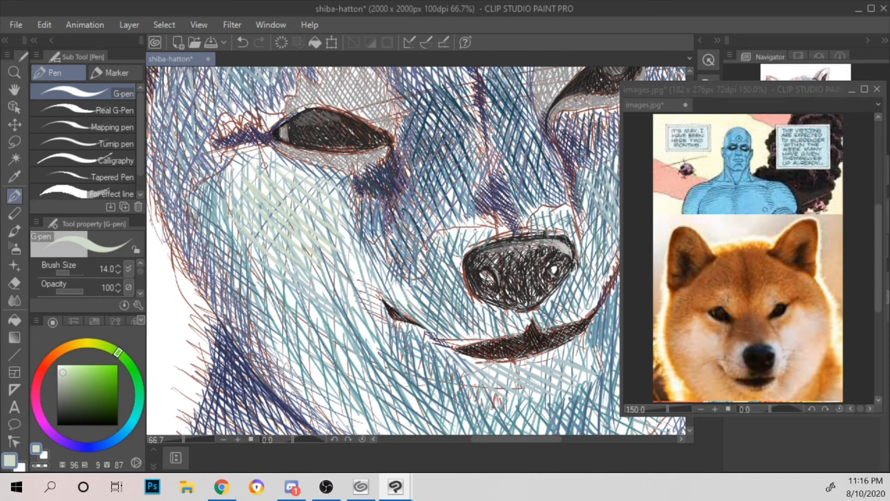
Step: Hatch pale green strokes down the lower left cheek and beside the left corner of the mouth
drag(366, 255, 349, 162)
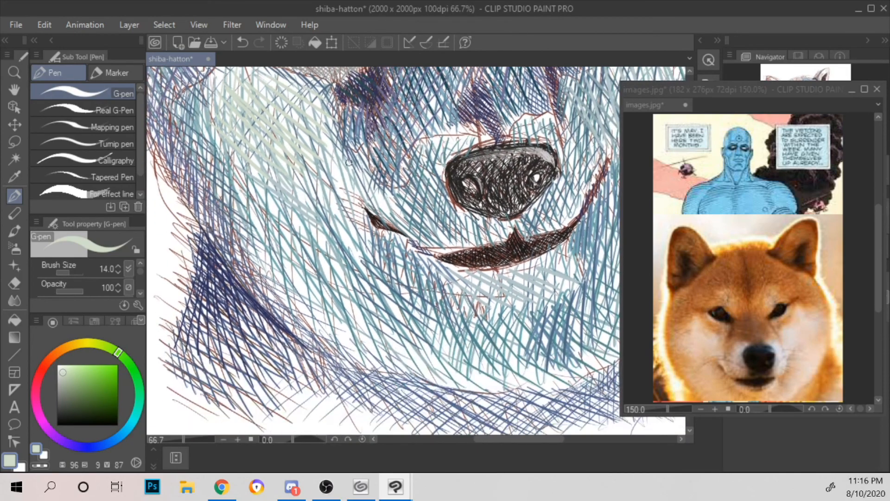
drag(265, 181, 264, 231)
mouse_move(274, 199)
mouse_down()
mouse_move(281, 268)
mouse_move(295, 271)
mouse_up()
drag(302, 218, 302, 289)
drag(318, 225, 313, 297)
drag(253, 216, 306, 291)
drag(285, 217, 324, 307)
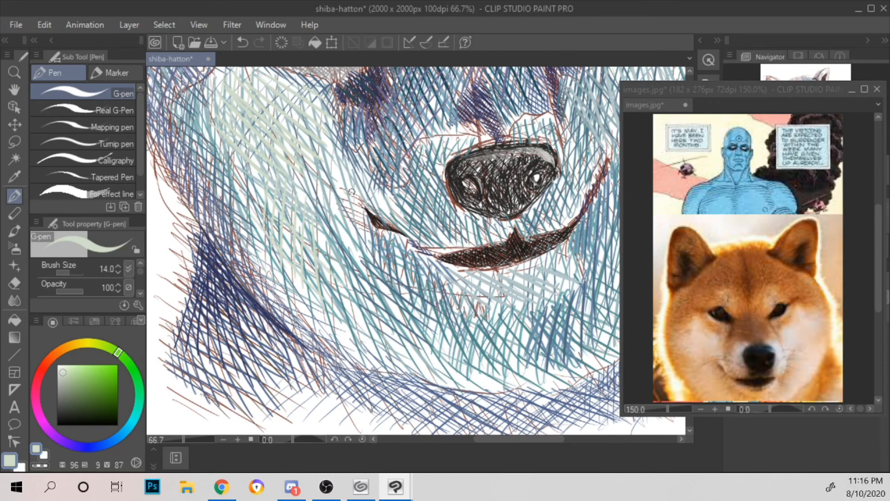
drag(309, 176, 315, 217)
drag(318, 181, 339, 262)
drag(342, 220, 354, 263)
Step: Hatch pale green near-vertical strokes on the right cheek
scroll(372, 247, down, 1)
drag(489, 182, 324, 247)
mouse_move(410, 291)
mouse_down()
mouse_move(435, 334)
mouse_move(433, 310)
mouse_up()
drag(414, 288, 422, 316)
drag(422, 253, 433, 308)
drag(432, 228, 452, 312)
drag(449, 260, 457, 309)
Step: Add short pale green strokes on the muzzle at both sides of the nose and below the right eye
mouse_move(407, 209)
mouse_down()
mouse_move(411, 161)
mouse_move(432, 154)
mouse_up()
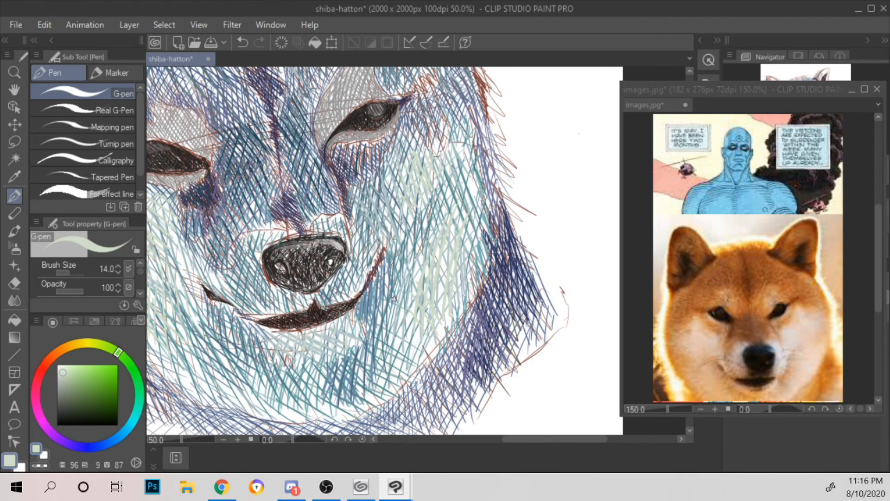
drag(373, 296, 427, 269)
drag(283, 257, 297, 263)
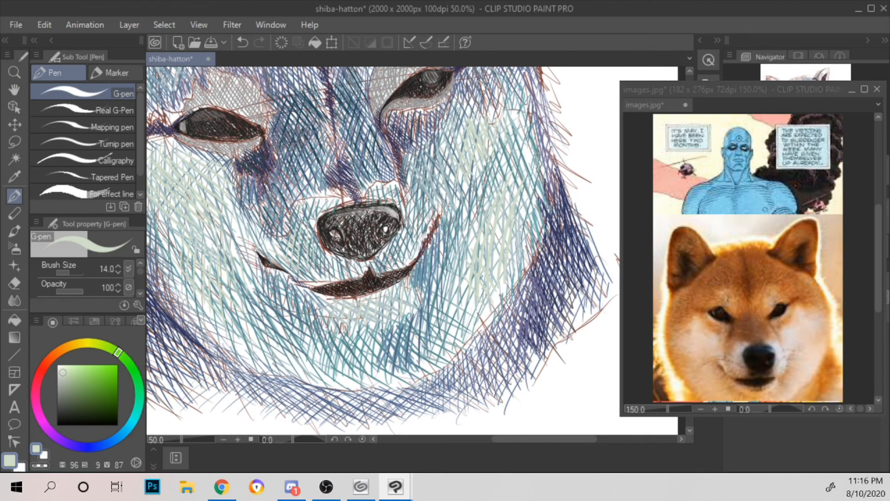
drag(424, 203, 422, 233)
drag(411, 135, 403, 173)
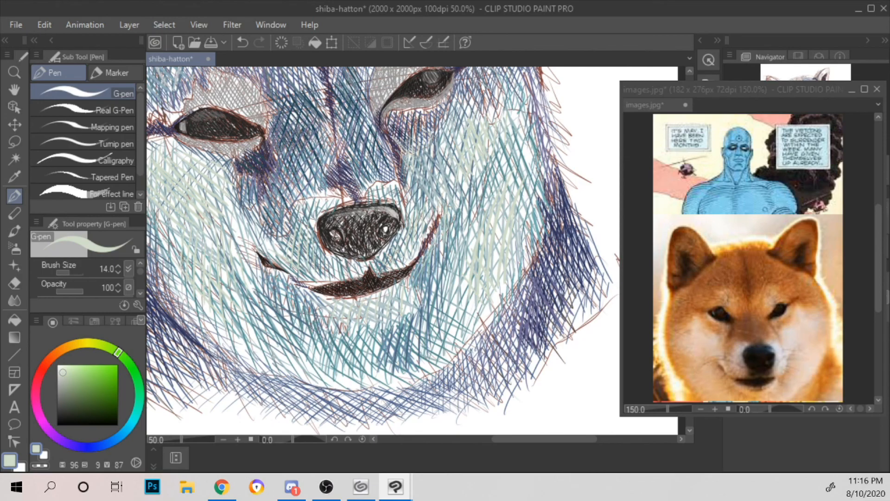
Step: Hatch pale green strokes over the grey patch above the right eye and along its lower lid
scroll(287, 177, down, 1)
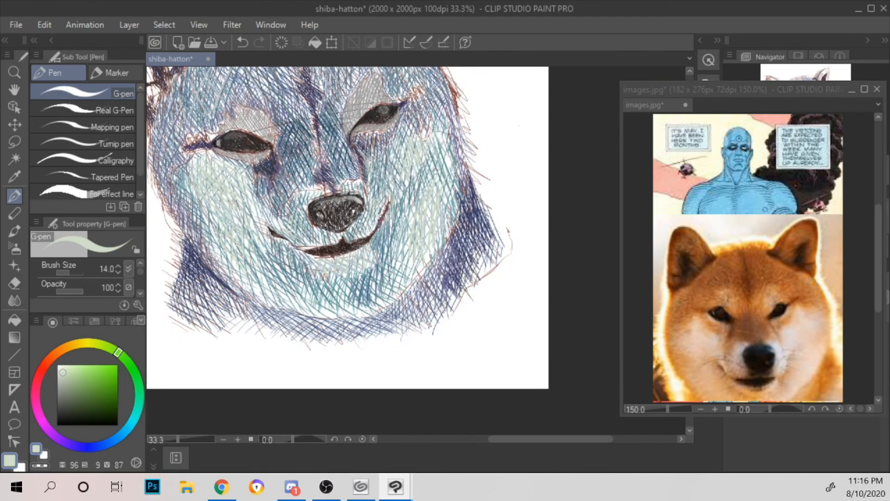
scroll(434, 171, up, 2)
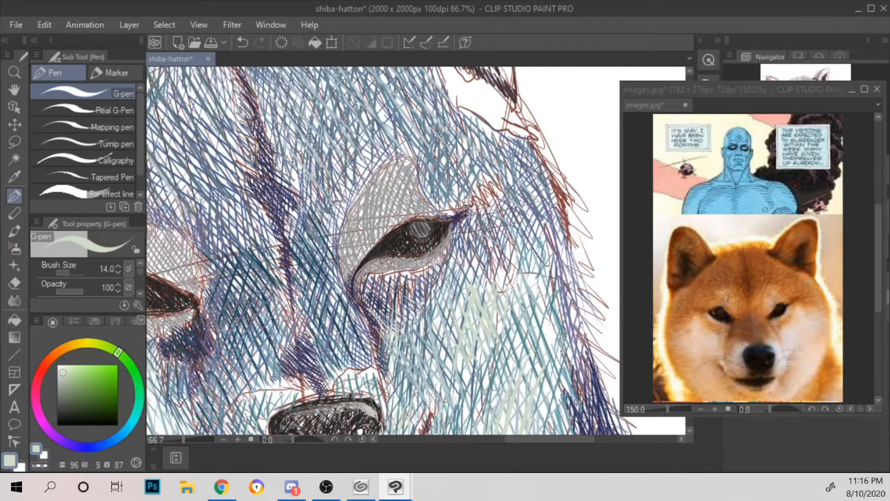
drag(349, 273, 363, 193)
mouse_move(356, 254)
mouse_down()
mouse_move(383, 168)
mouse_move(393, 172)
mouse_up()
drag(375, 239, 417, 160)
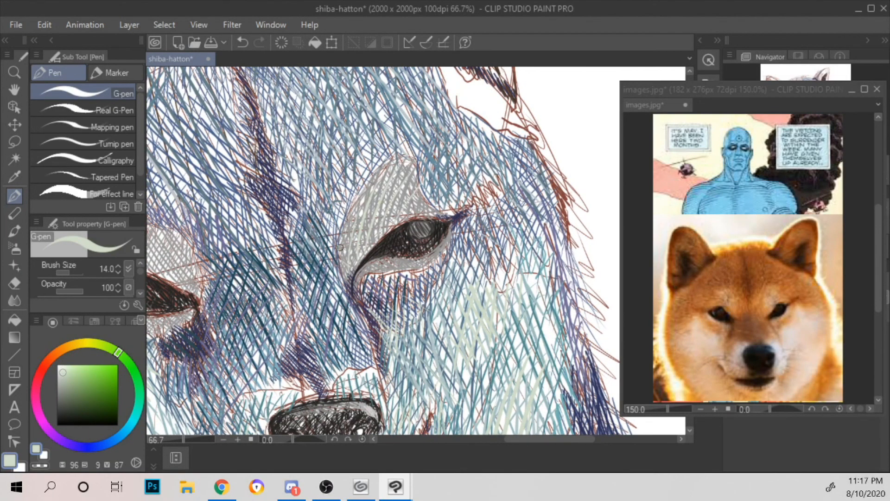
mouse_move(360, 209)
mouse_down()
mouse_move(381, 234)
mouse_move(391, 227)
mouse_up()
mouse_move(378, 189)
mouse_down()
mouse_move(399, 218)
mouse_move(402, 207)
mouse_up()
drag(397, 168, 413, 200)
drag(402, 166, 419, 188)
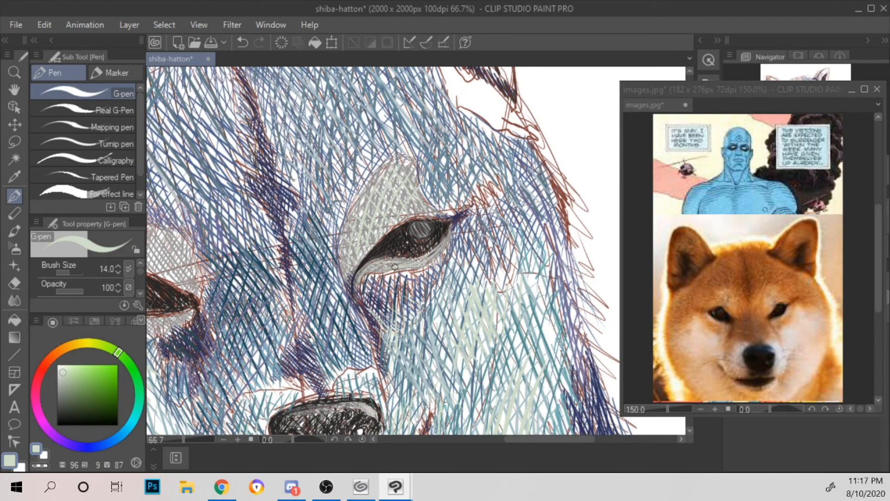
drag(425, 263, 451, 232)
Step: Hatch pale green strokes over the grey patches above and below the left eye
drag(387, 260, 523, 196)
mouse_move(229, 212)
mouse_down()
mouse_move(239, 187)
mouse_move(256, 201)
mouse_move(278, 174)
mouse_move(262, 187)
mouse_move(279, 203)
mouse_up()
mouse_move(272, 164)
mouse_down()
mouse_move(306, 213)
mouse_move(321, 214)
mouse_up()
drag(307, 172, 325, 206)
mouse_move(226, 248)
mouse_down()
mouse_move(219, 251)
mouse_move(288, 274)
mouse_up()
drag(279, 253, 298, 270)
drag(288, 252, 313, 270)
drag(306, 254, 324, 266)
drag(317, 252, 323, 259)
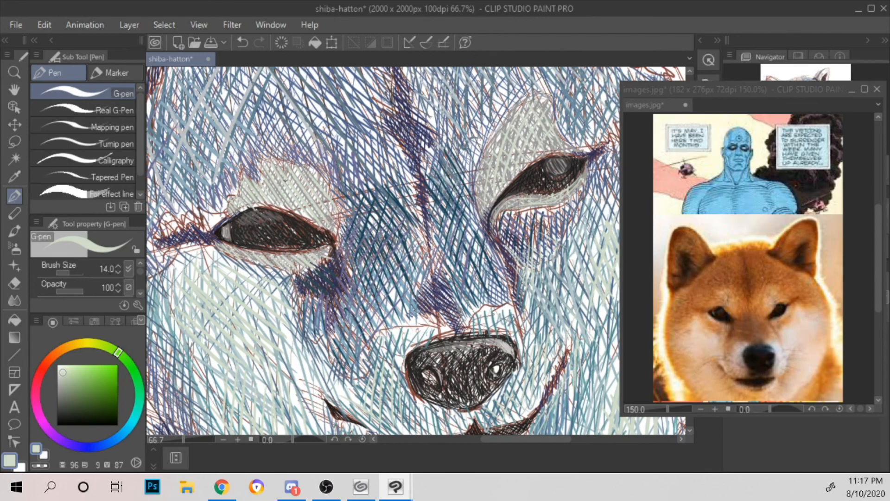
drag(231, 213, 277, 193)
Step: Set the pen colour to muted green (H 154, S 23, V 67) and hatch over the patches above and below the left eye
click(70, 384)
click(138, 399)
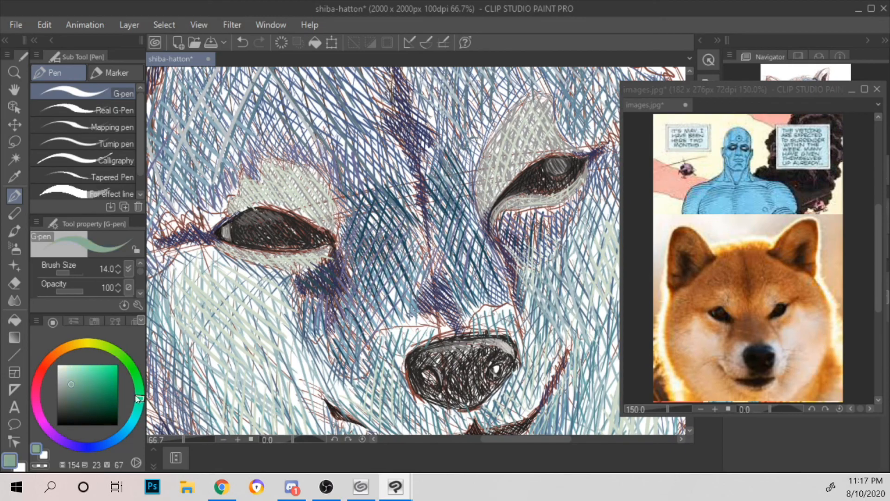
drag(222, 246, 309, 261)
drag(236, 199, 258, 201)
drag(254, 187, 290, 204)
mouse_move(283, 171)
mouse_down()
mouse_move(310, 214)
mouse_move(338, 214)
mouse_up()
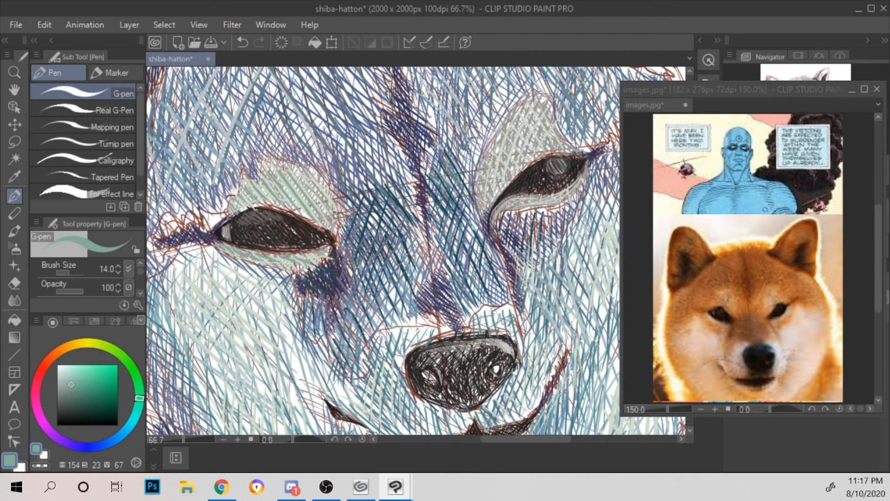
Step: Hatch muted green strokes over the grey patch above the right eye and along its lower lid
drag(450, 229, 274, 248)
drag(307, 196, 306, 223)
drag(336, 143, 319, 182)
mouse_move(348, 140)
mouse_down()
mouse_move(329, 174)
mouse_move(338, 180)
mouse_up()
drag(375, 150, 357, 171)
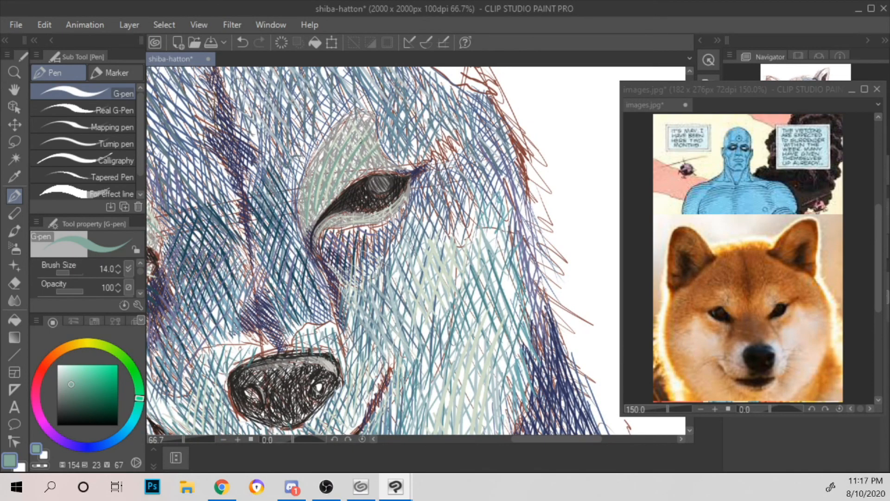
mouse_move(360, 136)
mouse_down()
mouse_move(352, 165)
mouse_move(343, 154)
mouse_up()
mouse_move(330, 222)
mouse_down()
mouse_move(381, 213)
mouse_move(405, 182)
mouse_up()
Step: Add short muted green near-vertical strokes from below the mouth's right half up past its right corner onto the cheek
scroll(405, 182, down, 1)
drag(431, 238, 472, 180)
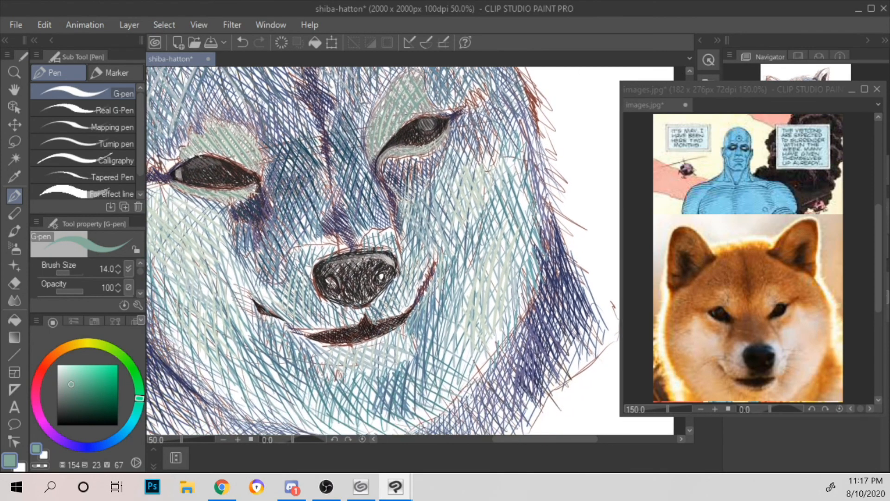
scroll(478, 142, down, 1)
scroll(472, 188, down, 1)
drag(477, 129, 472, 222)
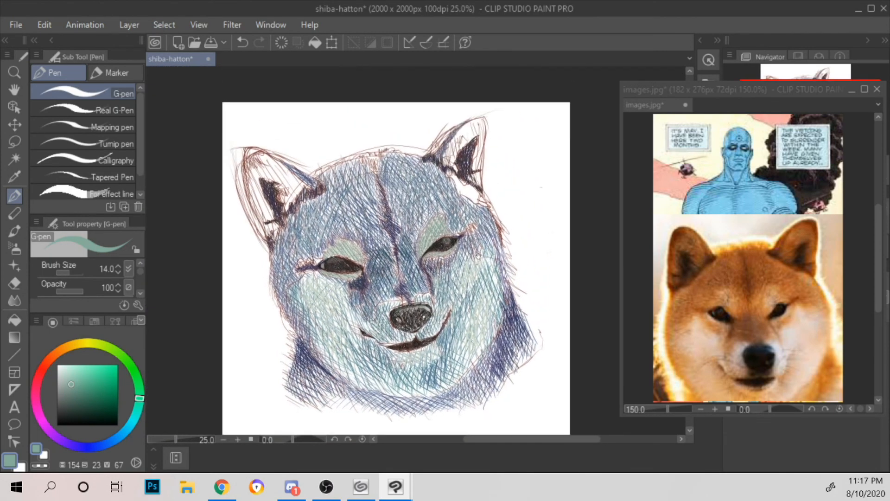
scroll(472, 219, up, 1)
scroll(475, 230, up, 1)
drag(472, 256, 434, 166)
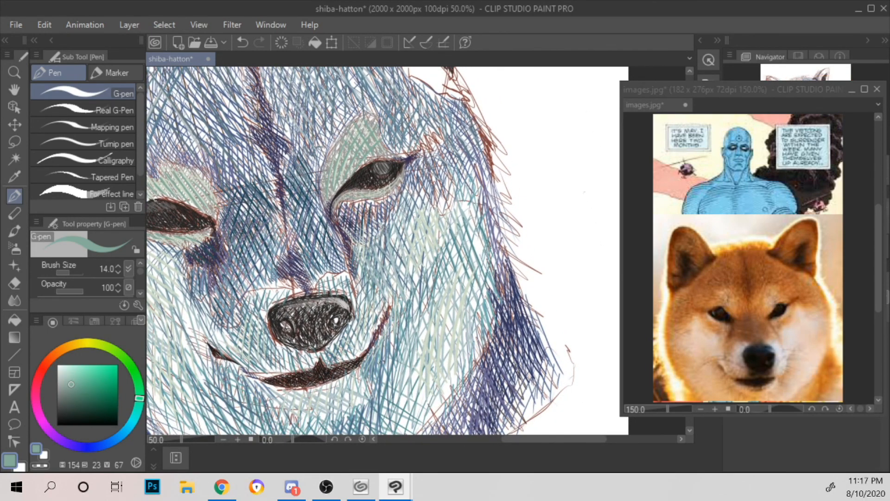
drag(350, 379, 349, 410)
mouse_move(359, 374)
mouse_down()
mouse_move(355, 411)
mouse_move(361, 407)
mouse_up()
drag(370, 375, 369, 405)
mouse_move(380, 361)
mouse_down()
mouse_move(375, 389)
mouse_move(384, 382)
mouse_up()
mouse_move(397, 327)
mouse_down()
mouse_move(391, 367)
mouse_move(396, 353)
mouse_up()
drag(409, 309, 406, 341)
drag(423, 274, 415, 316)
Step: Add a few short muted green strokes on the right side of the chin below the mouth corner
drag(483, 267, 518, 155)
drag(373, 309, 361, 342)
mouse_move(384, 308)
mouse_down()
mouse_move(370, 346)
mouse_move(387, 333)
mouse_up()
drag(407, 303, 398, 333)
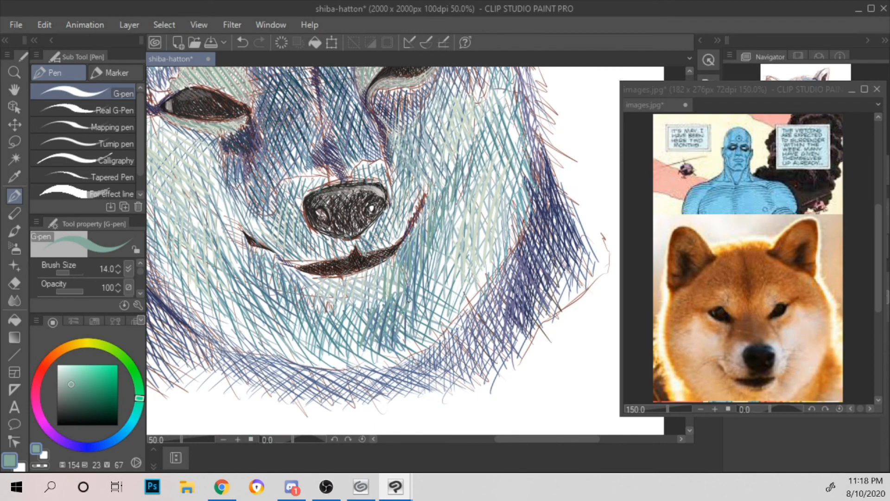
Step: Hatch slanted muted green strokes across the middle of the left cheek towards the mouth corner
scroll(399, 302, down, 1)
drag(481, 162, 483, 209)
scroll(522, 241, down, 1)
scroll(459, 234, up, 1)
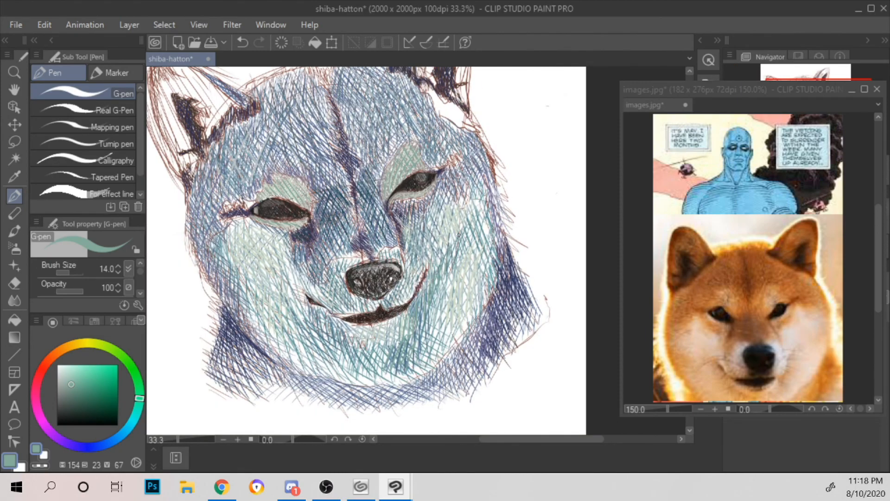
drag(241, 277, 245, 293)
mouse_move(247, 277)
mouse_down()
mouse_move(252, 301)
mouse_move(265, 307)
mouse_up()
mouse_move(265, 283)
mouse_down()
mouse_move(269, 311)
mouse_move(280, 291)
mouse_move(293, 321)
mouse_up()
drag(291, 292, 303, 325)
drag(298, 295, 306, 320)
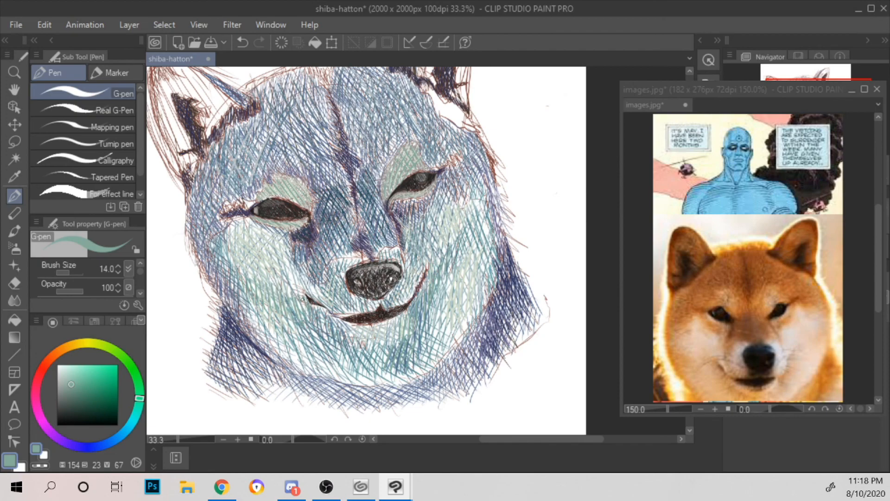
Step: Extend the muted green hatching over the lower left cheek and along the jaw to the chin
drag(239, 292, 245, 305)
drag(249, 305, 267, 342)
drag(262, 306, 280, 358)
mouse_move(275, 320)
mouse_down()
mouse_move(301, 371)
mouse_move(313, 373)
mouse_up()
drag(287, 313, 306, 344)
mouse_move(308, 346)
mouse_down()
mouse_move(328, 373)
mouse_move(331, 361)
mouse_up()
drag(333, 365, 347, 381)
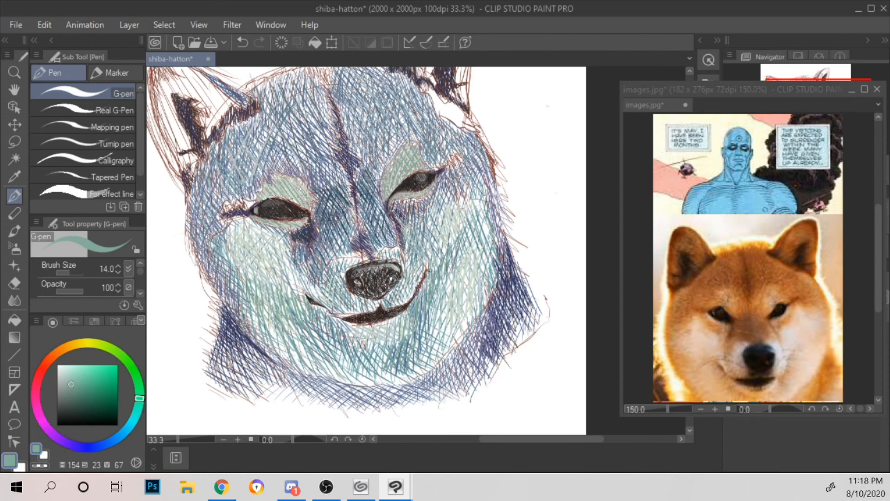
Step: Hatch muted green strokes up the right cheek from beside the mouth, crossing them with opposite strokes near the outer edge
drag(430, 306, 438, 335)
drag(440, 296, 447, 330)
drag(446, 277, 454, 305)
mouse_move(454, 267)
mouse_down()
mouse_move(465, 308)
mouse_move(469, 297)
mouse_up()
mouse_move(465, 251)
mouse_down()
mouse_move(474, 282)
mouse_move(474, 267)
mouse_up()
mouse_move(470, 233)
mouse_down()
mouse_move(483, 270)
mouse_move(482, 242)
mouse_up()
drag(486, 223, 494, 253)
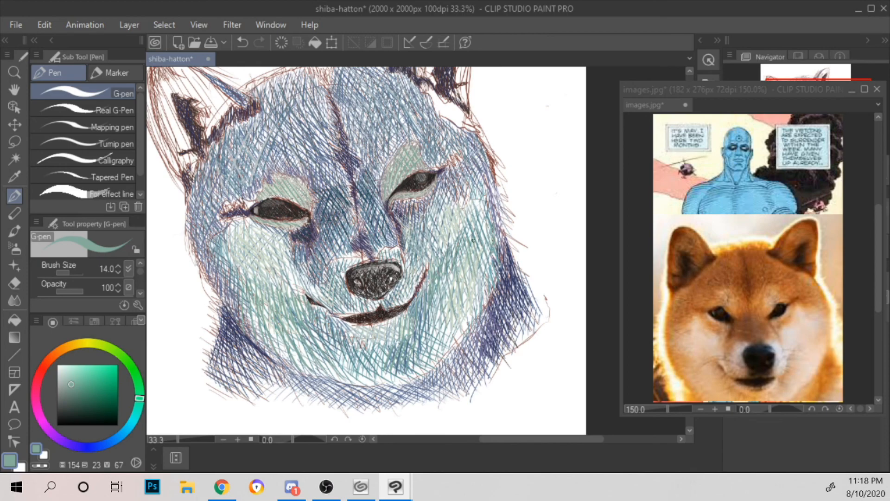
drag(471, 272, 463, 302)
drag(480, 269, 469, 307)
drag(492, 262, 483, 304)
Step: Fill the white patch at the base of the right ear with muted green cross-hatching
scroll(520, 222, down, 1)
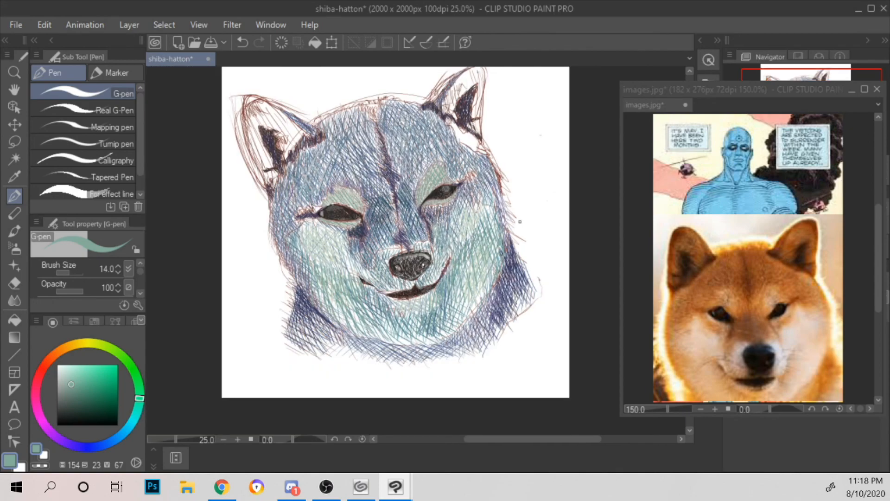
scroll(520, 221, up, 1)
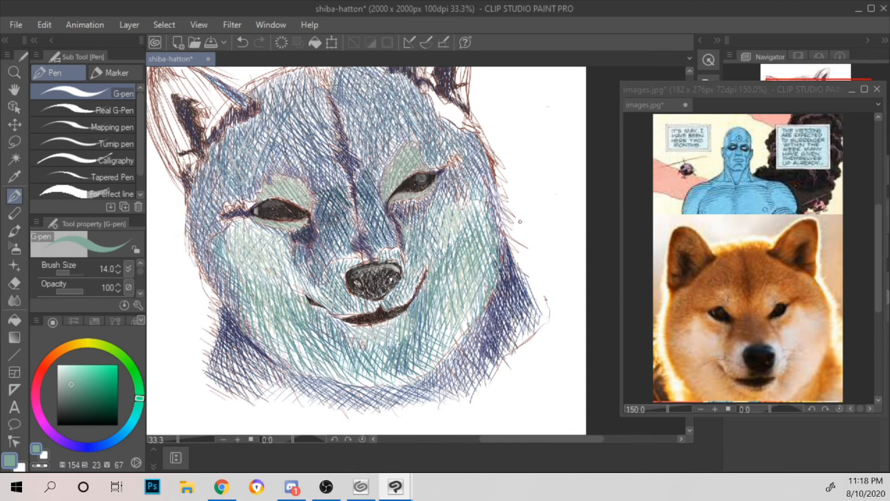
drag(532, 177, 470, 315)
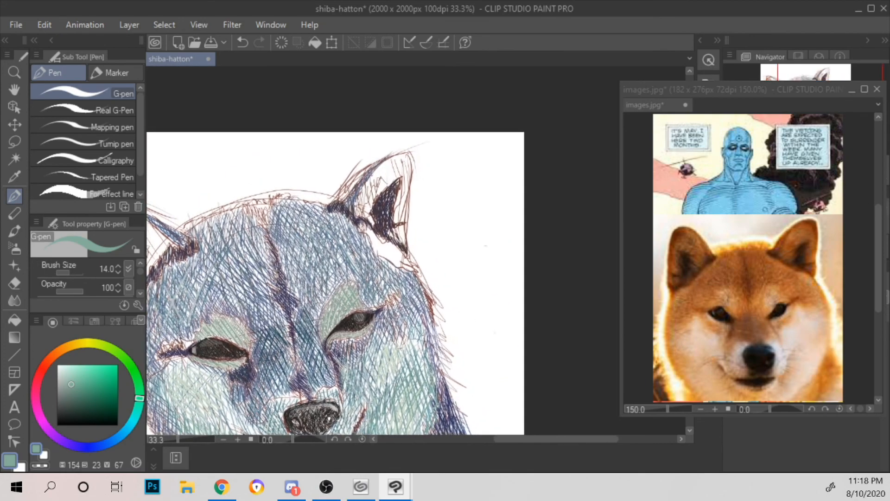
drag(364, 226, 393, 262)
drag(386, 239, 405, 267)
mouse_move(395, 254)
mouse_down()
mouse_move(413, 269)
mouse_move(395, 264)
mouse_up()
drag(369, 237, 393, 258)
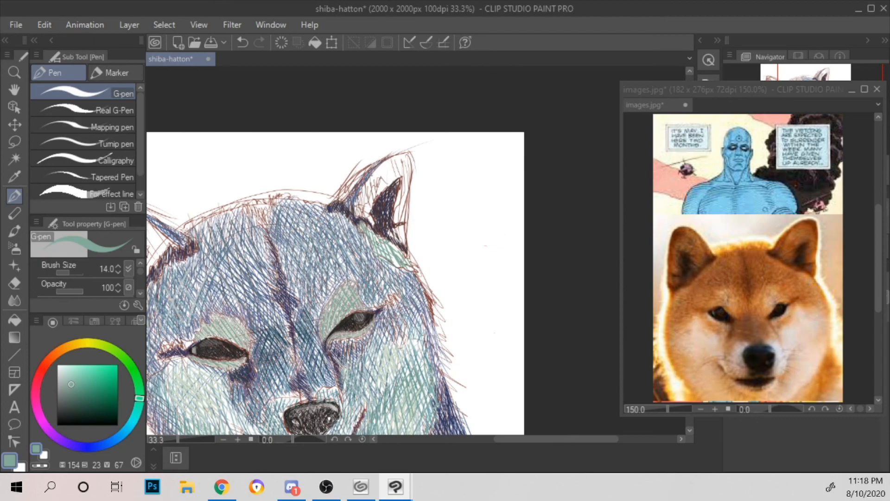
Step: Set the pen colour to teal (H 172, S 40, V 56) and add strokes inside the upper and outer left ear
click(135, 414)
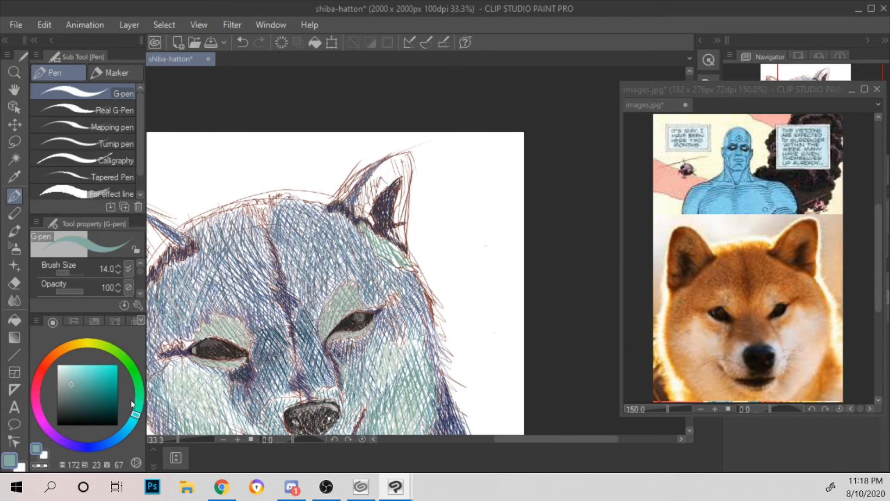
click(82, 391)
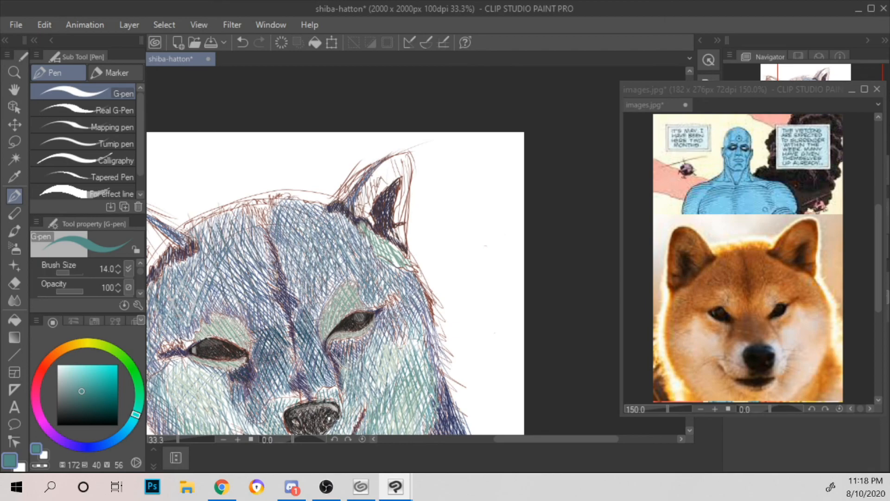
mouse_move(386, 237)
mouse_down()
mouse_move(389, 261)
mouse_move(404, 267)
mouse_move(462, 206)
mouse_up()
drag(406, 192, 508, 220)
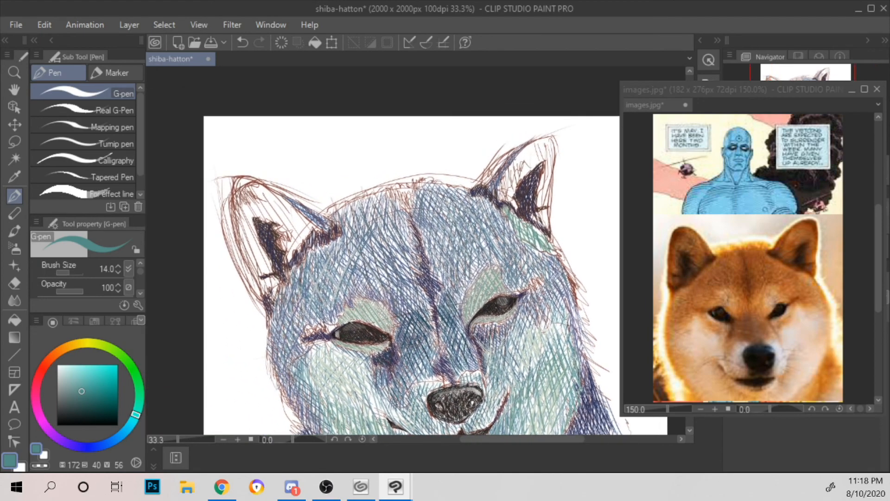
drag(245, 201, 255, 266)
drag(255, 228, 268, 277)
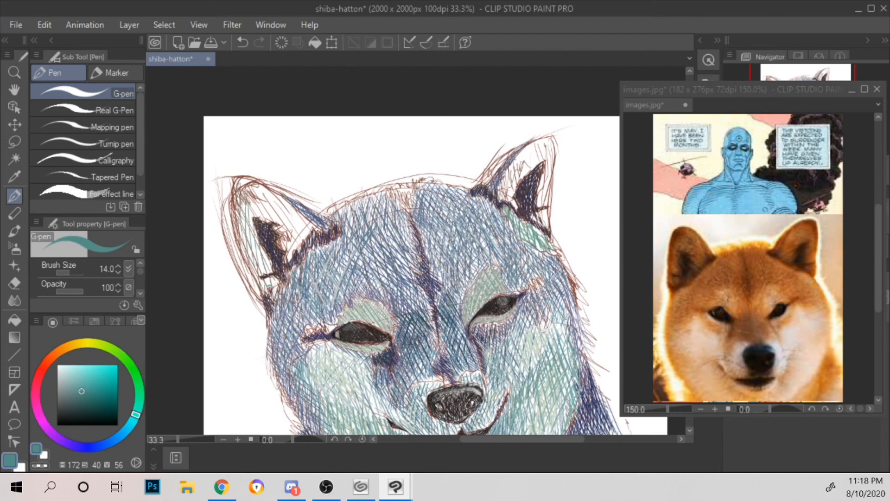
mouse_move(272, 192)
mouse_down()
mouse_move(279, 224)
mouse_move(271, 222)
mouse_up()
drag(262, 184, 256, 218)
drag(253, 198, 250, 223)
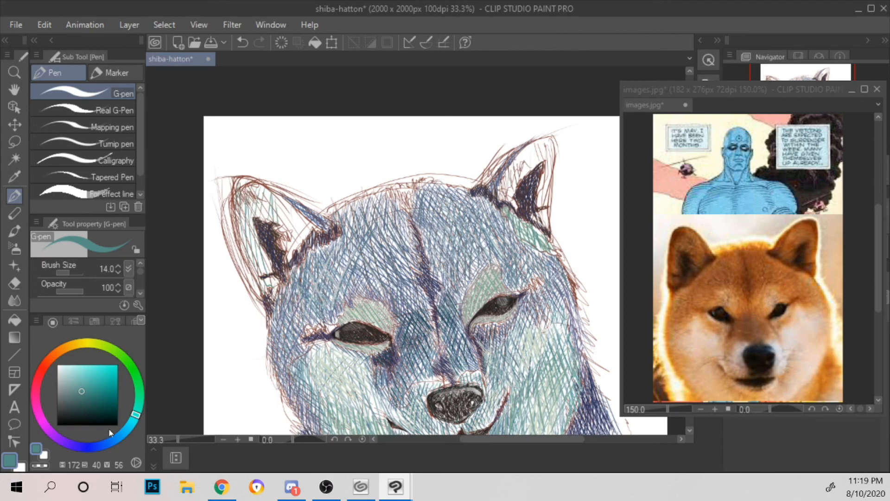
Step: Set the pen colour to dark blue (H 224, S 56, V 43) and hatch diagonal strokes inside the left ear around its dark patch
click(101, 444)
click(91, 399)
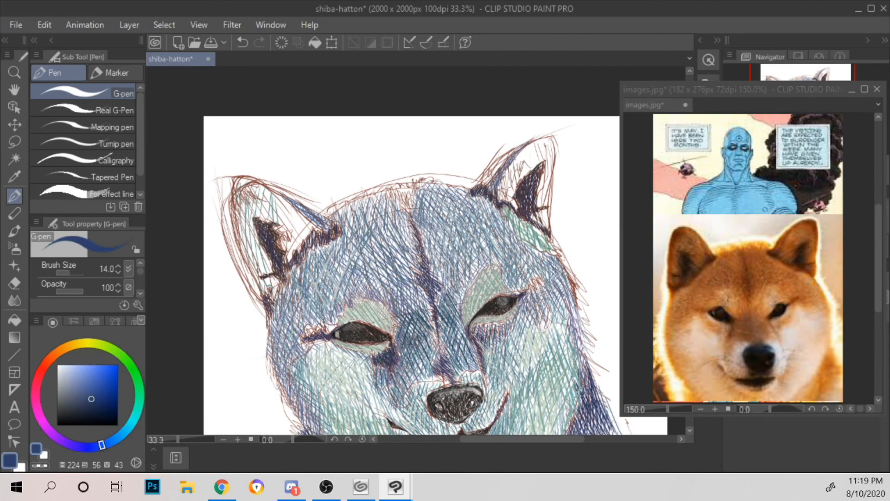
drag(244, 258, 262, 274)
drag(242, 246, 261, 267)
drag(237, 223, 266, 259)
mouse_move(237, 215)
mouse_down()
mouse_move(258, 244)
mouse_move(252, 222)
mouse_up()
drag(237, 192, 253, 217)
mouse_move(239, 188)
mouse_down()
mouse_move(258, 218)
mouse_move(255, 206)
mouse_up()
mouse_move(249, 187)
mouse_down()
mouse_move(263, 213)
mouse_move(292, 232)
mouse_up()
mouse_move(280, 198)
mouse_down()
mouse_move(309, 230)
mouse_move(297, 238)
mouse_up()
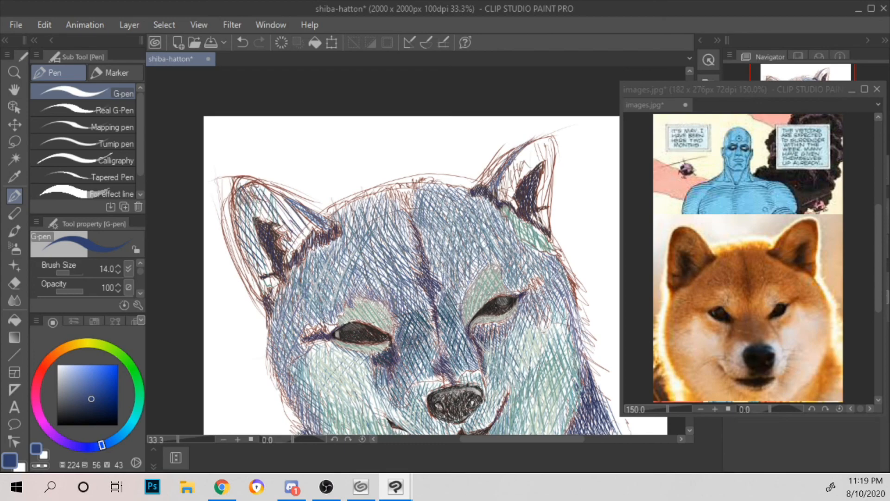
Step: Layer more dark blue strokes across the left ear's upper area and down to its base
drag(259, 189, 268, 216)
mouse_move(265, 194)
mouse_down()
mouse_move(274, 220)
mouse_move(290, 222)
mouse_up()
mouse_move(288, 209)
mouse_down()
mouse_move(296, 249)
mouse_move(307, 253)
mouse_up()
drag(239, 190, 245, 218)
drag(258, 252, 268, 293)
drag(271, 280, 277, 290)
drag(290, 241, 298, 251)
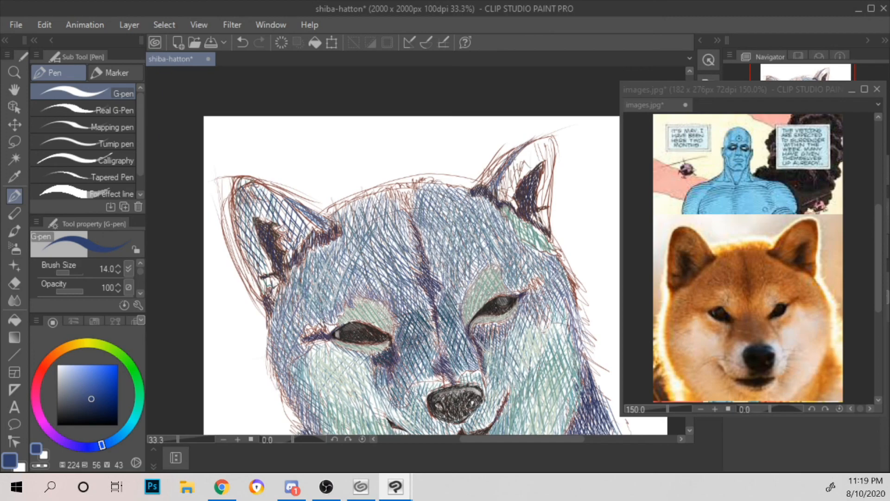
Step: Set the pen colour to navy (H 237, S 64, V 25) and hatch long diagonal strokes down the outer side and across the top of the left ear
scroll(274, 176, down, 1)
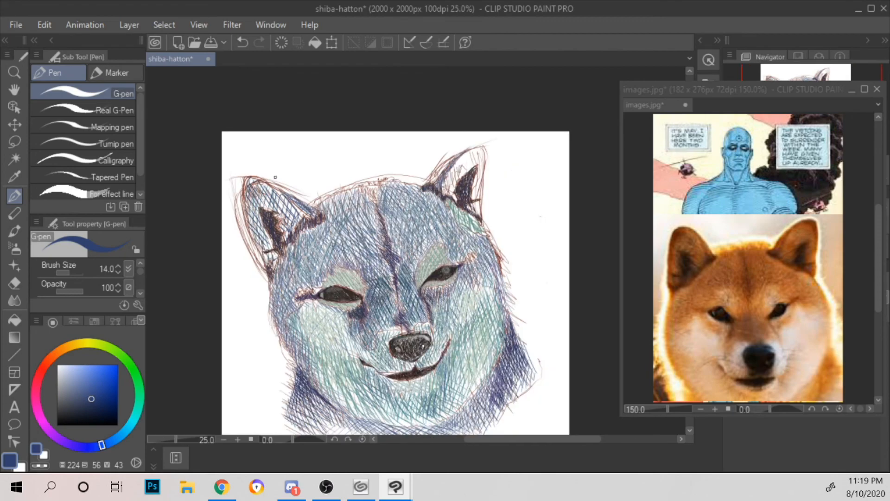
scroll(274, 177, up, 3)
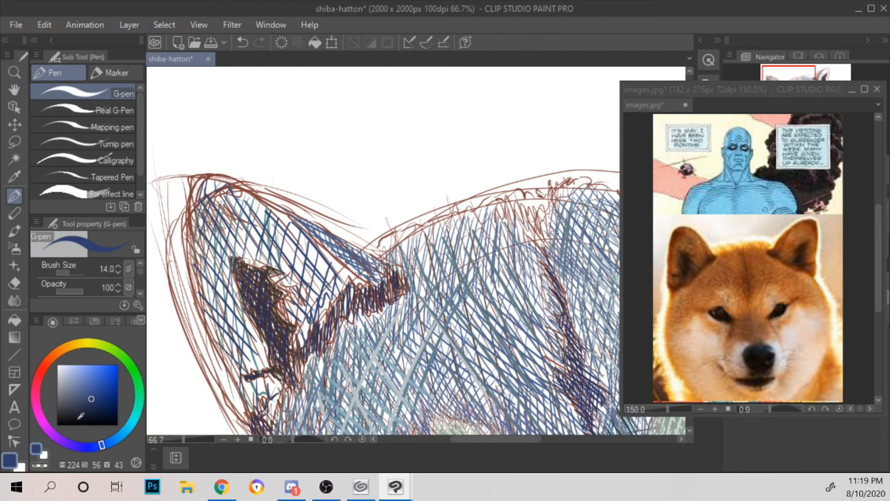
click(90, 445)
click(96, 410)
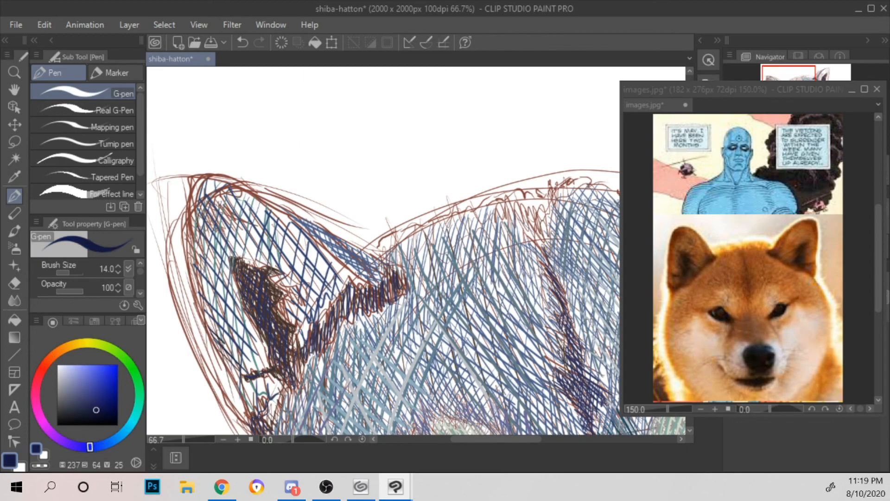
drag(205, 307, 258, 360)
drag(203, 294, 258, 351)
drag(195, 275, 255, 340)
drag(194, 252, 246, 317)
drag(193, 226, 244, 298)
drag(193, 207, 233, 269)
mouse_move(200, 185)
mouse_down()
mouse_move(233, 253)
mouse_move(260, 256)
mouse_up()
mouse_move(229, 187)
mouse_down()
mouse_move(273, 267)
mouse_move(301, 276)
mouse_up()
mouse_move(269, 207)
mouse_down()
mouse_move(326, 295)
mouse_move(338, 293)
mouse_up()
mouse_move(293, 227)
mouse_down()
mouse_move(346, 285)
mouse_move(367, 281)
mouse_up()
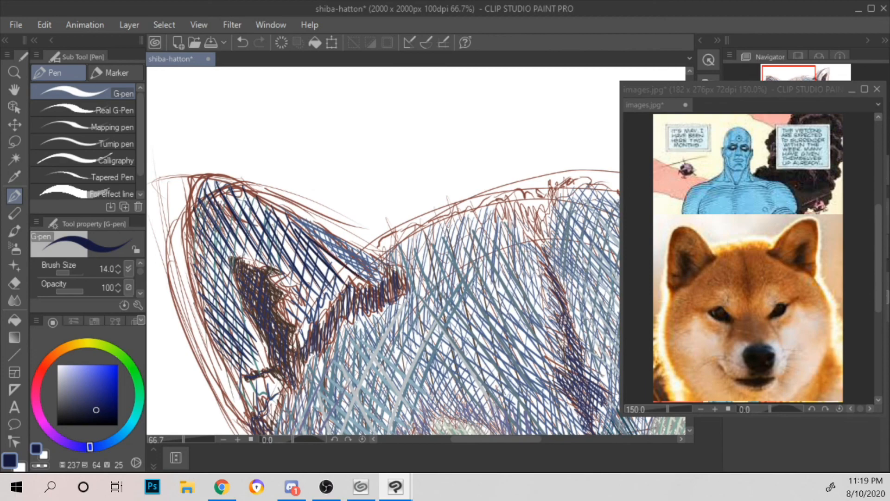
Step: Add short navy strokes around the dark inner patch of the left ear
drag(282, 308, 290, 324)
mouse_move(285, 293)
mouse_down()
mouse_move(304, 340)
mouse_move(307, 324)
mouse_up()
drag(291, 267, 319, 309)
mouse_move(308, 260)
mouse_down()
mouse_move(324, 294)
mouse_move(356, 285)
mouse_up()
drag(278, 279, 295, 286)
drag(243, 258, 278, 262)
drag(289, 228, 298, 263)
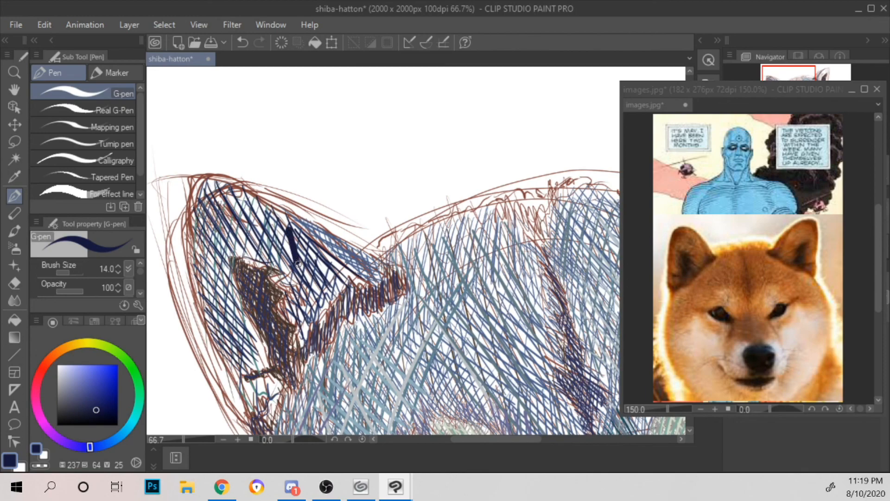
key(ctrl+z)
key(ctrl+z)
mouse_move(288, 227)
mouse_down()
mouse_move(293, 277)
mouse_move(297, 205)
mouse_up()
key(ctrl+z)
Step: Add navy strokes along the left ear's outer edge and near its base
mouse_move(237, 279)
mouse_down()
mouse_move(250, 324)
mouse_move(265, 319)
mouse_move(274, 337)
mouse_up()
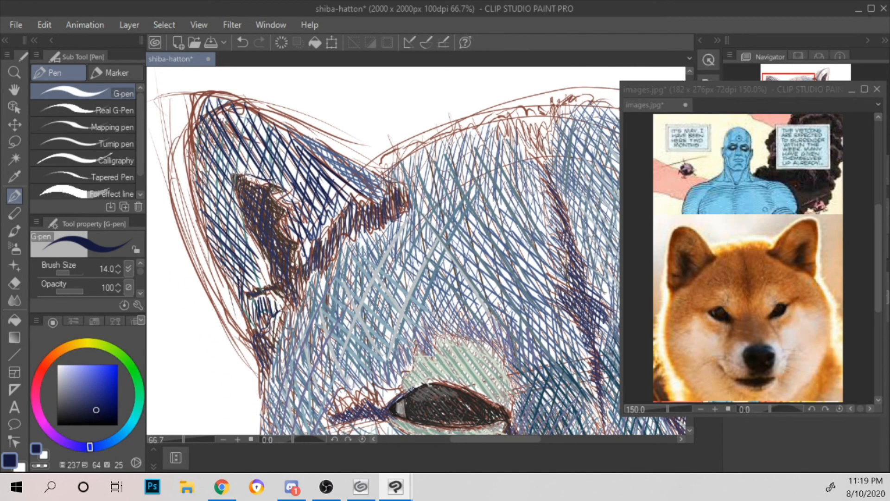
drag(270, 278, 225, 189)
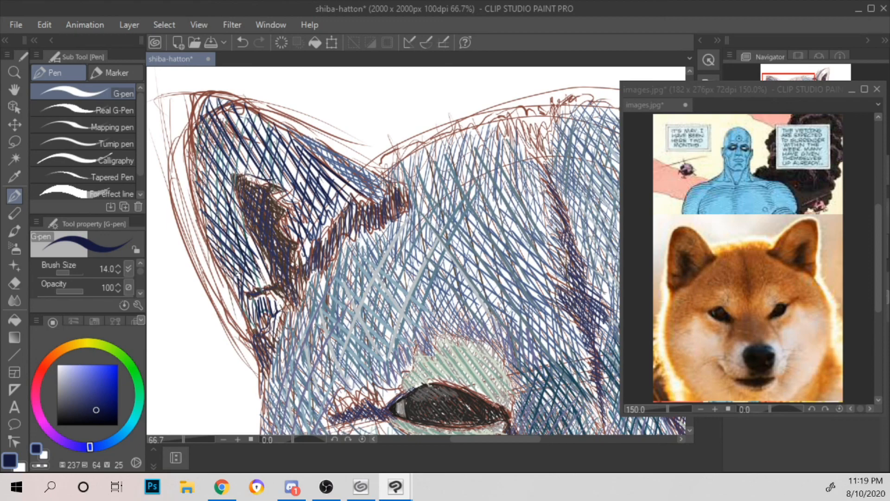
drag(243, 279, 198, 145)
drag(226, 218, 245, 129)
drag(215, 194, 231, 112)
drag(201, 177, 217, 84)
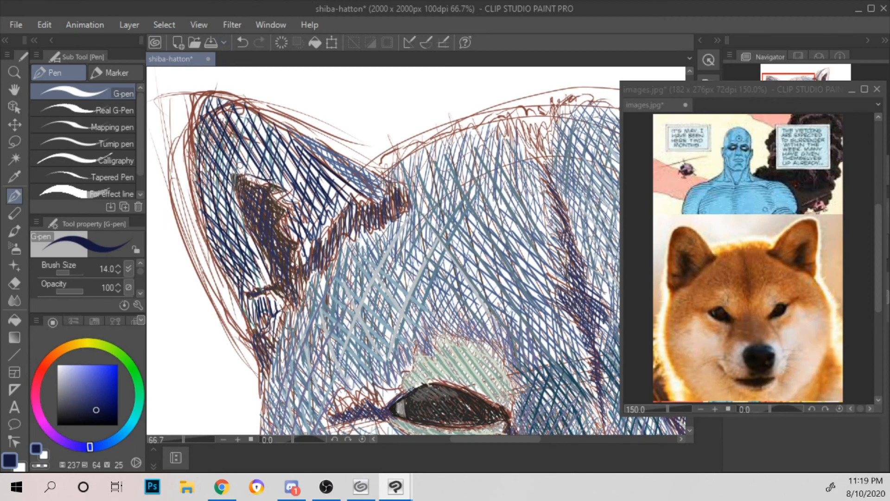
Step: Set the pen colour to light blue (H 207, S 47, V 76) and hatch diagonal strokes across the upper left ear
click(82, 396)
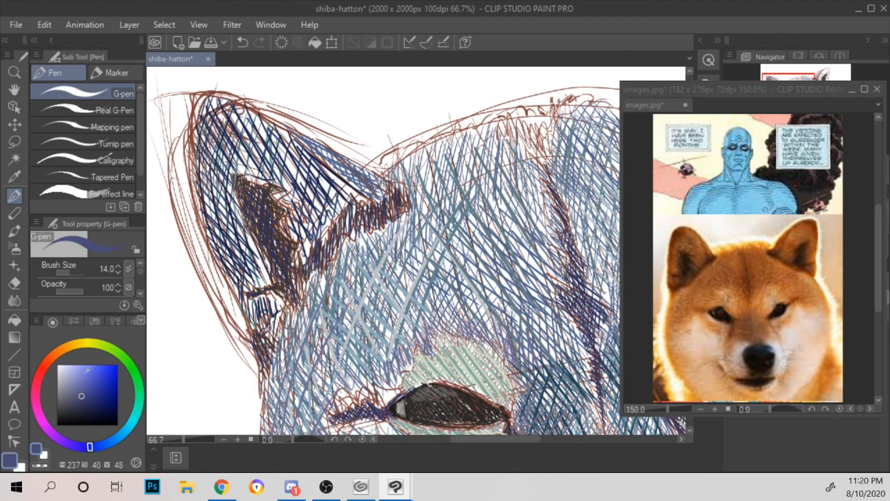
click(101, 444)
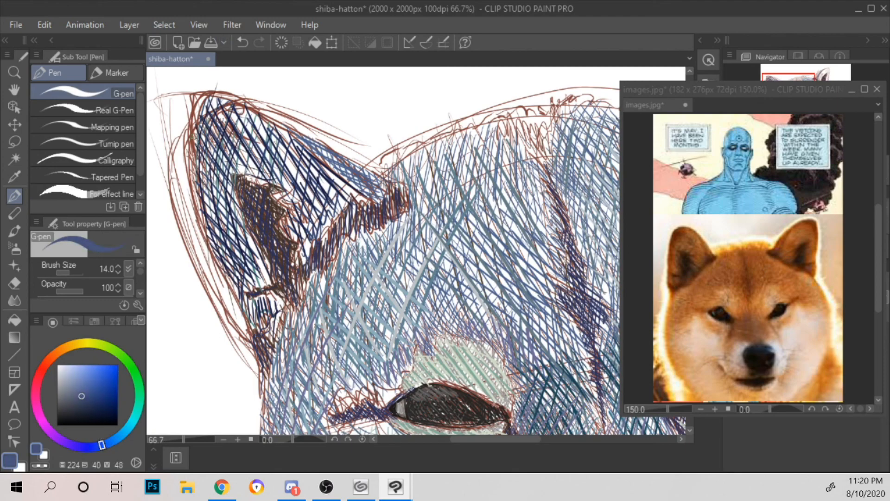
click(77, 382)
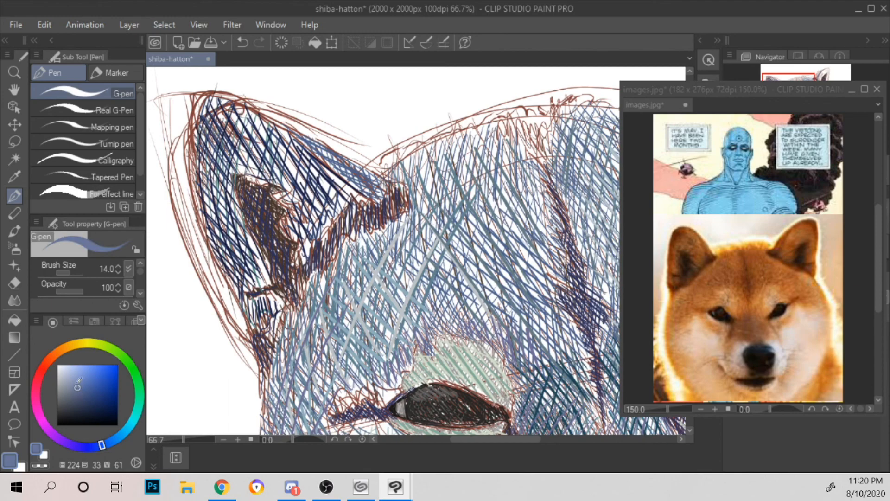
click(85, 378)
drag(201, 190, 235, 226)
drag(194, 162, 232, 208)
drag(200, 143, 226, 188)
mouse_move(204, 119)
mouse_down()
mouse_move(229, 172)
mouse_move(236, 165)
mouse_up()
mouse_move(222, 112)
mouse_down()
mouse_move(247, 168)
mouse_move(254, 165)
mouse_up()
mouse_move(249, 114)
mouse_down()
mouse_move(271, 175)
mouse_move(293, 188)
mouse_up()
drag(276, 131, 315, 208)
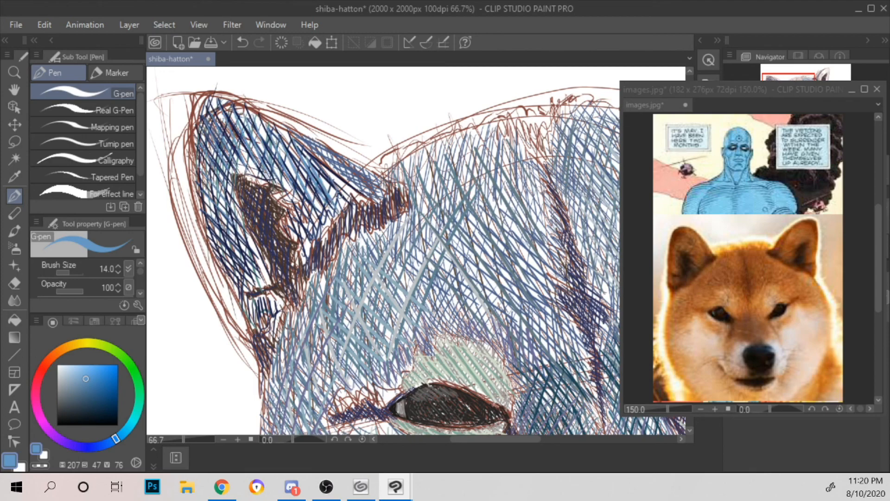
Step: Add light blue cross strokes down the outer side of the left ear beside the dark patch
drag(263, 274, 250, 290)
drag(257, 257, 233, 286)
drag(241, 241, 222, 279)
drag(232, 217, 223, 257)
drag(235, 208, 220, 244)
Step: Hatch light blue strokes across the upper part of the right ear, above the dark inner patch
scroll(272, 123, down, 3)
drag(502, 110, 407, 213)
scroll(407, 213, up, 2)
scroll(407, 213, up, 1)
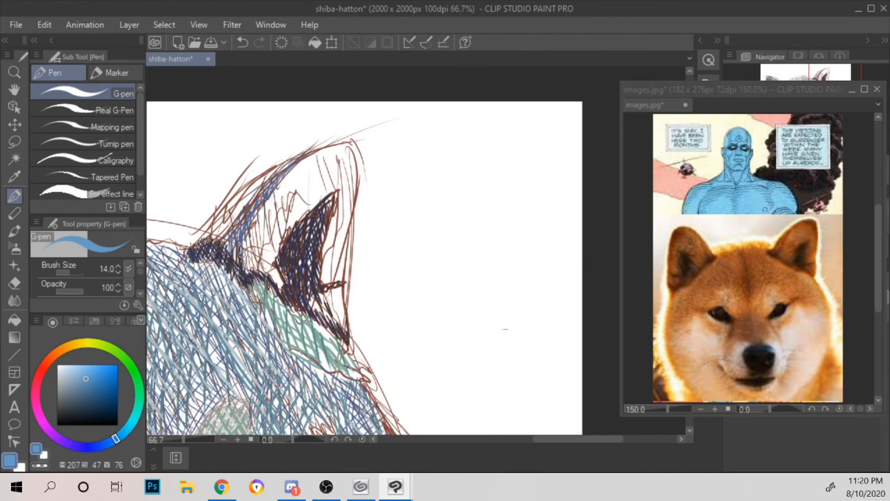
mouse_move(261, 273)
mouse_down()
mouse_move(246, 233)
mouse_move(269, 189)
mouse_up()
mouse_move(281, 227)
mouse_down()
mouse_move(289, 193)
mouse_move(295, 218)
mouse_up()
drag(286, 182, 298, 216)
mouse_move(296, 176)
mouse_down()
mouse_move(307, 209)
mouse_move(315, 207)
mouse_up()
mouse_move(311, 163)
mouse_down()
mouse_move(323, 203)
mouse_move(332, 198)
mouse_up()
mouse_move(328, 157)
mouse_down()
mouse_move(337, 189)
mouse_move(348, 185)
mouse_up()
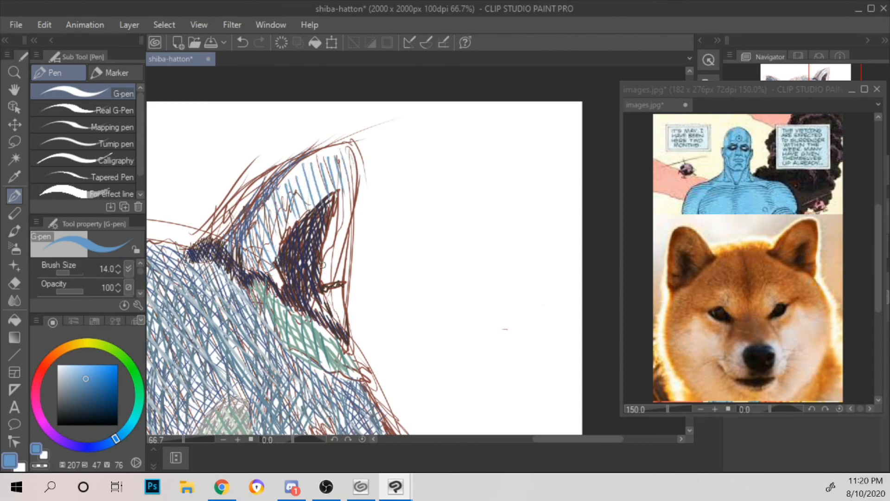
Step: Add short light blue strokes down the right ear's outer side and near its base
drag(328, 226, 335, 268)
drag(330, 209, 340, 249)
drag(337, 185, 346, 231)
drag(343, 170, 351, 213)
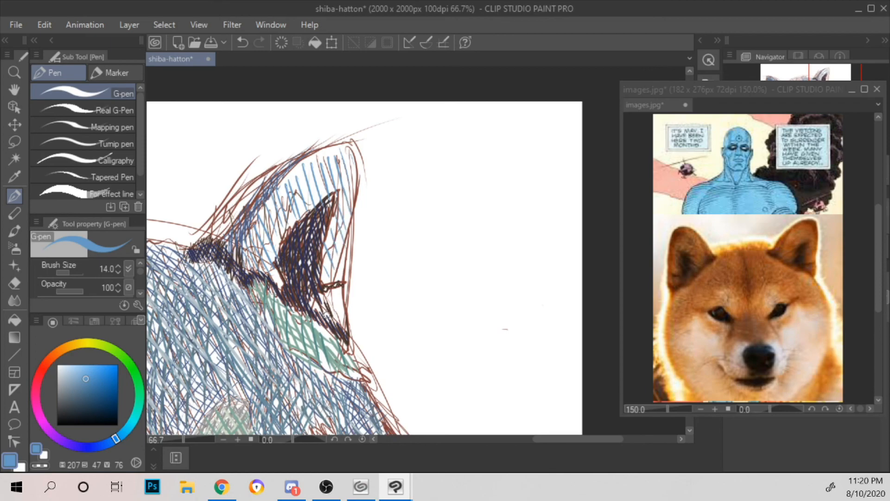
drag(314, 299, 327, 320)
drag(325, 294, 340, 314)
drag(336, 291, 344, 319)
Step: Cross-hatch the inner side and top of the right ear with light blue strokes in the opposite direction
mouse_move(242, 228)
mouse_down()
mouse_move(252, 264)
mouse_move(262, 255)
mouse_up()
mouse_move(262, 190)
mouse_down()
mouse_move(275, 228)
mouse_move(269, 278)
mouse_up()
mouse_move(270, 208)
mouse_down()
mouse_move(281, 237)
mouse_move(278, 286)
mouse_up()
drag(274, 244, 290, 203)
mouse_move(295, 194)
mouse_down()
mouse_move(310, 167)
mouse_move(290, 171)
mouse_up()
drag(290, 182, 301, 162)
drag(282, 203, 311, 159)
drag(291, 199, 322, 155)
drag(297, 217, 344, 153)
Step: Add light blue cross strokes from the right ear's tip down its outer edge beside the dark patch
drag(327, 187, 351, 160)
drag(340, 202, 352, 172)
drag(329, 241, 346, 194)
drag(321, 268, 354, 190)
drag(334, 276, 348, 209)
Step: Set the pen colour to a darker blue (H 219, S 47, V 52) and hatch diagonal strokes over the right ear up to its tip
click(86, 391)
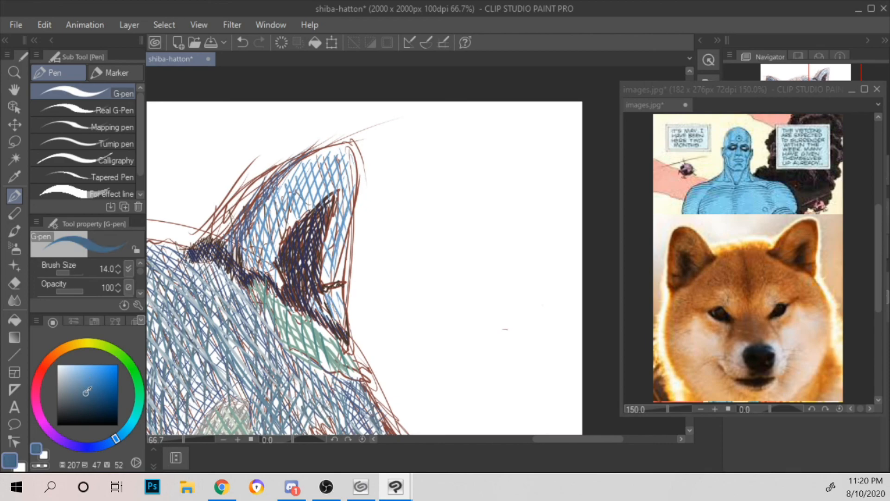
click(106, 442)
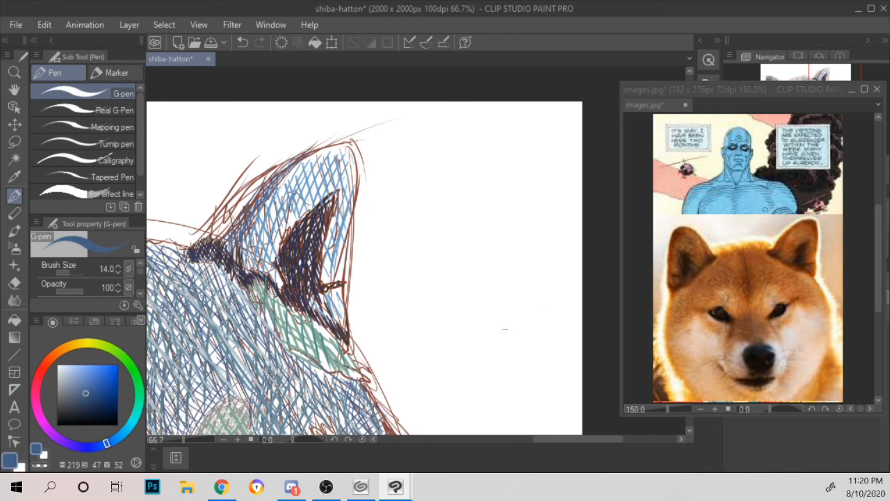
mouse_move(245, 274)
mouse_down()
mouse_move(264, 238)
mouse_move(274, 244)
mouse_move(283, 199)
mouse_up()
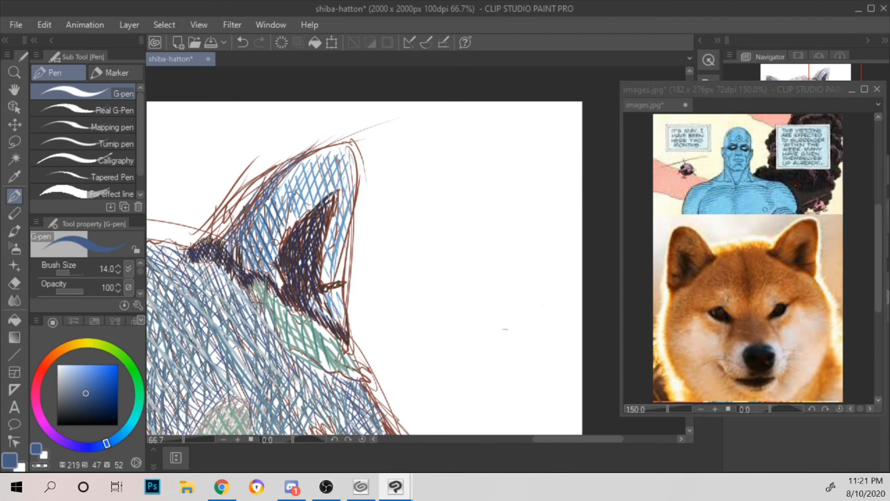
scroll(276, 241, up, 2)
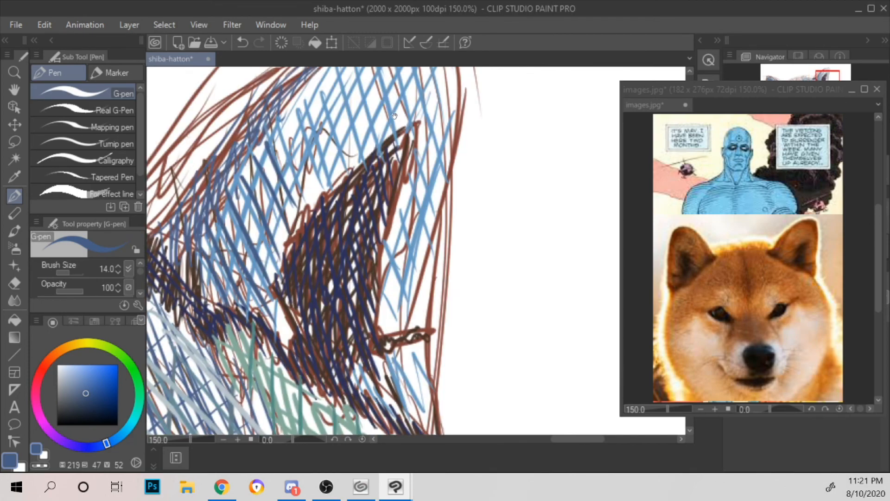
drag(394, 117, 370, 235)
mouse_move(307, 184)
mouse_down()
mouse_move(343, 277)
mouse_move(355, 268)
mouse_up()
drag(330, 166, 360, 252)
mouse_move(342, 161)
mouse_down()
mouse_move(373, 252)
mouse_move(386, 244)
mouse_up()
drag(369, 153, 402, 244)
drag(385, 144, 419, 240)
drag(403, 150, 431, 222)
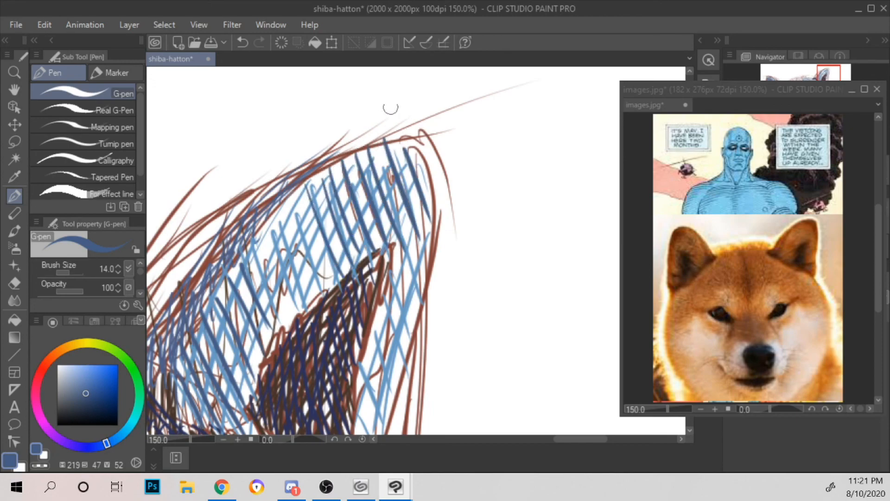
Step: Add long darker blue cross strokes along the upper curve of the right ear
drag(421, 191, 454, 106)
drag(258, 225, 356, 93)
mouse_move(274, 250)
mouse_down()
mouse_move(333, 151)
mouse_move(394, 95)
mouse_up()
drag(290, 249, 393, 138)
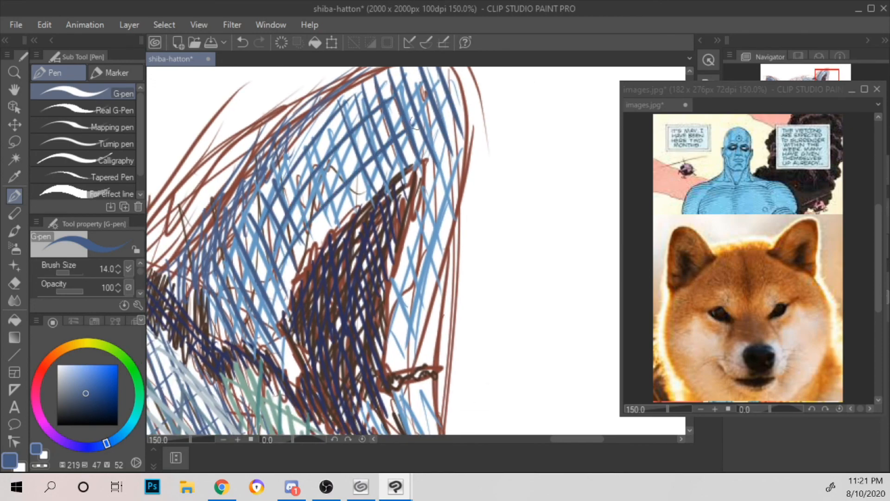
drag(281, 276, 402, 163)
Step: Add long darker blue strokes down the outer side of the right ear, between the dark patch and the edge
drag(536, 161, 533, 113)
drag(431, 135, 386, 289)
drag(414, 164, 385, 268)
drag(449, 117, 399, 315)
drag(454, 130, 407, 319)
drag(412, 248, 397, 392)
scroll(425, 335, down, 4)
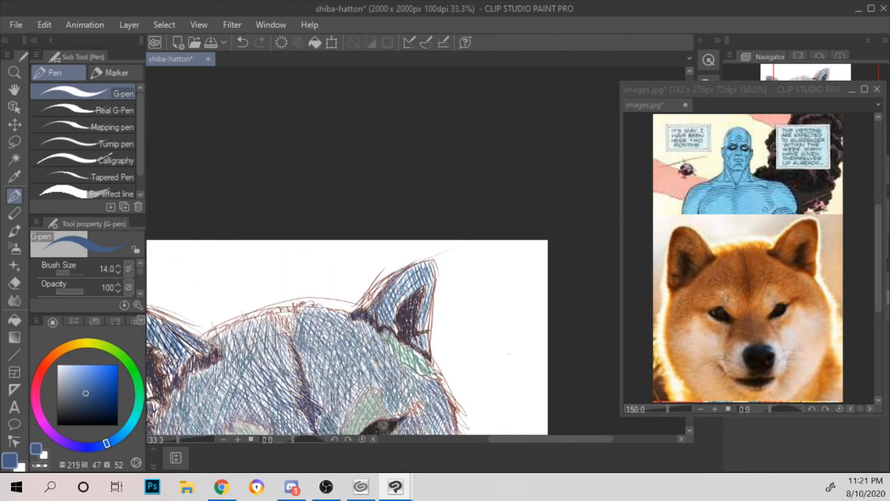
Step: Set the pen colour to pale teal (H 161, S 22, V 75) and add curved strokes on the right ear's inner side
drag(471, 223, 480, 125)
click(138, 393)
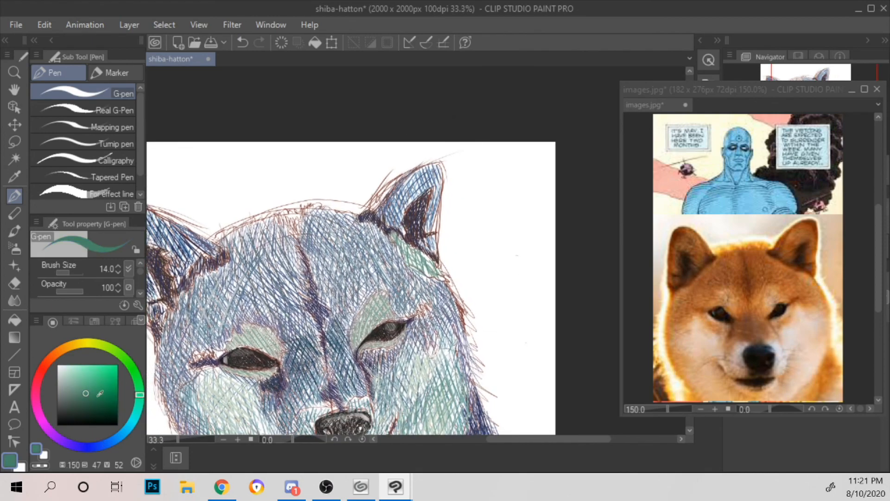
click(71, 380)
click(138, 404)
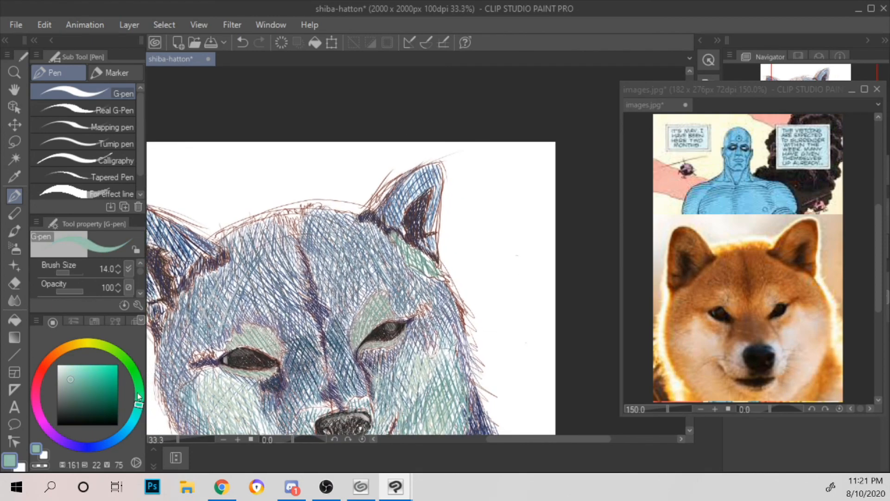
scroll(156, 363, up, 1)
scroll(156, 363, up, 2)
drag(482, 218, 278, 417)
drag(497, 111, 295, 311)
drag(439, 335, 323, 226)
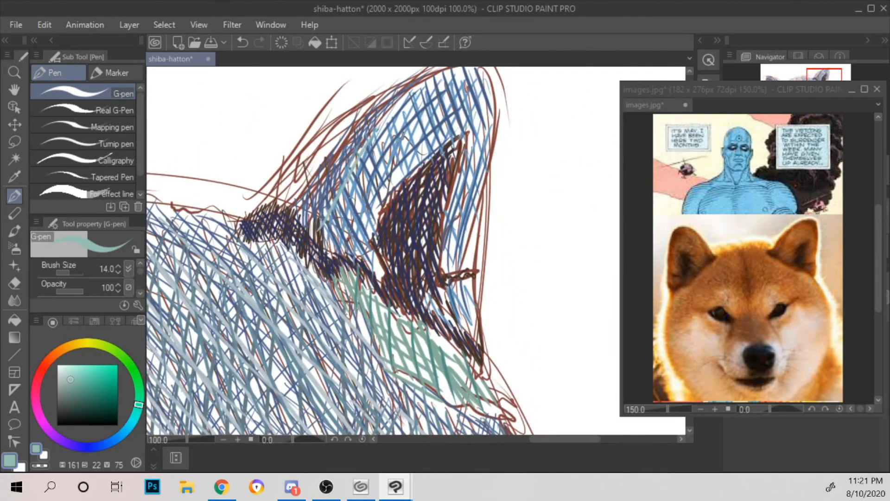
mouse_move(353, 254)
mouse_down()
mouse_move(412, 130)
mouse_move(423, 128)
mouse_up()
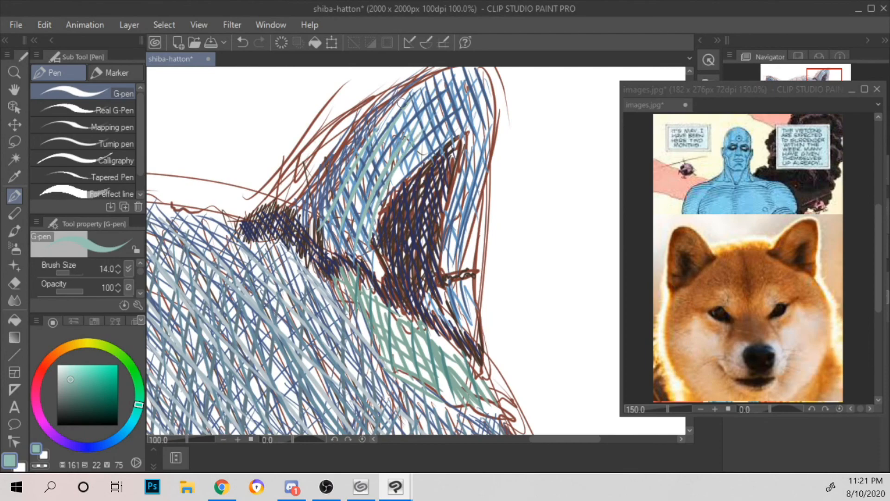
Step: Add pale teal strokes across the top and tip of the right ear
mouse_move(351, 178)
mouse_down()
mouse_move(413, 94)
mouse_move(424, 147)
mouse_up()
drag(428, 86, 432, 143)
drag(440, 83, 459, 137)
mouse_move(464, 82)
mouse_down()
mouse_move(479, 92)
mouse_move(472, 171)
mouse_up()
scroll(469, 195, down, 4)
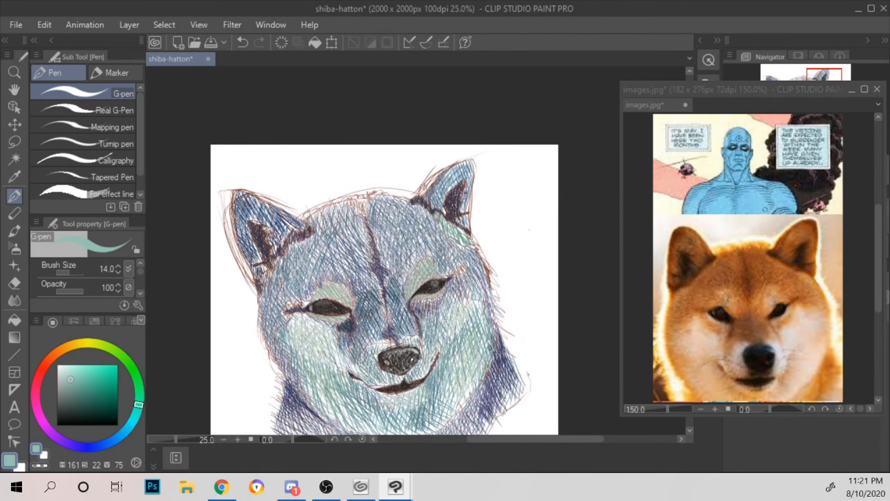
Step: Add long pale teal strokes down the outer side of the left ear beside the dark patch
drag(434, 223, 529, 211)
scroll(527, 194, up, 1)
drag(365, 206, 459, 219)
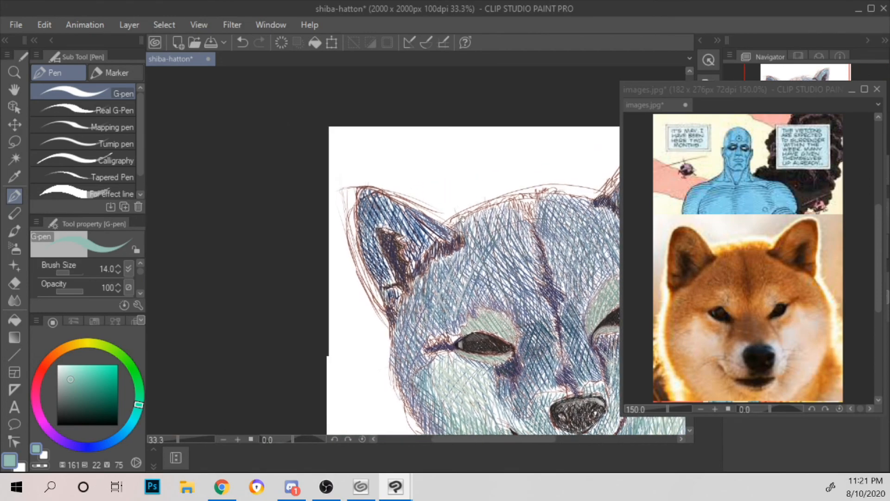
scroll(437, 200, up, 2)
mouse_move(294, 179)
mouse_down()
mouse_move(285, 230)
mouse_move(317, 328)
mouse_up()
drag(307, 248, 330, 327)
drag(289, 267, 323, 357)
drag(297, 289, 331, 364)
drag(318, 308, 360, 386)
Step: Hatch pale teal strokes over the left ear's tip and around the top of its dark inner patch
drag(306, 182, 297, 214)
mouse_move(314, 187)
mouse_down()
mouse_move(304, 233)
mouse_move(315, 225)
mouse_up()
mouse_move(324, 209)
mouse_down()
mouse_move(320, 233)
mouse_move(328, 233)
mouse_up()
mouse_move(337, 200)
mouse_down()
mouse_move(334, 248)
mouse_move(345, 228)
mouse_move(357, 265)
mouse_up()
mouse_move(318, 210)
mouse_down()
mouse_move(369, 265)
mouse_move(369, 250)
mouse_move(393, 261)
mouse_up()
drag(352, 201, 409, 253)
drag(362, 271, 371, 280)
drag(366, 260, 376, 314)
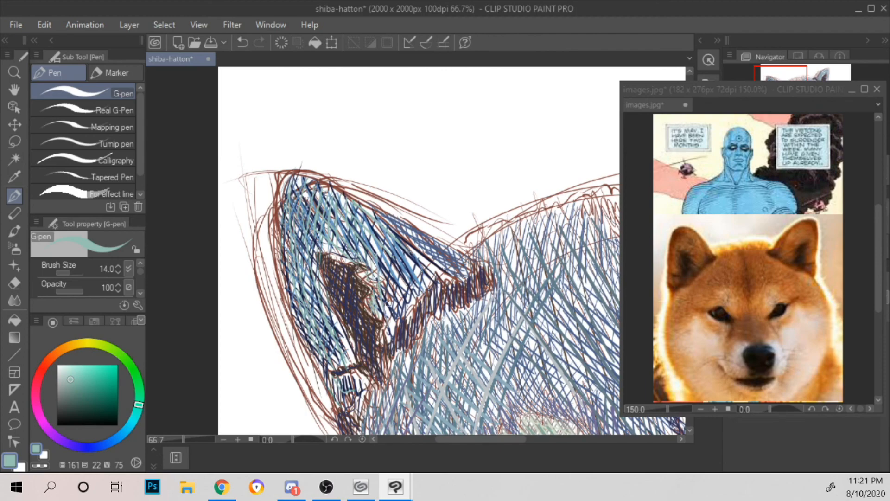
Step: Add pale teal strokes on the left ear's inner side, between the dark patch and the forehead
drag(387, 229, 389, 293)
drag(401, 246, 392, 310)
drag(406, 257, 399, 313)
drag(411, 259, 410, 304)
mouse_move(422, 262)
mouse_down()
mouse_move(412, 302)
mouse_move(417, 293)
mouse_up()
drag(427, 268, 419, 285)
drag(407, 239, 451, 288)
scroll(416, 250, down, 5)
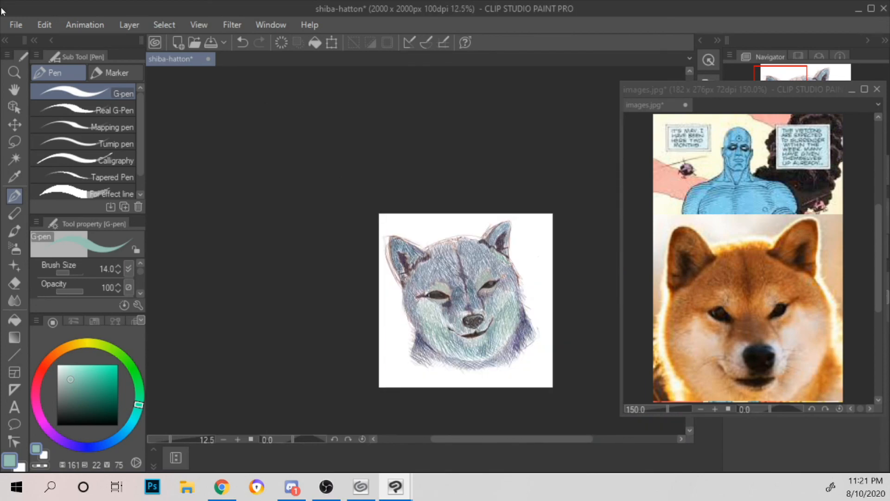
Step: Add long, nearly vertical pale teal strokes over the right half of the forehead
scroll(418, 222, up, 3)
scroll(379, 278, up, 3)
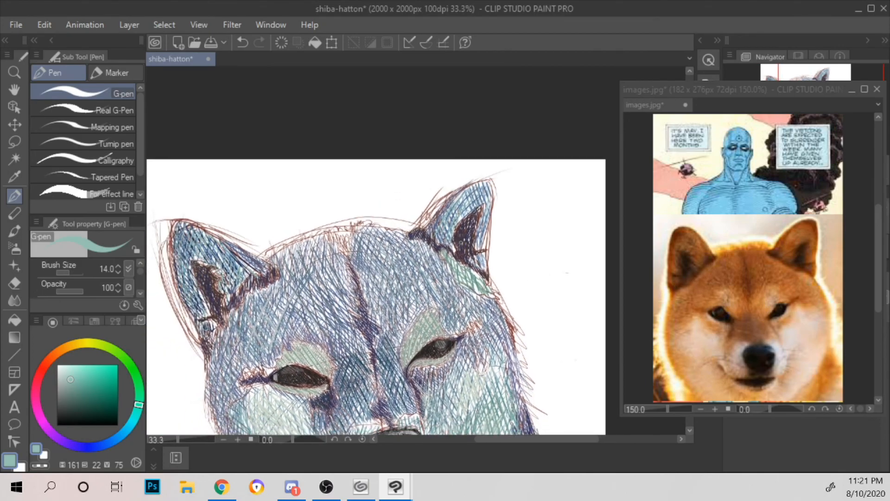
drag(291, 216, 291, 299)
drag(309, 220, 307, 329)
drag(324, 238, 319, 326)
drag(342, 260, 340, 334)
drag(361, 279, 367, 377)
mouse_move(378, 260)
mouse_down()
mouse_move(385, 355)
mouse_move(468, 169)
mouse_up()
Step: Hatch long diagonal pale teal strokes across the left half of the forehead
drag(193, 288, 268, 353)
drag(194, 260, 289, 338)
drag(212, 241, 309, 336)
drag(232, 210, 336, 324)
drag(251, 180, 351, 293)
drag(280, 161, 366, 257)
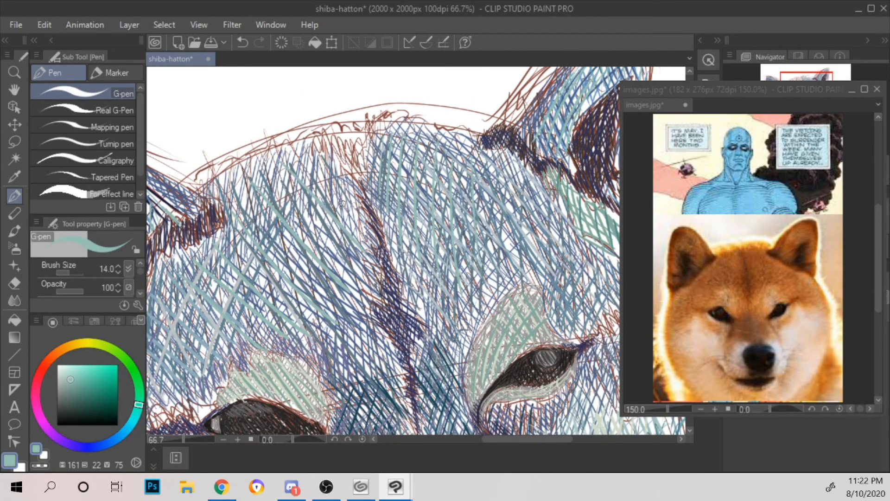
Step: Add short pale teal strokes along the left outer edge of the face and cheek
drag(473, 200, 401, 22)
drag(313, 233, 416, 92)
drag(352, 182, 479, 155)
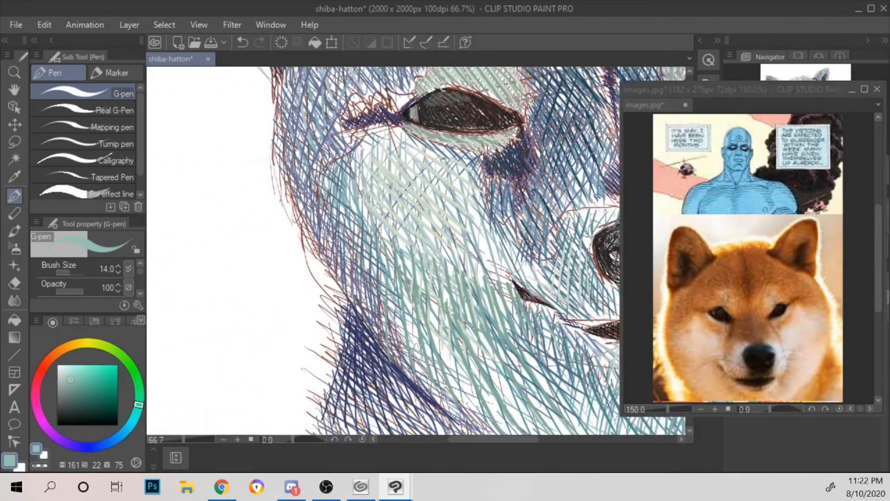
drag(440, 100, 469, 173)
mouse_move(279, 208)
mouse_down()
mouse_move(302, 229)
mouse_move(300, 218)
mouse_up()
drag(277, 175, 301, 204)
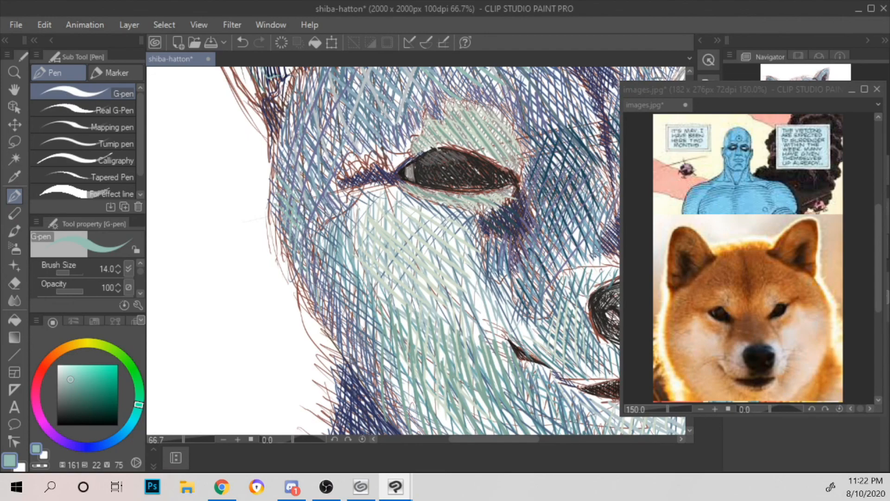
drag(482, 328, 348, 266)
drag(205, 264, 235, 331)
drag(206, 251, 223, 293)
Step: Add short pale teal strokes on the right edge of the face below the right ear
drag(377, 252, 165, 309)
drag(455, 234, 317, 175)
drag(440, 123, 449, 247)
drag(377, 88, 371, 124)
drag(386, 101, 376, 134)
mouse_move(391, 108)
mouse_down()
mouse_move(386, 137)
mouse_move(394, 137)
mouse_up()
drag(403, 121, 401, 138)
drag(439, 109, 463, 204)
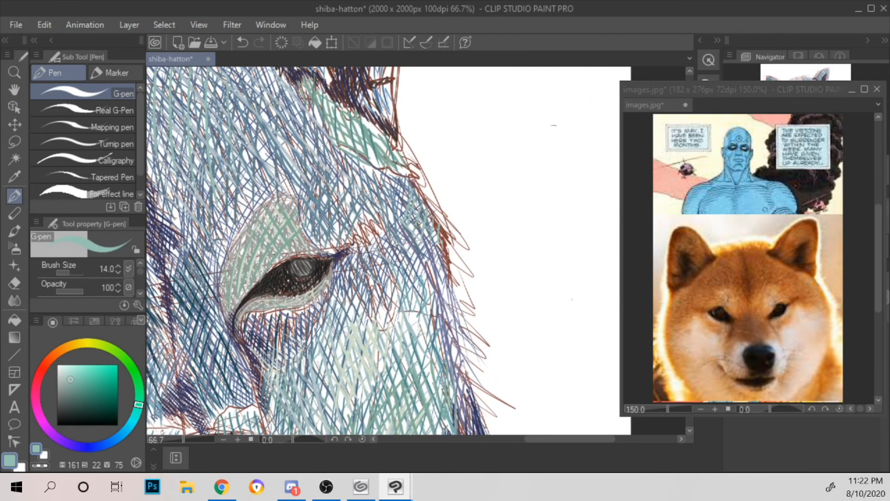
scroll(429, 234, down, 2)
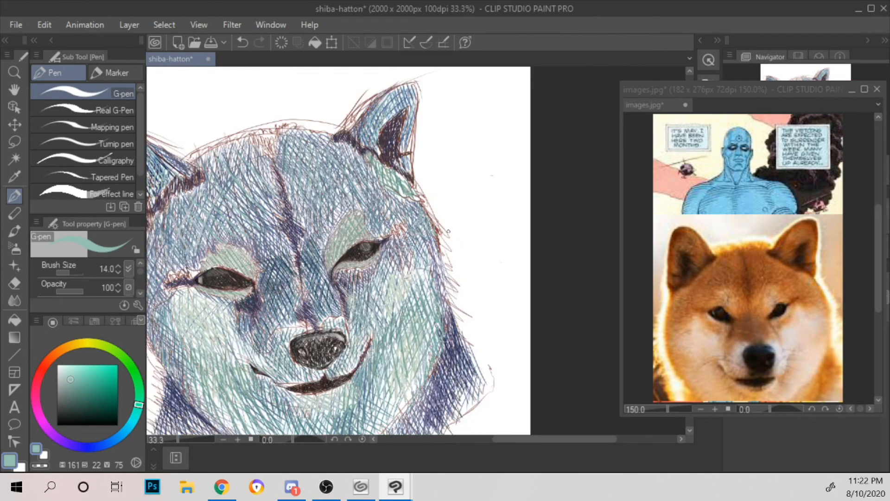
Step: Set the pen colour to dark blue (H 214, S 54, V 49) and stroke along the right jaw line above the neck fur
drag(448, 231, 468, 79)
scroll(460, 156, up, 2)
mouse_move(424, 293)
mouse_down()
mouse_move(491, 136)
mouse_move(529, 86)
mouse_up()
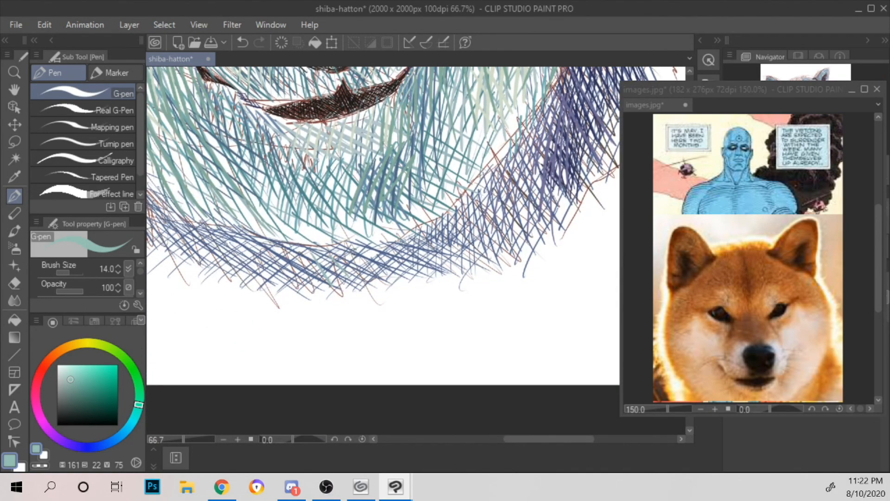
drag(83, 377, 95, 396)
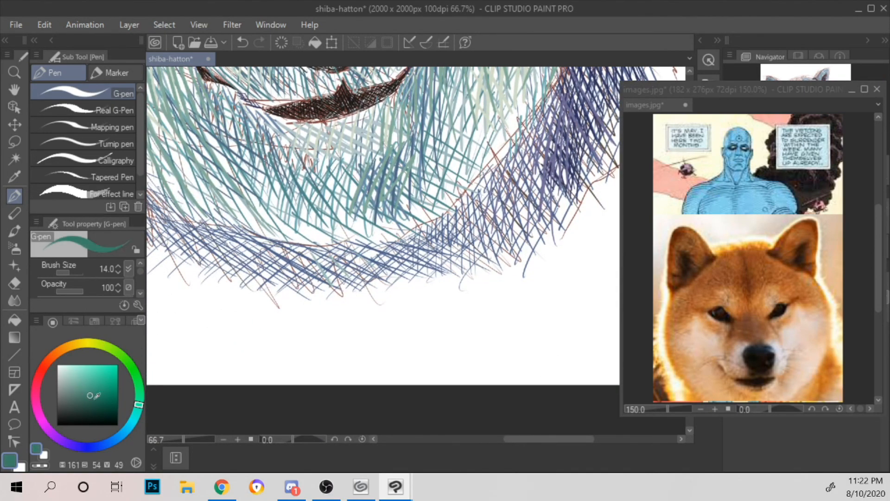
click(110, 440)
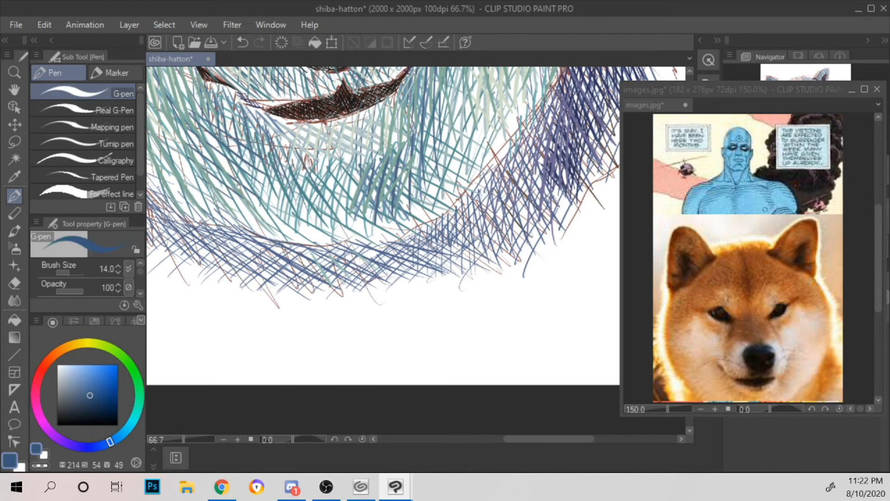
scroll(288, 164, down, 1)
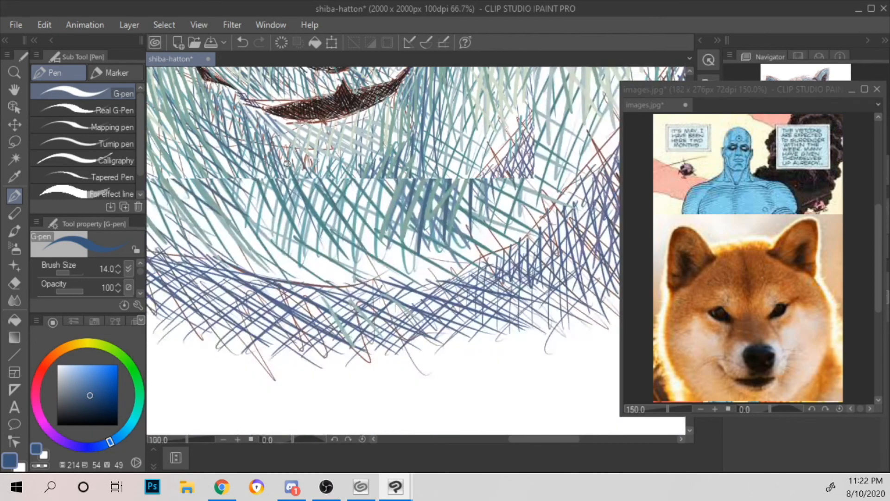
drag(369, 221, 409, 183)
drag(377, 217, 429, 176)
drag(413, 190, 475, 118)
drag(445, 167, 473, 135)
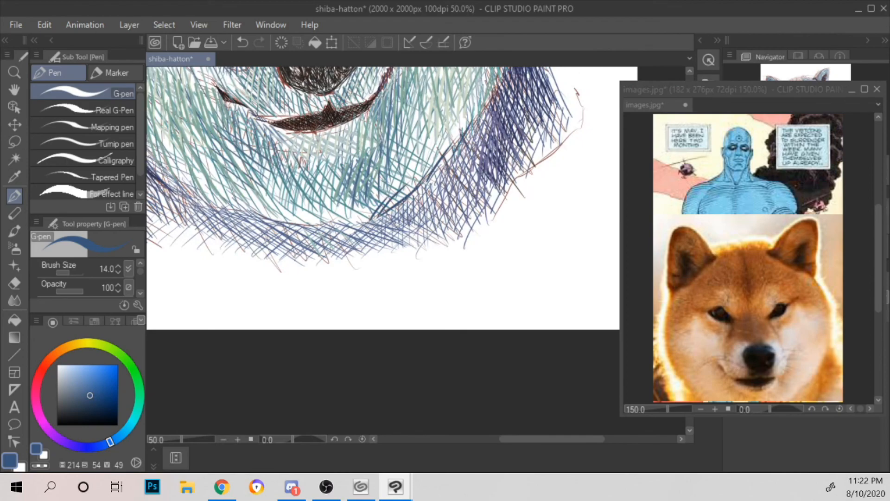
Step: Darken the jaw line with dark blue strokes from the left cheek around under the chin to the right side
drag(280, 197, 396, 209)
mouse_move(249, 168)
mouse_down()
mouse_move(325, 220)
mouse_move(369, 219)
mouse_move(439, 238)
mouse_move(512, 219)
mouse_up()
mouse_move(320, 216)
mouse_down()
mouse_move(398, 243)
mouse_move(472, 239)
mouse_up()
mouse_move(357, 221)
mouse_down()
mouse_move(340, 238)
mouse_move(353, 240)
mouse_up()
mouse_move(385, 222)
mouse_down()
mouse_move(366, 242)
mouse_move(377, 245)
mouse_up()
mouse_move(405, 233)
mouse_down()
mouse_move(393, 250)
mouse_move(403, 257)
mouse_up()
mouse_move(434, 244)
mouse_down()
mouse_move(428, 256)
mouse_move(439, 260)
mouse_up()
drag(474, 234, 459, 253)
mouse_move(492, 231)
mouse_down()
mouse_move(475, 251)
mouse_move(490, 247)
mouse_up()
drag(522, 213, 500, 242)
drag(535, 201, 513, 240)
drag(552, 186, 529, 228)
mouse_move(564, 182)
mouse_down()
mouse_move(545, 222)
mouse_move(562, 218)
mouse_move(500, 223)
mouse_move(401, 326)
mouse_up()
scroll(592, 178, down, 1)
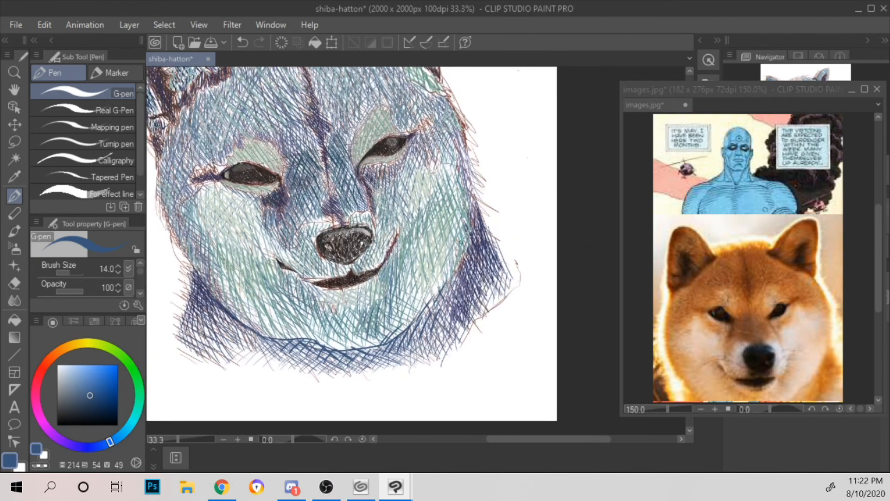
drag(468, 212, 517, 283)
scroll(471, 292, up, 1)
drag(356, 233, 441, 264)
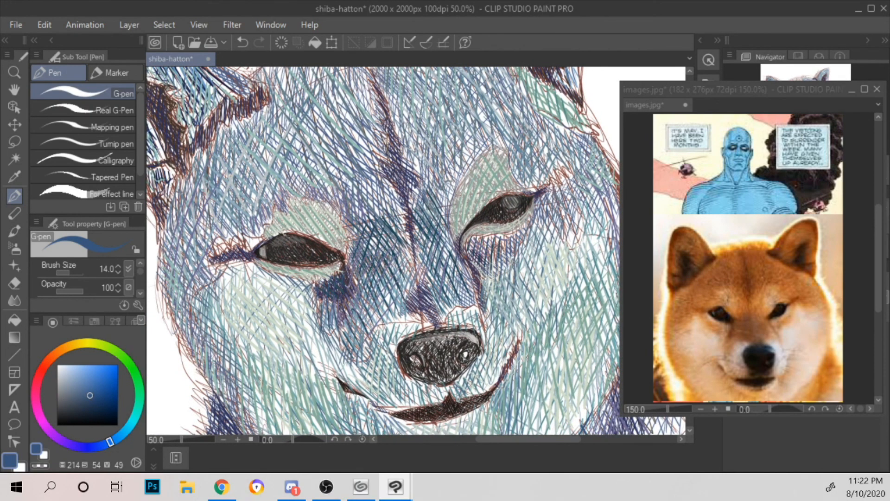
Step: Add short dark blue strokes at the left eye's inner corner and around the pale patch above and below the right eye
drag(347, 275, 351, 310)
drag(476, 234, 471, 240)
drag(482, 233, 474, 247)
drag(490, 235, 476, 253)
drag(500, 182, 491, 201)
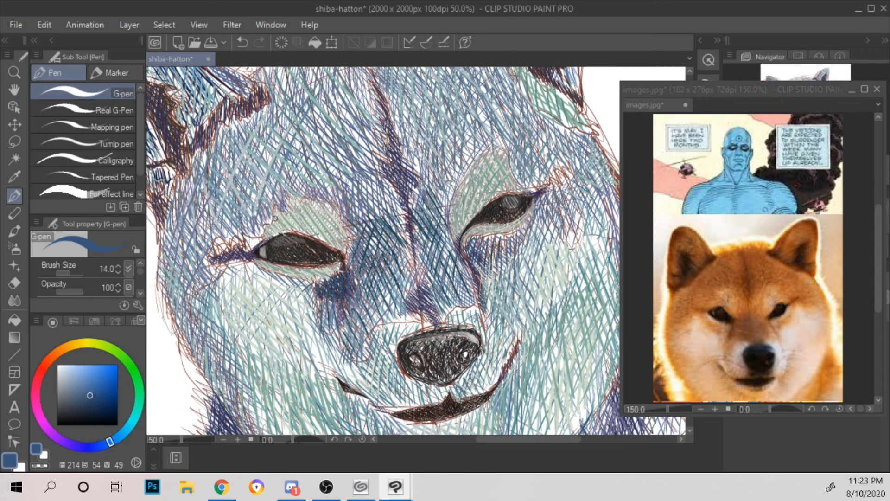
Step: Hatch dark blue strokes along the upper edge and inner side of the pale patch above the left eye
mouse_move(299, 203)
mouse_down()
mouse_move(295, 229)
mouse_move(303, 226)
mouse_up()
mouse_move(313, 202)
mouse_down()
mouse_move(309, 233)
mouse_move(335, 232)
mouse_move(348, 269)
mouse_up()
mouse_move(350, 214)
mouse_down()
mouse_move(355, 239)
mouse_move(323, 200)
mouse_up()
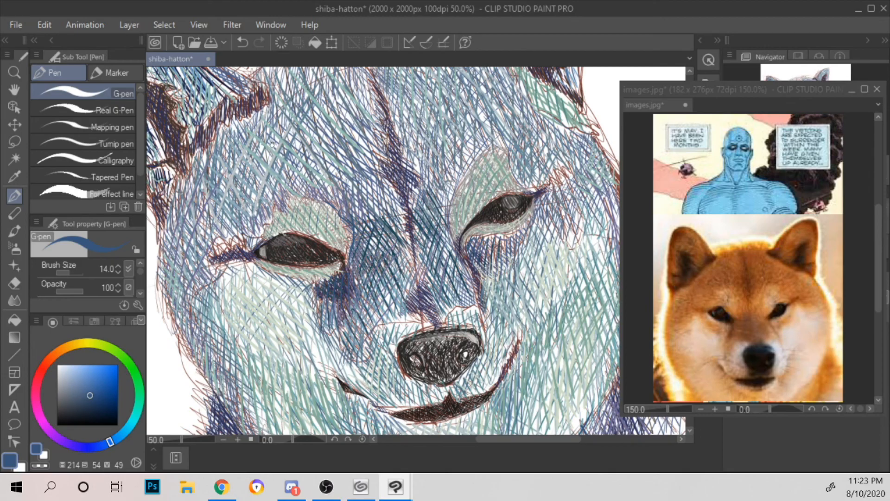
Step: Set the pen colour to very dark blue (H 214, S 17, V 22) and hatch diagonally between the left eye's inner corner and the nose bridge
drag(273, 146, 402, 267)
mouse_move(254, 191)
mouse_down()
mouse_move(249, 182)
mouse_move(285, 216)
mouse_move(288, 240)
mouse_move(268, 259)
mouse_move(261, 240)
mouse_up()
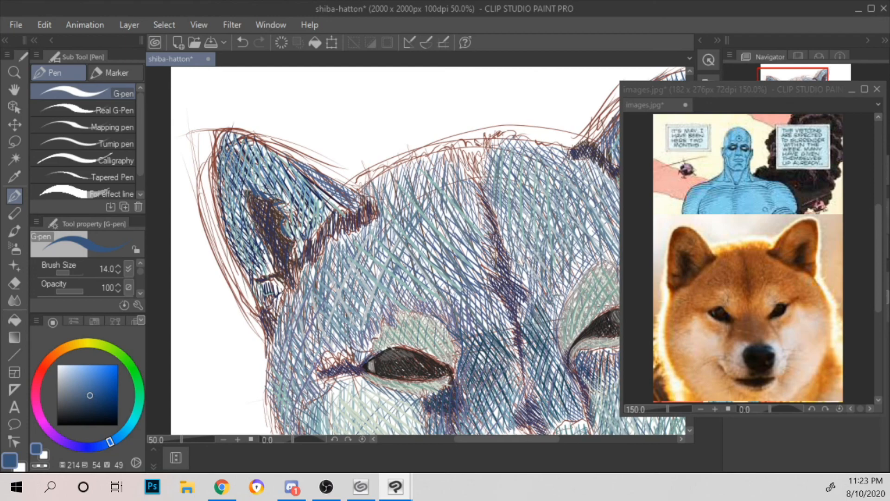
scroll(241, 147, down, 4)
drag(385, 208, 419, 216)
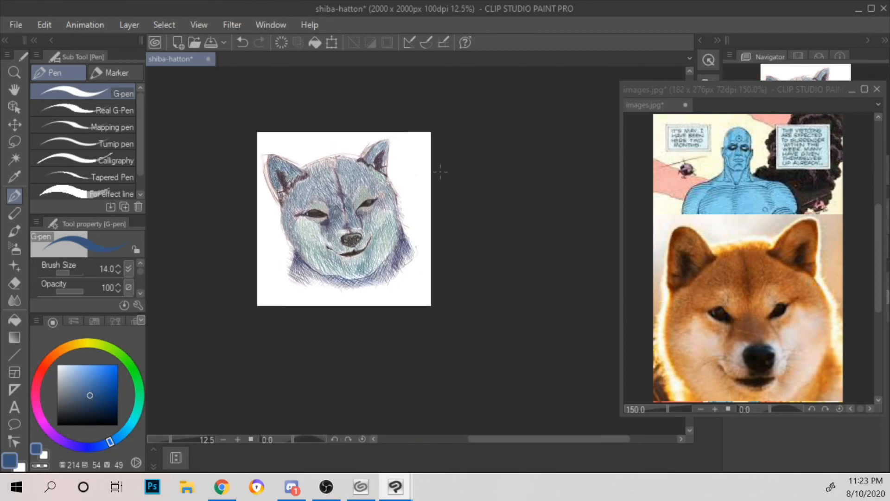
scroll(429, 173, up, 3)
mouse_move(350, 209)
mouse_down()
mouse_move(465, 190)
mouse_move(497, 130)
mouse_up()
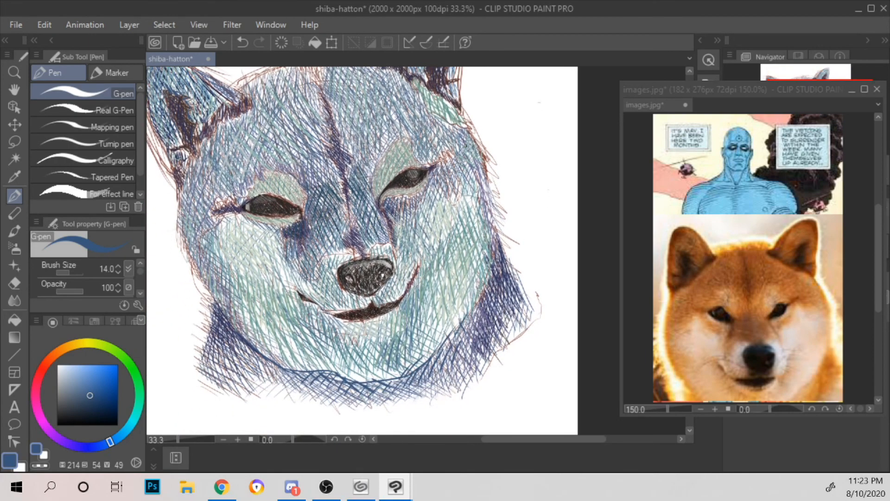
scroll(466, 146, up, 1)
click(68, 411)
drag(443, 227, 463, 211)
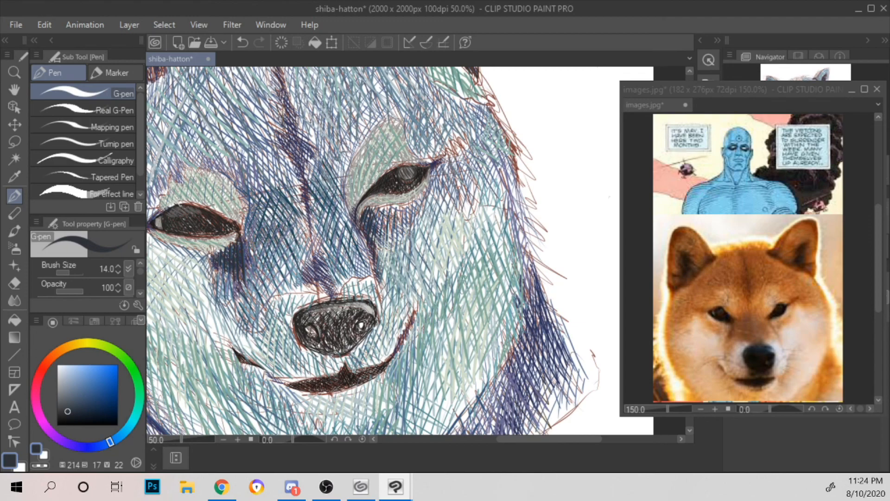
drag(244, 248, 267, 272)
mouse_move(249, 227)
mouse_down()
mouse_move(274, 274)
mouse_move(282, 271)
mouse_up()
mouse_move(260, 210)
mouse_down()
mouse_move(295, 263)
mouse_move(289, 250)
mouse_up()
drag(265, 203, 300, 263)
drag(268, 199, 304, 244)
Step: Cross-hatch the dark patch beside the nose bridge and carry a few strokes across toward the right eye's inner corner
drag(255, 203, 246, 232)
mouse_move(273, 195)
mouse_down()
mouse_move(249, 236)
mouse_move(251, 262)
mouse_up()
mouse_move(283, 208)
mouse_down()
mouse_move(256, 258)
mouse_move(261, 270)
mouse_up()
mouse_move(297, 214)
mouse_down()
mouse_move(270, 265)
mouse_move(280, 282)
mouse_up()
drag(306, 226, 291, 276)
mouse_move(309, 237)
mouse_down()
mouse_move(293, 276)
mouse_move(307, 276)
mouse_up()
mouse_move(318, 257)
mouse_down()
mouse_move(311, 276)
mouse_move(321, 288)
mouse_up()
mouse_move(333, 214)
mouse_down()
mouse_move(314, 241)
mouse_move(320, 225)
mouse_up()
drag(341, 205, 329, 220)
drag(340, 223, 329, 242)
Step: Add short dark strokes around the left side and underside of the nose and just above its upper right edge
scroll(372, 250, down, 3)
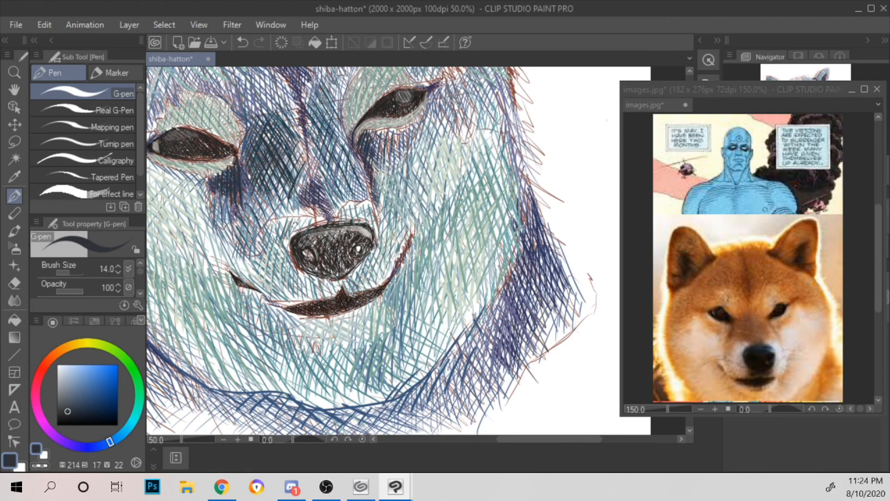
drag(280, 246, 289, 275)
drag(282, 254, 293, 289)
drag(287, 266, 298, 299)
drag(294, 277, 306, 301)
mouse_move(307, 279)
mouse_down()
mouse_move(312, 299)
mouse_move(320, 296)
mouse_up()
drag(321, 278, 327, 296)
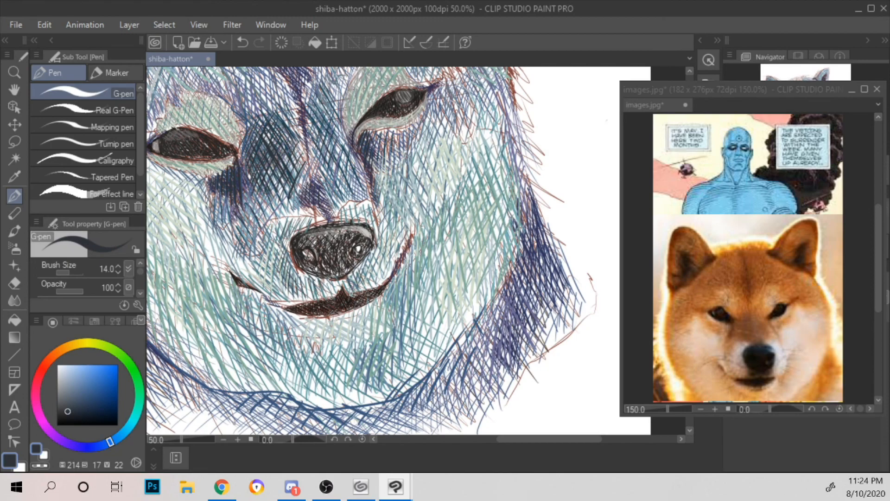
drag(351, 202, 358, 220)
drag(364, 204, 370, 221)
Step: Draw long dark diagonal strokes across the lower right jaw line
drag(522, 309, 515, 217)
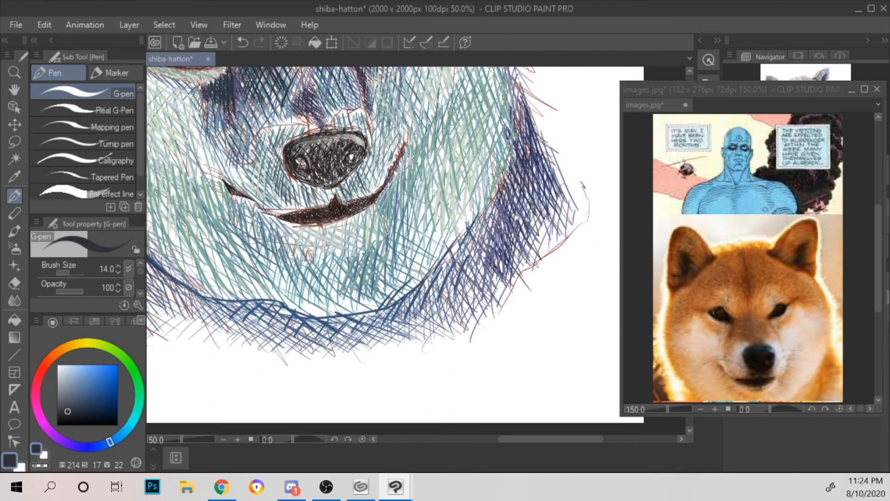
drag(401, 325, 436, 268)
drag(424, 304, 465, 234)
drag(447, 283, 490, 201)
Step: Hatch dark strokes down the neck fur beside the right cheek
drag(522, 96, 514, 116)
drag(526, 101, 516, 136)
drag(532, 116, 519, 153)
drag(533, 134, 513, 197)
drag(537, 146, 510, 219)
drag(536, 165, 513, 231)
drag(545, 164, 524, 227)
drag(554, 175, 540, 220)
drag(509, 183, 496, 223)
drag(516, 203, 494, 257)
drag(512, 227, 496, 265)
Step: Hatch dark strokes over the neck fur below the left cheek
mouse_move(371, 226)
mouse_down()
mouse_move(421, 221)
mouse_move(507, 236)
mouse_up()
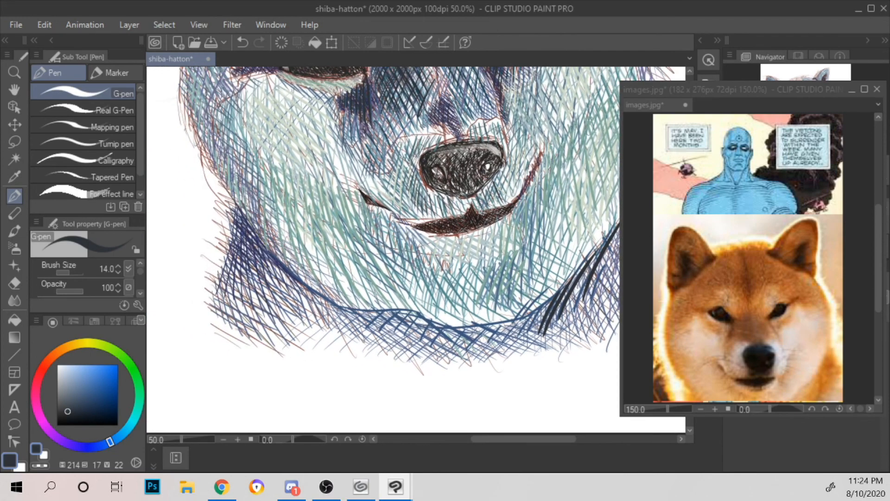
drag(220, 280, 240, 308)
mouse_move(228, 260)
mouse_down()
mouse_move(245, 303)
mouse_move(253, 301)
mouse_up()
mouse_move(237, 248)
mouse_down()
mouse_move(257, 295)
mouse_move(262, 288)
mouse_up()
mouse_move(239, 240)
mouse_down()
mouse_move(265, 283)
mouse_move(266, 273)
mouse_up()
mouse_move(241, 215)
mouse_down()
mouse_move(286, 273)
mouse_move(268, 292)
mouse_up()
drag(267, 261, 273, 285)
drag(276, 268, 283, 284)
Step: Add dark strokes to the lower inner side of the right ear
scroll(338, 275, down, 2)
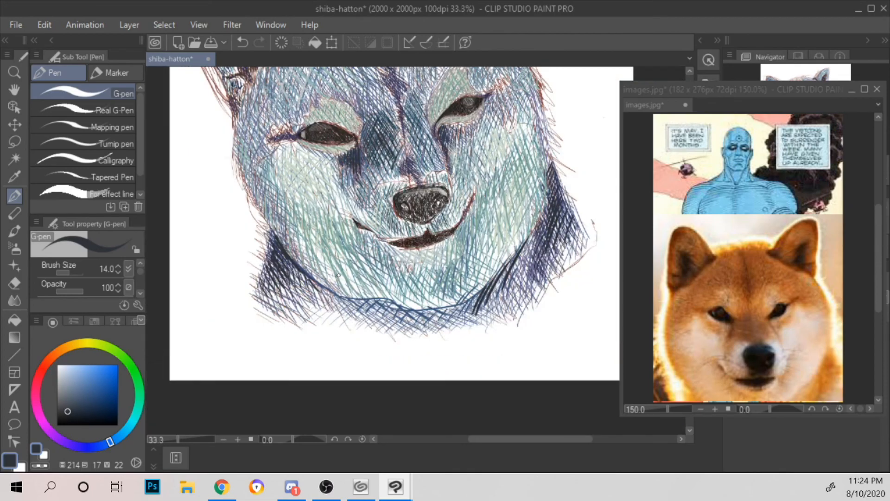
drag(338, 275, 384, 375)
scroll(523, 171, up, 2)
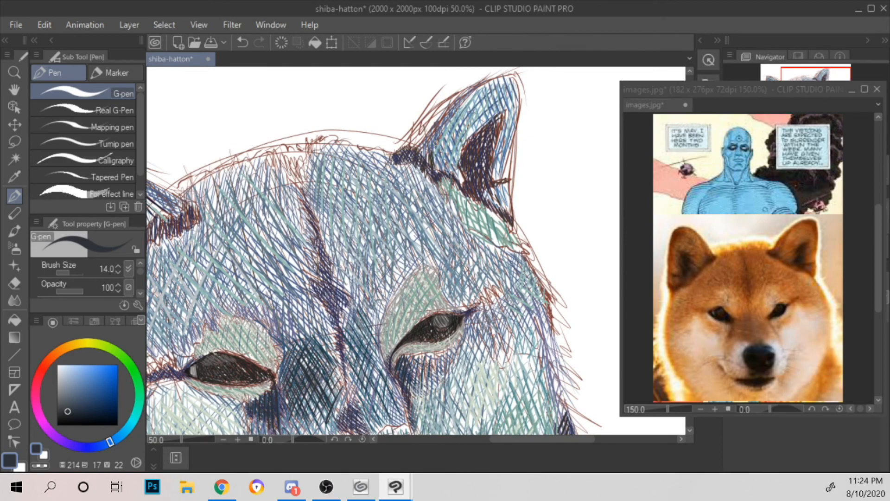
drag(439, 154, 470, 93)
drag(426, 158, 447, 131)
Step: Add dark diagonal strokes along the upper inner edge of the left ear
mouse_move(443, 176)
mouse_down()
mouse_move(451, 146)
mouse_move(543, 184)
mouse_up()
mouse_move(190, 170)
mouse_down()
mouse_move(269, 227)
mouse_move(233, 211)
mouse_move(194, 169)
mouse_up()
drag(231, 194, 180, 159)
drag(213, 184, 203, 176)
drag(252, 218, 236, 201)
drag(259, 235, 242, 207)
drag(240, 226, 192, 177)
Step: Hatch dark strokes along the left ear's outer edge and up around its tip
scroll(257, 160, down, 2)
scroll(349, 154, up, 1)
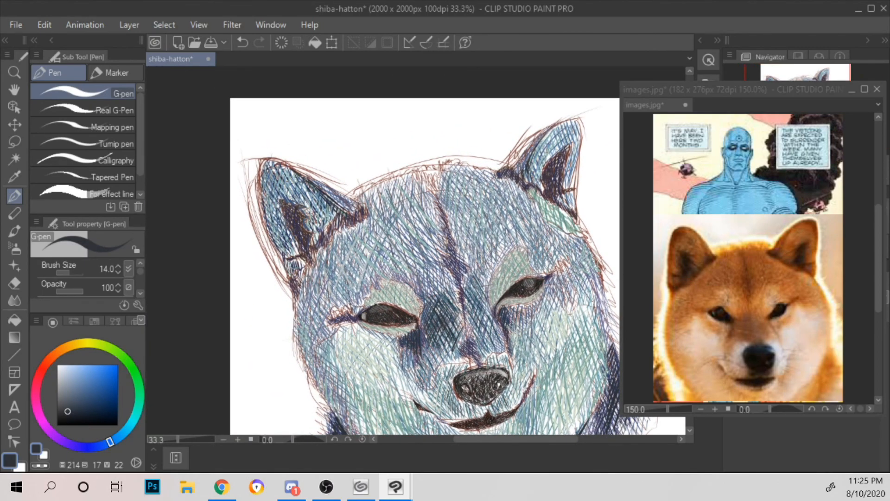
mouse_move(300, 205)
mouse_down()
mouse_move(296, 173)
mouse_move(304, 183)
mouse_up()
drag(315, 225, 315, 189)
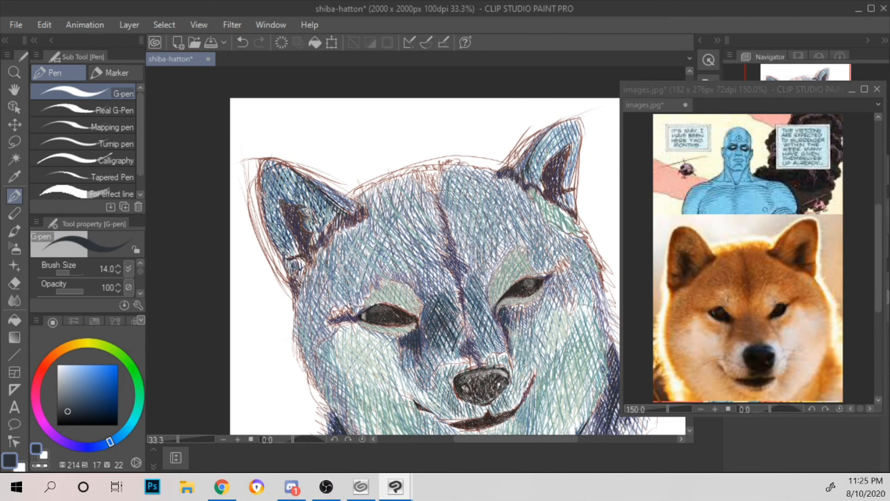
drag(288, 256, 274, 241)
drag(291, 255, 269, 219)
drag(279, 225, 266, 192)
drag(281, 216, 263, 177)
mouse_move(281, 199)
mouse_down()
mouse_move(267, 175)
mouse_move(277, 180)
mouse_up()
drag(296, 200, 278, 167)
drag(301, 192, 291, 170)
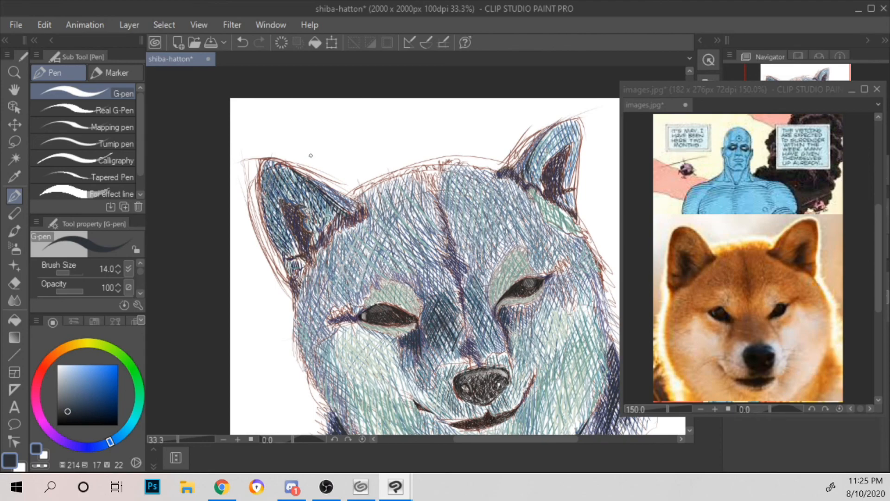
Step: Darken the centre forehead marking between the brows and the spot above the nose with short strokes
drag(572, 179, 501, 178)
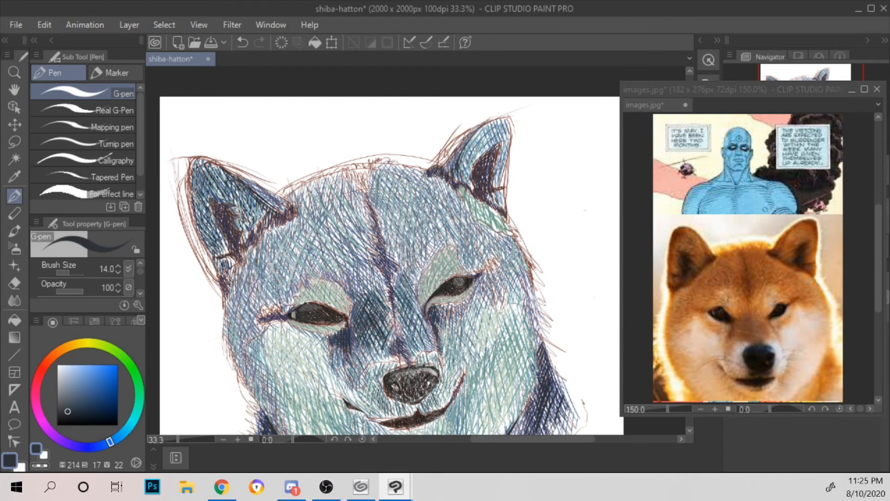
drag(389, 274, 381, 265)
drag(390, 271, 376, 252)
drag(401, 352, 392, 342)
drag(401, 345, 396, 337)
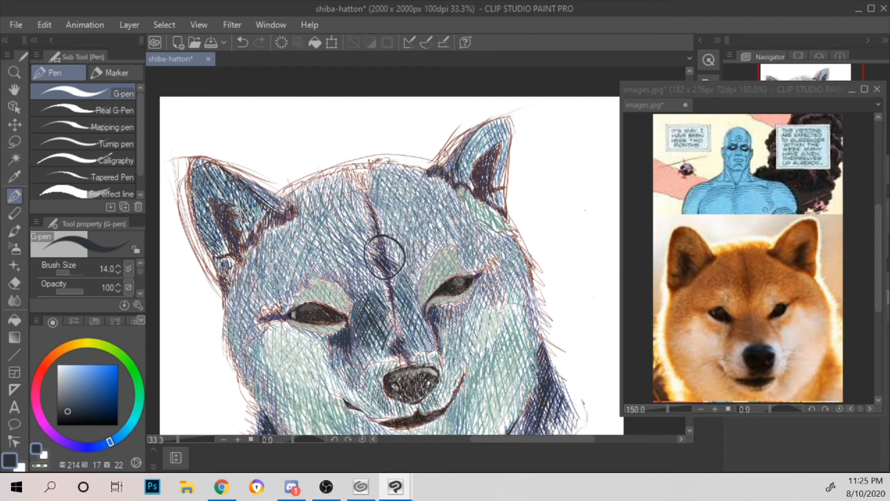
mouse_move(389, 200)
mouse_down()
mouse_move(365, 204)
mouse_move(383, 194)
mouse_up()
key(ctrl+z)
key(ctrl+z)
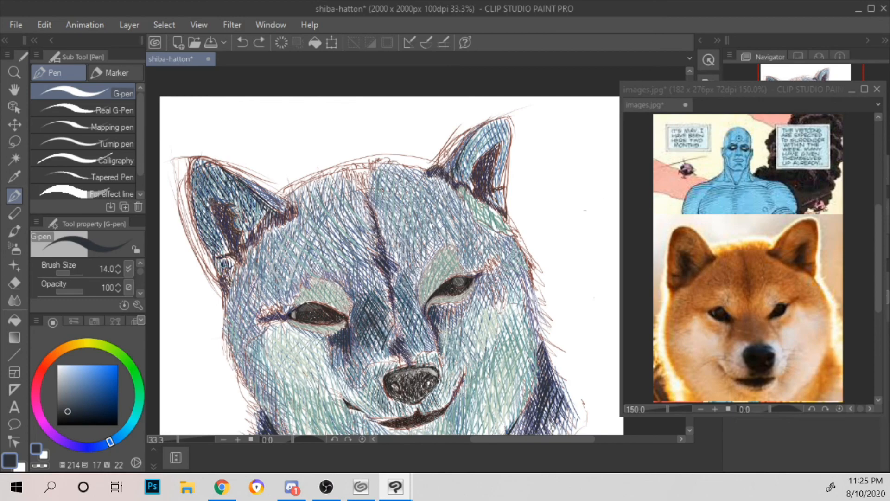
drag(419, 272, 404, 171)
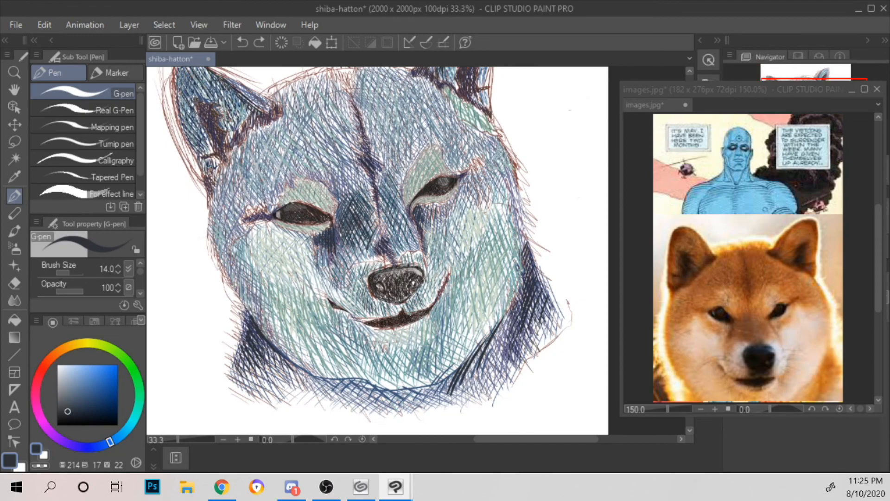
mouse_move(366, 144)
mouse_down()
mouse_move(389, 183)
mouse_move(378, 141)
mouse_up()
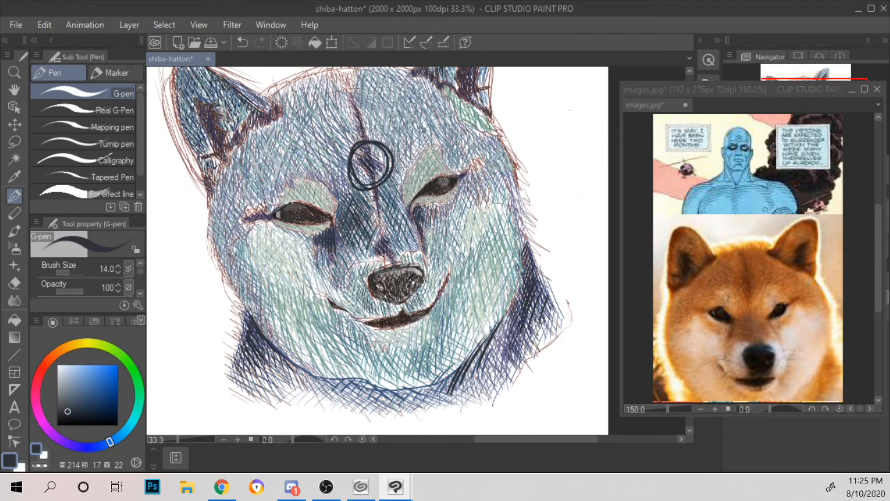
key(ctrl+z)
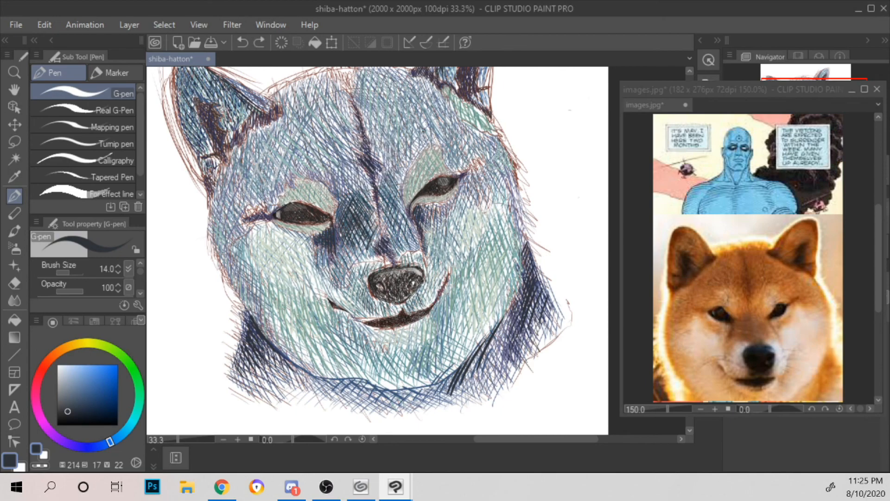
Step: Add dark diagonal strokes under the chin, just below the jaw line
drag(432, 199, 442, 168)
scroll(460, 139, up, 1)
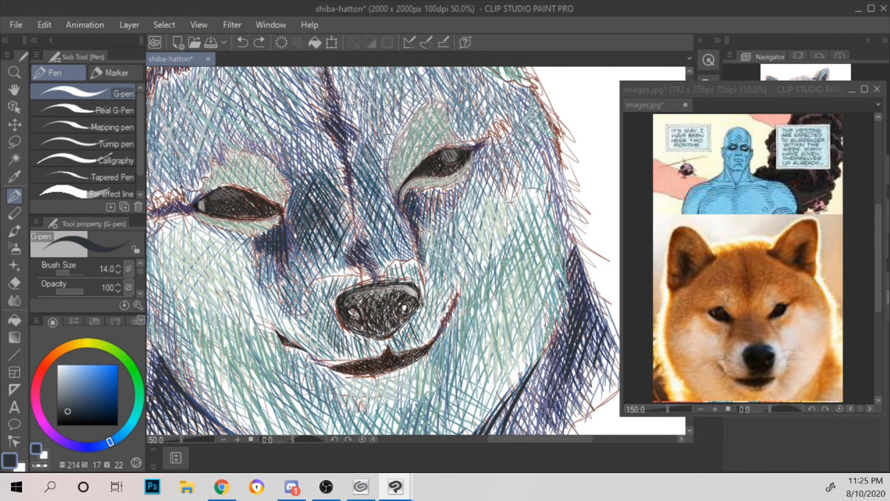
drag(540, 216, 510, 114)
drag(259, 355, 294, 370)
drag(285, 355, 317, 376)
Step: Hatch dark strokes down the outer edge of the left side of the face
mouse_move(311, 364)
mouse_down()
mouse_move(329, 379)
mouse_move(451, 364)
mouse_up()
drag(213, 256, 205, 326)
drag(215, 264, 220, 324)
drag(228, 287, 238, 325)
mouse_move(212, 255)
mouse_down()
mouse_move(201, 302)
mouse_move(254, 317)
mouse_up()
drag(250, 232, 301, 309)
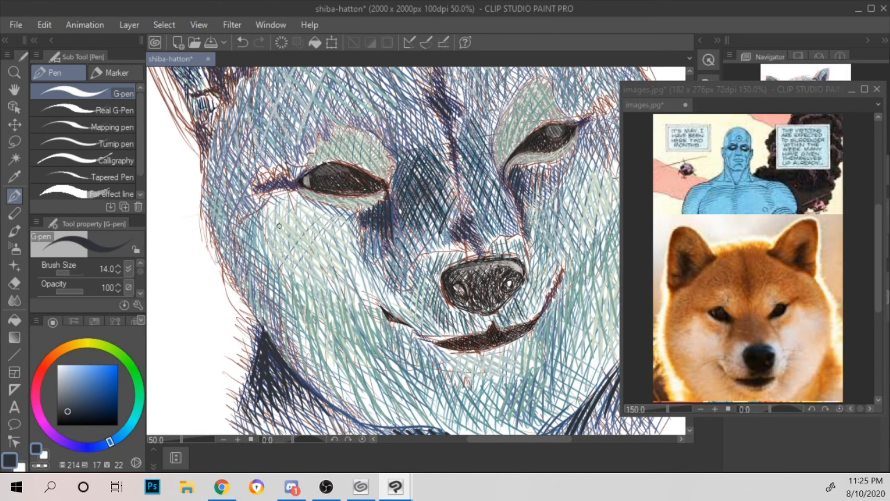
mouse_move(208, 167)
mouse_down()
mouse_move(205, 190)
mouse_move(237, 282)
mouse_up()
Step: Add dark strokes along the outer edge of the right cheek and below the right eye's outer corner
drag(444, 102, 251, 153)
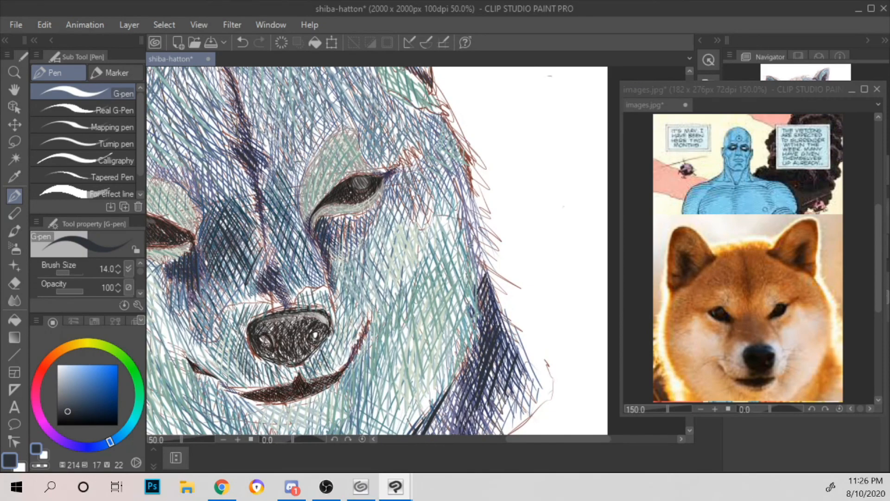
drag(462, 235, 475, 268)
drag(455, 219, 476, 251)
mouse_move(453, 190)
mouse_down()
mouse_move(476, 236)
mouse_move(473, 207)
mouse_move(506, 170)
mouse_up()
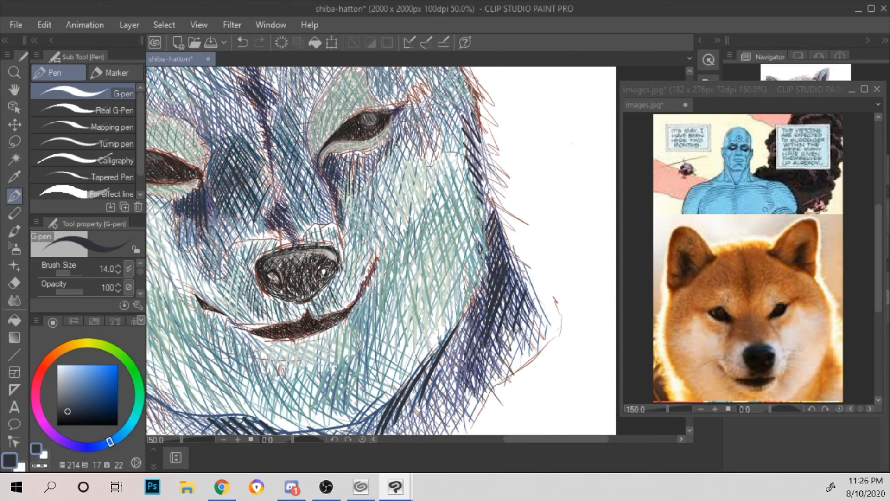
drag(415, 131, 418, 156)
mouse_move(426, 130)
mouse_down()
mouse_move(429, 158)
mouse_move(441, 155)
mouse_up()
scroll(448, 114, down, 4)
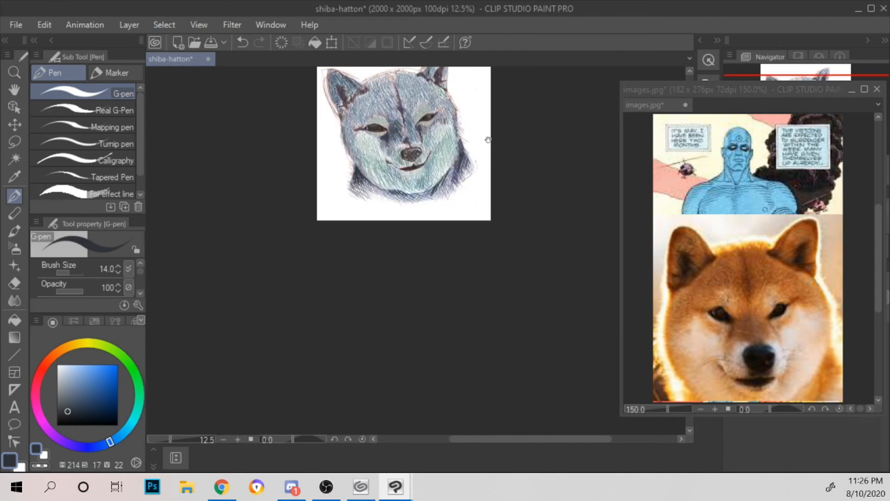
drag(488, 140, 528, 181)
scroll(527, 181, up, 2)
scroll(500, 193, up, 1)
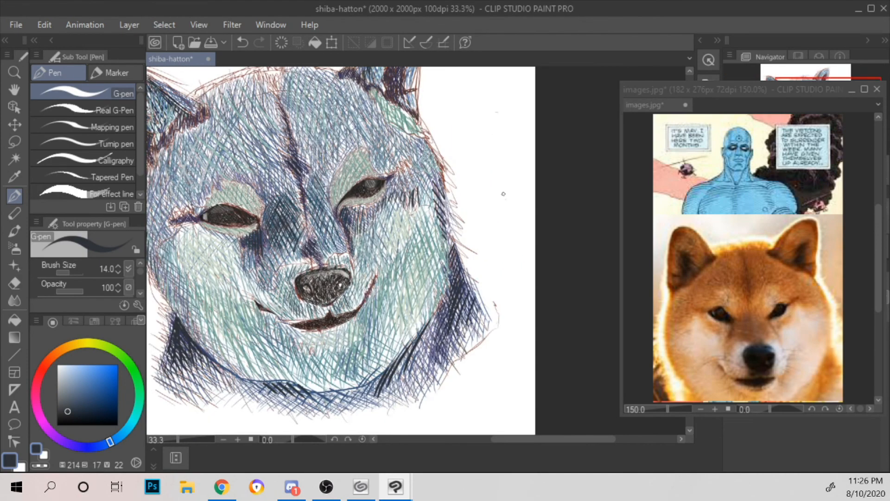
scroll(505, 197, up, 2)
drag(437, 192, 515, 187)
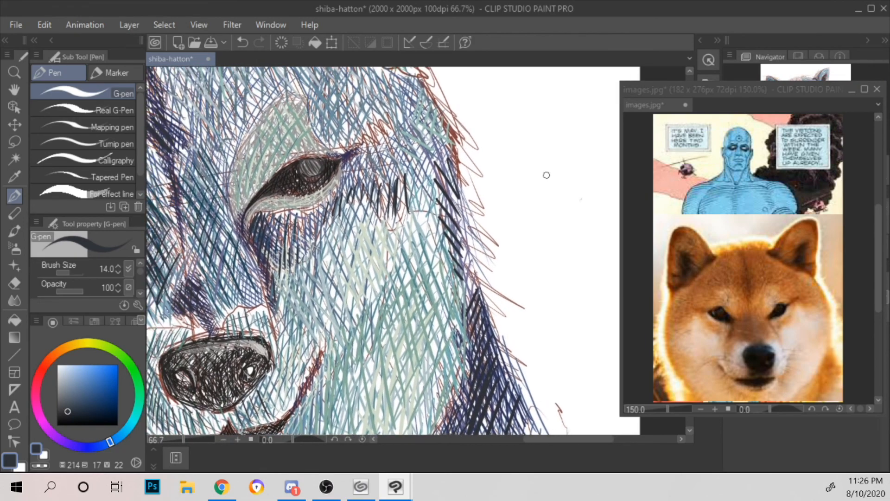
scroll(546, 175, down, 1)
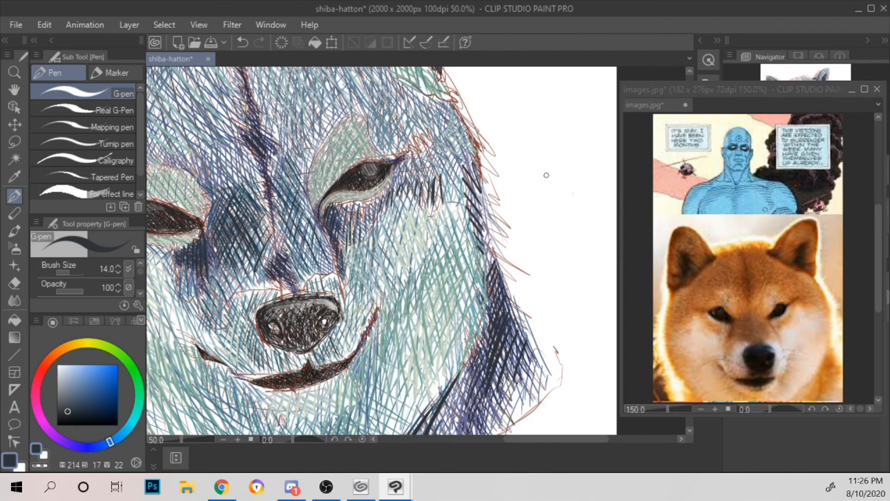
drag(454, 253, 534, 179)
mouse_move(461, 224)
mouse_down()
mouse_move(447, 258)
mouse_move(476, 259)
mouse_move(448, 265)
mouse_up()
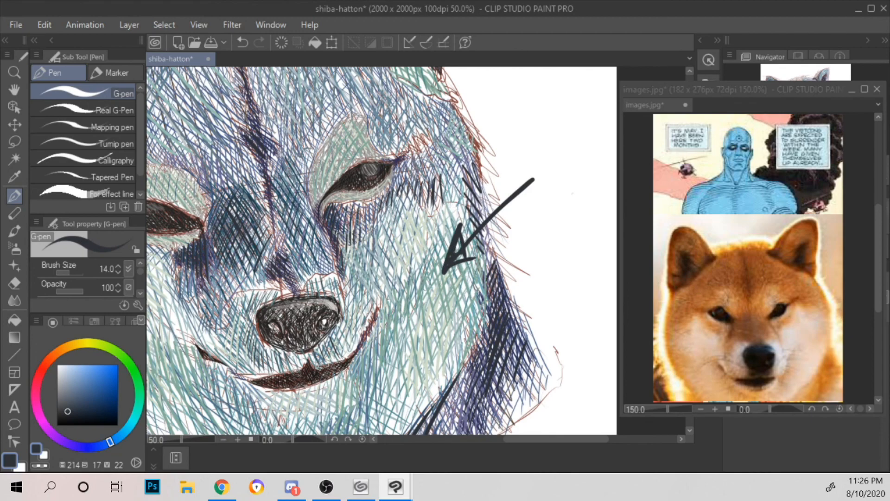
drag(437, 187, 449, 200)
drag(443, 189, 456, 201)
drag(451, 185, 461, 203)
key(ctrl+z)
key(ctrl+z)
key(ctrl+z)
key(ctrl+z)
key(ctrl+z)
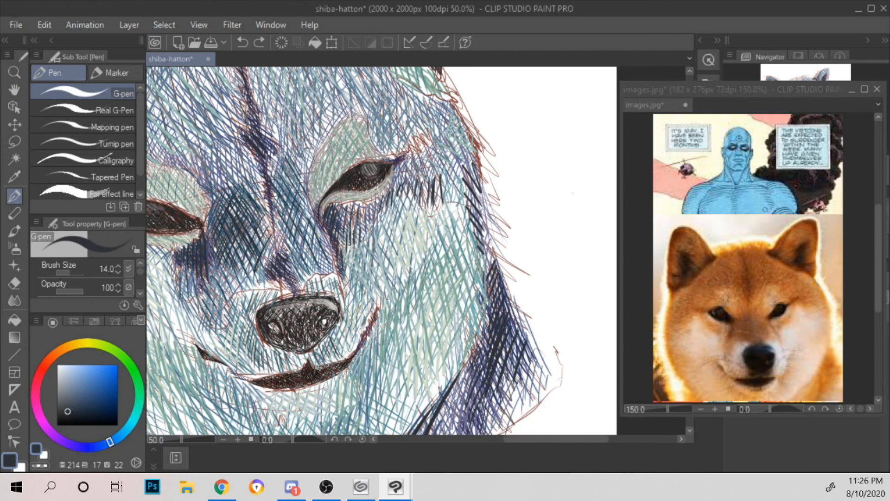
drag(399, 210, 438, 215)
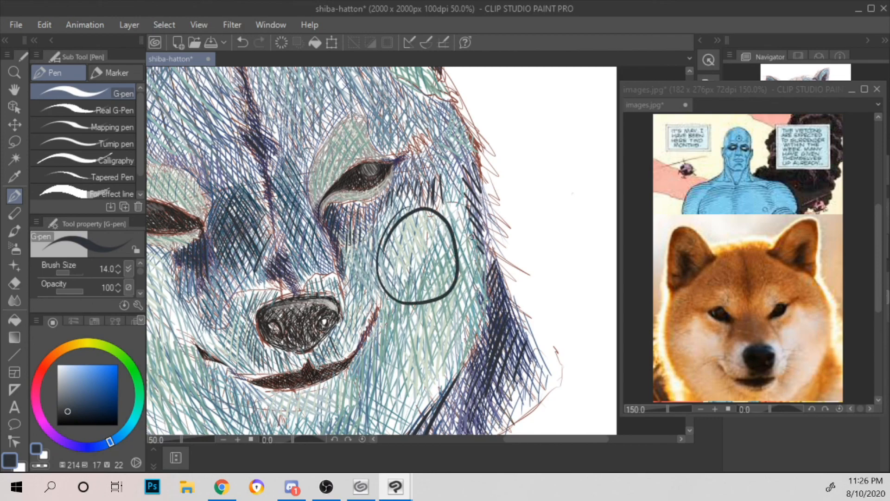
drag(443, 214, 451, 193)
drag(457, 161, 451, 171)
key(ctrl+z)
key(ctrl+z)
key(ctrl+z)
Step: Extend the dark strokes along the top of the pale right cheek toward the face's outer edge
mouse_move(421, 196)
mouse_down()
mouse_move(429, 214)
mouse_move(436, 193)
mouse_move(440, 204)
mouse_move(453, 203)
mouse_move(459, 187)
mouse_move(464, 203)
mouse_move(455, 198)
mouse_move(467, 197)
mouse_up()
scroll(468, 167, down, 4)
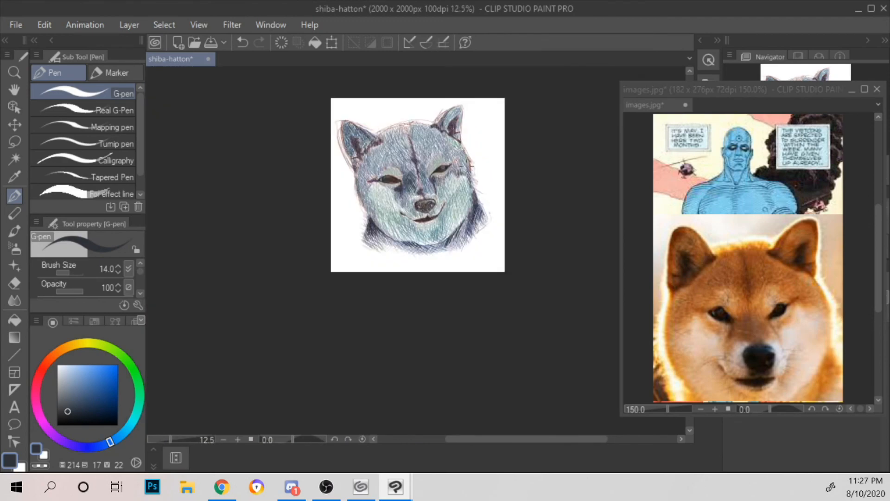
scroll(468, 166, up, 2)
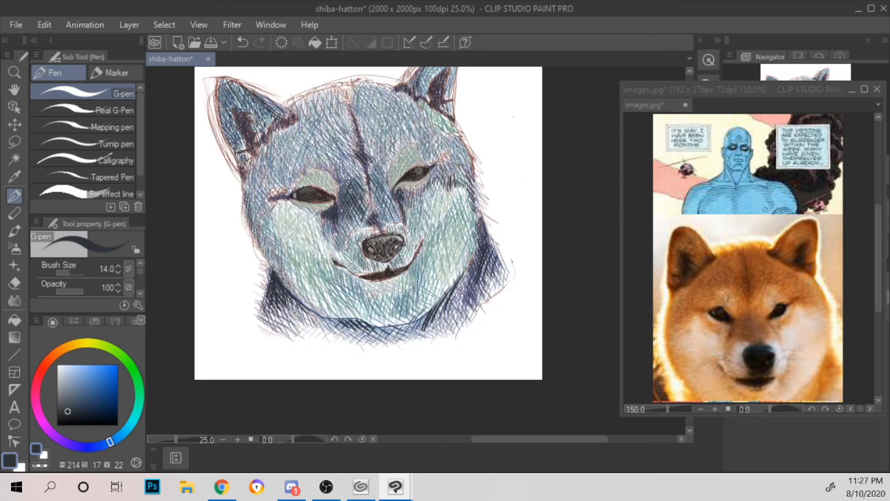
scroll(460, 157, up, 1)
scroll(464, 182, up, 1)
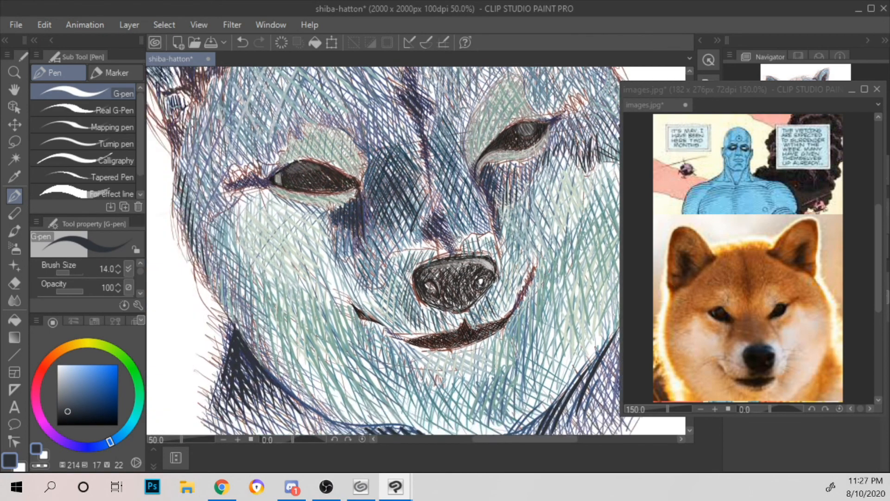
Step: Circle the pale upper area of the left cheek below the left eye
drag(459, 238, 551, 221)
drag(424, 222, 440, 288)
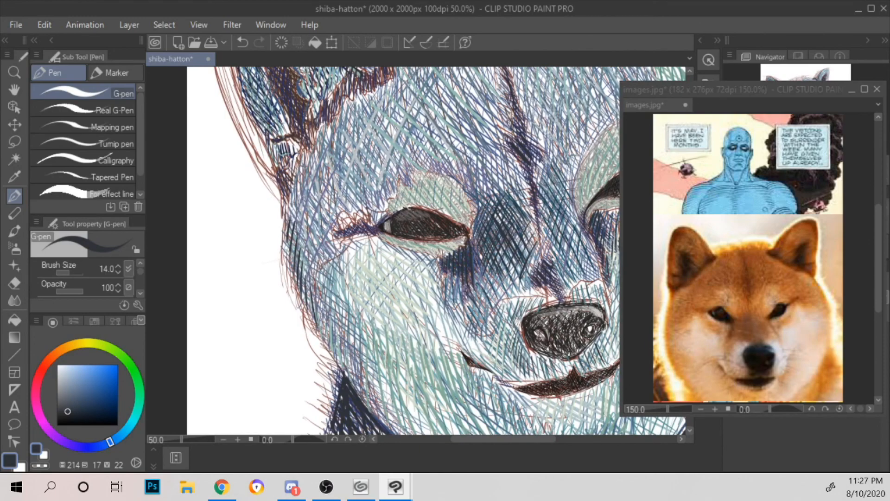
drag(354, 254, 395, 298)
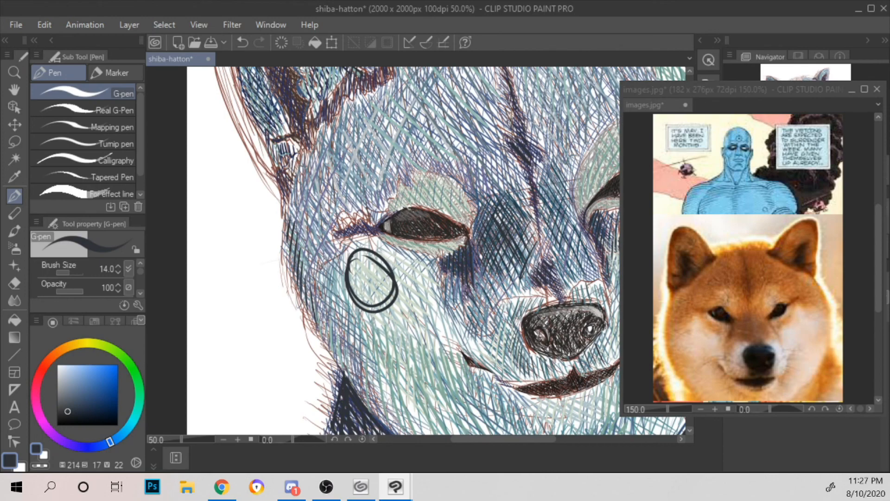
Step: Circle the area outside the left eye's outer corner and undo all circle marks on the left side of the face
mouse_move(319, 231)
mouse_down()
mouse_move(351, 239)
mouse_move(329, 226)
mouse_move(346, 232)
mouse_move(356, 265)
mouse_up()
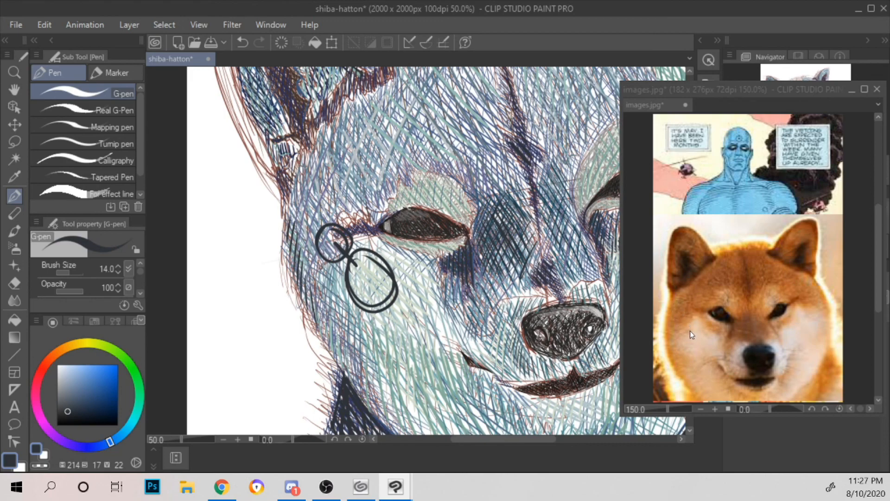
key(ctrl+z)
key(ctrl+z)
key(ctrl+z)
key(ctrl+z)
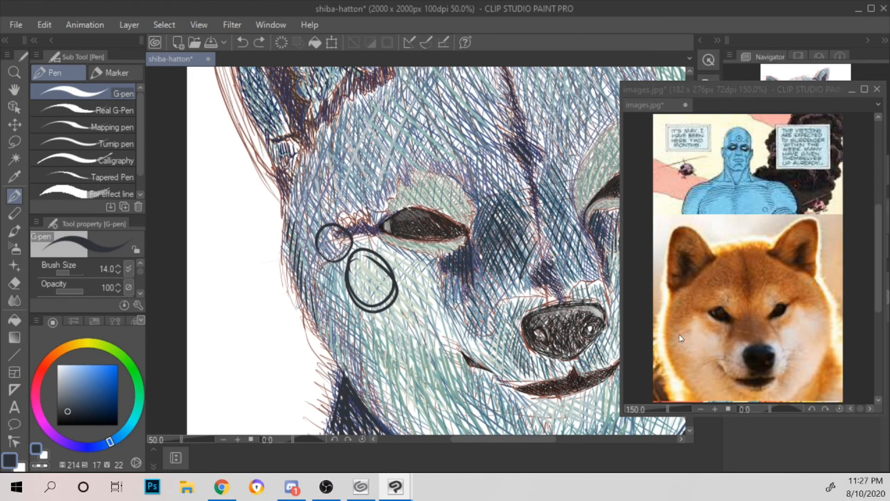
key(ctrl+z)
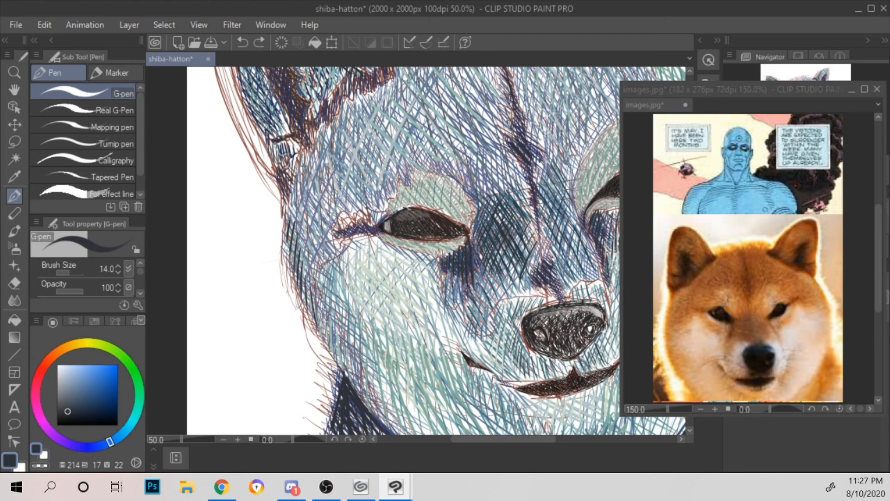
Step: Add dark strokes at the outer edge of the left cheek and across the top of the pale right cheek
mouse_move(313, 314)
mouse_down()
mouse_move(323, 329)
mouse_move(301, 280)
mouse_move(308, 260)
mouse_move(345, 232)
mouse_up()
drag(313, 268, 464, 234)
key(ctrl+z)
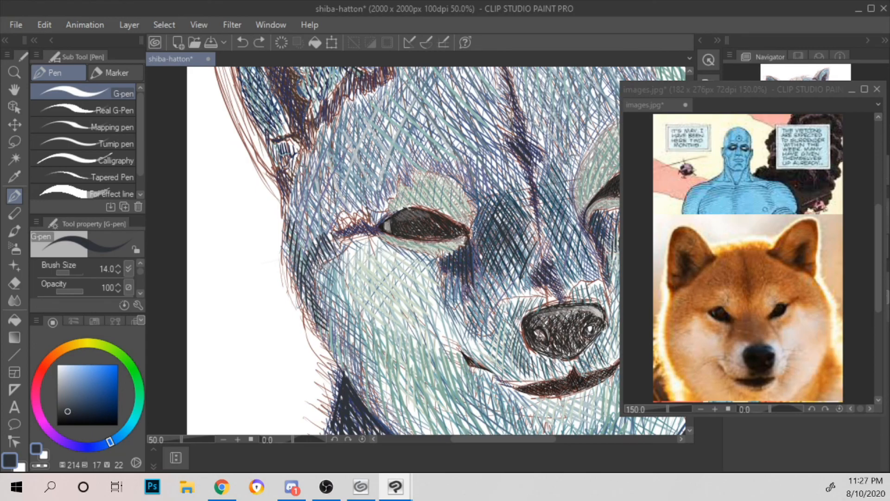
key(h)
drag(534, 220, 498, 218)
mouse_move(357, 222)
mouse_down()
mouse_move(344, 254)
mouse_move(354, 254)
mouse_up()
drag(373, 217, 365, 252)
scroll(389, 204, down, 4)
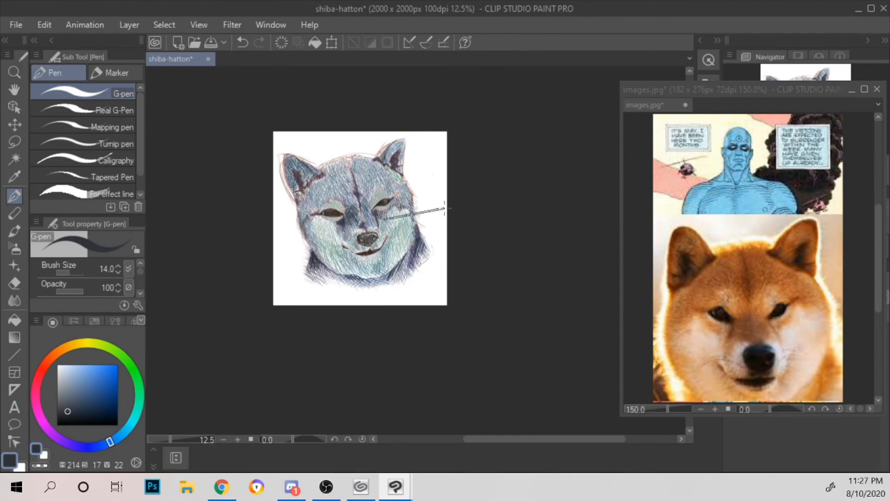
drag(407, 215, 467, 246)
scroll(514, 205, up, 2)
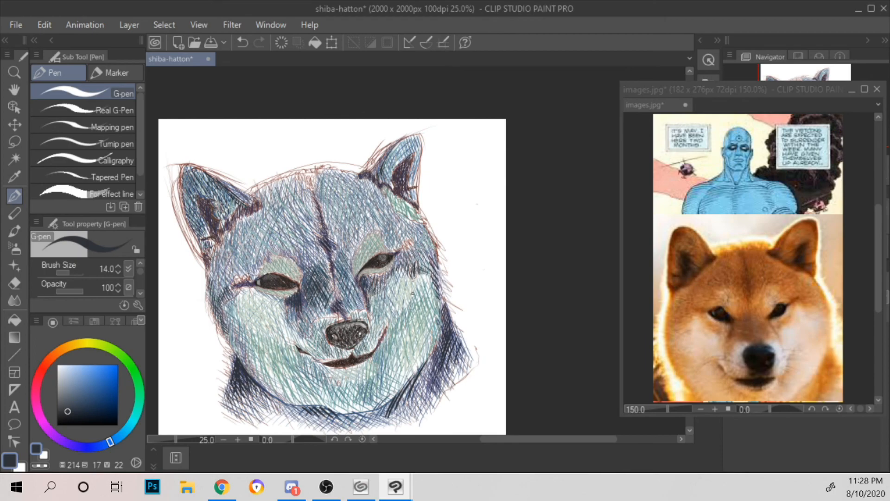
scroll(418, 294, up, 2)
scroll(454, 266, down, 1)
mouse_move(463, 240)
mouse_down()
mouse_move(577, 242)
mouse_move(465, 230)
mouse_up()
scroll(547, 234, down, 1)
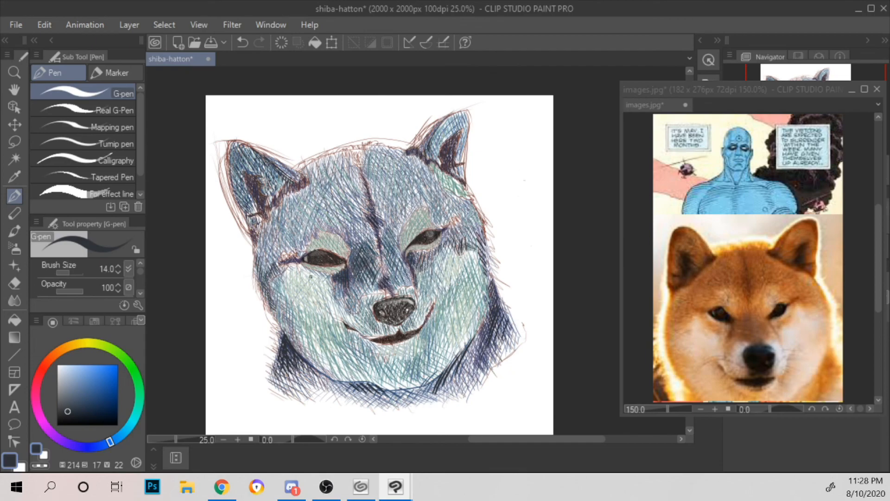
mouse_move(309, 273)
mouse_down()
mouse_move(294, 297)
mouse_move(311, 276)
mouse_up()
mouse_move(459, 306)
mouse_down()
mouse_move(465, 310)
mouse_move(458, 307)
mouse_up()
key(ctrl+z)
key(ctrl+z)
Step: Hatch short dark strokes over the outer top of the left cheek, just below the left eye's outer corner
scroll(481, 276, up, 2)
drag(431, 221, 557, 155)
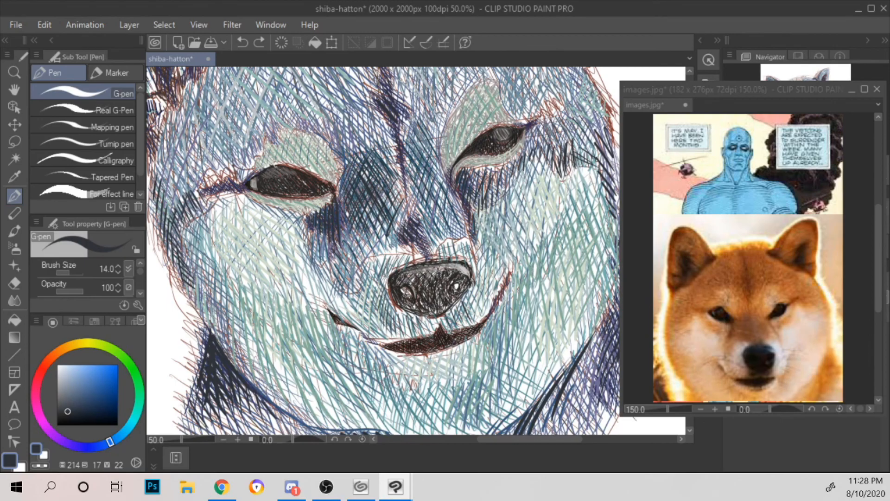
drag(193, 197, 203, 210)
drag(199, 198, 210, 209)
mouse_move(155, 223)
mouse_down()
mouse_move(165, 240)
mouse_move(177, 240)
mouse_move(179, 228)
mouse_up()
mouse_move(185, 196)
mouse_down()
mouse_move(178, 219)
mouse_move(182, 213)
mouse_move(158, 210)
mouse_up()
mouse_move(165, 206)
mouse_down()
mouse_move(157, 218)
mouse_move(183, 195)
mouse_move(171, 216)
mouse_up()
mouse_move(174, 181)
mouse_down()
mouse_move(179, 213)
mouse_move(181, 196)
mouse_up()
drag(180, 176, 187, 202)
drag(187, 170, 195, 198)
mouse_move(198, 165)
mouse_down()
mouse_move(214, 208)
mouse_move(192, 228)
mouse_up()
drag(190, 199, 200, 230)
drag(196, 188, 211, 228)
drag(198, 165, 204, 185)
drag(206, 186, 213, 204)
drag(196, 163, 202, 213)
mouse_move(199, 162)
mouse_down()
mouse_move(211, 214)
mouse_move(199, 225)
mouse_up()
drag(205, 179, 219, 230)
scroll(226, 203, down, 2)
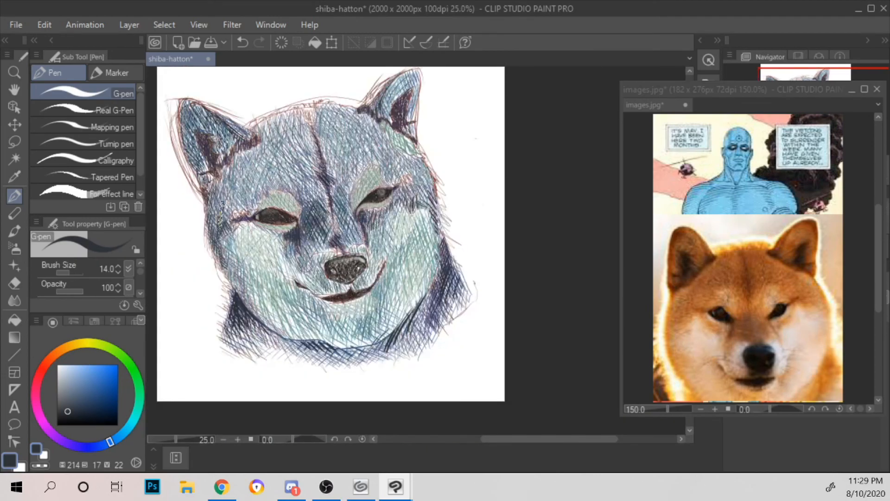
scroll(383, 218, up, 2)
drag(259, 186, 553, 236)
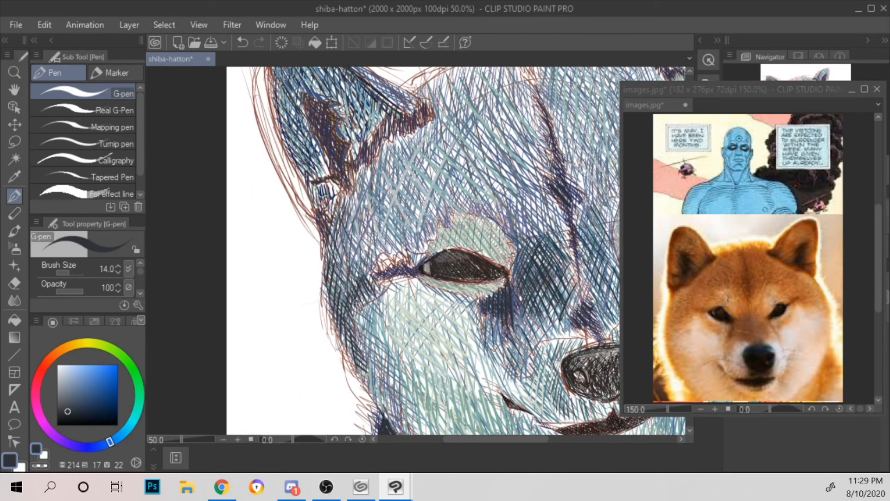
scroll(383, 264, down, 1)
drag(547, 205, 420, 161)
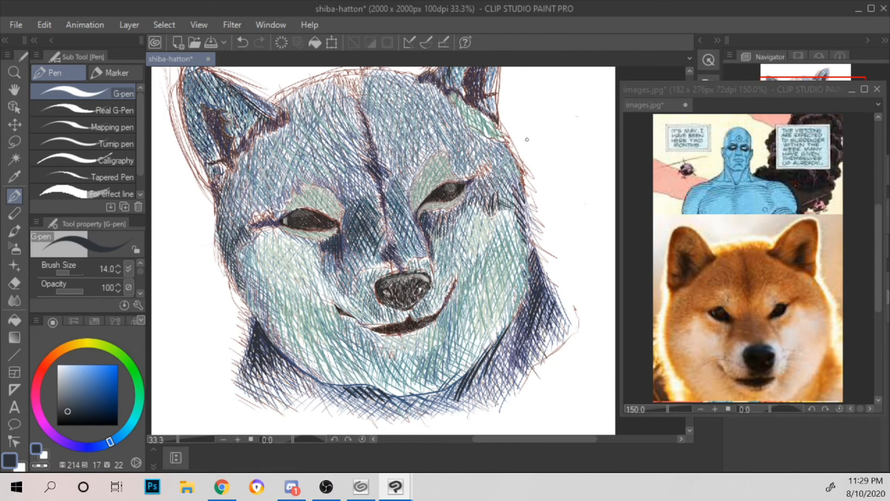
drag(563, 106, 524, 153)
drag(528, 117, 523, 155)
drag(523, 154, 538, 139)
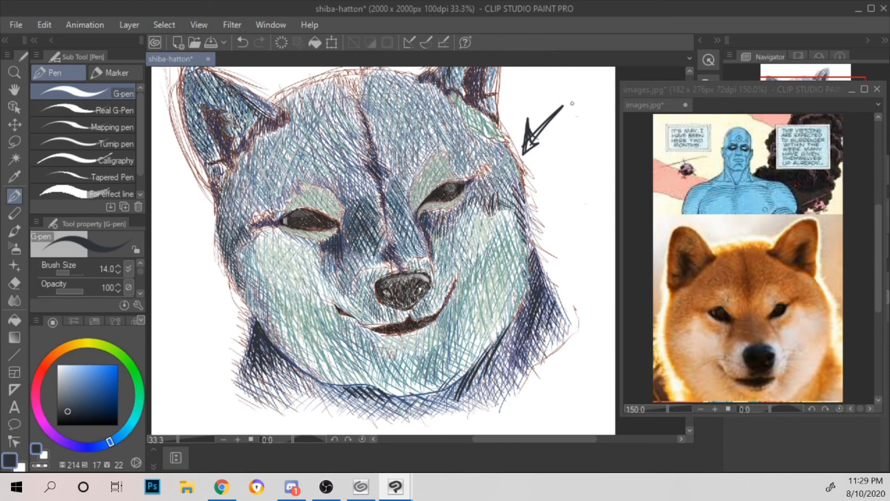
click(61, 354)
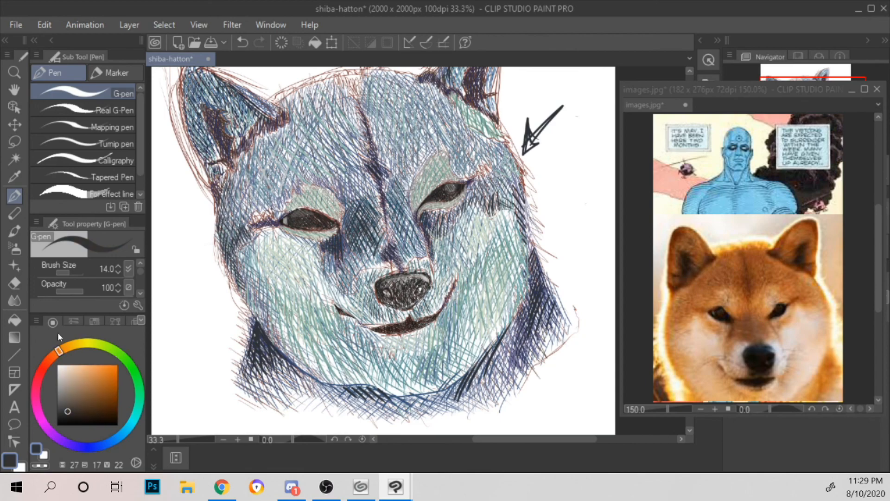
drag(445, 129, 459, 154)
drag(452, 128, 464, 154)
click(66, 372)
click(77, 384)
click(84, 382)
mouse_move(452, 123)
mouse_down()
mouse_move(439, 144)
mouse_move(454, 144)
mouse_up()
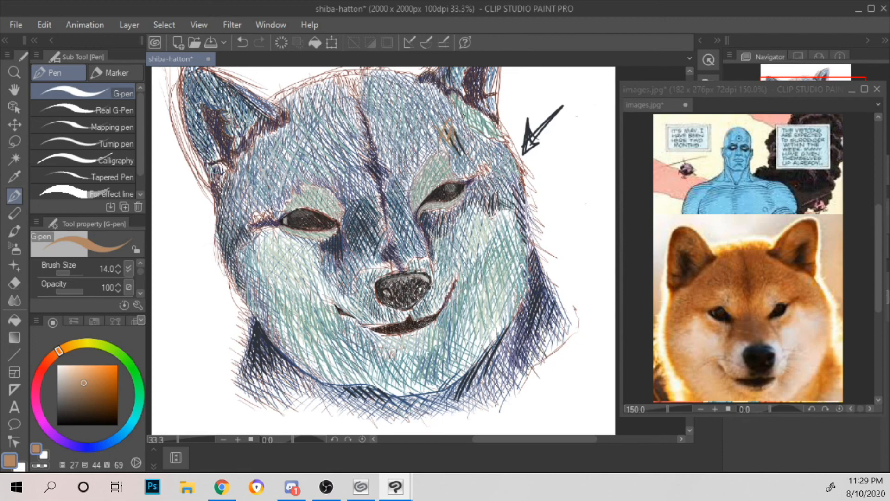
key(ctrl+z)
key(ctrl+z)
key(ctrl+z)
key(ctrl+z)
key(ctrl+z)
key(ctrl+z)
key(ctrl+z)
key(ctrl+z)
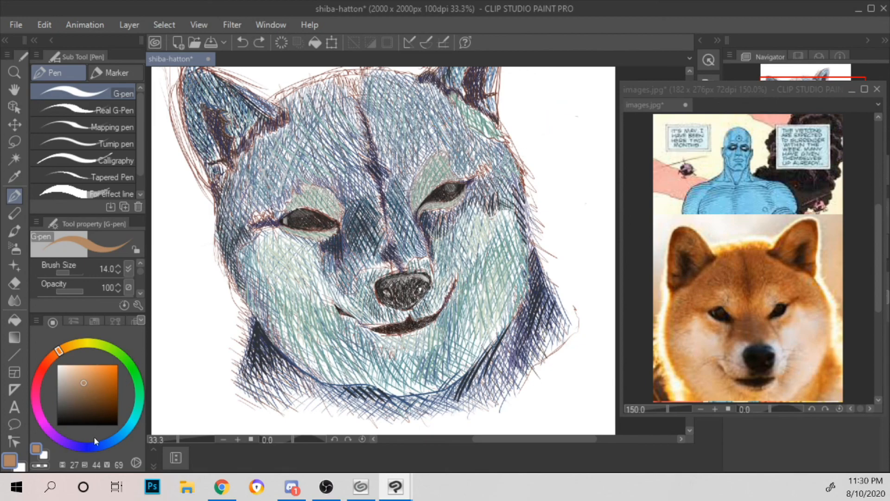
Step: Hatch muted blue strokes (hue 232, saturation 43, value 47) along the dark band above the pale right cheek
click(95, 446)
click(79, 409)
drag(87, 406, 83, 397)
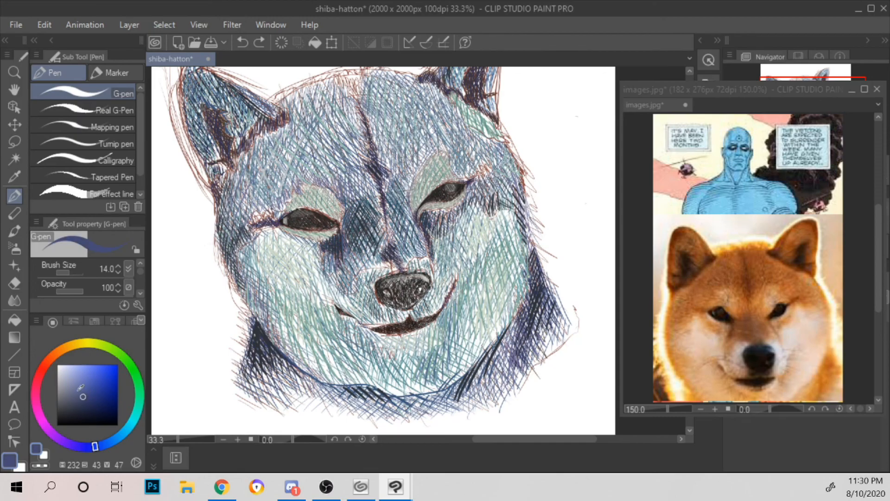
key(ctrl+plus)
drag(555, 211, 378, 275)
mouse_move(397, 234)
mouse_down()
mouse_move(417, 253)
mouse_move(433, 250)
mouse_up()
mouse_move(375, 247)
mouse_down()
mouse_move(386, 265)
mouse_move(409, 255)
mouse_up()
mouse_move(419, 223)
mouse_down()
mouse_move(461, 282)
mouse_move(457, 260)
mouse_up()
drag(441, 208, 457, 242)
Step: Extend the muted blue hatching up the outer side of the face beyond the right eye's outer corner
mouse_move(443, 191)
mouse_down()
mouse_move(455, 232)
mouse_move(429, 221)
mouse_up()
drag(426, 231, 421, 245)
drag(432, 191, 416, 208)
drag(418, 220, 414, 233)
drag(432, 184, 424, 192)
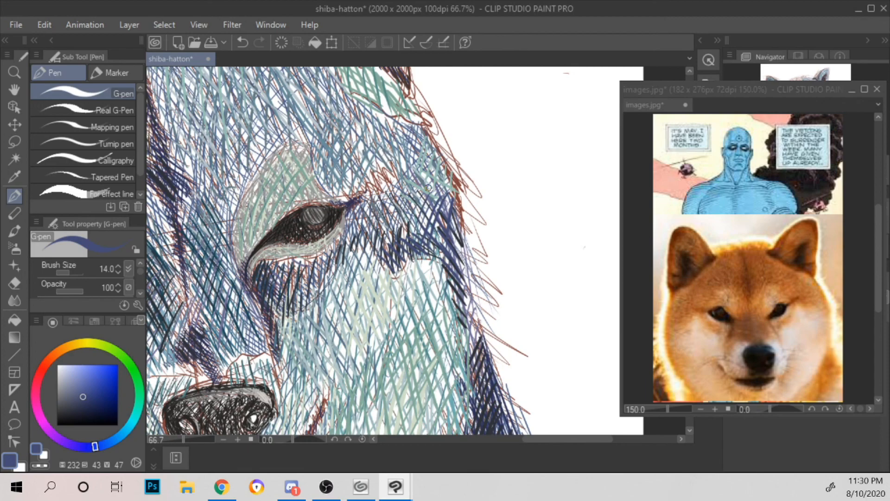
Step: Hatch pale blue strokes (hue 205, saturation 12, value 83) on the side of the nose bridge below the right eye's inner corner
drag(396, 178, 546, 124)
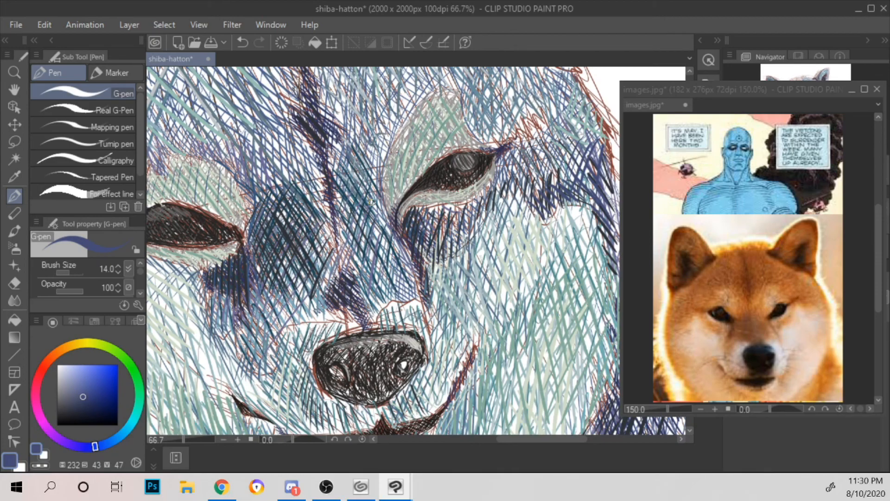
click(117, 437)
click(81, 384)
click(75, 382)
drag(397, 240, 390, 262)
click(64, 374)
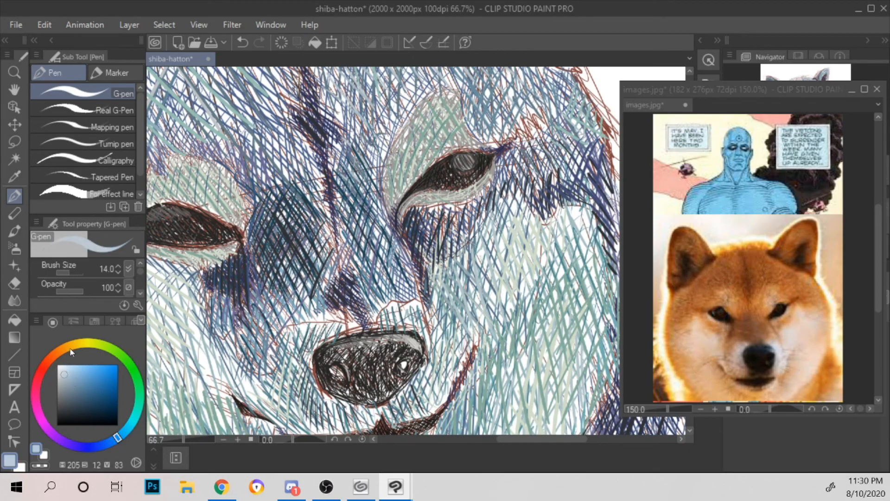
mouse_move(399, 238)
mouse_down()
mouse_move(388, 263)
mouse_move(395, 282)
mouse_up()
Step: Layer lighter blue highlights (hue 205, saturation 7, value 90) over the nose-bridge patch beside the right eye's inner corner
click(63, 366)
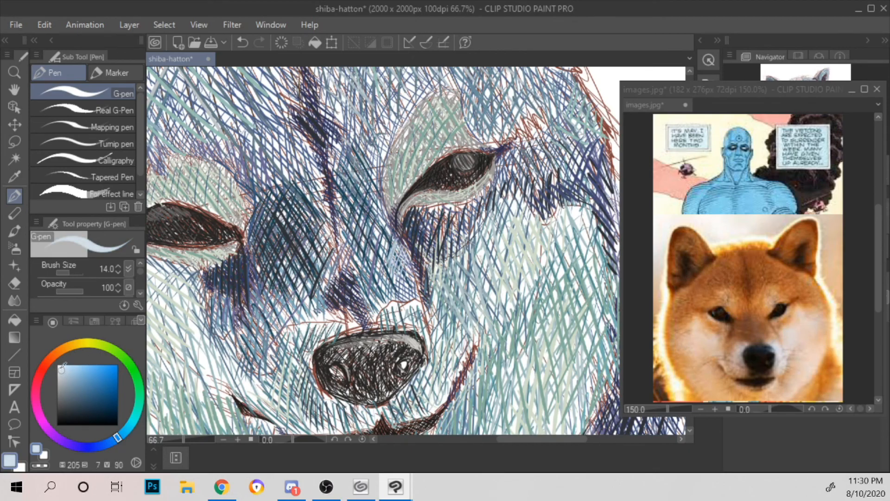
mouse_move(408, 260)
mouse_down()
mouse_move(391, 280)
mouse_move(389, 261)
mouse_up()
drag(401, 229, 380, 253)
mouse_move(386, 222)
mouse_down()
mouse_move(417, 282)
mouse_move(394, 283)
mouse_move(404, 285)
mouse_up()
key(ctrl+minus)
key(ctrl+minus)
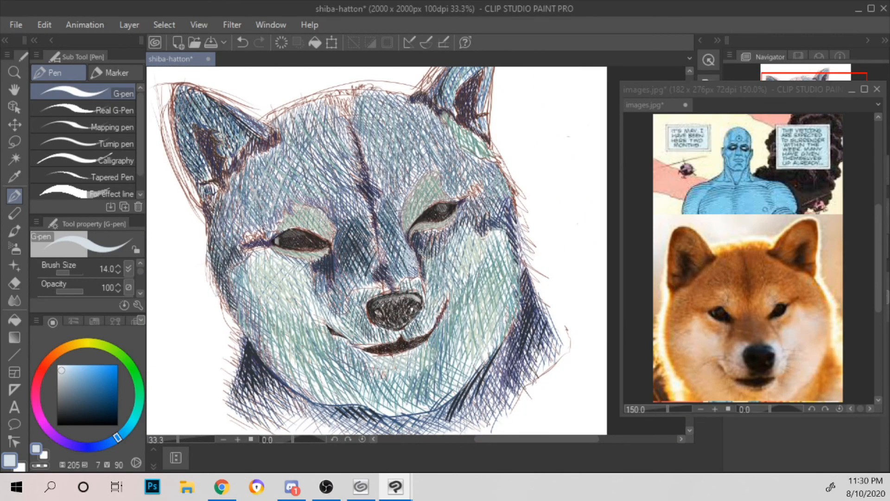
Step: Fill the small patch above the nose's right side with mid-blue strokes and overlay pale blue (hue 205, saturation 10, value 83)
key(ctrl+plus)
key(ctrl+plus)
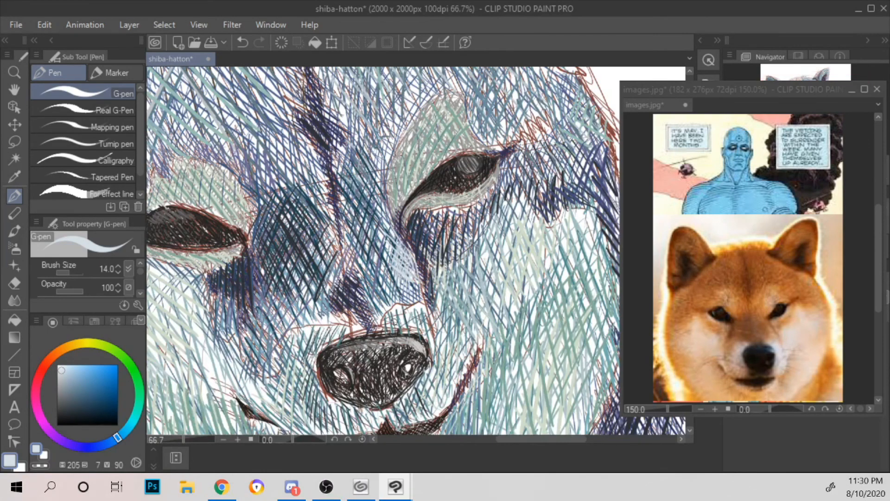
click(84, 377)
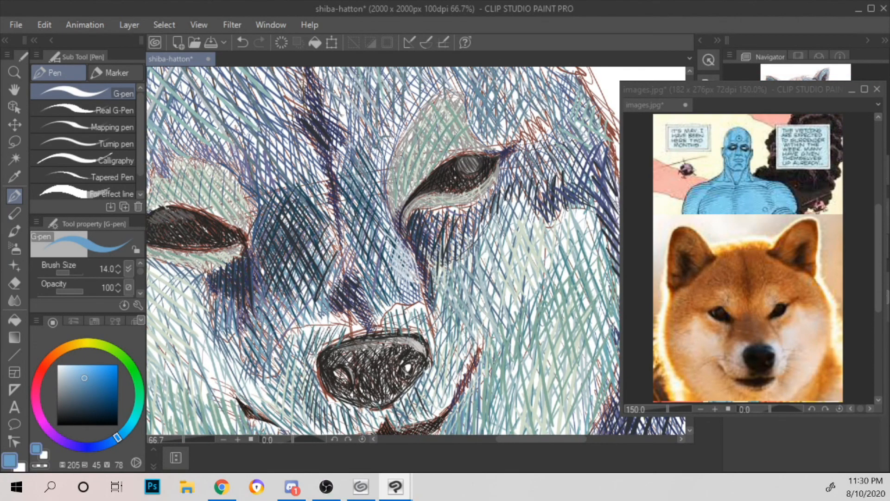
mouse_move(384, 322)
mouse_down()
mouse_move(415, 329)
mouse_move(408, 312)
mouse_up()
click(63, 374)
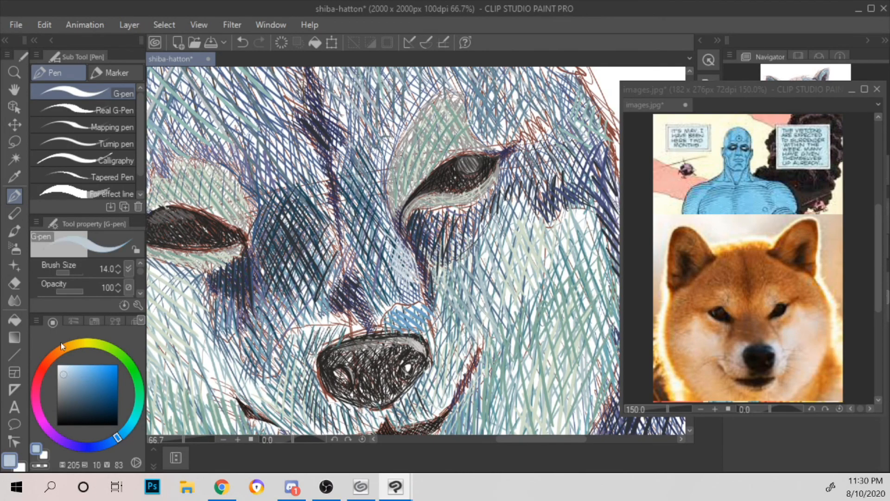
mouse_move(403, 315)
mouse_down()
mouse_move(394, 313)
mouse_move(395, 322)
mouse_move(407, 309)
mouse_move(417, 319)
mouse_up()
scroll(433, 285, down, 1)
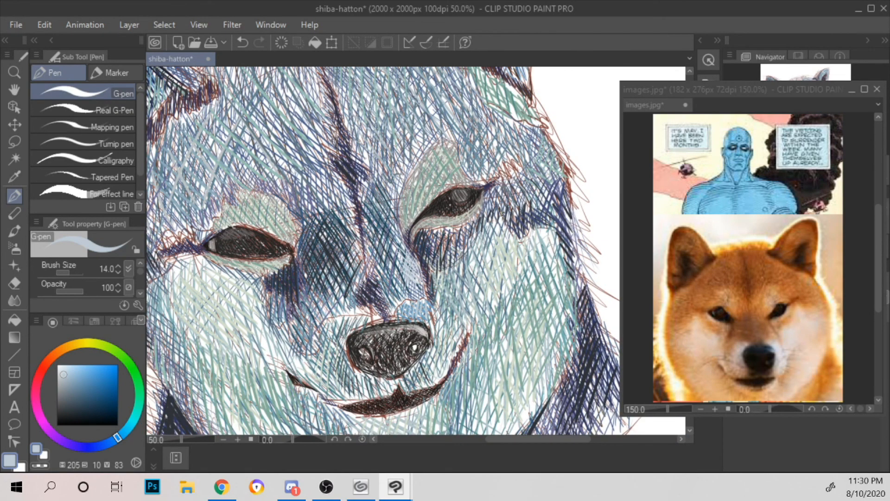
Step: Add pale blue strokes to the fur just beyond and below the right eye's outer corner
scroll(505, 213, up, 2)
drag(495, 194, 505, 214)
drag(496, 175, 506, 213)
drag(473, 153, 462, 193)
mouse_move(466, 193)
mouse_down()
mouse_move(482, 155)
mouse_move(495, 167)
mouse_up()
mouse_move(437, 208)
mouse_down()
mouse_move(455, 159)
mouse_move(463, 162)
mouse_up()
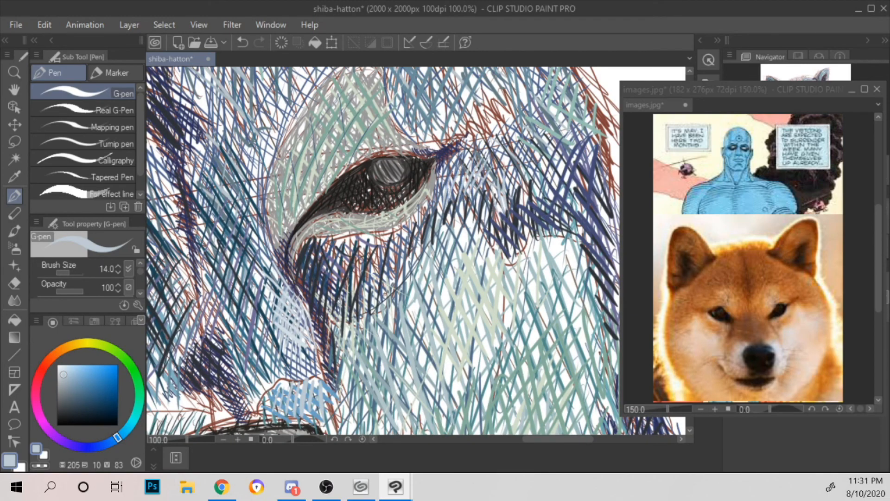
Step: Highlight the right eye's upper eyelid area and lower lid with pale blue strokes
mouse_move(314, 231)
mouse_down()
mouse_move(318, 221)
mouse_move(337, 228)
mouse_up()
mouse_move(283, 225)
mouse_down()
mouse_move(274, 208)
mouse_move(286, 217)
mouse_move(296, 205)
mouse_move(283, 171)
mouse_move(312, 180)
mouse_up()
mouse_move(297, 138)
mouse_down()
mouse_move(317, 170)
mouse_move(323, 155)
mouse_up()
drag(314, 125, 351, 155)
mouse_move(330, 98)
mouse_down()
mouse_move(361, 148)
mouse_move(395, 150)
mouse_up()
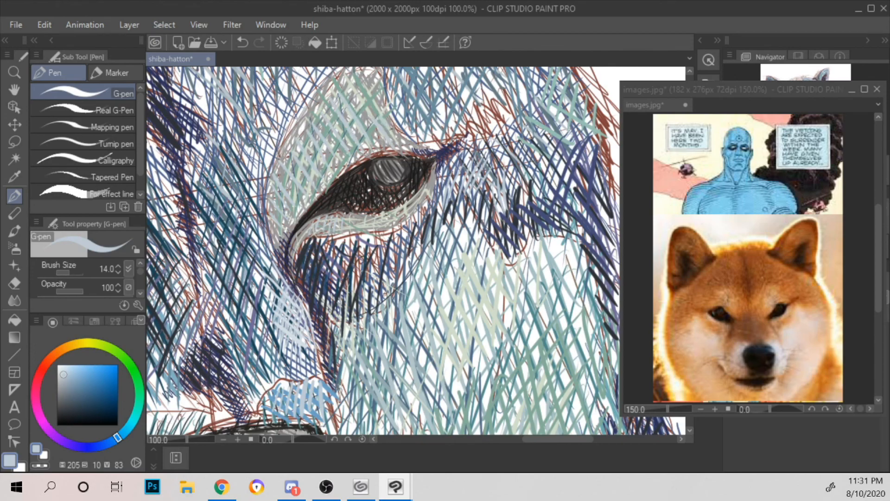
drag(427, 112, 444, 147)
mouse_move(365, 115)
mouse_down()
mouse_move(382, 151)
mouse_move(394, 139)
mouse_up()
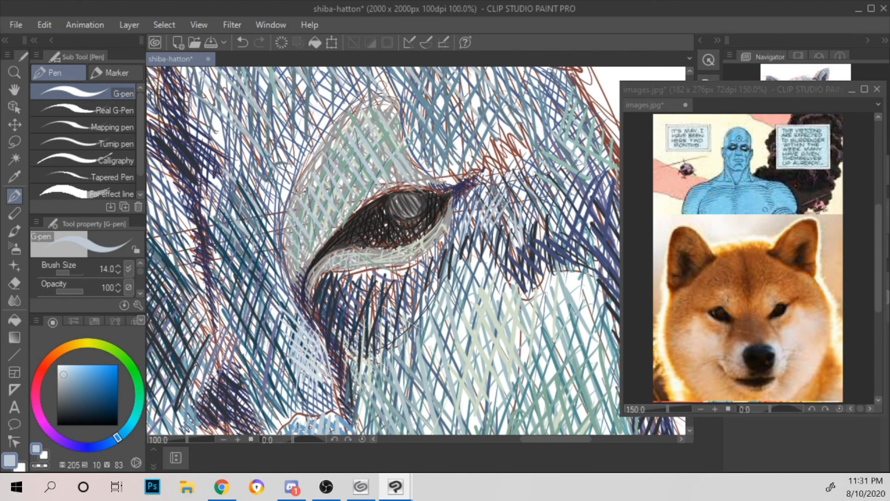
mouse_move(318, 261)
mouse_down()
mouse_move(328, 274)
mouse_move(308, 289)
mouse_move(320, 271)
mouse_move(365, 265)
mouse_up()
drag(370, 253, 374, 263)
mouse_move(446, 215)
mouse_down()
mouse_move(398, 257)
mouse_move(380, 251)
mouse_move(399, 257)
mouse_move(445, 223)
mouse_up()
scroll(469, 192, down, 3)
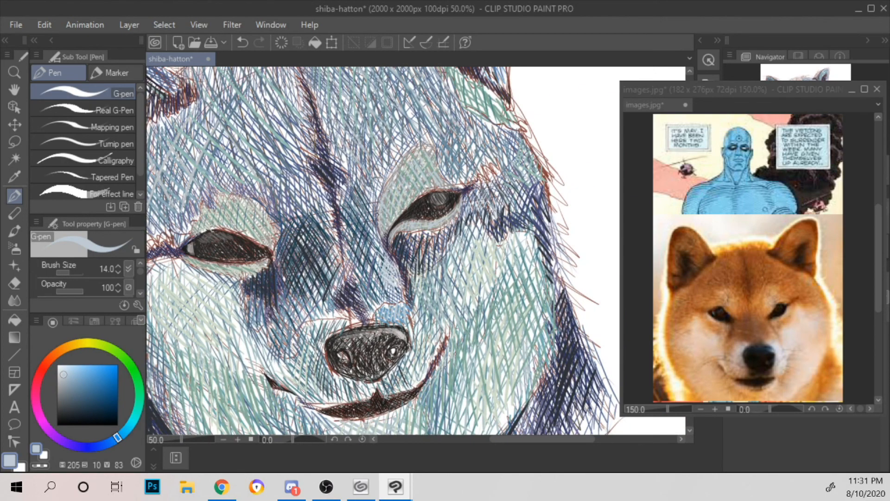
drag(377, 217, 381, 237)
Step: Hatch pale blue strokes across the upper left cheek below the left eye
drag(468, 208, 520, 139)
mouse_move(212, 207)
mouse_down()
mouse_move(212, 233)
mouse_move(235, 266)
mouse_up()
drag(246, 212, 254, 250)
drag(259, 237, 259, 277)
drag(268, 218, 268, 232)
drag(266, 255, 266, 281)
drag(273, 238, 273, 287)
mouse_move(279, 212)
mouse_down()
mouse_move(280, 241)
mouse_move(283, 227)
mouse_up()
drag(284, 233, 289, 251)
drag(292, 234, 294, 267)
Step: Continue the pale blue hatching down the left cheek toward the muzzle and along the cheek's upper outer edge
drag(291, 262, 293, 293)
mouse_move(297, 268)
mouse_down()
mouse_move(296, 304)
mouse_move(316, 311)
mouse_up()
drag(291, 283, 323, 301)
drag(309, 279, 329, 293)
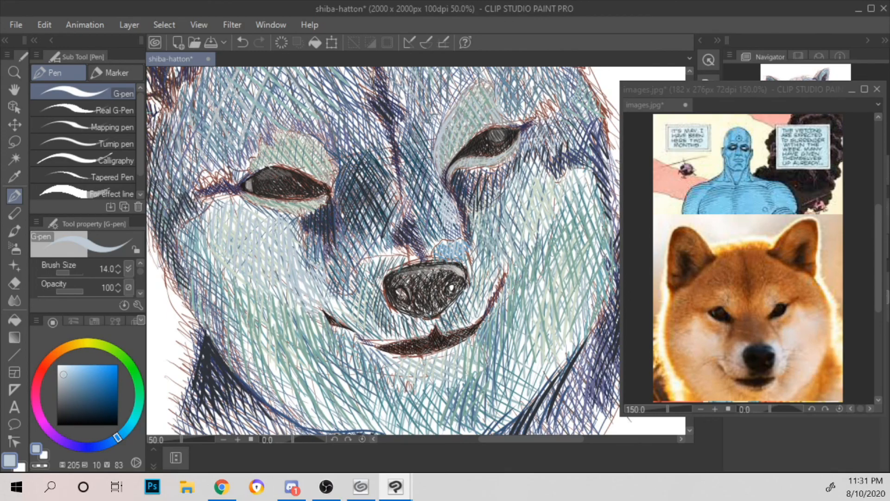
drag(299, 254, 335, 295)
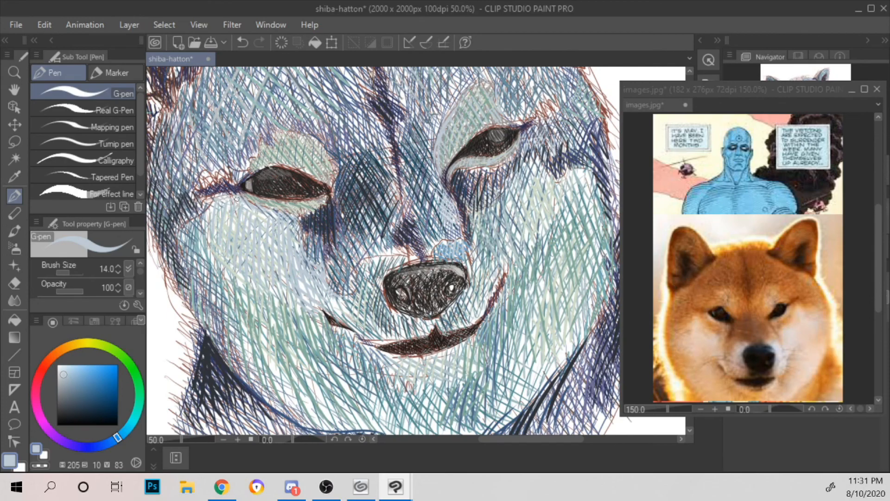
drag(208, 200, 179, 249)
scroll(181, 188, down, 1)
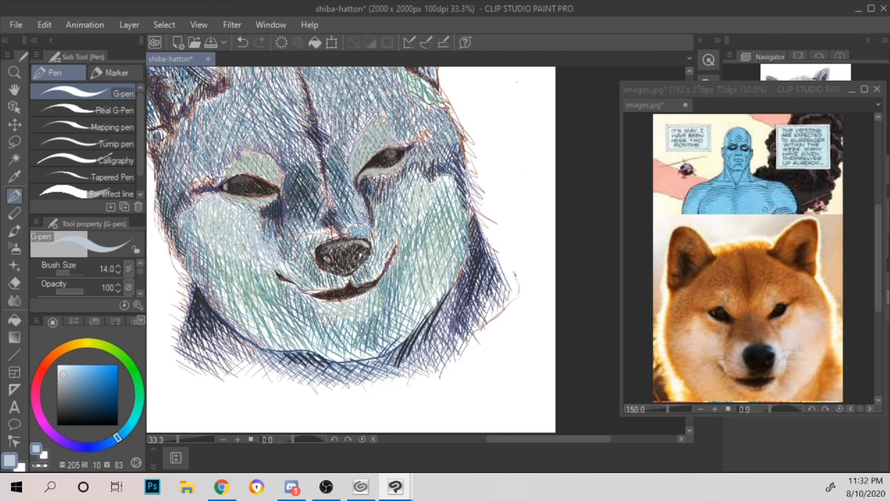
Step: Add pale blue strokes to the right cheek beside the nose bridge and along the cheek's top edge
scroll(403, 205, up, 1)
scroll(402, 205, up, 1)
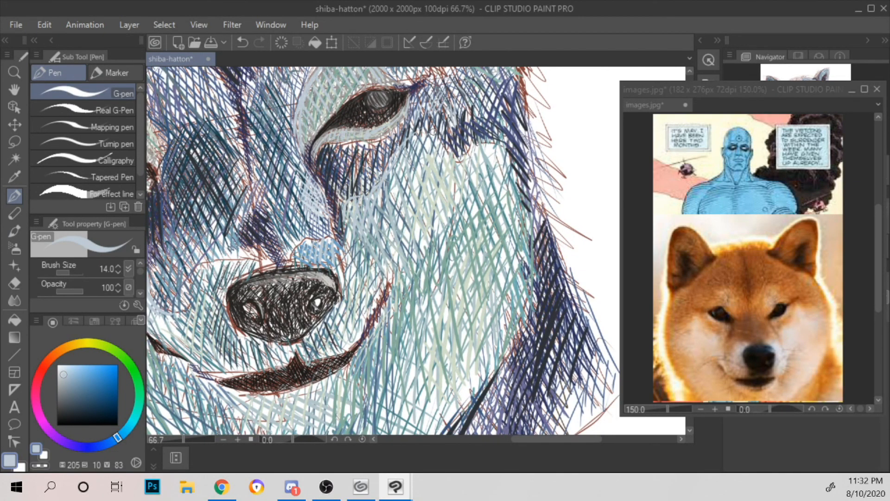
drag(455, 155, 490, 140)
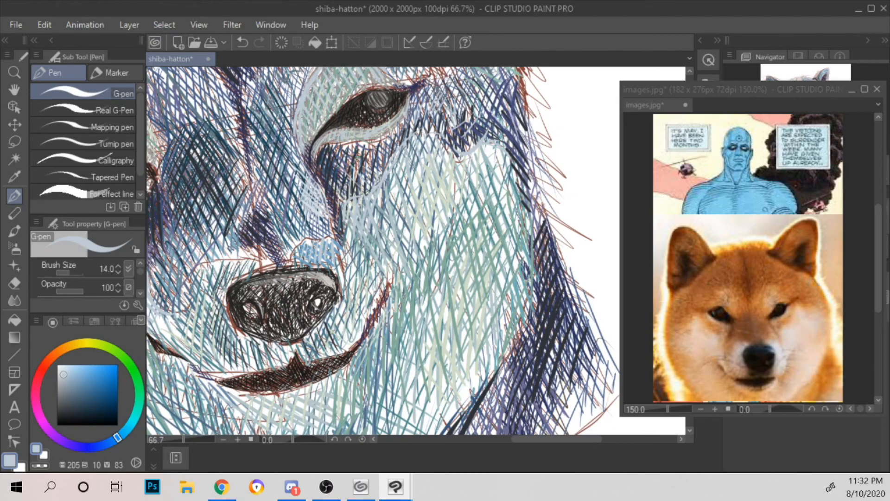
Step: Layer pale blue strokes over the dark patch between the left eye and the nose bridge
drag(428, 168, 572, 186)
drag(308, 257, 322, 262)
mouse_move(308, 234)
mouse_down()
mouse_move(328, 260)
mouse_move(330, 250)
mouse_up()
drag(313, 215, 339, 260)
mouse_move(309, 200)
mouse_down()
mouse_move(346, 253)
mouse_move(355, 253)
mouse_up()
mouse_move(317, 180)
mouse_down()
mouse_move(359, 241)
mouse_move(361, 229)
mouse_up()
drag(327, 158, 369, 223)
drag(337, 153, 379, 215)
scroll(392, 178, down, 1)
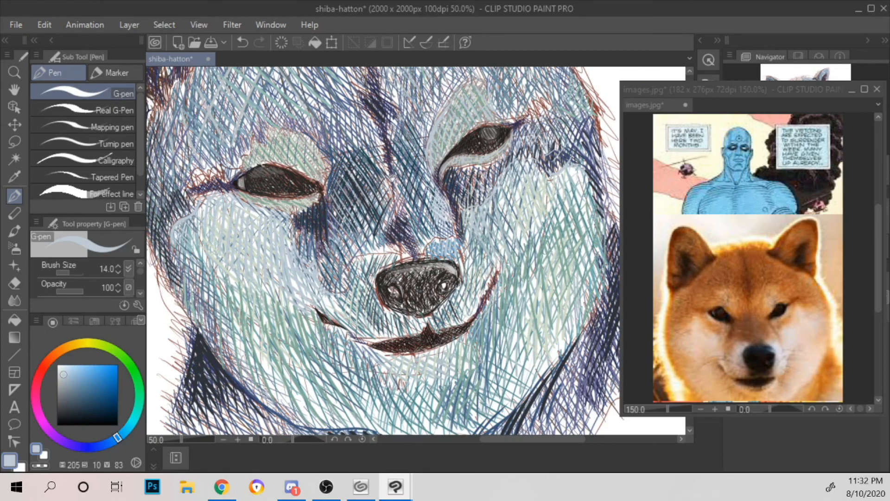
Step: Add pale blue strokes inside the left ear along its outer edge
scroll(457, 184, down, 2)
drag(450, 178, 547, 206)
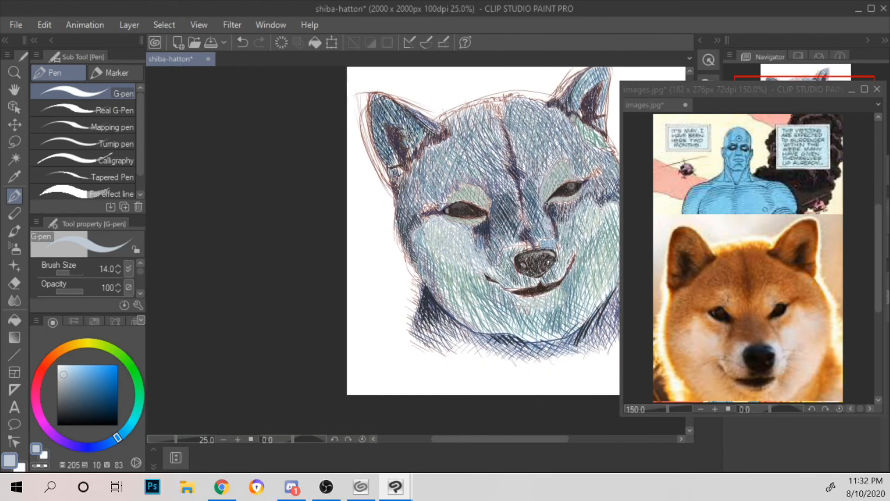
scroll(546, 204, up, 2)
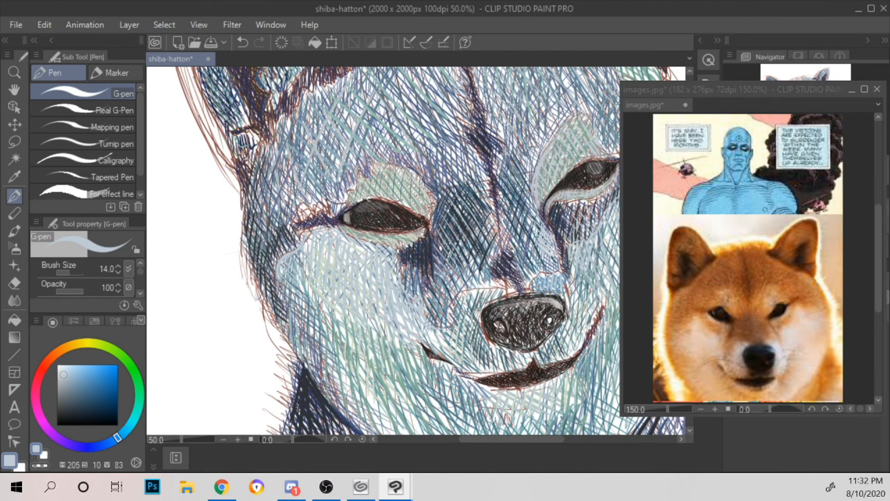
drag(364, 135, 410, 242)
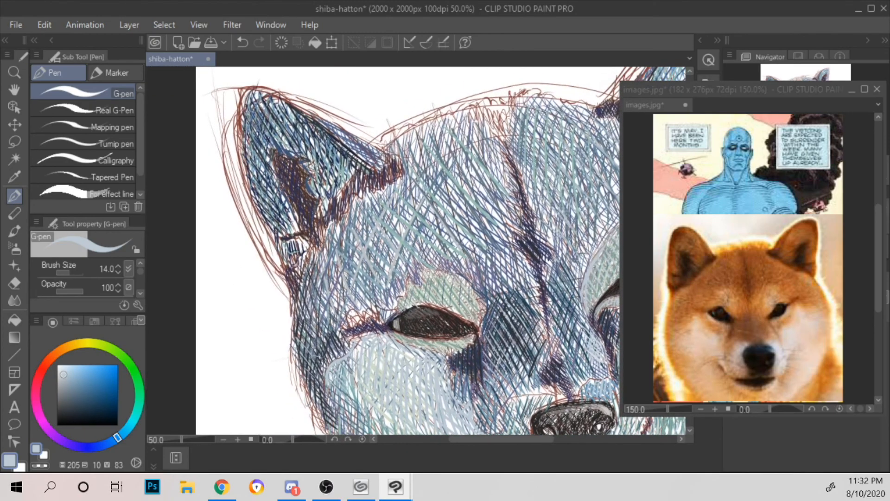
drag(265, 116, 255, 143)
drag(268, 117, 261, 148)
drag(272, 127, 260, 171)
drag(271, 156, 264, 172)
Step: Hatch medium blue strokes, hue 222, saturation 45, value 73, down the outer part of the left cheek
scroll(282, 107, down, 1)
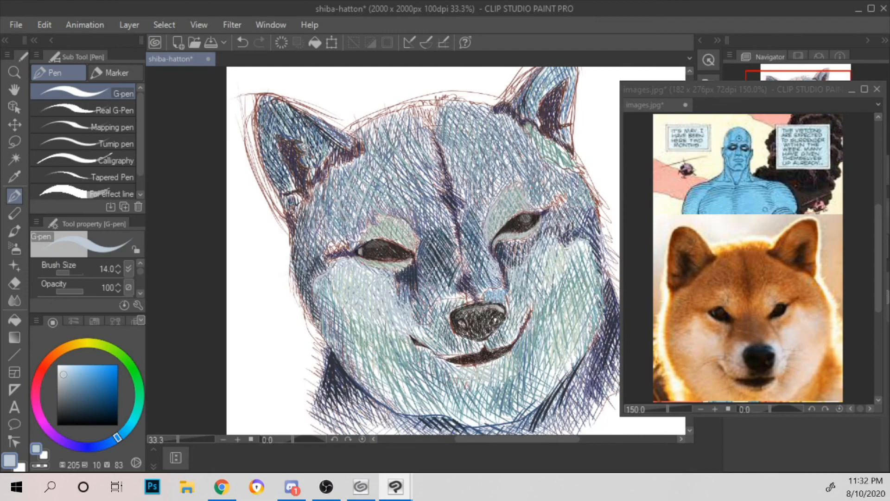
drag(511, 251, 406, 148)
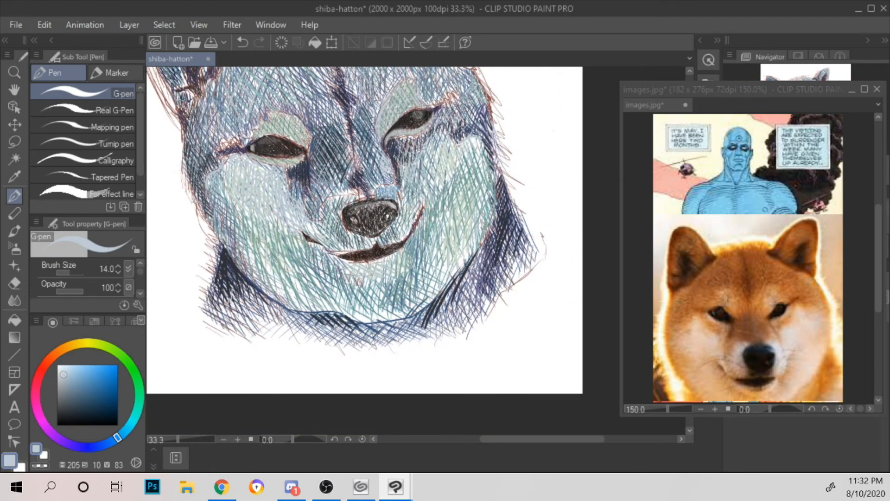
scroll(248, 233, down, 1)
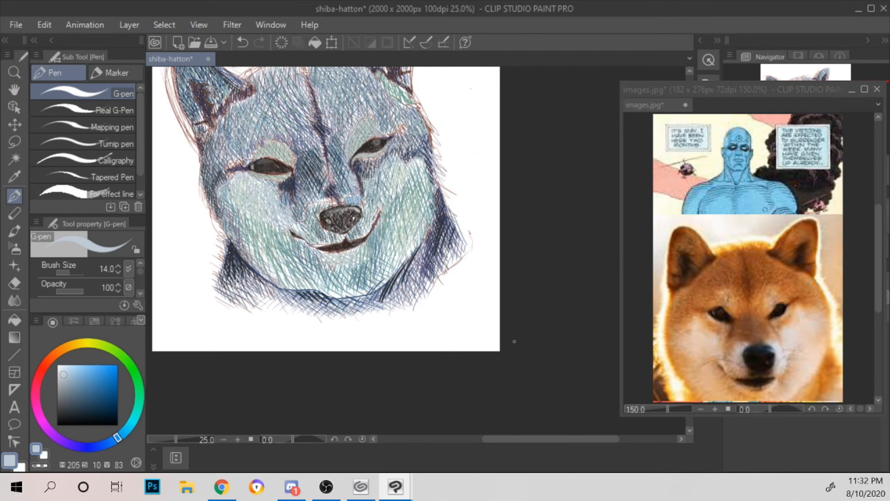
click(75, 381)
scroll(176, 277, up, 1)
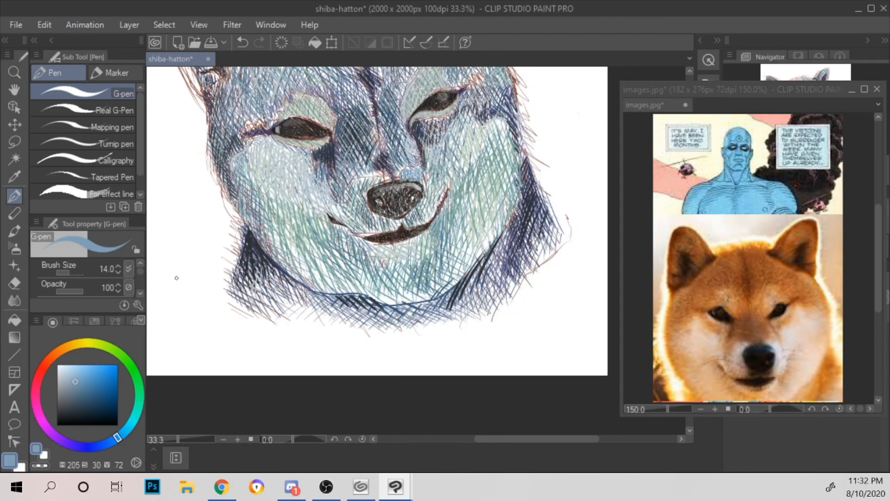
drag(284, 190, 306, 242)
click(84, 381)
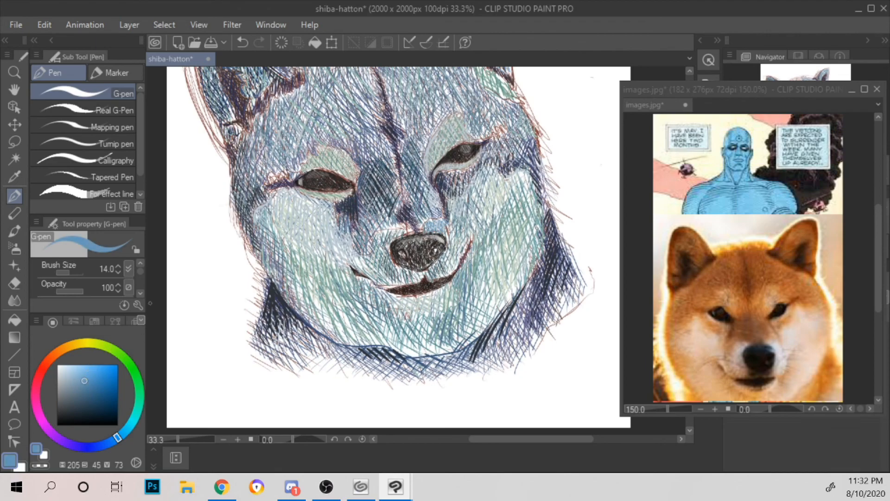
scroll(168, 301, up, 1)
click(107, 432)
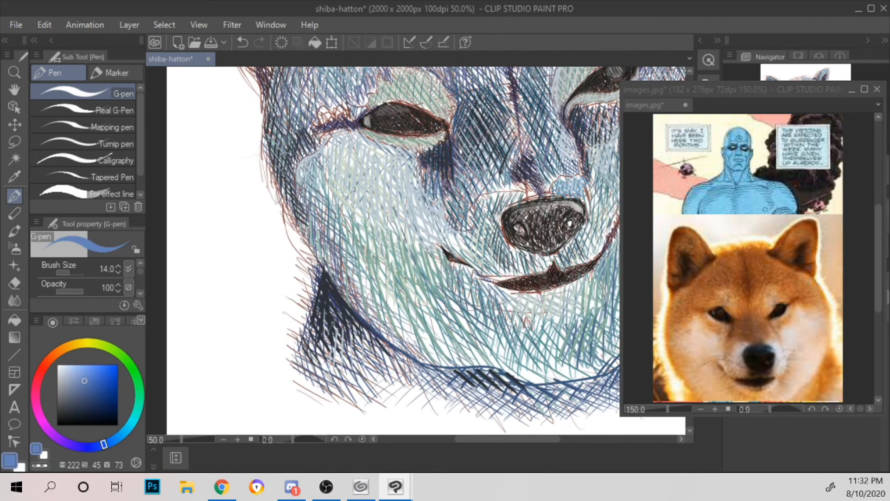
mouse_move(307, 162)
mouse_down()
mouse_move(299, 181)
mouse_move(317, 212)
mouse_up()
mouse_move(332, 183)
mouse_down()
mouse_move(324, 217)
mouse_move(353, 248)
mouse_up()
drag(340, 189, 366, 251)
drag(353, 194, 388, 273)
drag(366, 212, 390, 269)
drag(371, 197, 395, 259)
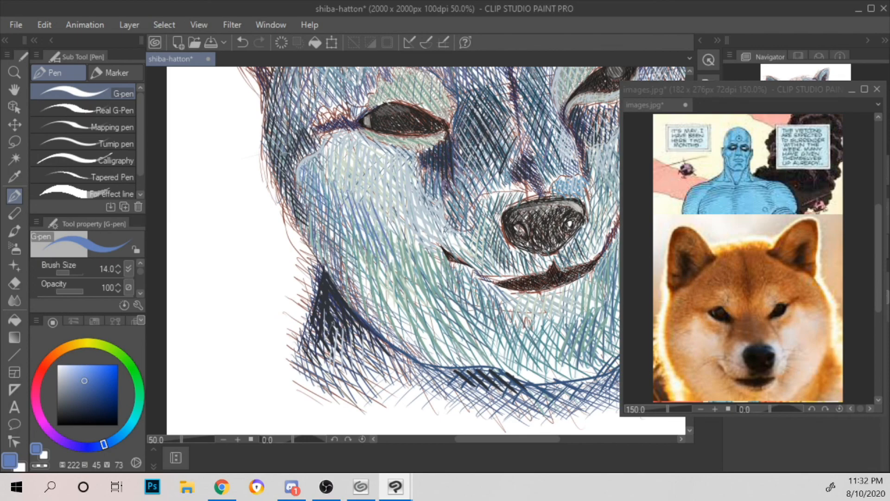
Step: Extend the medium blue hatching across the inner left cheek toward the mouth corner, crossing some strokes diagonally
mouse_move(431, 215)
mouse_down()
mouse_move(441, 268)
mouse_move(432, 268)
mouse_up()
drag(416, 231, 429, 258)
drag(408, 209, 423, 266)
mouse_move(405, 201)
mouse_down()
mouse_move(411, 250)
mouse_move(406, 237)
mouse_up()
mouse_move(394, 217)
mouse_down()
mouse_move(407, 261)
mouse_move(403, 233)
mouse_move(395, 278)
mouse_up()
drag(380, 237, 425, 292)
mouse_move(392, 239)
mouse_down()
mouse_move(431, 287)
mouse_move(440, 285)
mouse_up()
drag(410, 237, 435, 266)
drag(396, 223, 413, 241)
mouse_move(393, 201)
mouse_down()
mouse_move(414, 229)
mouse_move(422, 221)
mouse_up()
Step: Hatch medium blue strokes across the right cheek from beside the mouth to its outer edge
scroll(446, 159, down, 2)
drag(526, 182, 374, 217)
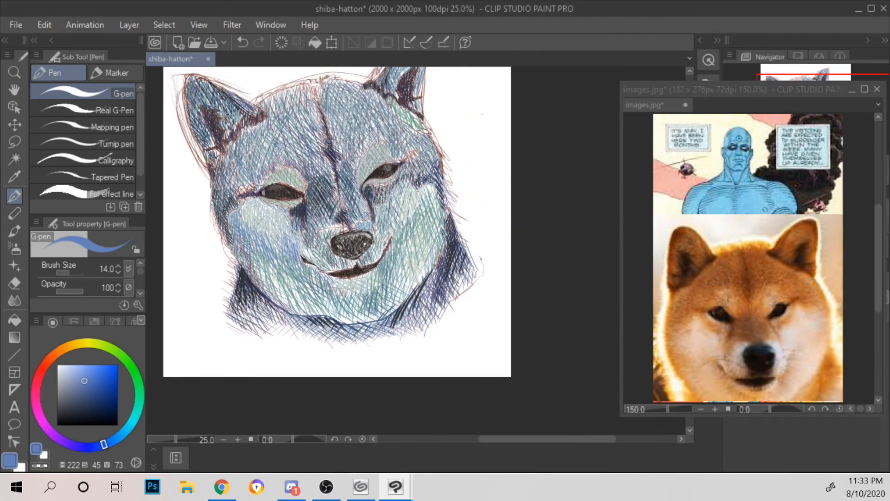
scroll(375, 195, up, 1)
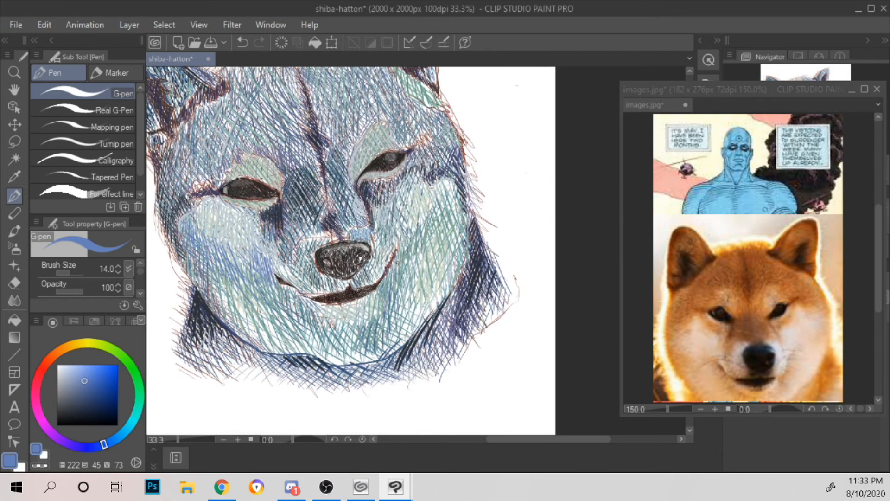
drag(416, 229, 403, 272)
mouse_move(424, 224)
mouse_down()
mouse_move(408, 266)
mouse_move(416, 252)
mouse_up()
drag(431, 211, 423, 259)
drag(438, 224, 433, 242)
drag(452, 191, 434, 245)
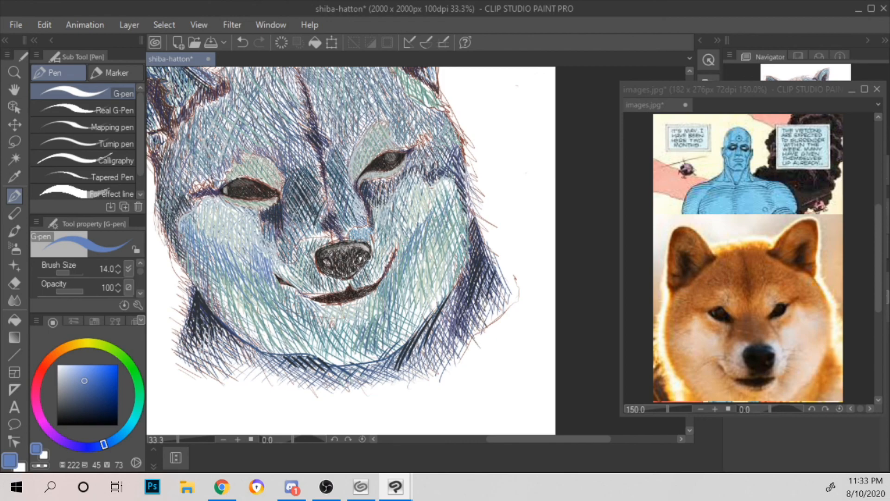
Step: Deepen the blue hatching on the right cheek's lower outer side and on its upper part below the eye
drag(441, 247, 434, 264)
drag(452, 233, 440, 263)
drag(457, 230, 445, 255)
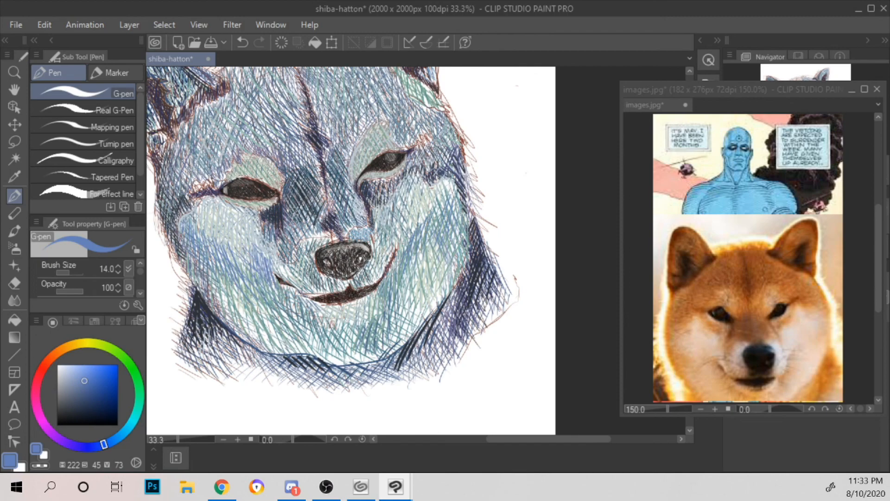
drag(412, 210, 407, 241)
drag(417, 205, 414, 232)
drag(429, 197, 424, 218)
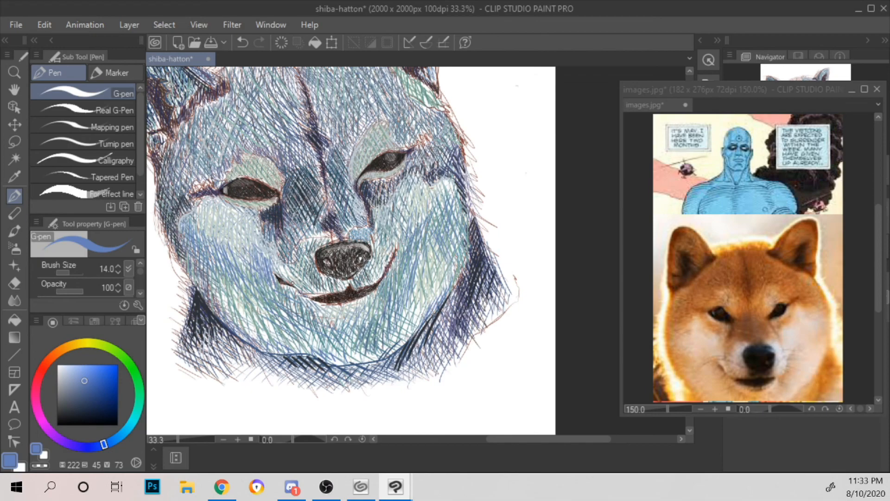
Step: Check the whole drawing and save the shiba-hatton file
scroll(464, 169, down, 3)
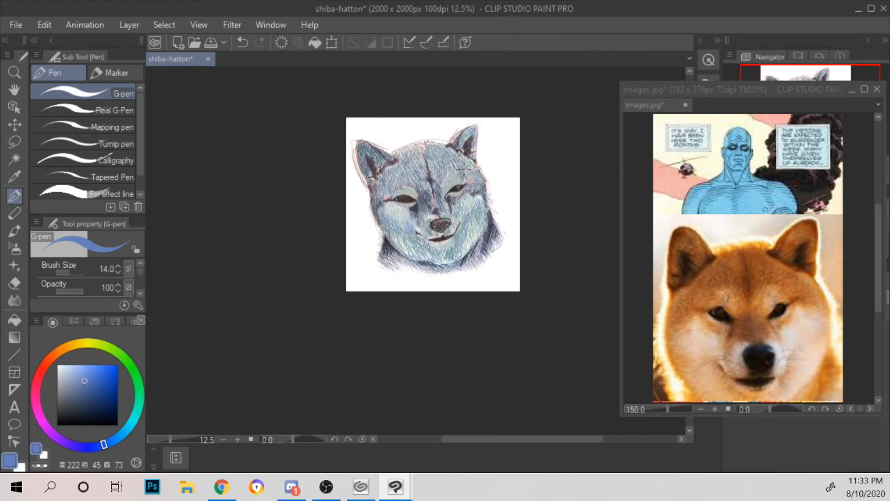
scroll(494, 200, up, 2)
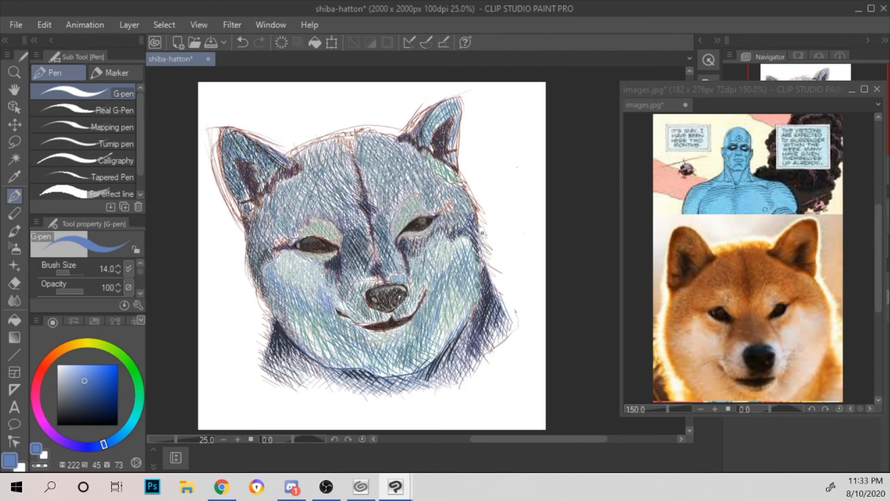
key(ctrl+s)
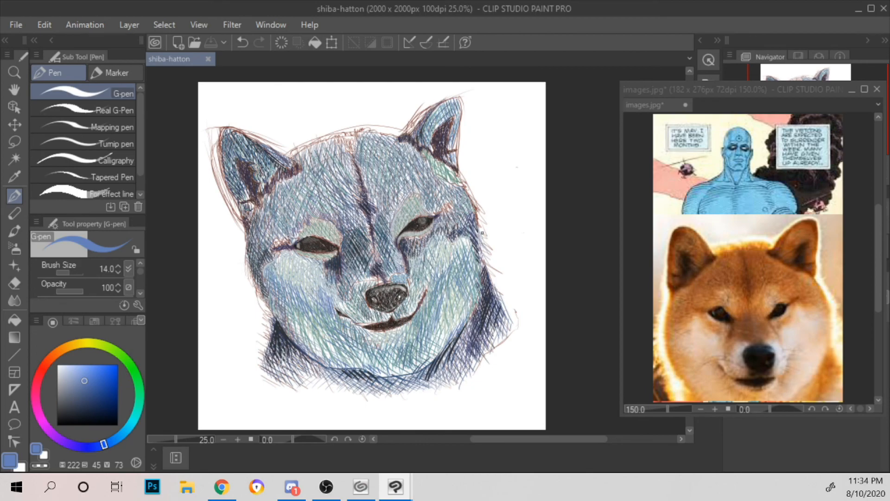
Step: Minimize the floating images.jpg reference window to uncover the drawing's layers
drag(727, 86, 556, 55)
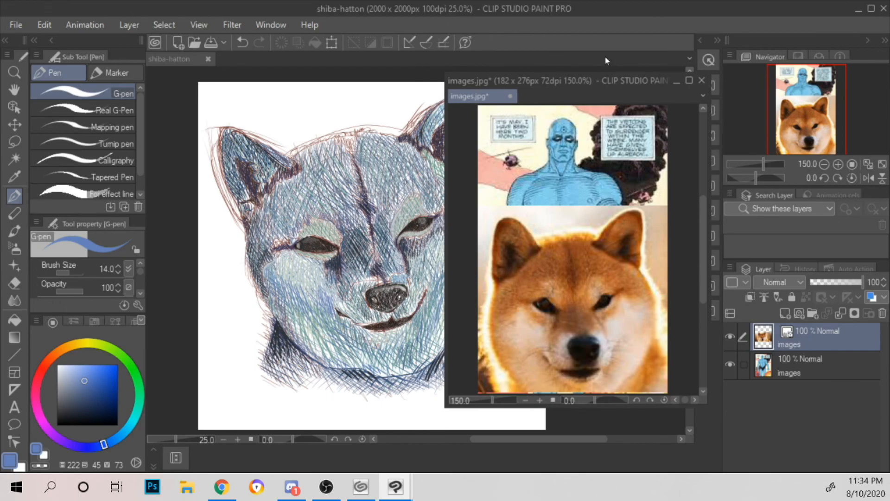
drag(613, 78, 679, 83)
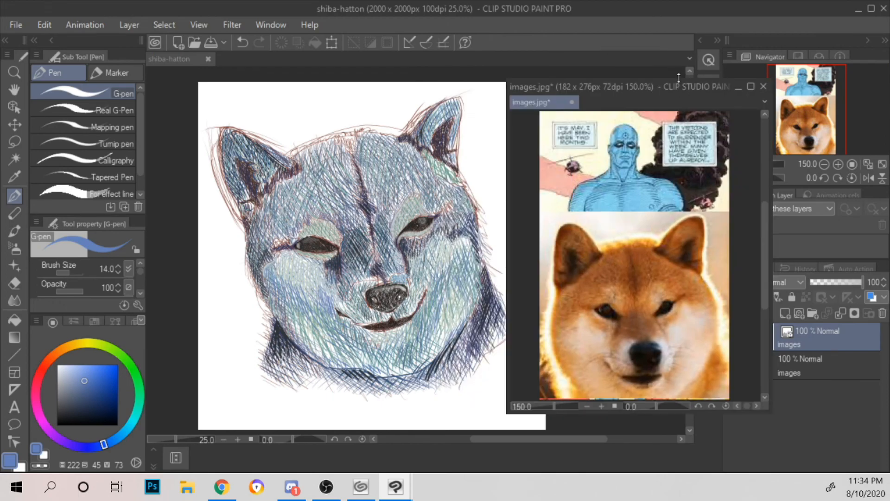
click(742, 86)
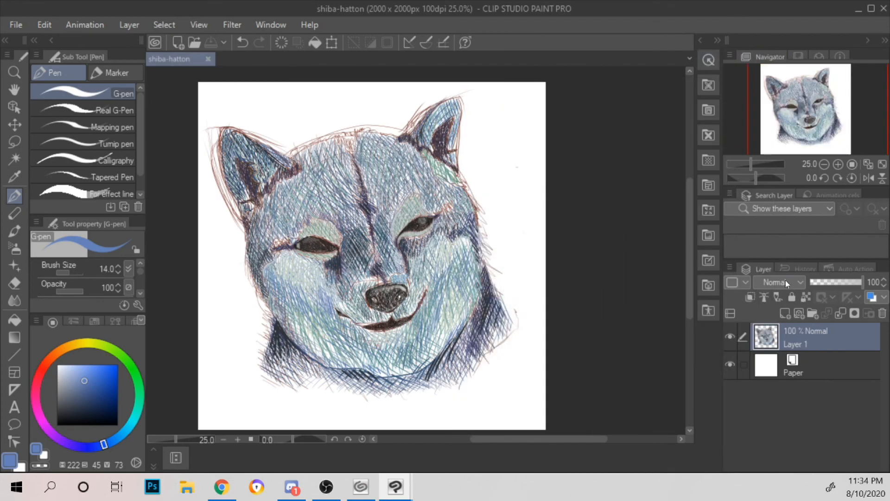
Step: Create a new raster layer beneath the dog drawing and switch to the Fill tool
click(788, 318)
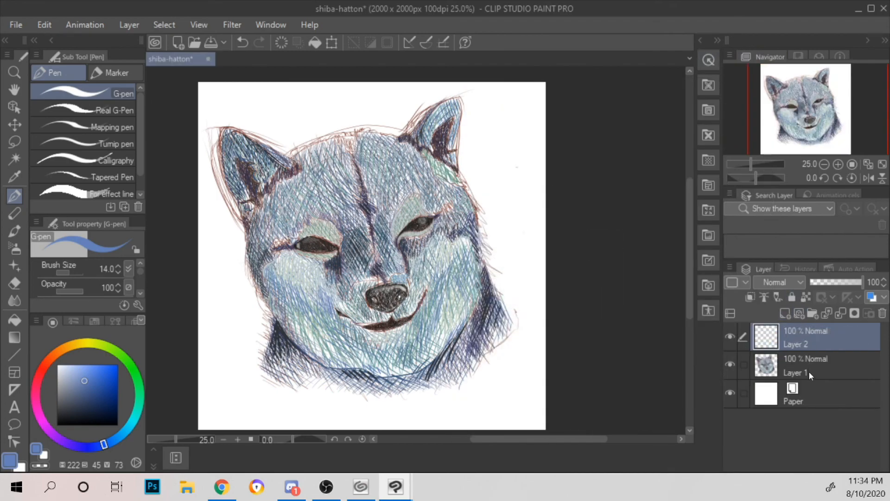
mouse_move(810, 339)
mouse_down()
mouse_move(812, 368)
mouse_move(808, 355)
mouse_up()
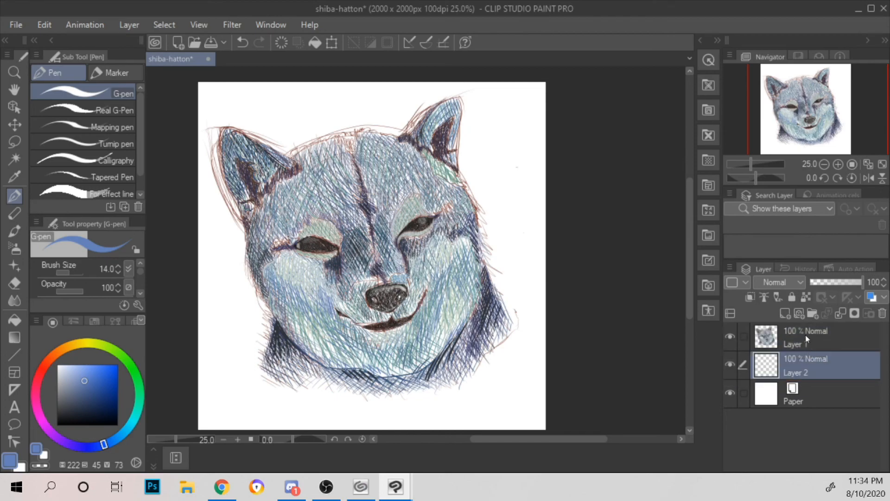
key(g)
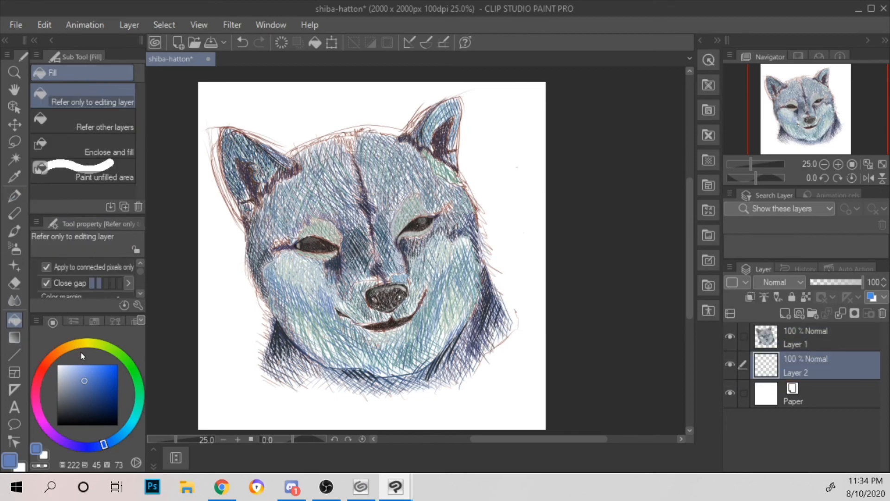
Step: Try a muted yellow and a medium green as background fills on Layer 2
click(82, 343)
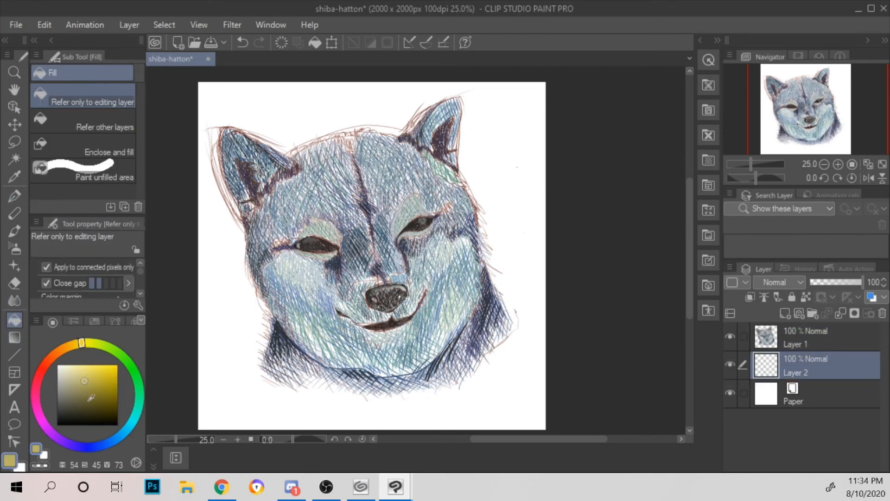
click(84, 374)
click(243, 336)
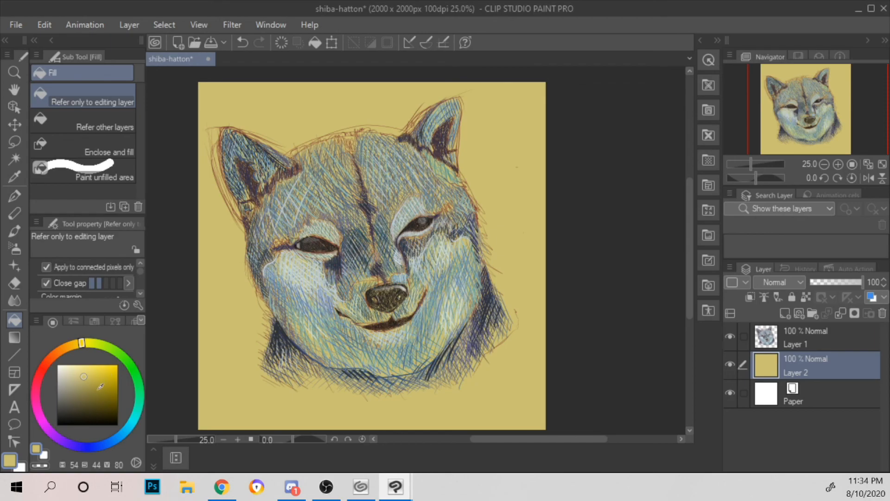
click(126, 362)
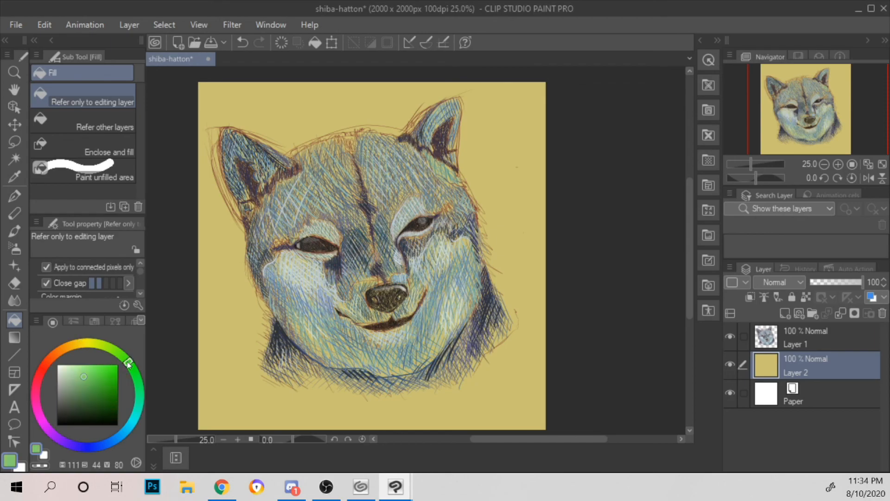
click(245, 347)
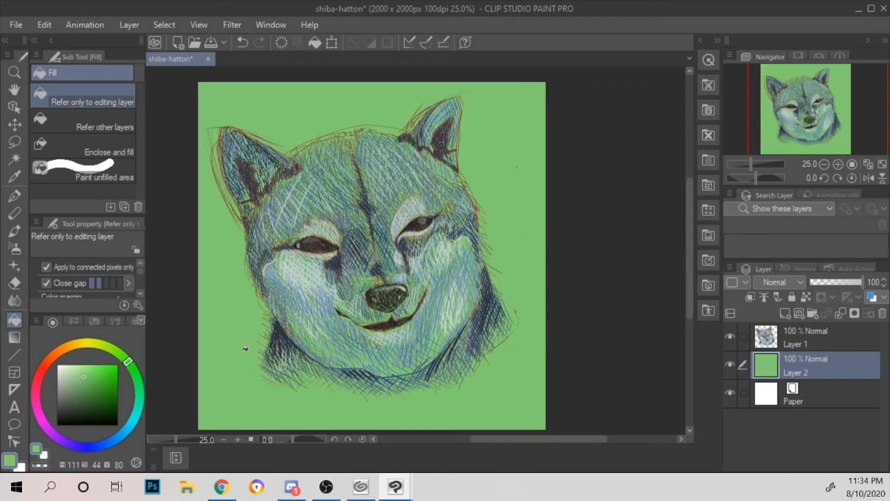
Step: Test pink background fills on Layer 2, ending with a dusty pink of hue 330, saturation 40, value 72
click(36, 395)
click(231, 312)
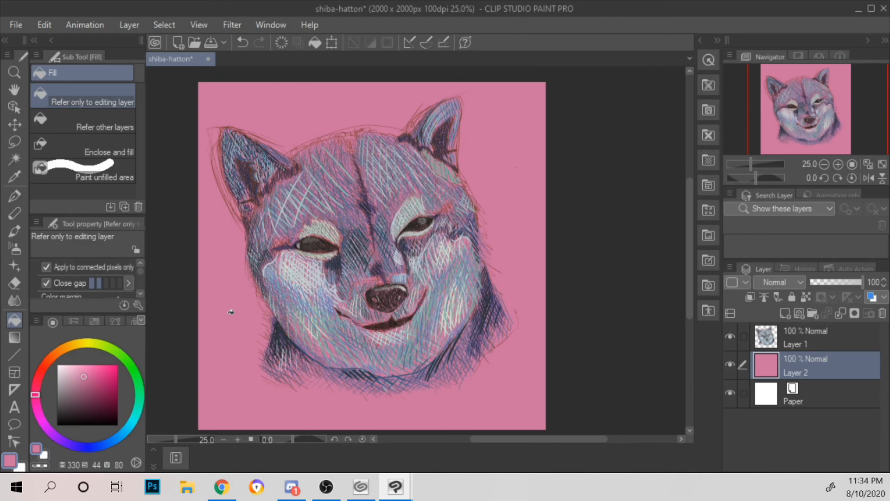
click(75, 375)
click(236, 303)
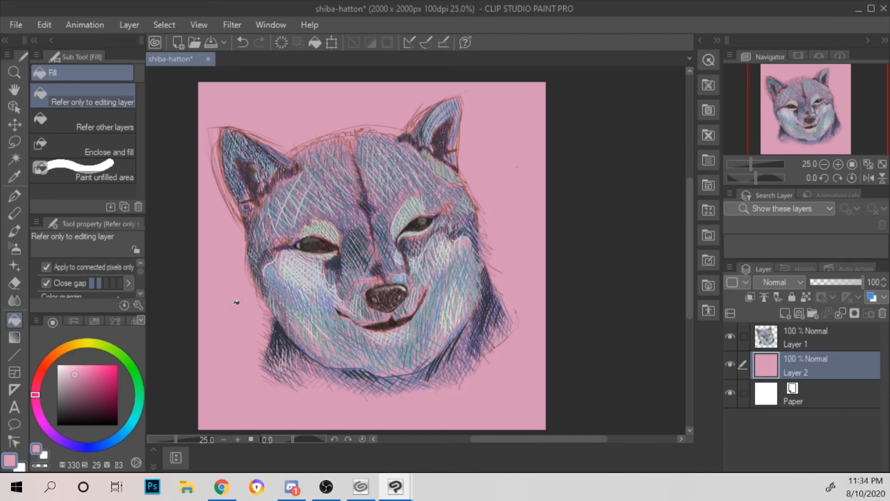
click(82, 381)
click(230, 281)
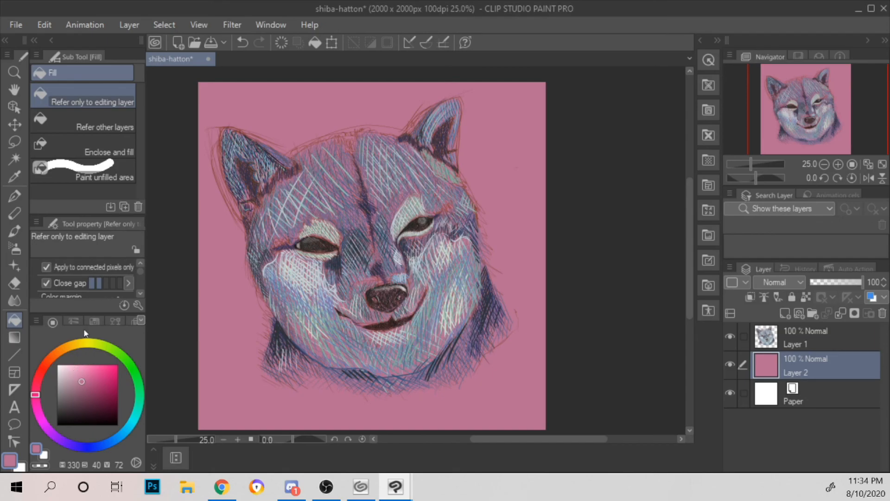
Step: Return to the G-pen on Layer 1 and add a lavender stroke, hue 244, saturation 25, value 84, inside the left ear
click(15, 195)
key(ctrl+plus)
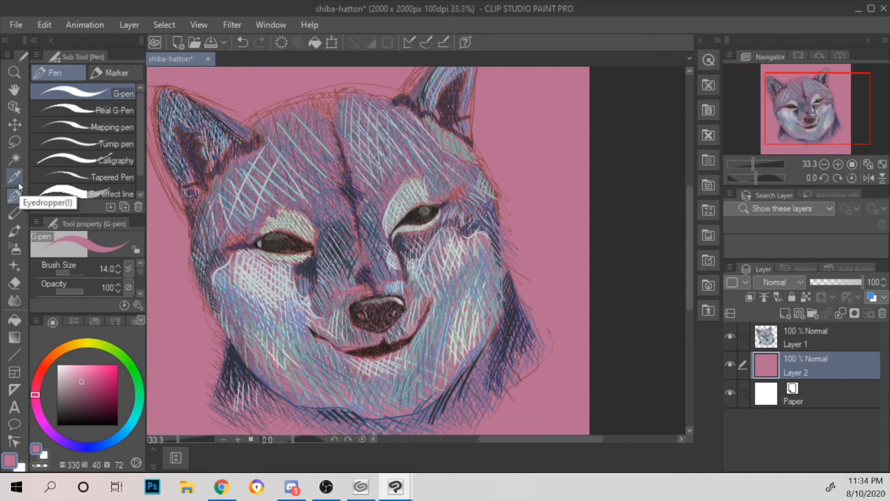
click(783, 332)
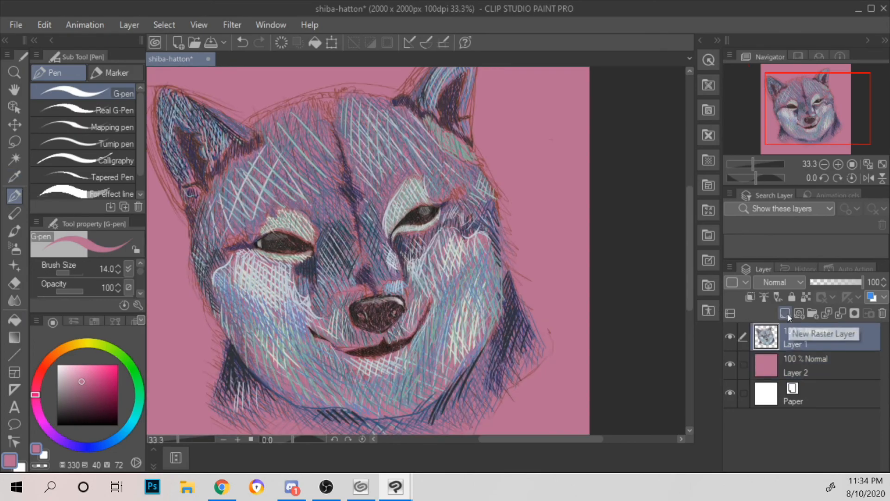
click(82, 440)
click(72, 373)
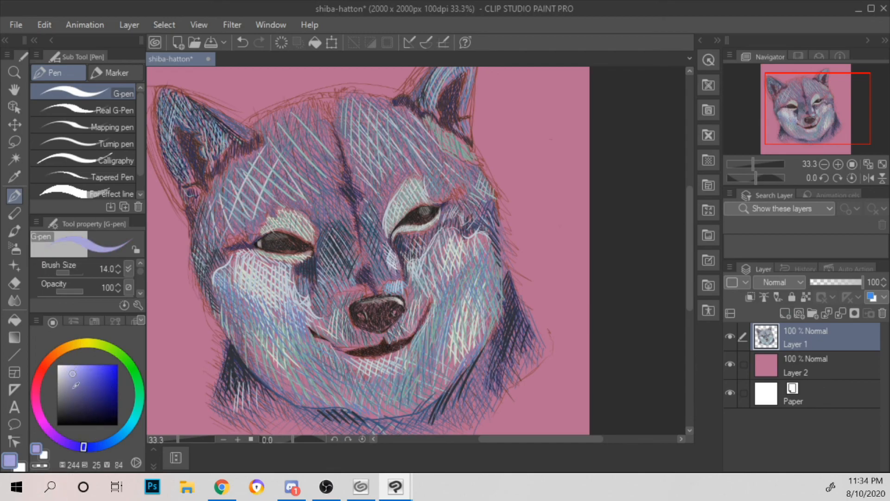
mouse_move(232, 162)
mouse_down()
mouse_move(222, 190)
mouse_move(230, 180)
mouse_up()
Step: Hatch the left half of the forehead with pale blue G-pen strokes, hue 218, saturation 15, value 86
click(66, 373)
click(107, 442)
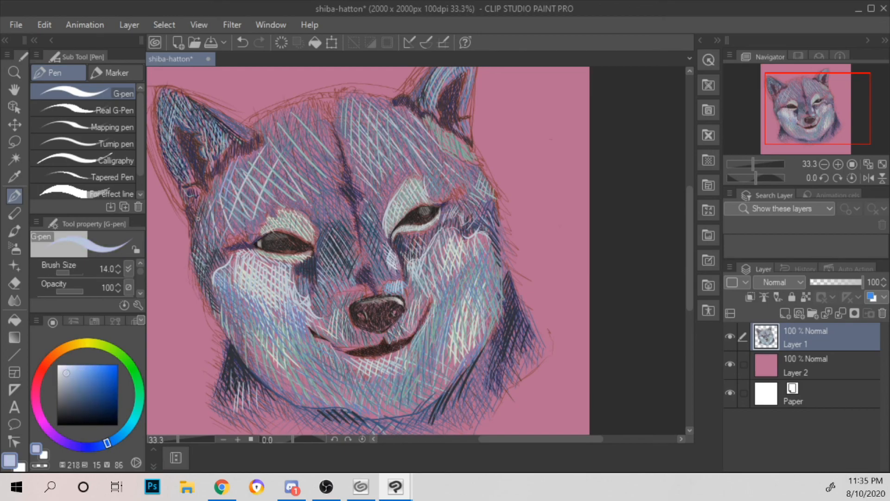
drag(215, 214, 208, 234)
mouse_move(223, 200)
mouse_down()
mouse_move(216, 213)
mouse_move(222, 208)
mouse_up()
drag(234, 211, 229, 220)
drag(232, 190, 224, 205)
drag(243, 167, 233, 182)
drag(249, 186, 244, 198)
mouse_move(247, 162)
mouse_down()
mouse_move(241, 172)
mouse_move(254, 183)
mouse_move(256, 174)
mouse_up()
drag(271, 134, 262, 175)
mouse_move(270, 116)
mouse_down()
mouse_move(264, 131)
mouse_move(275, 137)
mouse_up()
drag(292, 106, 284, 129)
drag(284, 131, 278, 150)
mouse_move(305, 103)
mouse_down()
mouse_move(289, 168)
mouse_move(304, 126)
mouse_up()
drag(306, 127, 301, 150)
drag(315, 108, 312, 132)
drag(313, 133, 308, 160)
drag(321, 107, 317, 137)
drag(318, 140, 314, 165)
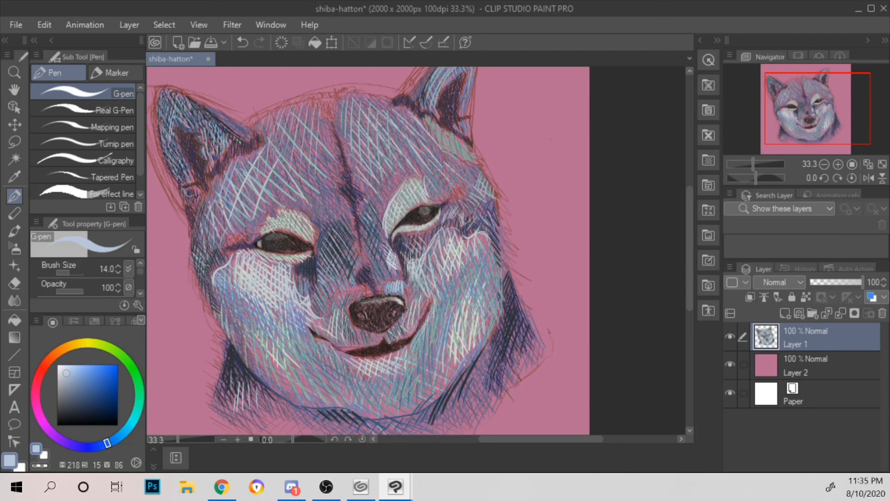
Step: Extend the pale blue hatching to the forehead's centre, the inner left brow and the area below the right ear
drag(329, 108, 325, 148)
drag(315, 193, 317, 223)
mouse_move(329, 179)
mouse_down()
mouse_move(324, 217)
mouse_move(335, 219)
mouse_up()
mouse_move(441, 149)
mouse_down()
mouse_move(435, 171)
mouse_move(448, 183)
mouse_up()
drag(458, 157, 456, 178)
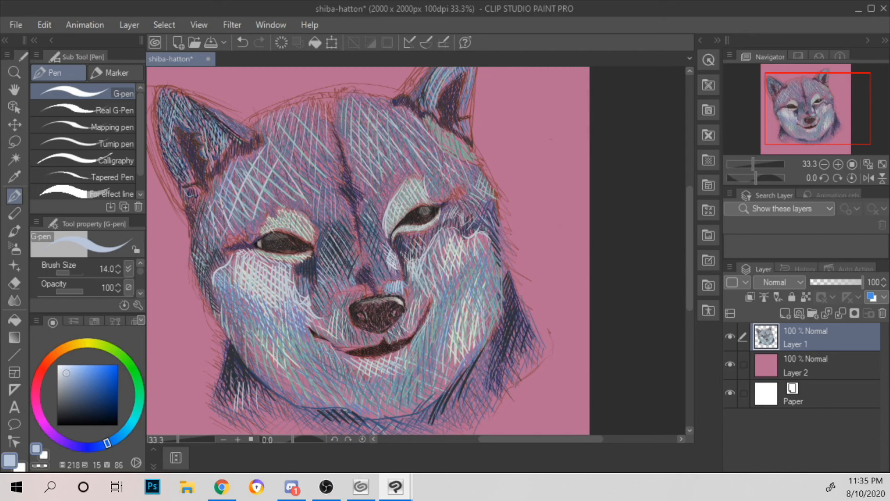
Step: Add muted blue hatching, hue 229, saturation 29, value 69, at the top centre of the forehead
click(74, 382)
click(98, 445)
drag(96, 443, 95, 444)
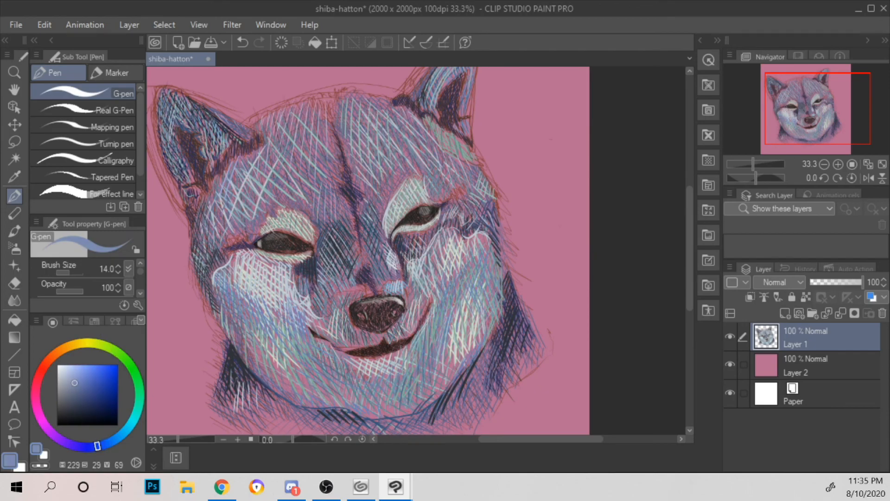
scroll(215, 75, down, 3)
scroll(215, 75, up, 3)
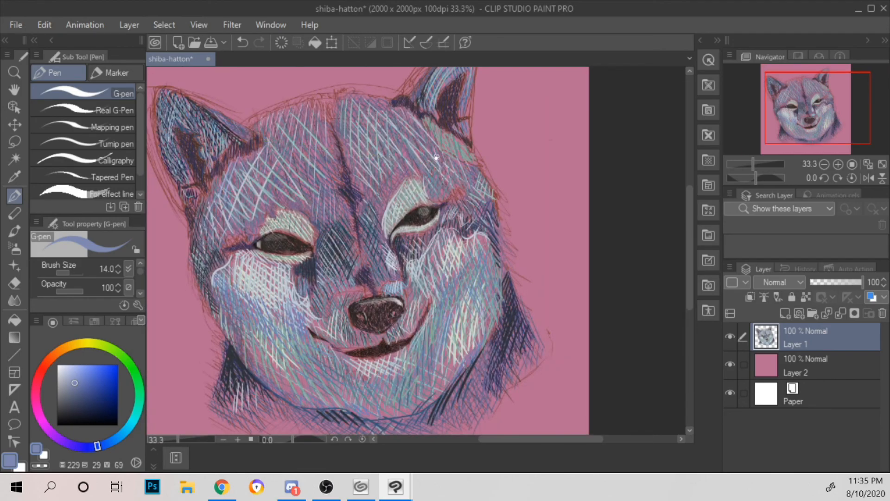
scroll(416, 250, down, 1)
drag(520, 150, 455, 168)
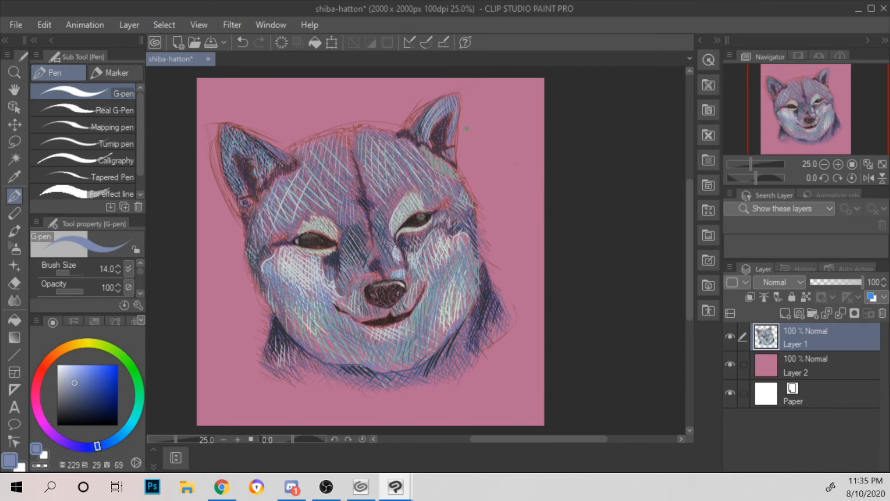
scroll(466, 128, up, 1)
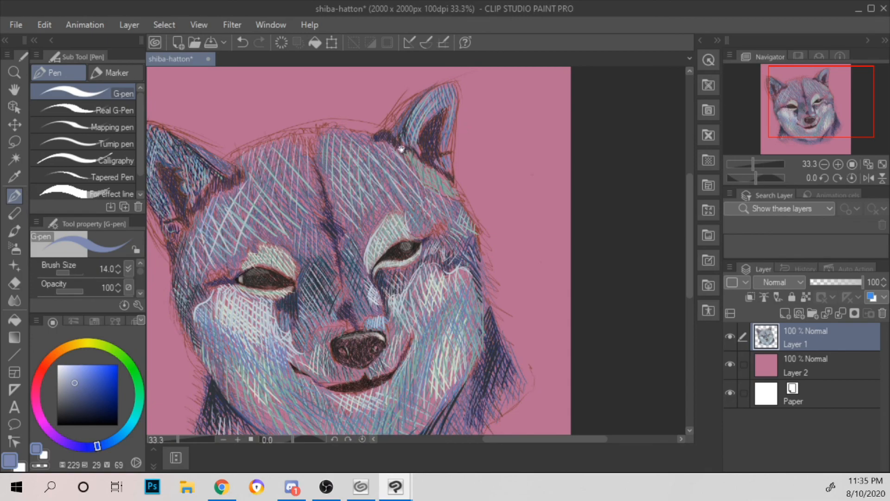
scroll(435, 177, up, 2)
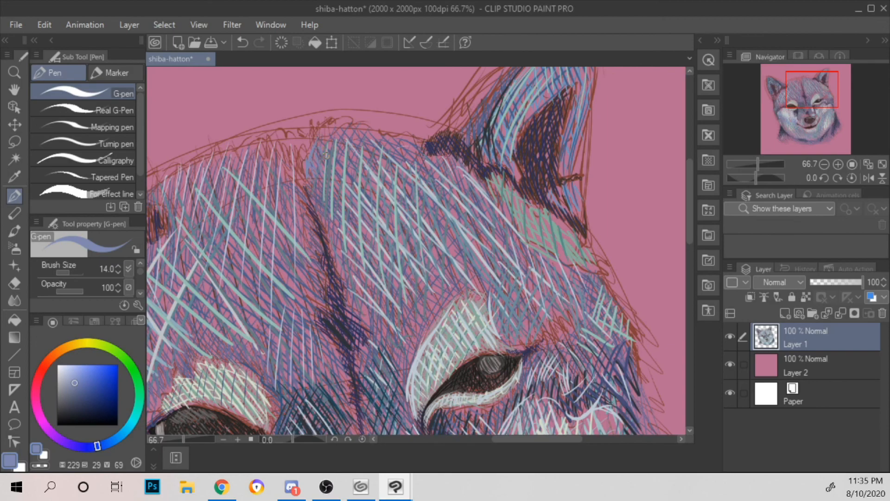
drag(261, 152, 311, 157)
scroll(311, 130, down, 3)
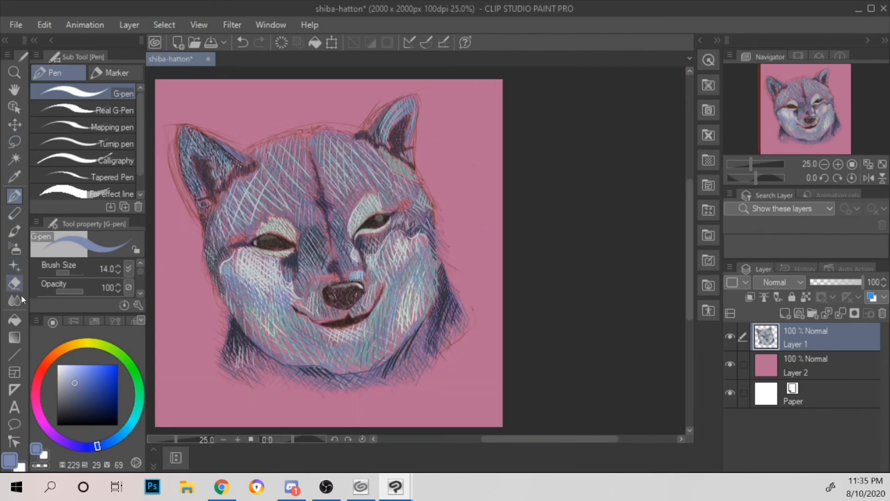
Step: Draw a black circle outline on the upper forehead with the Ellipse figure tool
click(18, 354)
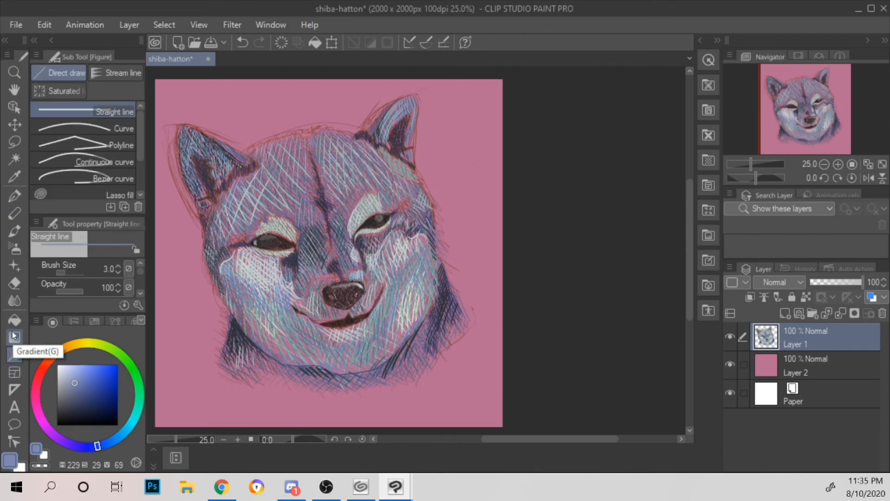
drag(141, 135, 141, 168)
click(130, 176)
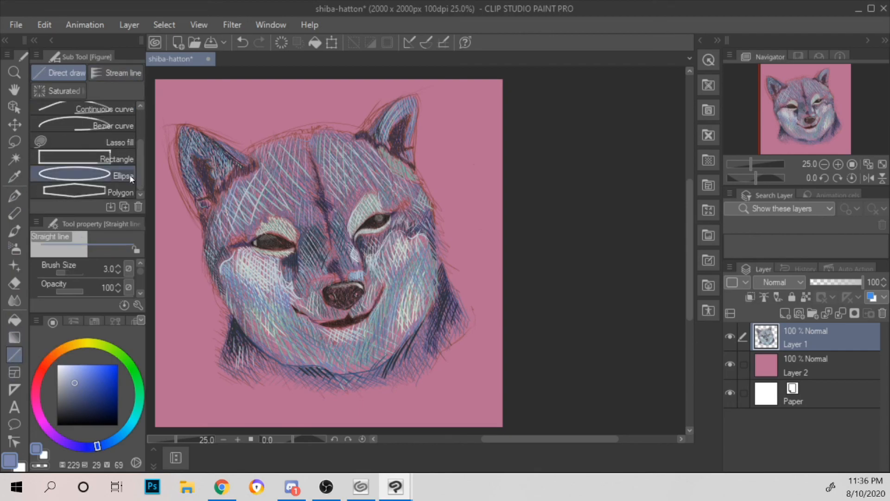
key(ctrl+plus)
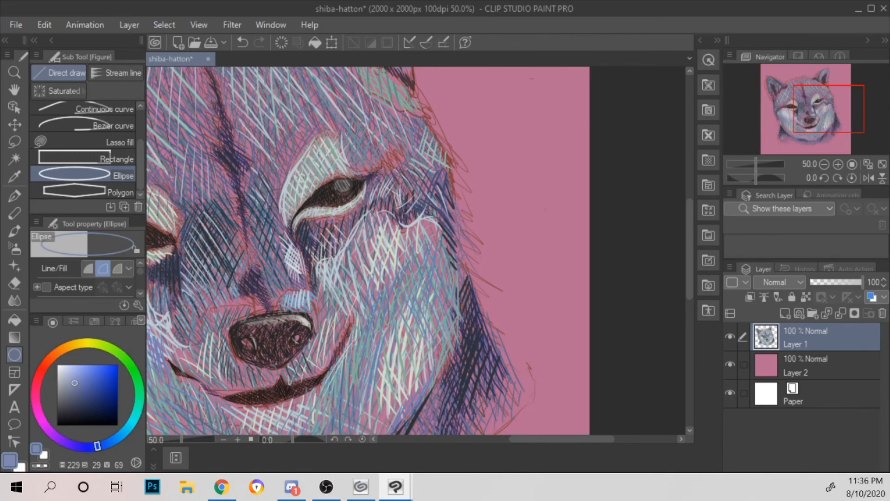
drag(318, 150, 477, 248)
drag(82, 385, 139, 446)
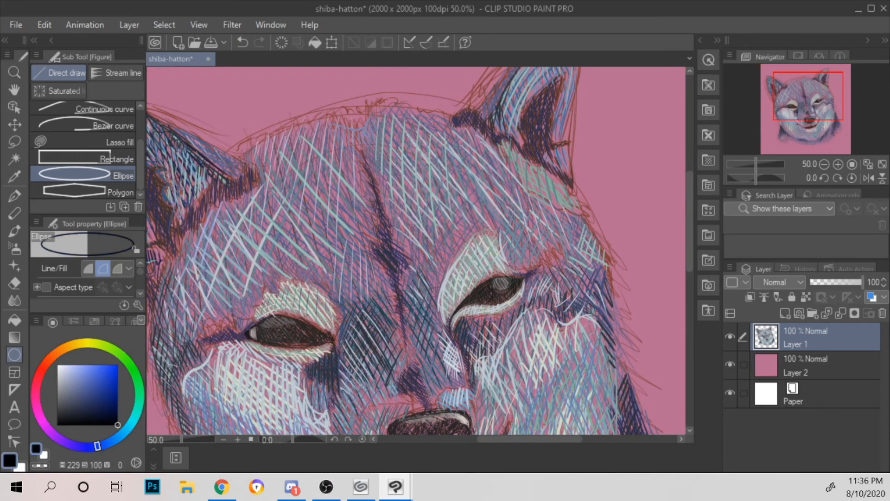
mouse_move(343, 152)
mouse_down()
mouse_move(402, 194)
mouse_move(409, 217)
mouse_up()
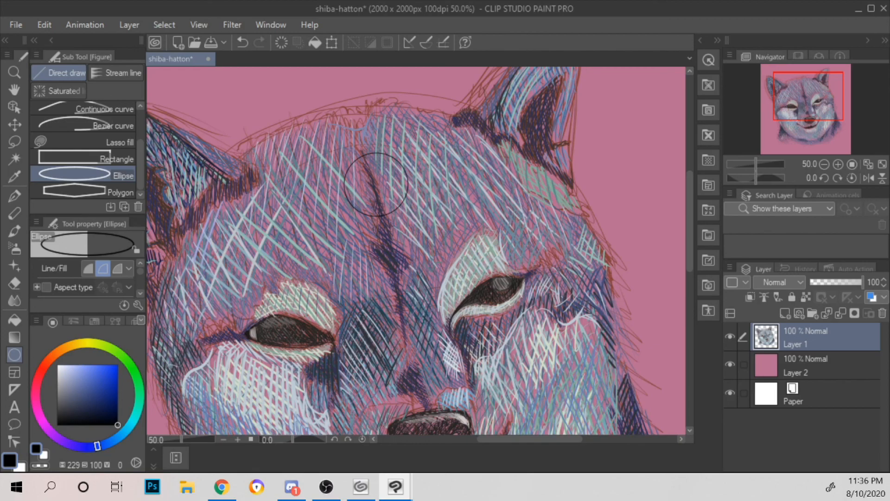
Step: Undo the forehead circle and redraw it larger with the ellipse brush size set to 7.0
scroll(140, 293, down, 3)
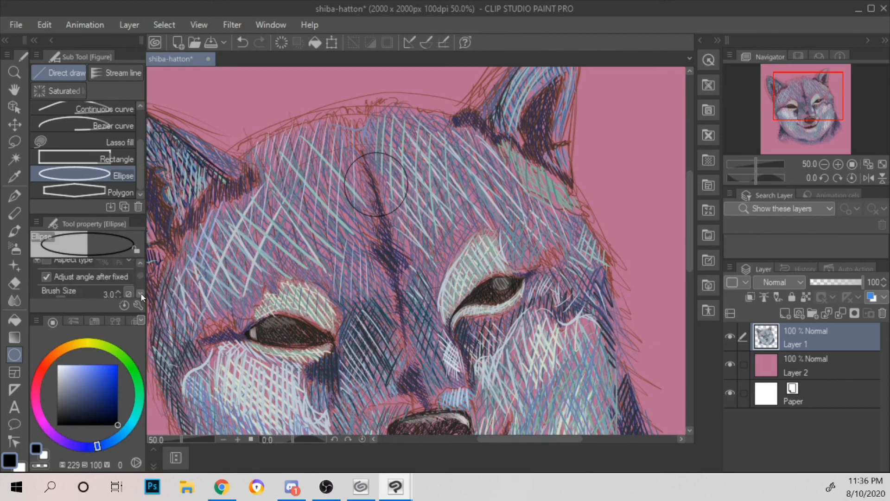
drag(117, 277, 111, 267)
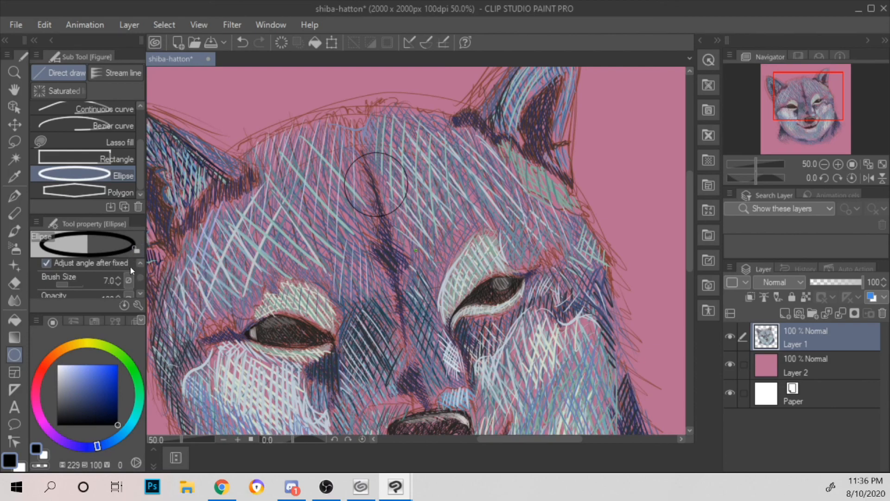
key(ctrl+z)
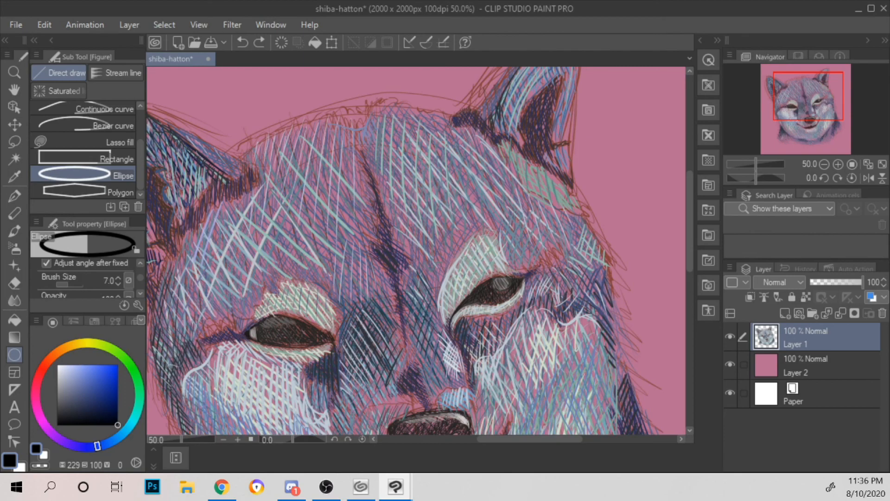
key(alt+Tab)
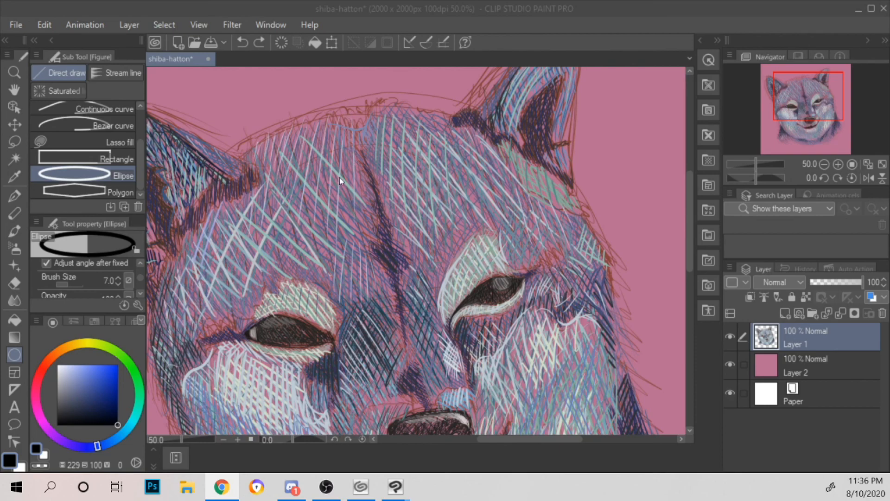
click(351, 170)
drag(333, 158, 421, 242)
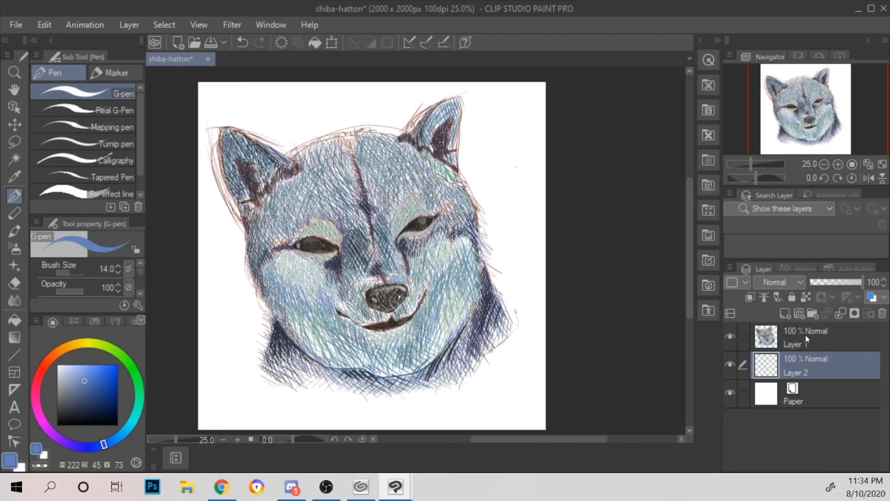
Step: Try background fills on Layer 2 in muted yellow, hue 54, and medium green, hue 111, both saturation 44, value 80
click(16, 321)
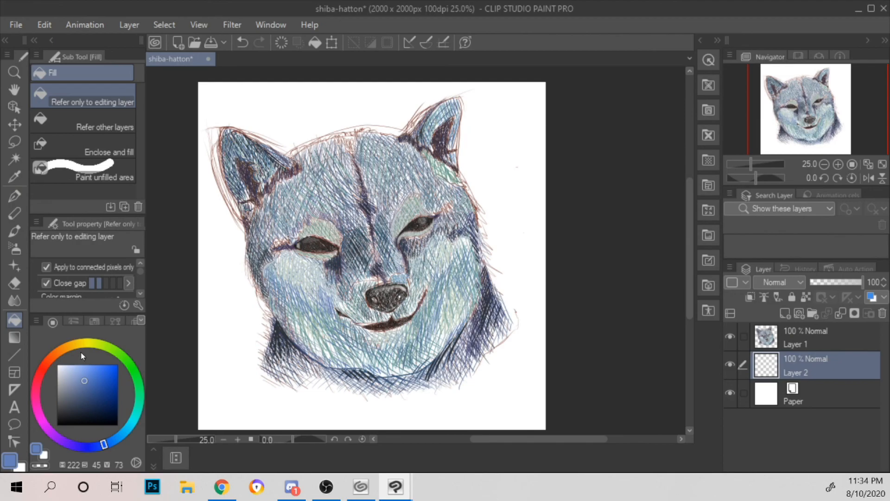
click(82, 343)
click(58, 366)
click(84, 375)
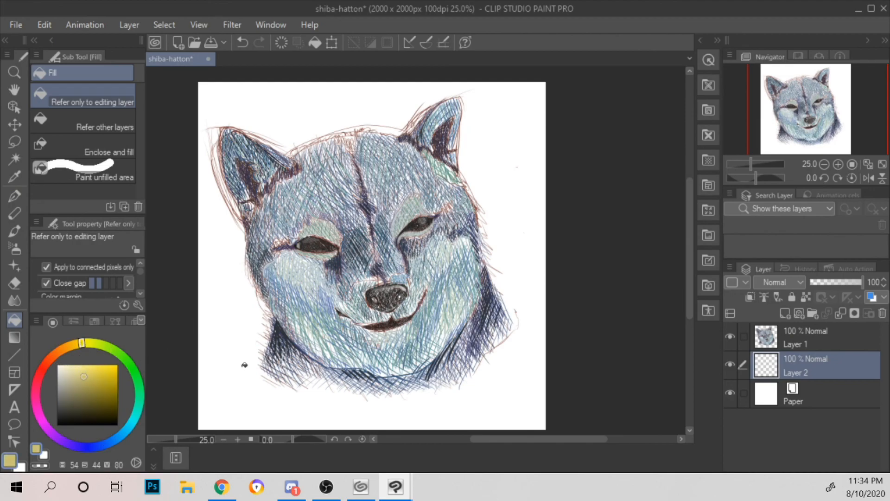
click(244, 336)
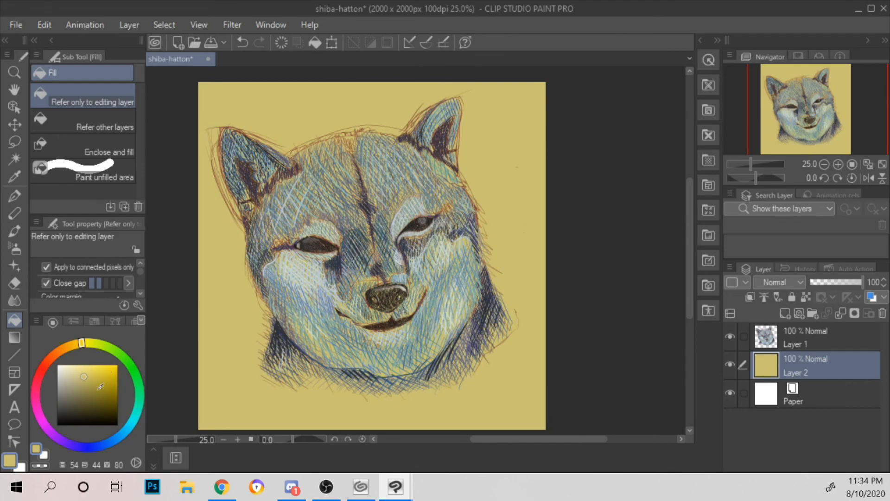
click(127, 362)
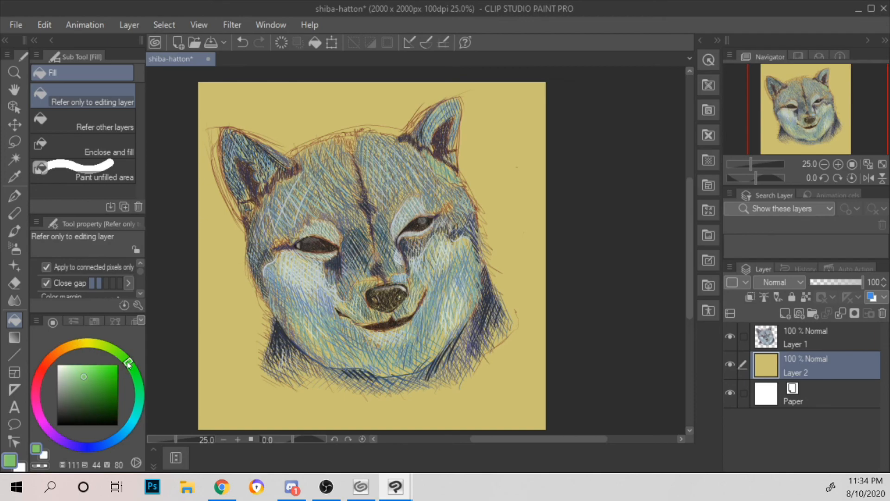
click(245, 348)
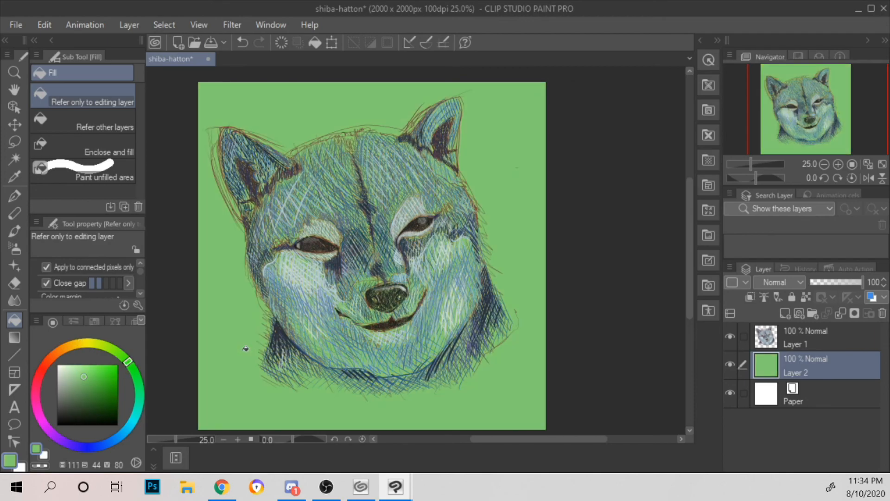
Step: Try pink background fills on Layer 2, ending with a dusty pink of hue 330, saturation 40, value 72
click(35, 393)
click(231, 312)
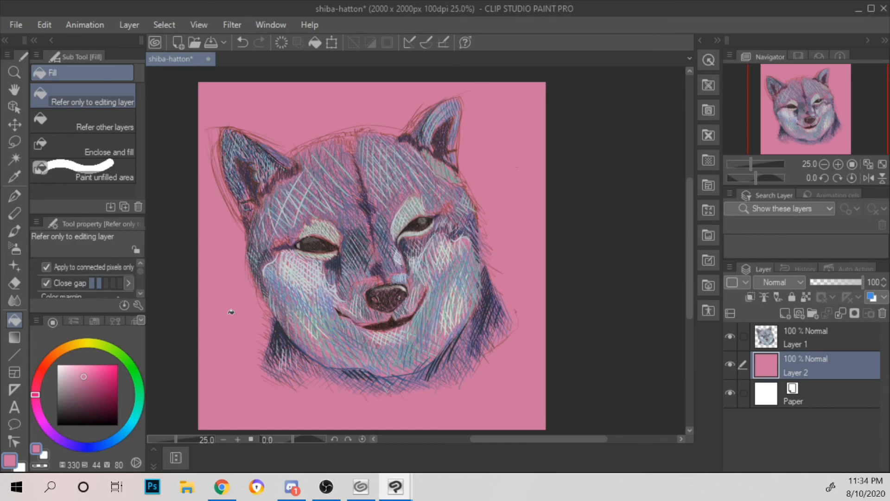
click(74, 374)
click(236, 302)
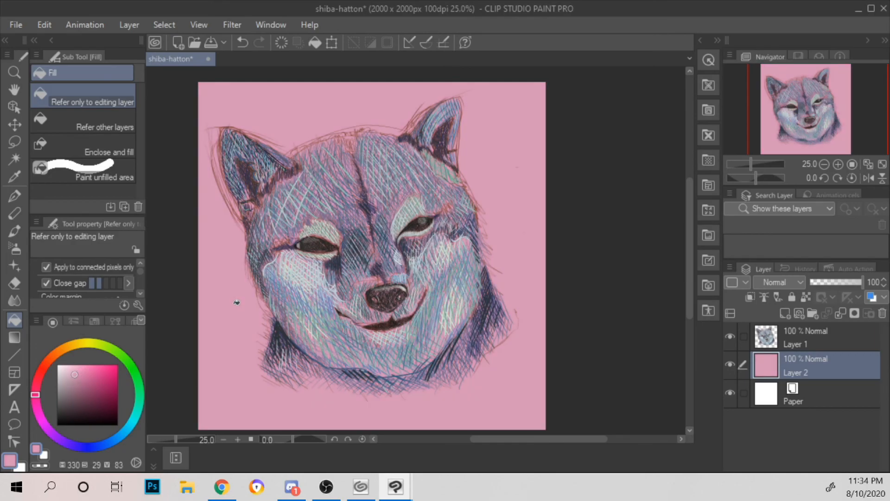
click(81, 381)
click(230, 281)
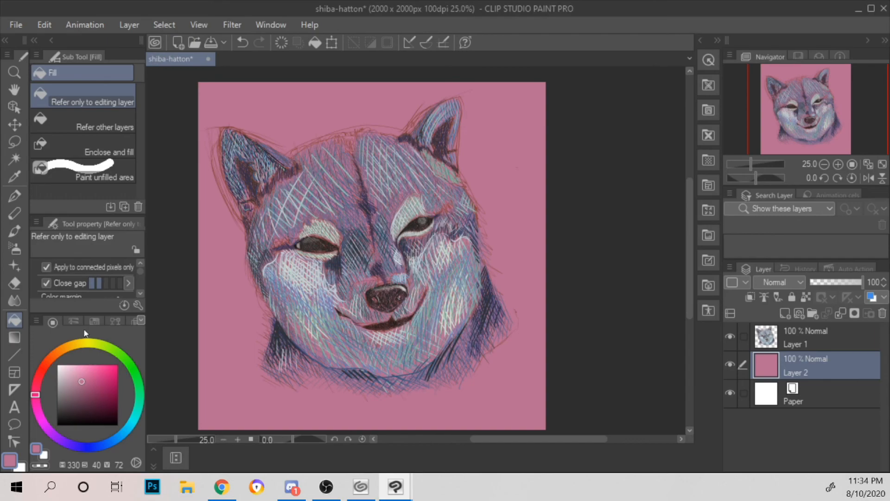
Step: Return to the G-pen on Layer 1 and set the colour to lavender, hue 244, saturation 25, value 84
click(15, 196)
key(ctrl+plus)
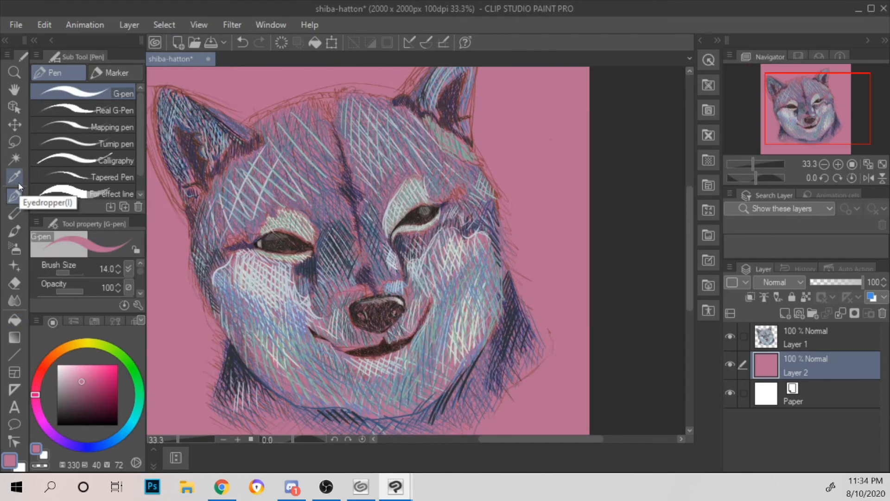
click(783, 333)
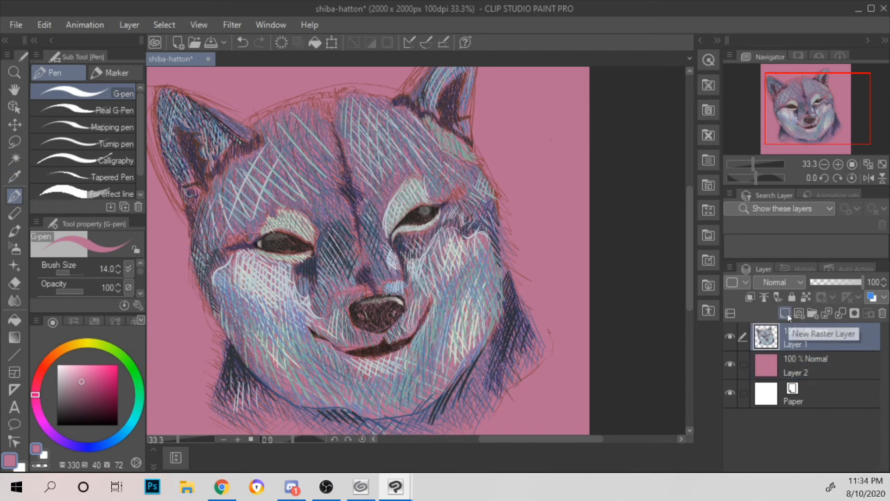
click(83, 441)
click(72, 374)
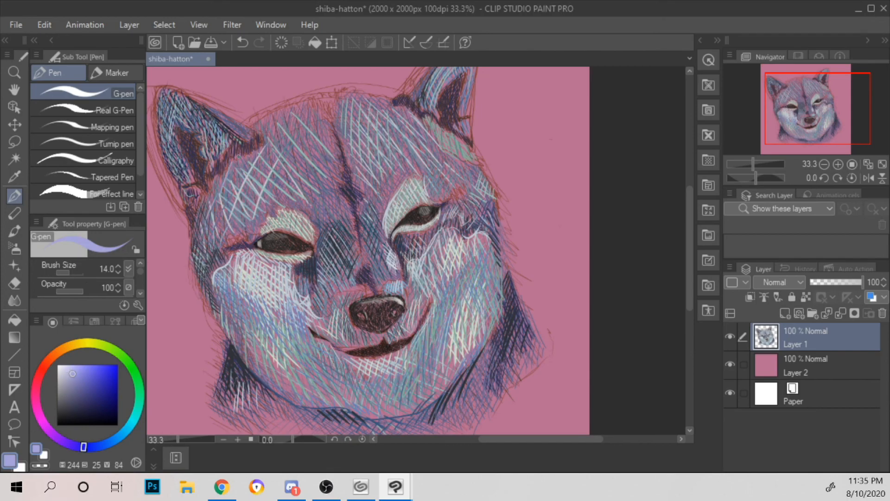
Step: Layer pale blue hatching, hue 218, saturation 15, value 86, from the left temple up across the left forehead
click(66, 373)
click(107, 442)
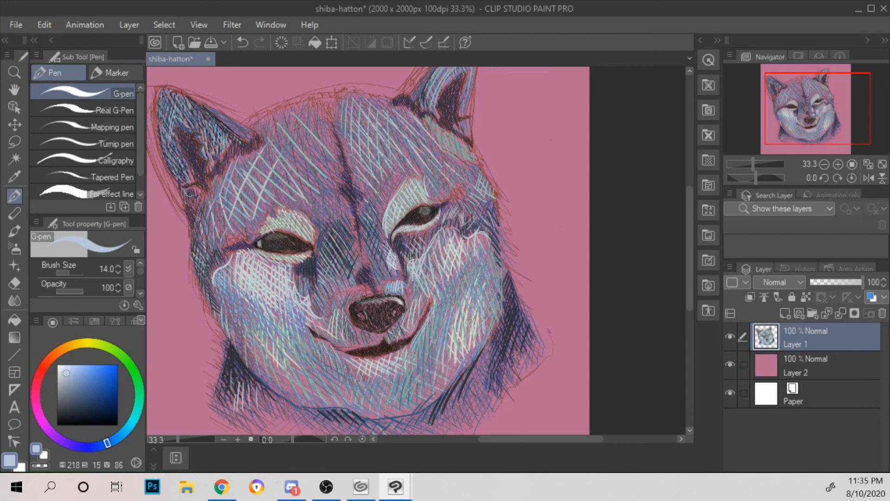
drag(206, 214, 225, 231)
drag(223, 190, 233, 205)
drag(233, 168, 250, 198)
drag(241, 162, 261, 183)
drag(262, 133, 272, 175)
mouse_move(265, 116)
mouse_down()
mouse_move(269, 132)
mouse_move(293, 135)
mouse_up()
drag(291, 103, 303, 165)
drag(302, 128, 306, 149)
drag(305, 105, 316, 132)
drag(309, 134, 312, 161)
drag(318, 111, 319, 137)
drag(315, 140, 316, 165)
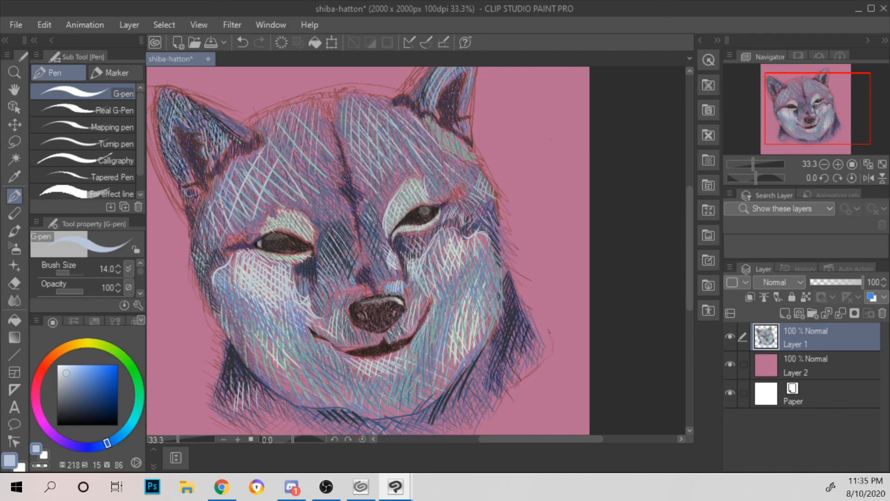
Step: Add pale blue strokes around the inner left brow, below the right ear and inside the left ear
drag(326, 107, 327, 149)
drag(314, 193, 322, 222)
mouse_move(324, 180)
mouse_down()
mouse_move(328, 216)
mouse_move(339, 217)
mouse_up()
drag(335, 193, 342, 208)
drag(434, 146, 440, 172)
drag(441, 174, 445, 185)
drag(443, 152, 446, 164)
mouse_move(447, 166)
mouse_down()
mouse_move(451, 183)
mouse_move(456, 173)
mouse_up()
mouse_move(457, 155)
mouse_down()
mouse_move(467, 183)
mouse_move(472, 174)
mouse_up()
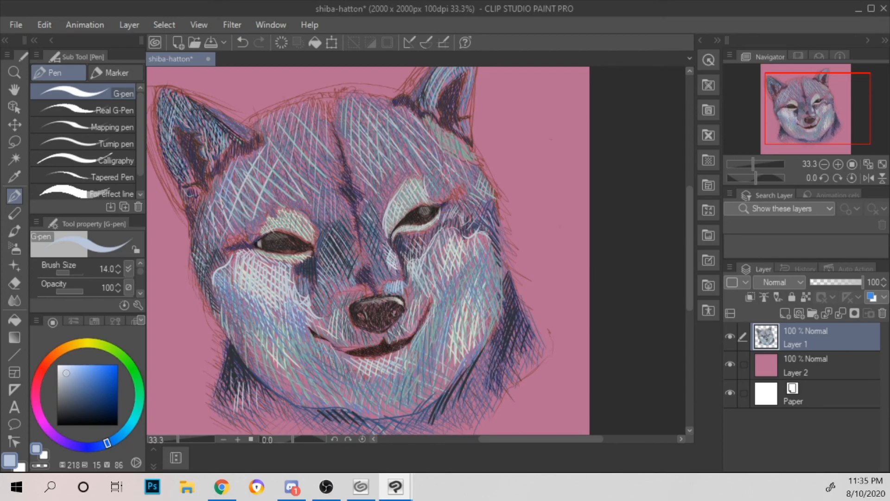
drag(213, 110, 216, 116)
drag(218, 115, 228, 124)
Step: Set the G-pen colour to a muted blue of hue 229, saturation 29, value 69
click(74, 382)
click(98, 445)
click(97, 445)
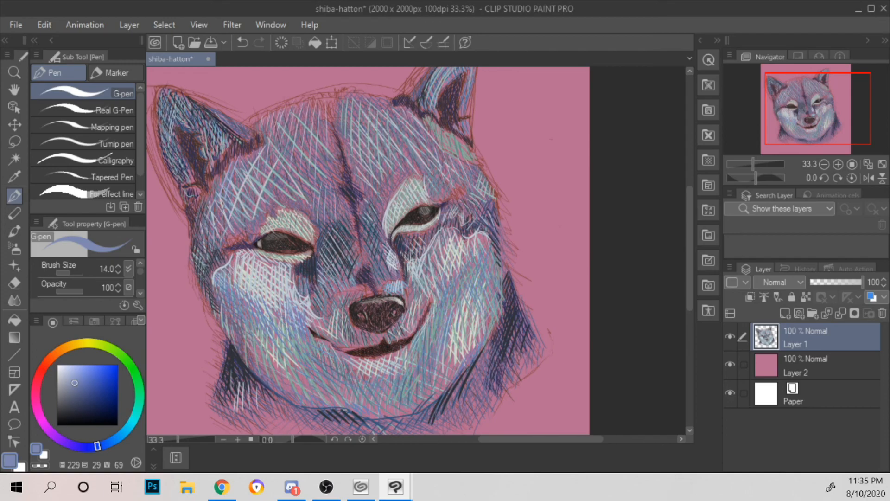
scroll(217, 77, down, 3)
scroll(216, 76, up, 3)
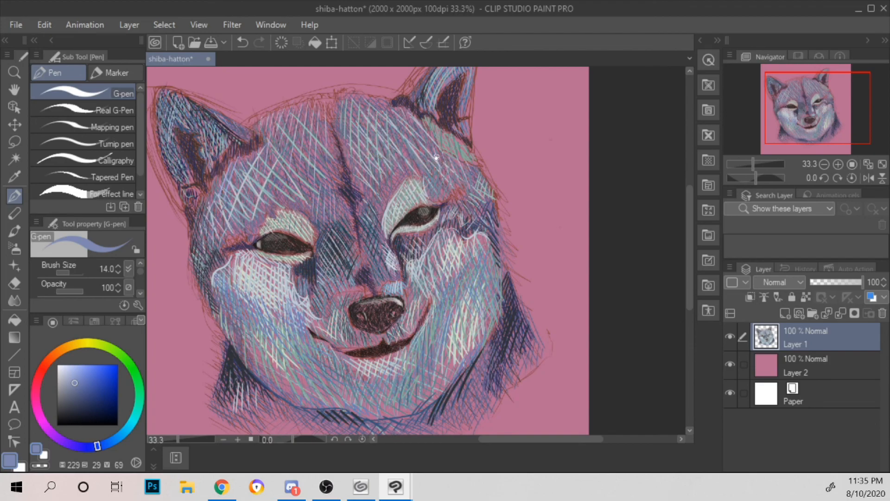
Step: Add short muted blue strokes at the top centre of the forehead, just above the dark central crease
scroll(466, 165, down, 1)
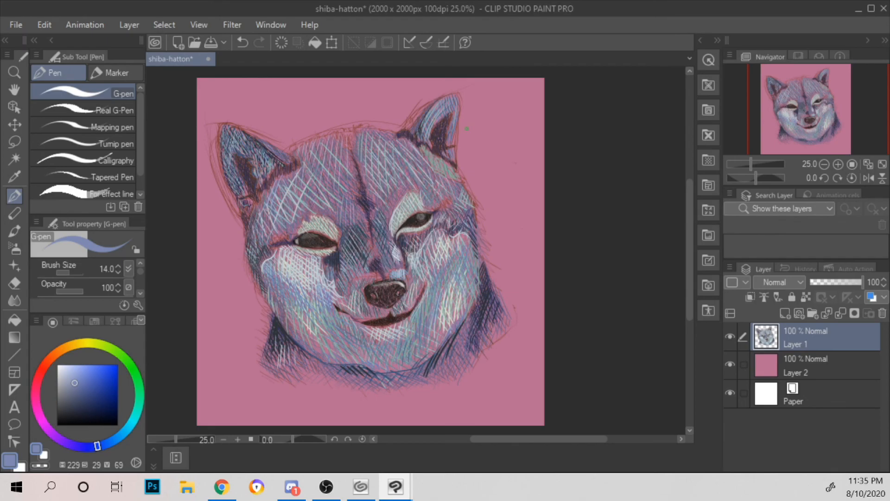
scroll(467, 128, up, 1)
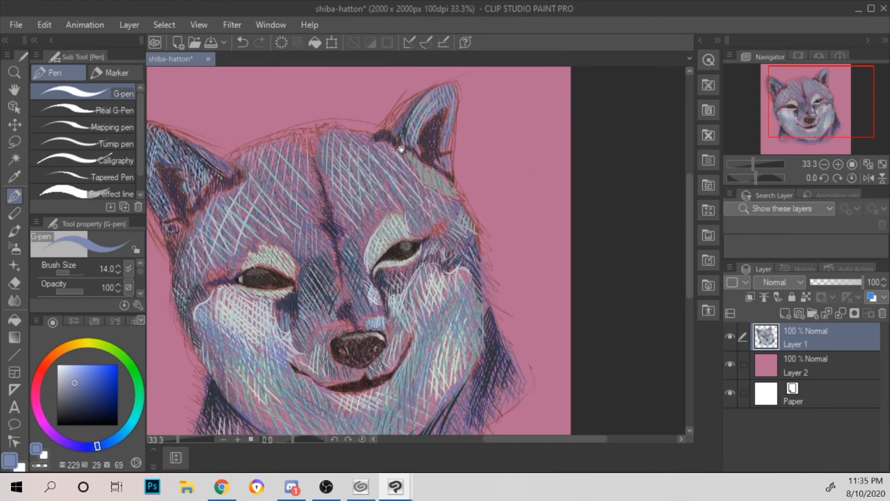
scroll(433, 177, up, 2)
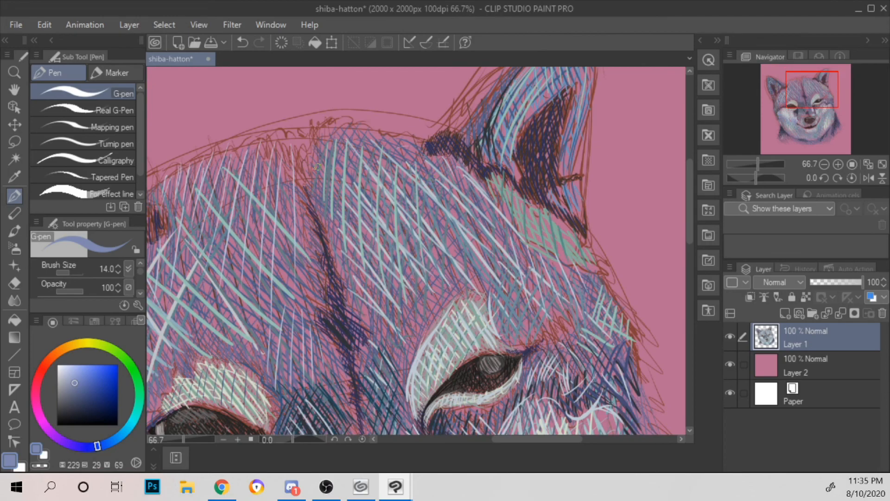
mouse_move(307, 173)
mouse_down()
mouse_move(319, 135)
mouse_move(309, 181)
mouse_move(311, 162)
mouse_move(326, 155)
mouse_move(259, 153)
mouse_move(308, 159)
mouse_up()
scroll(312, 130, down, 3)
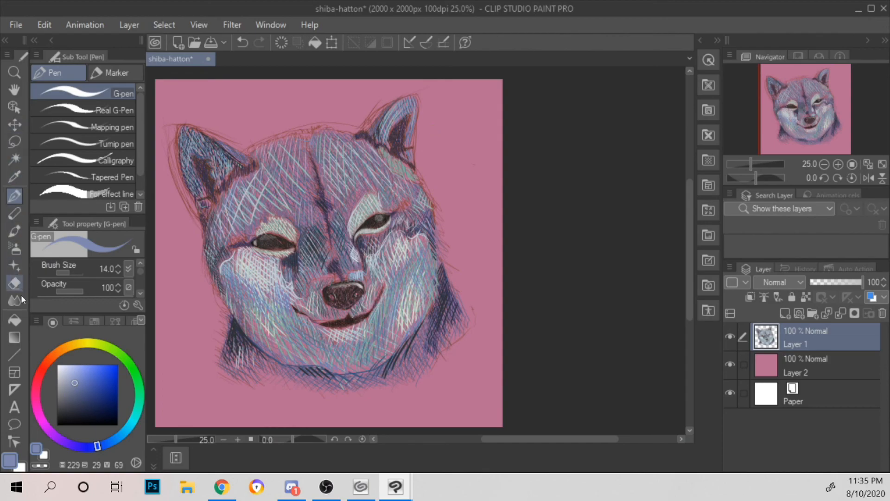
Step: Switch to the Ellipse figure tool and set the colour to black, hue 229, saturation 100, value 0
click(18, 354)
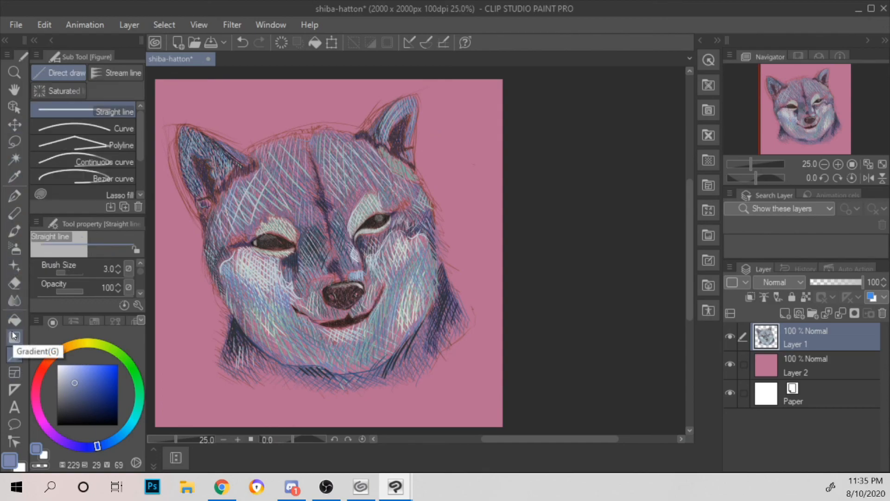
drag(141, 135, 140, 168)
click(131, 176)
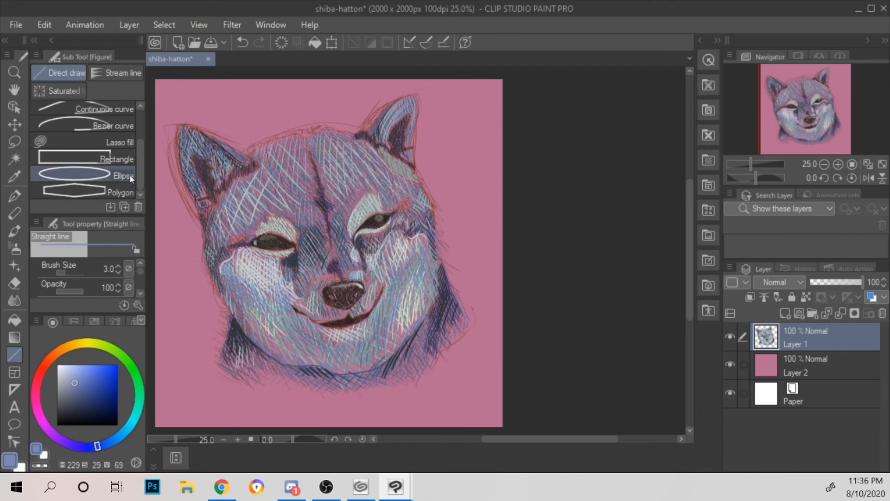
click(131, 176)
key(ctrl+plus)
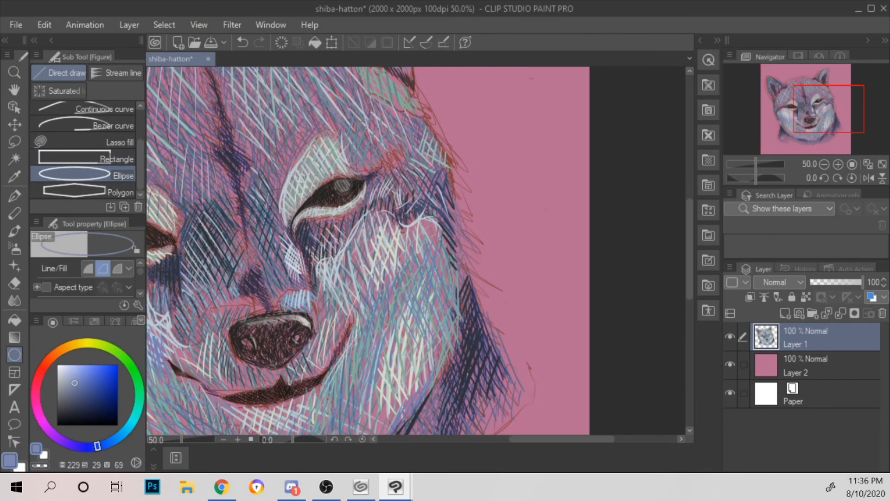
drag(293, 144, 451, 243)
drag(109, 415, 139, 445)
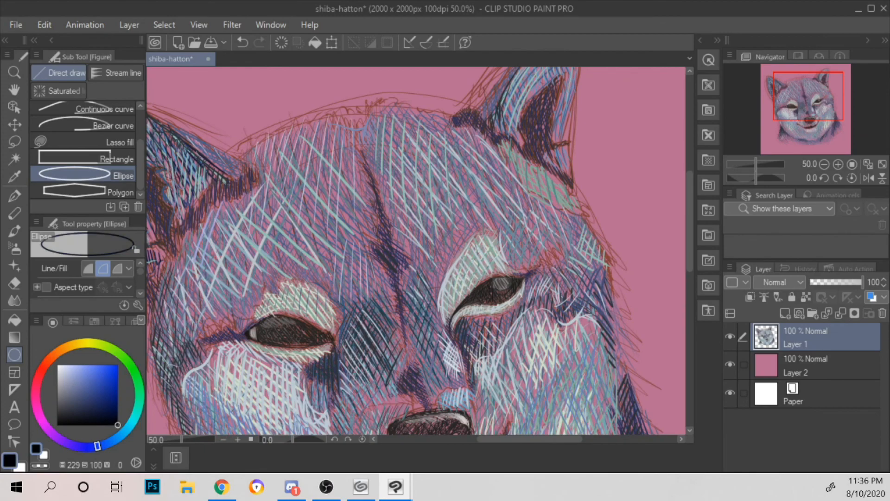
Step: Set the Ellipse outline's brush size to 7.0 and undo the thin trial circle on the forehead
drag(343, 152, 408, 216)
click(141, 294)
click(141, 293)
click(141, 294)
click(118, 278)
click(118, 277)
click(118, 277)
click(118, 277)
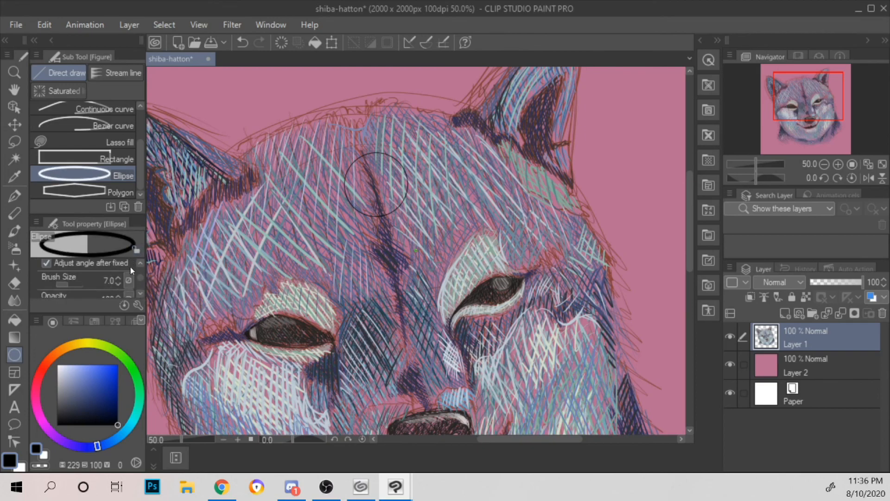
key(ctrl+z)
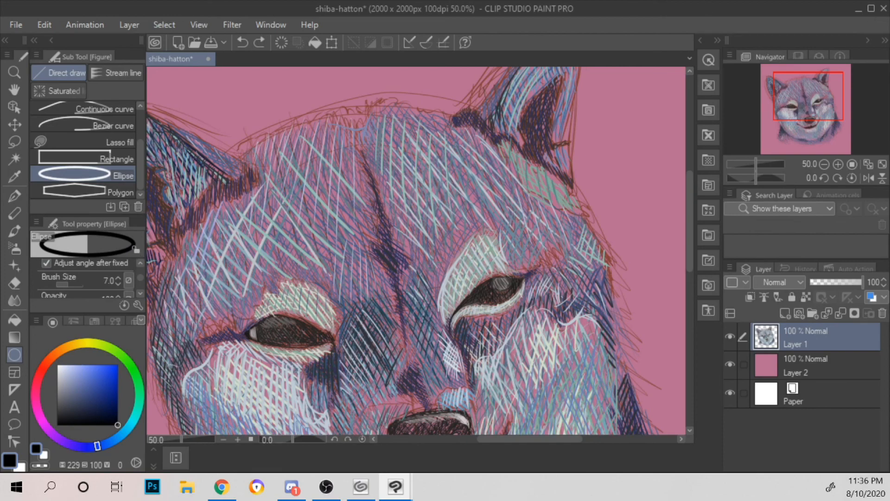
key(alt+Tab)
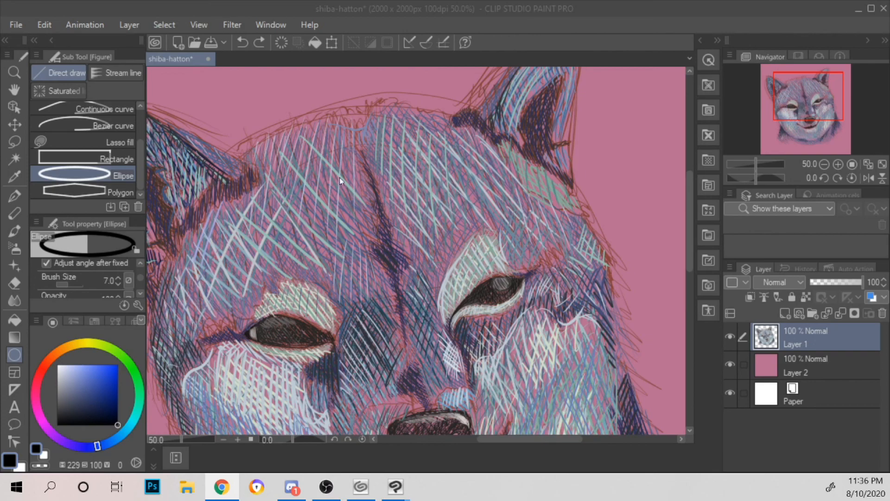
click(351, 170)
drag(334, 158, 422, 242)
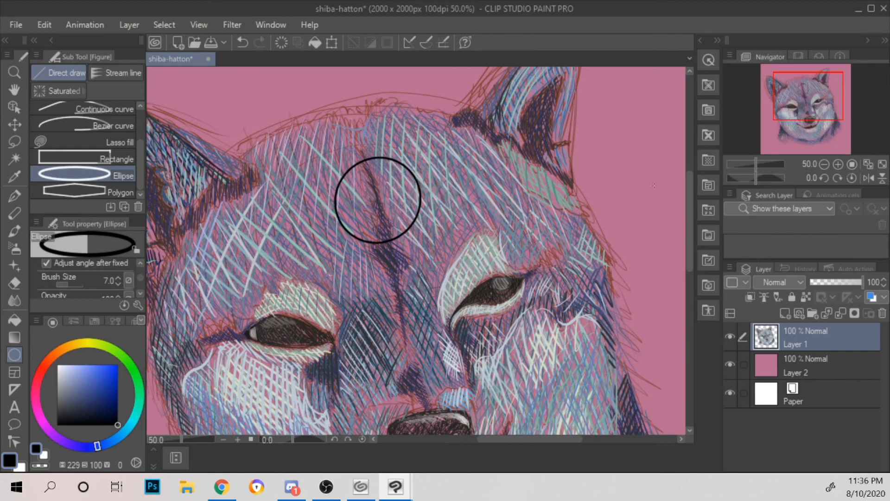
key(ctrl+z)
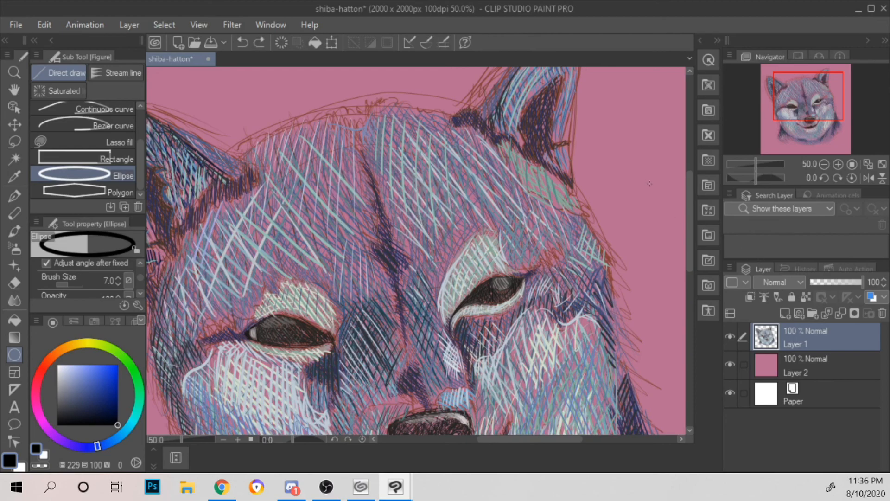
Step: Add a new layer above Layer 1 and draw a black circle outline over the forehead's central crease
click(785, 314)
drag(339, 150, 424, 235)
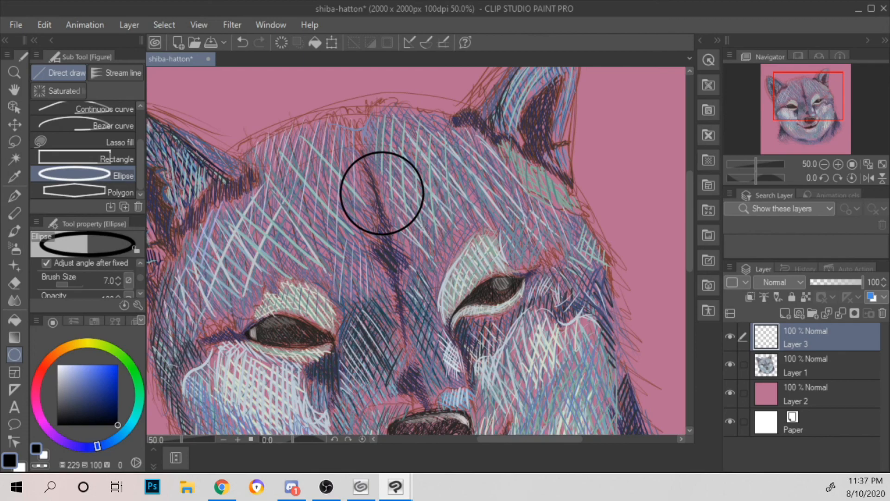
click(423, 227)
key(ctrl+z)
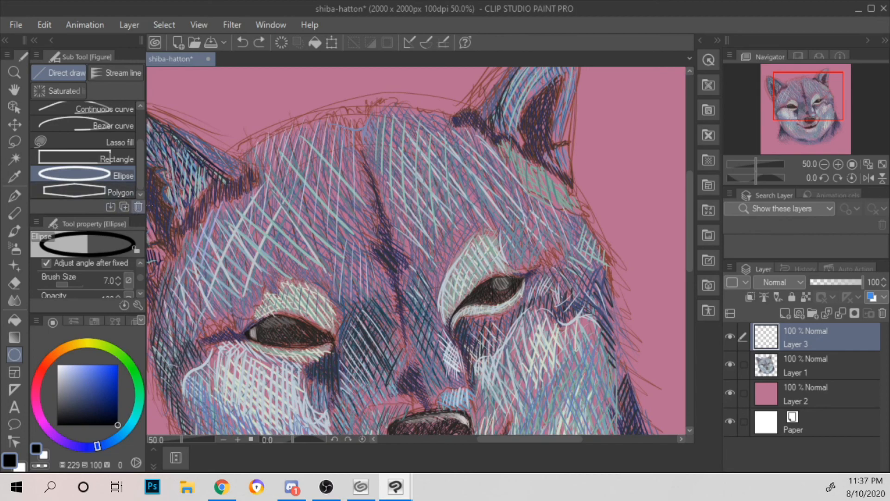
drag(324, 155, 400, 231)
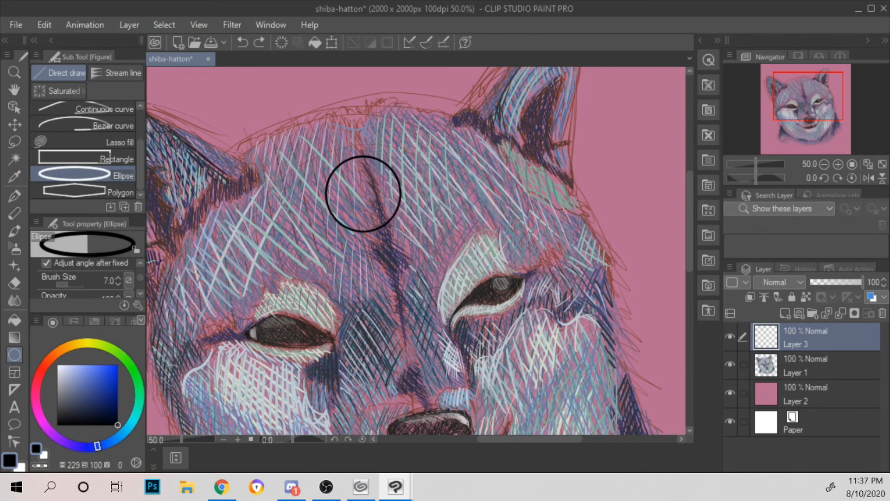
Step: Lasso the black circle, transform it slightly up and to the right along the forehead, then clear the selection
click(14, 91)
key(ctrl+z)
click(14, 90)
drag(379, 158, 265, 172)
click(14, 142)
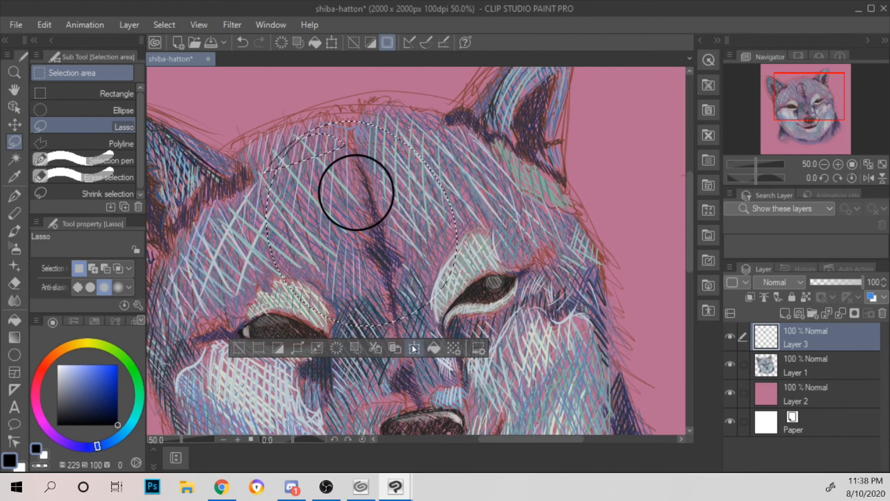
key(ctrl+t)
drag(423, 181, 435, 169)
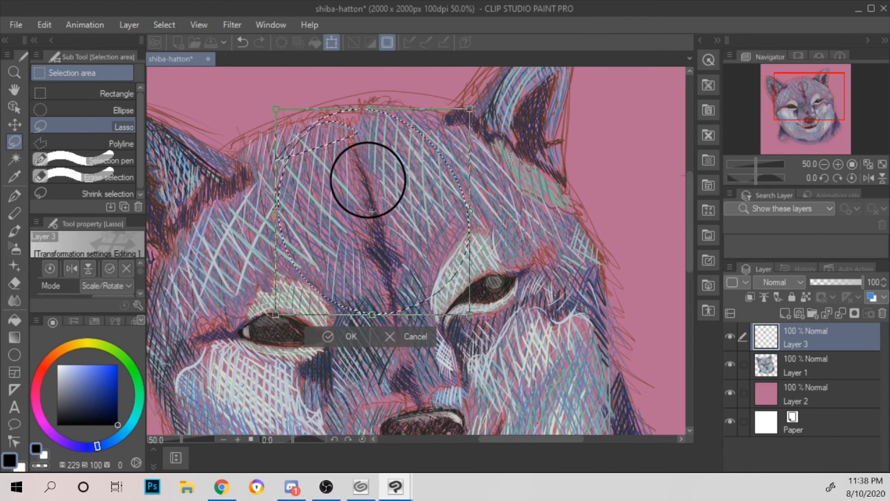
scroll(539, 133, down, 2)
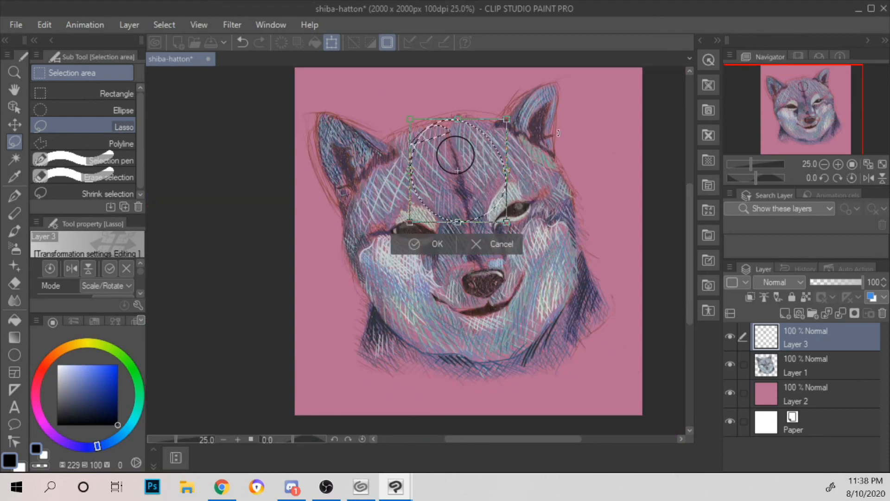
scroll(560, 140, up, 1)
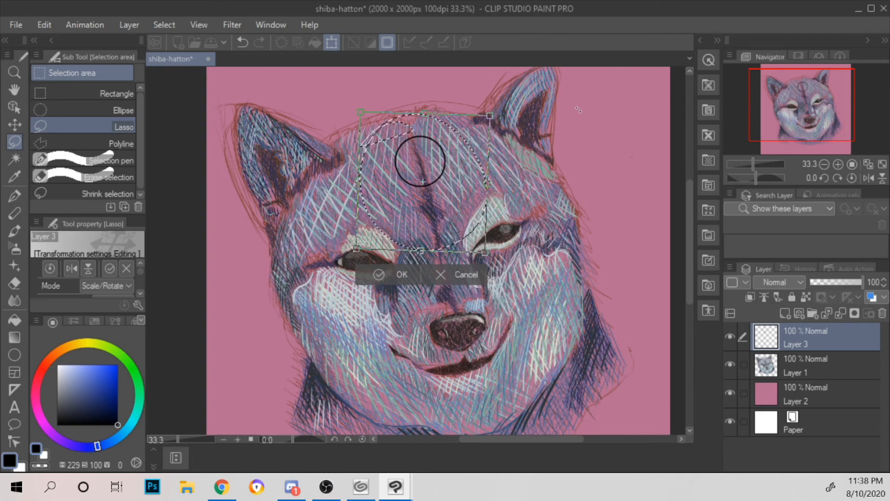
click(396, 275)
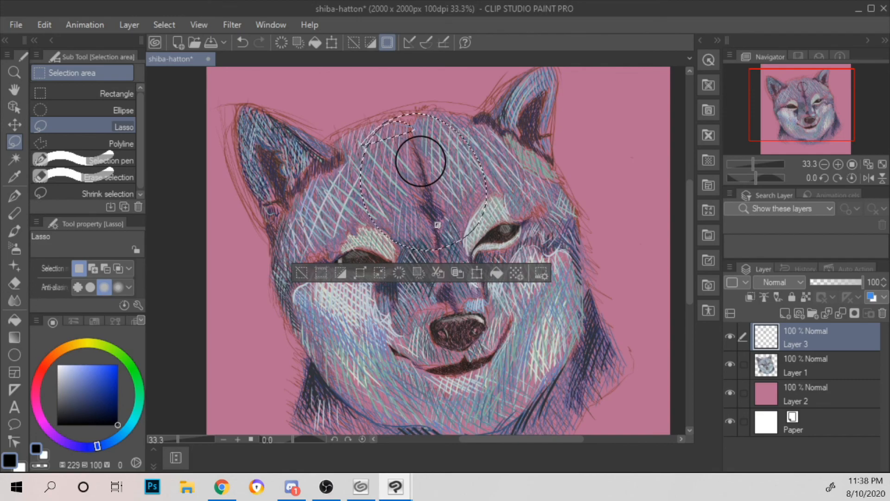
click(165, 25)
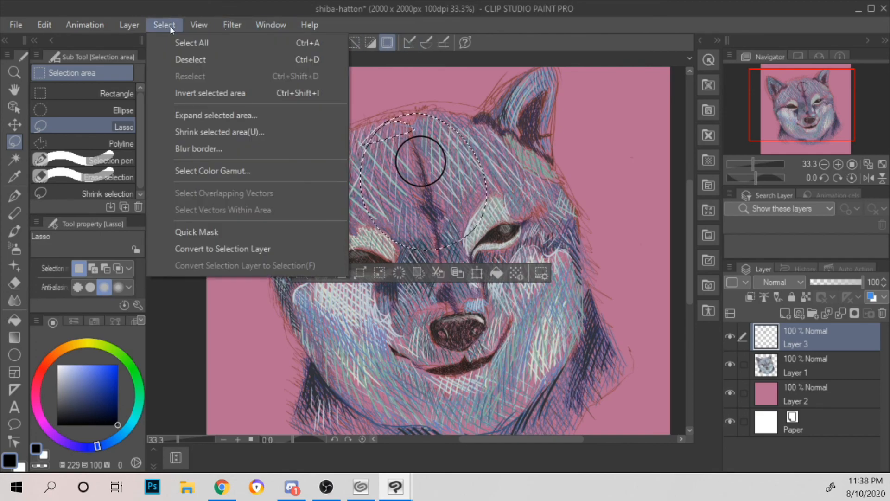
click(197, 62)
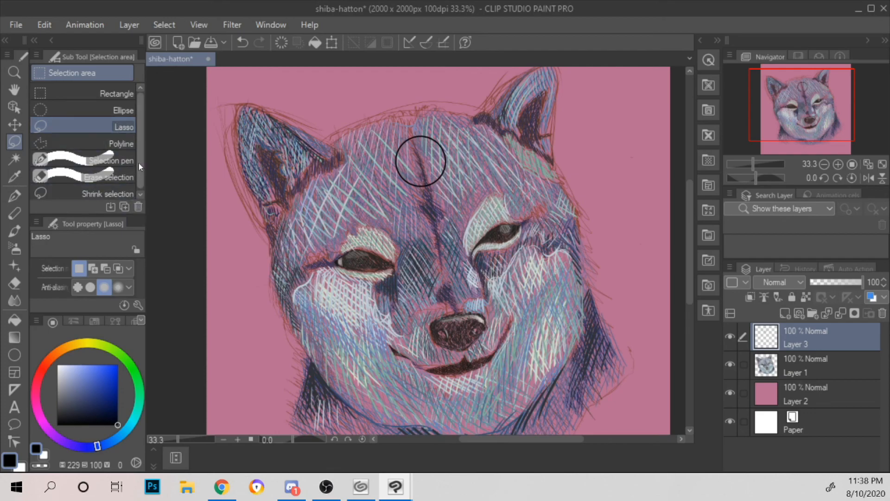
Step: Draw a filled dark navy circle, hue 229, saturation 83, value 18, at the centre of the black ring with the Ellipse tool
drag(139, 163, 141, 197)
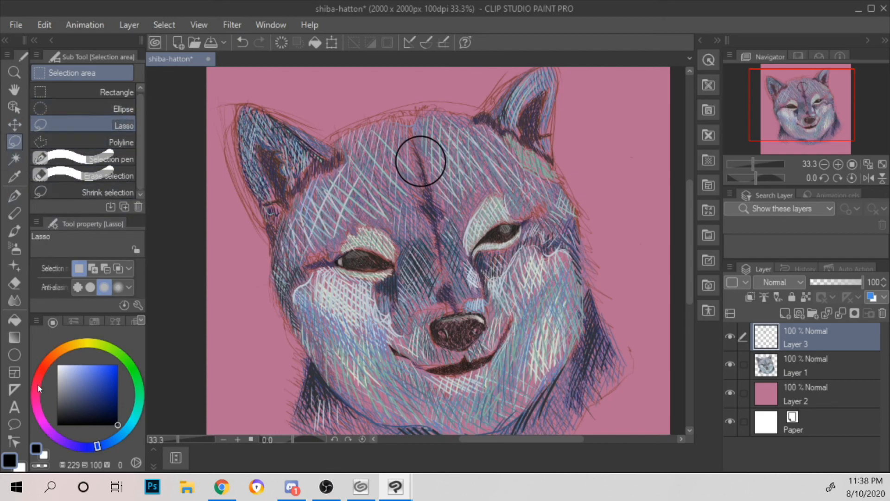
click(16, 354)
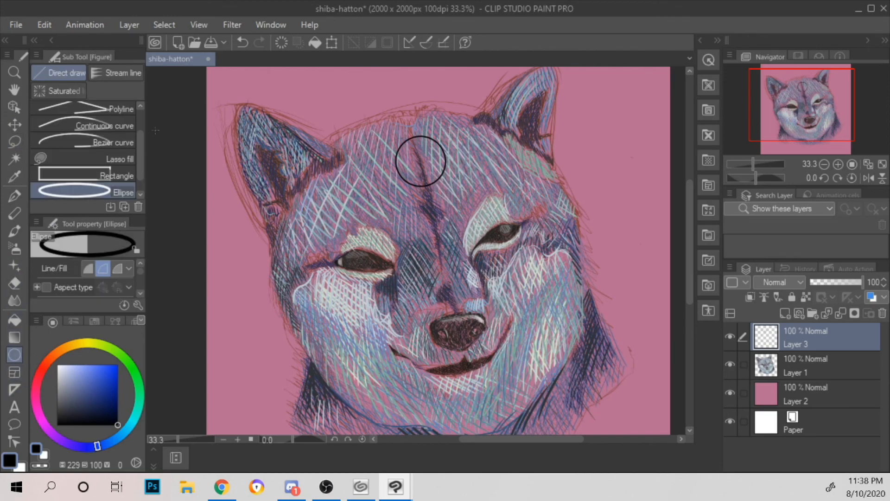
drag(141, 170, 140, 190)
click(88, 268)
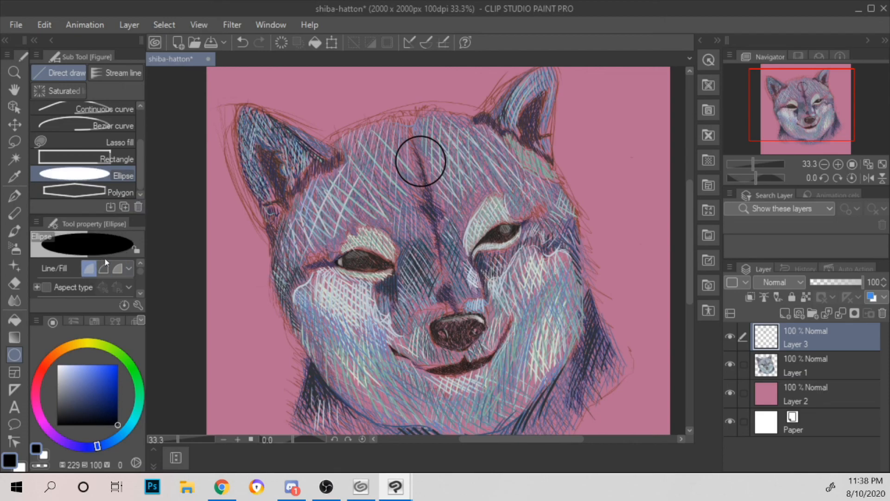
key(ctrl+plus)
key(ctrl+plus)
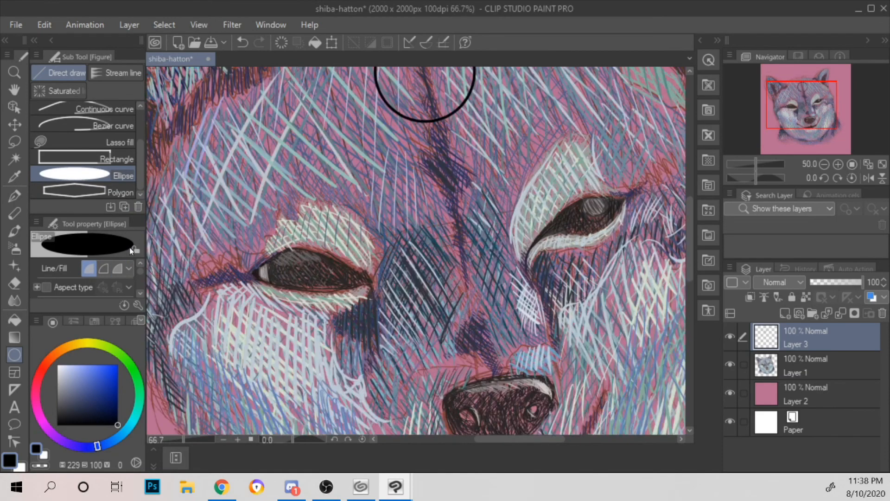
scroll(514, 126, up, 4)
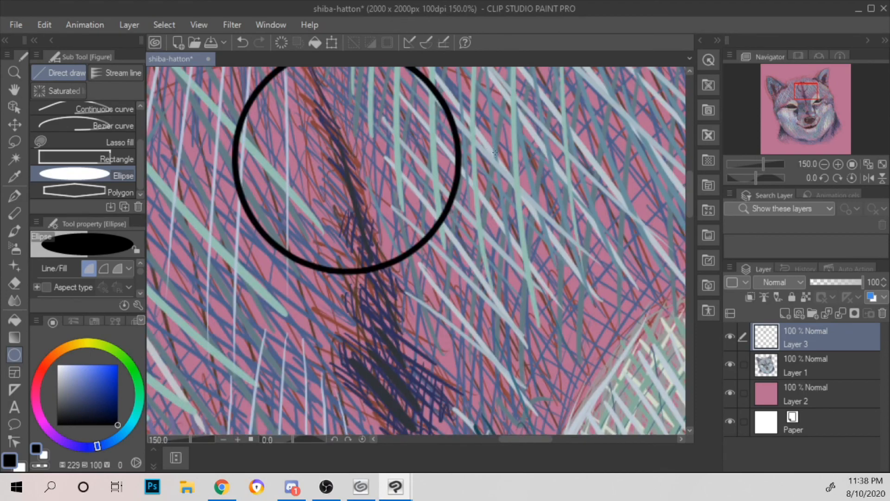
drag(500, 151, 555, 230)
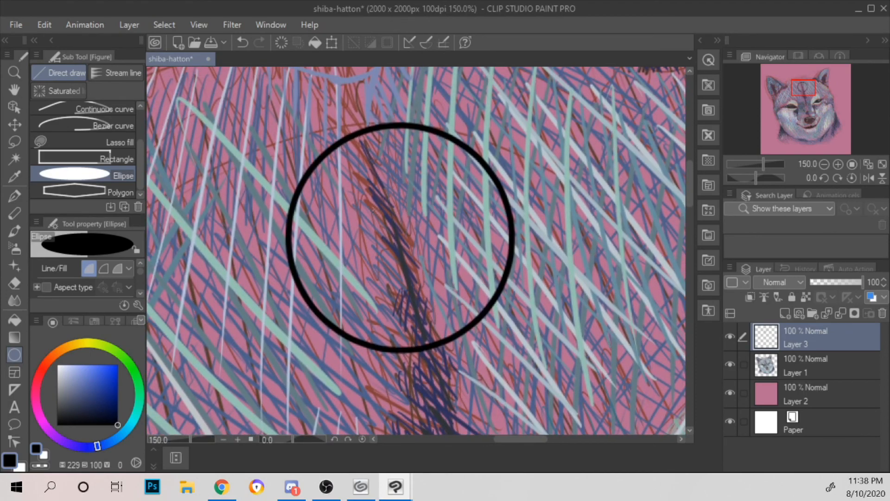
click(107, 413)
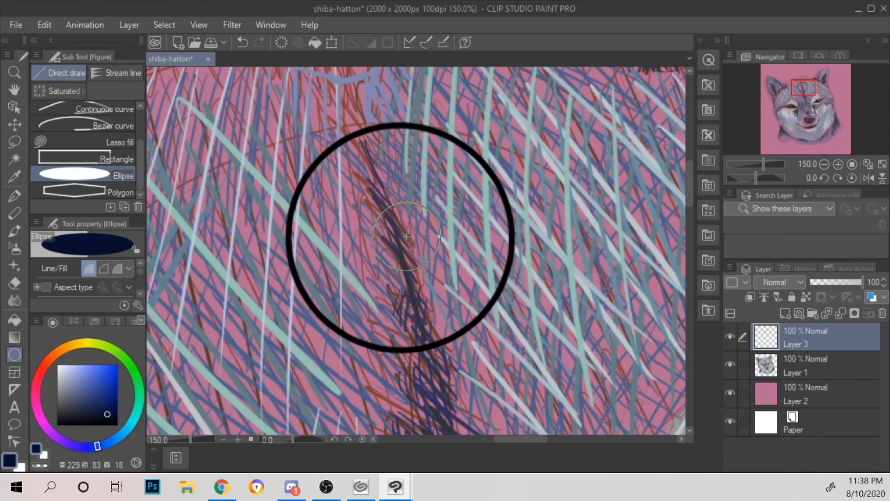
drag(441, 237, 443, 242)
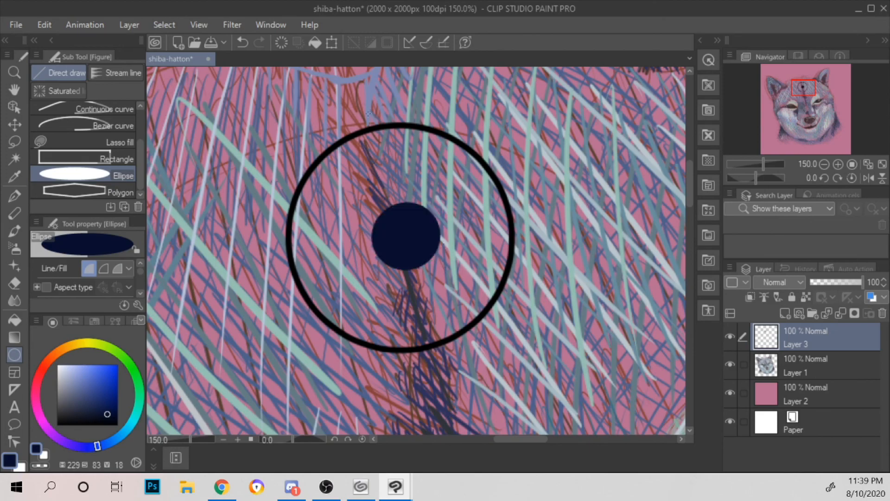
Step: Draw a second filled navy circle outside the ring, to its upper right, replacing the misplaced one on its upper edge
drag(346, 121, 403, 176)
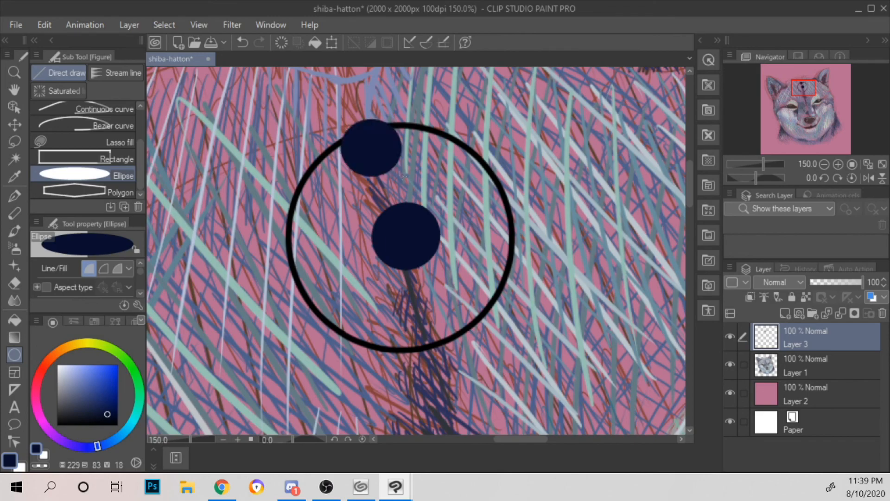
key(ctrl+z)
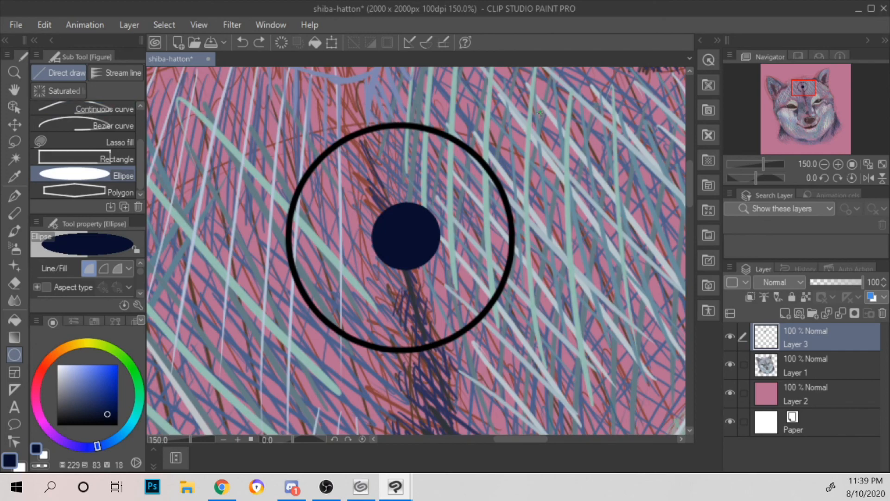
click(573, 146)
Step: Lasso the navy dot outside the ring, scale it down and move it onto the ring's upper edge
click(15, 142)
mouse_move(558, 106)
mouse_down()
mouse_move(501, 144)
mouse_move(559, 73)
mouse_move(515, 106)
mouse_up()
drag(576, 140, 580, 123)
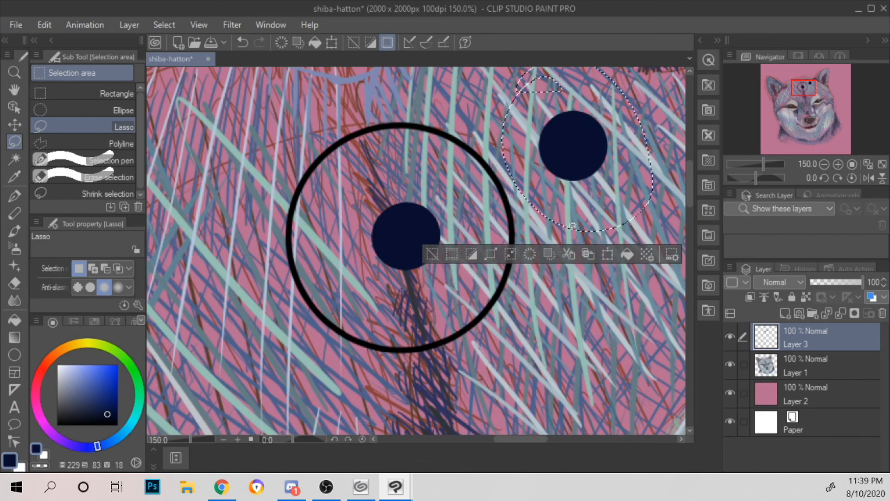
click(607, 254)
mouse_move(387, 127)
mouse_down()
mouse_move(373, 130)
mouse_move(392, 127)
mouse_up()
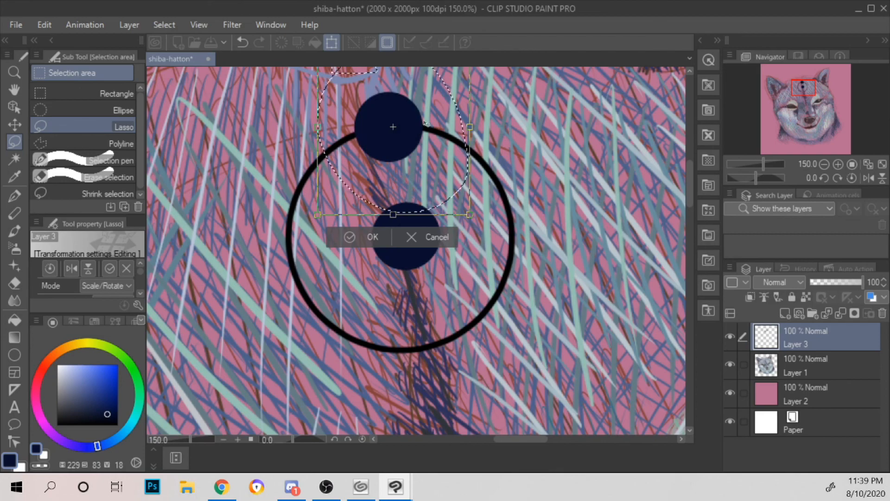
scroll(405, 126, down, 2)
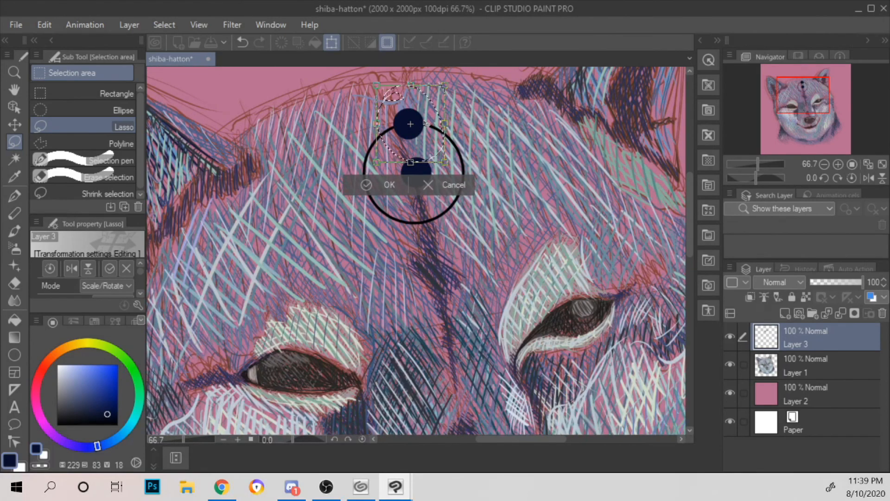
drag(449, 83, 417, 124)
click(392, 175)
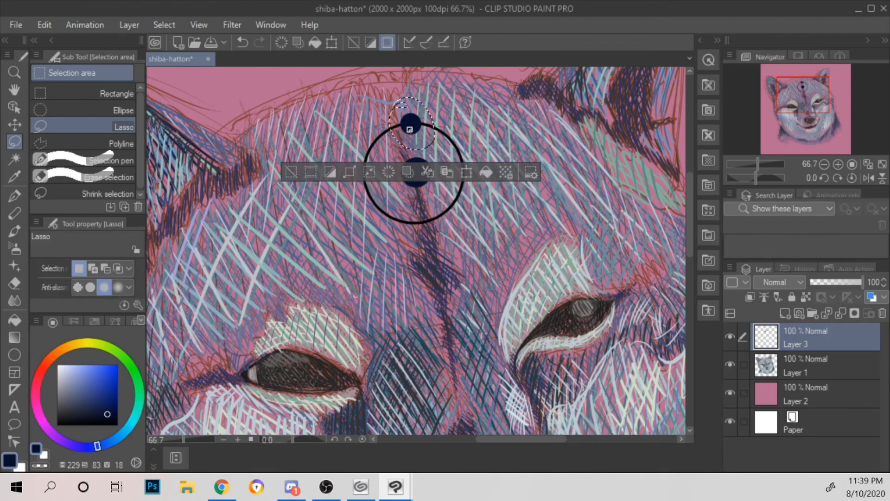
Step: Lasso the central navy dot, nudge it slightly left inside the ring and clear the selection
click(515, 117)
mouse_move(409, 154)
mouse_down()
mouse_move(431, 184)
mouse_move(408, 154)
mouse_up()
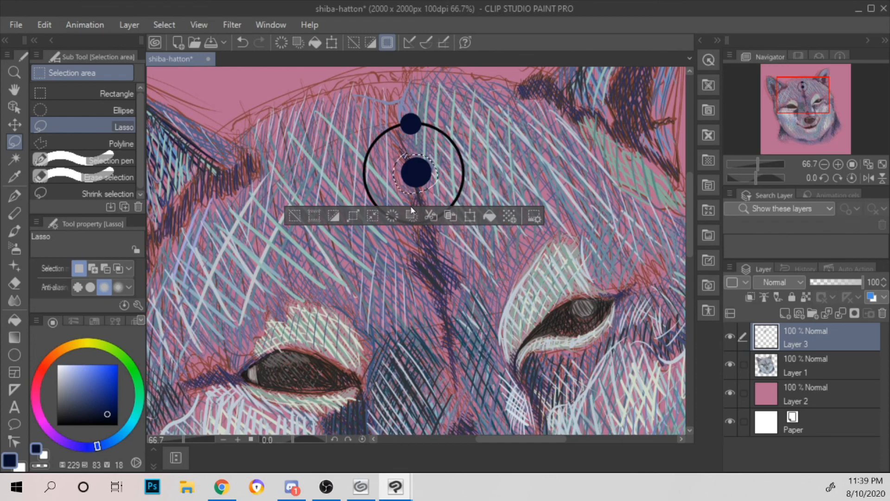
click(470, 215)
drag(420, 173, 414, 174)
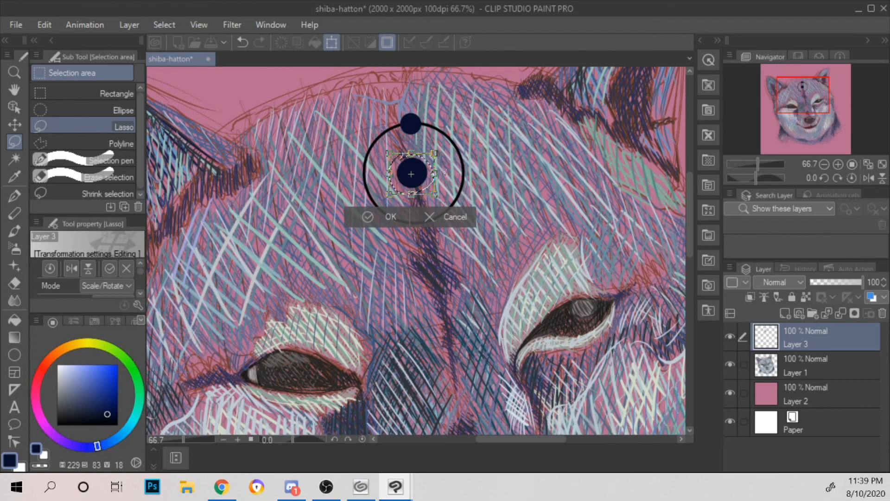
drag(423, 174, 422, 174)
key(Return)
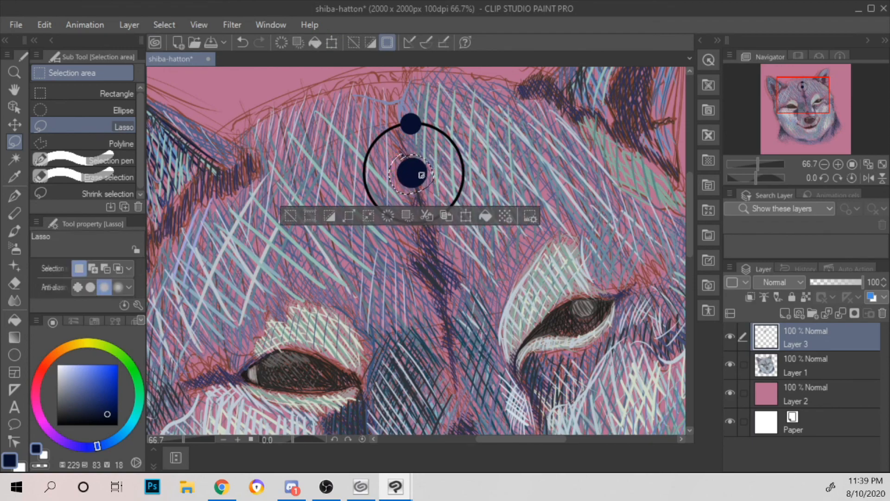
click(172, 30)
click(199, 58)
Step: Undo the repositioning of both navy dots and clear the selection around the outer dot
key(ctrl+minus)
key(ctrl+minus)
key(ctrl+minus)
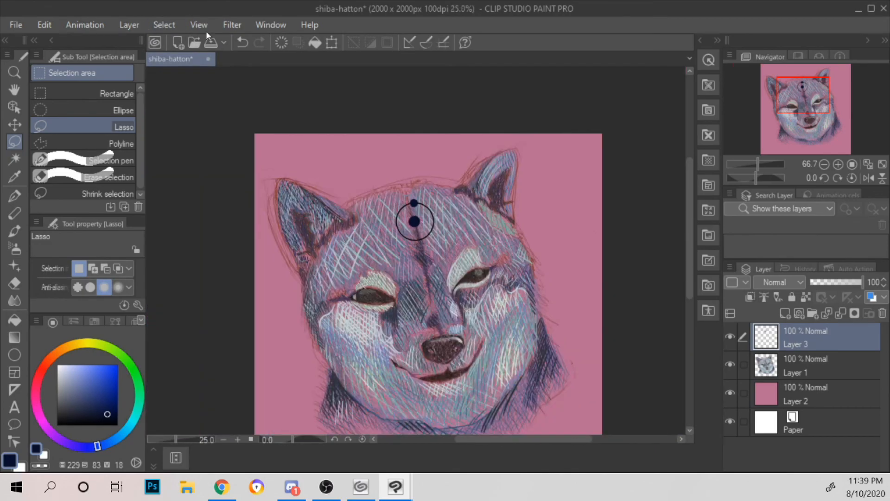
key(ctrl+plus)
key(ctrl+plus)
key(ctrl+plus)
key(ctrl+plus)
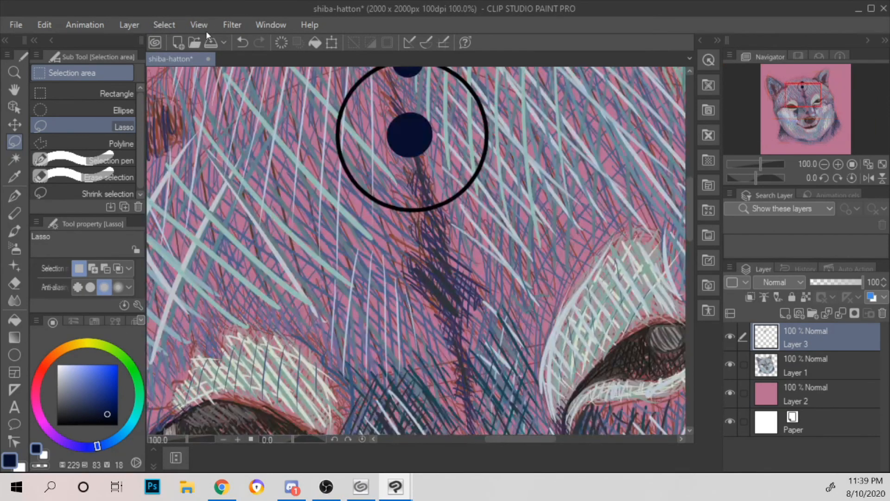
drag(564, 138, 598, 212)
key(ctrl+z)
key(ctrl+z)
key(ctrl+z)
key(ctrl+y)
key(ctrl+y)
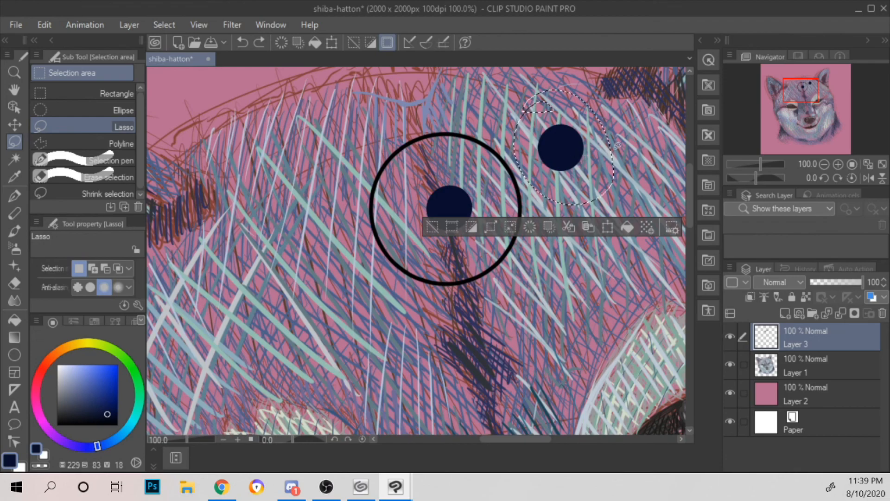
key(ctrl+d)
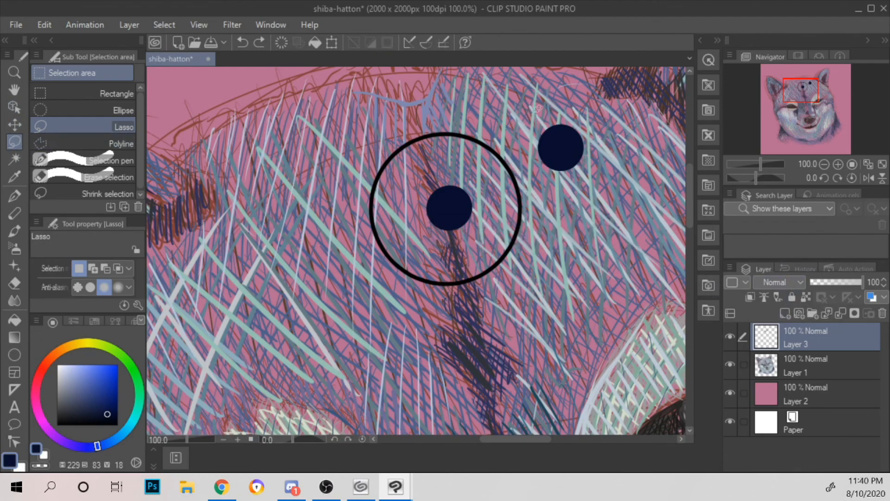
Step: Lasso the navy dot outside the ring and erase it with the Hard eraser
drag(593, 122, 578, 93)
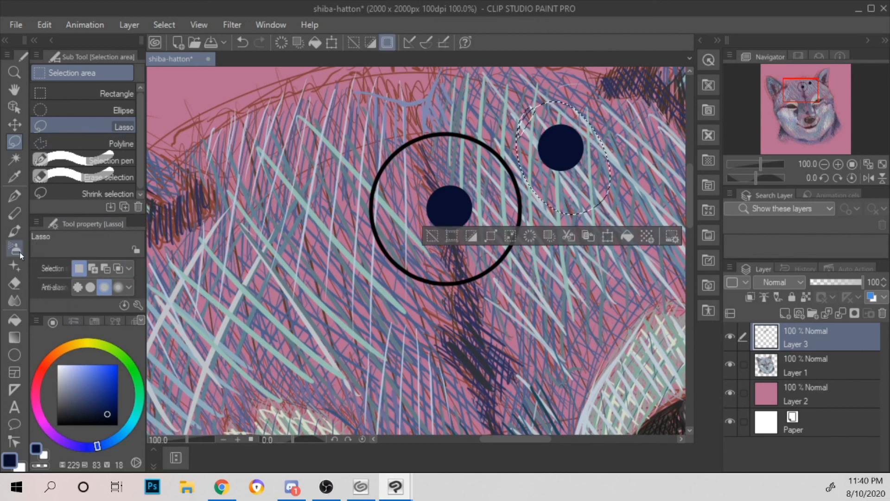
key(e)
mouse_move(584, 134)
mouse_down()
mouse_move(565, 124)
mouse_move(575, 144)
mouse_up()
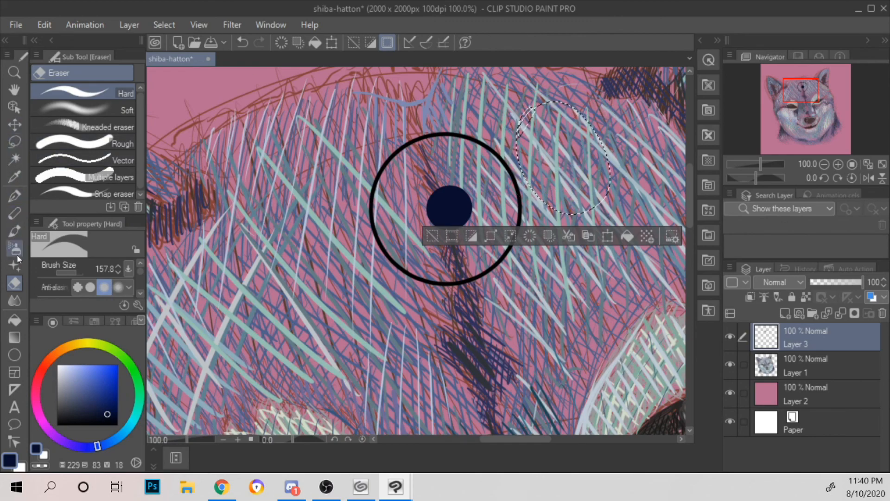
Step: Add a new layer above Layer 3, clear the selection and draw a filled navy circle to the left of the ring
click(14, 355)
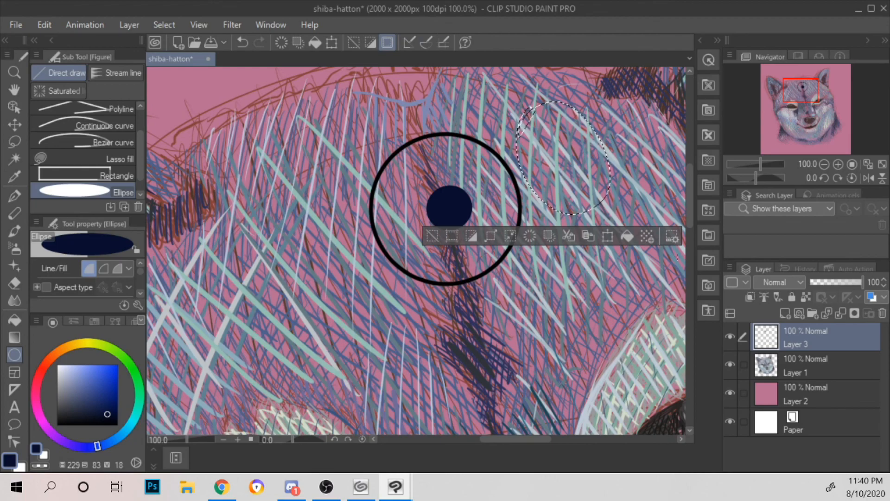
click(786, 313)
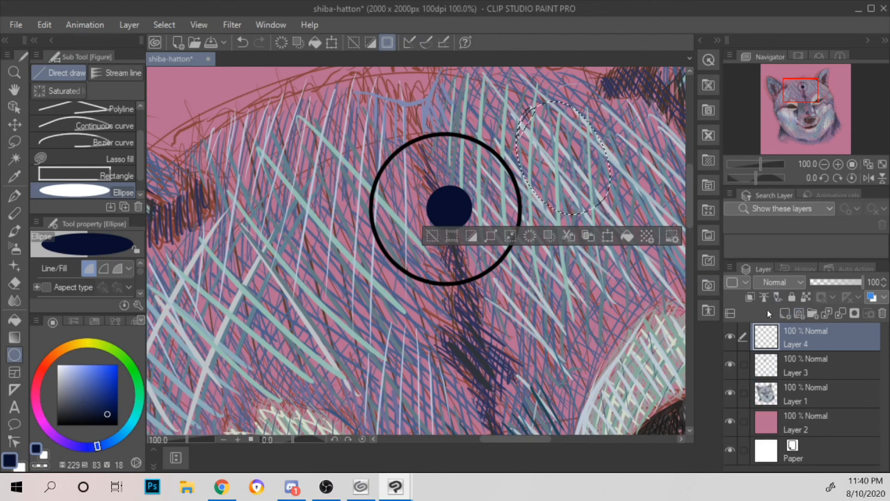
click(162, 26)
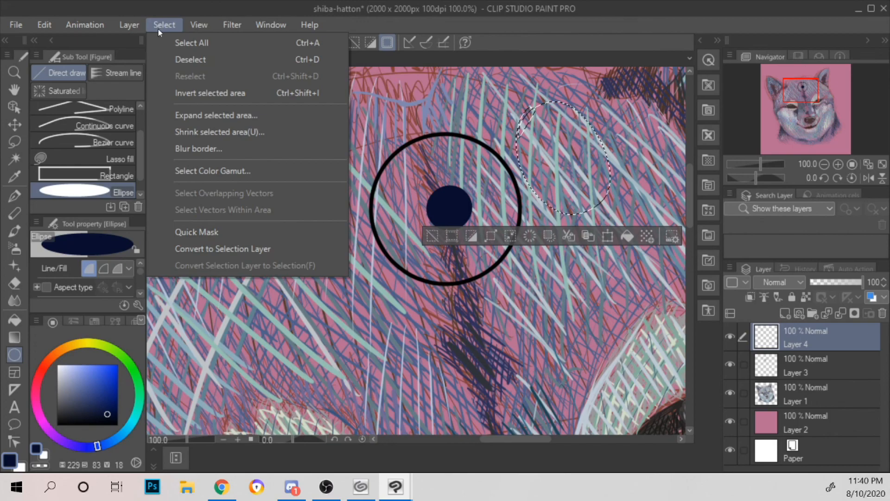
click(210, 61)
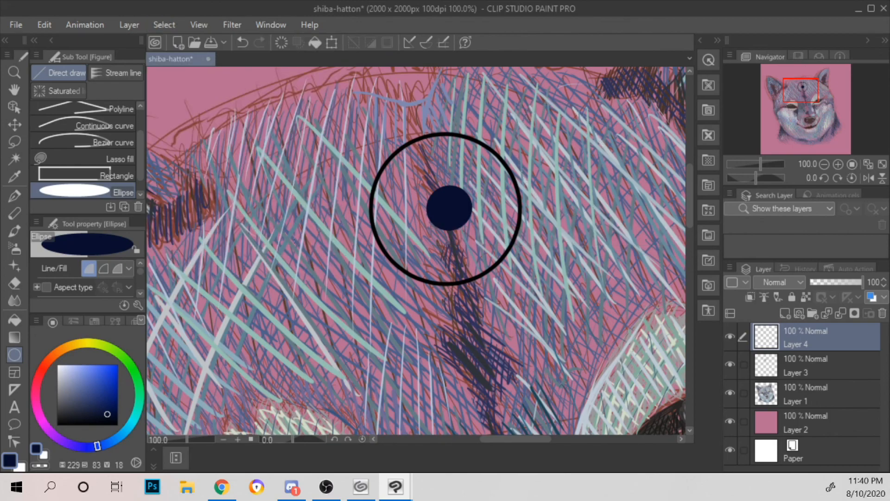
click(281, 242)
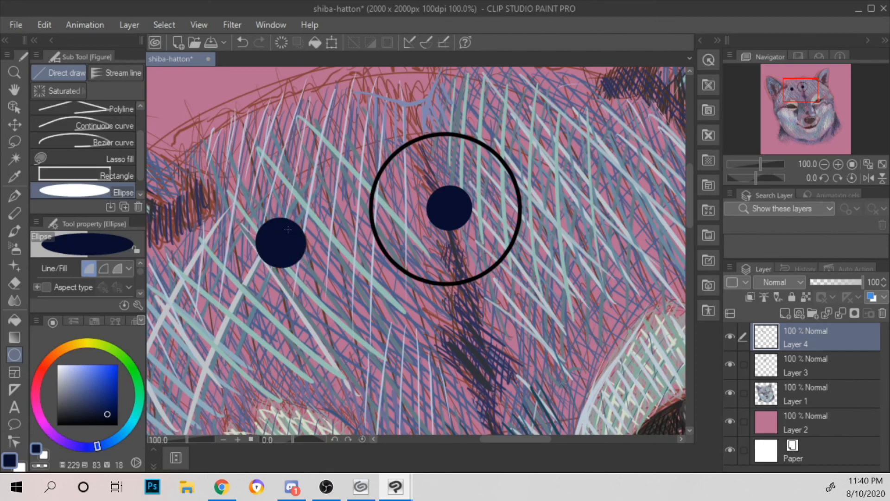
Step: Lasso the new navy circle, scale it down and place it on the ring's upper edge, then clear the selection
click(14, 141)
mouse_move(276, 204)
mouse_down()
mouse_move(253, 273)
mouse_move(278, 203)
mouse_up()
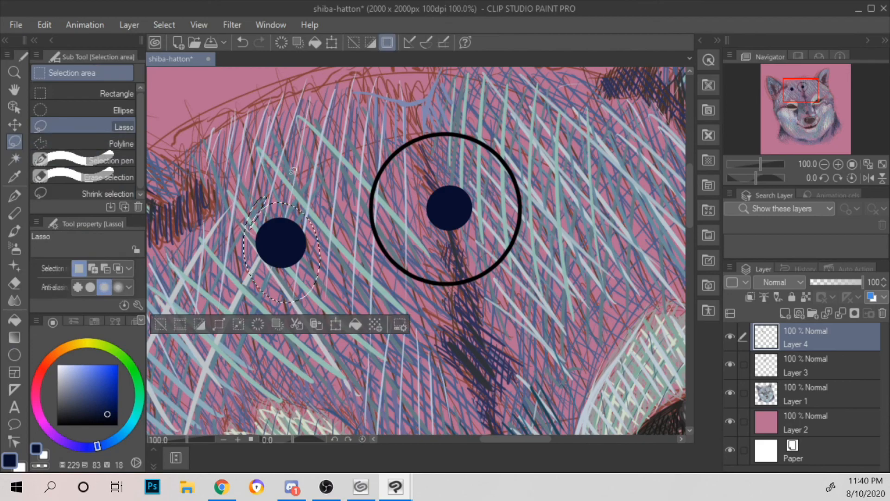
click(335, 324)
drag(281, 249, 280, 252)
drag(319, 201, 295, 235)
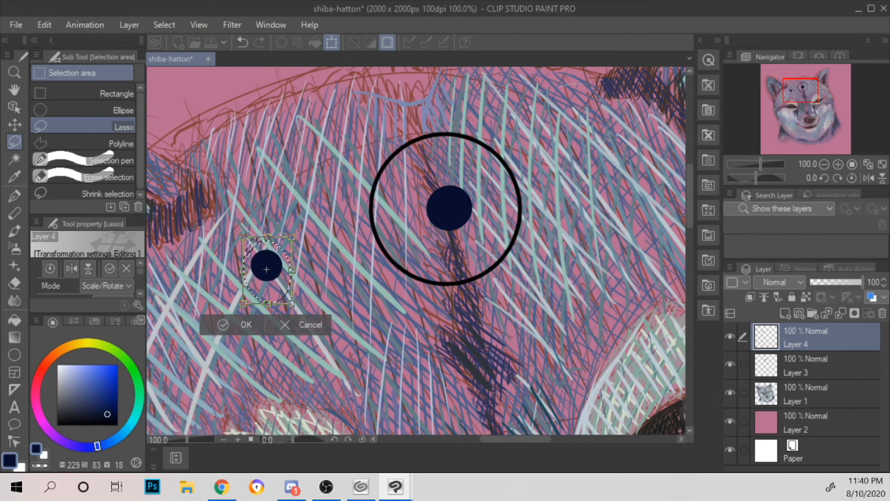
drag(278, 264, 450, 125)
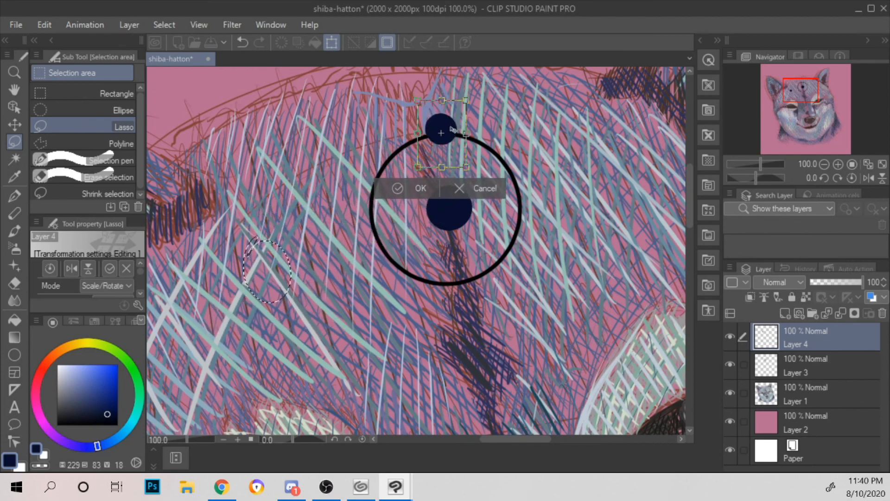
scroll(449, 125, down, 4)
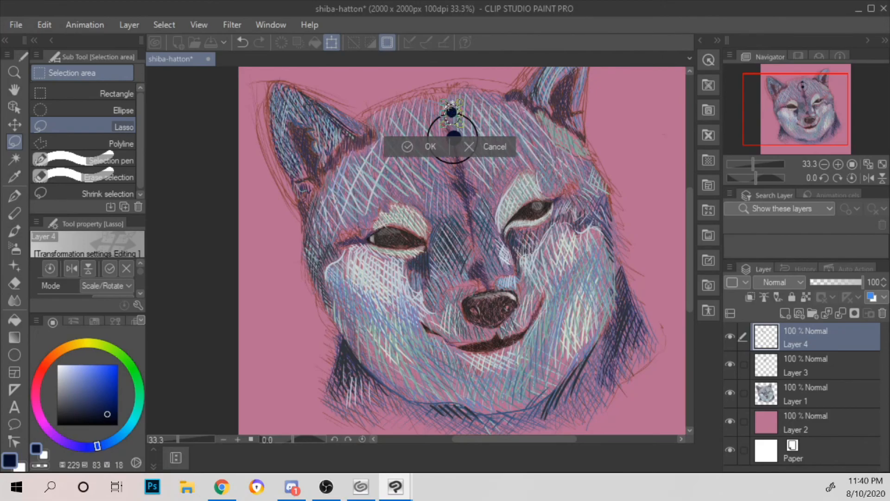
drag(453, 111, 464, 112)
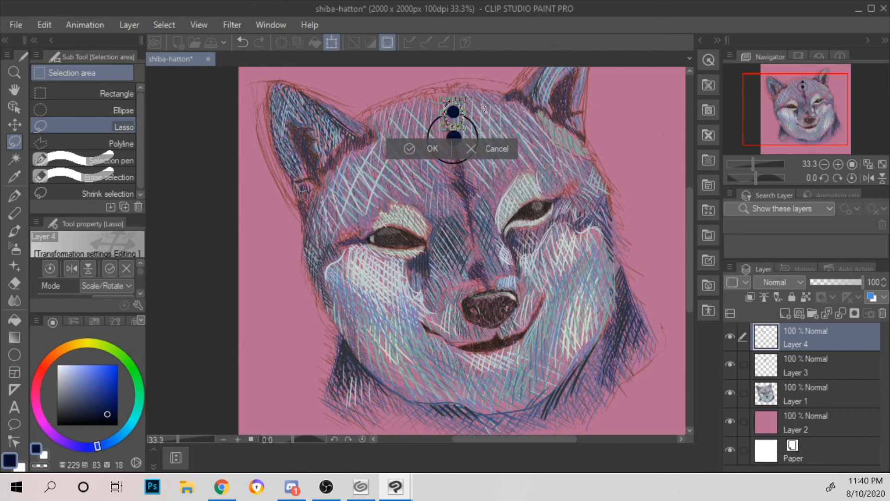
drag(454, 113, 453, 116)
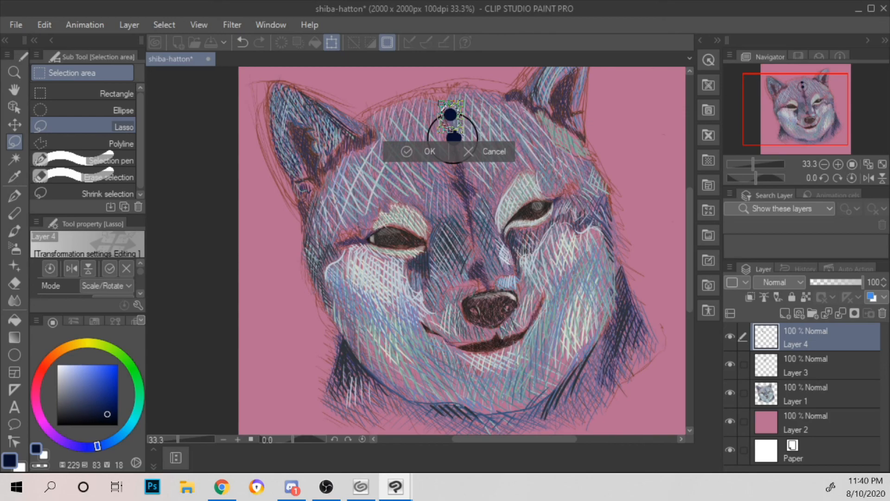
click(424, 153)
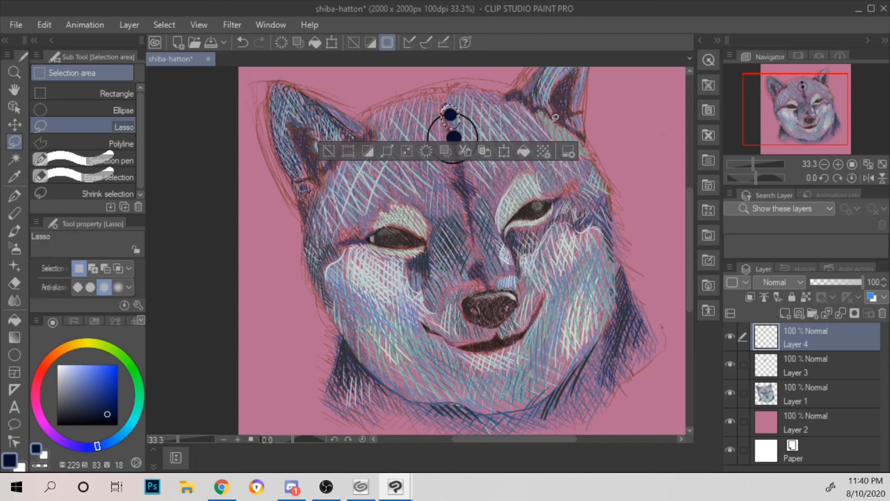
drag(586, 119, 550, 189)
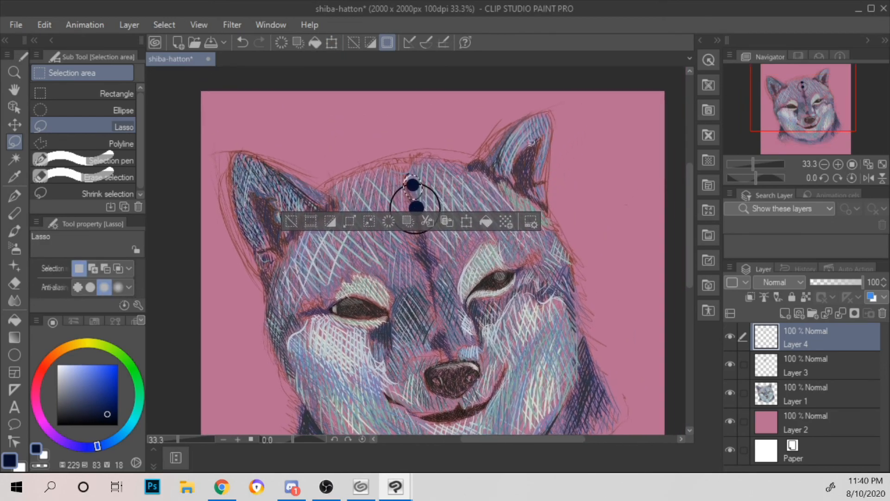
click(175, 30)
click(211, 59)
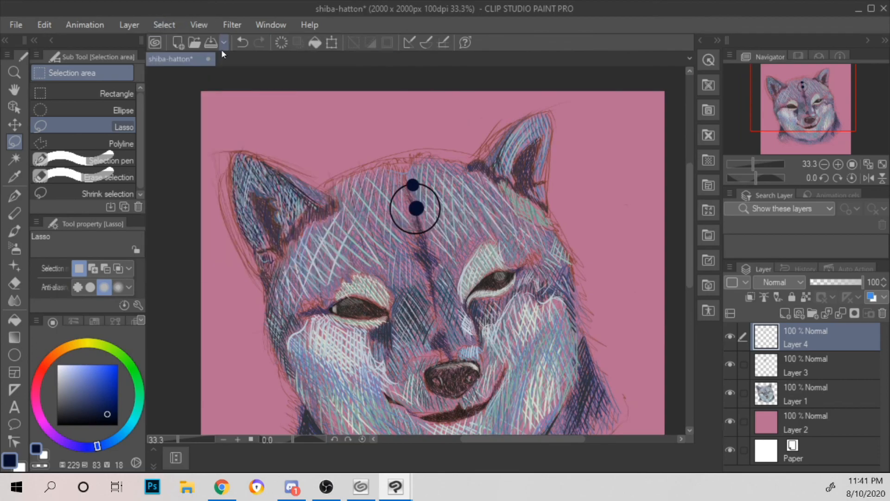
Step: Examine how the ring-and-dots emblem sits on the forehead within the whole drawing
key(ctrl+minus)
key(ctrl+minus)
key(ctrl+minus)
key(ctrl+plus)
key(ctrl+plus)
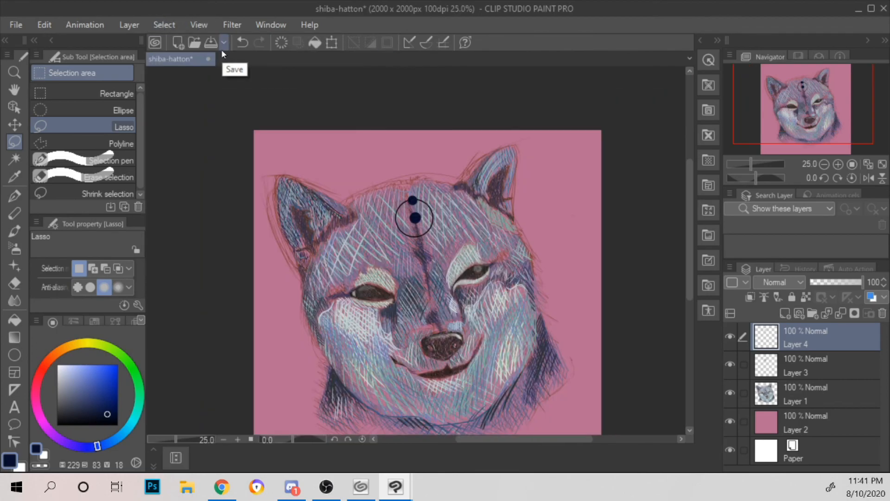
key(ctrl+minus)
key(ctrl+minus)
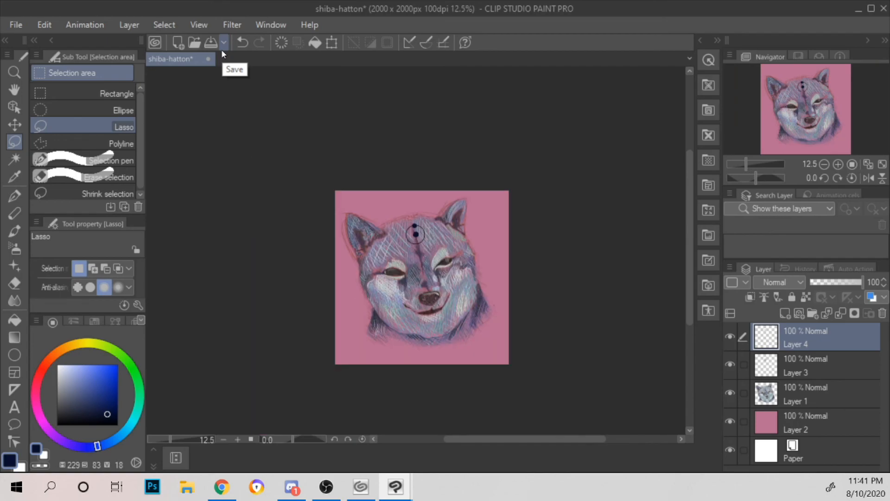
key(ctrl+plus)
key(ctrl+plus)
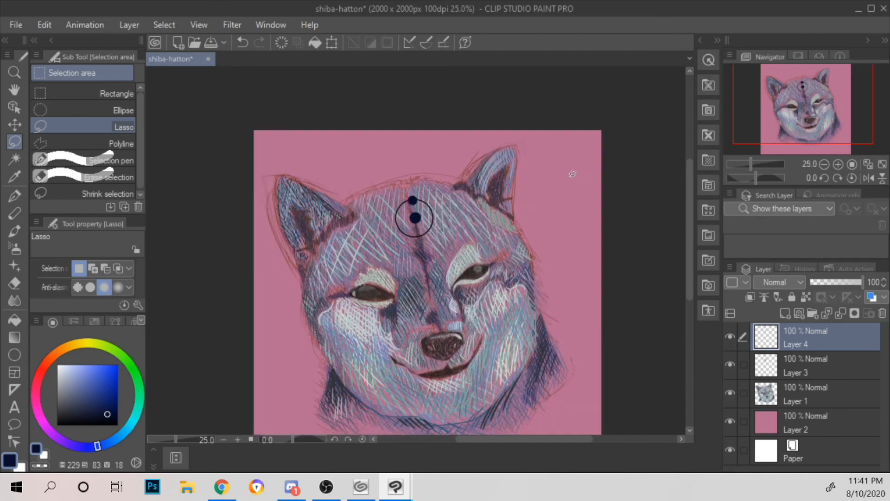
Step: Choose the G-pen and try out navy signature strokes on the canvas
click(14, 195)
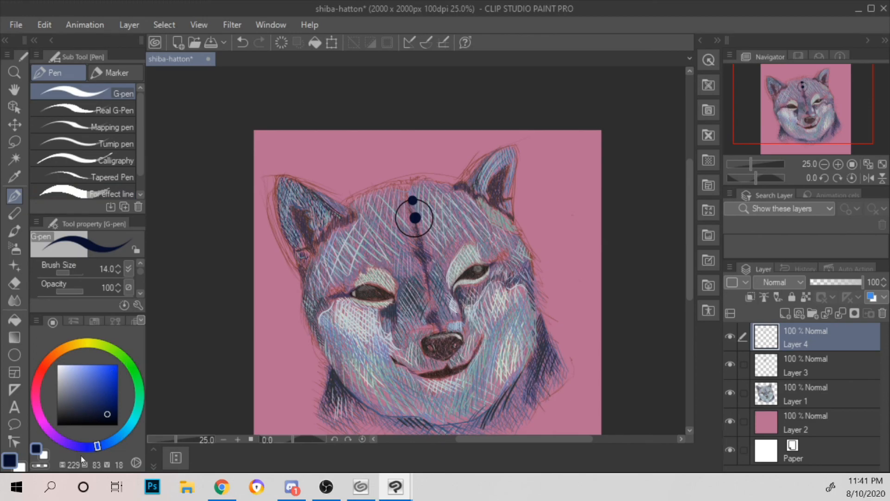
mouse_move(288, 354)
mouse_down()
mouse_move(278, 364)
mouse_move(319, 366)
mouse_up()
key(ctrl+z)
drag(446, 205, 528, 284)
key(ctrl+z)
drag(551, 255, 496, 138)
scroll(518, 175, up, 2)
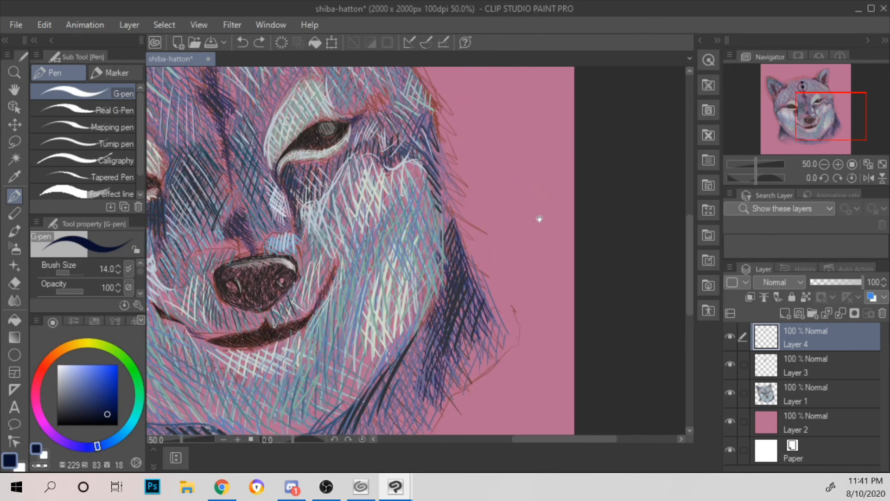
drag(539, 218, 521, 135)
drag(463, 348, 523, 148)
drag(542, 191, 526, 250)
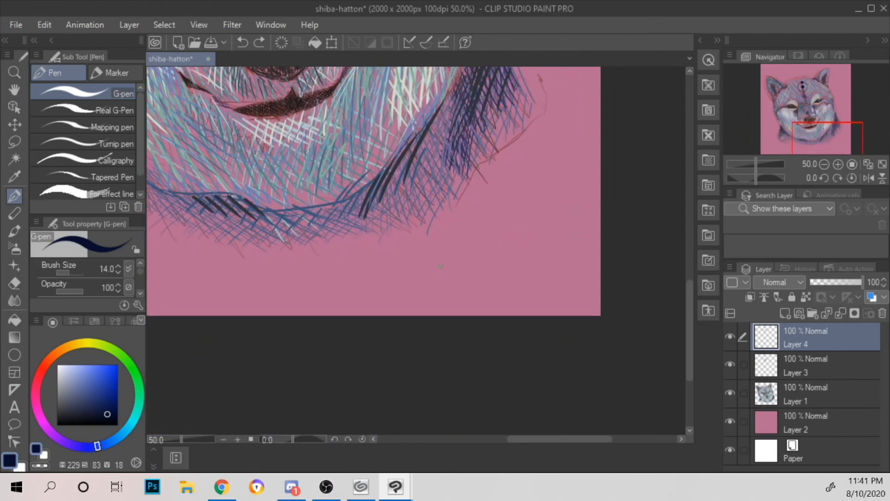
Step: Try signing the drawing with handwritten initials on the pink background below the neck, then undo the strokes
drag(460, 255, 431, 279)
mouse_move(504, 251)
mouse_down()
mouse_move(477, 301)
mouse_move(515, 272)
mouse_move(527, 292)
mouse_up()
mouse_move(437, 266)
mouse_down()
mouse_move(533, 310)
mouse_move(590, 267)
mouse_up()
key(ctrl+z)
key(ctrl+z)
key(ctrl+z)
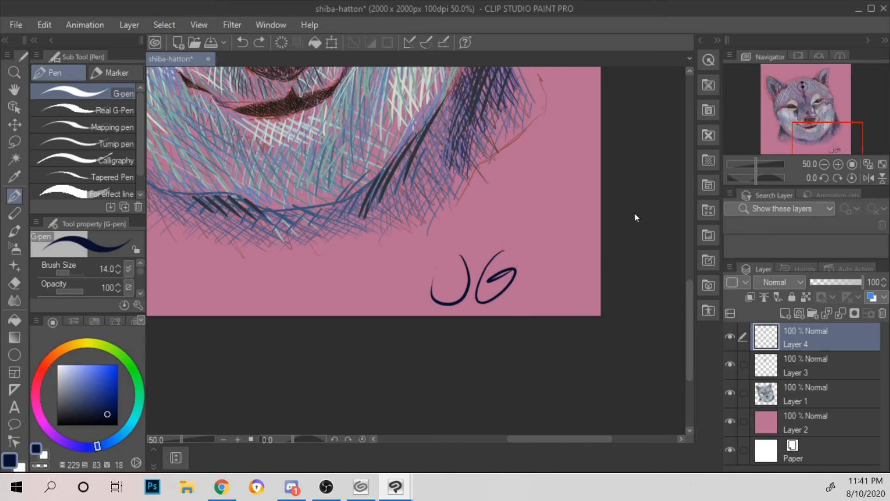
Step: Sign the initials in navy with a sweeping looped flourish around them in the canvas's lower right corner
mouse_move(466, 233)
mouse_down()
mouse_move(453, 256)
mouse_move(493, 262)
mouse_up()
key(ctrl+z)
mouse_move(510, 220)
mouse_down()
mouse_move(490, 279)
mouse_move(509, 262)
mouse_move(556, 275)
mouse_up()
mouse_move(442, 253)
mouse_down()
mouse_move(540, 200)
mouse_move(602, 276)
mouse_up()
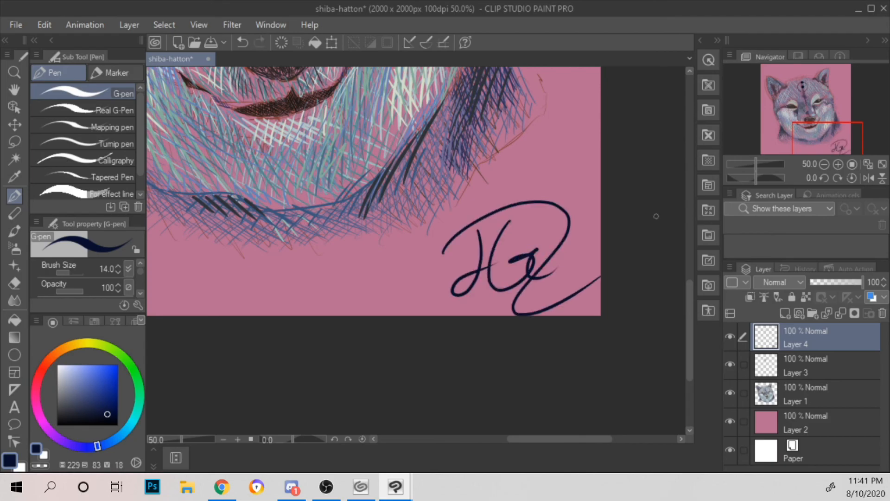
Step: View the whole signed dog drawing and save it to its existing file
scroll(656, 216, down, 3)
drag(636, 196, 546, 245)
scroll(546, 227, up, 2)
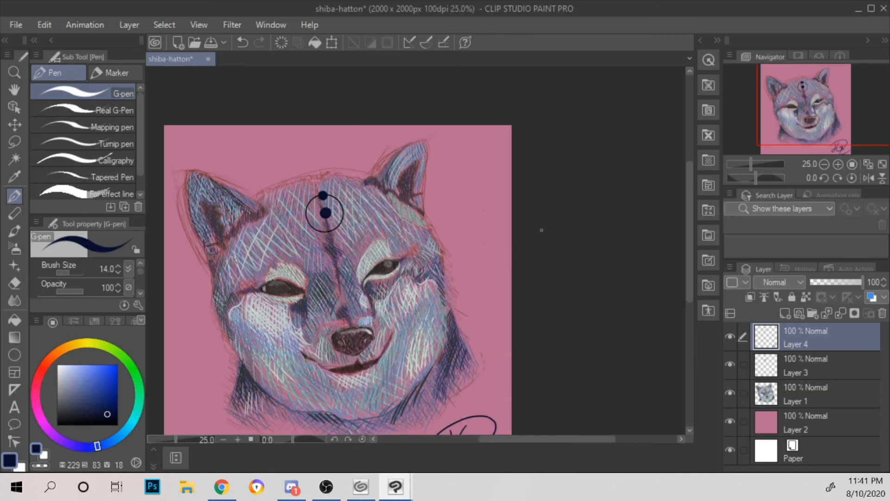
click(17, 25)
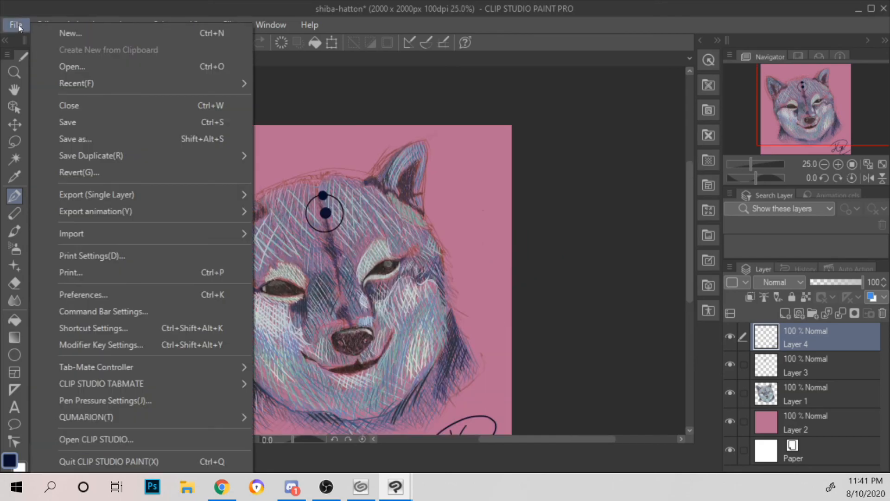
click(88, 126)
Step: Export the drawing as a single-layer JPEG named shiba-hatton on the Desktop, at quality 100 and 100% scale
click(48, 24)
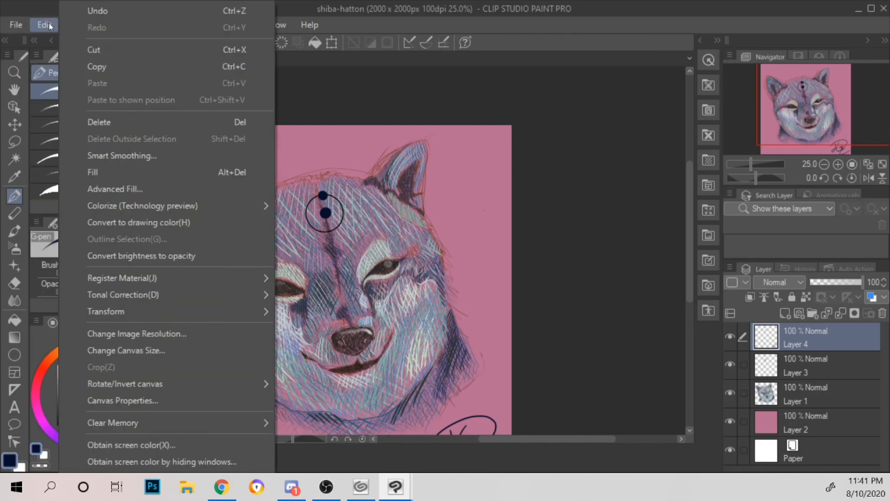
mouse_move(16, 24)
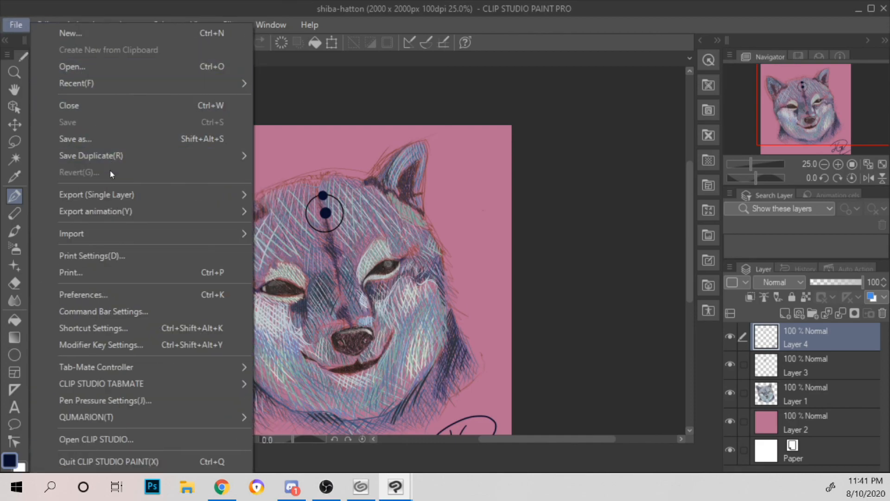
mouse_move(113, 195)
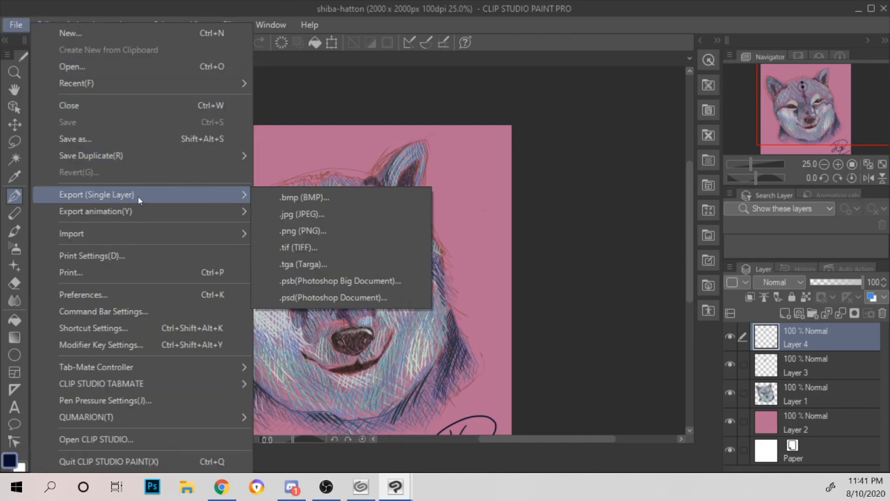
click(341, 211)
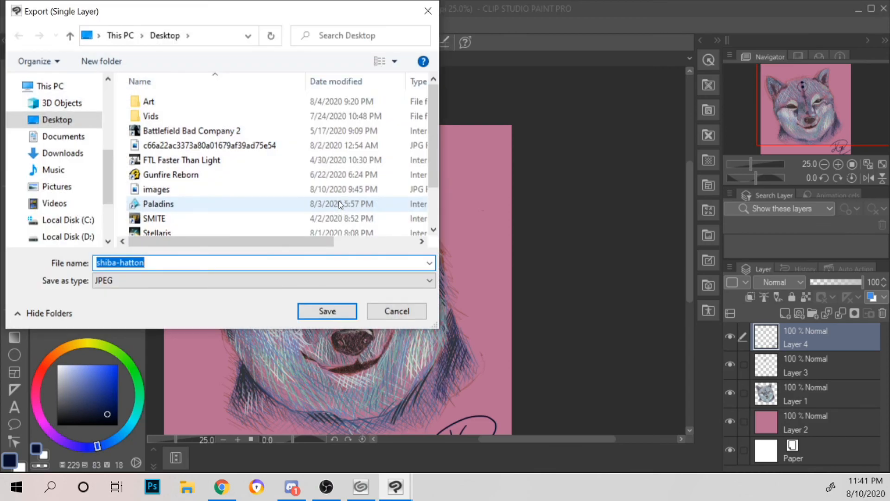
click(336, 309)
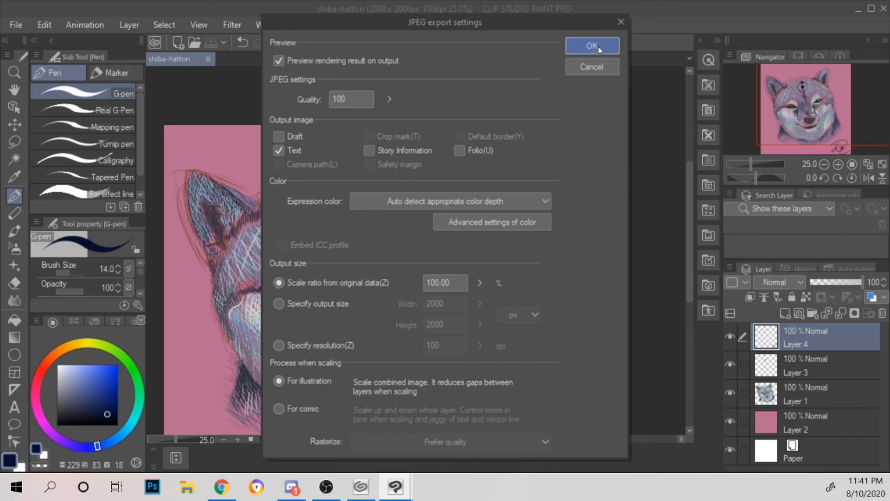
click(598, 48)
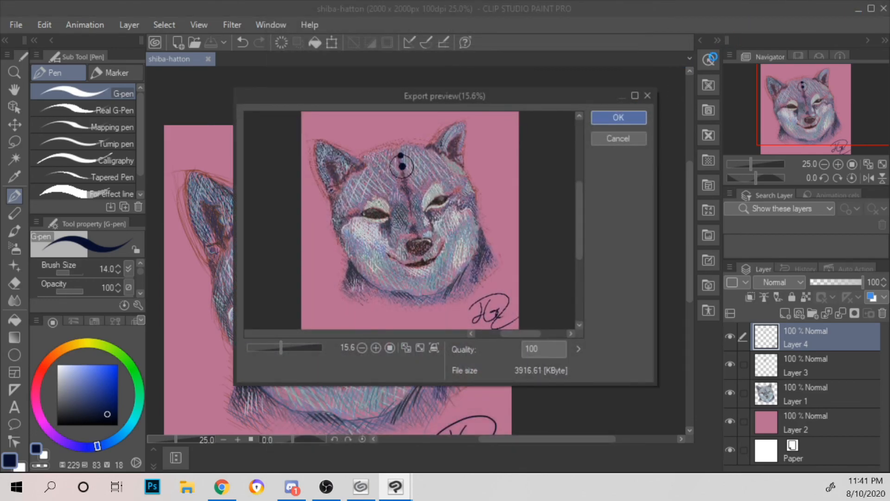
click(623, 120)
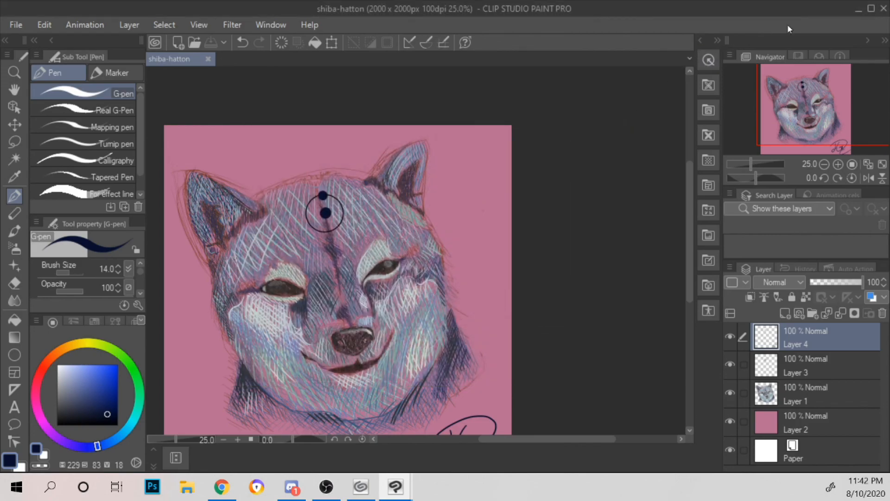
Step: Minimize the open windows to clear the desktop and switch to Discord
click(858, 8)
click(852, 10)
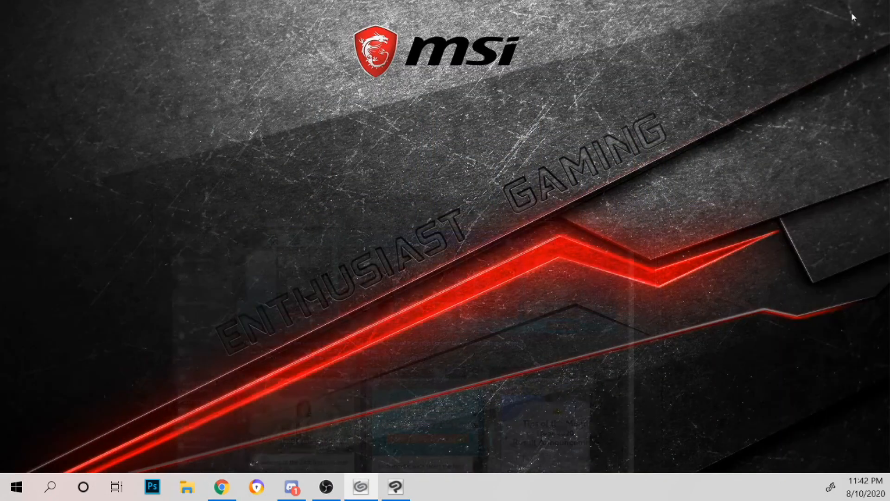
click(291, 487)
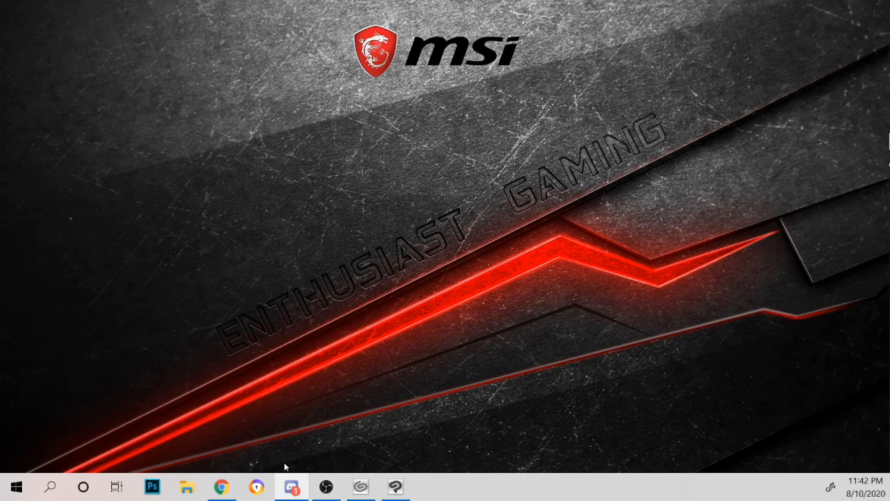